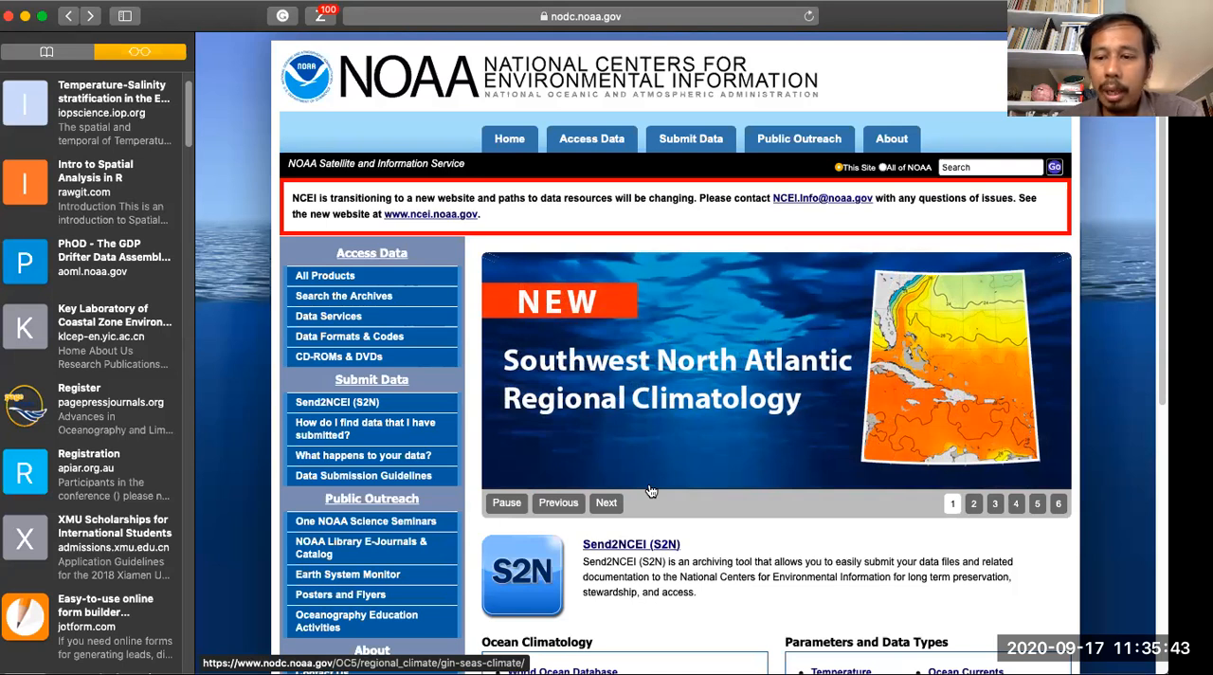
# - Examine the NODC home page's address, its data access links, and its climatology and parameter lists
pyautogui.click(698, 19)
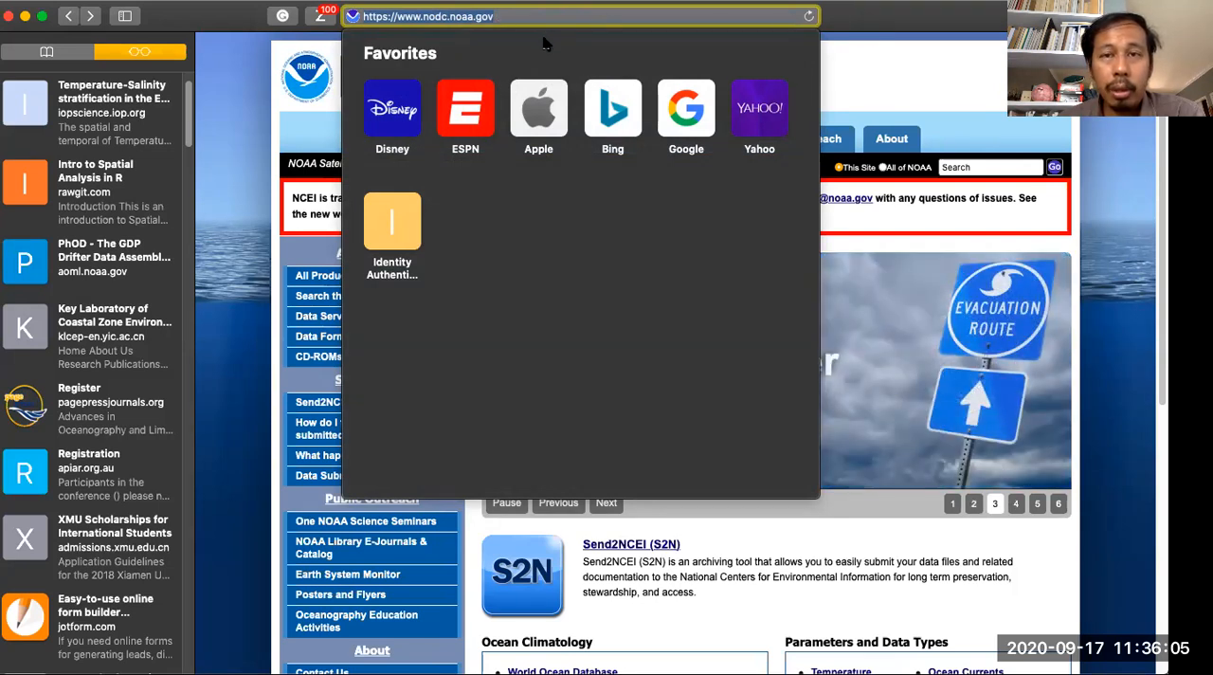
pyautogui.press('Escape')
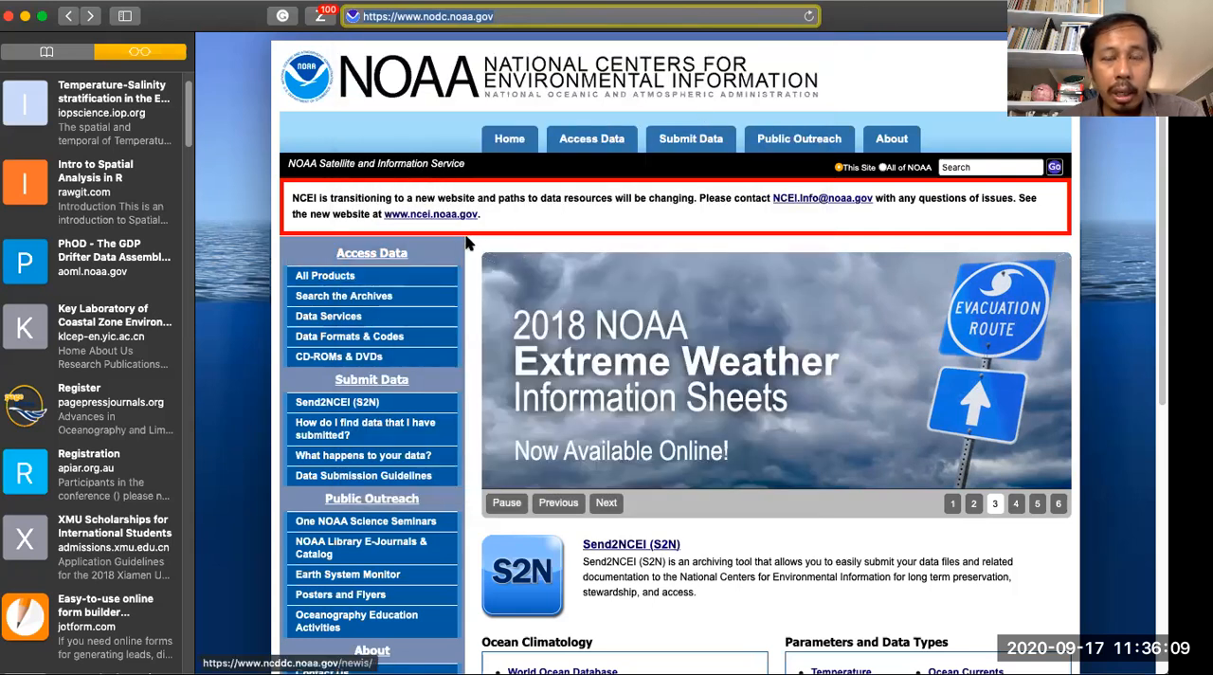
pyautogui.scroll(-5, 466, 244)
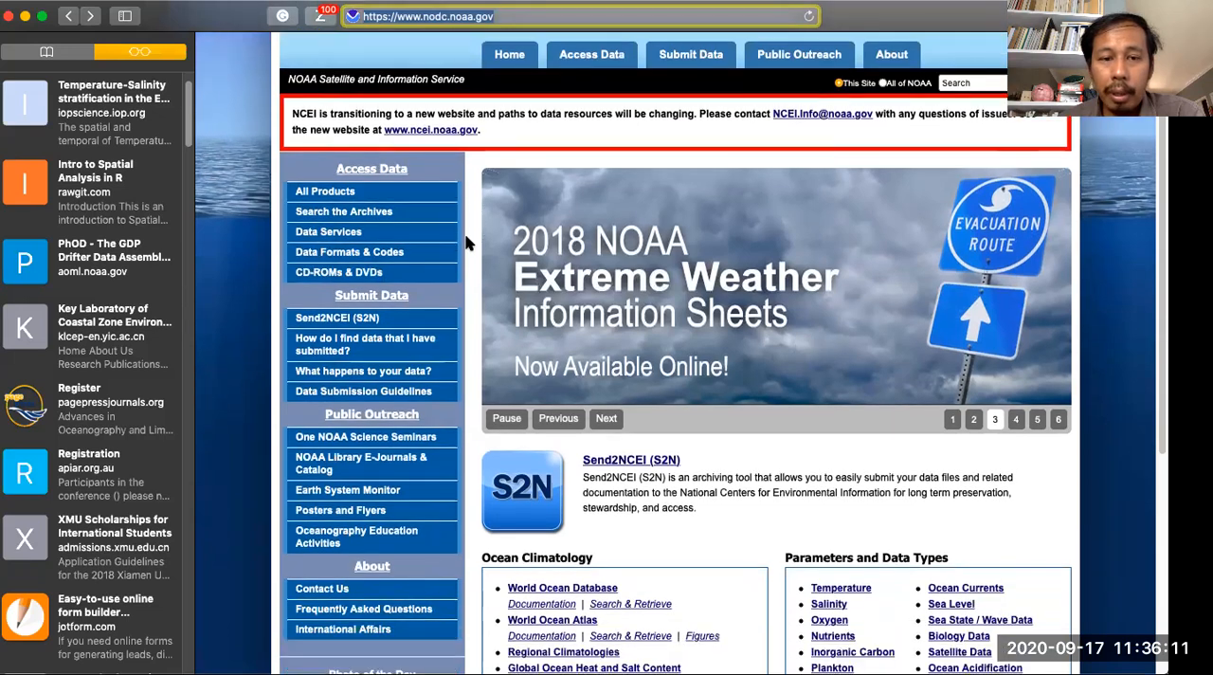
pyautogui.scroll(1, 466, 244)
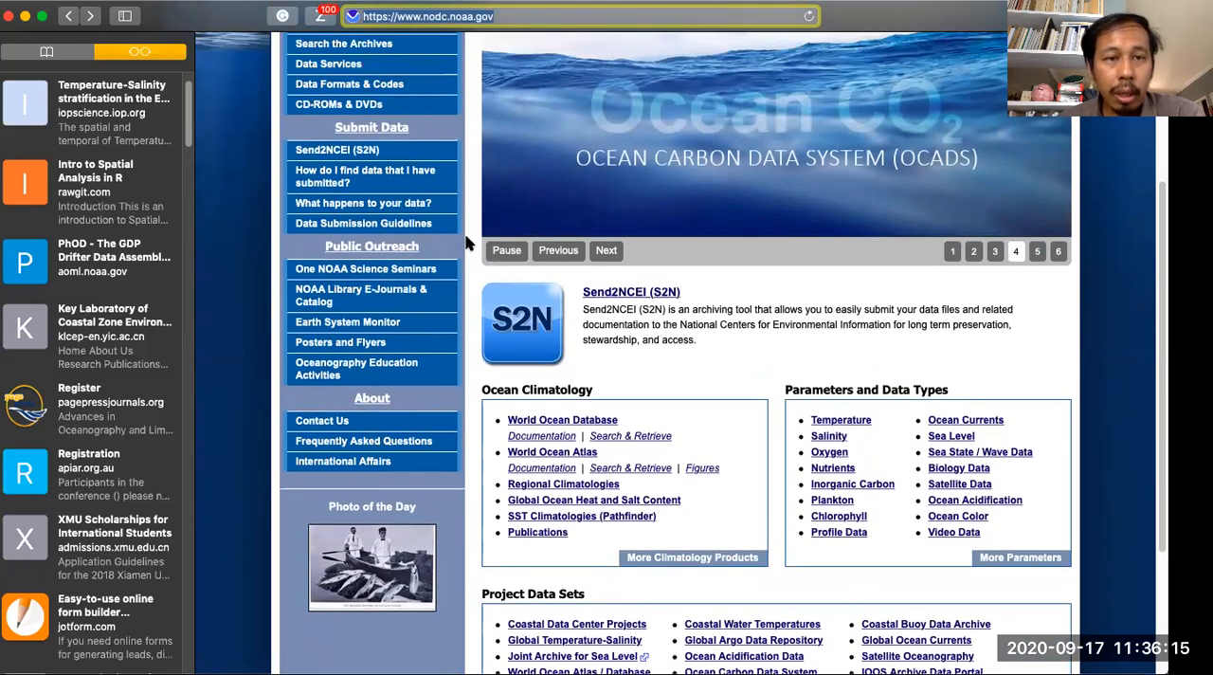
pyautogui.scroll(1, 465, 244)
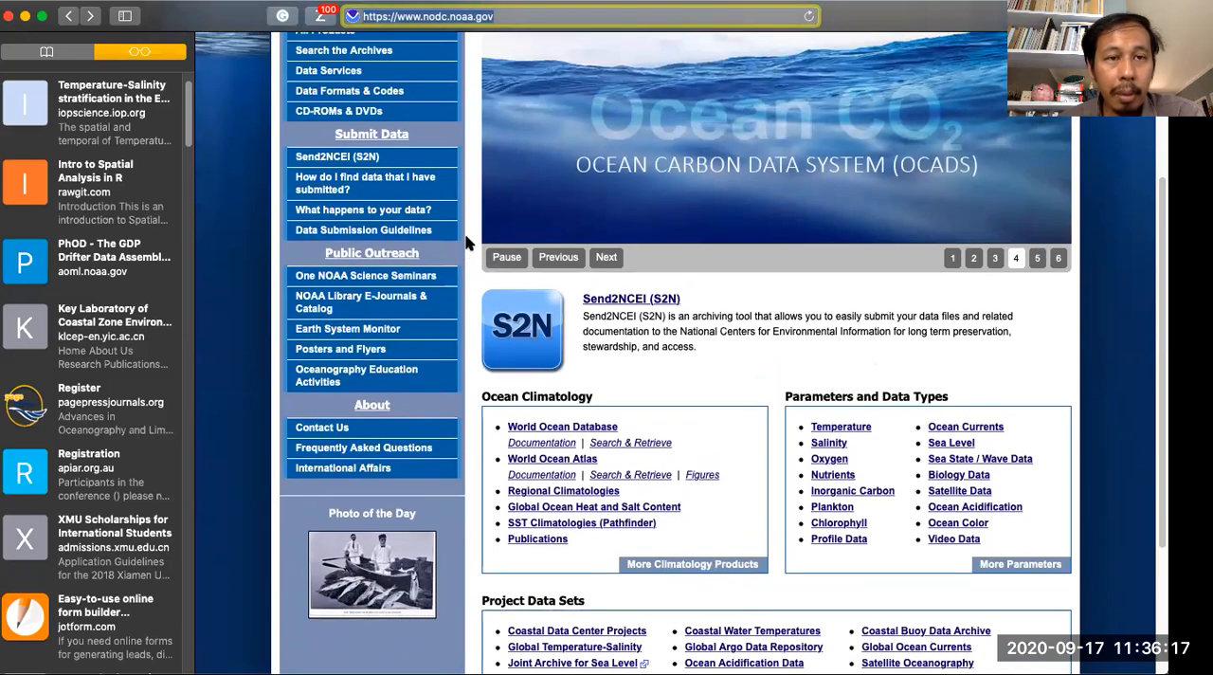
pyautogui.scroll(1, 465, 244)
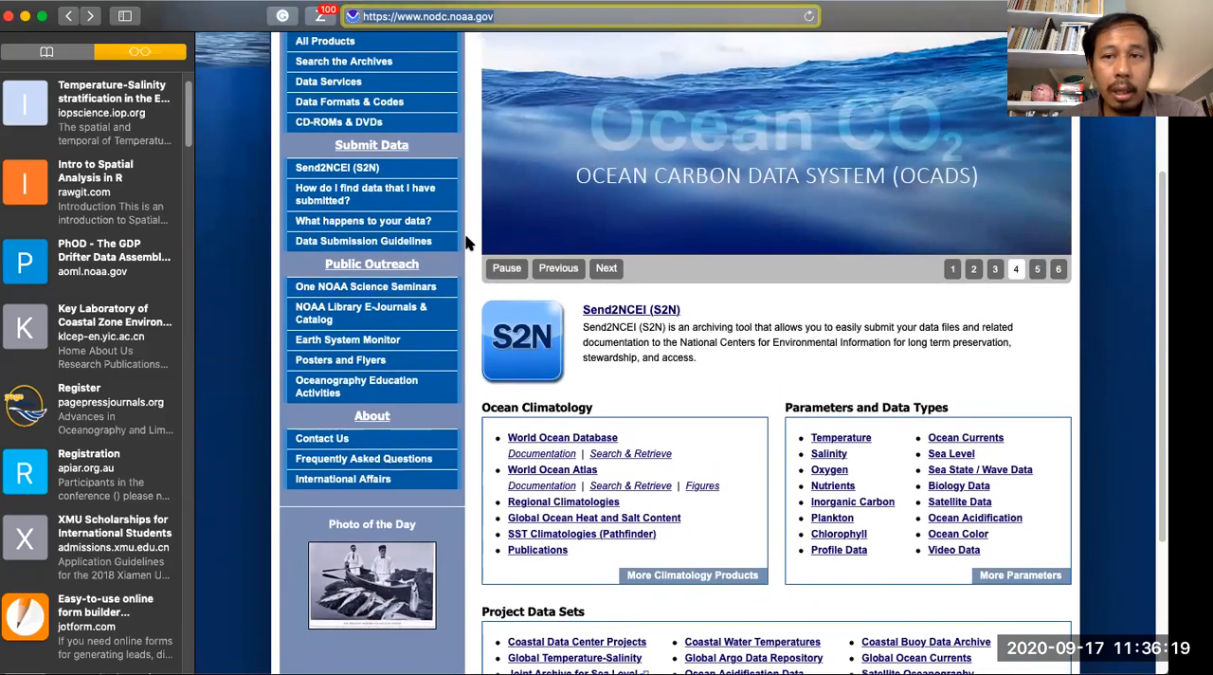
pyautogui.scroll(5, 465, 243)
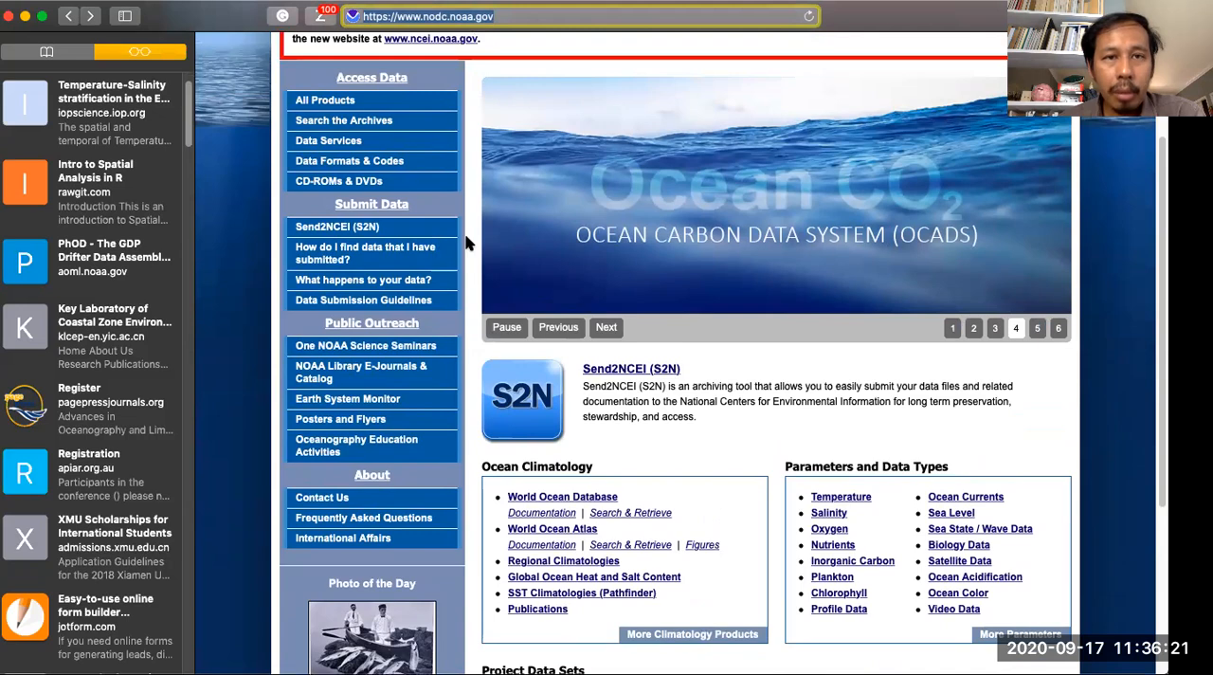
pyautogui.scroll(8, 466, 244)
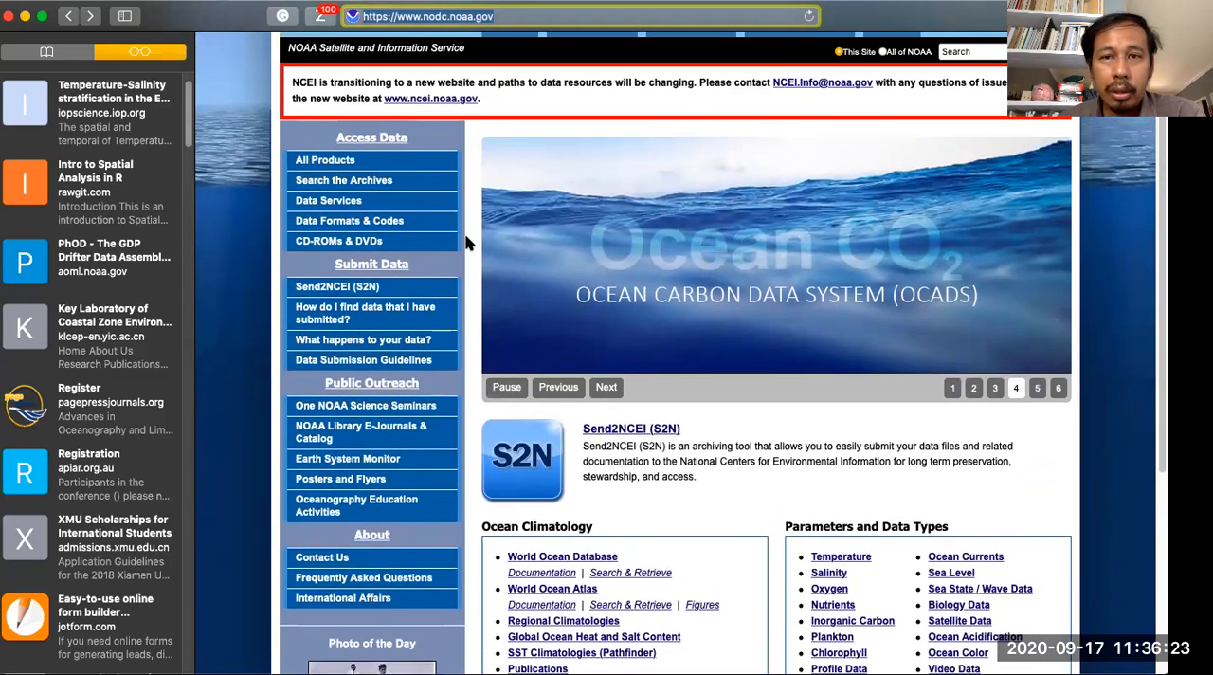
pyautogui.scroll(-3, 466, 244)
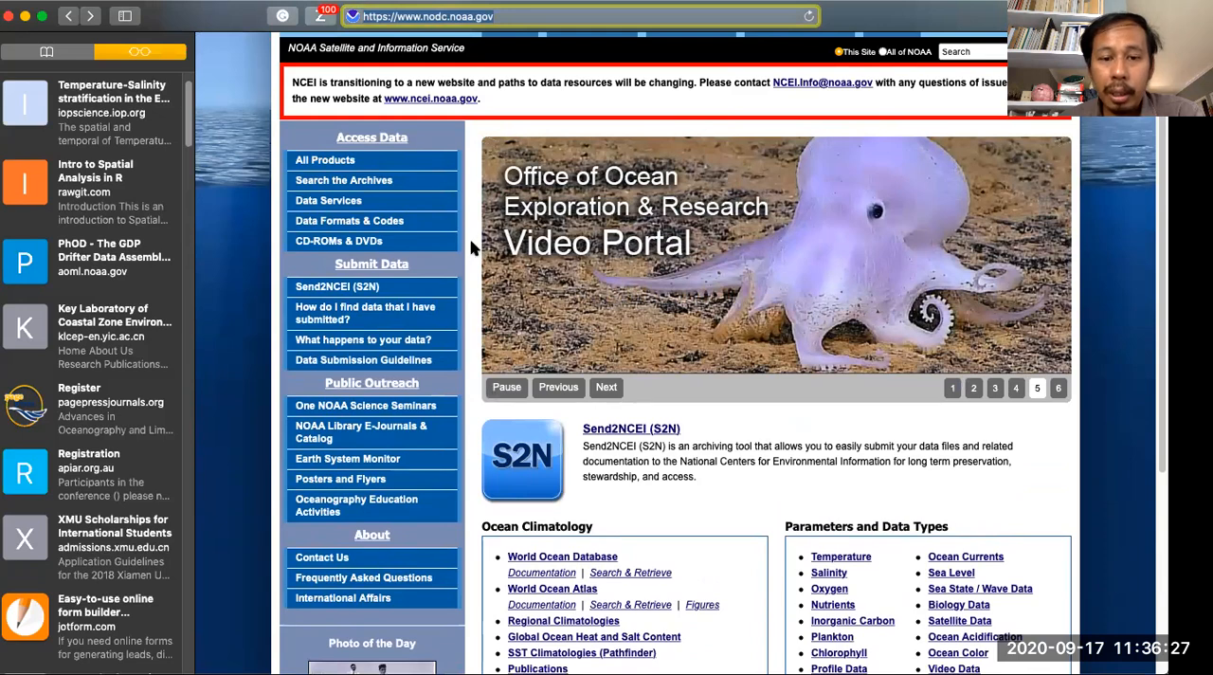
pyautogui.scroll(-5, 479, 248)
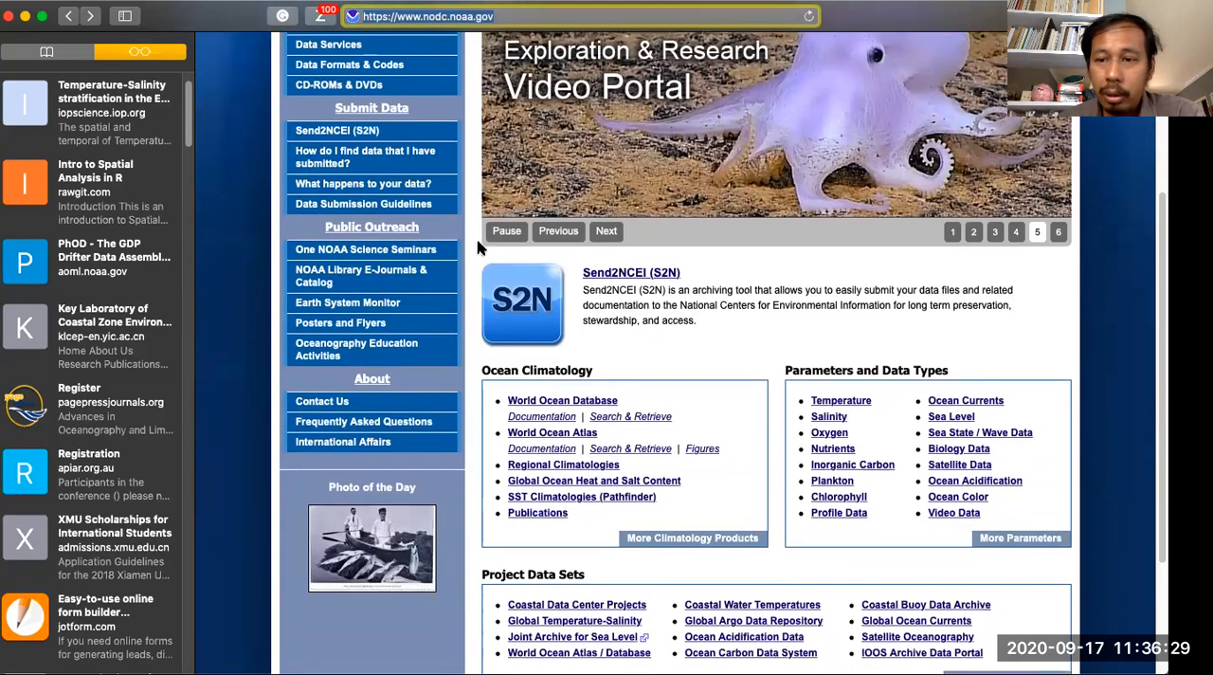
# - Open the World Ocean Database page from the Ocean Climatology section of the home page
pyautogui.scroll(-4, 479, 248)
pyautogui.scroll(-2, 479, 249)
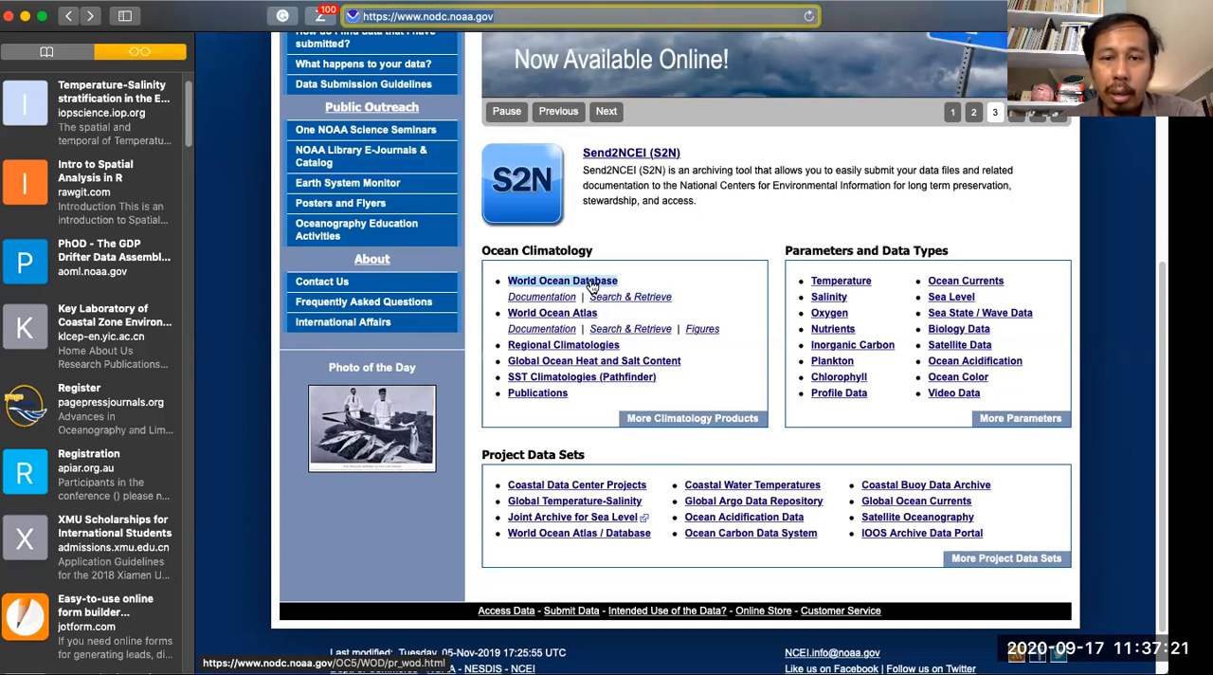
pyautogui.click(593, 285)
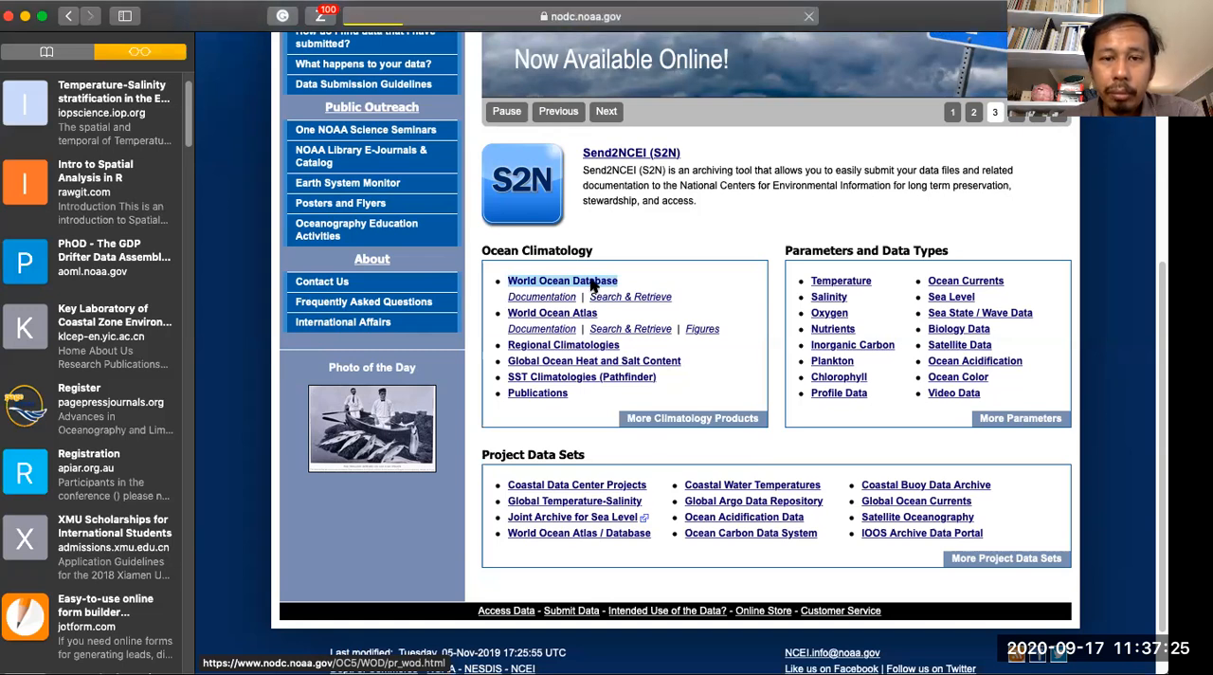
# - Examine the World Ocean Database page's introduction, global data distribution map and list of WOD data products
pyautogui.scroll(-1, 559, 313)
pyautogui.scroll(-5, 553, 318)
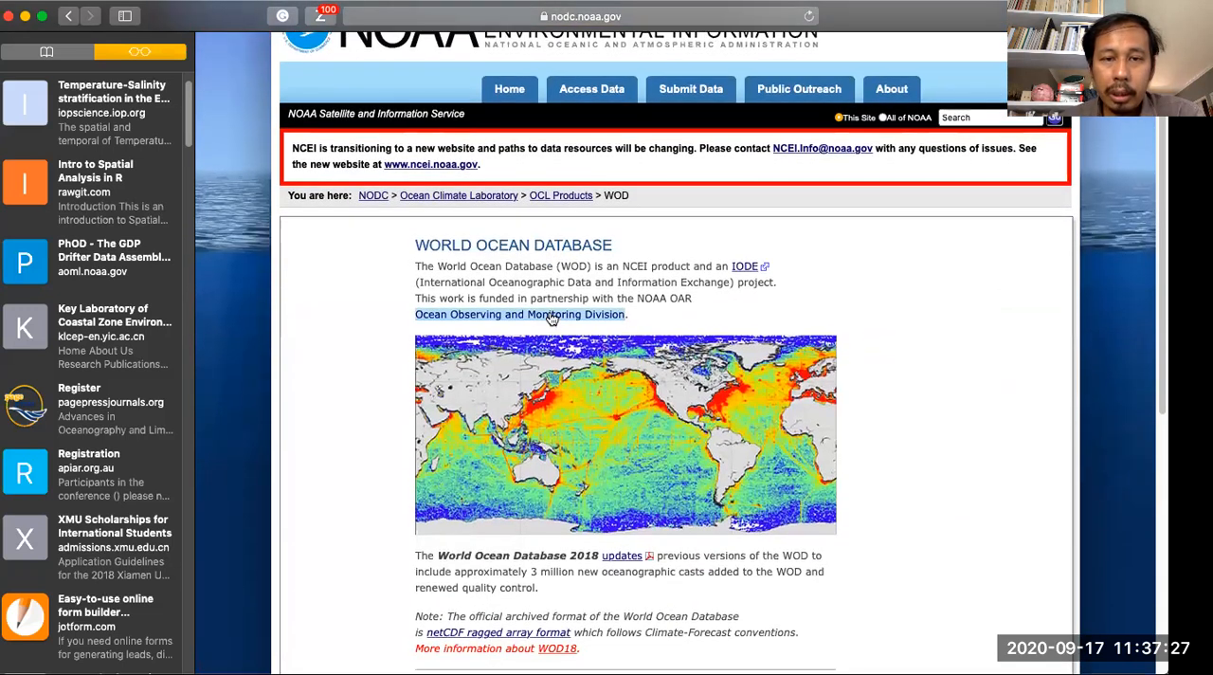
pyautogui.scroll(-3, 553, 319)
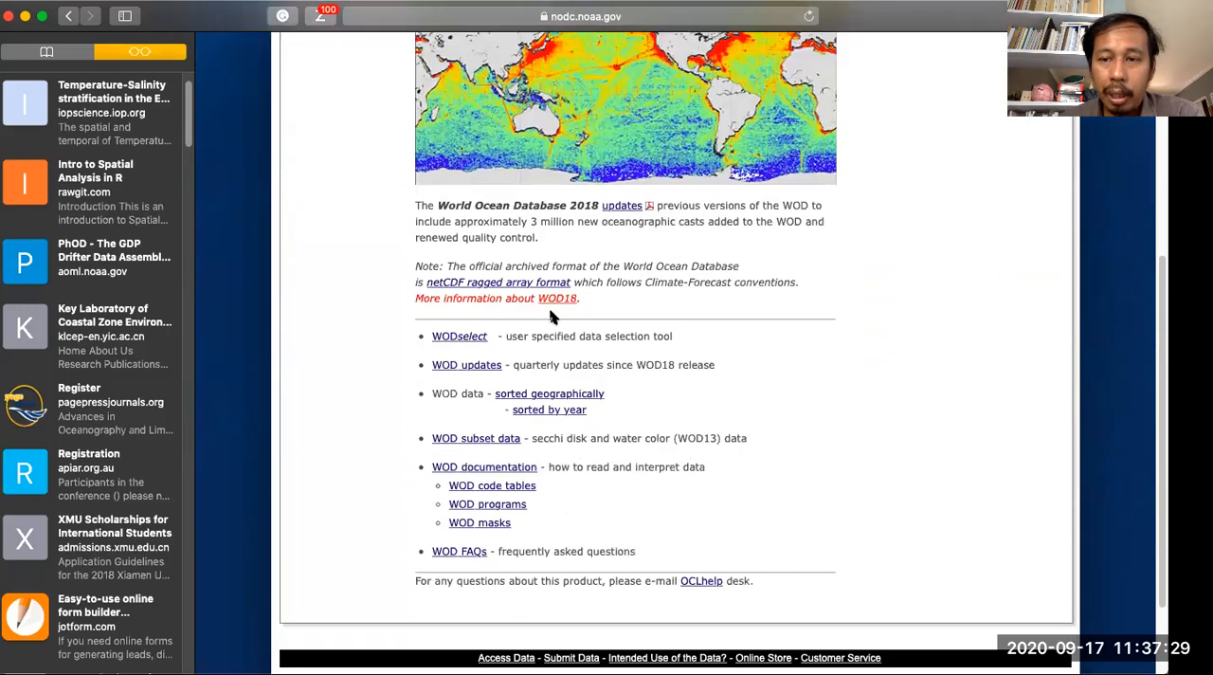
pyautogui.scroll(2, 555, 314)
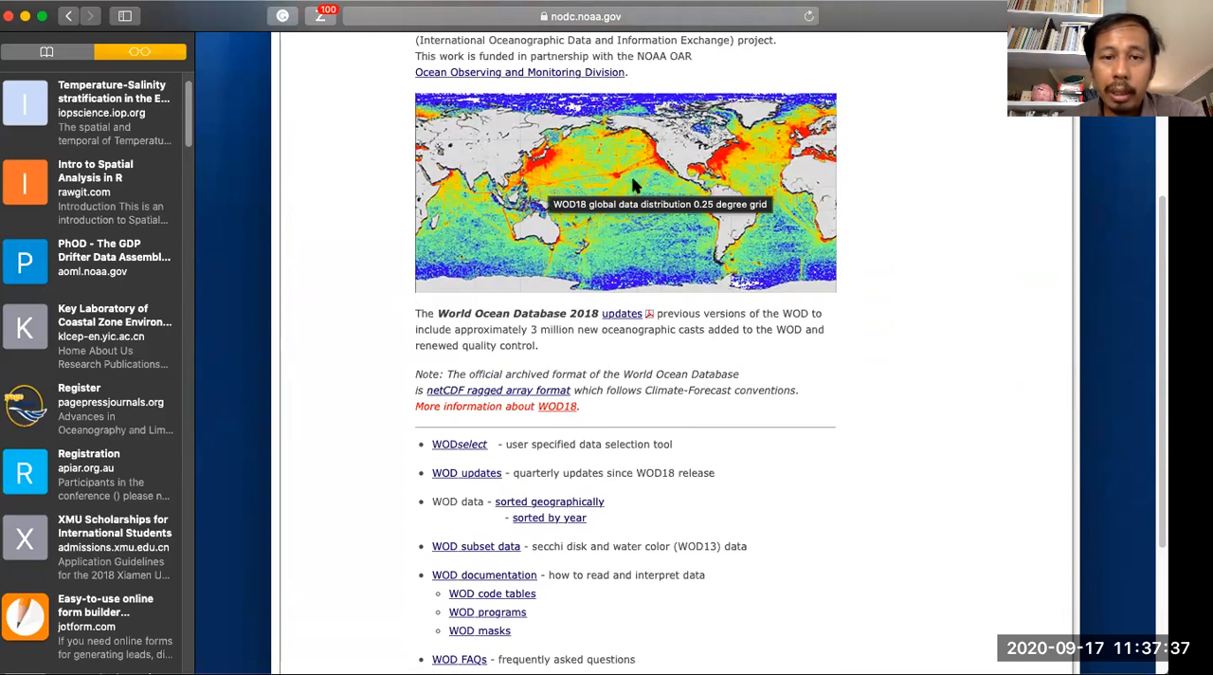
pyautogui.scroll(1, 634, 185)
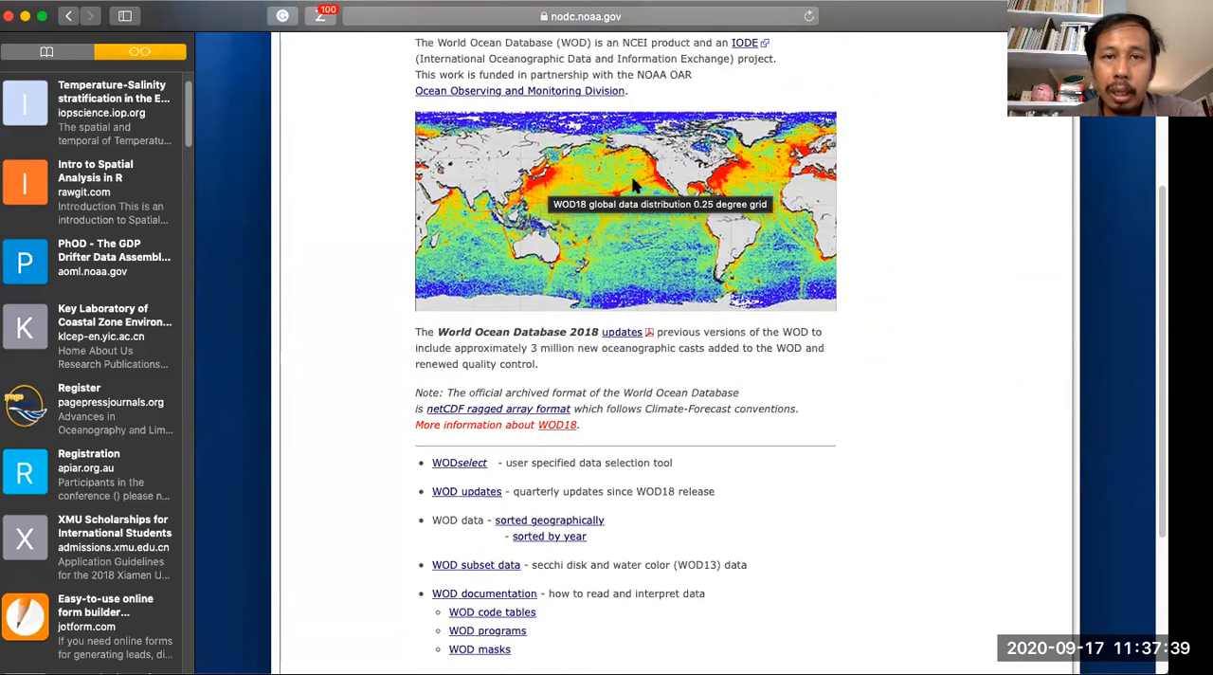
pyautogui.scroll(1, 633, 185)
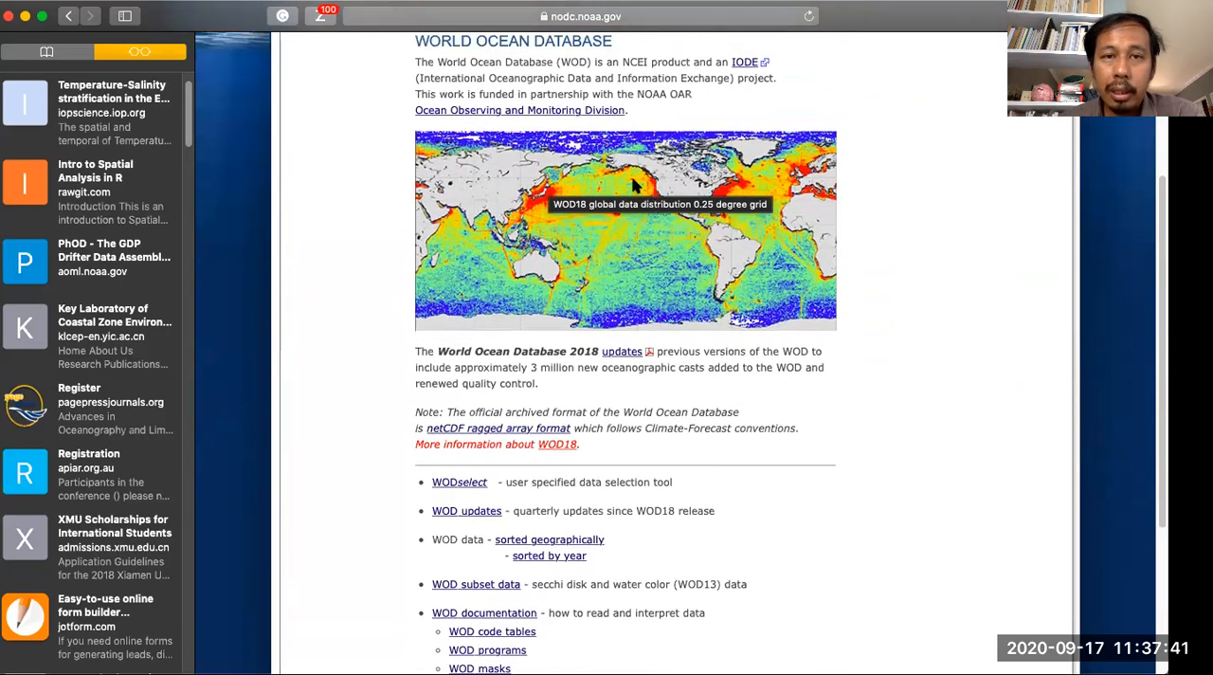
pyautogui.scroll(-5, 633, 185)
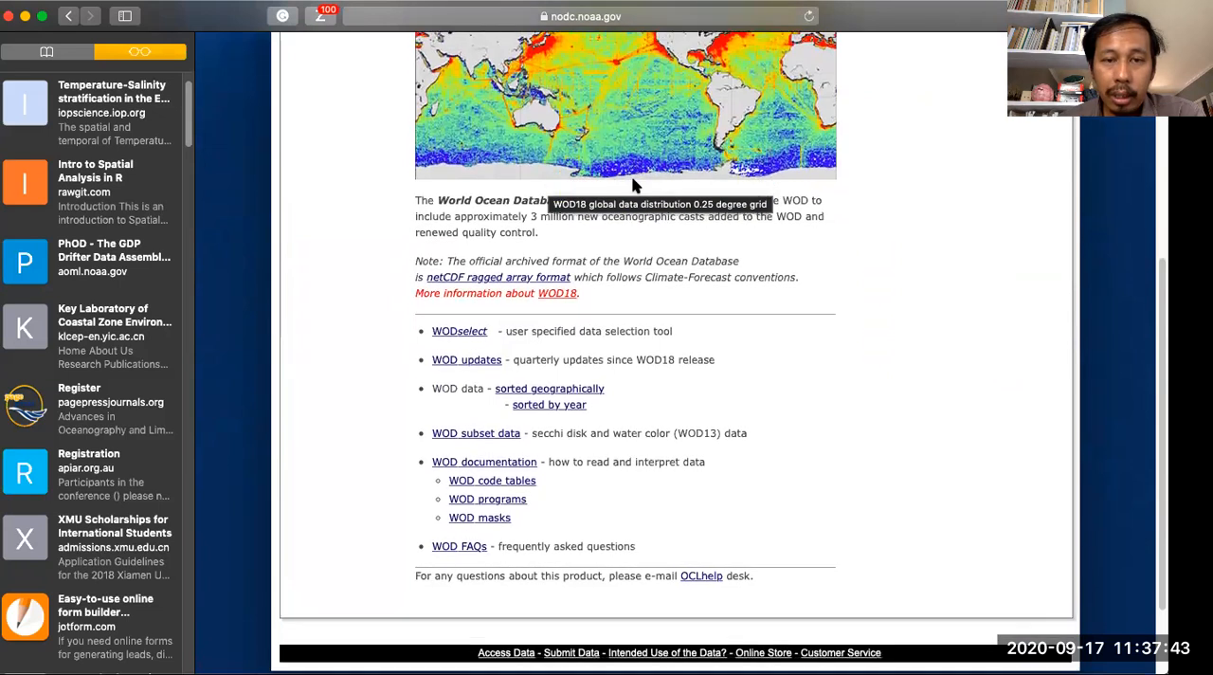
# - Open the WODselect user-specified data selection tool
pyautogui.scroll(-1, 633, 185)
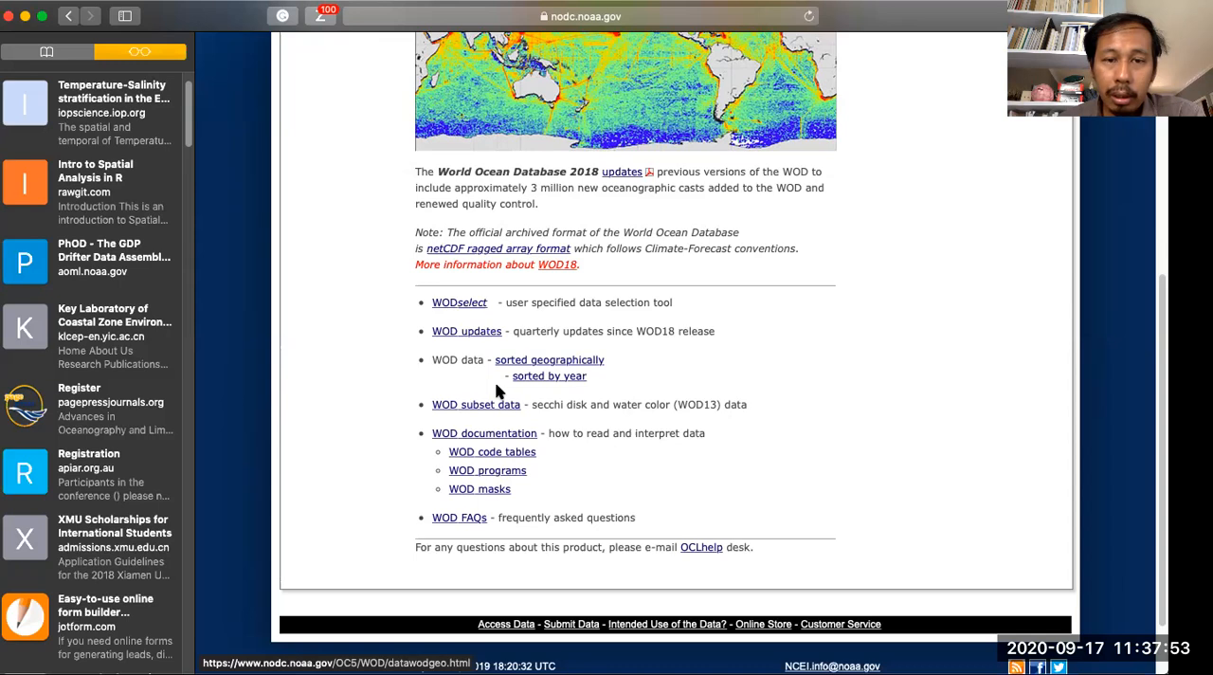
pyautogui.doubleClick(471, 305)
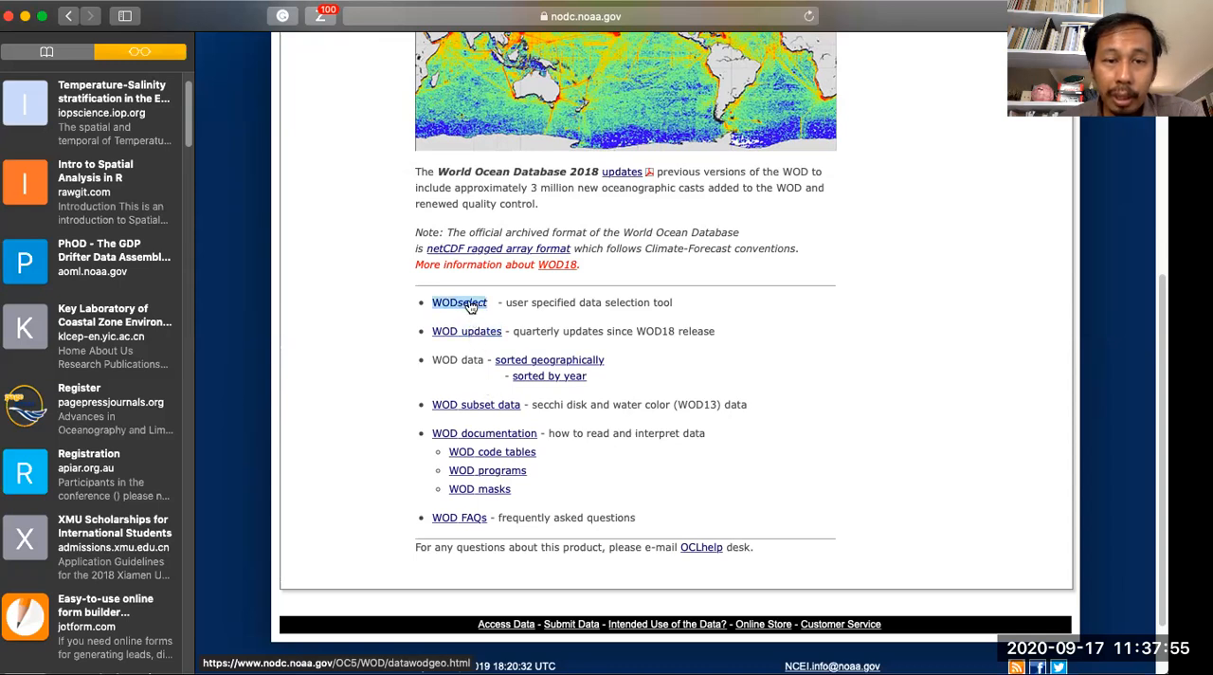
pyautogui.click(471, 304)
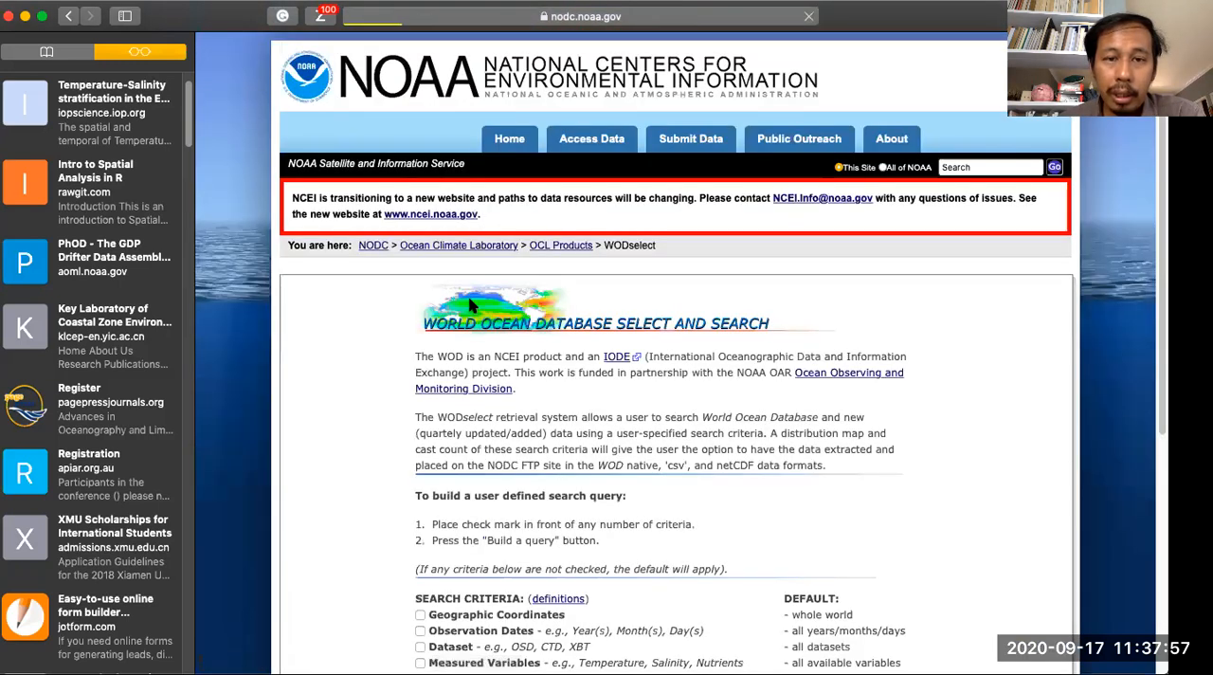
# - Build a query using Geographic Coordinates, Dataset and Measured Variables as the search criteria
pyautogui.scroll(-2, 471, 304)
pyautogui.scroll(-5, 471, 304)
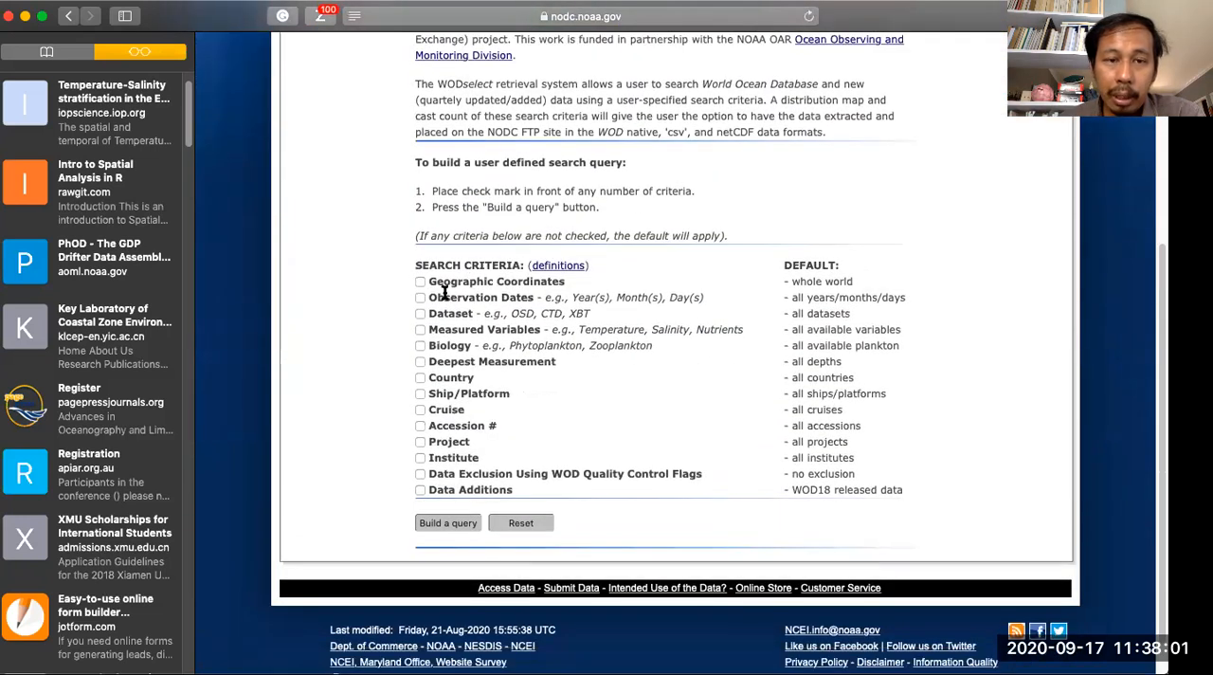
pyautogui.click(420, 281)
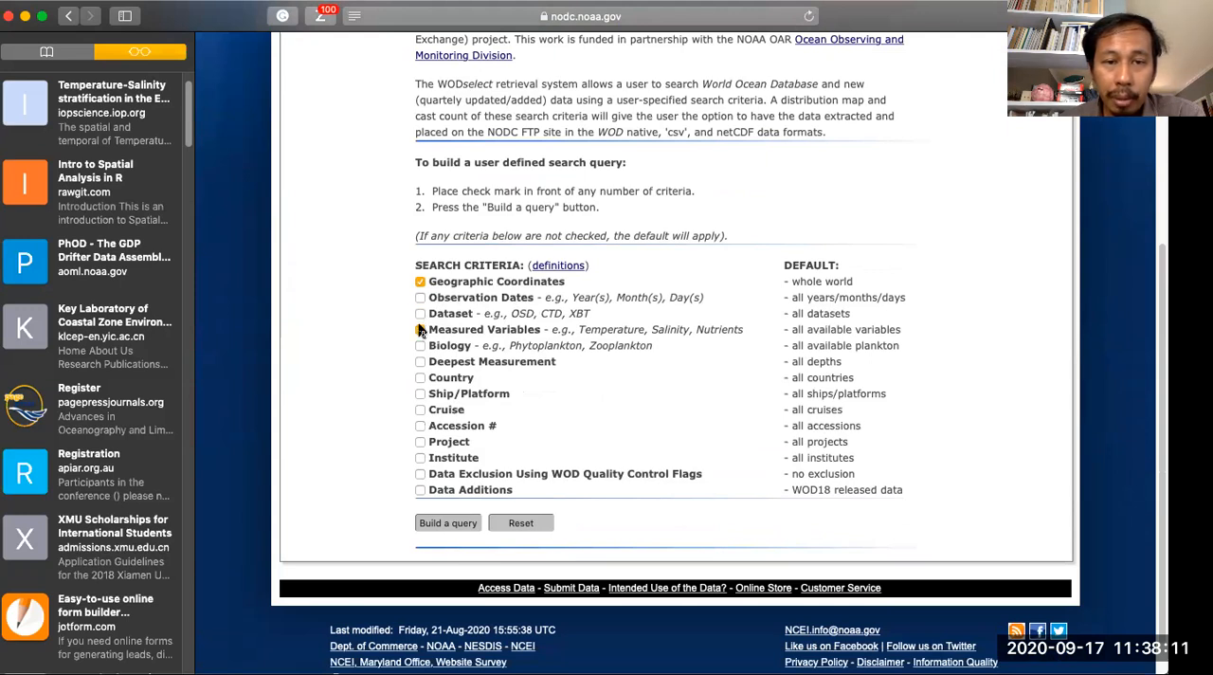
pyautogui.click(420, 314)
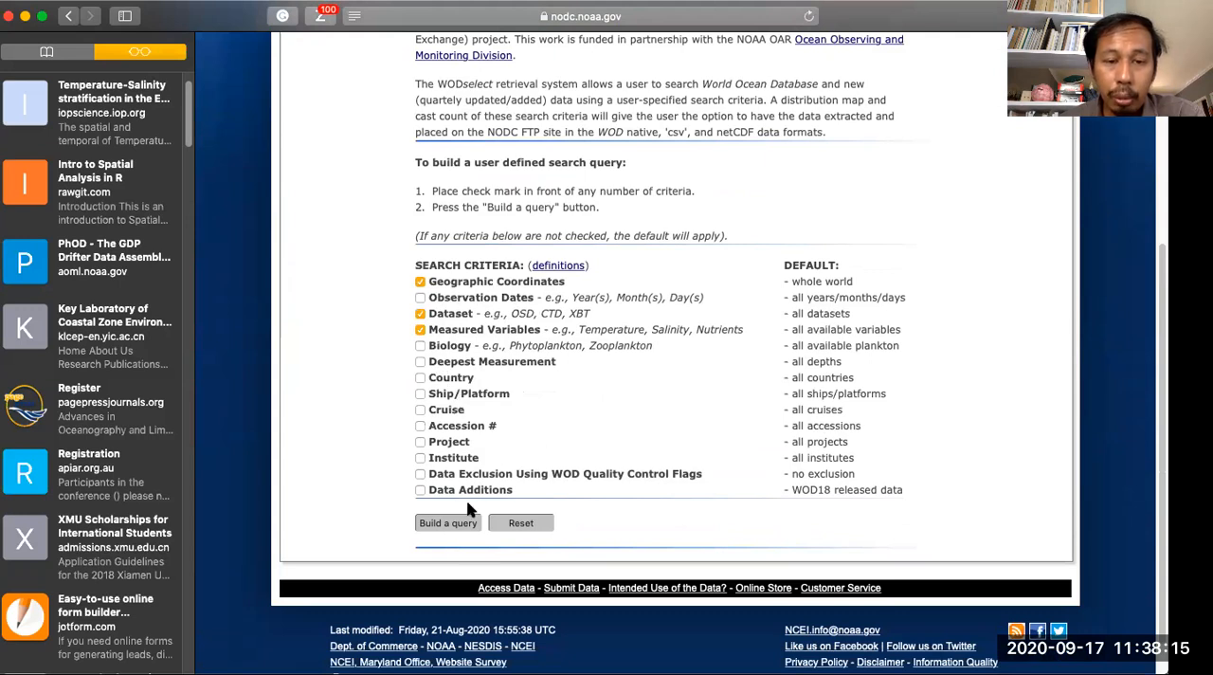
pyautogui.click(458, 528)
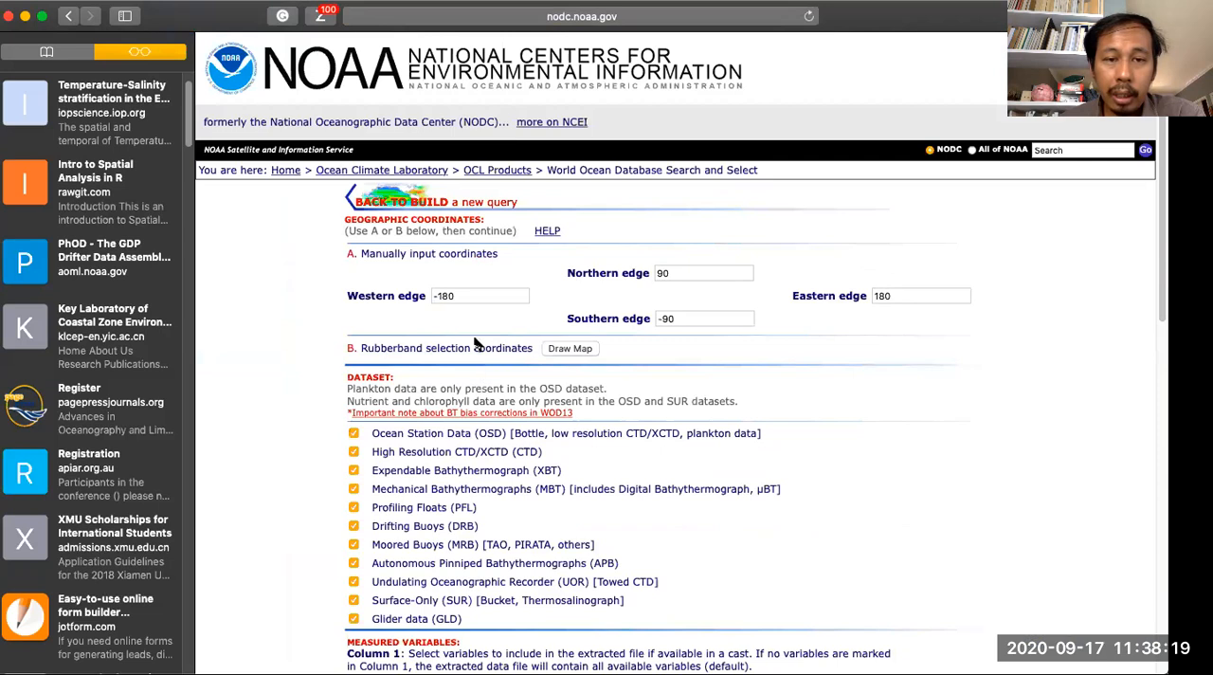
# - Set the search area's edges to 90 west, 15 north, 145 east and -15 south
pyautogui.moveTo(471, 295); pyautogui.dragTo(424, 292)
pyautogui.write('90')
pyautogui.press('Tab')
pyautogui.moveTo(723, 274); pyautogui.dragTo(580, 266)
pyautogui.write('15')
pyautogui.press('Tab')
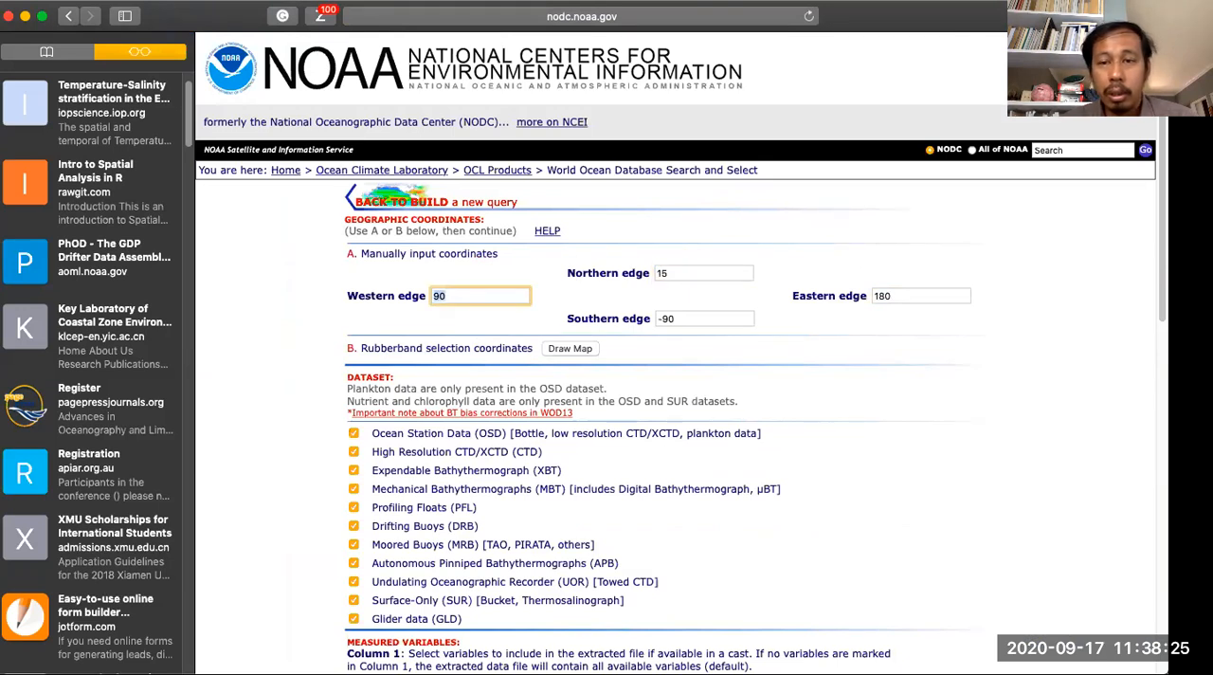
pyautogui.press('Tab')
pyautogui.write('14')
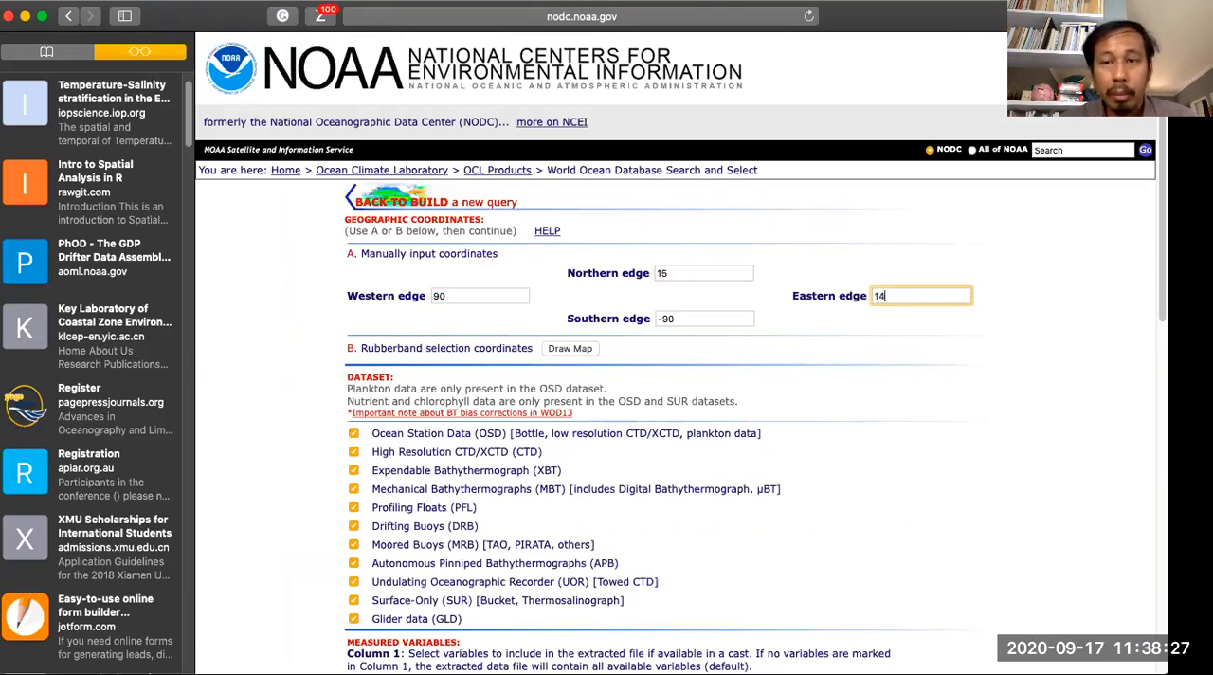
pyautogui.press('Tab')
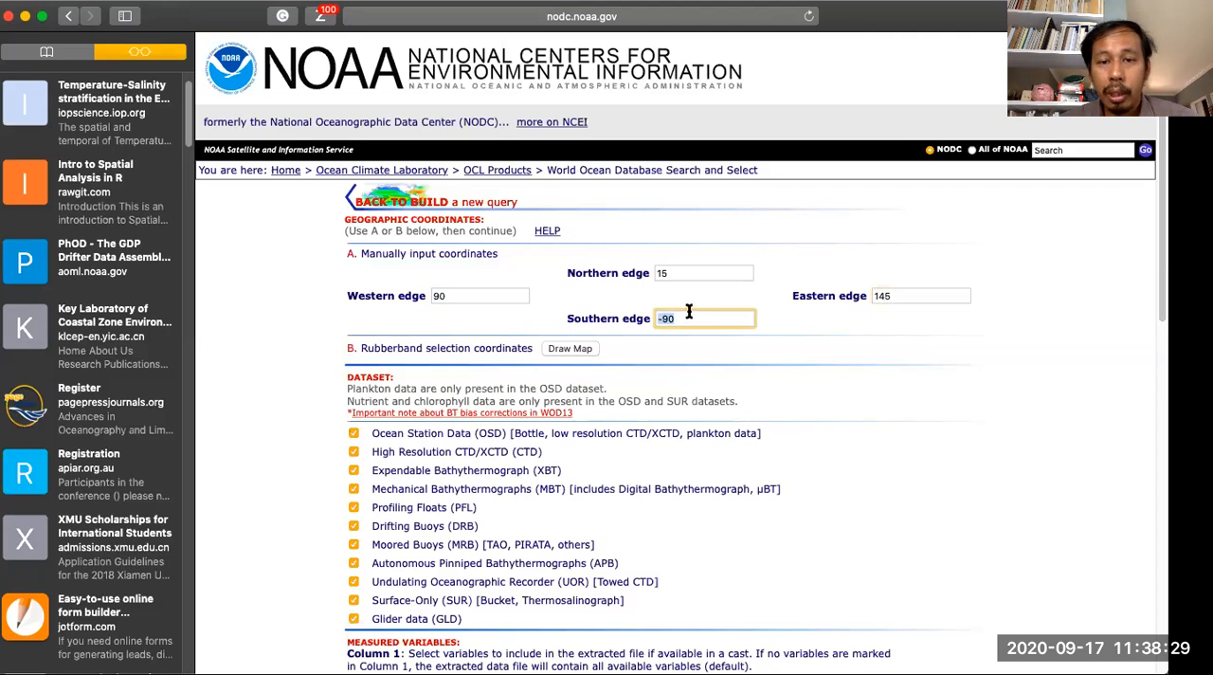
pyautogui.write('-15')
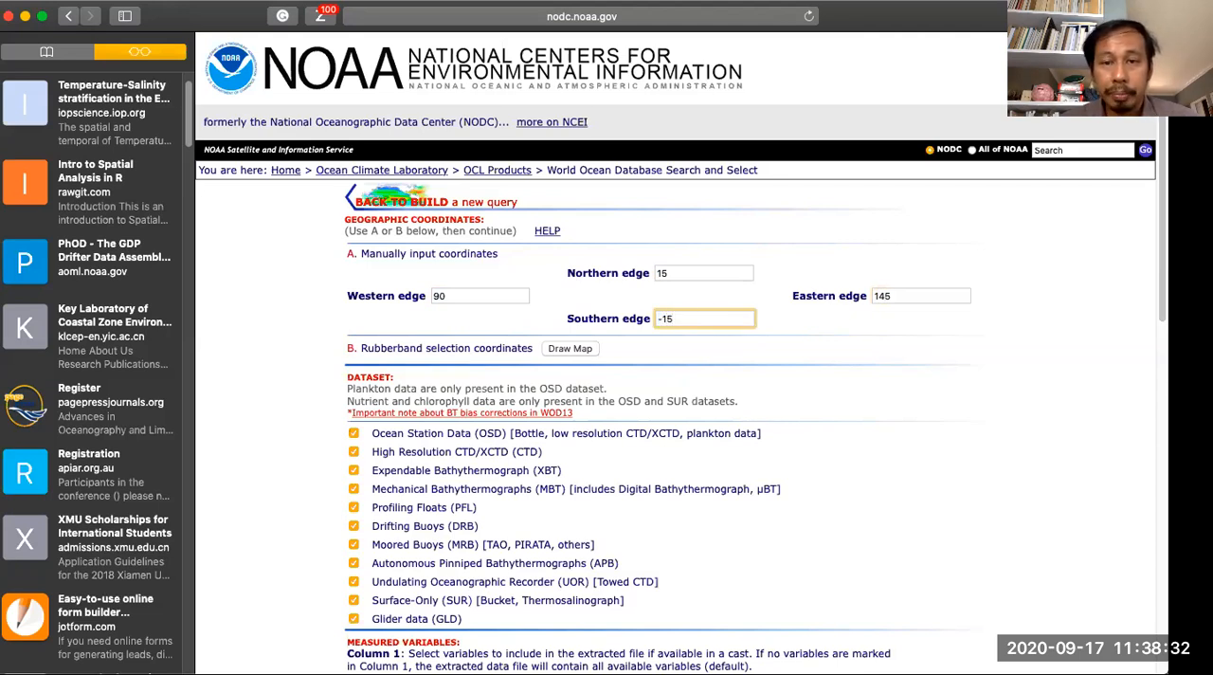
pyautogui.click(898, 357)
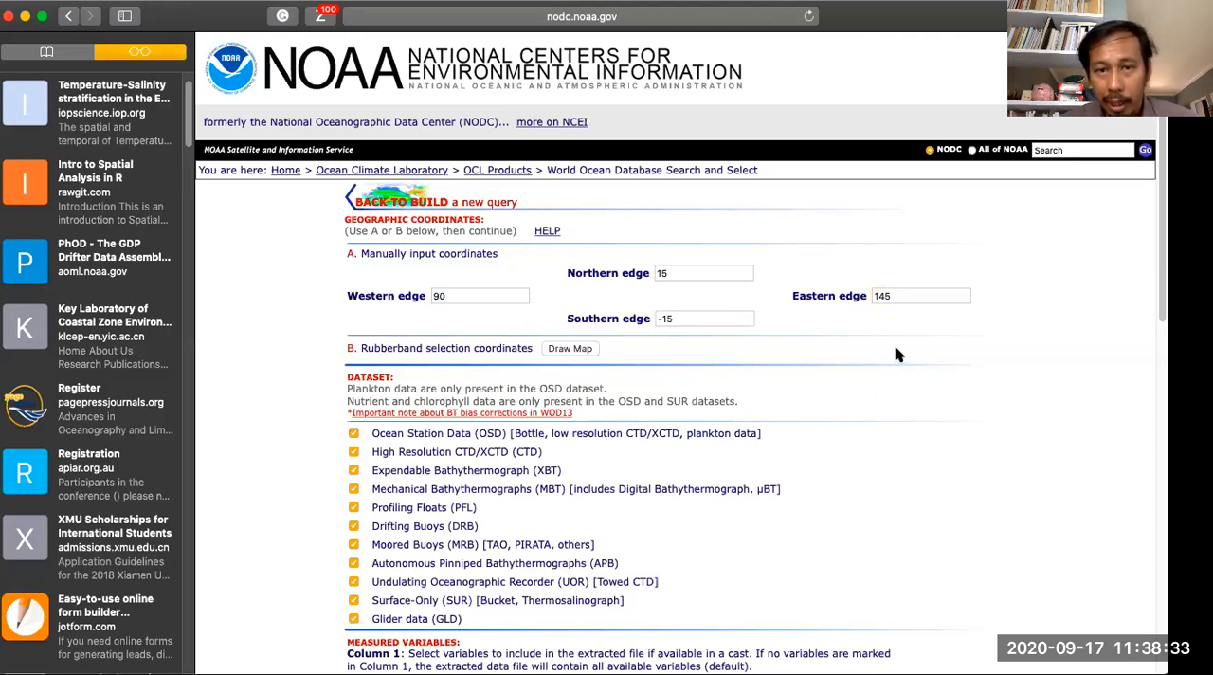
# - Mark Temperature and Phosphate in both columns 1 and 2 of the measured variables
pyautogui.scroll(-1, 628, 408)
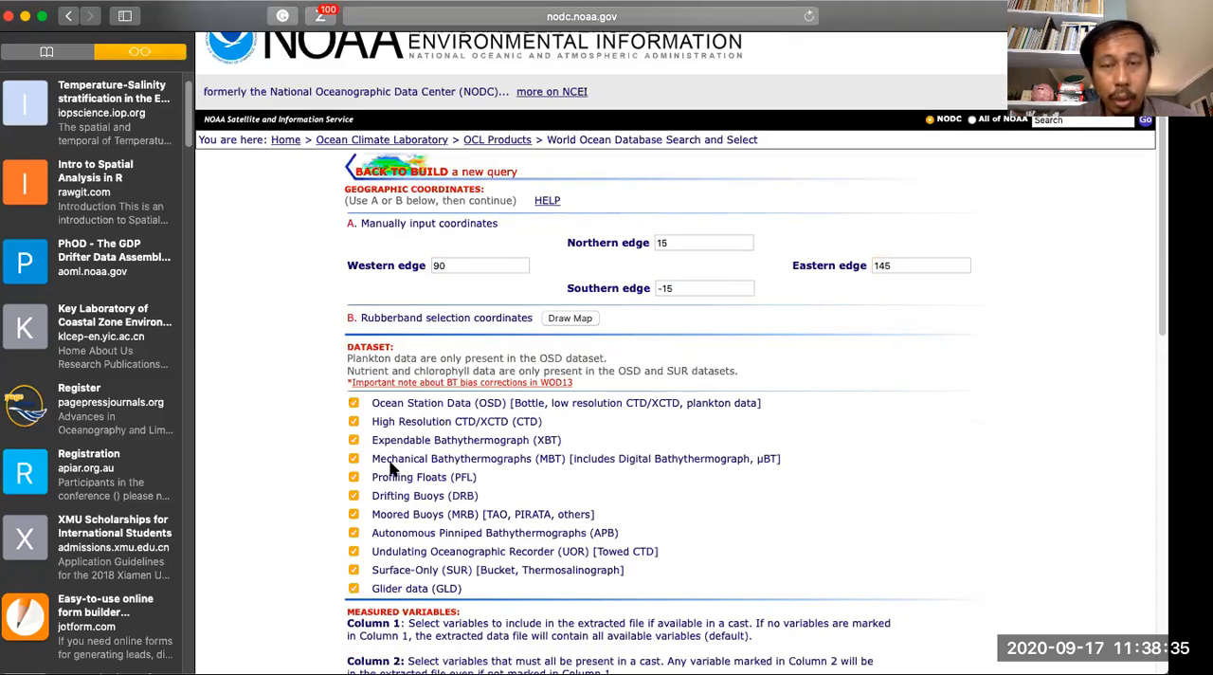
pyautogui.scroll(-5, 438, 417)
pyautogui.scroll(-1, 434, 421)
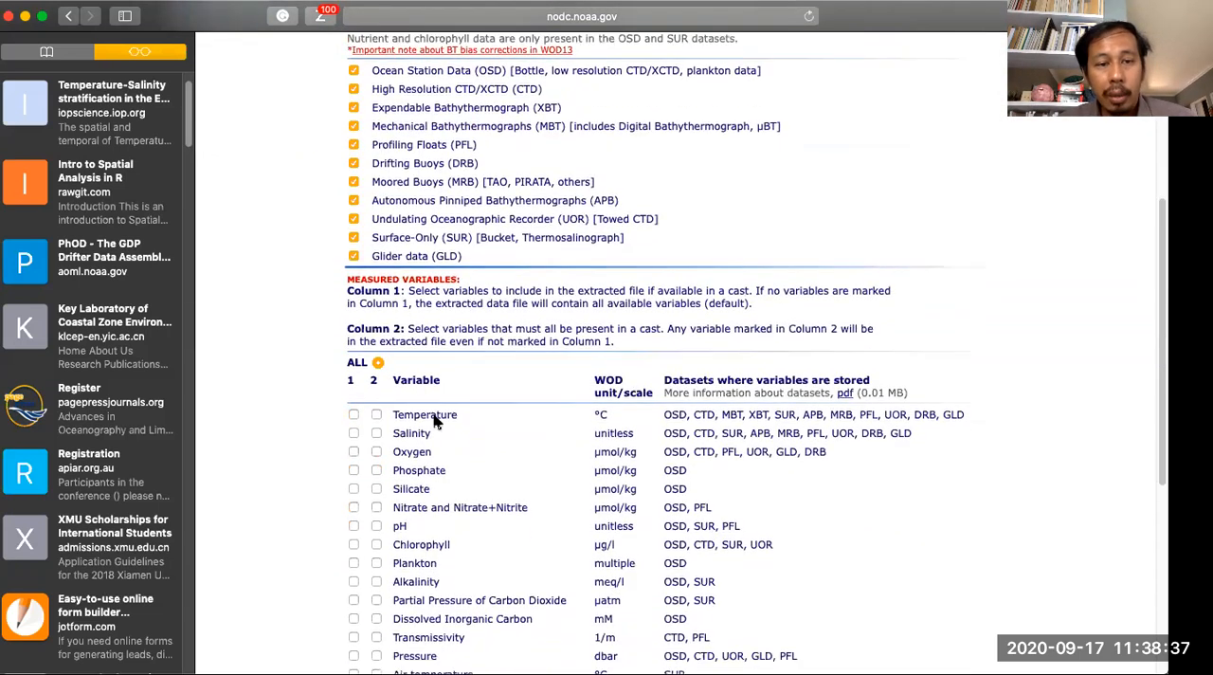
pyautogui.click(354, 415)
pyautogui.click(377, 415)
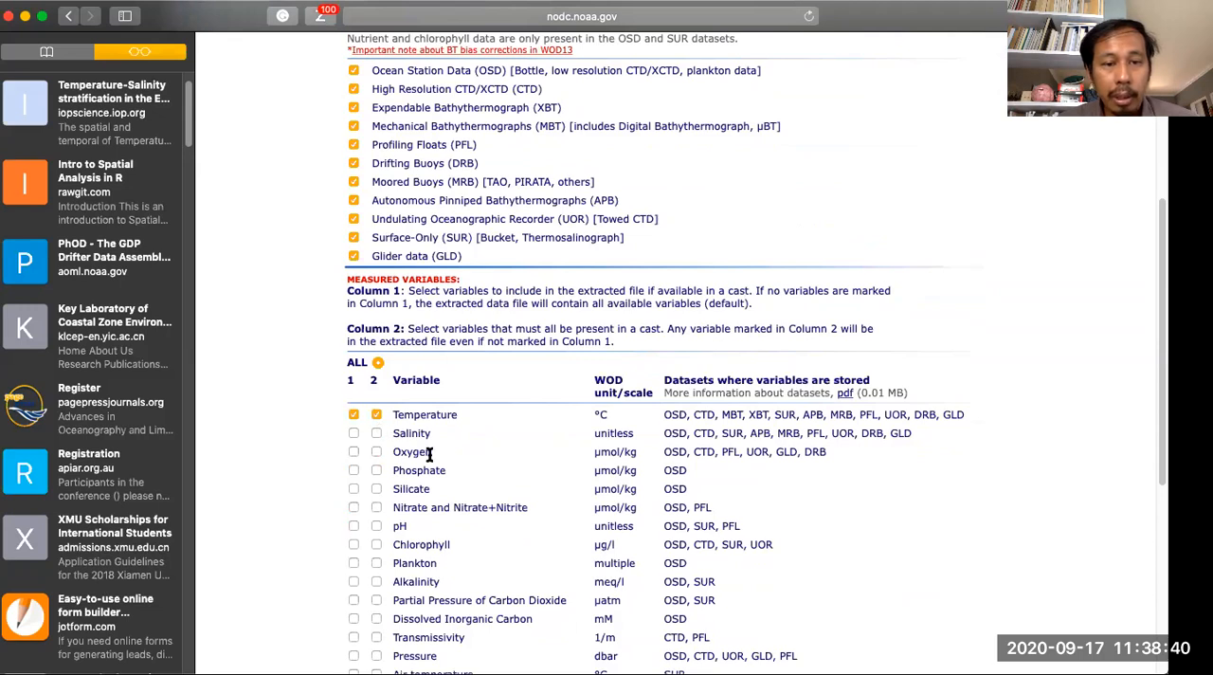
pyautogui.click(354, 471)
pyautogui.click(376, 470)
# - Review the query's variable selection, selected datasets and geographic coordinates
pyautogui.scroll(10, 500, 431)
pyautogui.scroll(-7, 500, 431)
pyautogui.scroll(2, 503, 426)
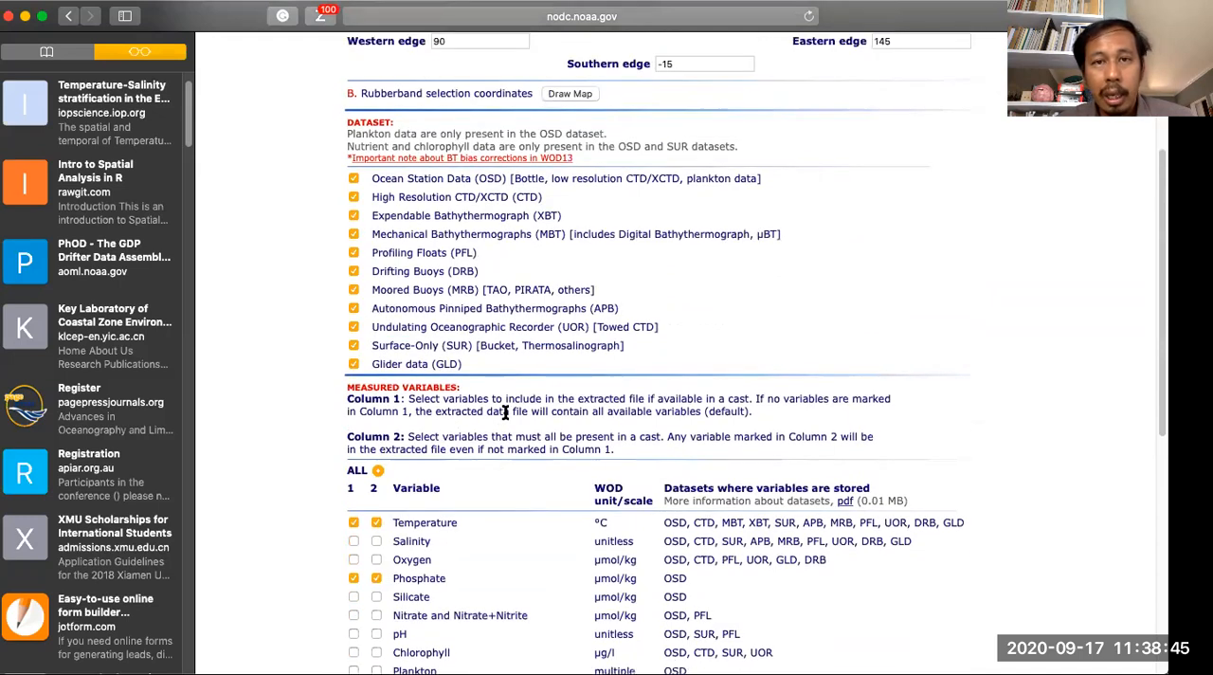
pyautogui.scroll(3, 505, 419)
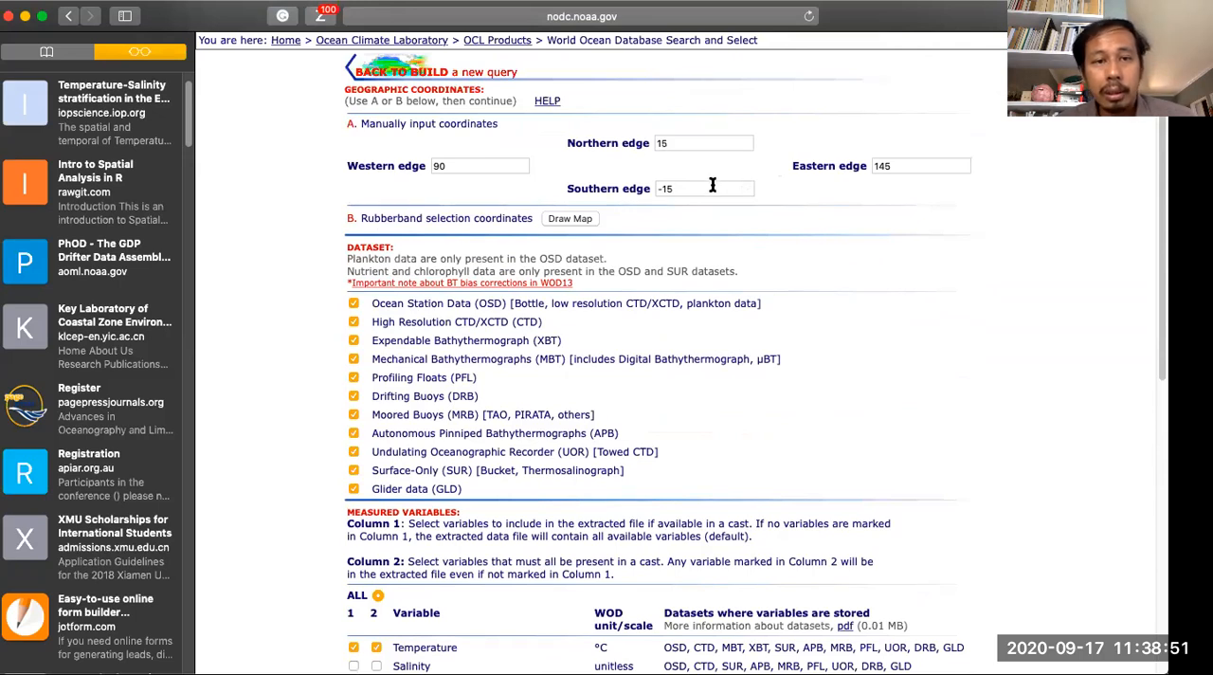
# - Leave the query form and return to the World Ocean Database 2018 page with its list of data access options
pyautogui.scroll(-10, 713, 185)
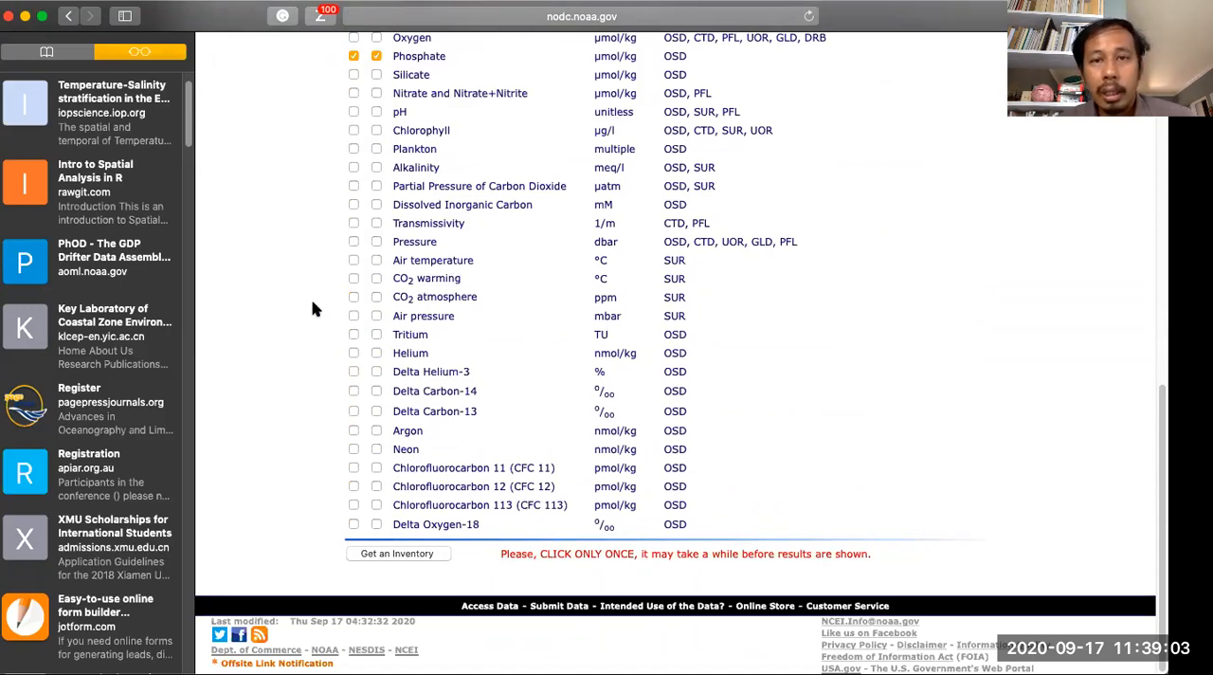
pyautogui.scroll(4, 316, 309)
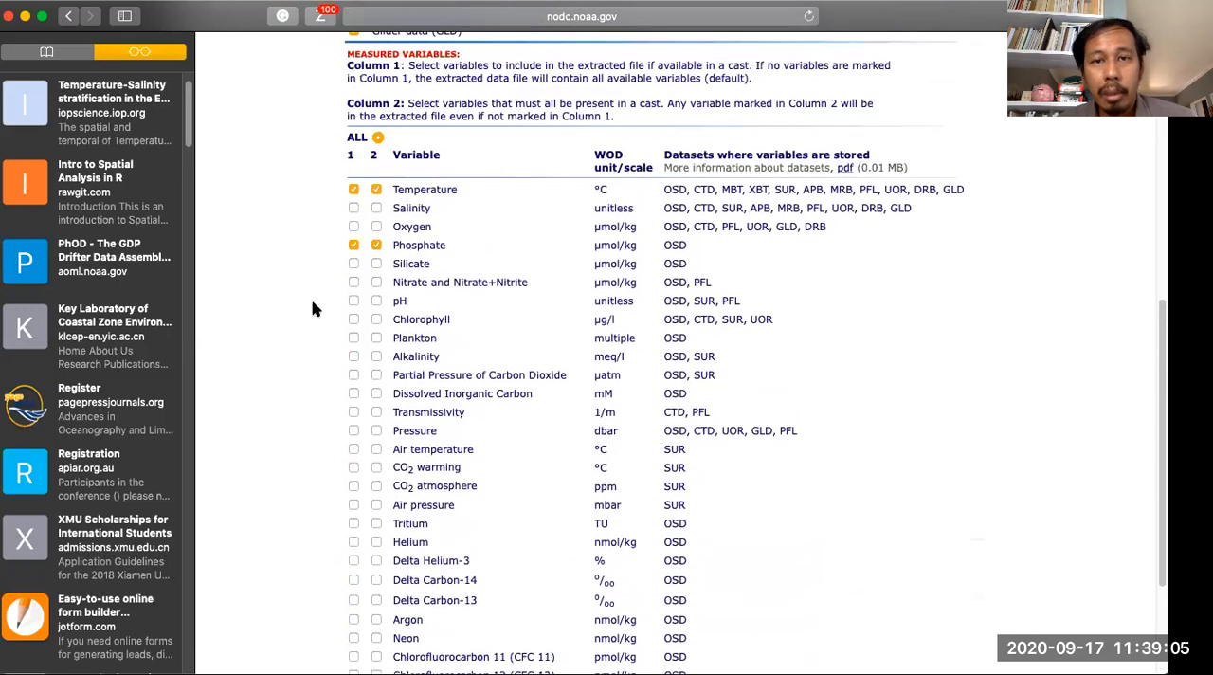
pyautogui.scroll(5, 316, 309)
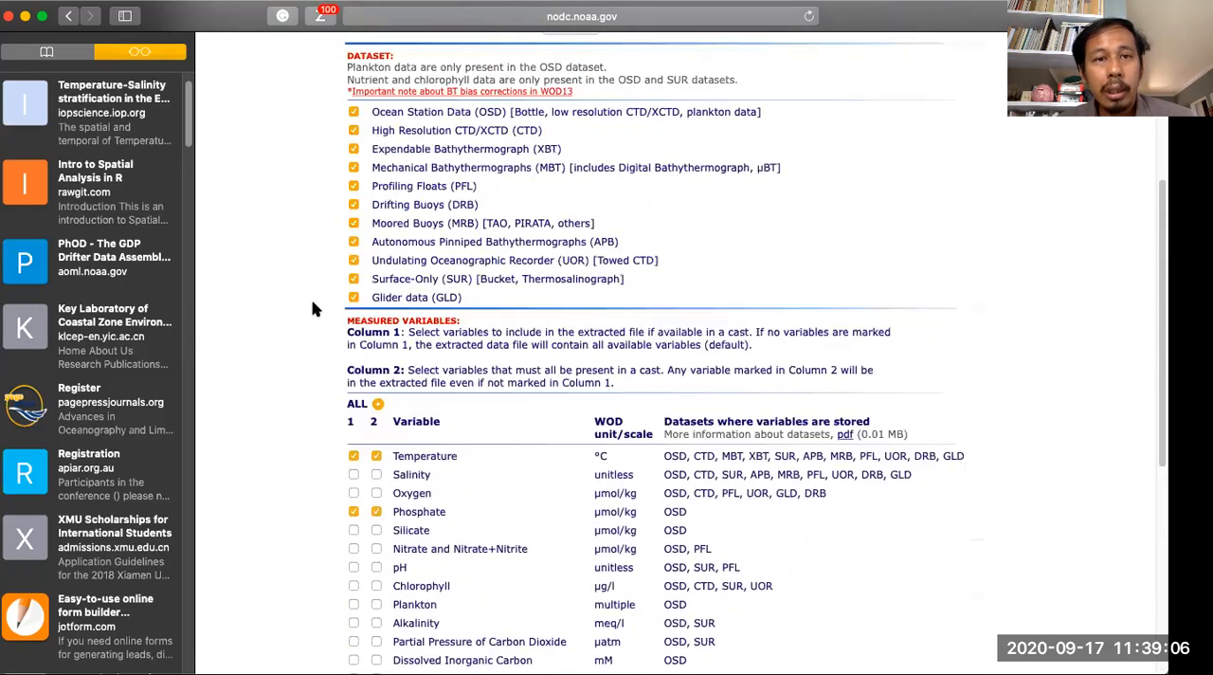
pyautogui.click(68, 17)
pyautogui.click(68, 16)
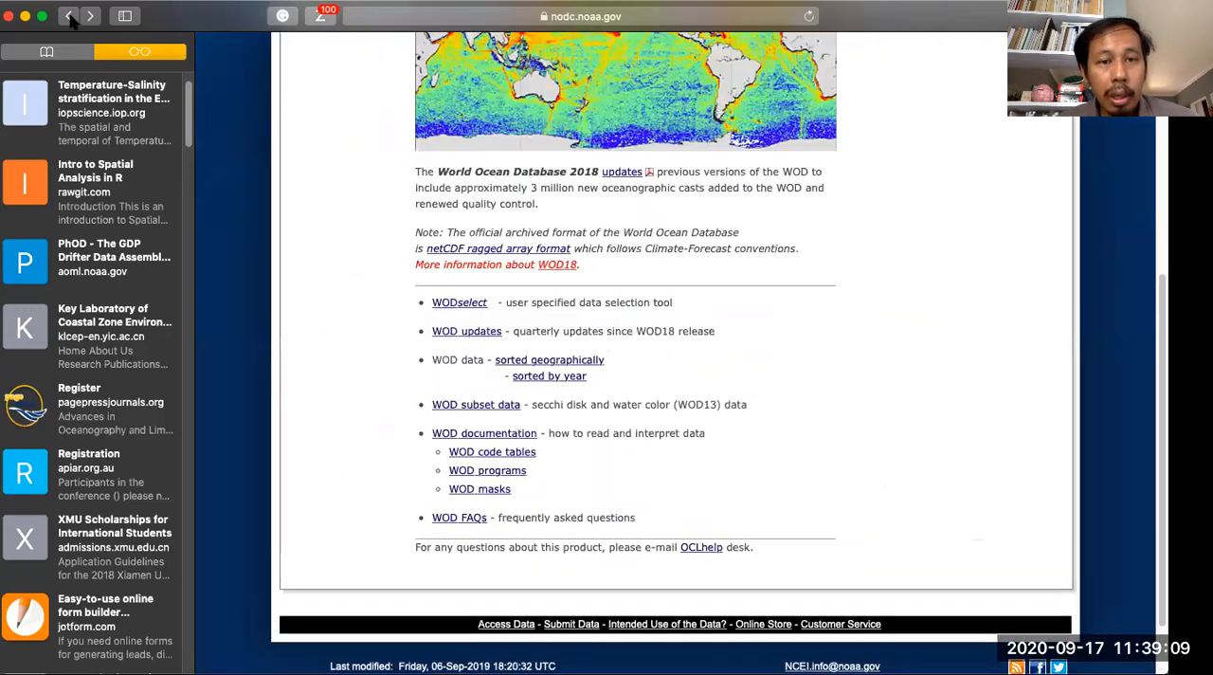
pyautogui.scroll(5, 379, 204)
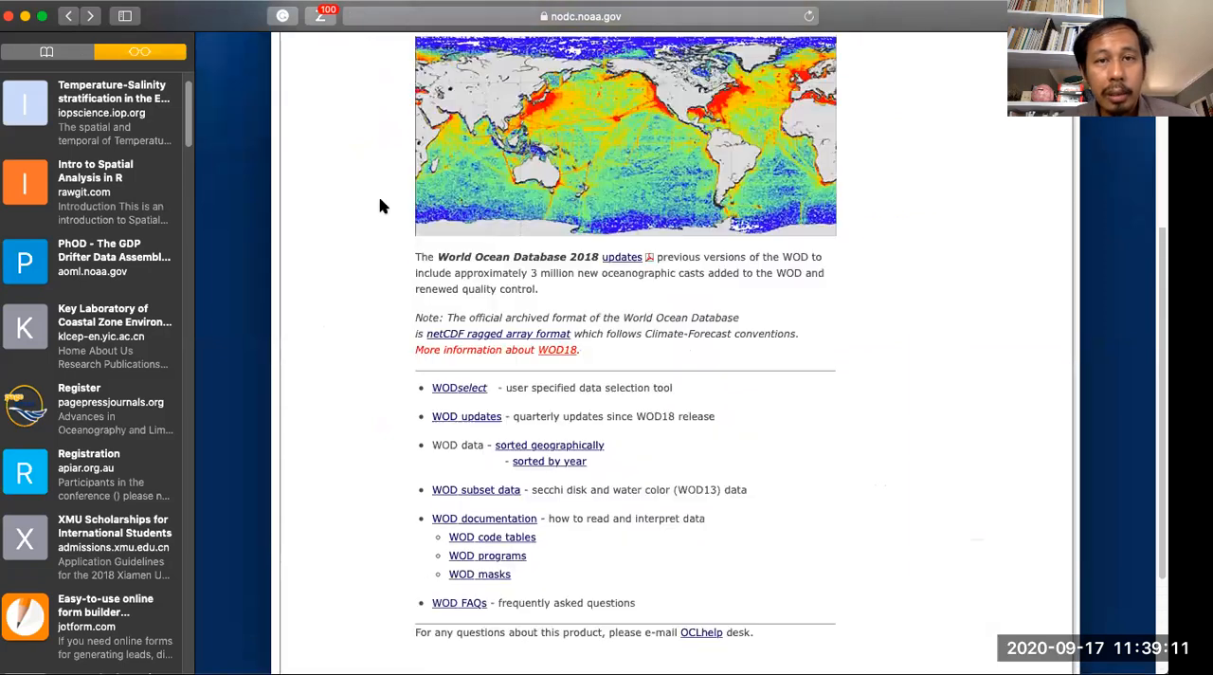
pyautogui.scroll(-5, 380, 204)
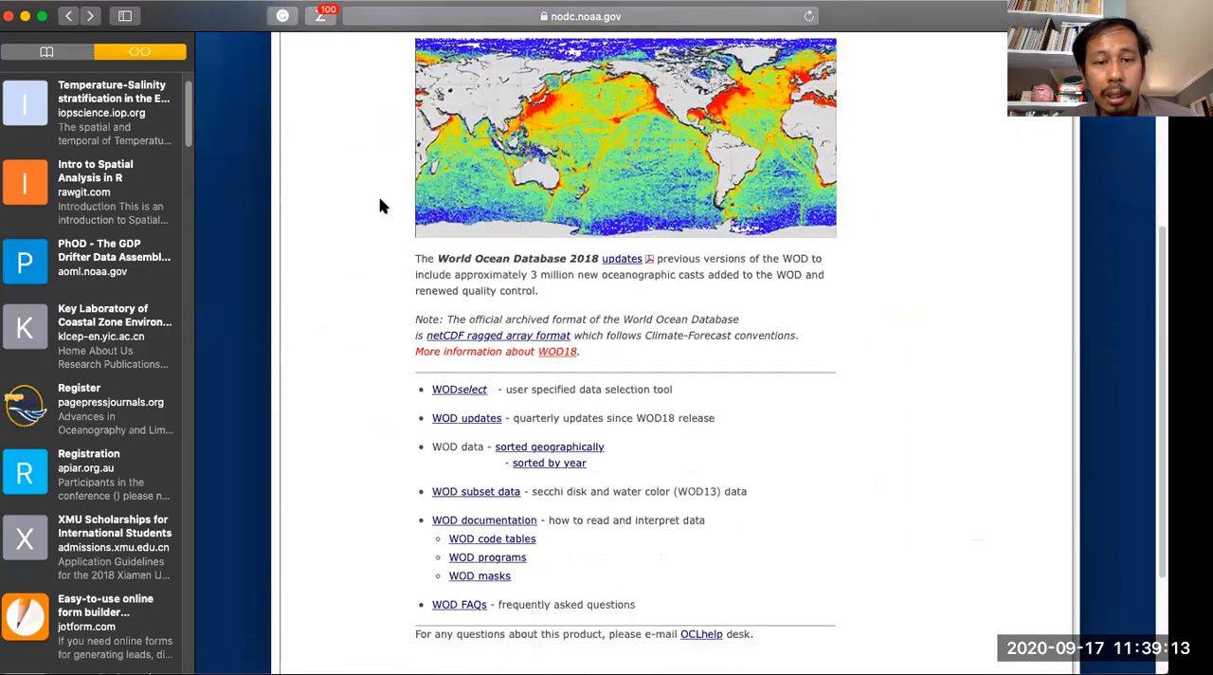
# - Open the geographically sorted WOD data and choose WMO square 3012 on the map to list its observed depth files
pyautogui.click(557, 379)
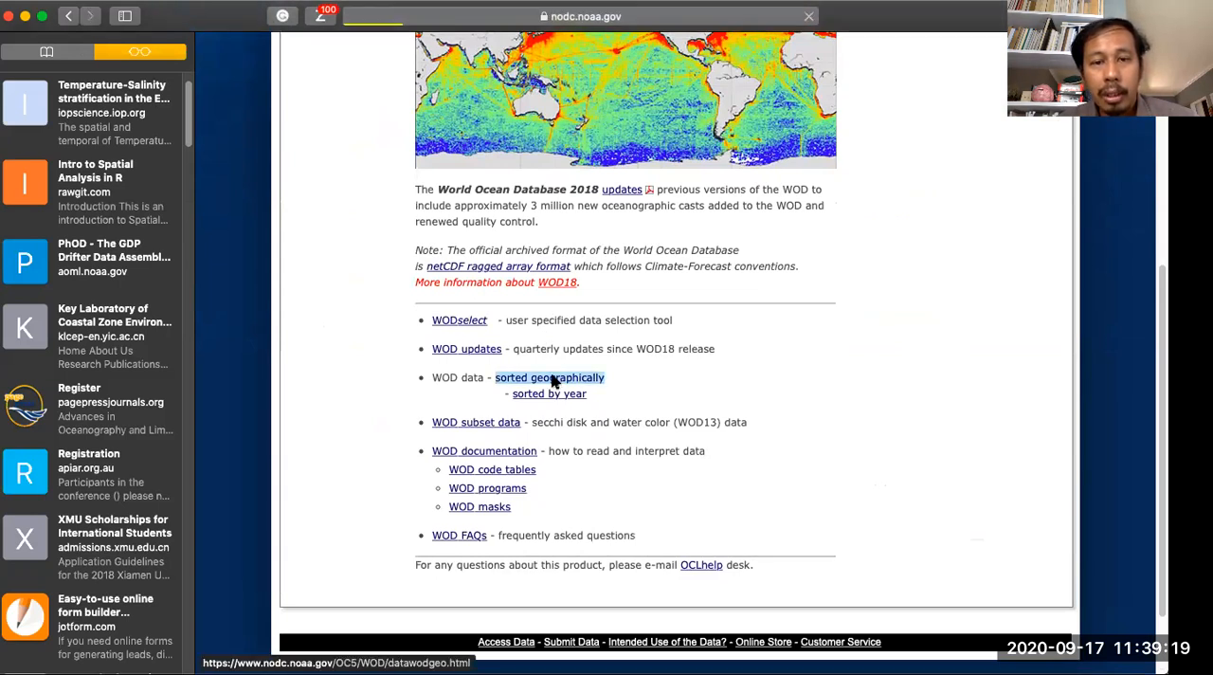
pyautogui.scroll(-5, 552, 381)
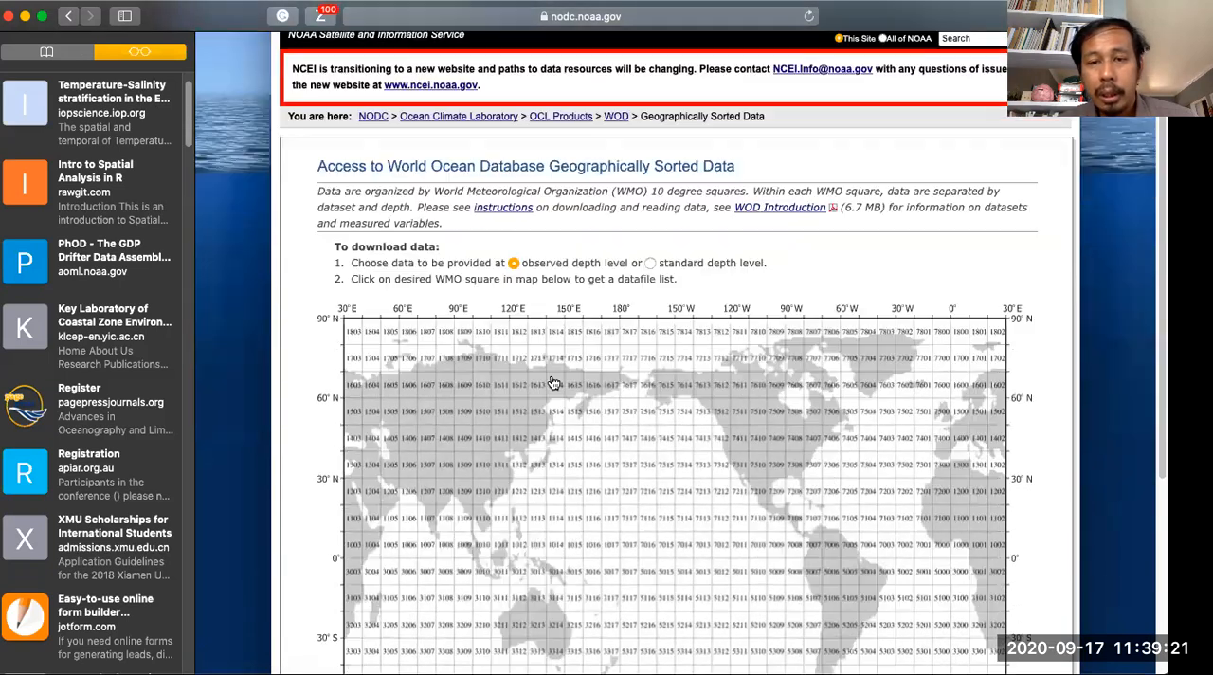
pyautogui.scroll(-3, 552, 381)
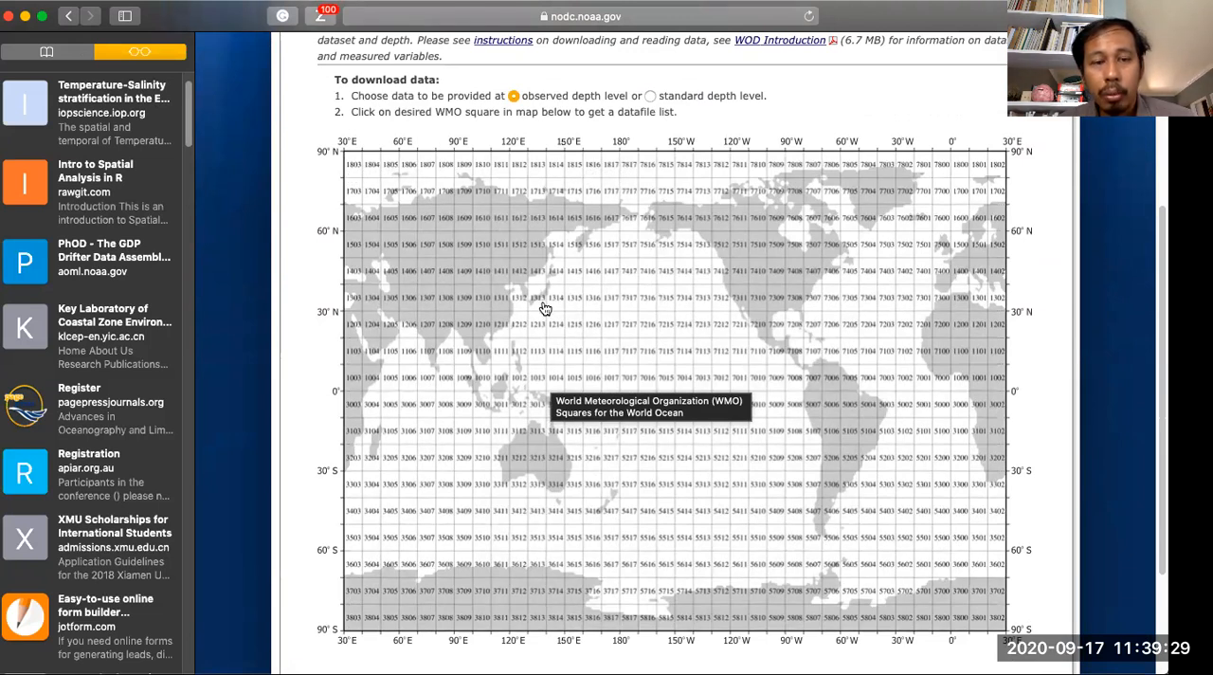
pyautogui.scroll(-2, 282, 275)
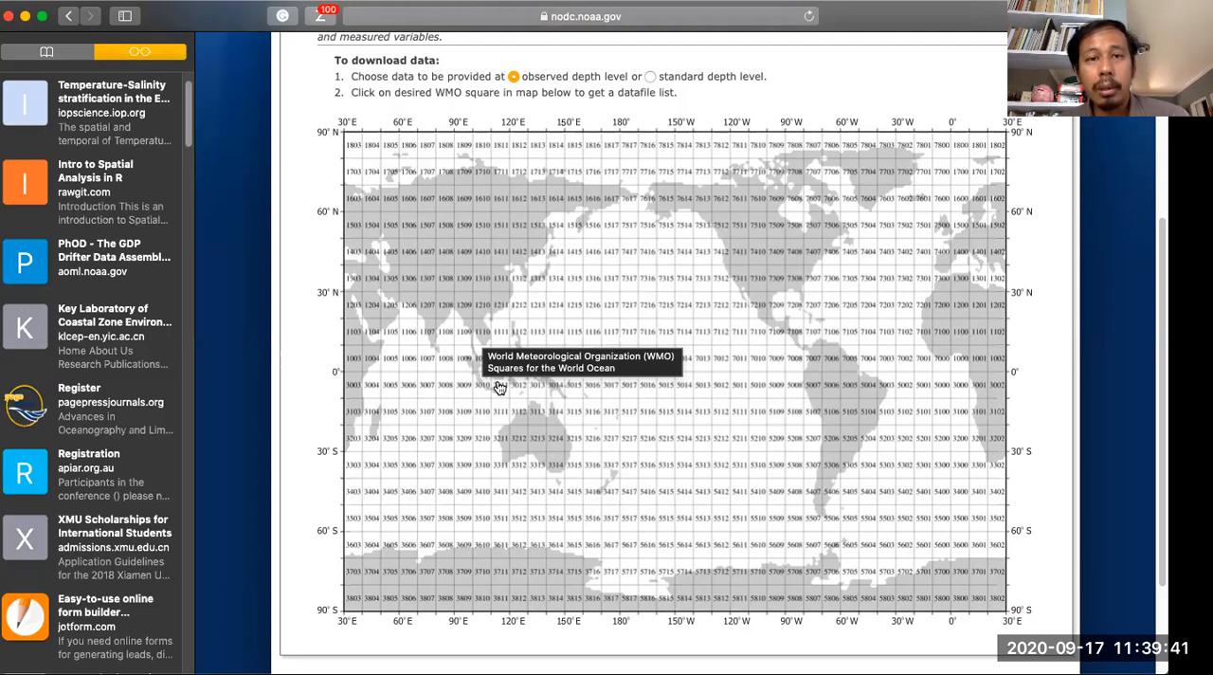
pyautogui.scroll(-3, 500, 387)
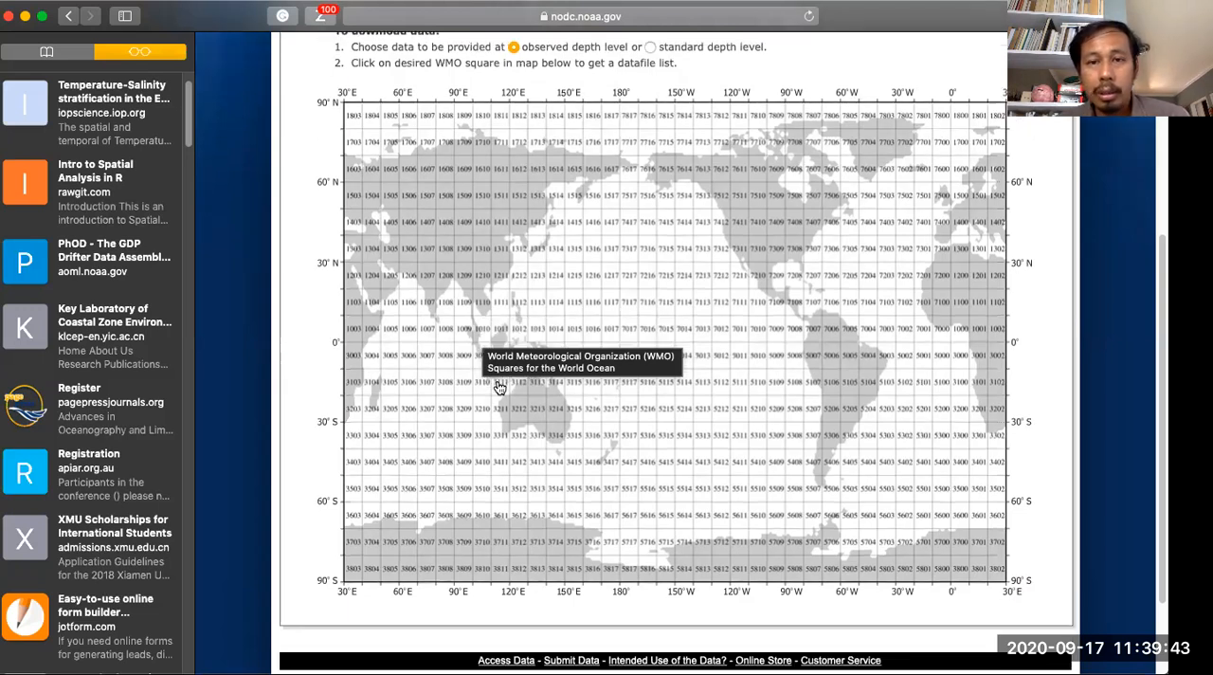
pyautogui.scroll(1, 500, 388)
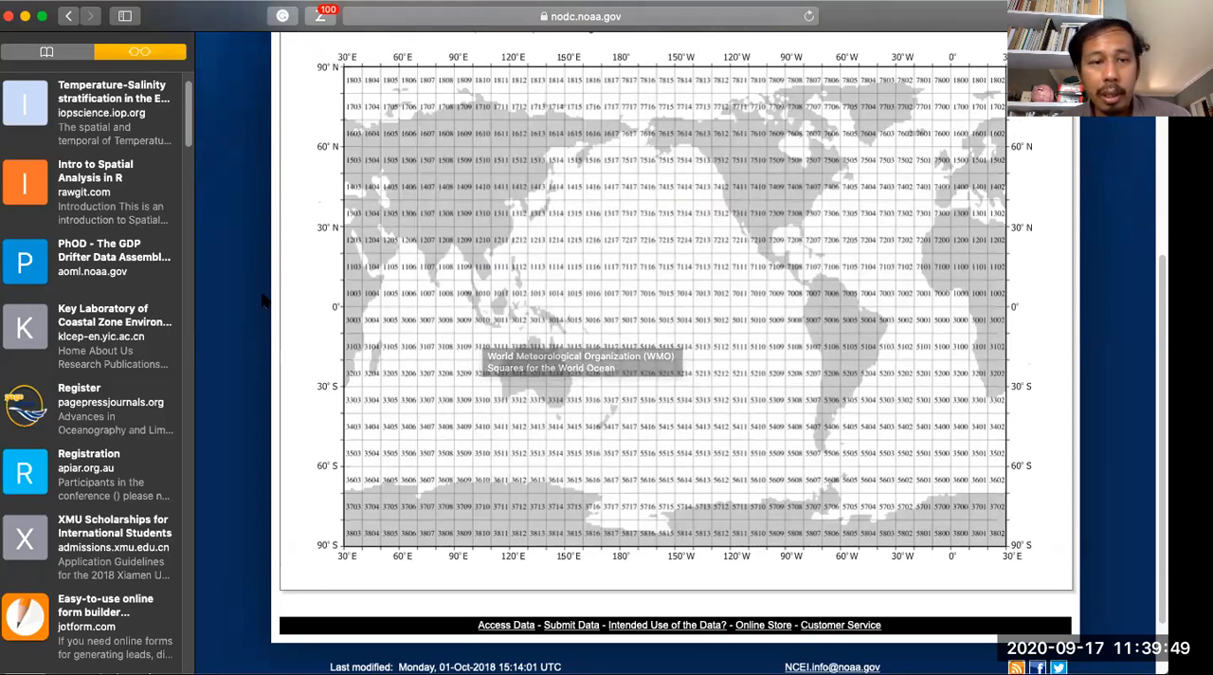
pyautogui.click(519, 326)
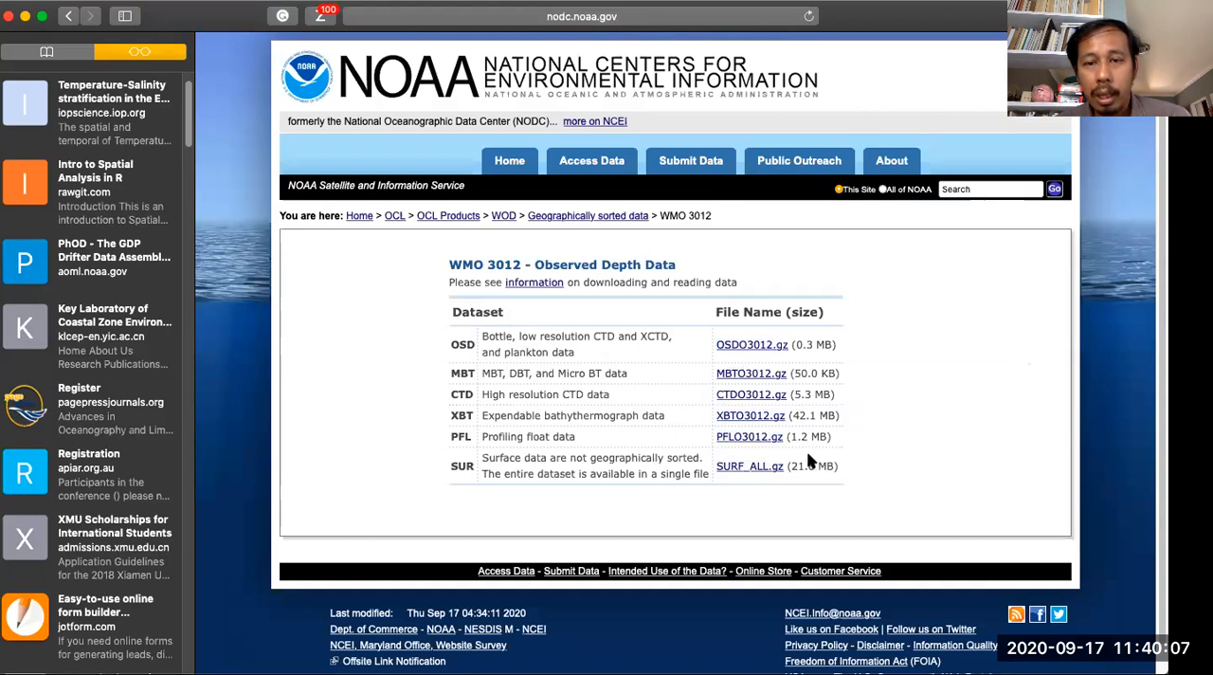
# - Examine the dataset types, file names and file sizes offered for WMO square 3012
pyautogui.doubleClick(751, 346)
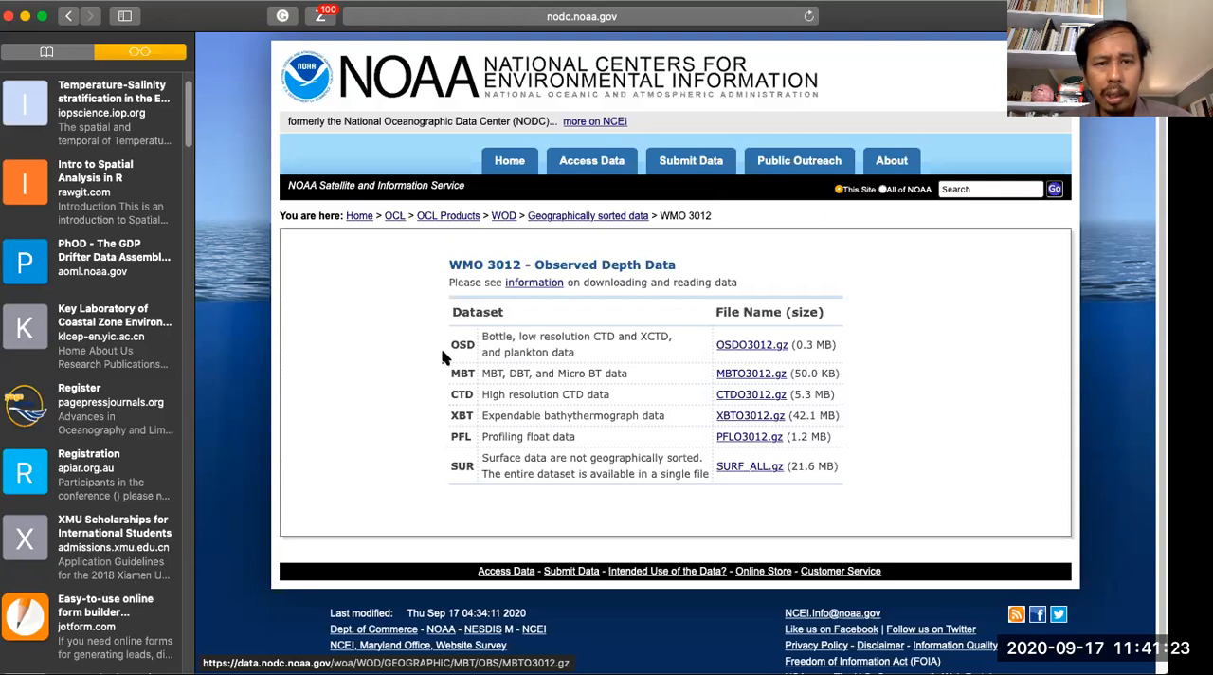
pyautogui.moveTo(474, 345); pyautogui.dragTo(454, 394)
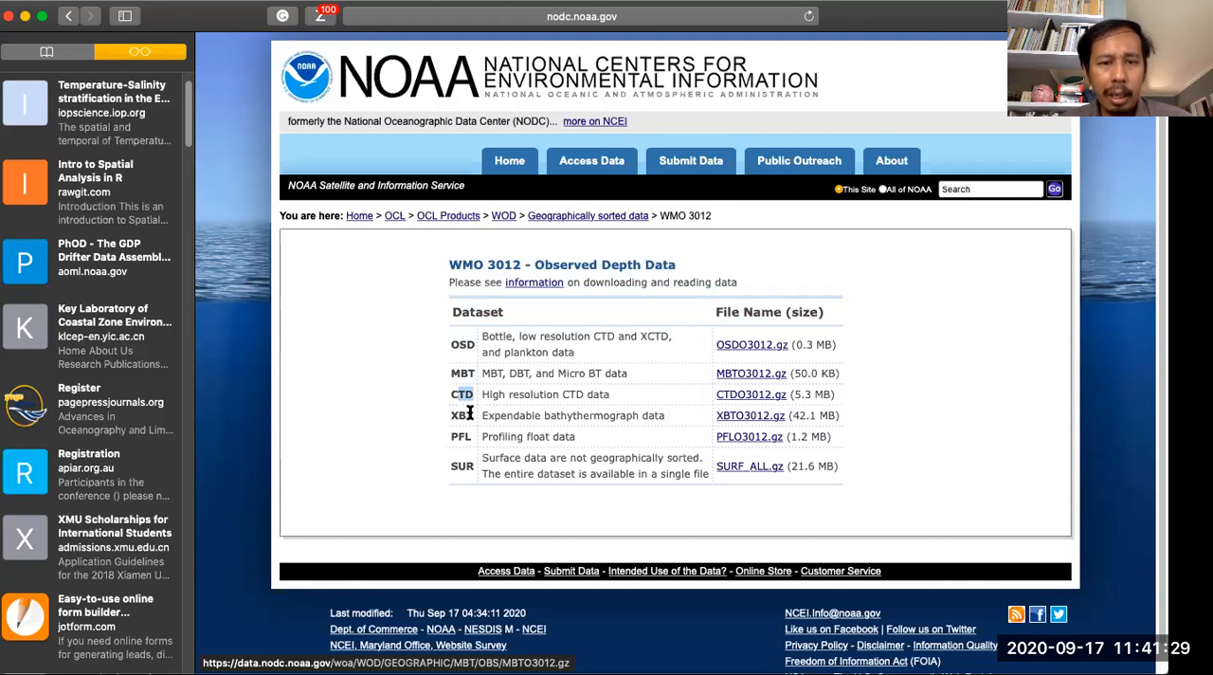
pyautogui.moveTo(469, 414); pyautogui.dragTo(451, 436)
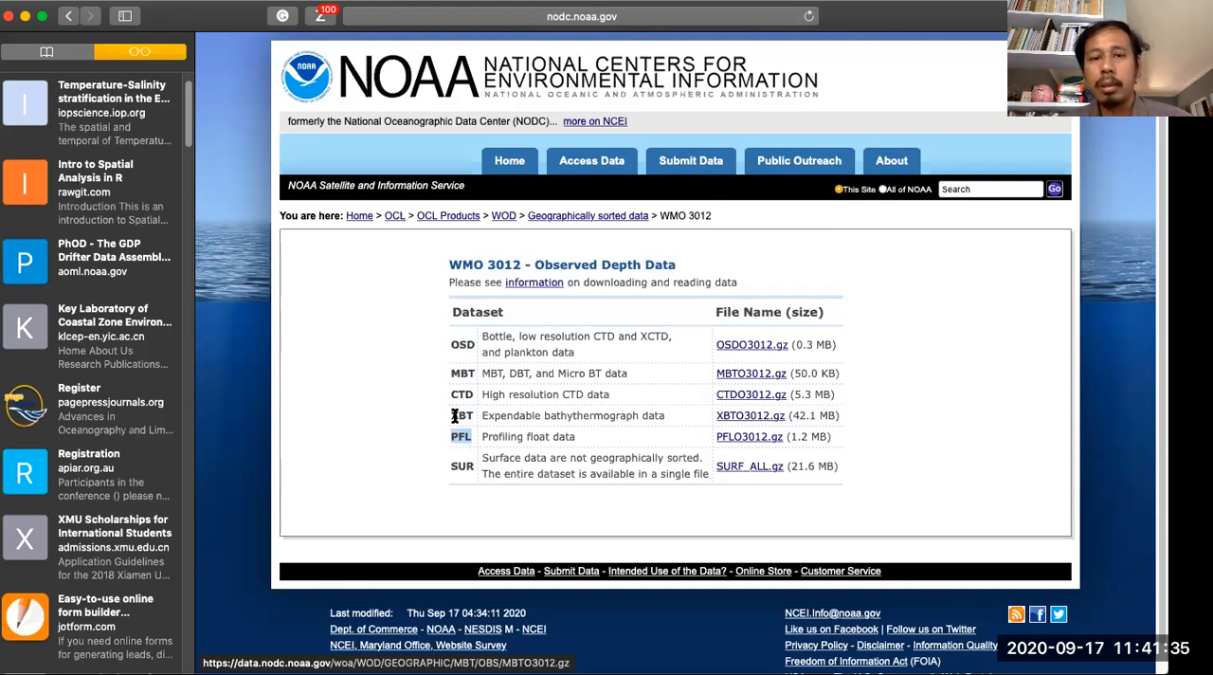
pyautogui.click(388, 337)
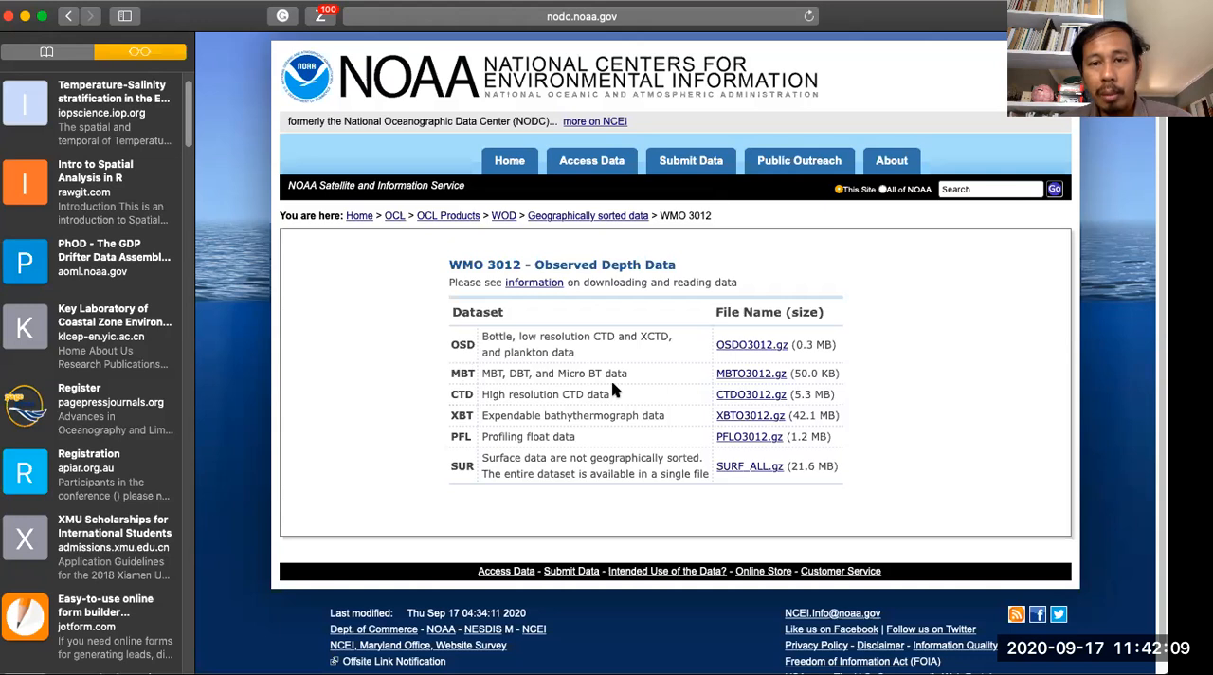
pyautogui.rightClick(755, 349)
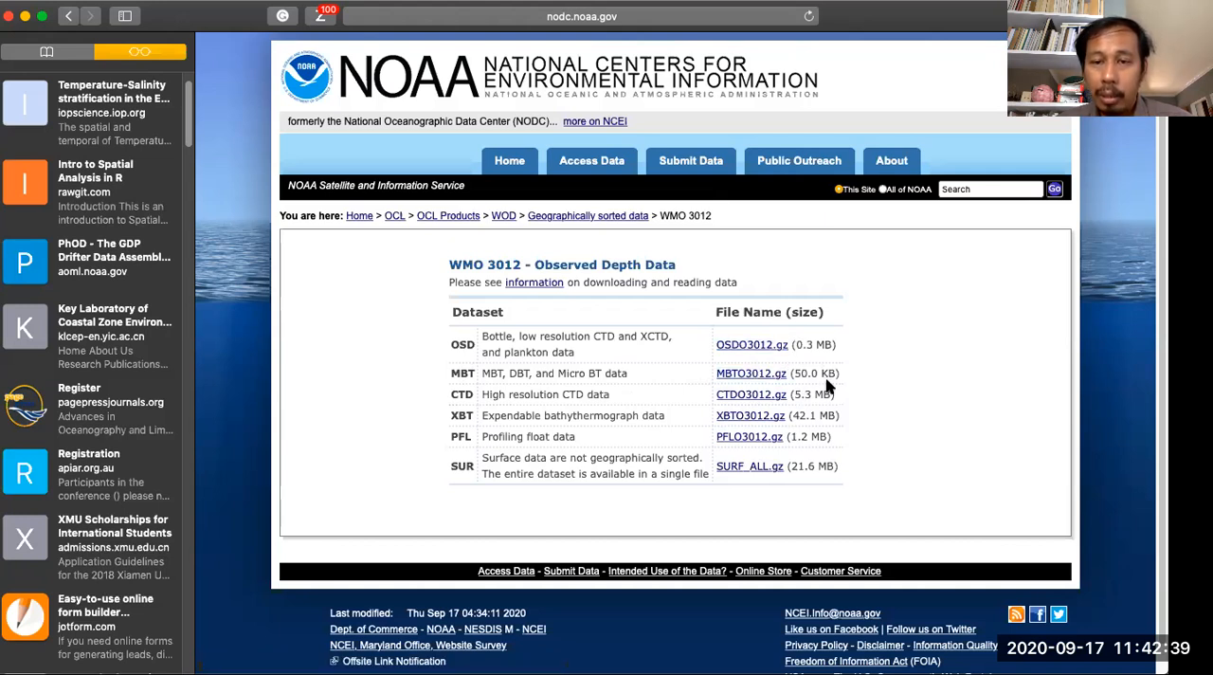
pyautogui.doubleClick(781, 396)
pyautogui.click(706, 418)
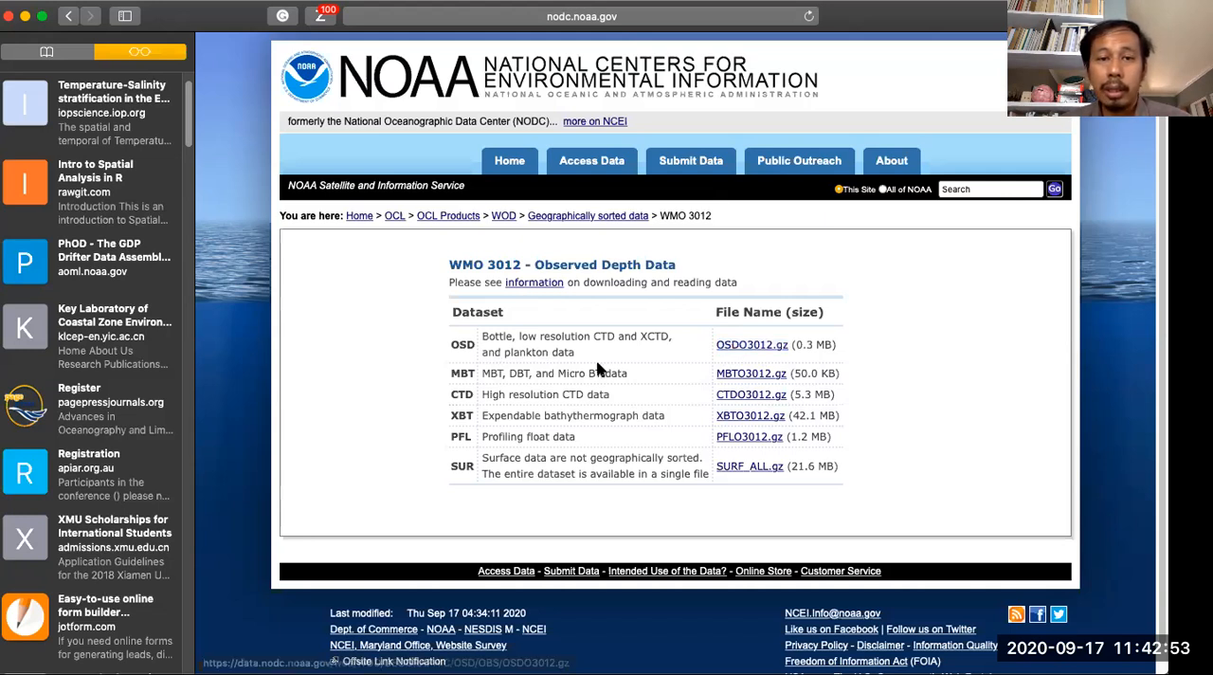
pyautogui.scroll(-1, 597, 366)
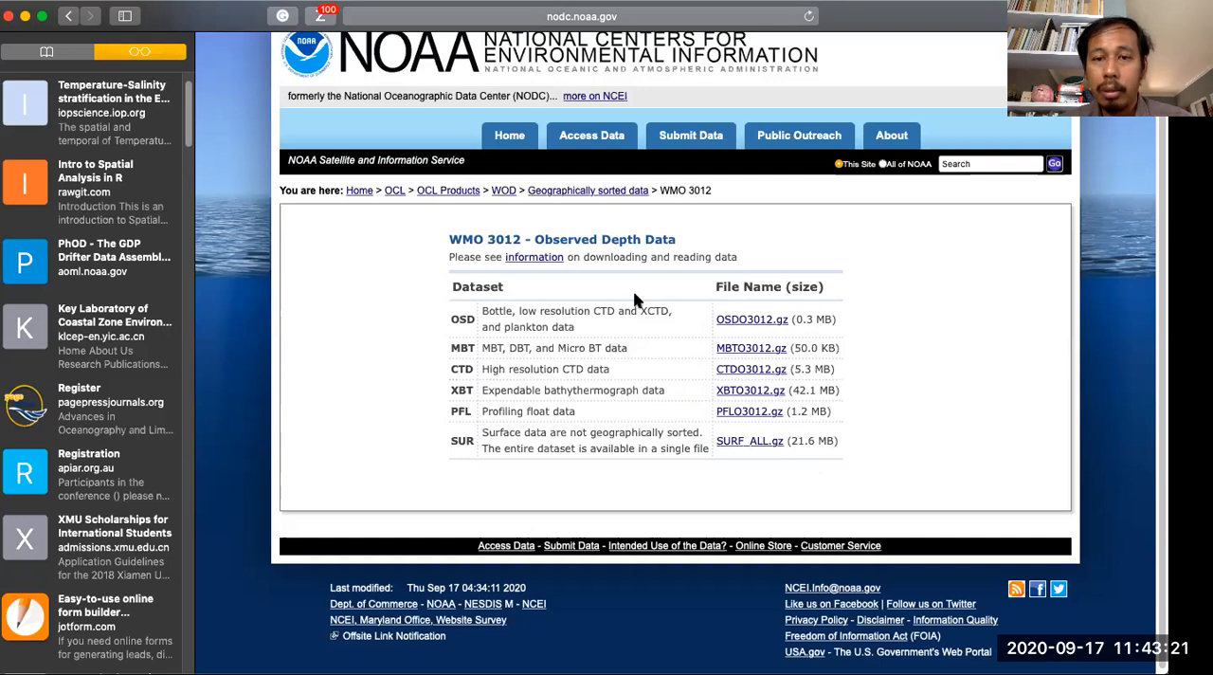
# - Return to the World Ocean Database page and open the WODselect data selection tool at its search criteria
pyautogui.click(68, 17)
pyautogui.click(68, 17)
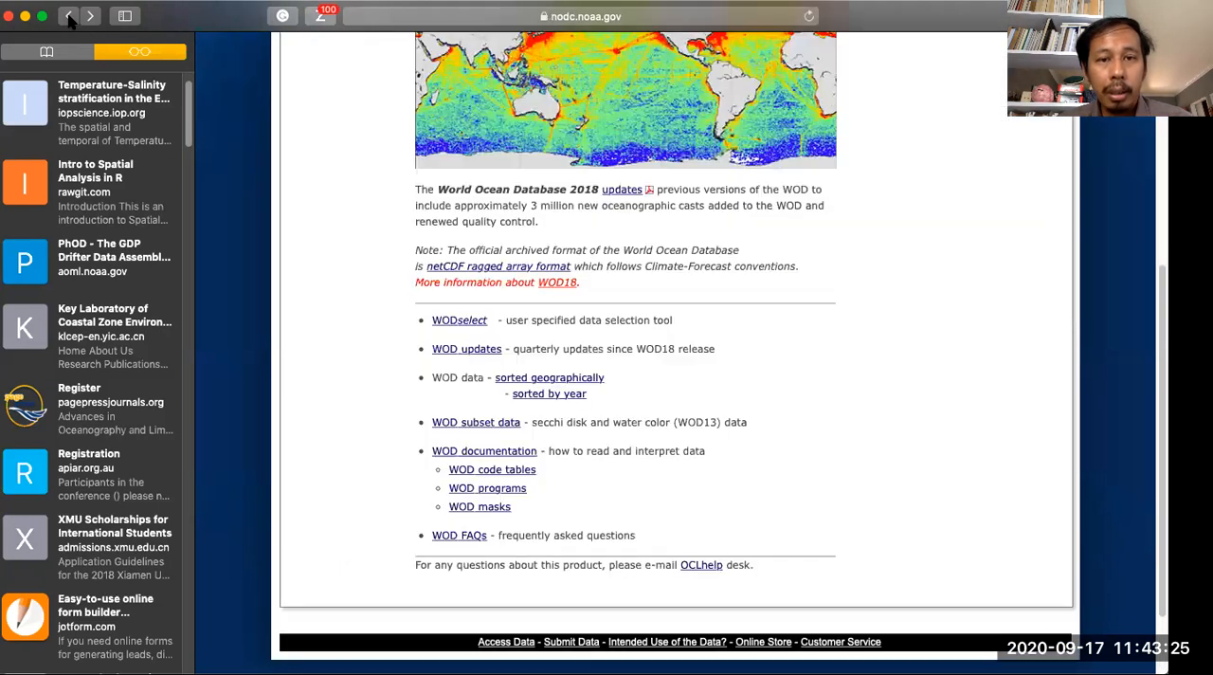
pyautogui.click(451, 322)
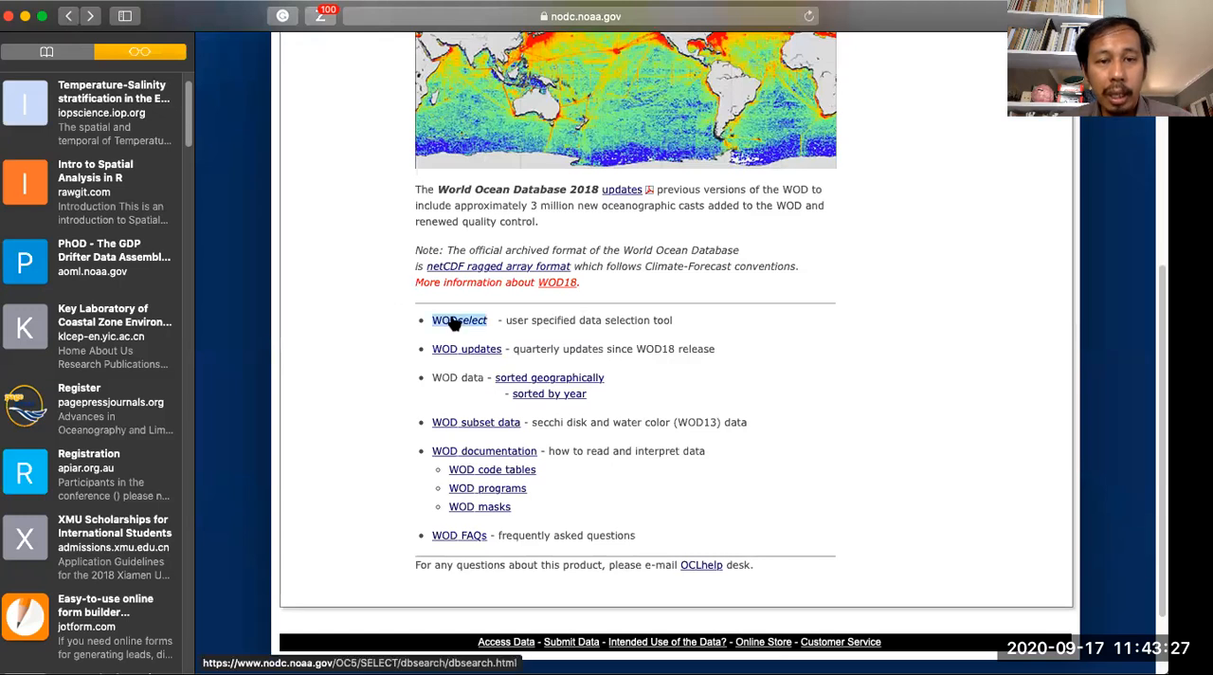
pyautogui.scroll(-10, 445, 303)
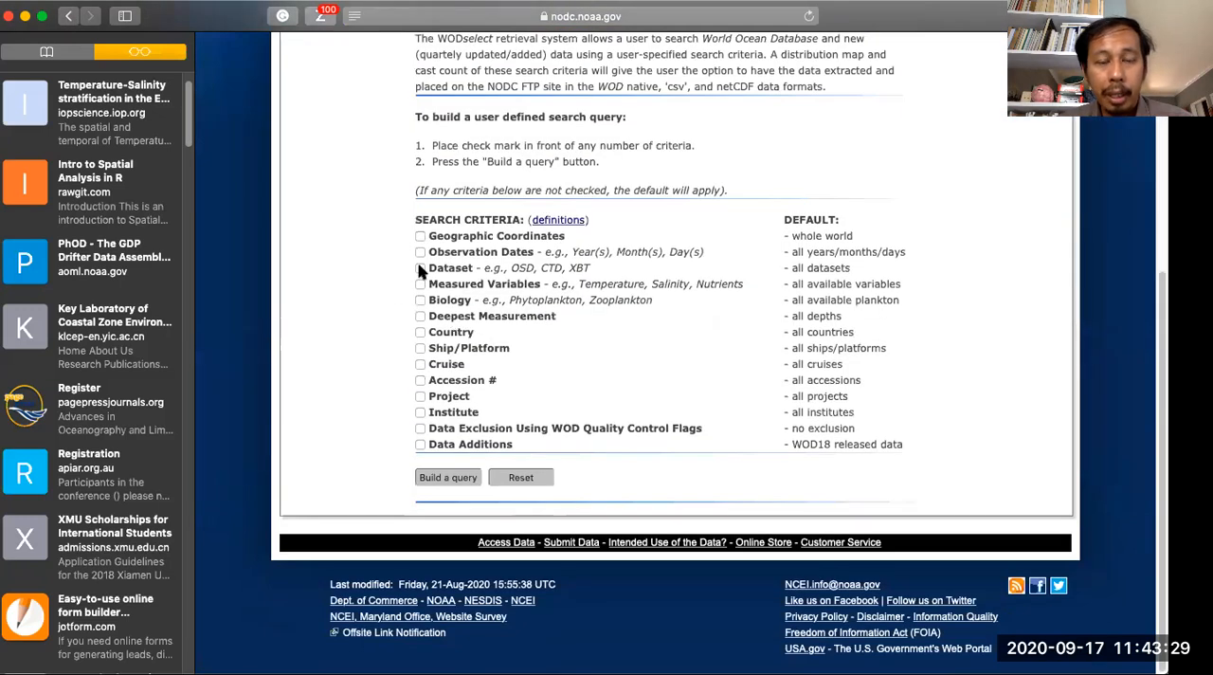
# - Build a query using all the search criteria, from Geographic Coordinates through Data Additions
pyautogui.click(420, 236)
pyautogui.click(420, 252)
pyautogui.click(420, 269)
pyautogui.click(420, 284)
pyautogui.click(419, 301)
pyautogui.click(420, 317)
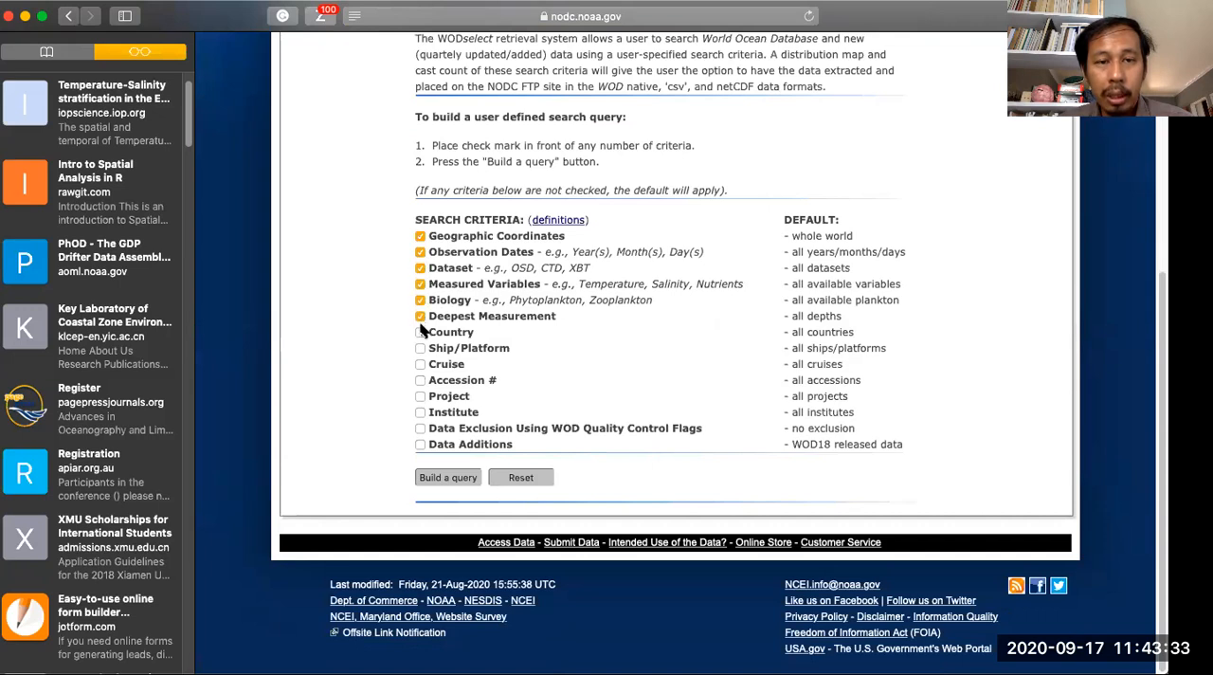
pyautogui.click(420, 333)
pyautogui.click(420, 349)
pyautogui.click(420, 365)
pyautogui.click(420, 380)
pyautogui.click(420, 397)
pyautogui.click(420, 412)
pyautogui.click(420, 428)
pyautogui.click(420, 444)
pyautogui.click(429, 476)
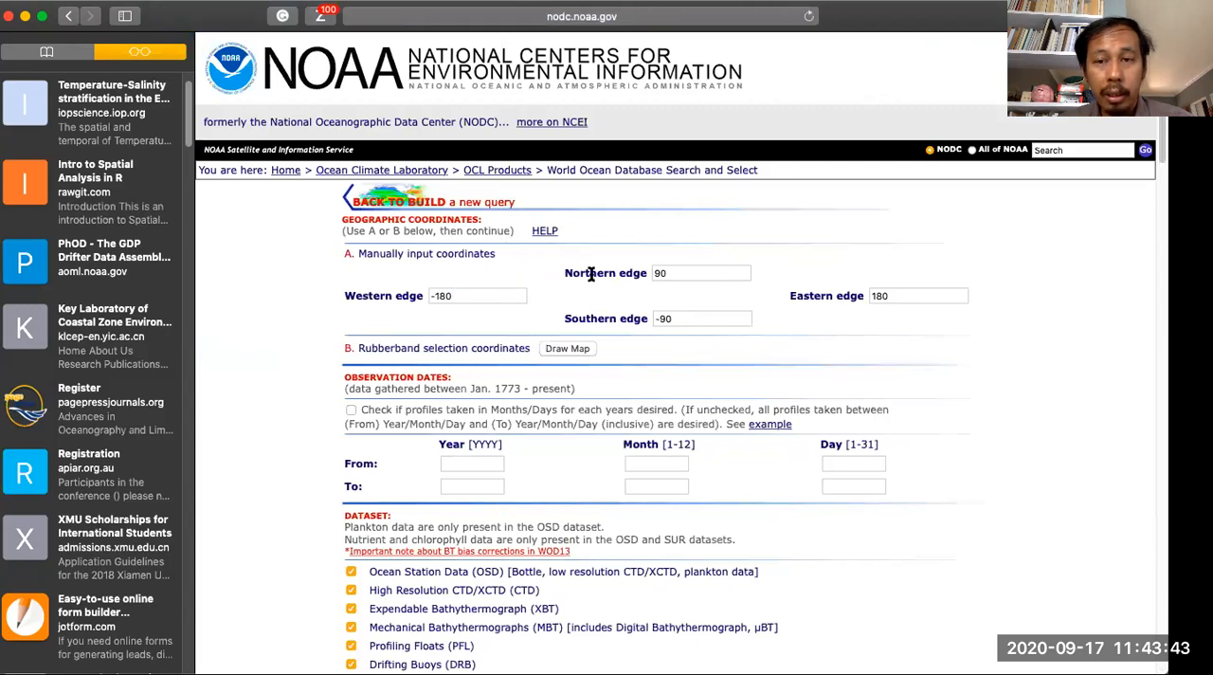
# - Mark Temperature in both columns 1 and 2 of the query's measured variables
pyautogui.scroll(-3, 533, 285)
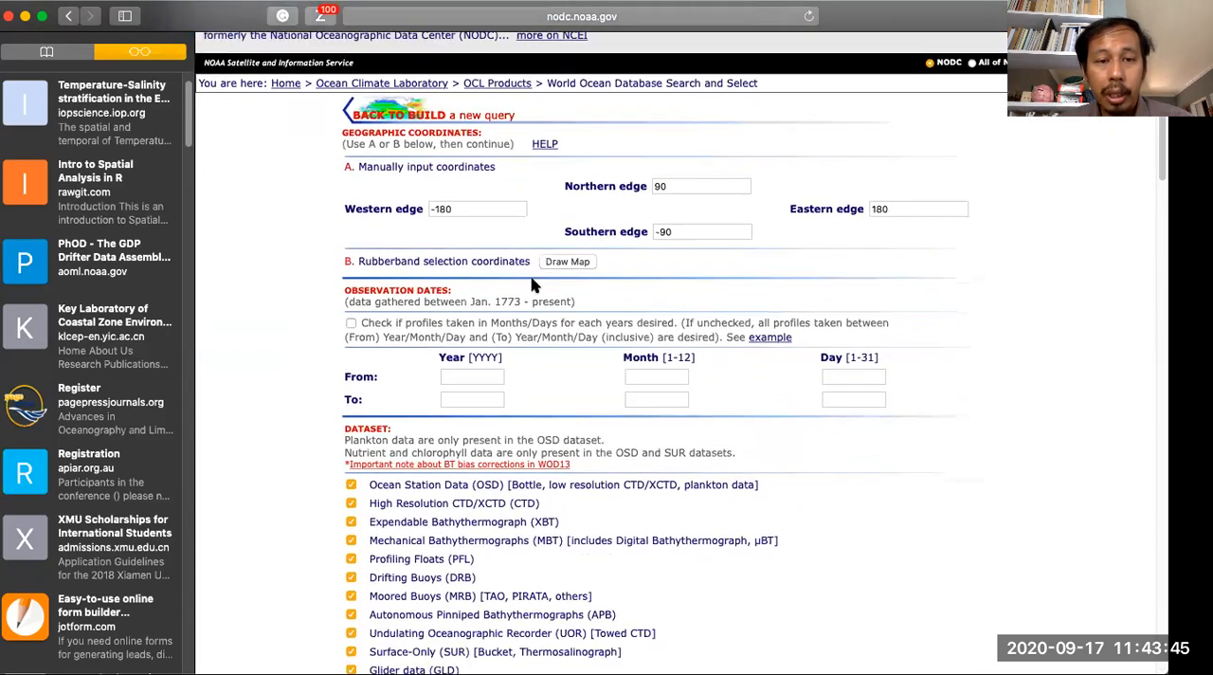
pyautogui.scroll(-2, 532, 285)
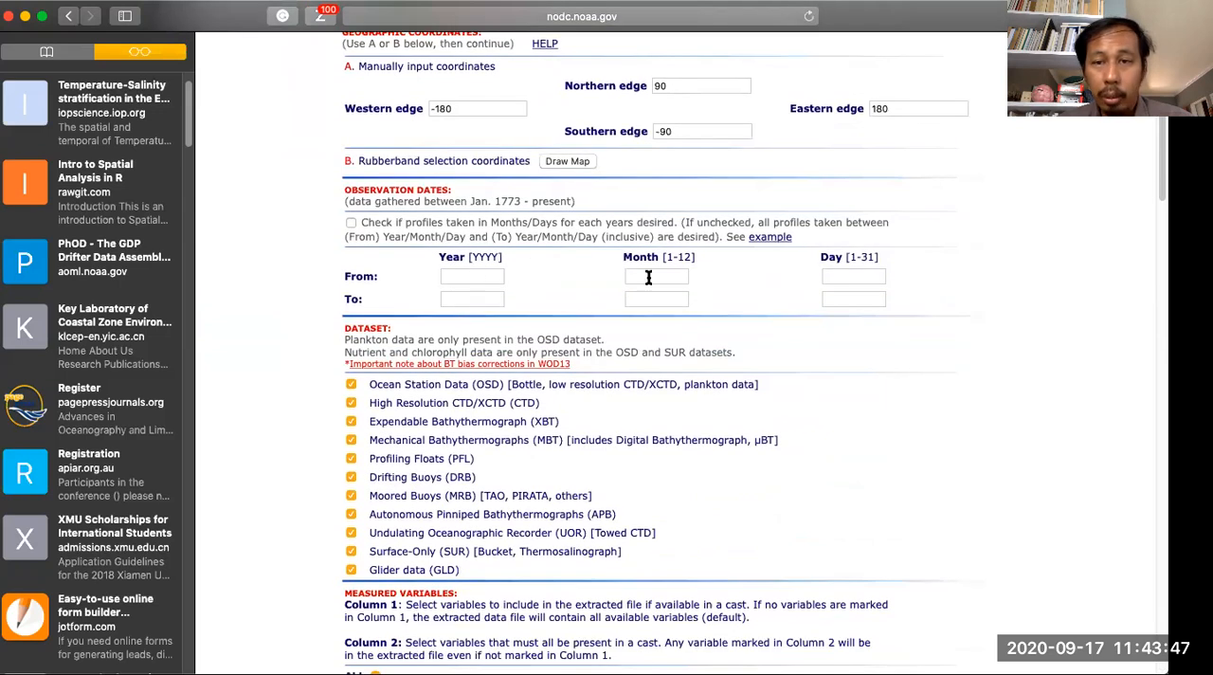
pyautogui.scroll(-4, 609, 258)
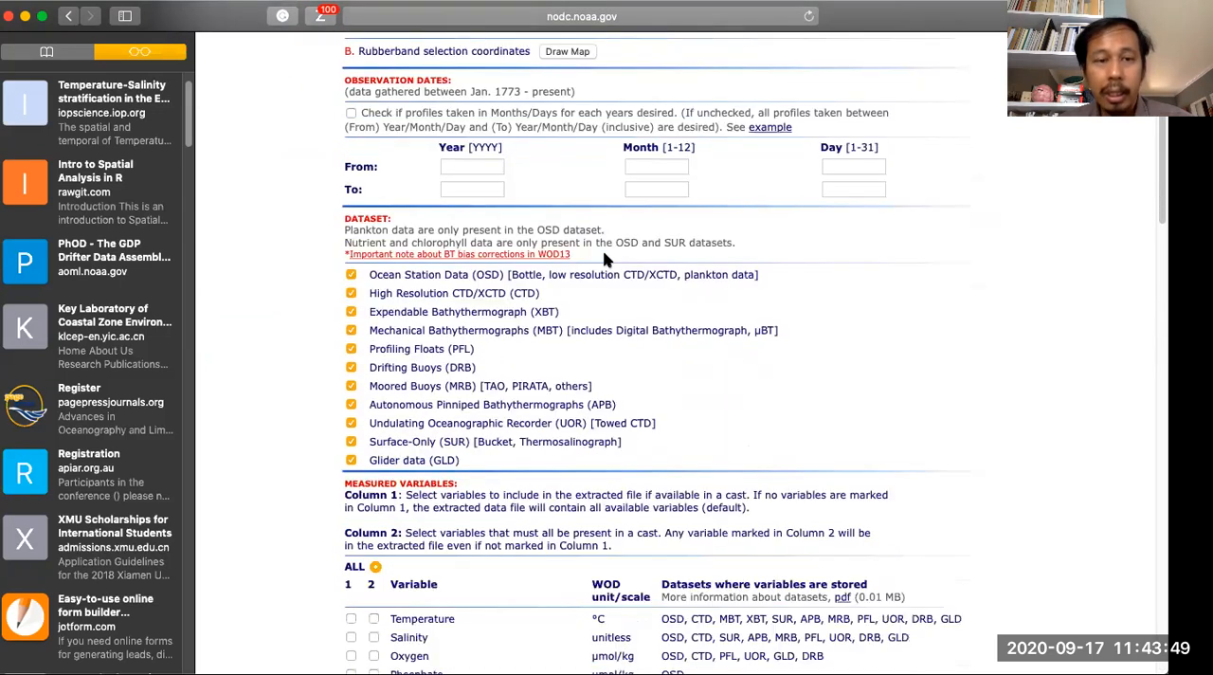
pyautogui.scroll(-8, 608, 258)
pyautogui.click(351, 207)
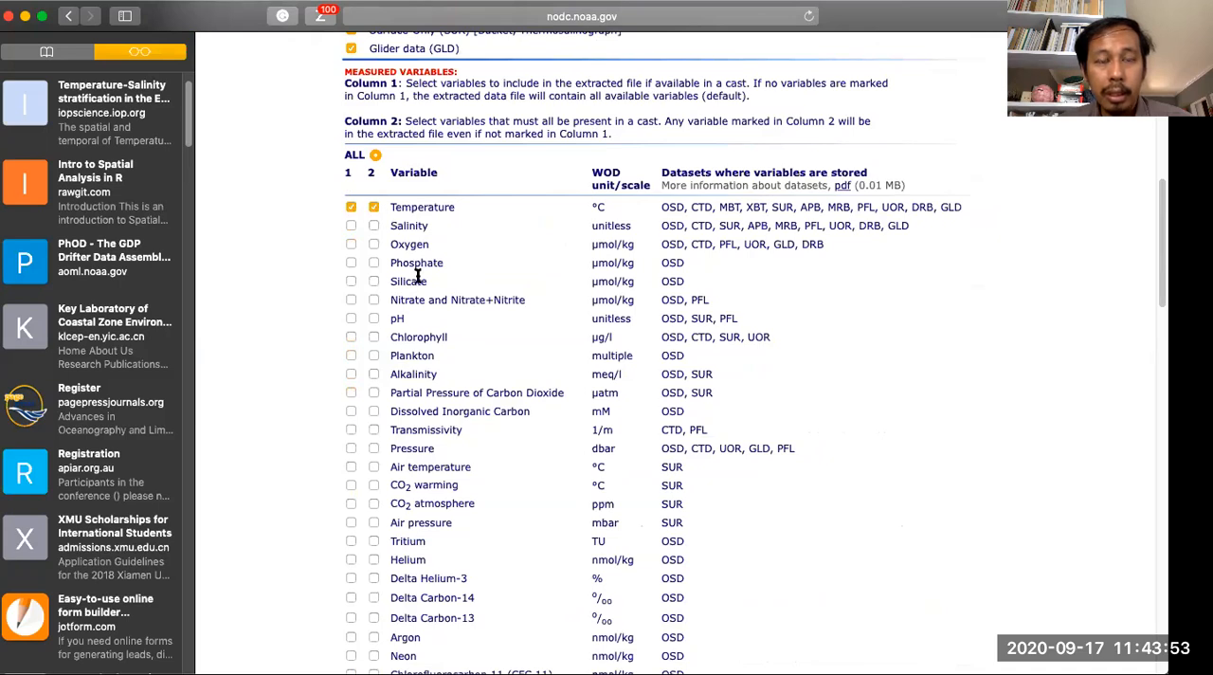
# - Open the definition of the WOD quality control flags and highlight the "accepted cast" meaning of flag 0
pyautogui.scroll(-7, 417, 277)
pyautogui.scroll(-6, 417, 277)
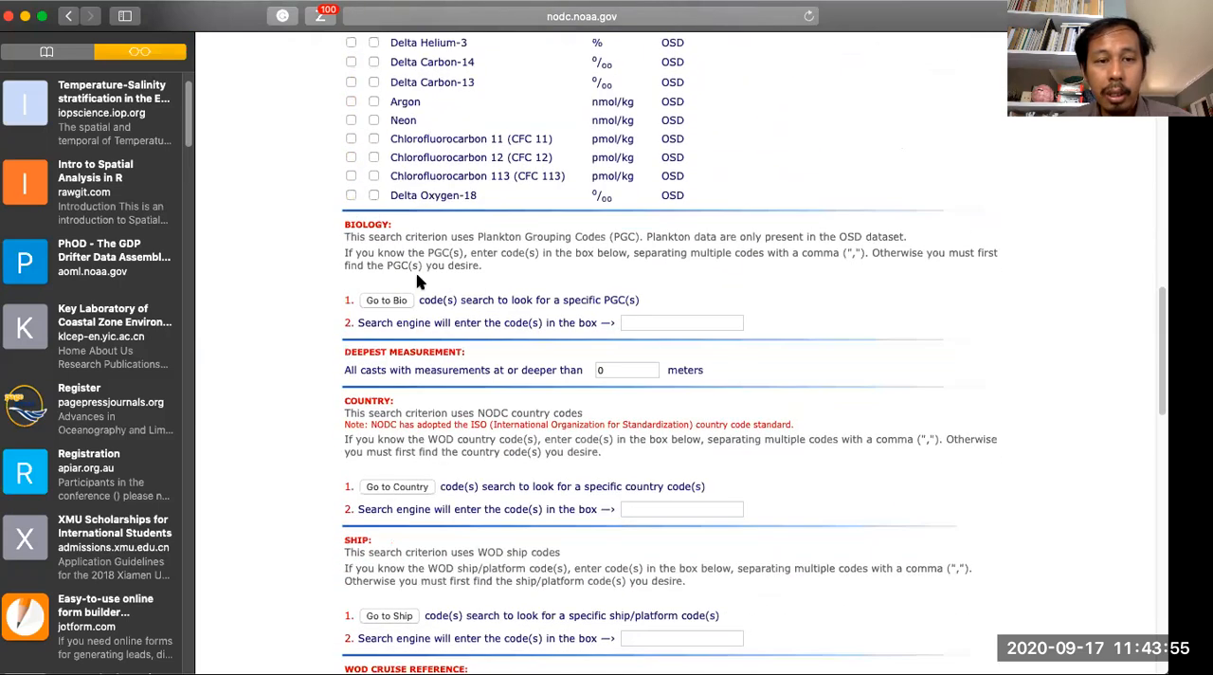
pyautogui.scroll(-7, 417, 282)
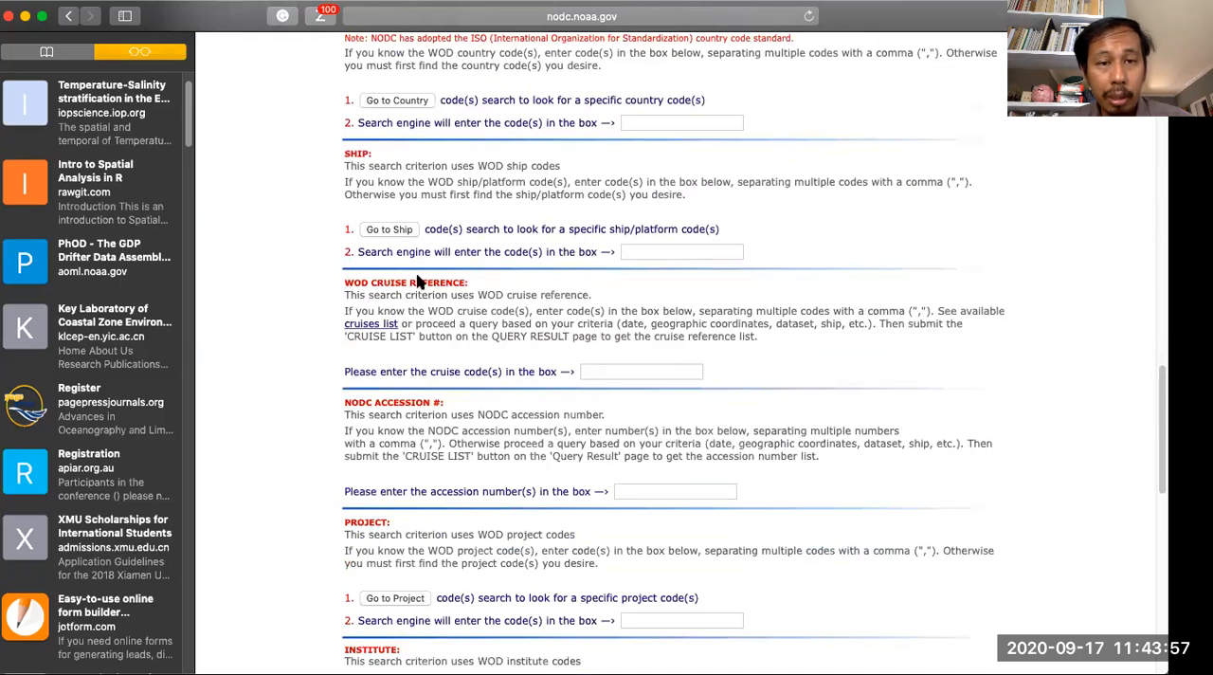
pyautogui.scroll(-10, 417, 282)
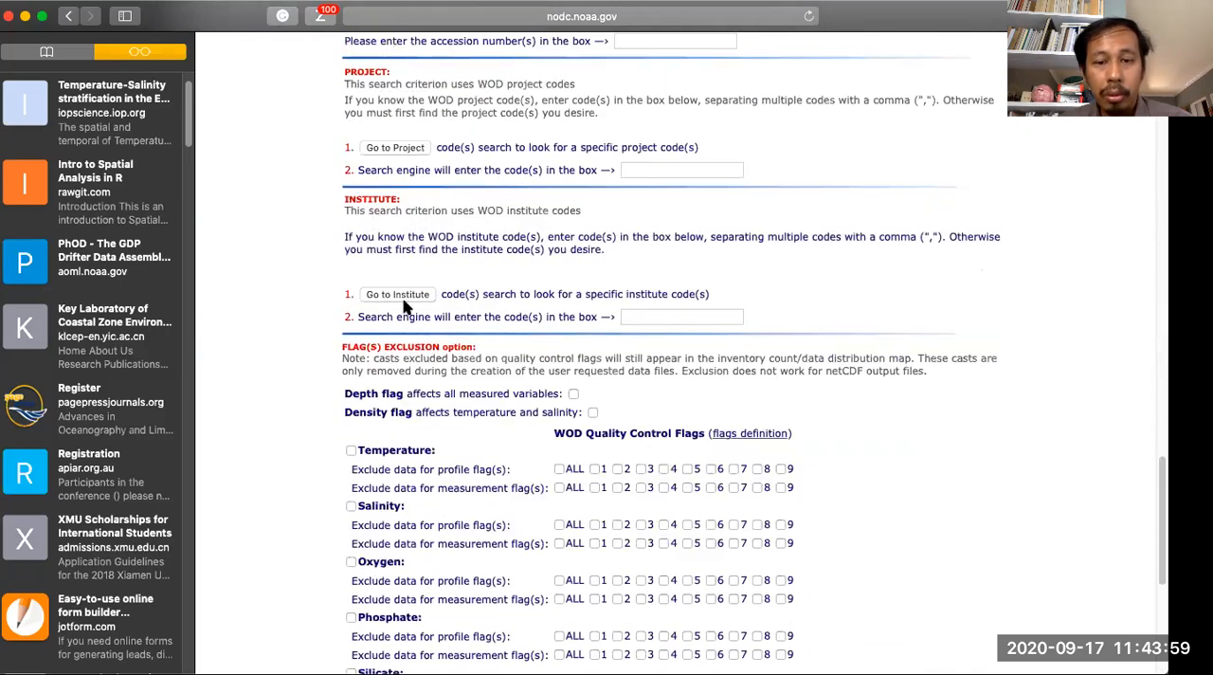
pyautogui.scroll(-6, 403, 305)
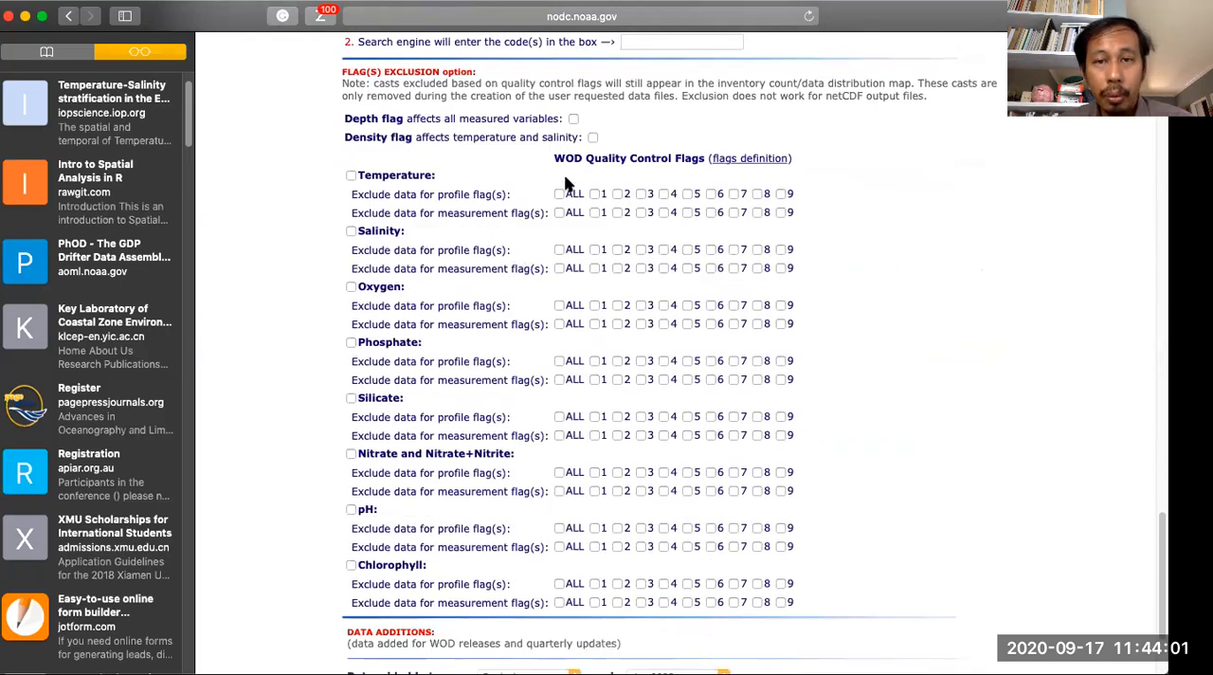
pyautogui.click(725, 161)
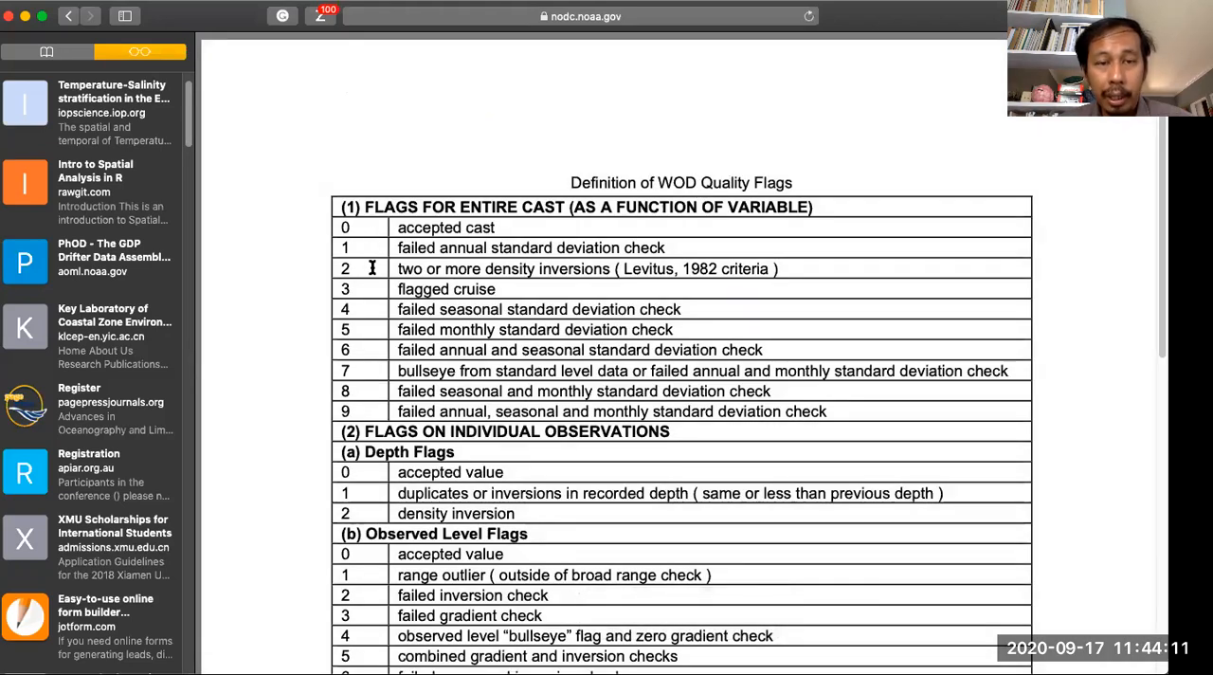
pyautogui.moveTo(497, 226); pyautogui.dragTo(394, 219)
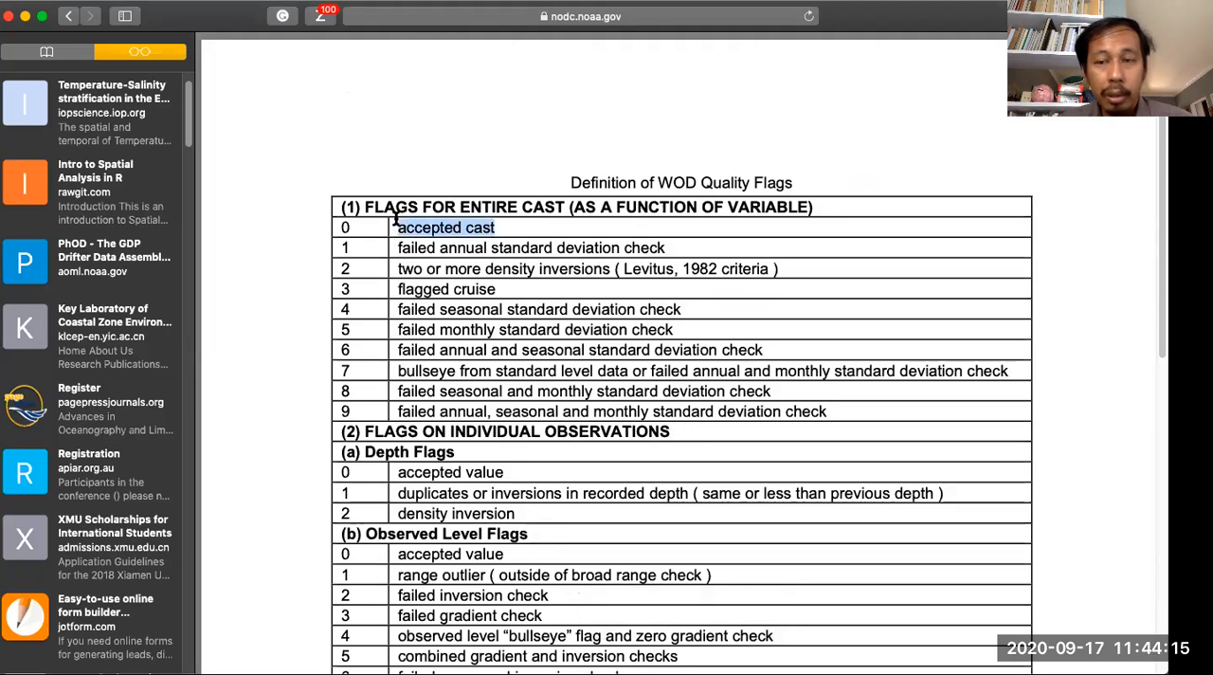
# - Examine the WOD quality flag definitions for entire casts and individual observations, highlighting the meanings of cast flags 1 and 0
pyautogui.moveTo(666, 249); pyautogui.dragTo(397, 244)
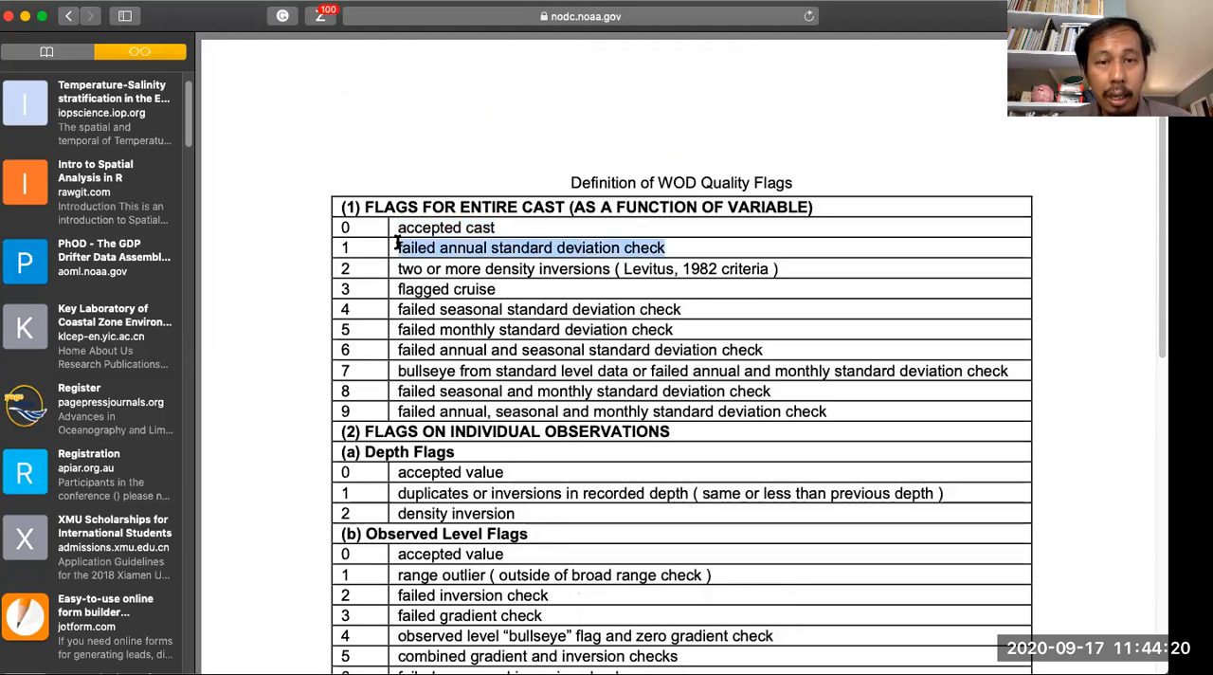
pyautogui.click(459, 299)
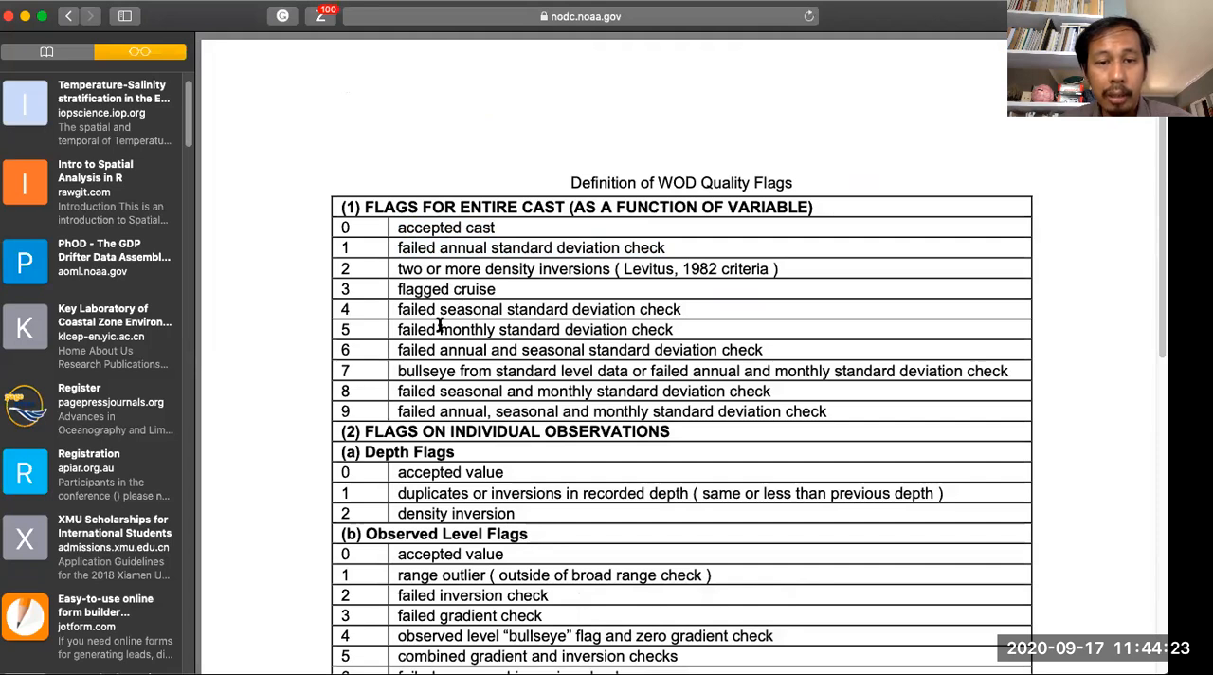
pyautogui.scroll(-1, 438, 324)
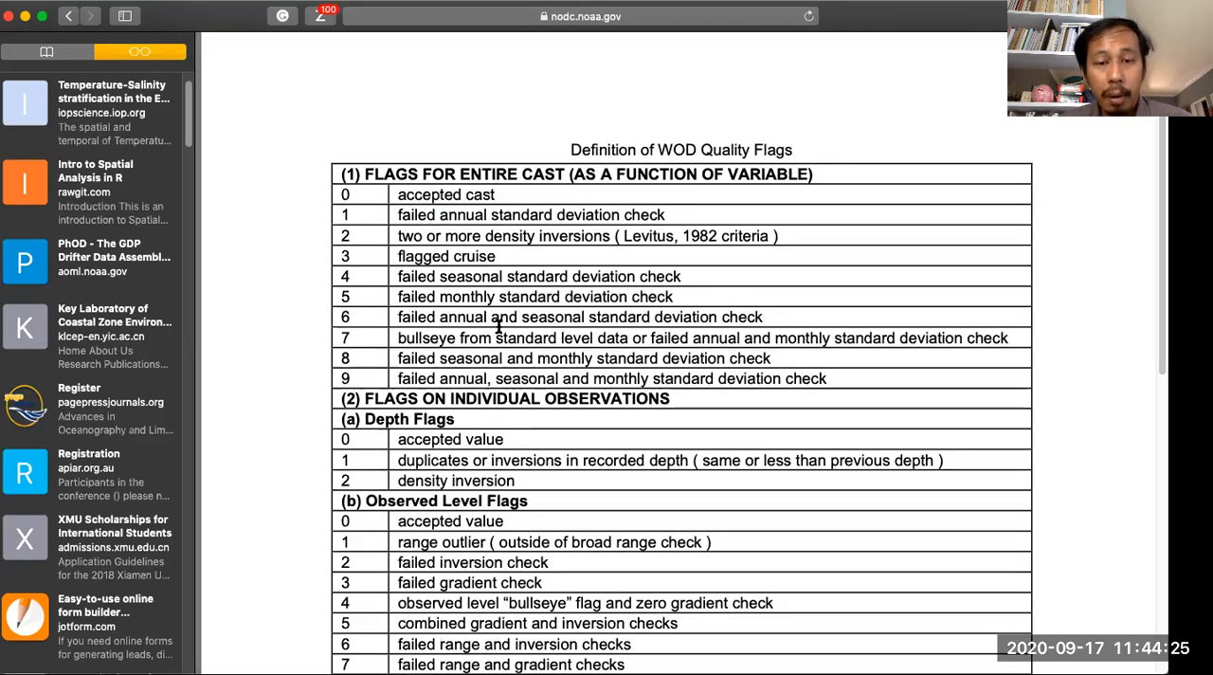
pyautogui.scroll(-3, 493, 326)
pyautogui.scroll(-6, 499, 326)
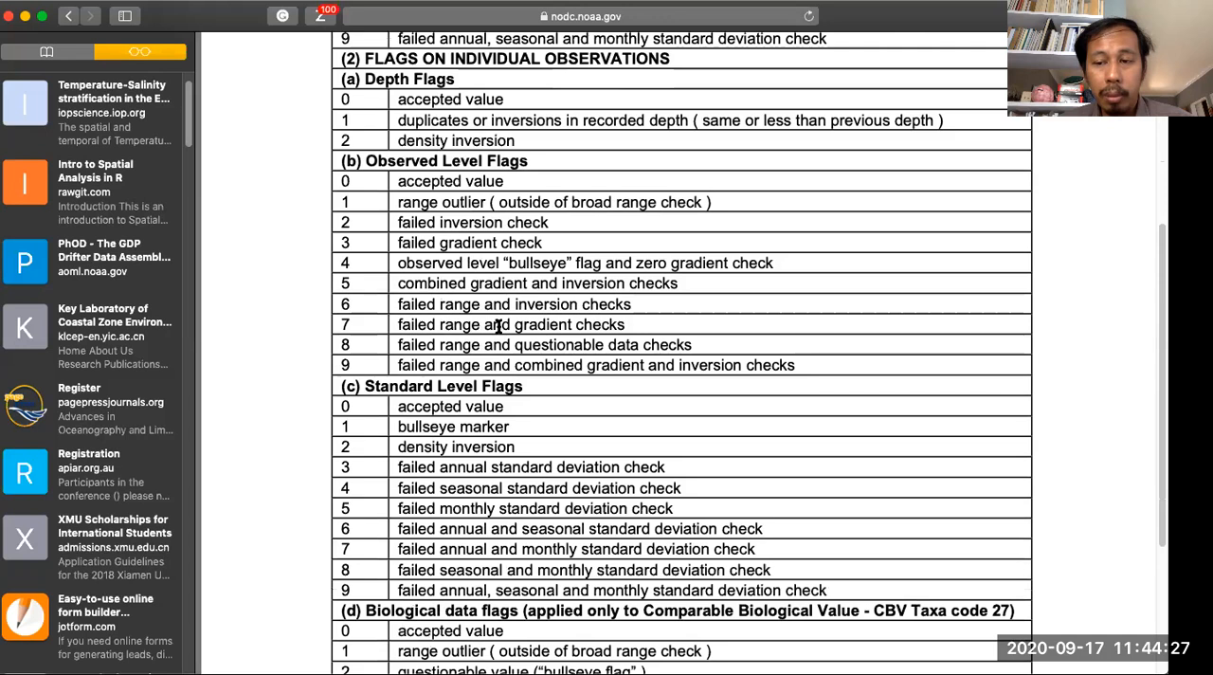
pyautogui.scroll(-2, 499, 326)
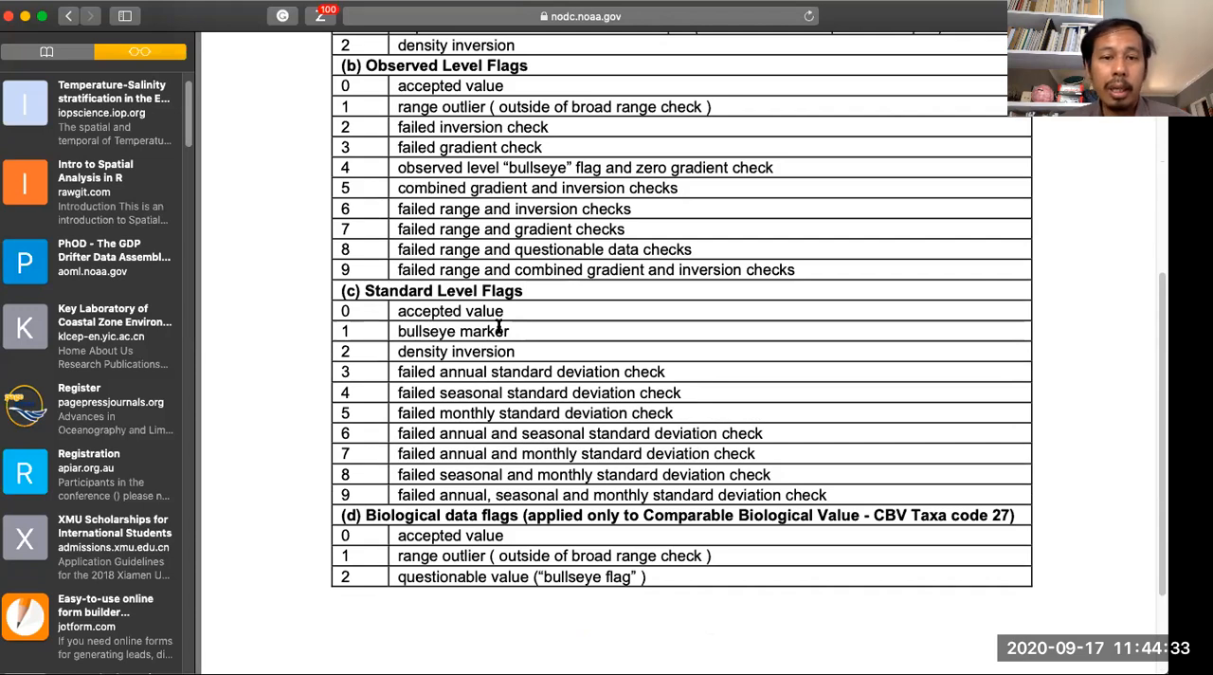
pyautogui.scroll(4, 499, 326)
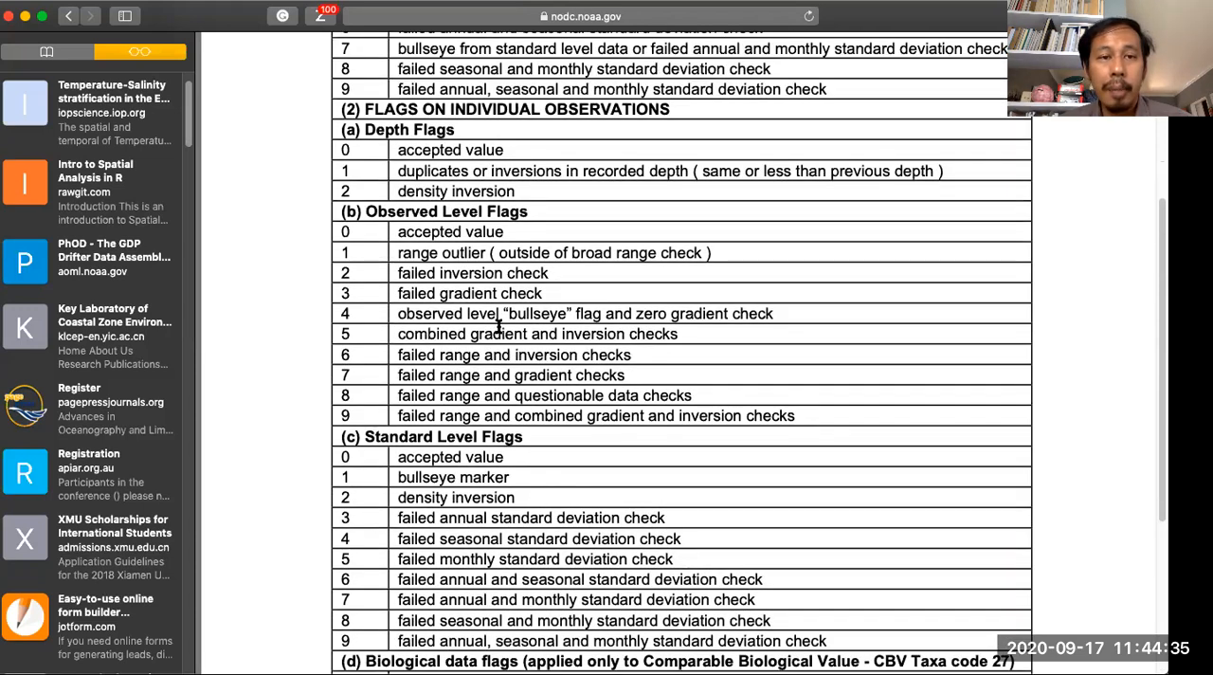
pyautogui.scroll(5, 498, 326)
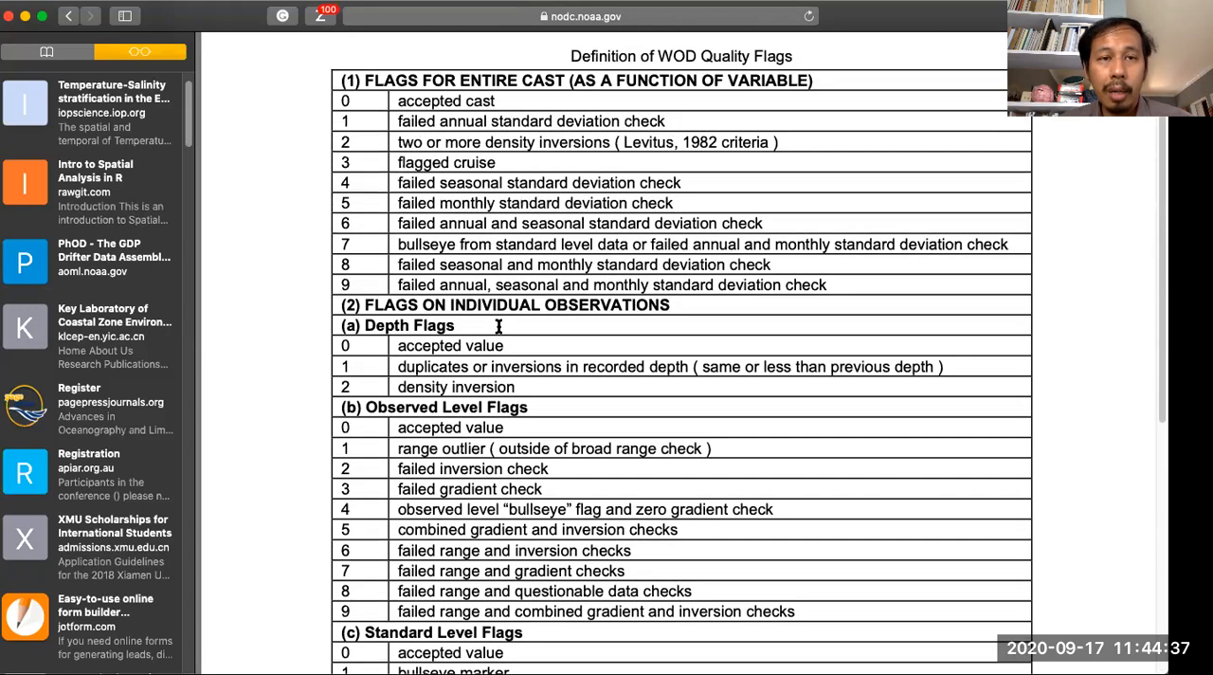
pyautogui.moveTo(497, 102); pyautogui.dragTo(401, 98)
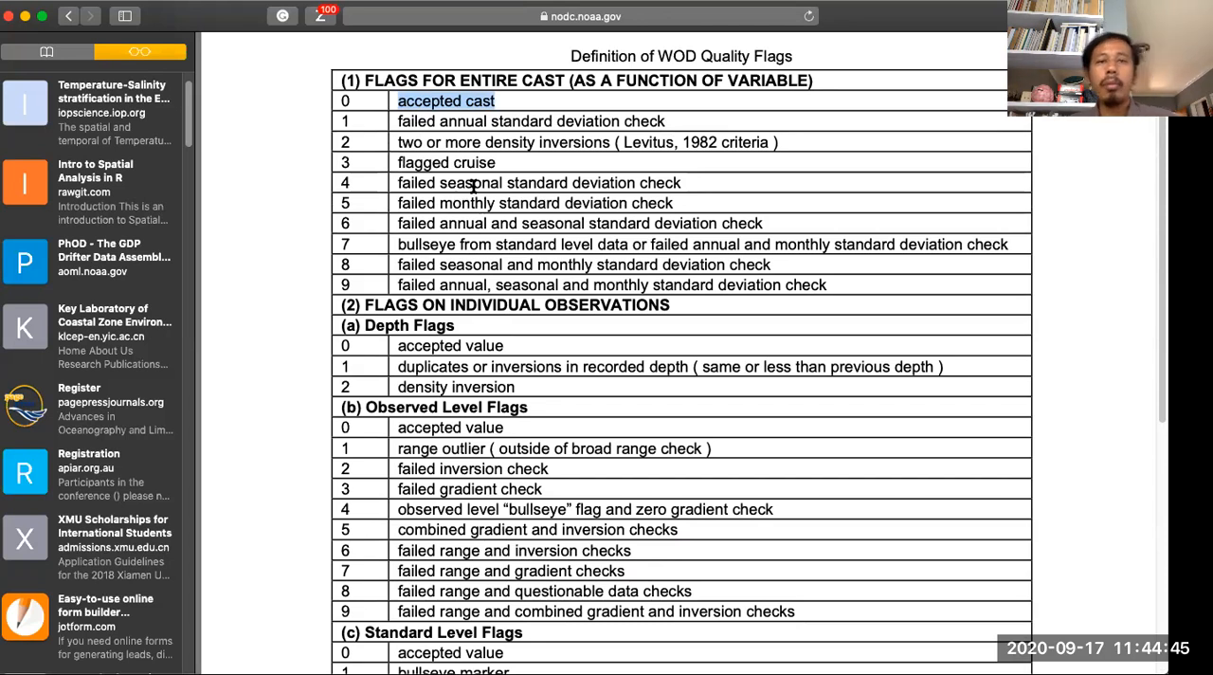
# - Return to the WODselect page and review its introduction and search criteria
pyautogui.scroll(3, 473, 184)
pyautogui.click(68, 16)
pyautogui.click(68, 16)
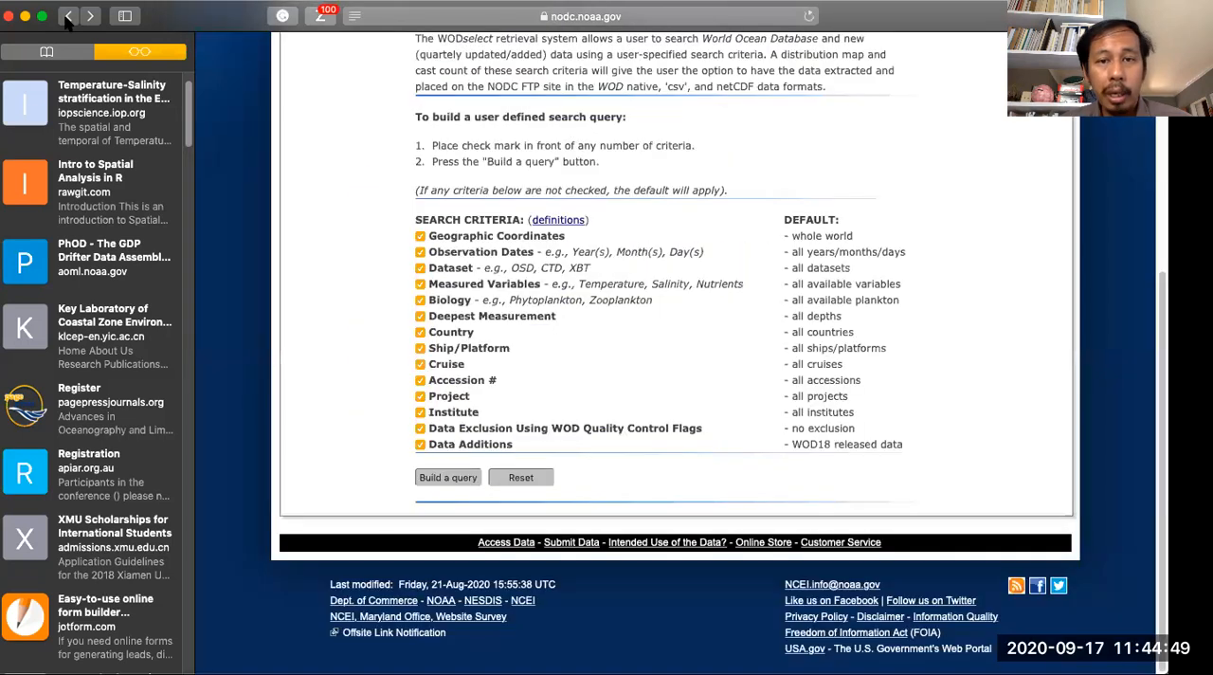
pyautogui.scroll(5, 355, 258)
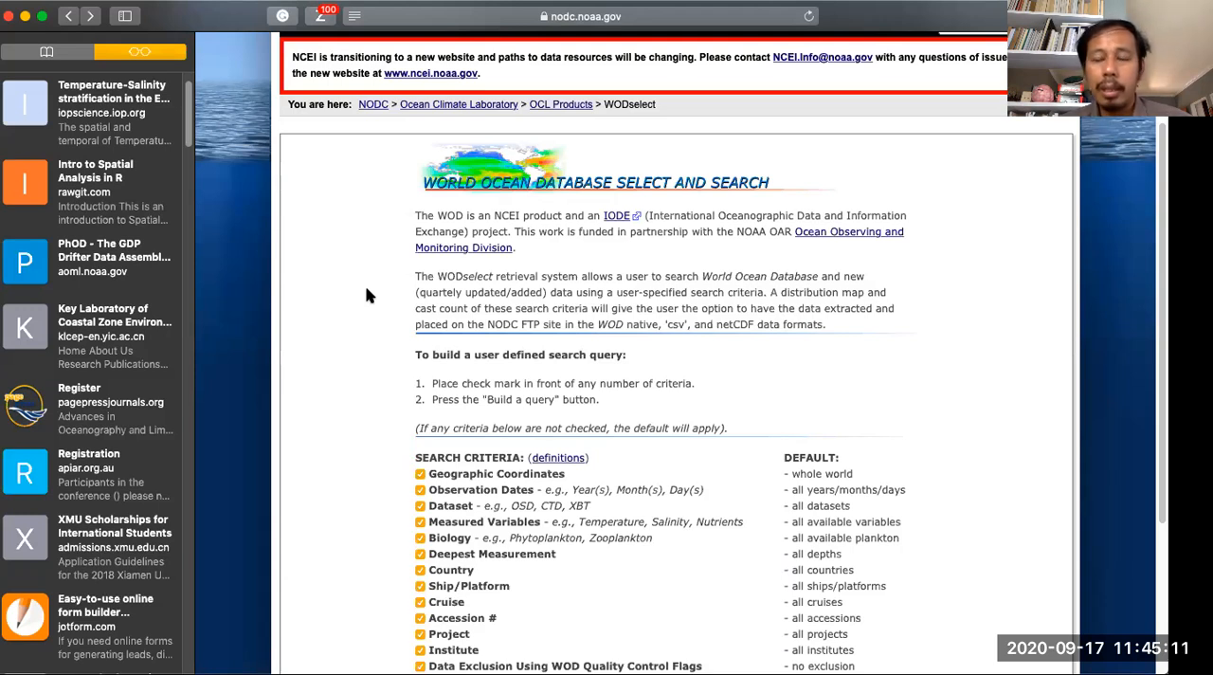
pyautogui.scroll(-3, 386, 286)
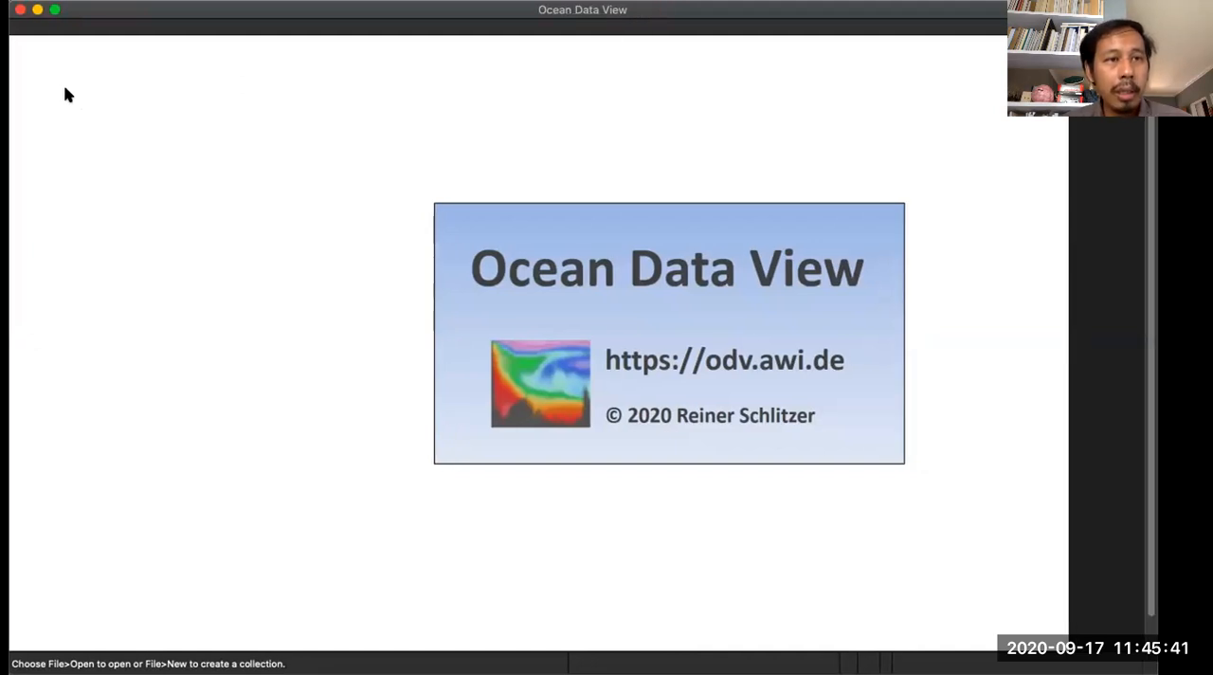
# - Switch to Ocean Data View and create a collection named "Test 2 Banda Seas" using the World Ocean Database variable template
pyautogui.click(28, 0)
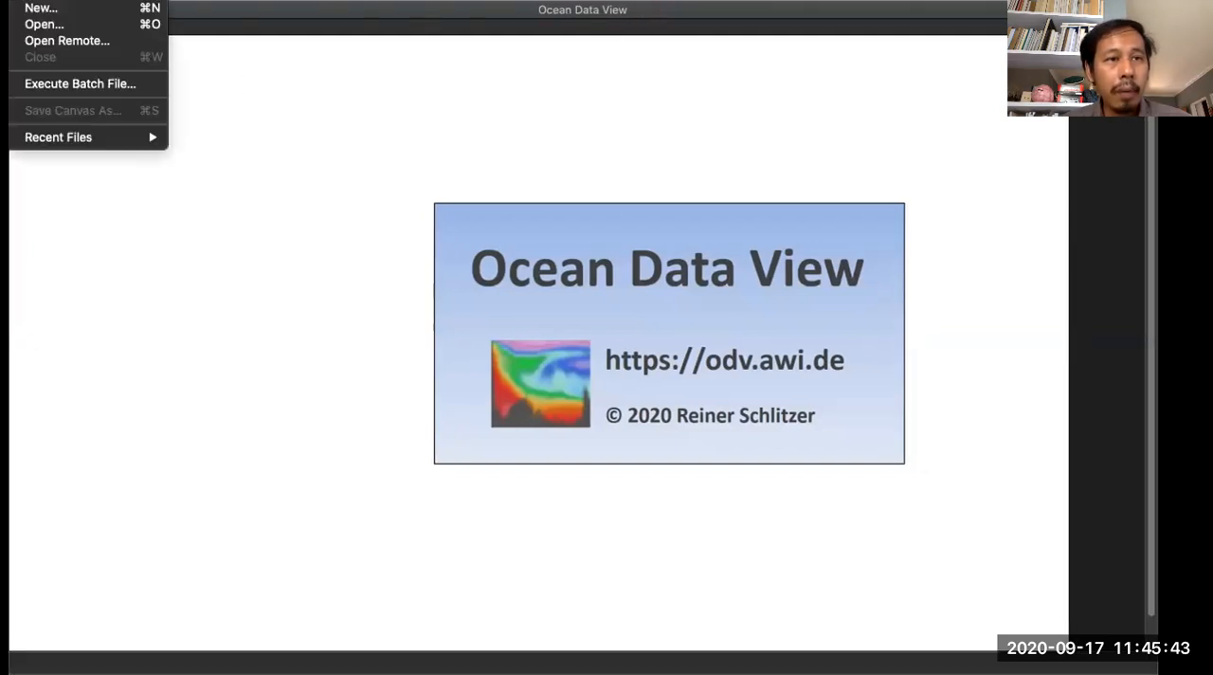
pyautogui.click(29, 8)
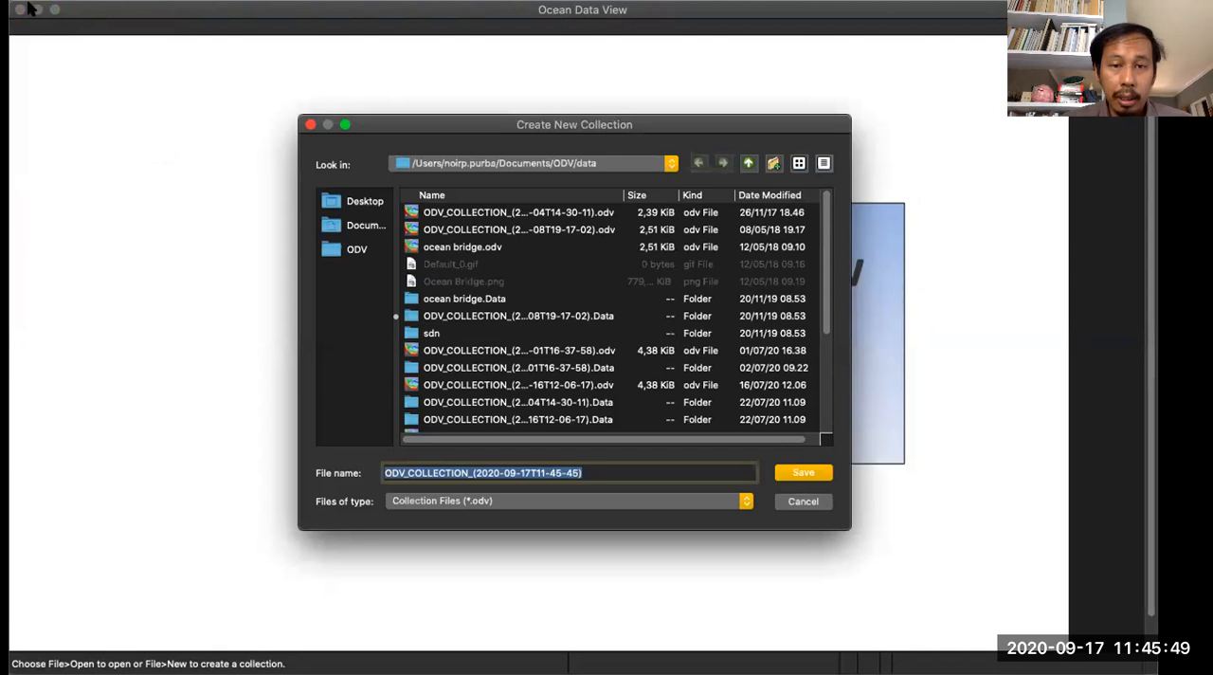
pyautogui.write('Test 2')
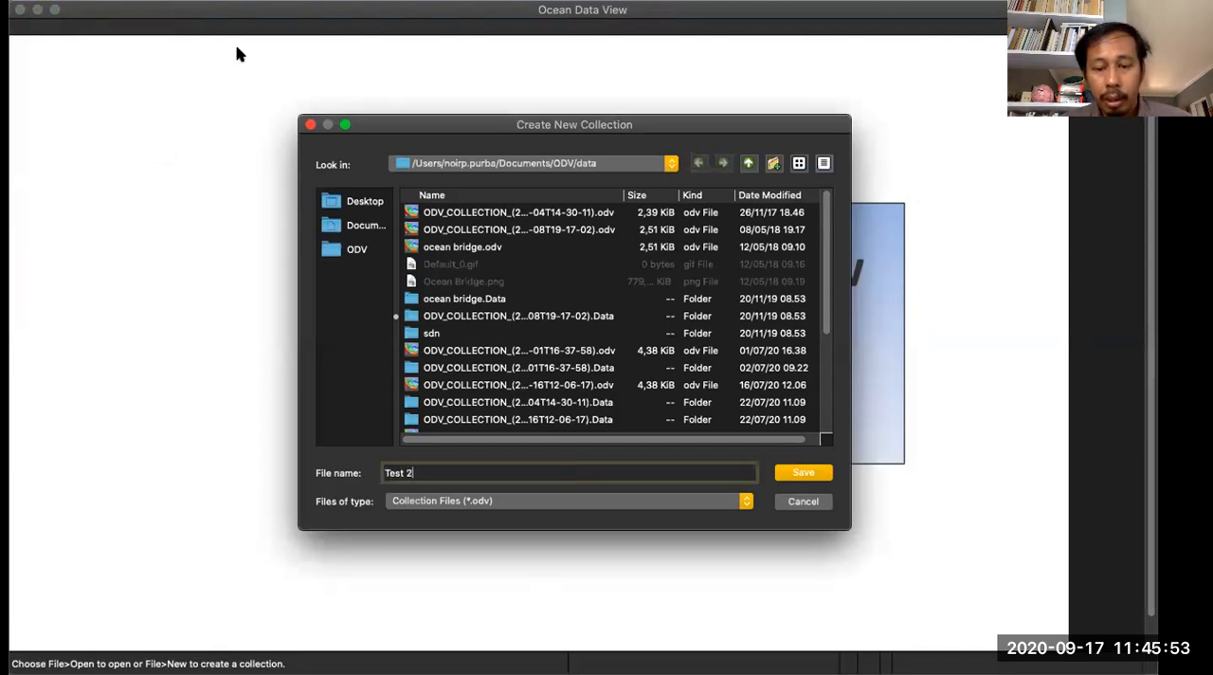
pyautogui.write(' Banda Seas')
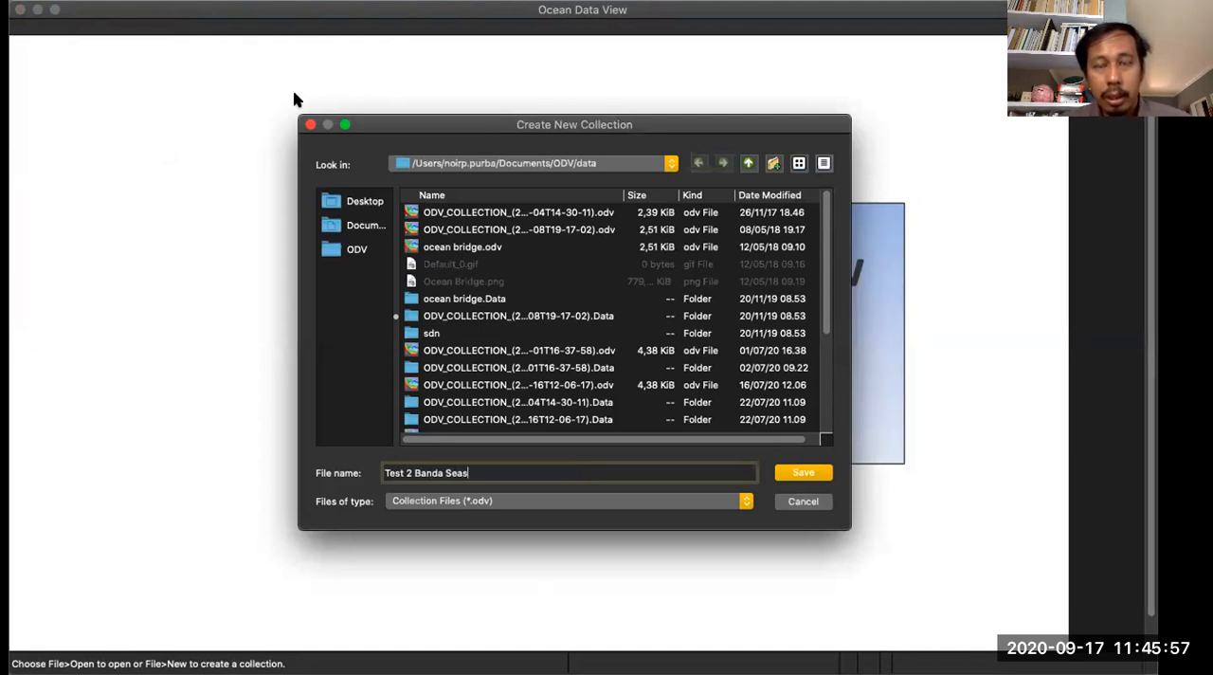
pyautogui.click(461, 502)
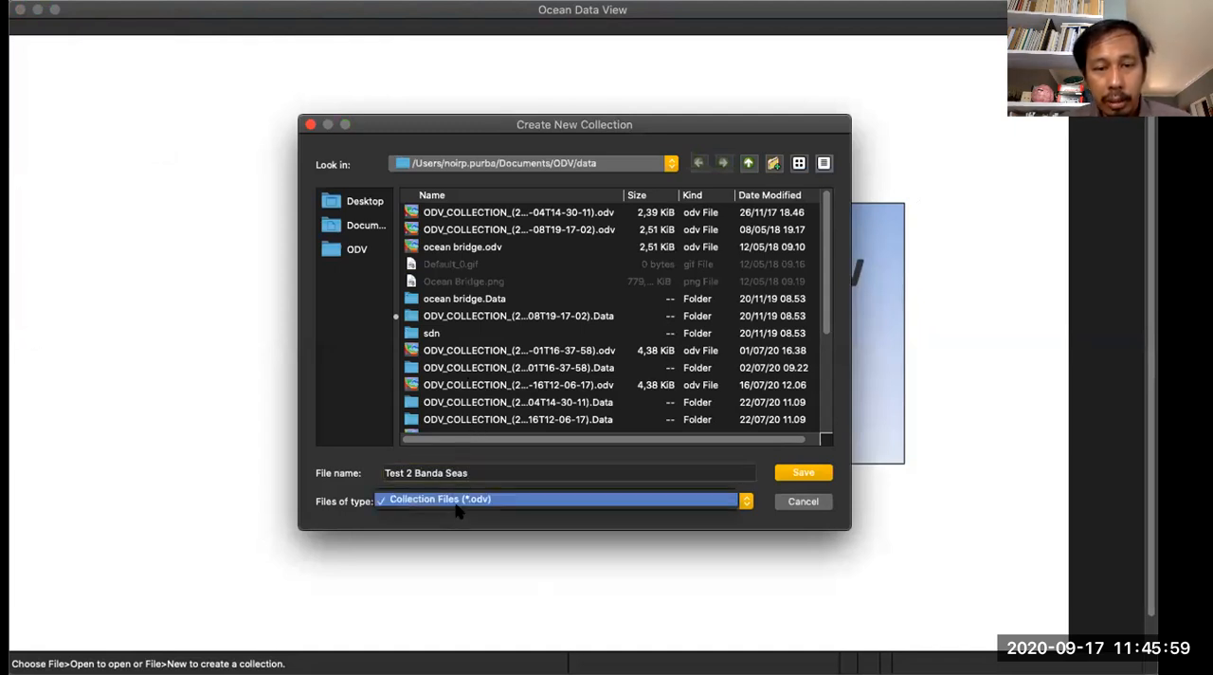
pyautogui.click(465, 502)
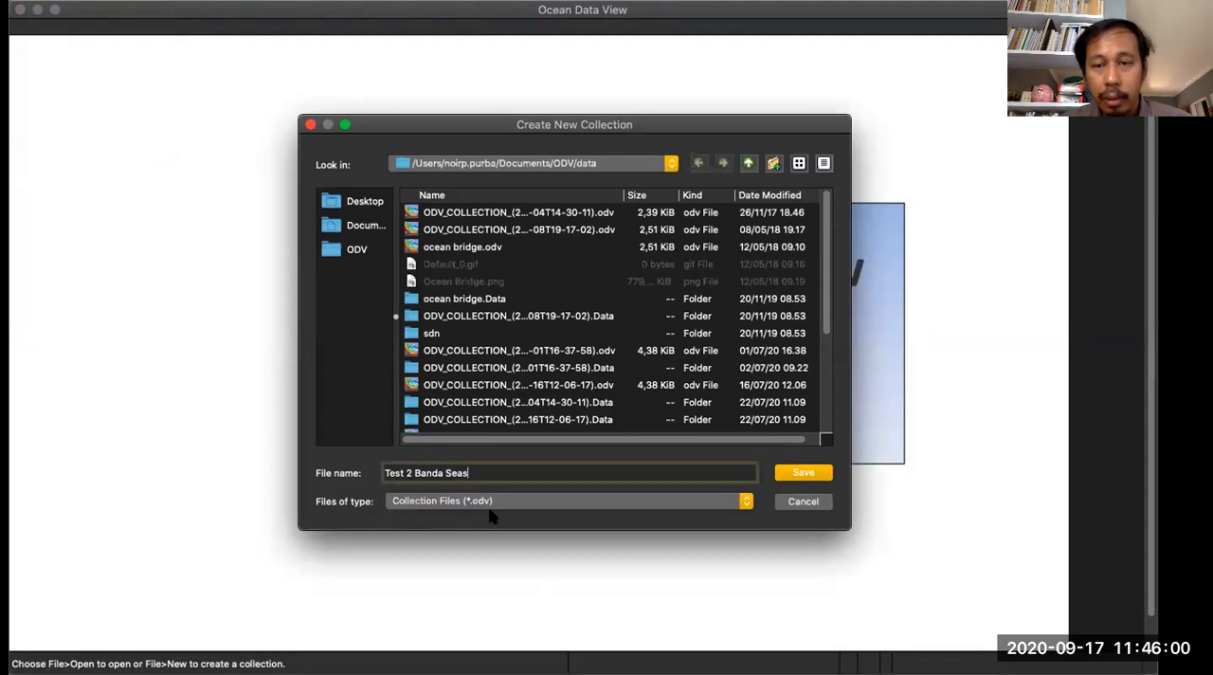
pyautogui.click(805, 476)
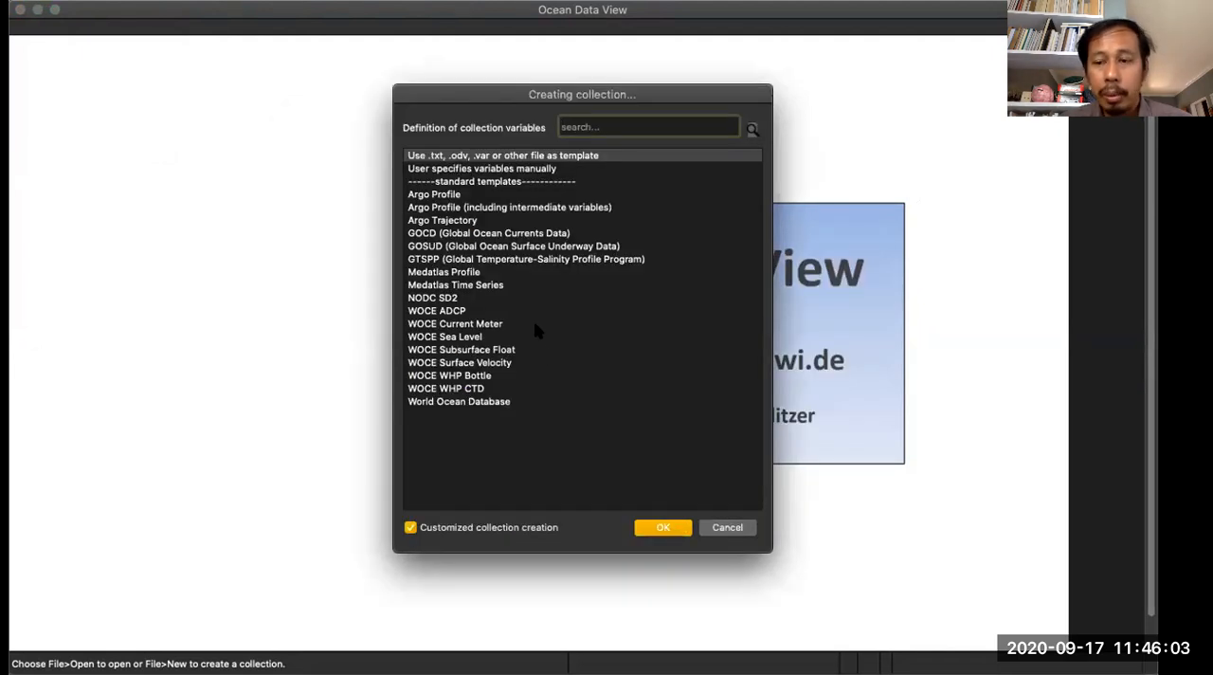
pyautogui.click(484, 401)
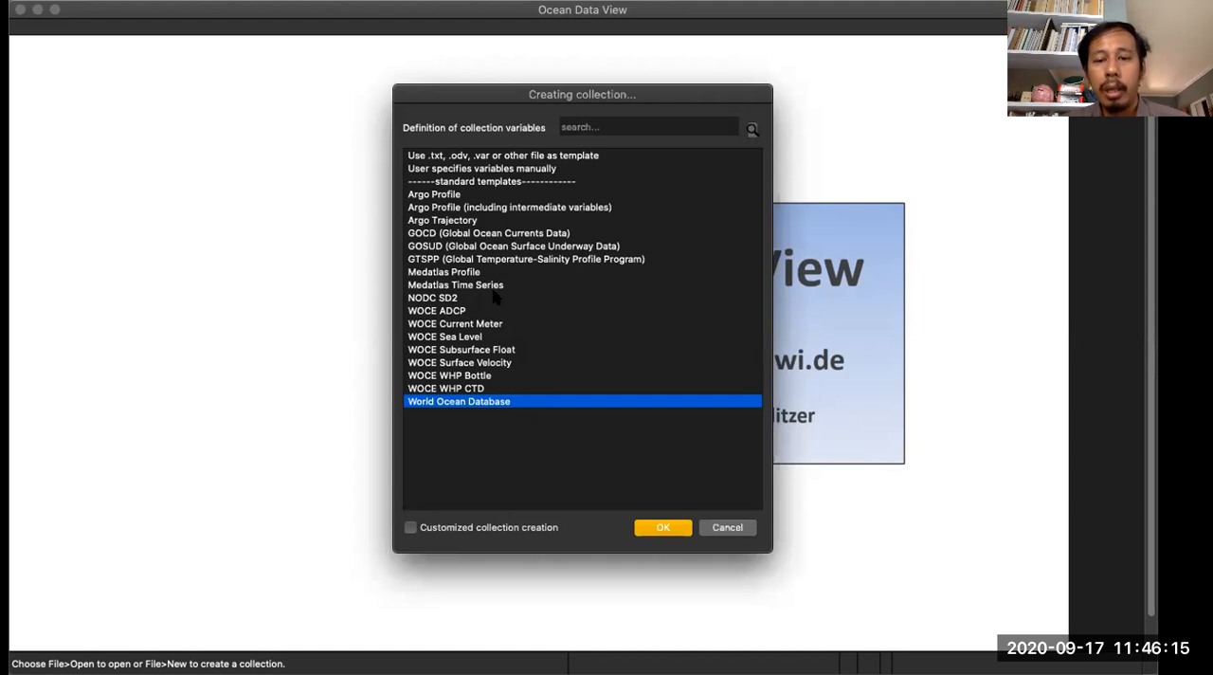
pyautogui.click(666, 528)
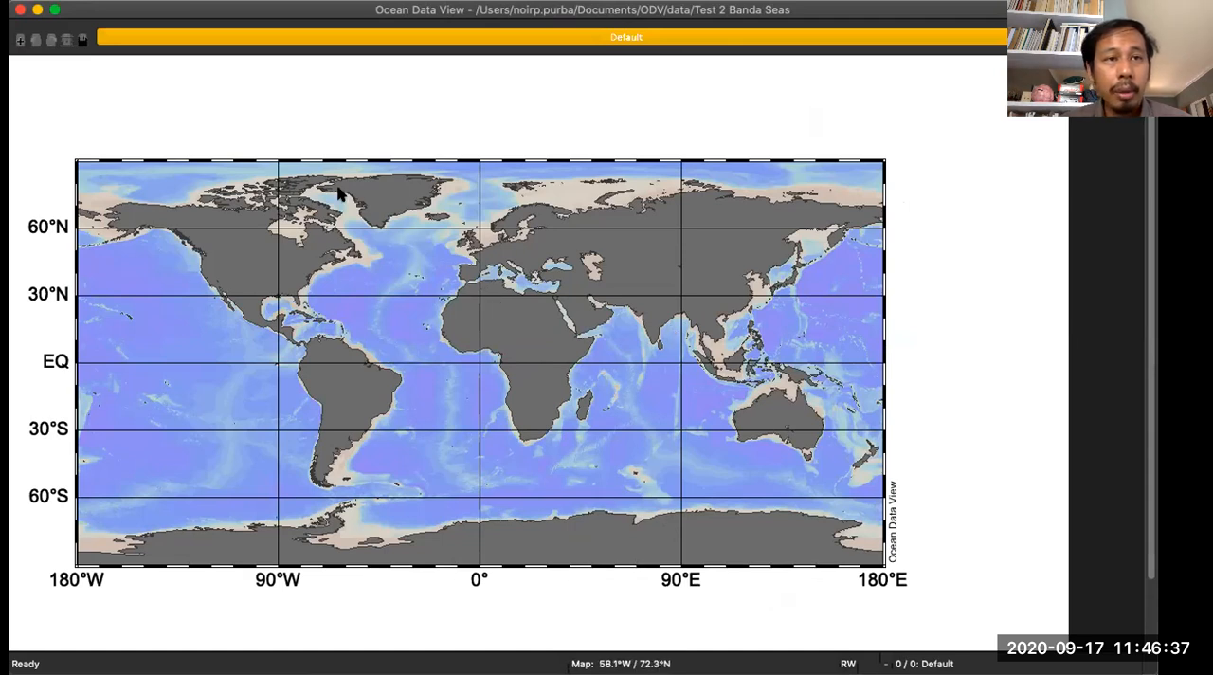
# - Start a World Ocean Database import from the NOAA NCEI formats and browse to the Downloads folder
pyautogui.click(180, 1)
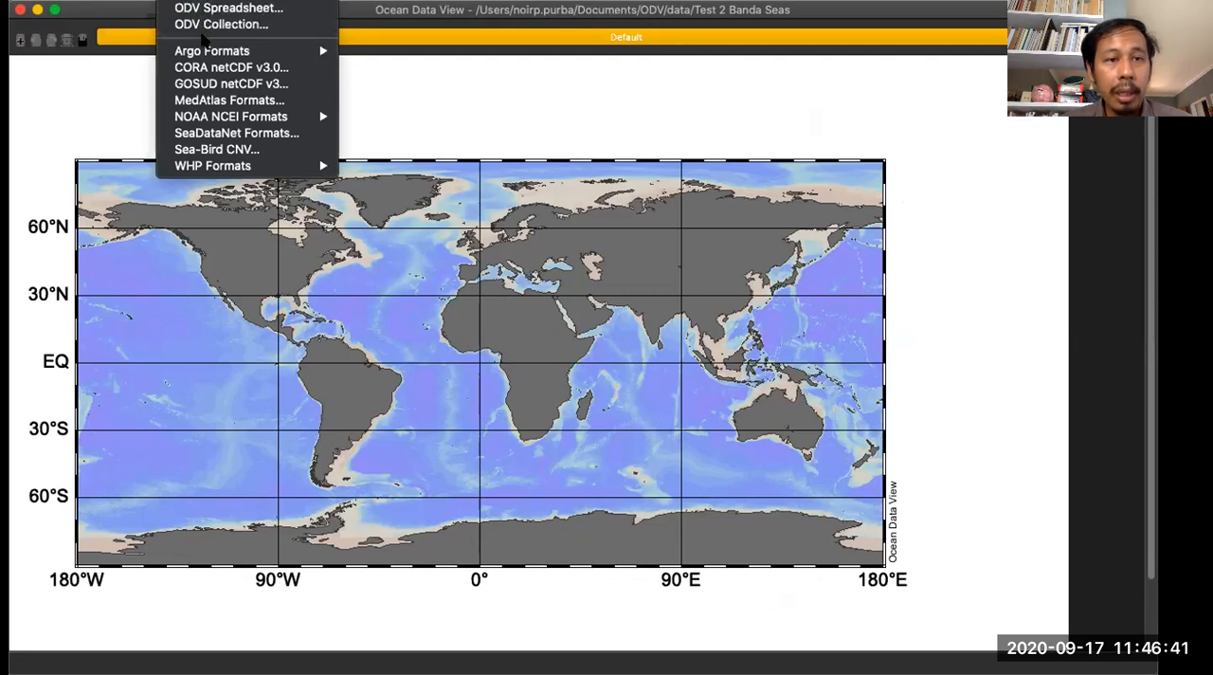
pyautogui.moveTo(222, 116)
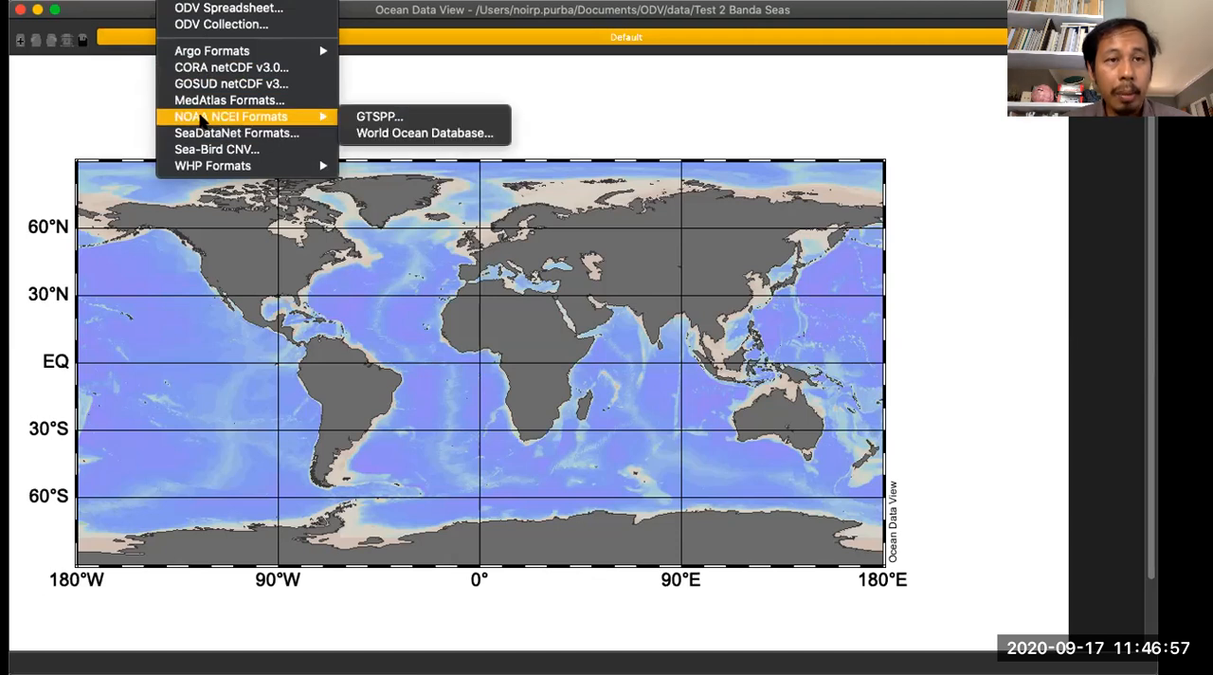
pyautogui.click(391, 134)
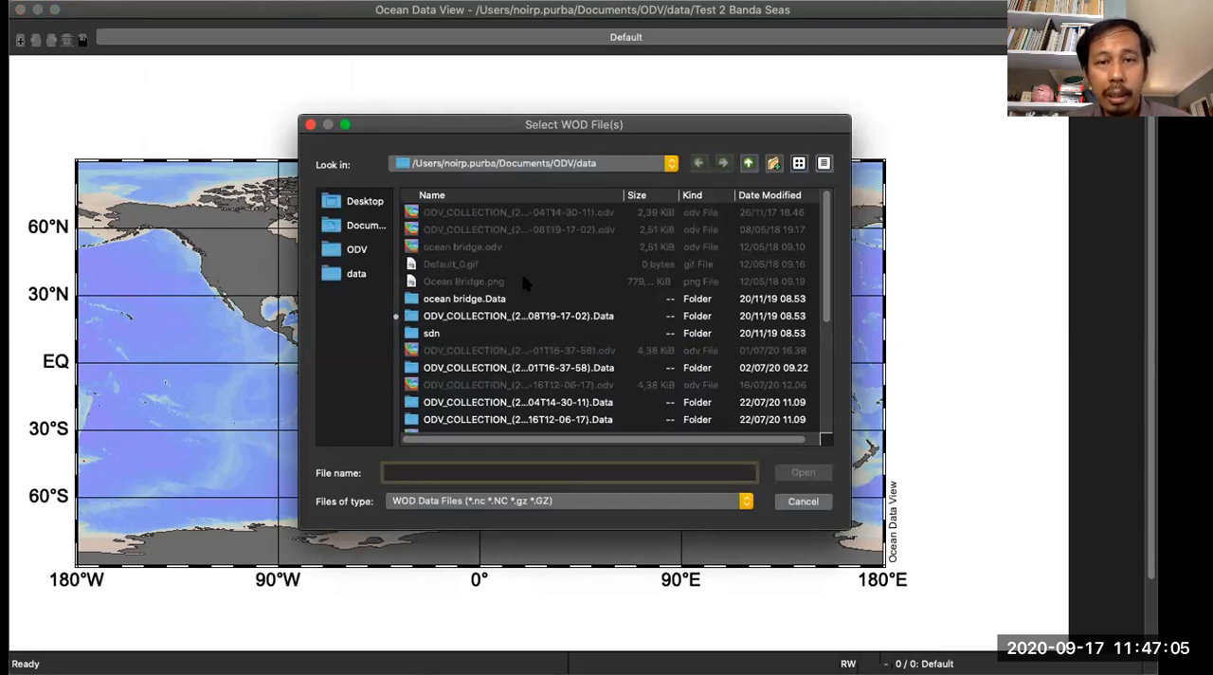
pyautogui.click(599, 166)
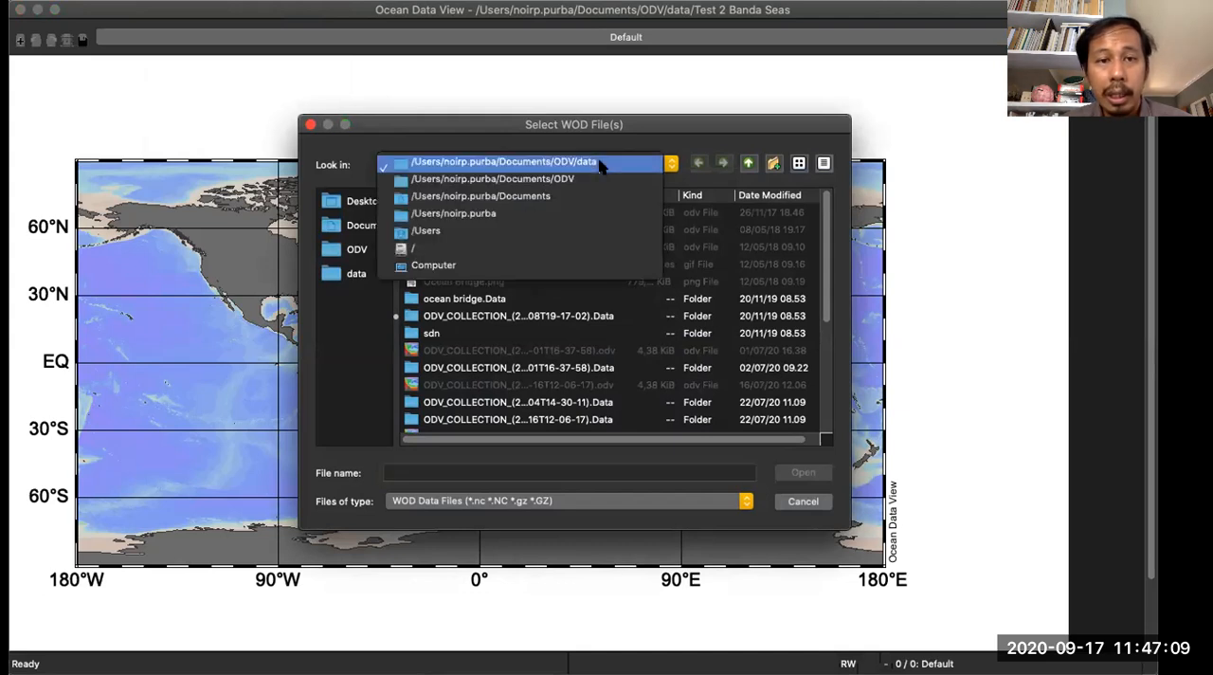
pyautogui.click(580, 220)
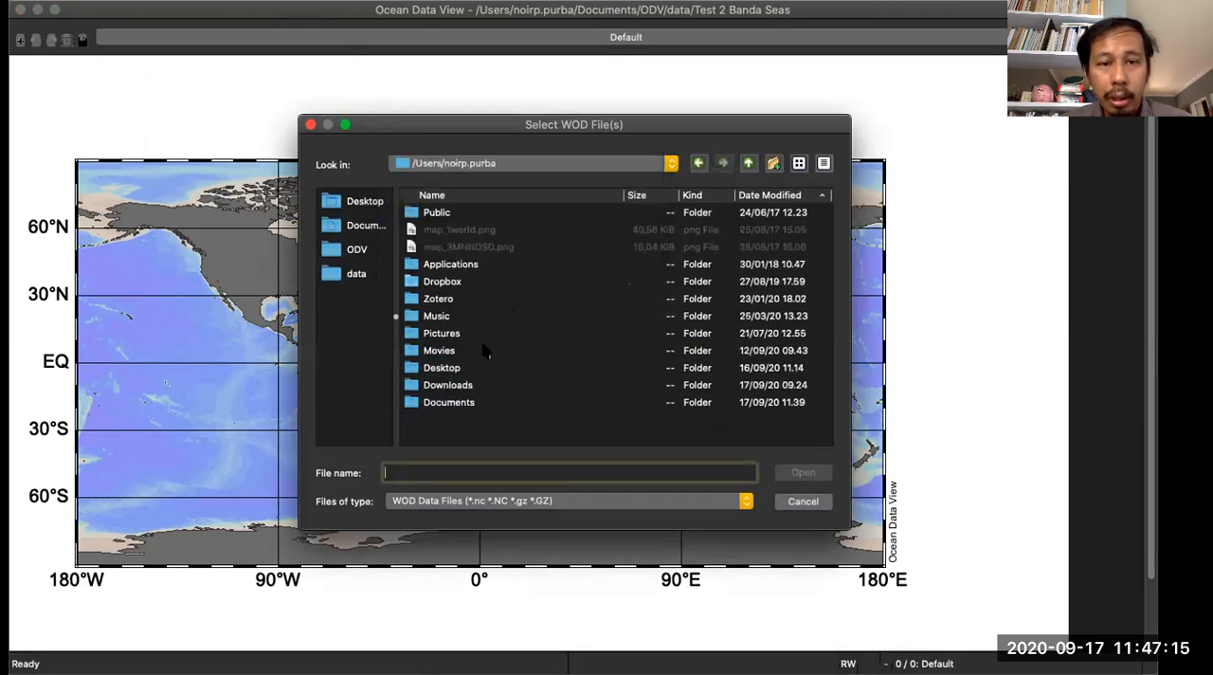
pyautogui.click(464, 385)
pyautogui.doubleClick(464, 385)
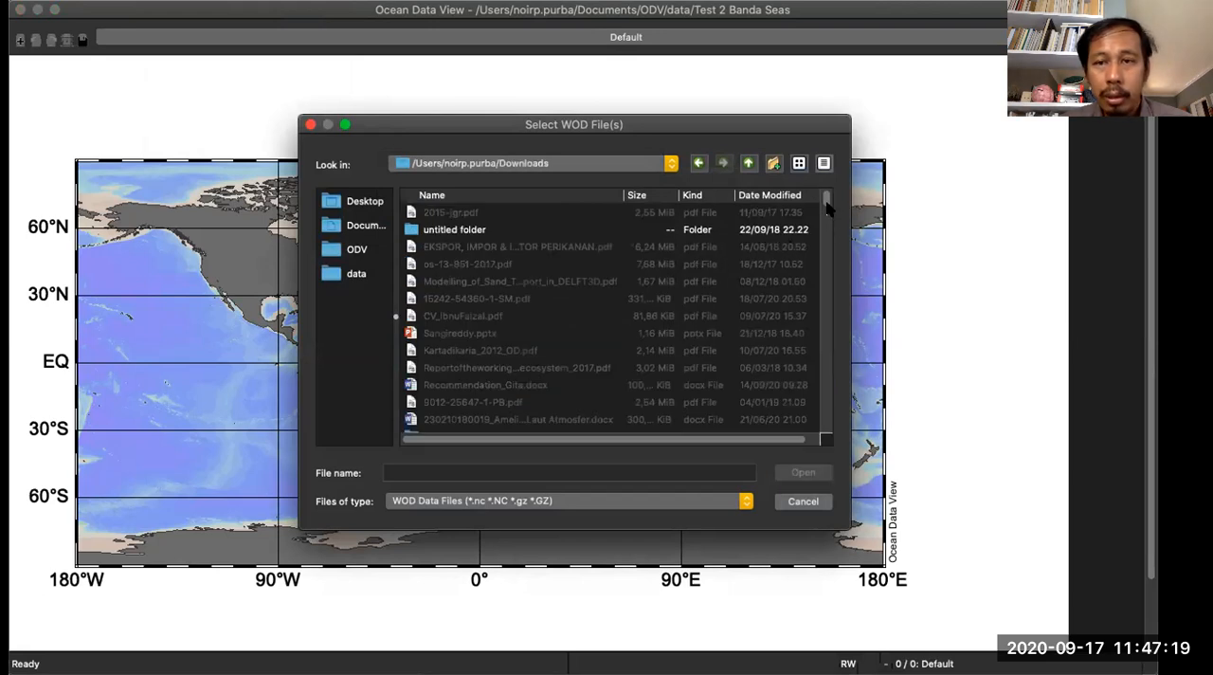
# - Show all file types and import XBTO3012, OSDO3012 and CTDO3012, accepting the proposed variable associations and the Add / Replace Station Data mode
pyautogui.scroll(3, 827, 237)
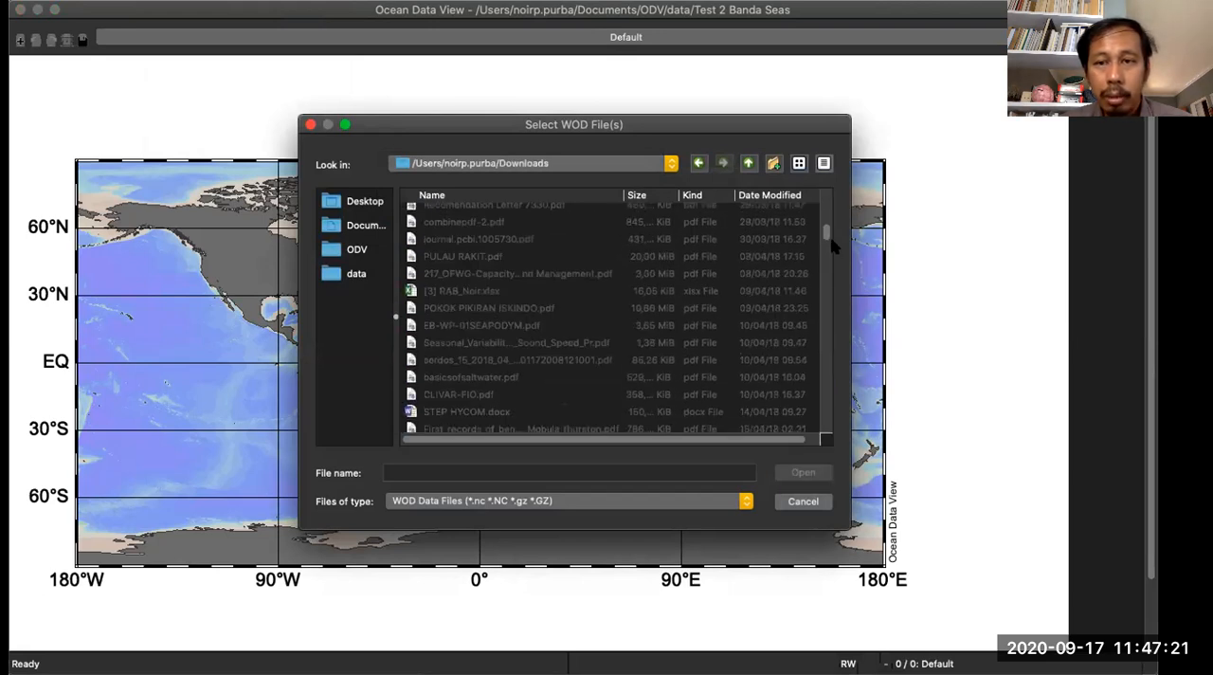
pyautogui.scroll(-10, 826, 246)
pyautogui.scroll(-10, 820, 319)
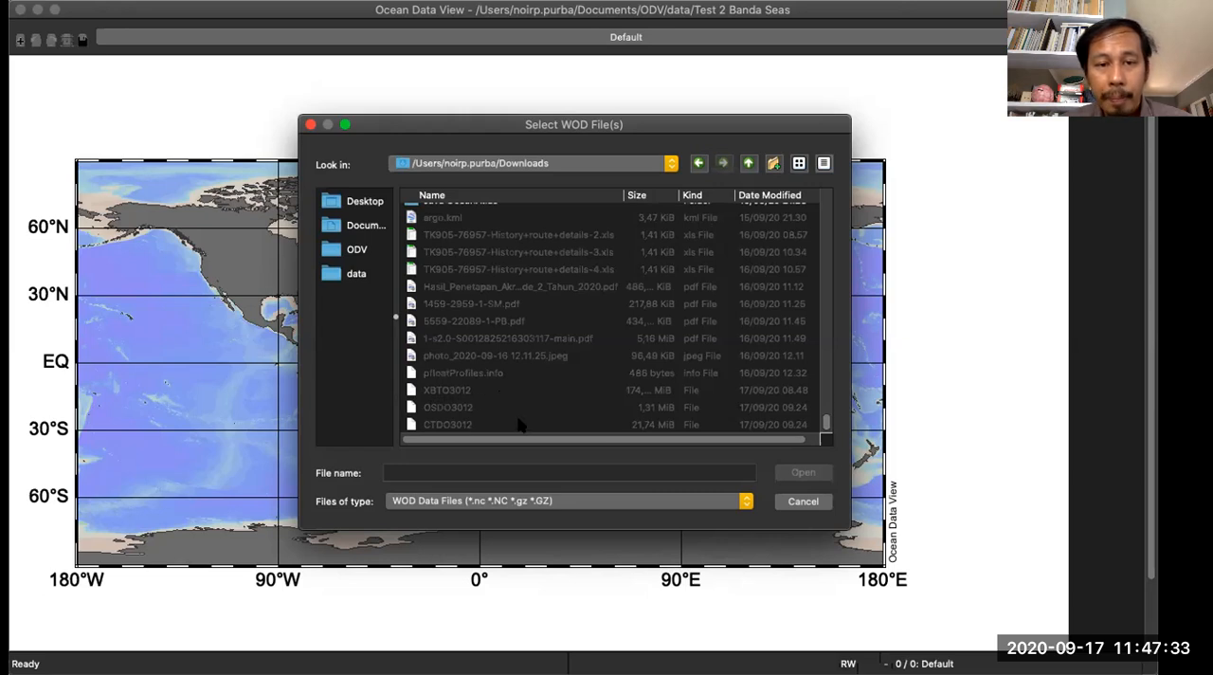
pyautogui.click(477, 504)
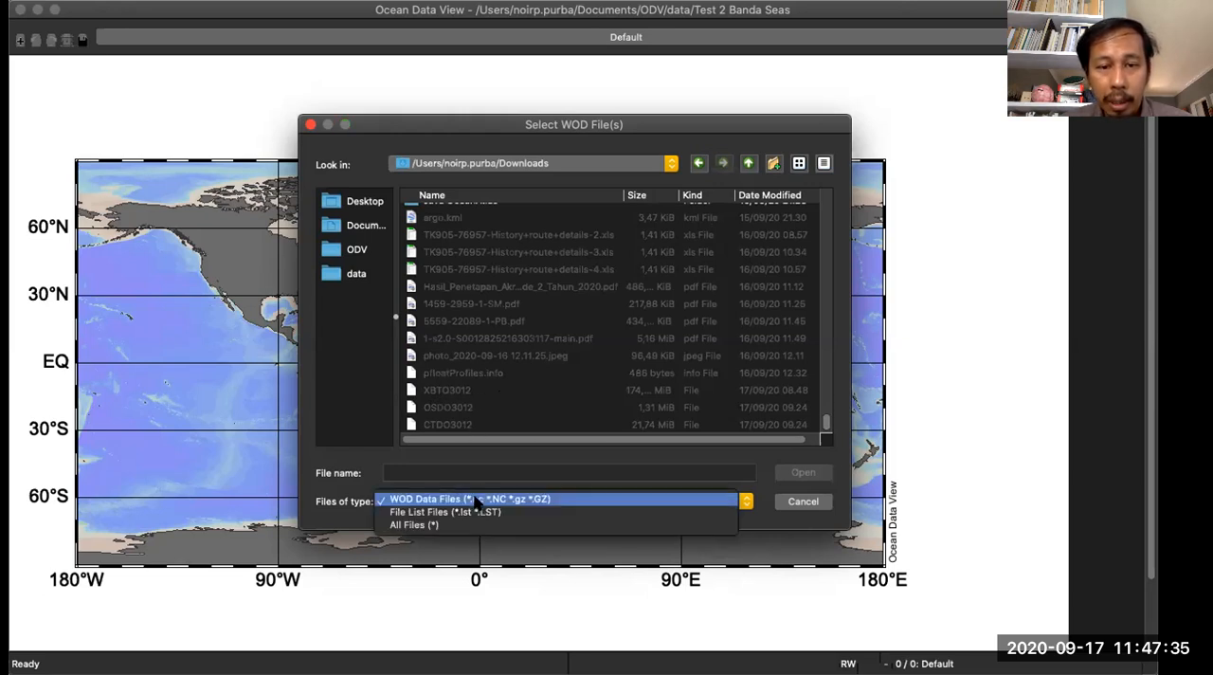
pyautogui.click(474, 524)
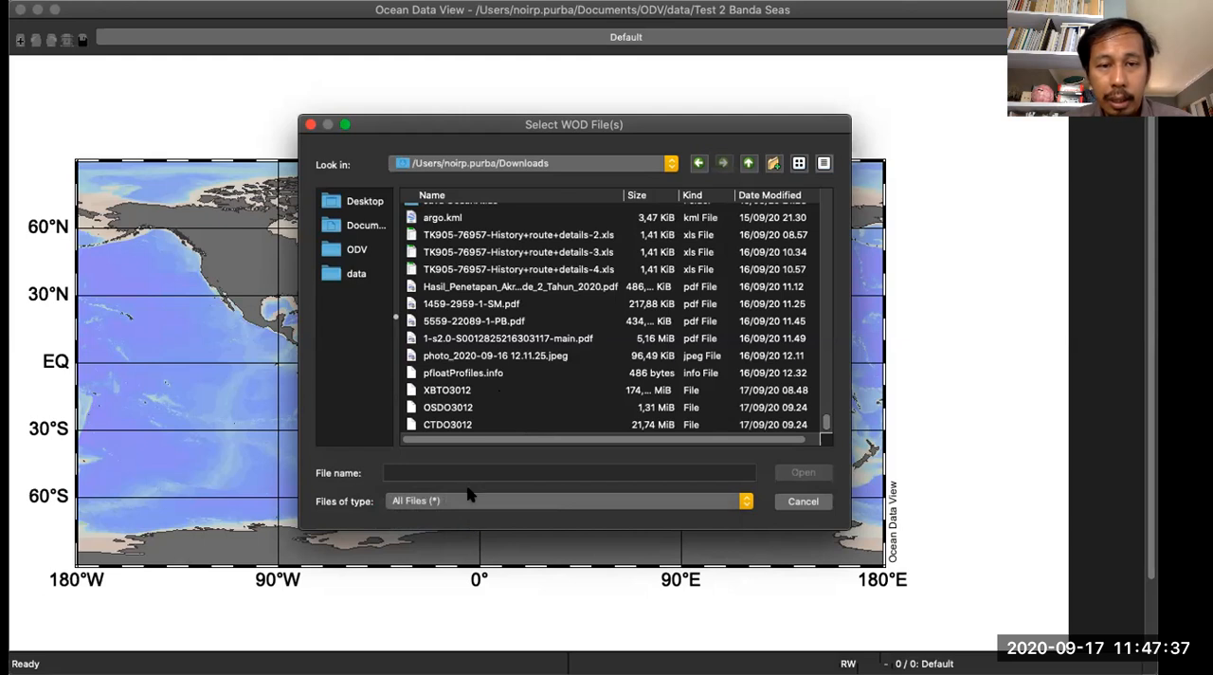
pyautogui.click(451, 391)
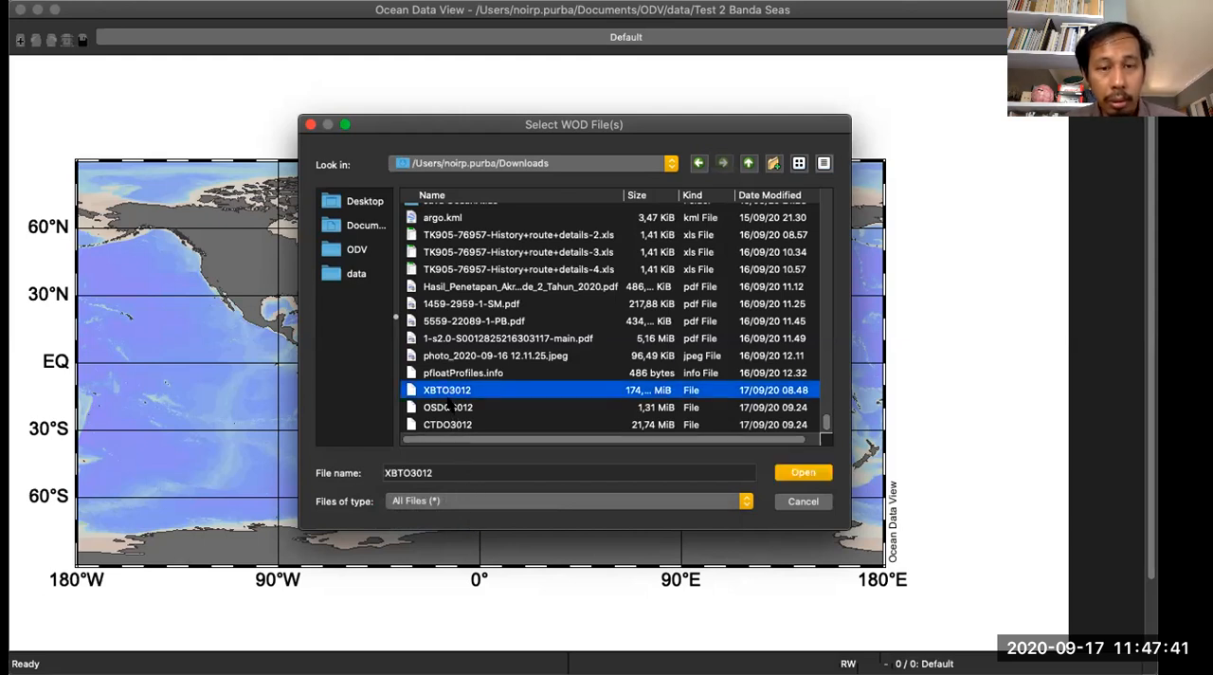
pyautogui.keyDown('shift'); pyautogui.click(452, 407); pyautogui.keyUp('shift')
pyautogui.keyDown('shift'); pyautogui.click(451, 424); pyautogui.keyUp('shift')
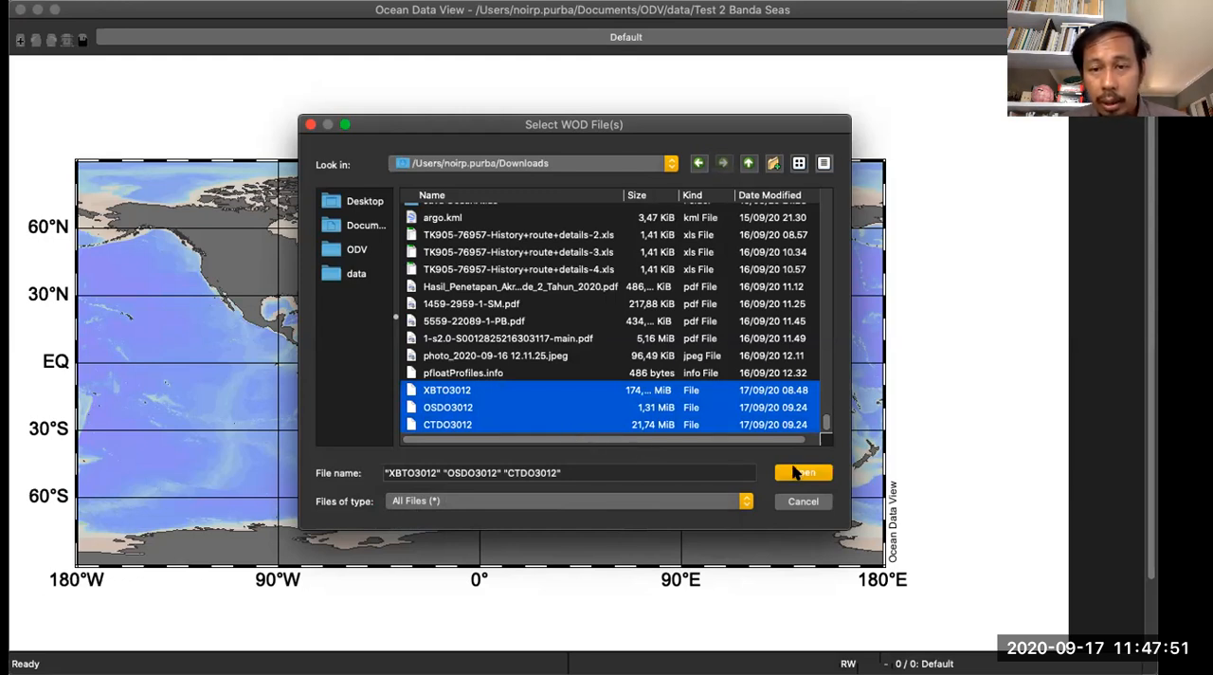
pyautogui.click(801, 472)
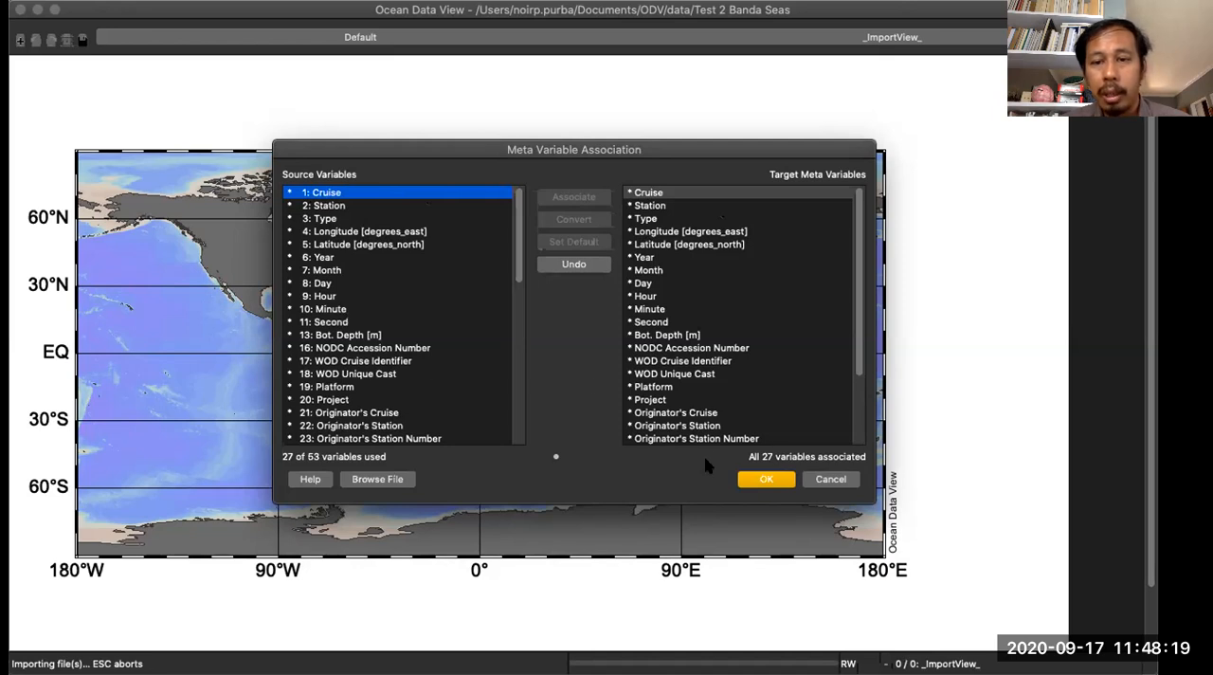
pyautogui.click(764, 481)
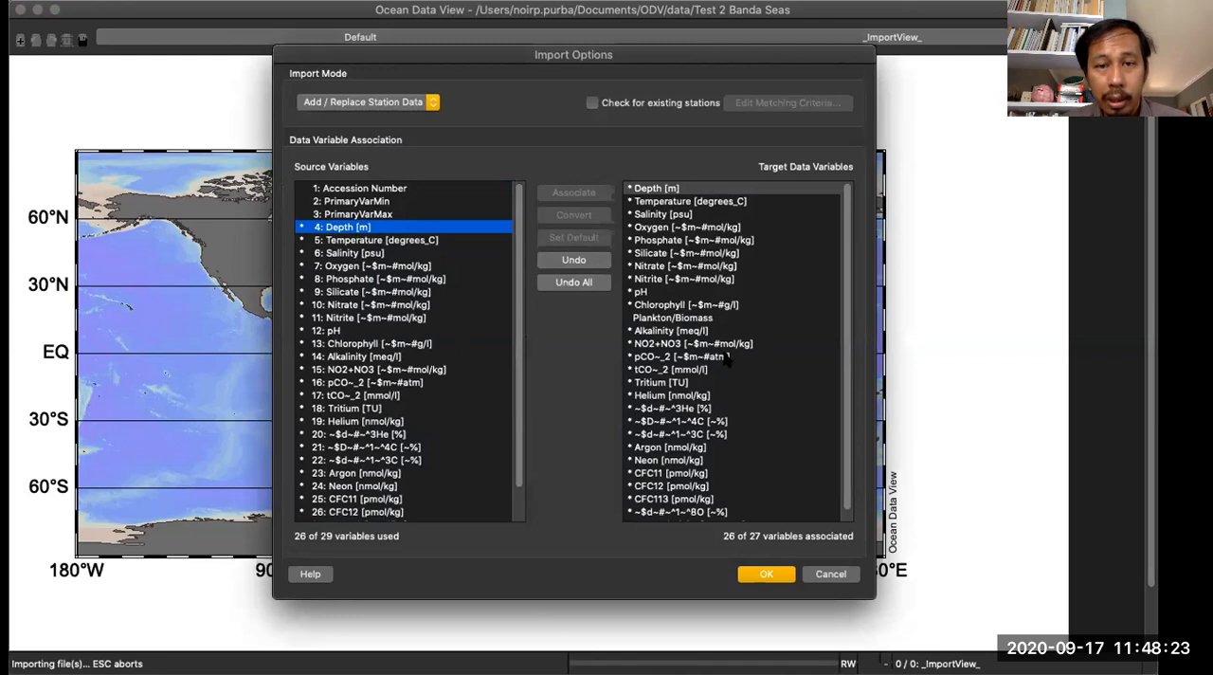
pyautogui.click(766, 574)
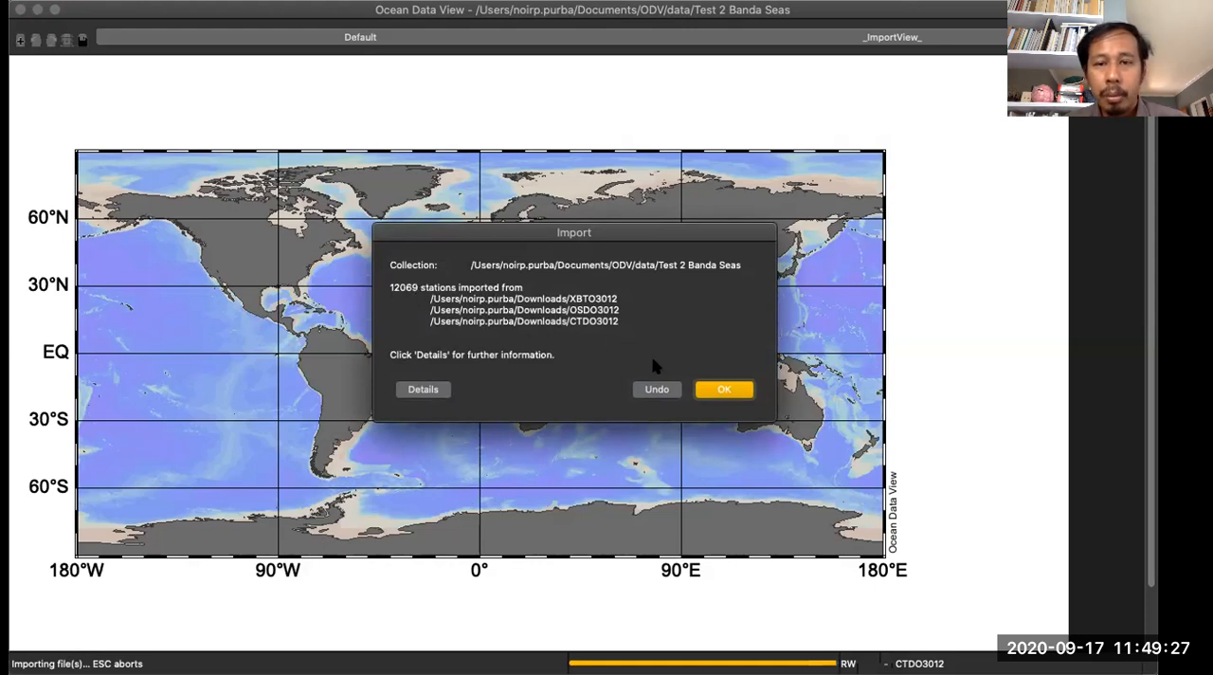
# - Close the import summary and zoom the map to the imported stations, about 115.4 to 140.4°E and 14.2°S to 5°N
pyautogui.click(715, 388)
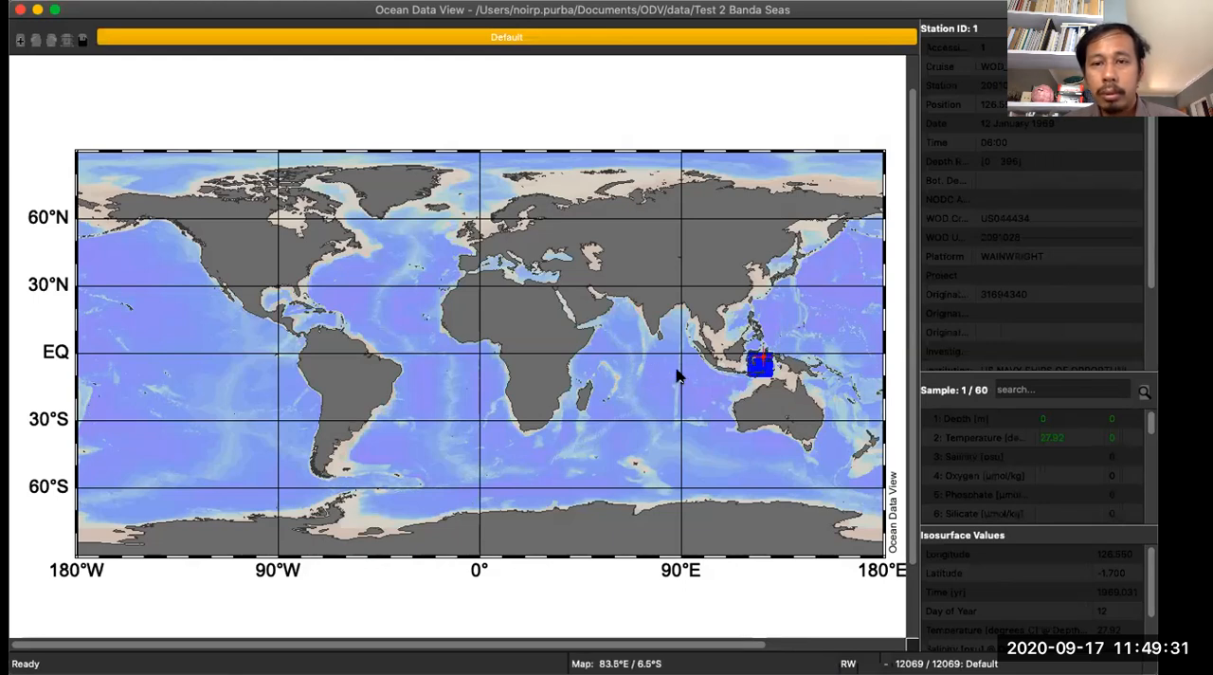
pyautogui.rightClick(651, 268)
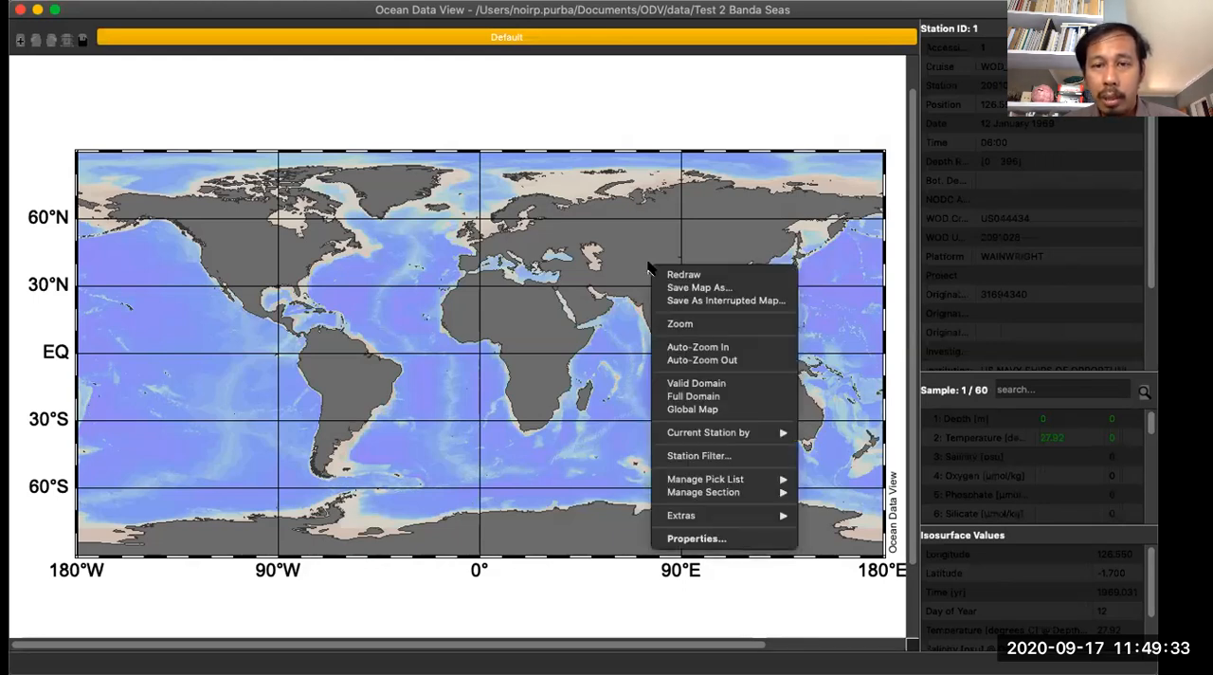
pyautogui.click(678, 323)
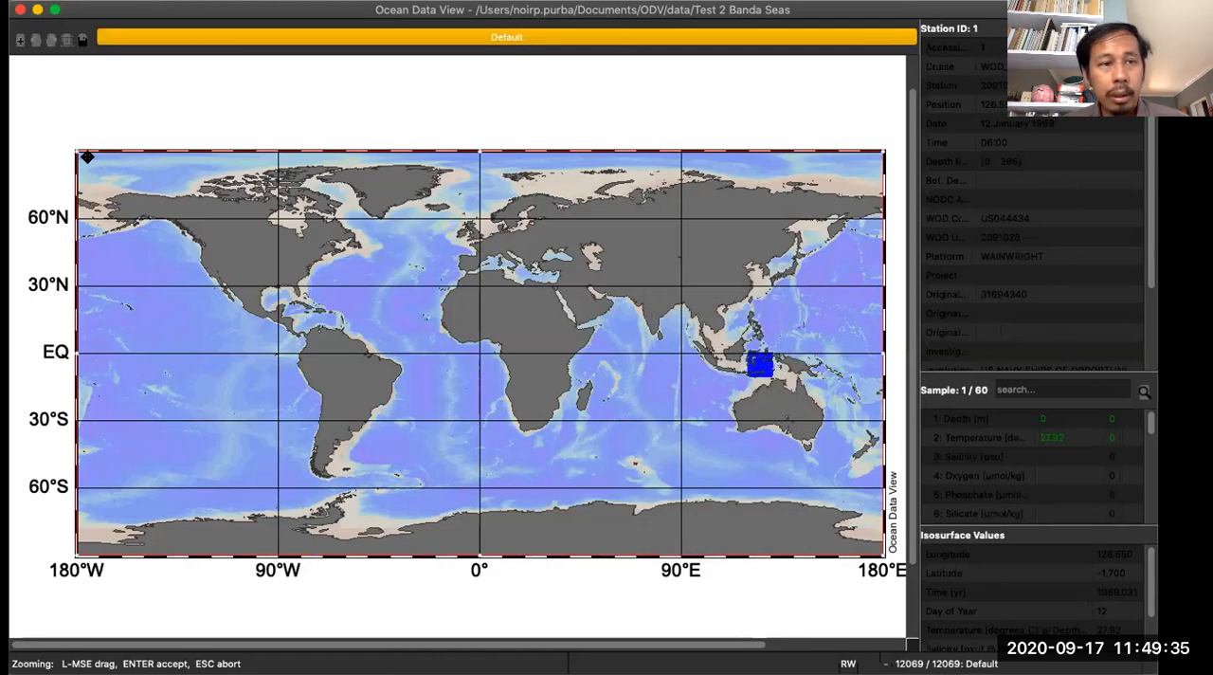
pyautogui.moveTo(71, 149); pyautogui.dragTo(757, 358)
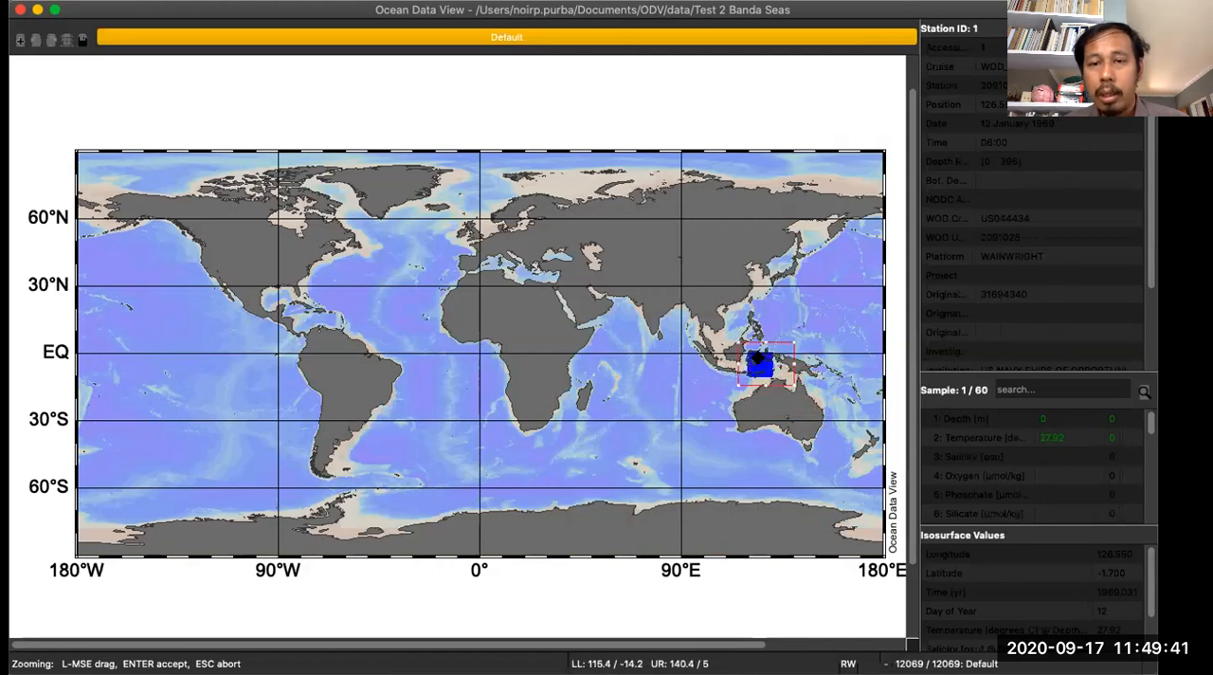
pyautogui.press('Return')
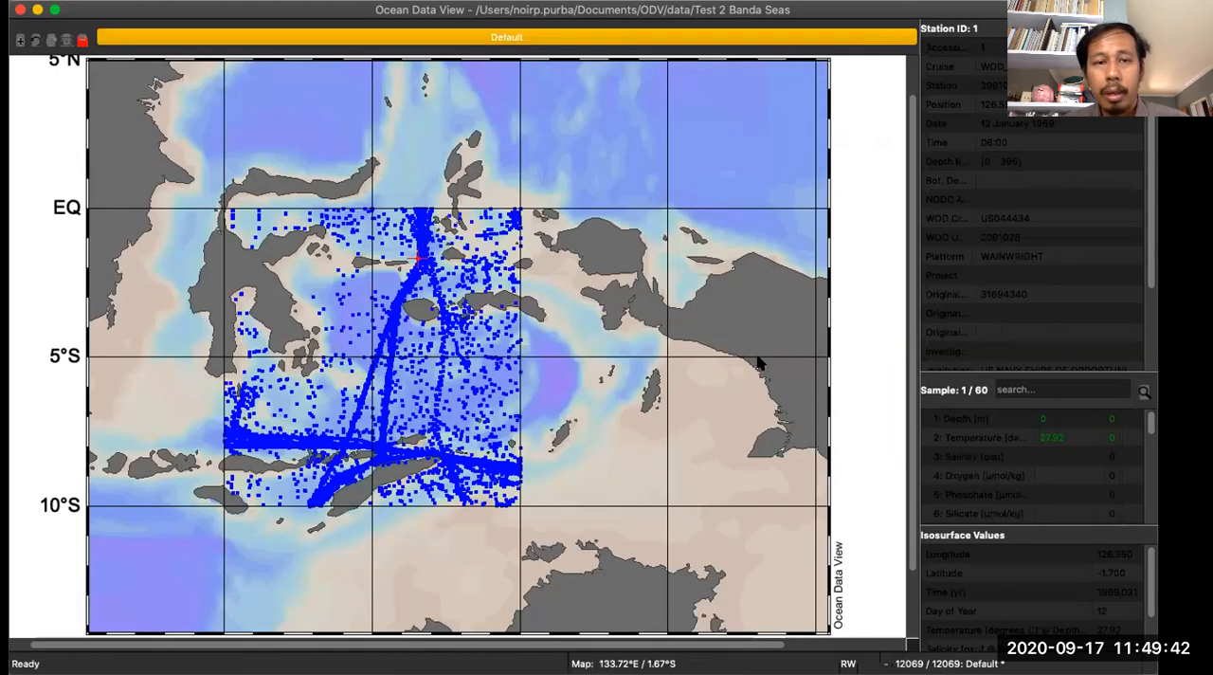
# - Zoom the map tighter around the station cluster, about 119.37 to 130.9°E and 10.66°S to 0.62°N
pyautogui.rightClick(334, 182)
pyautogui.click(360, 238)
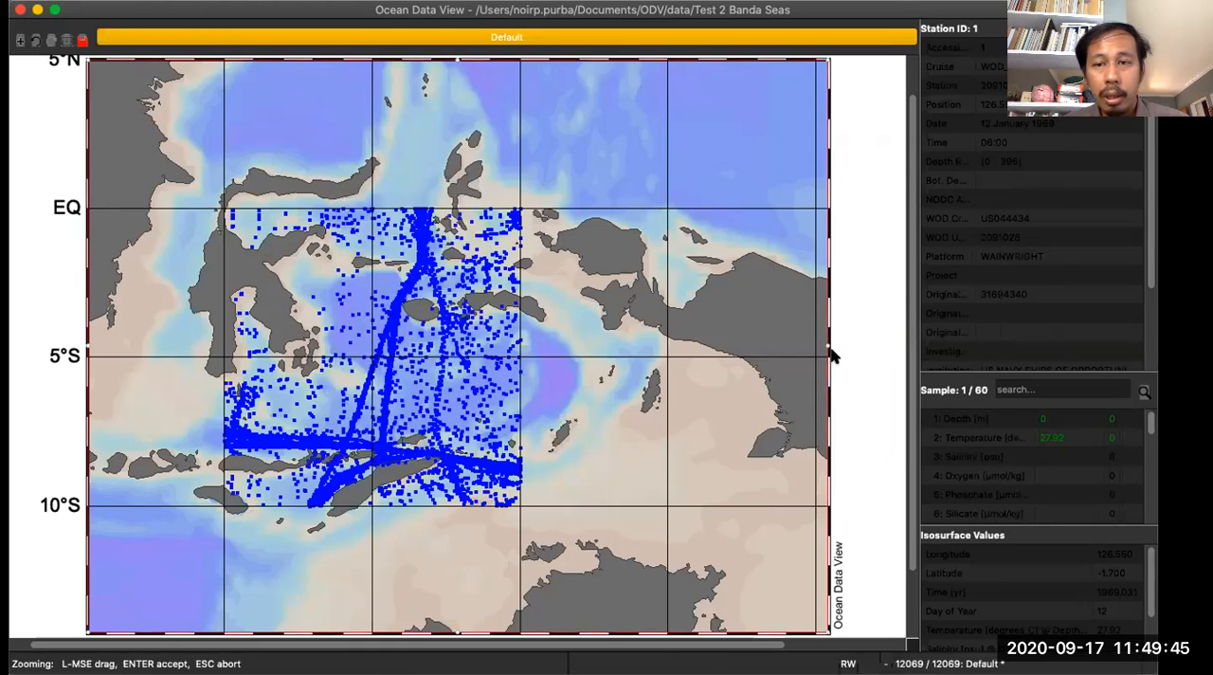
pyautogui.moveTo(821, 347); pyautogui.dragTo(545, 326)
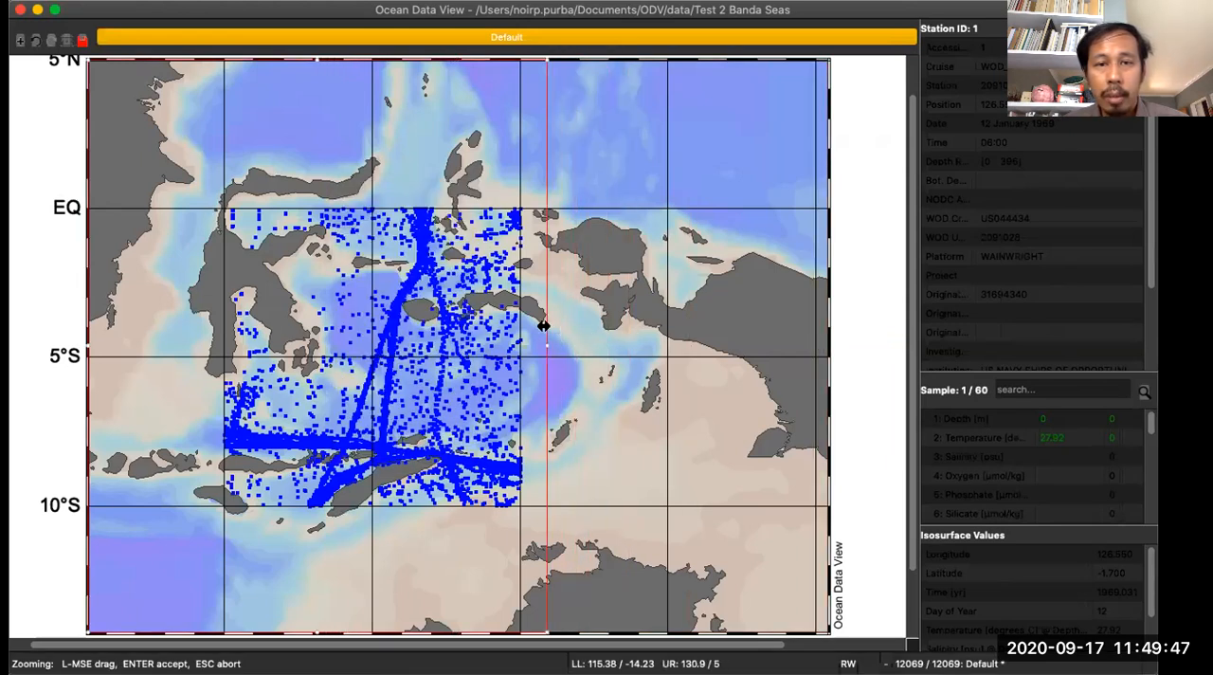
pyautogui.moveTo(311, 632); pyautogui.dragTo(323, 523)
pyautogui.moveTo(86, 295); pyautogui.dragTo(205, 284)
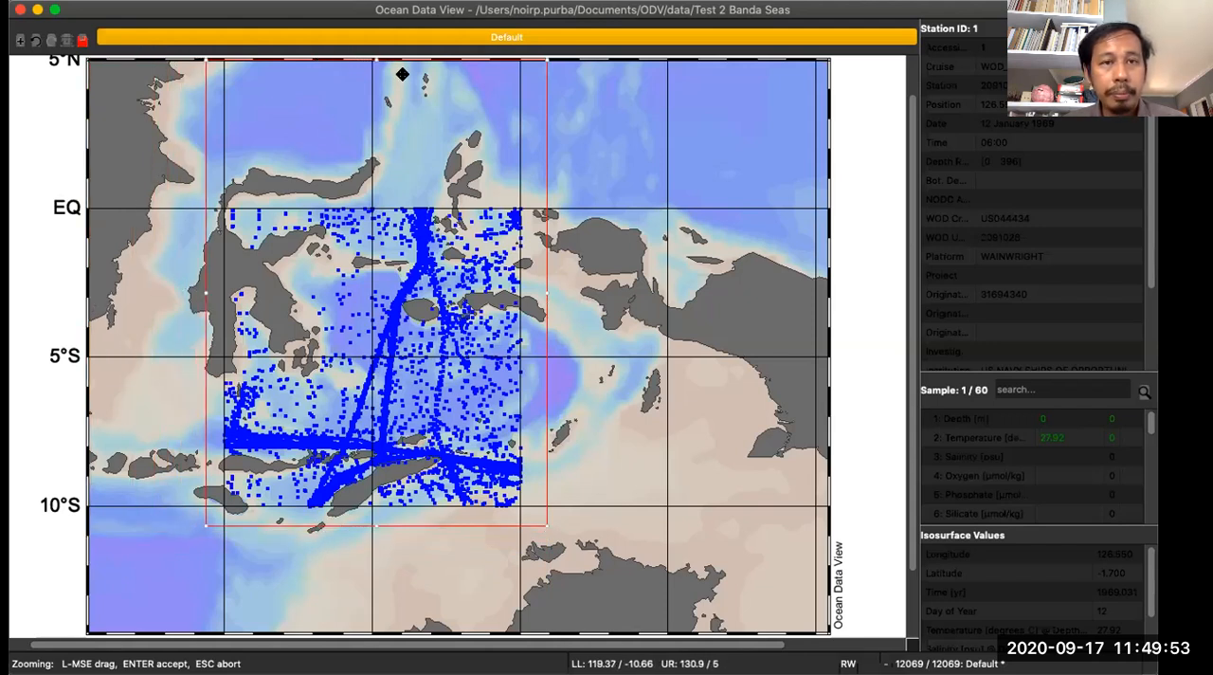
pyautogui.moveTo(377, 61); pyautogui.dragTo(384, 191)
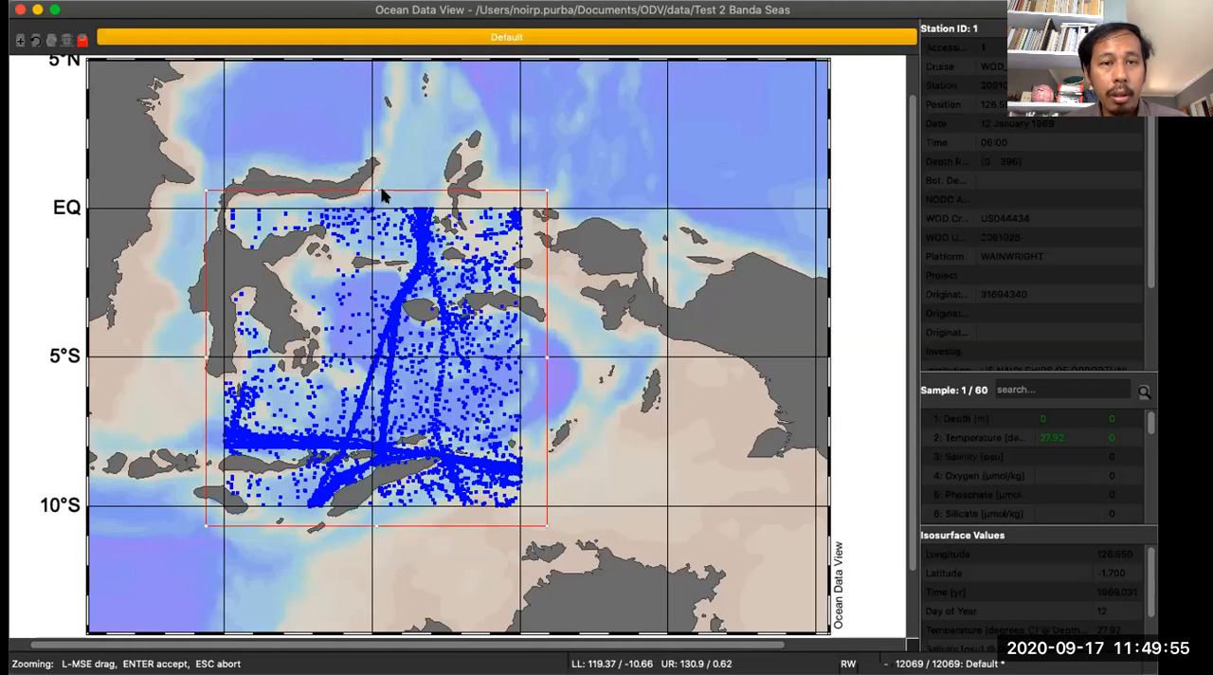
pyautogui.press('Return')
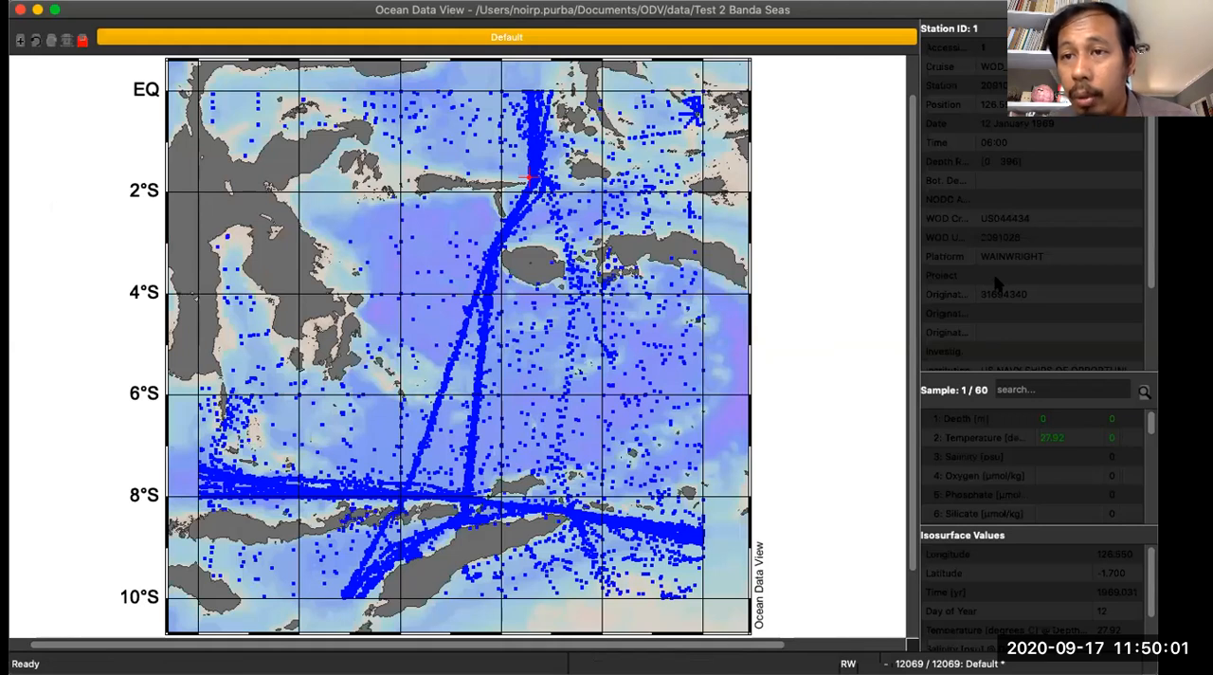
# - Select several stations across the map and examine their metadata and sample values
pyautogui.scroll(-3, 995, 283)
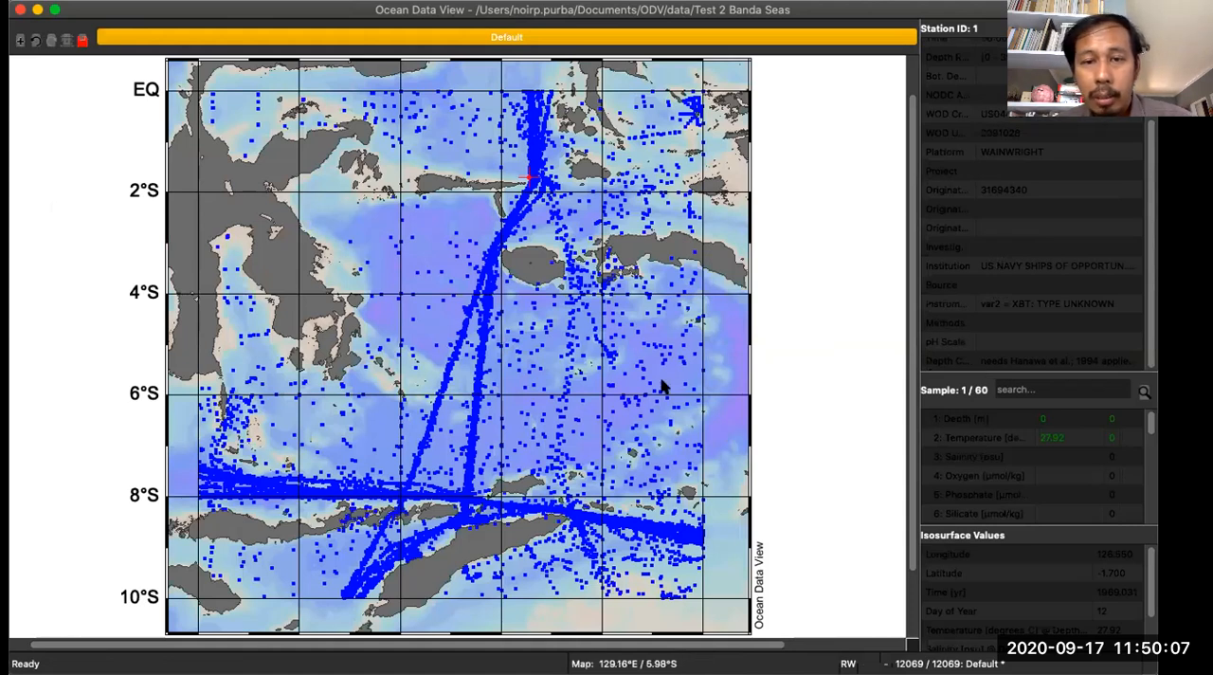
pyautogui.click(681, 334)
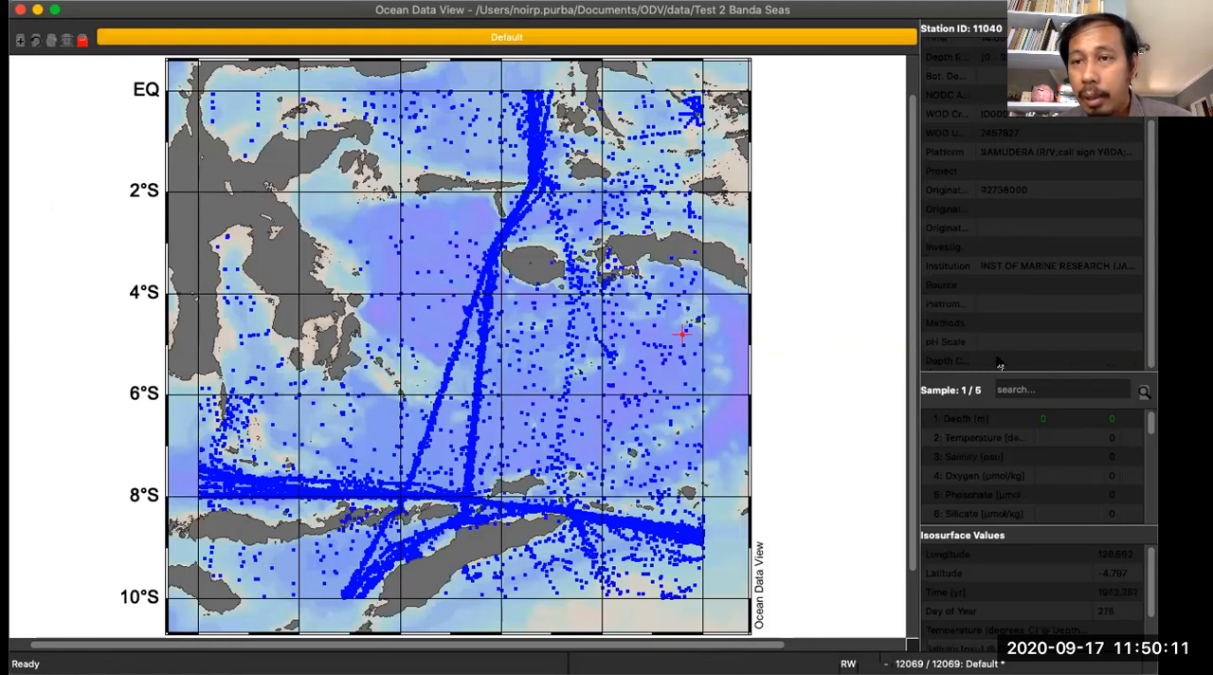
pyautogui.click(684, 361)
pyautogui.scroll(3, 1052, 248)
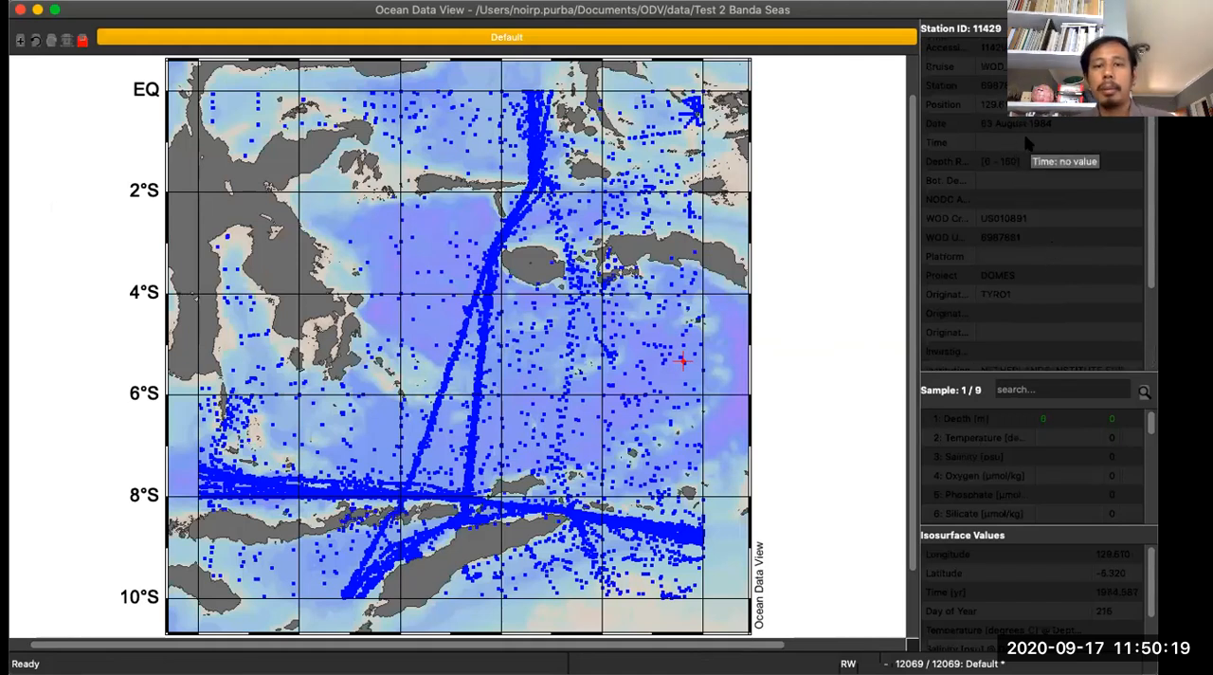
pyautogui.moveTo(910, 303)
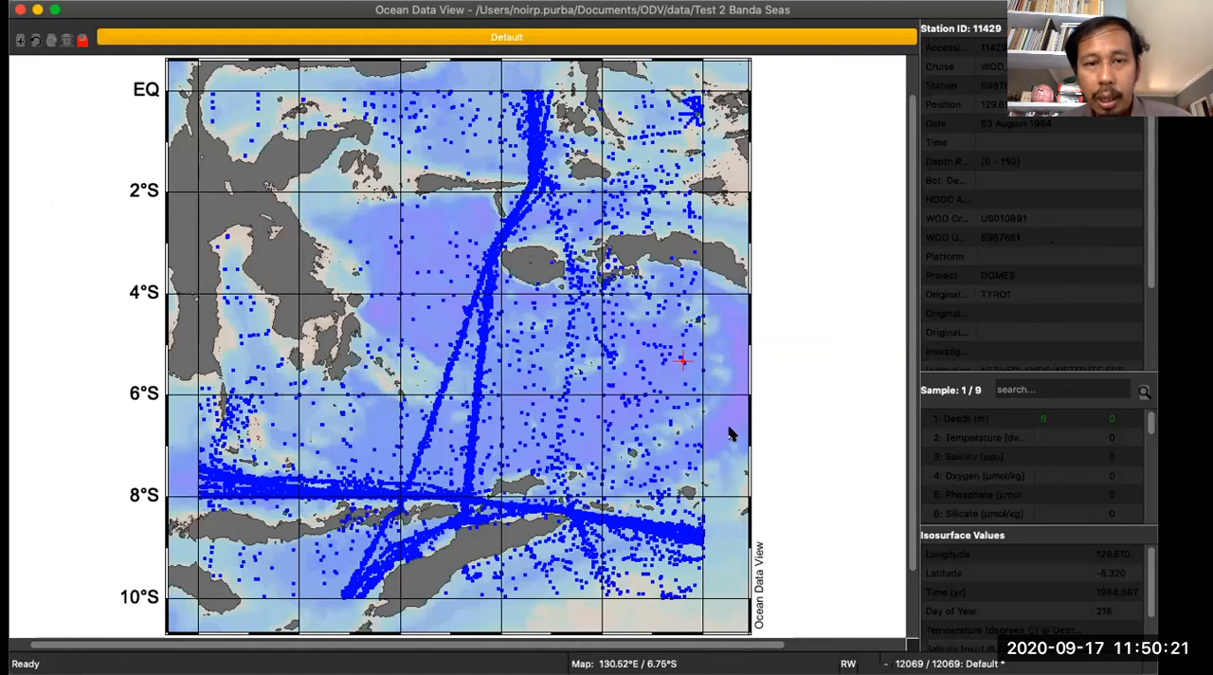
pyautogui.click(484, 332)
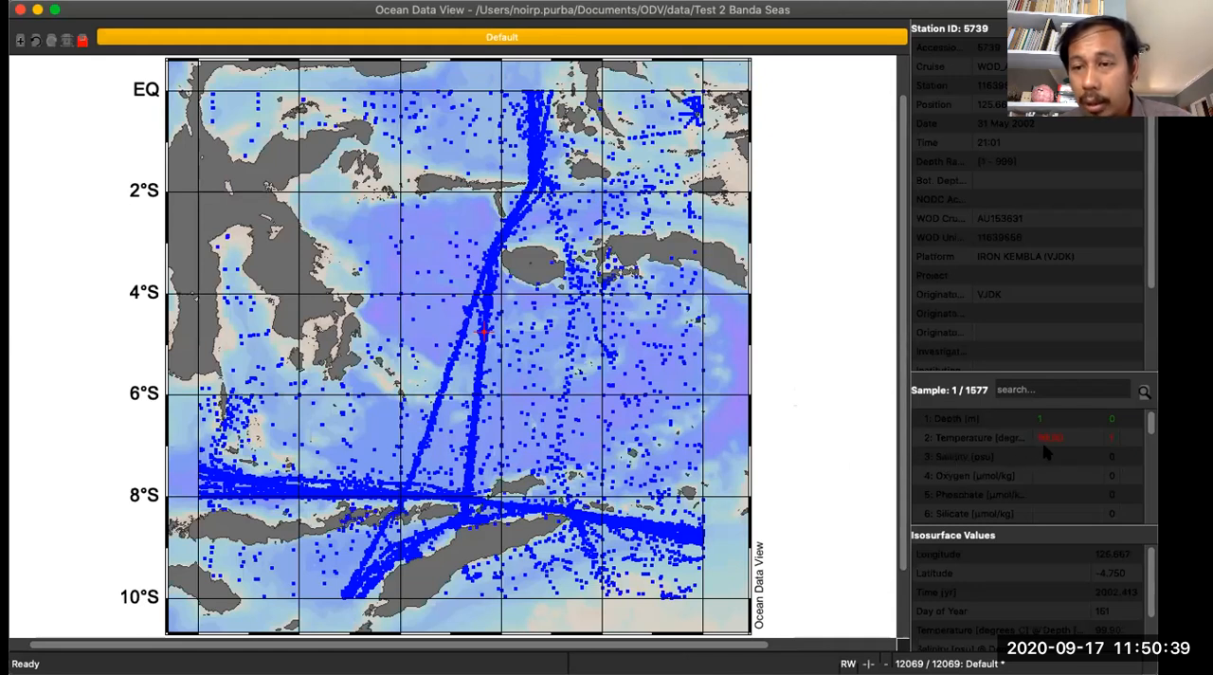
pyautogui.moveTo(1049, 447)
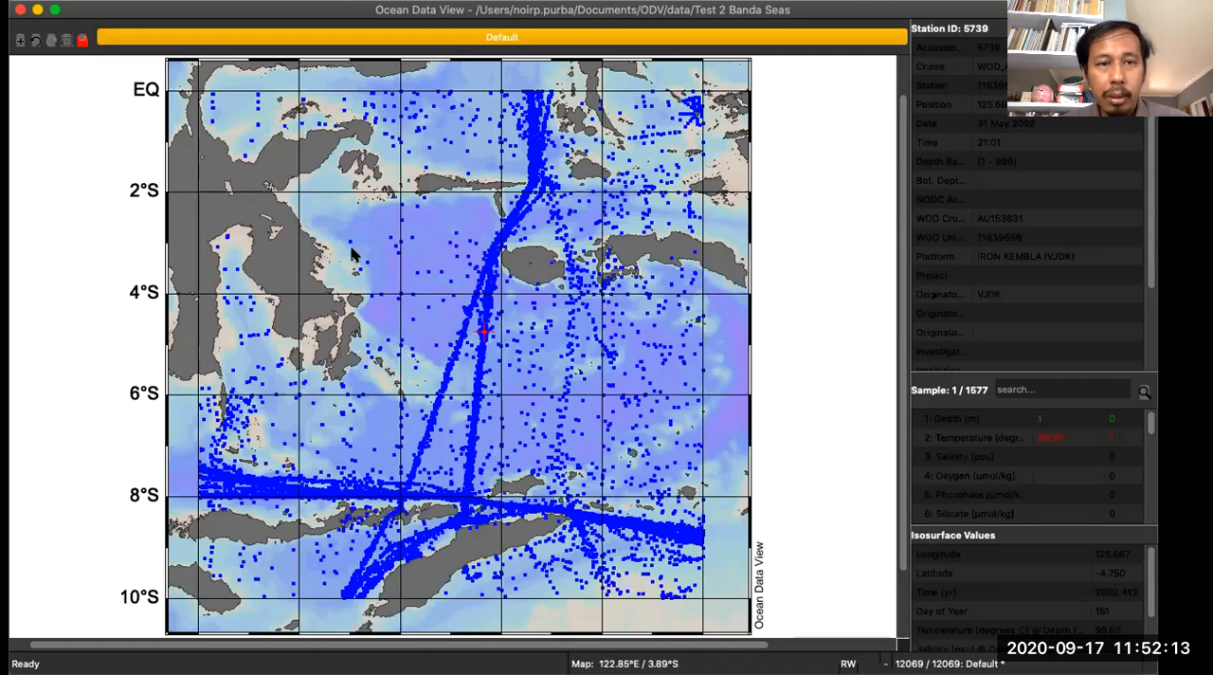
# - Set the color of the map's station dots to red number 12 in the map's display style properties
pyautogui.rightClick(366, 218)
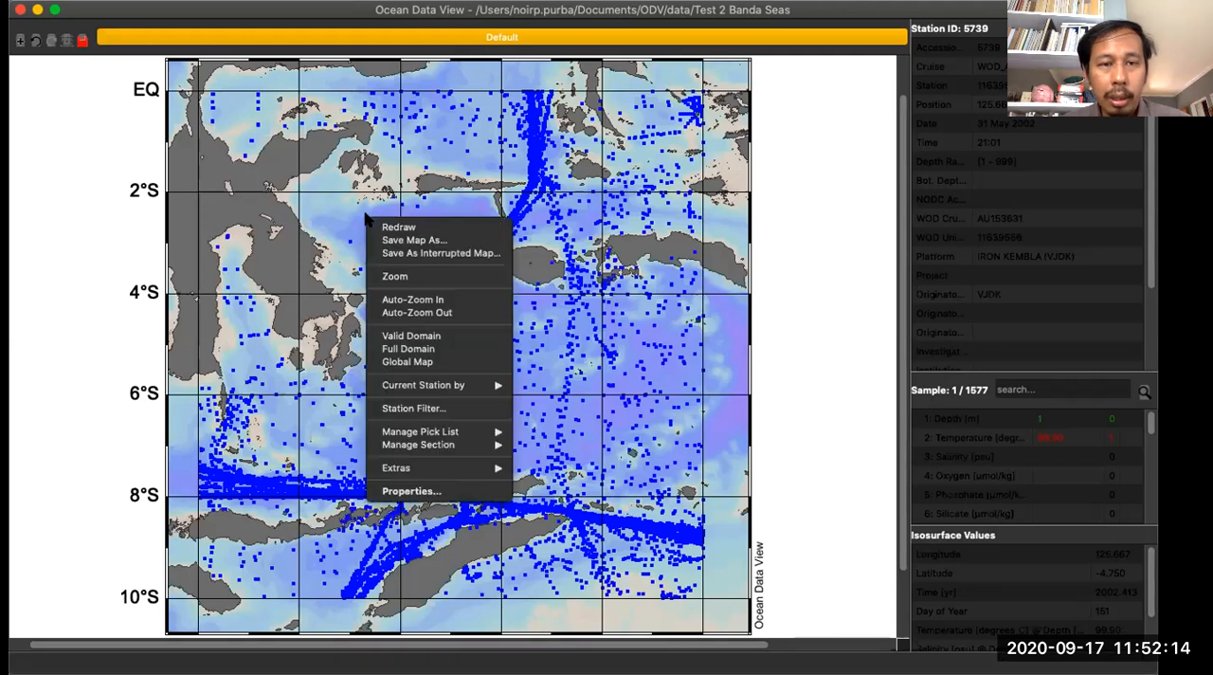
pyautogui.click(426, 491)
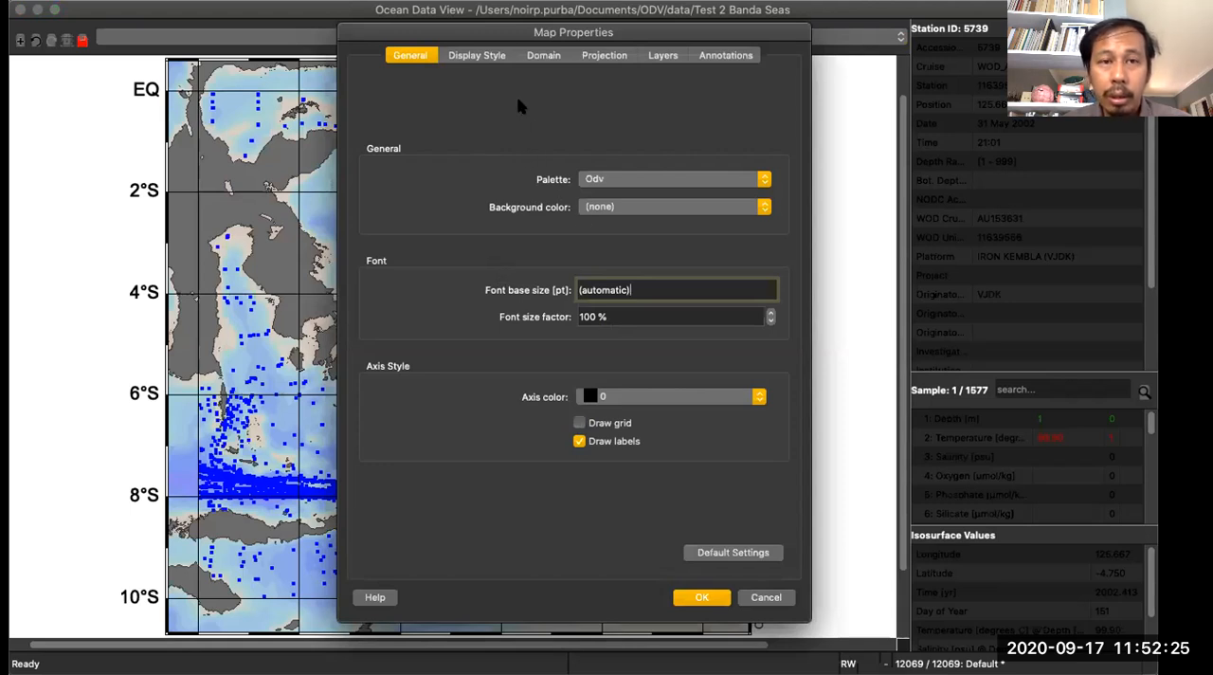
pyautogui.click(484, 56)
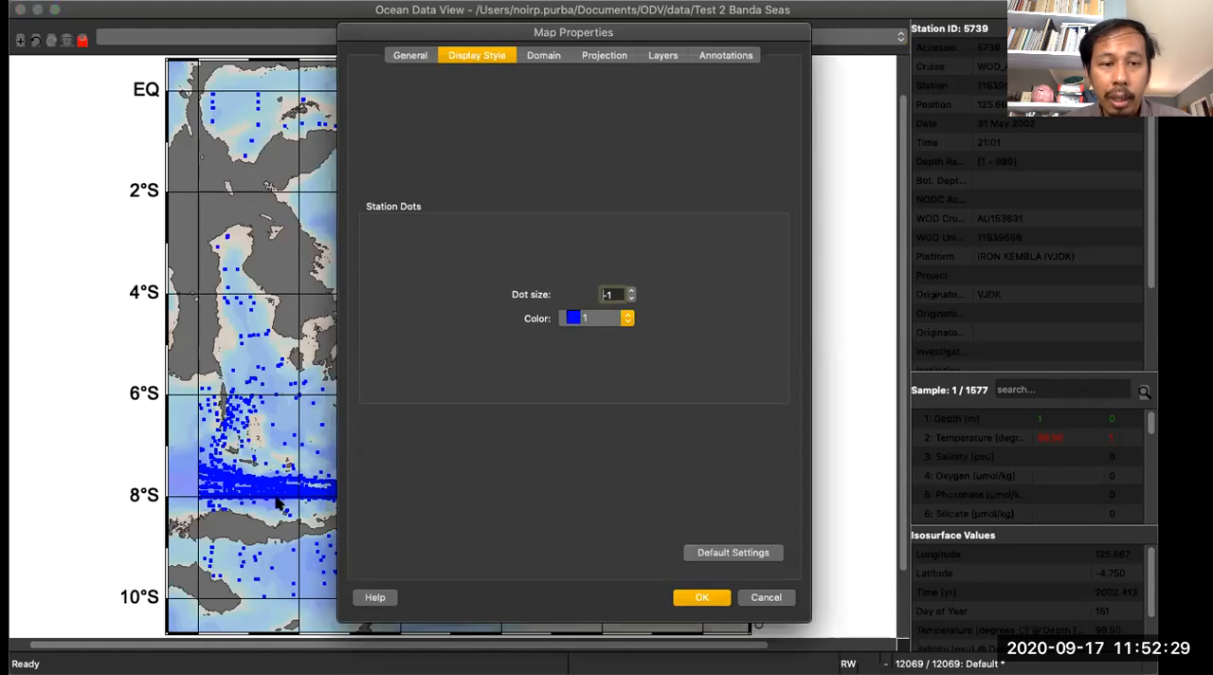
pyautogui.moveTo(425, 36); pyautogui.dragTo(575, 36)
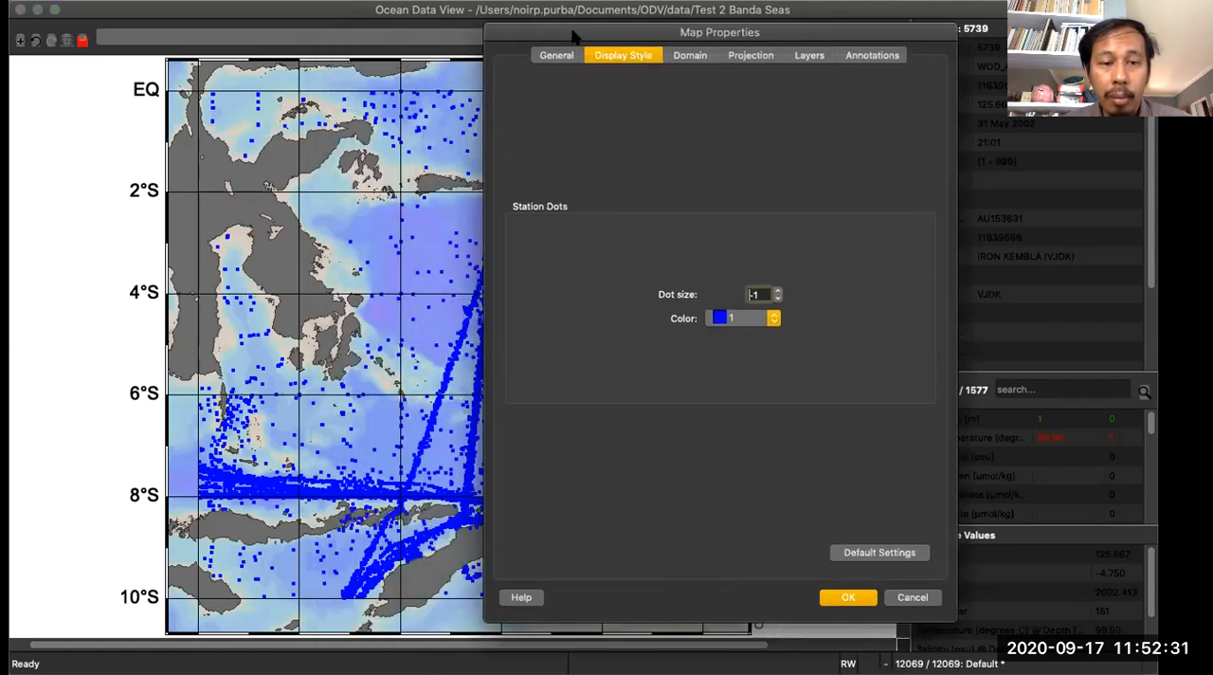
pyautogui.click(722, 318)
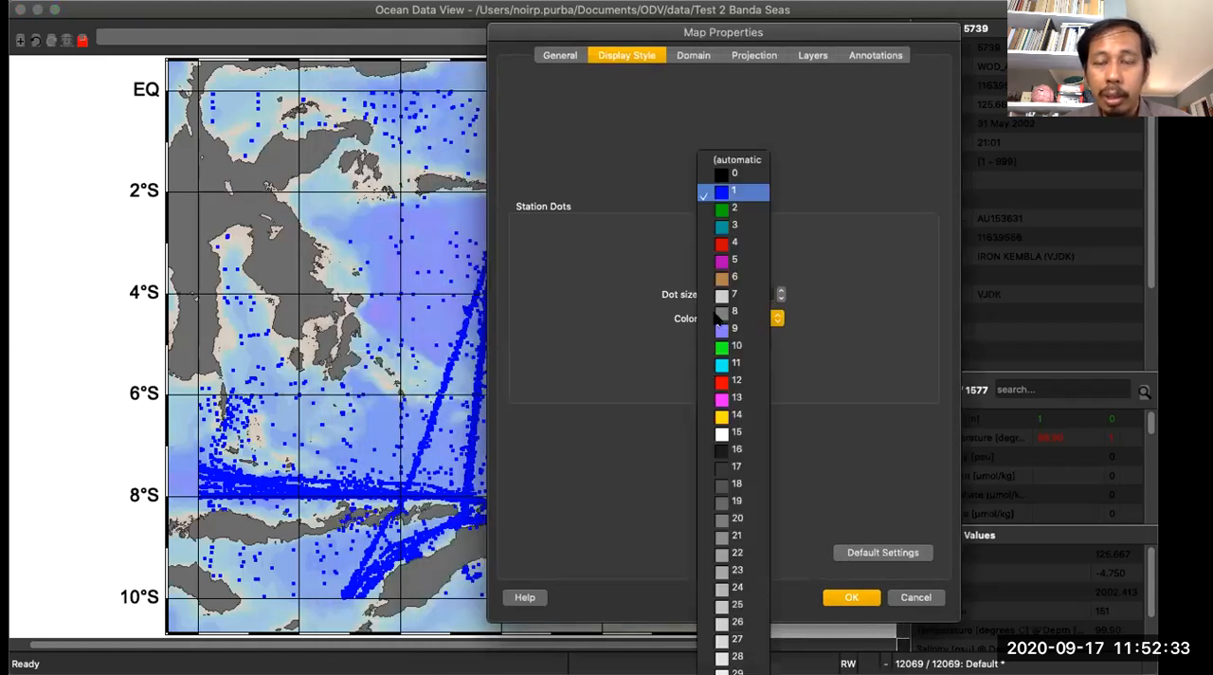
pyautogui.click(723, 382)
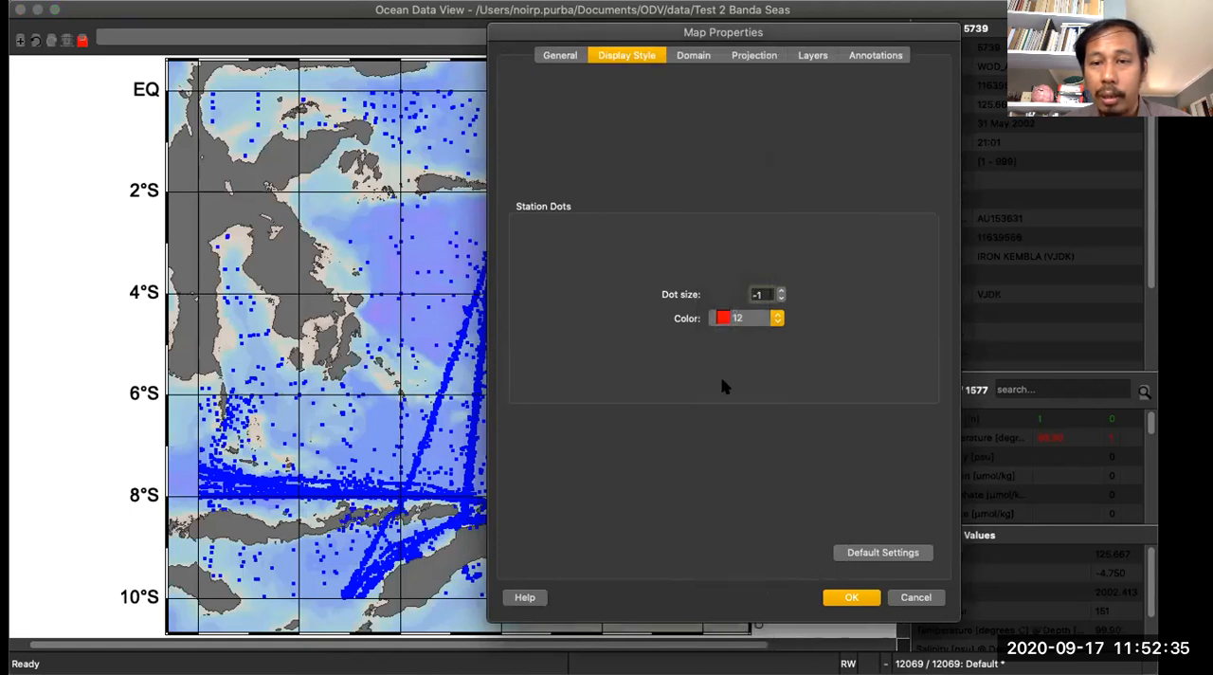
pyautogui.click(851, 597)
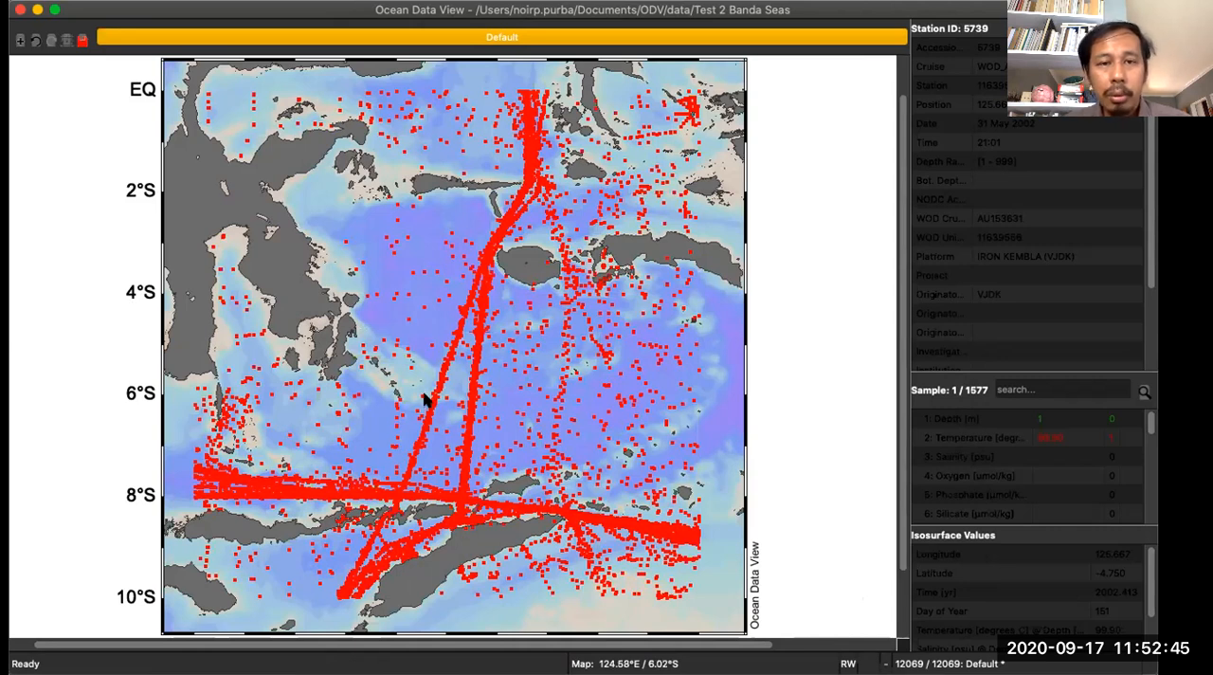
# - Compare the commands offered for the map with those offered for the empty canvas around it
pyautogui.rightClick(799, 195)
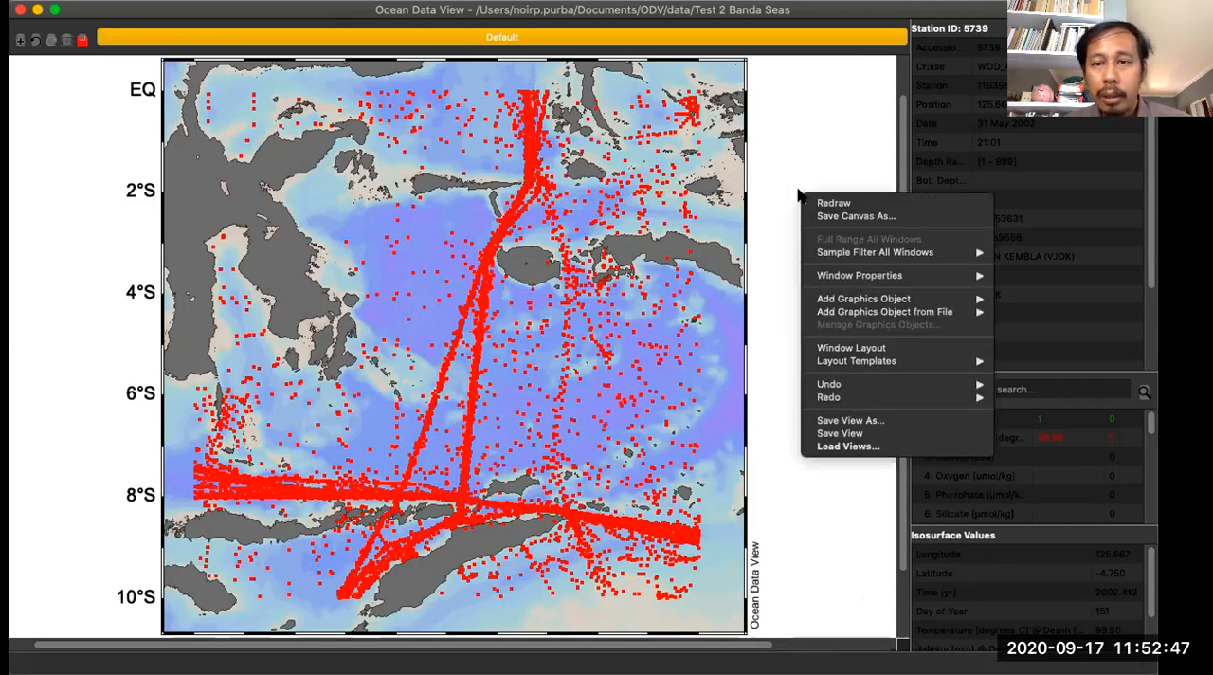
pyautogui.rightClick(412, 212)
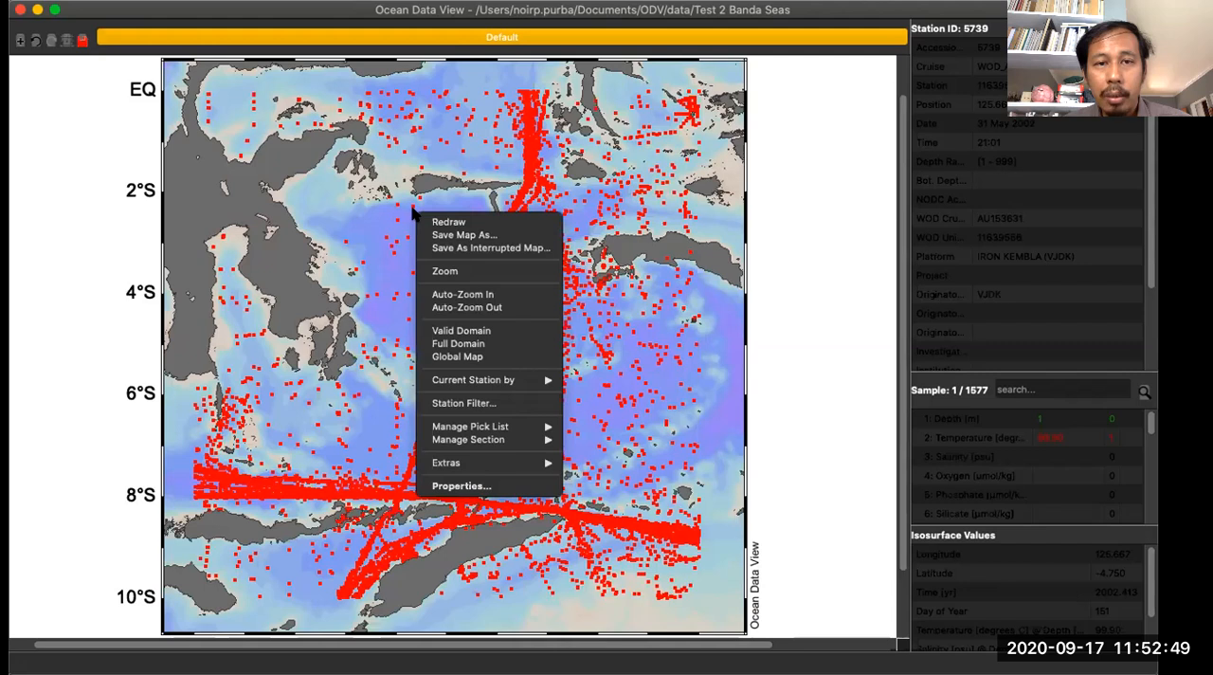
pyautogui.rightClick(436, 197)
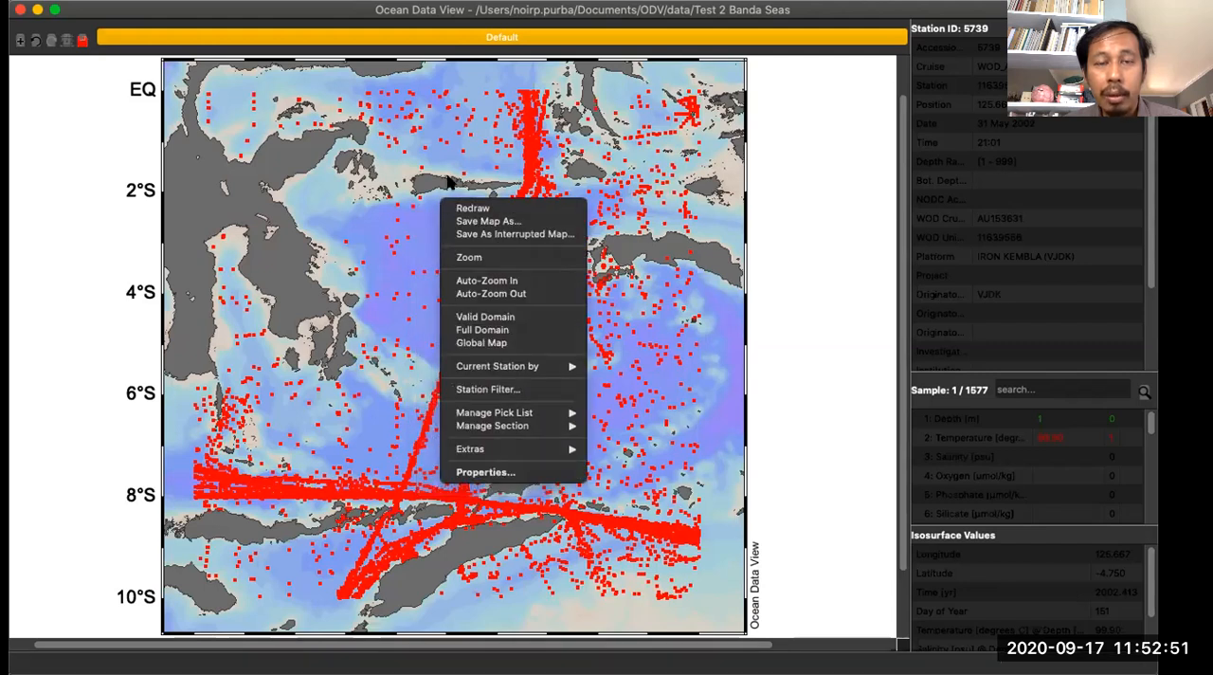
pyautogui.click(448, 180)
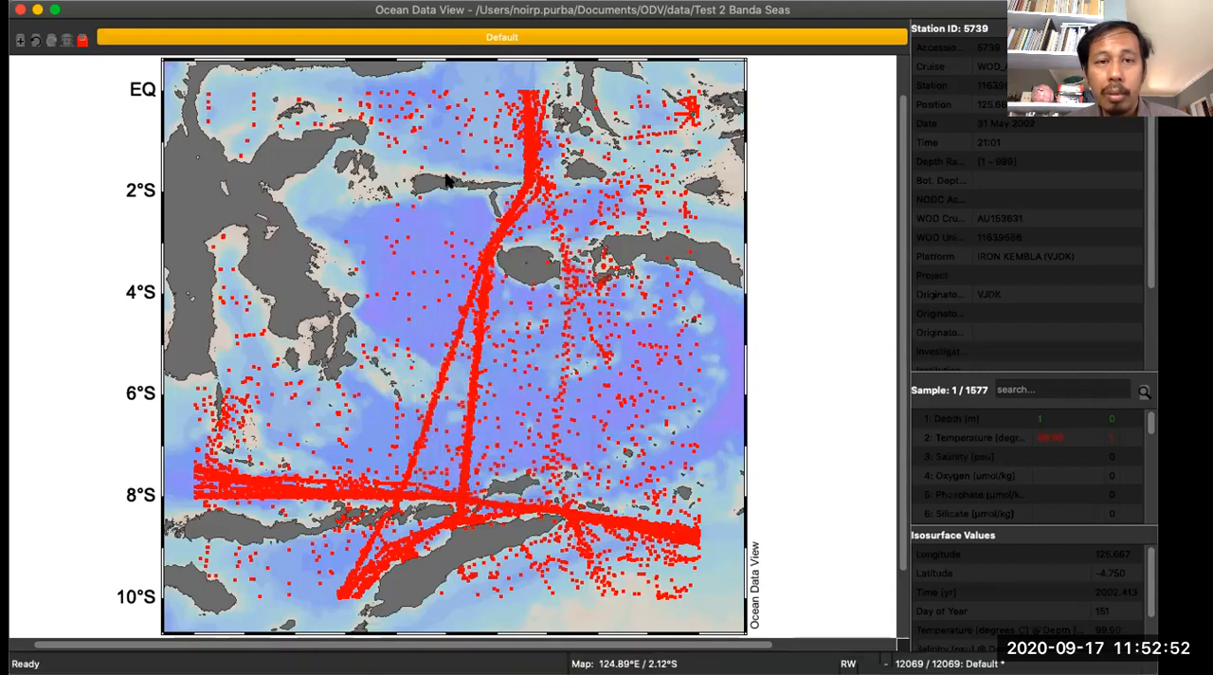
pyautogui.rightClick(810, 225)
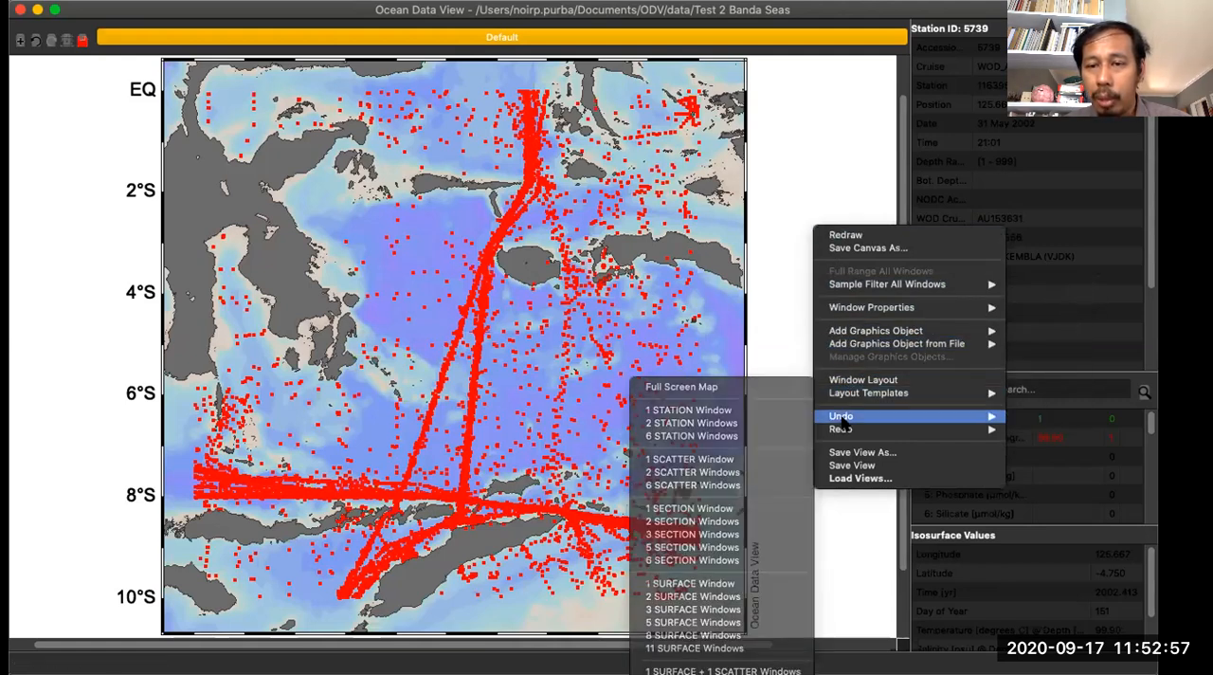
pyautogui.rightClick(438, 206)
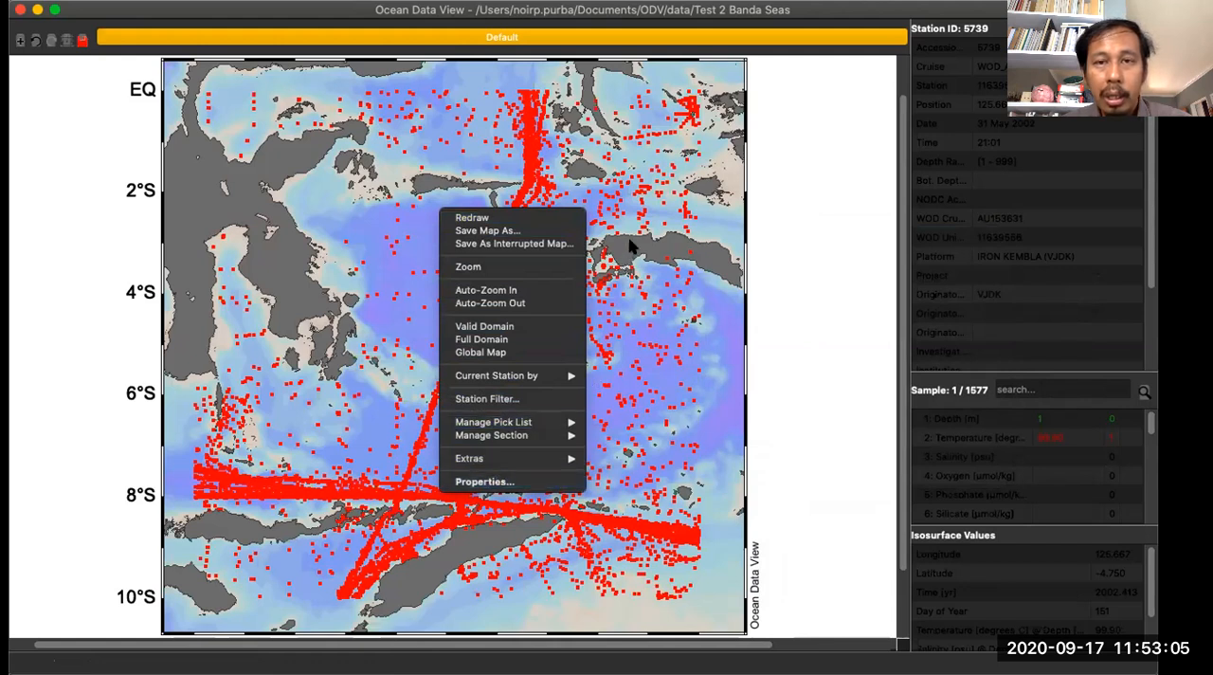
pyautogui.click(635, 163)
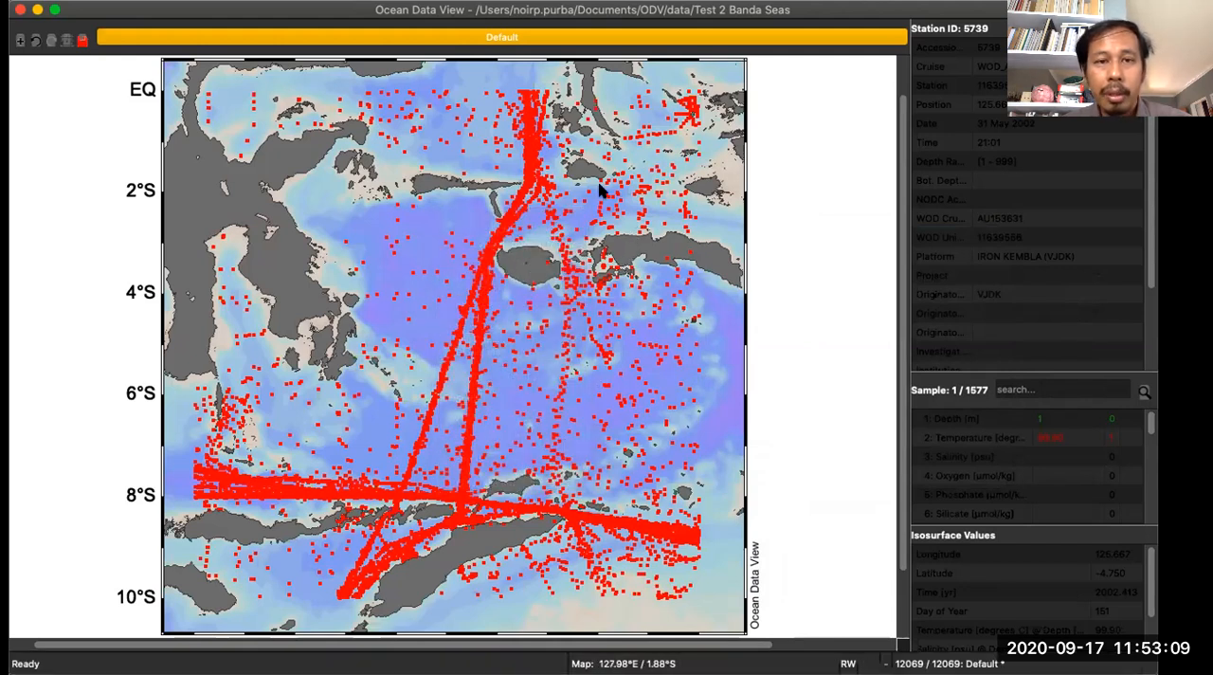
pyautogui.rightClick(461, 203)
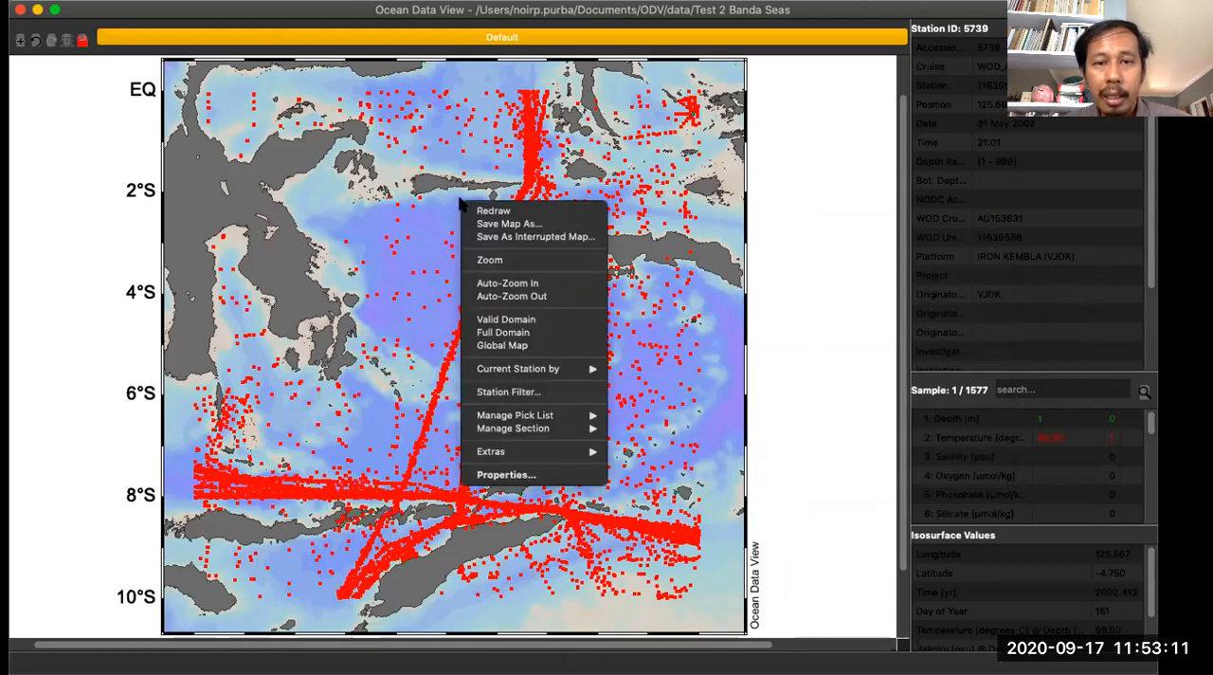
pyautogui.click(800, 267)
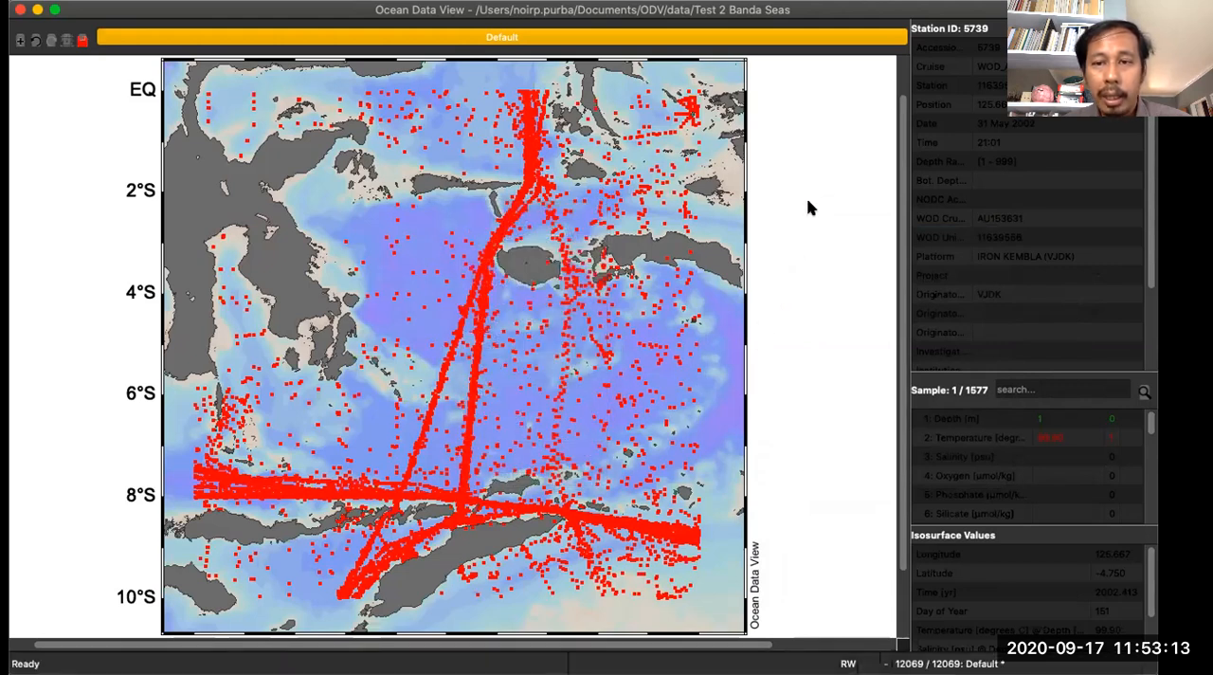
pyautogui.rightClick(808, 206)
pyautogui.click(762, 121)
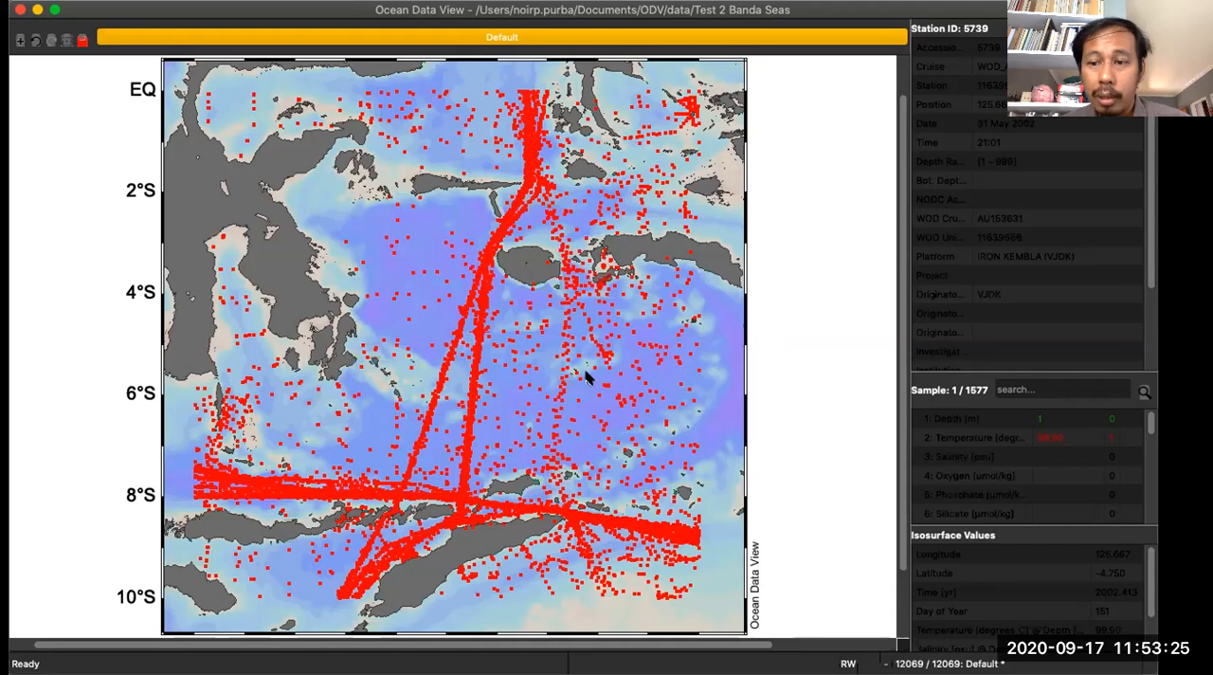
# - Apply the 1 STATION Window layout template to the canvas
pyautogui.rightClick(817, 182)
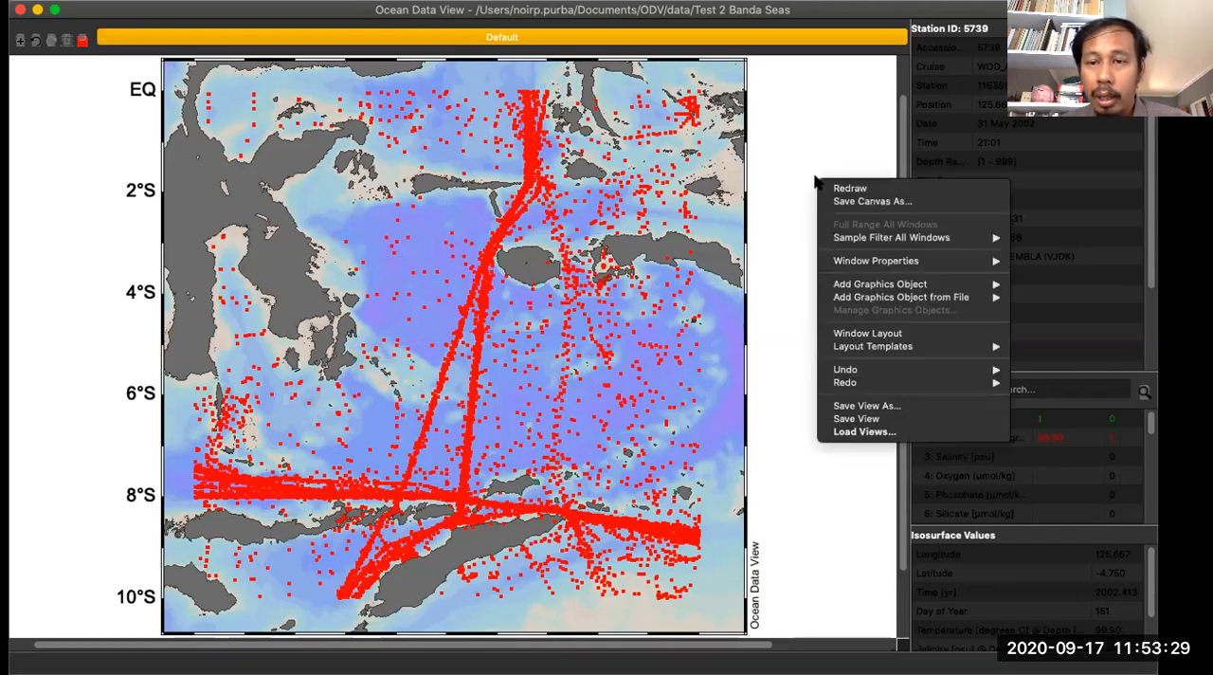
pyautogui.moveTo(850, 349)
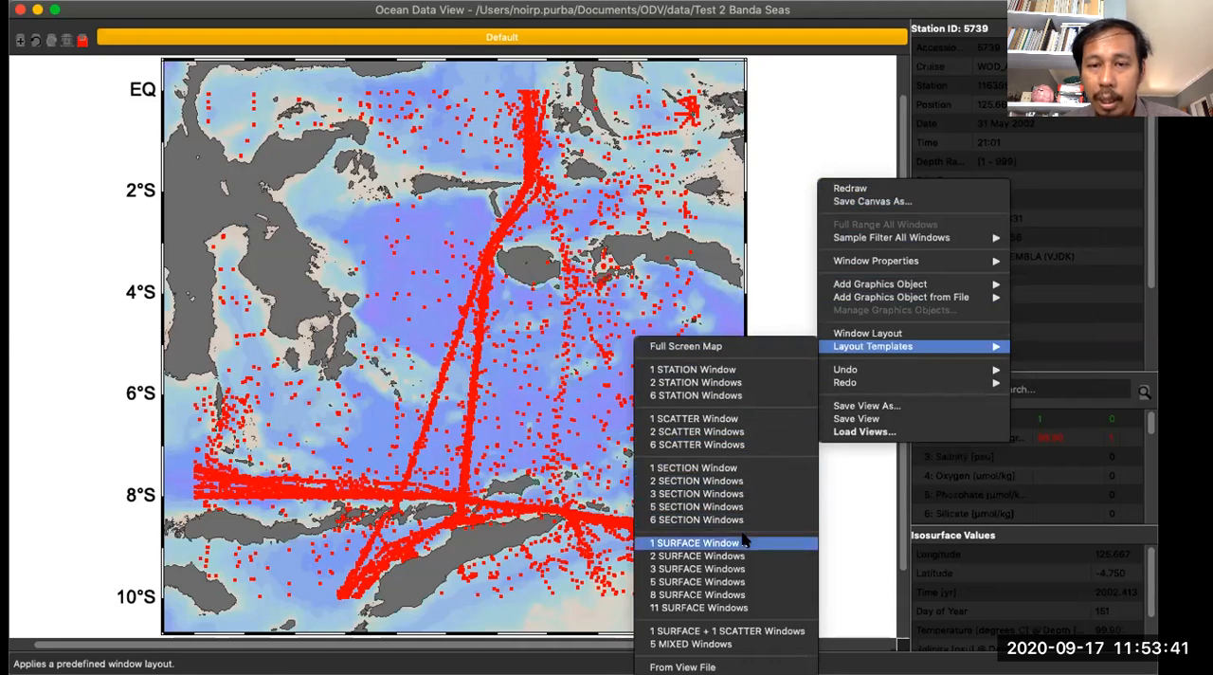
pyautogui.click(748, 376)
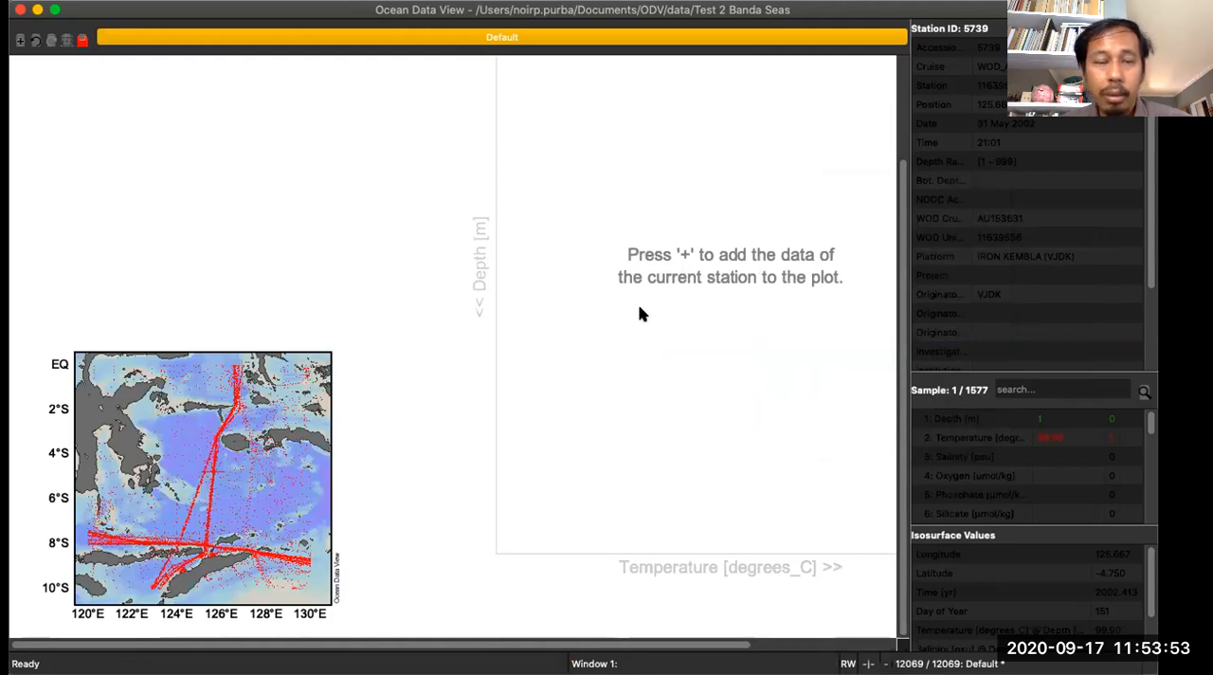
# - Plot the station near 126.49°E, 2.23°S and examine its temperature profile from the surface down to 2000 m
pyautogui.click(232, 415)
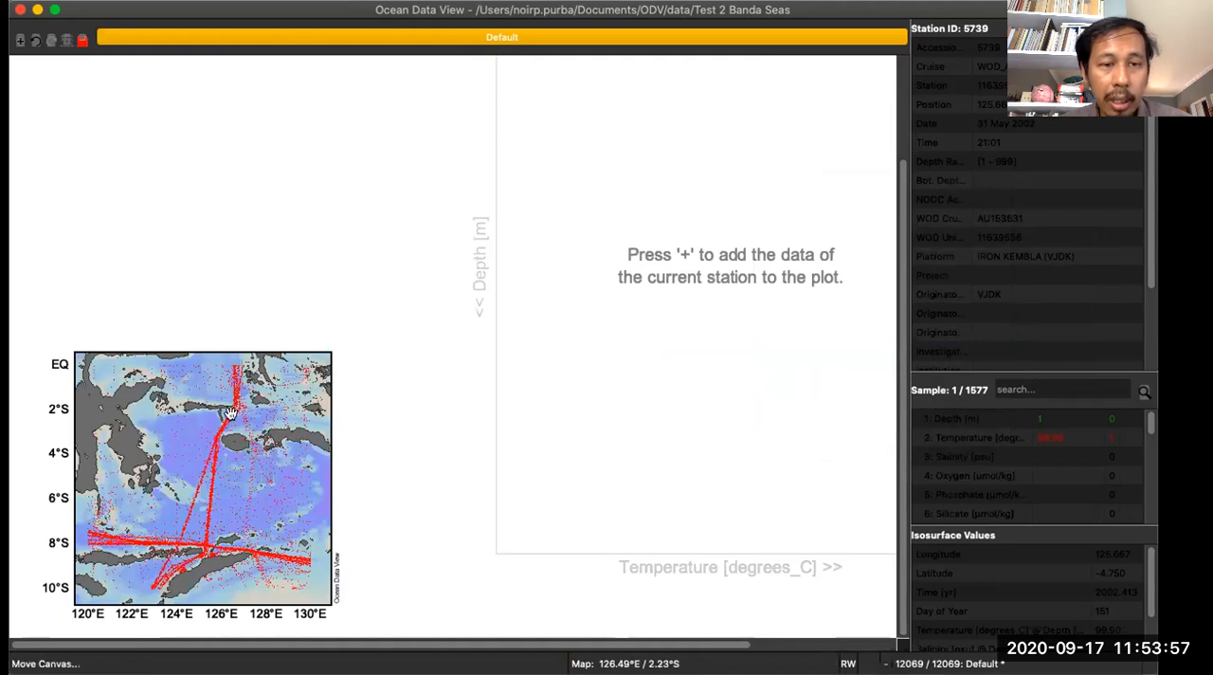
pyautogui.scroll(3, 574, 379)
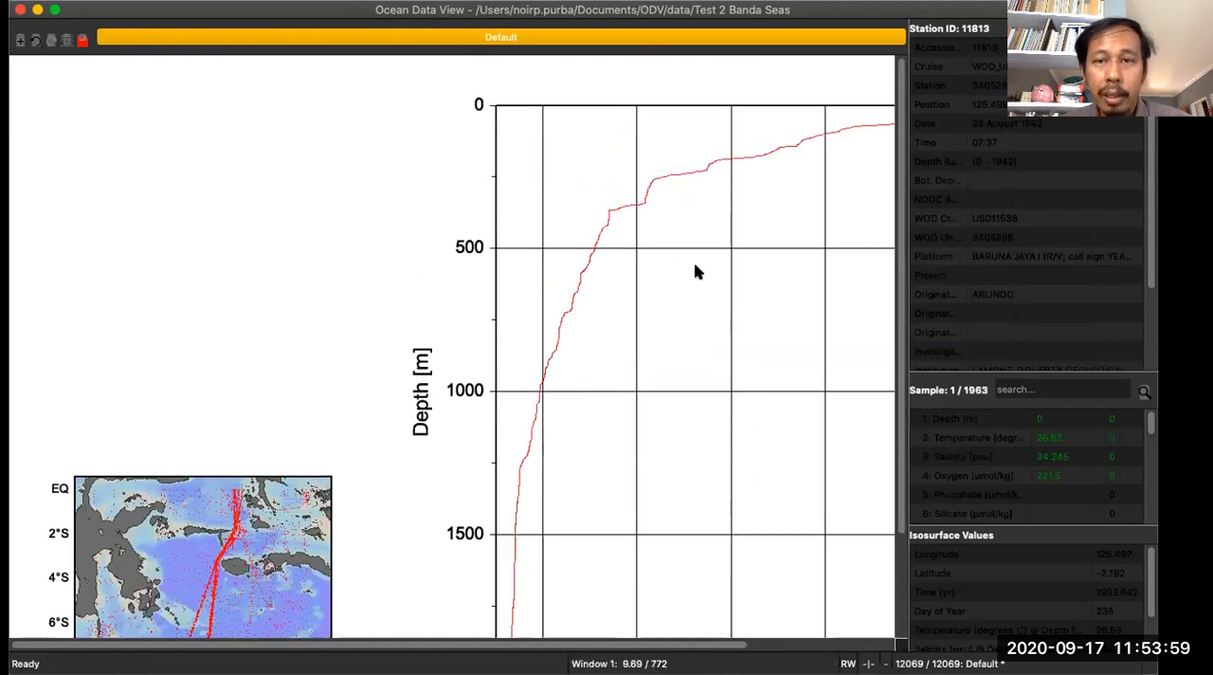
pyautogui.moveTo(551, 641); pyautogui.dragTo(633, 642)
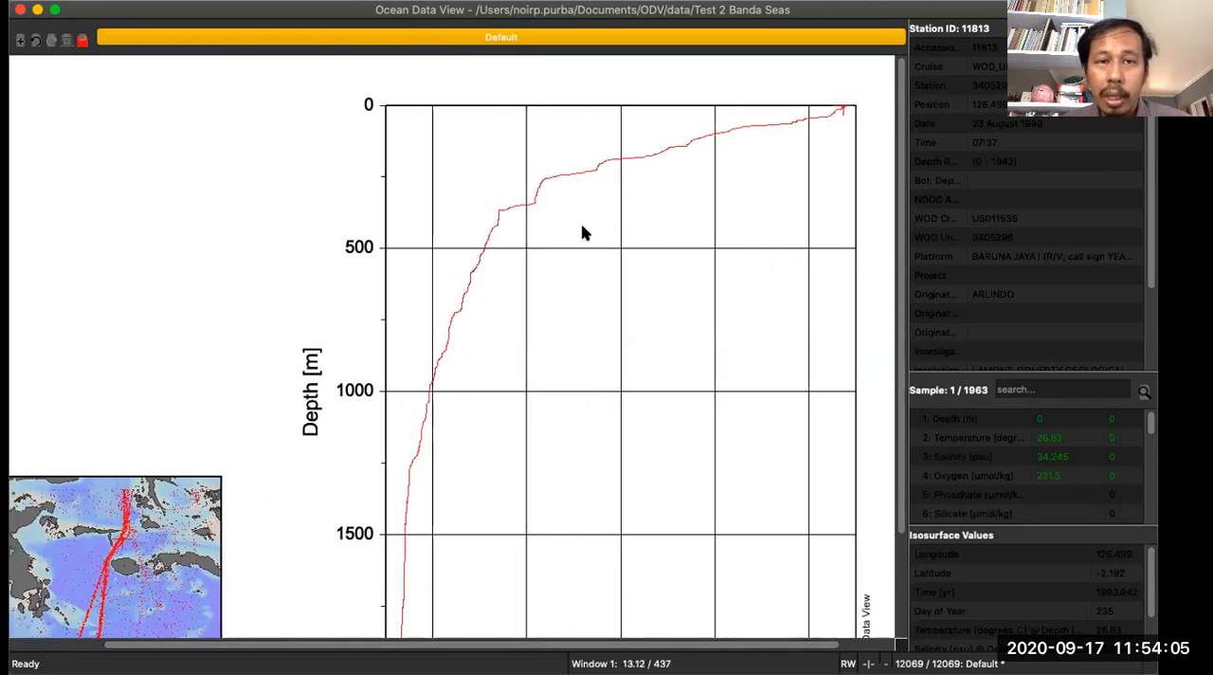
pyautogui.scroll(-2, 319, 360)
pyautogui.scroll(-3, 319, 361)
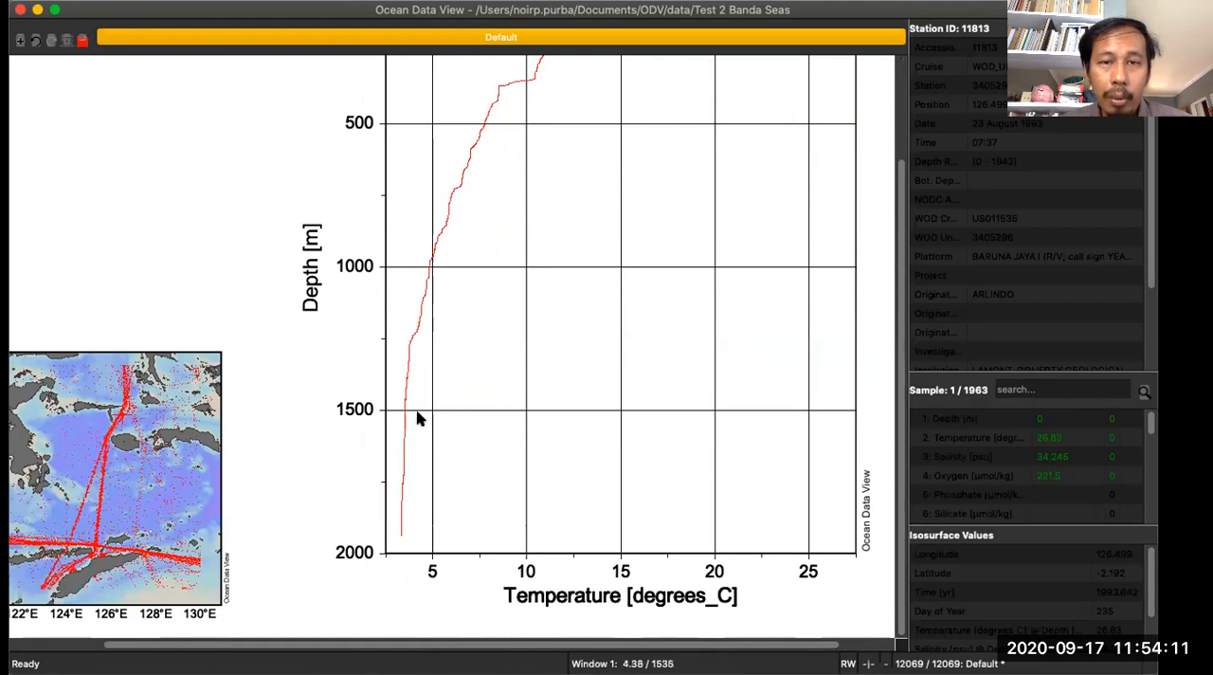
pyautogui.scroll(5, 434, 363)
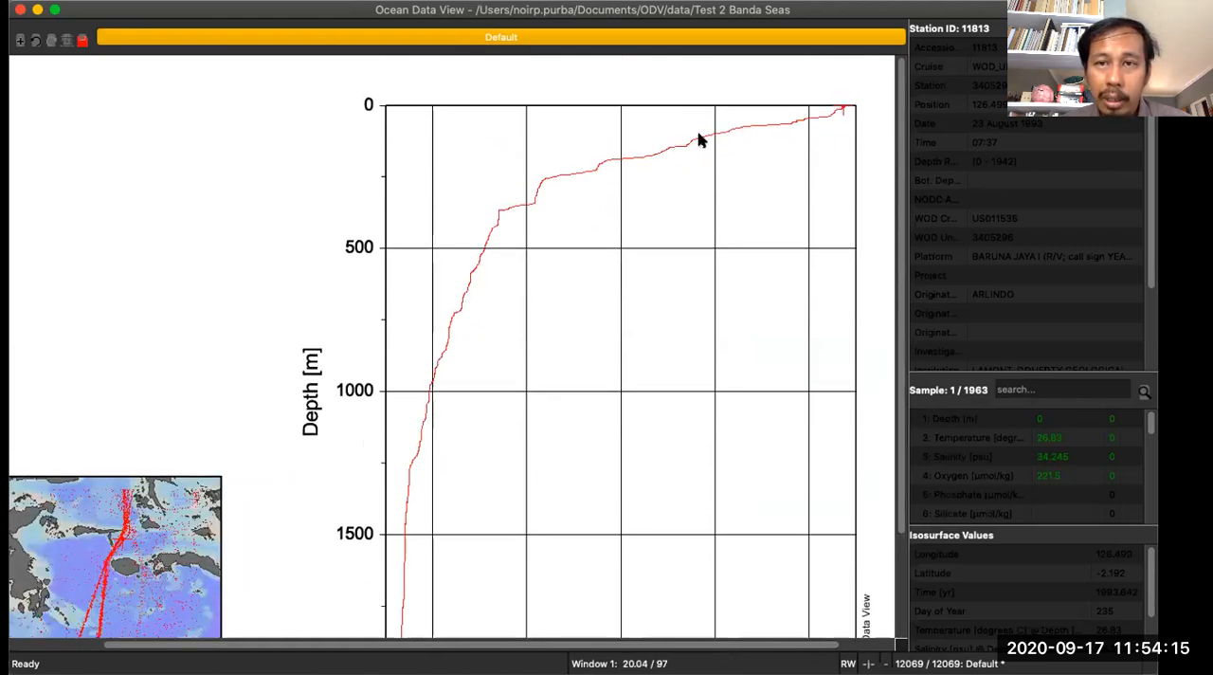
pyautogui.scroll(-4, 577, 231)
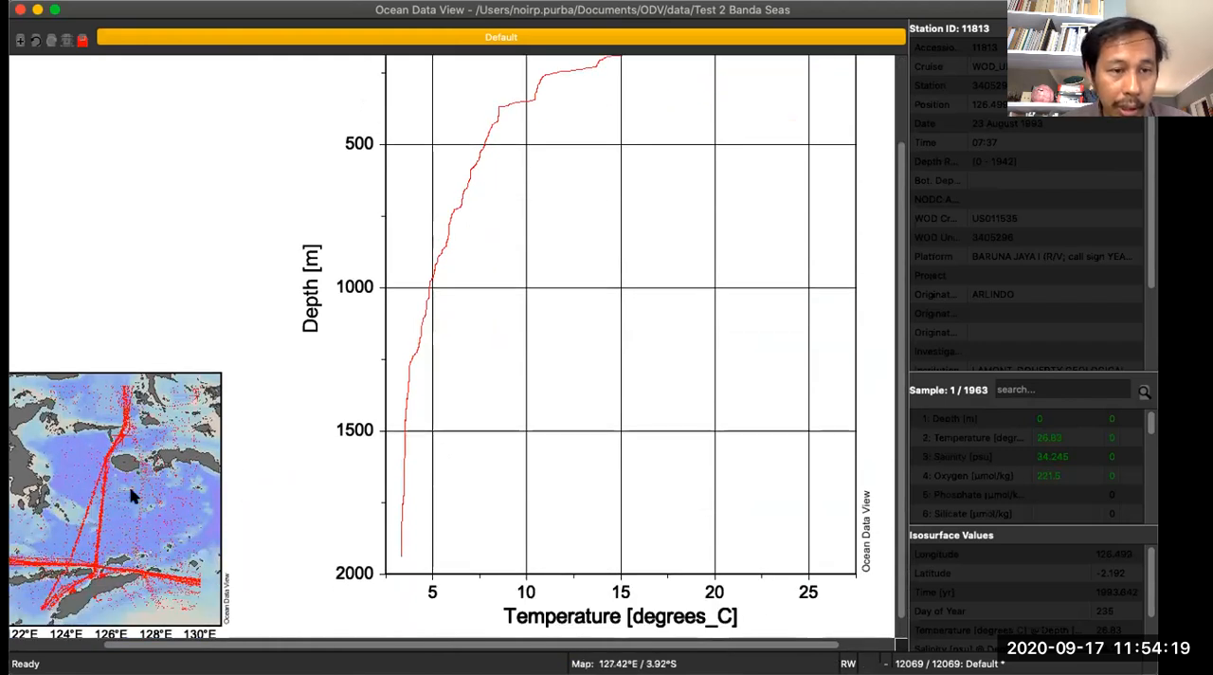
# - Add the station near 128.73°E, 4.81°S to the plot and compare sample values of both profiles around 300 m depth
pyautogui.click(170, 494)
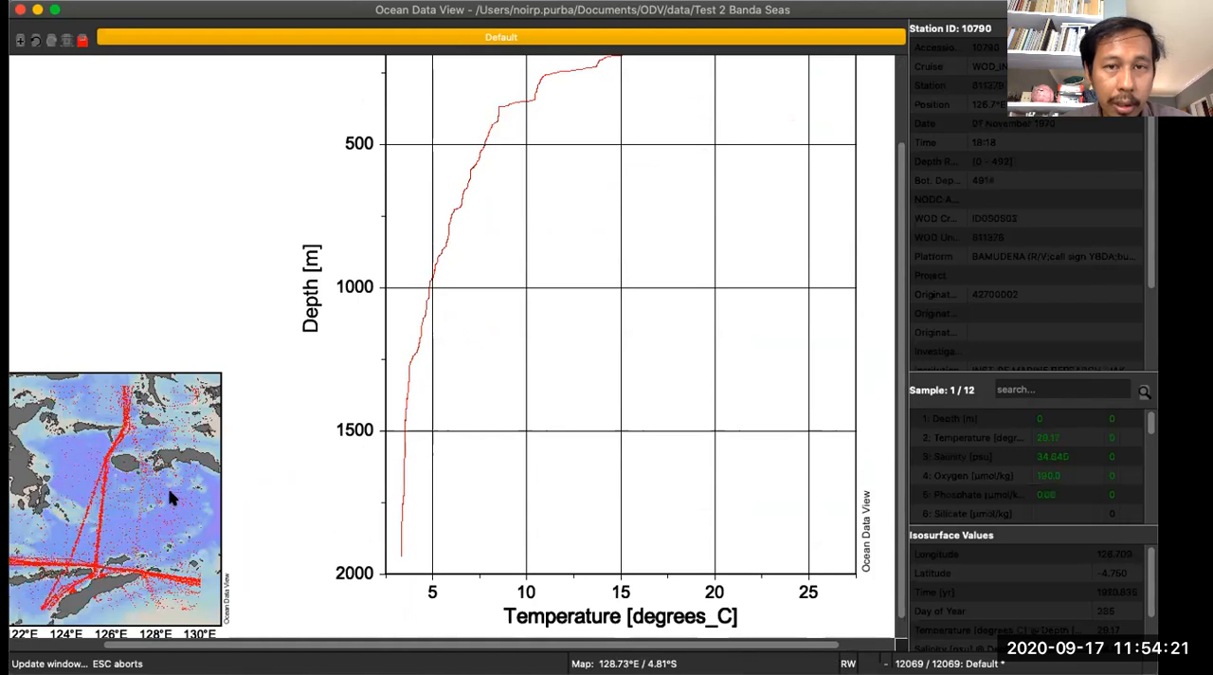
pyautogui.scroll(4, 545, 361)
pyautogui.click(690, 291)
pyautogui.click(592, 218)
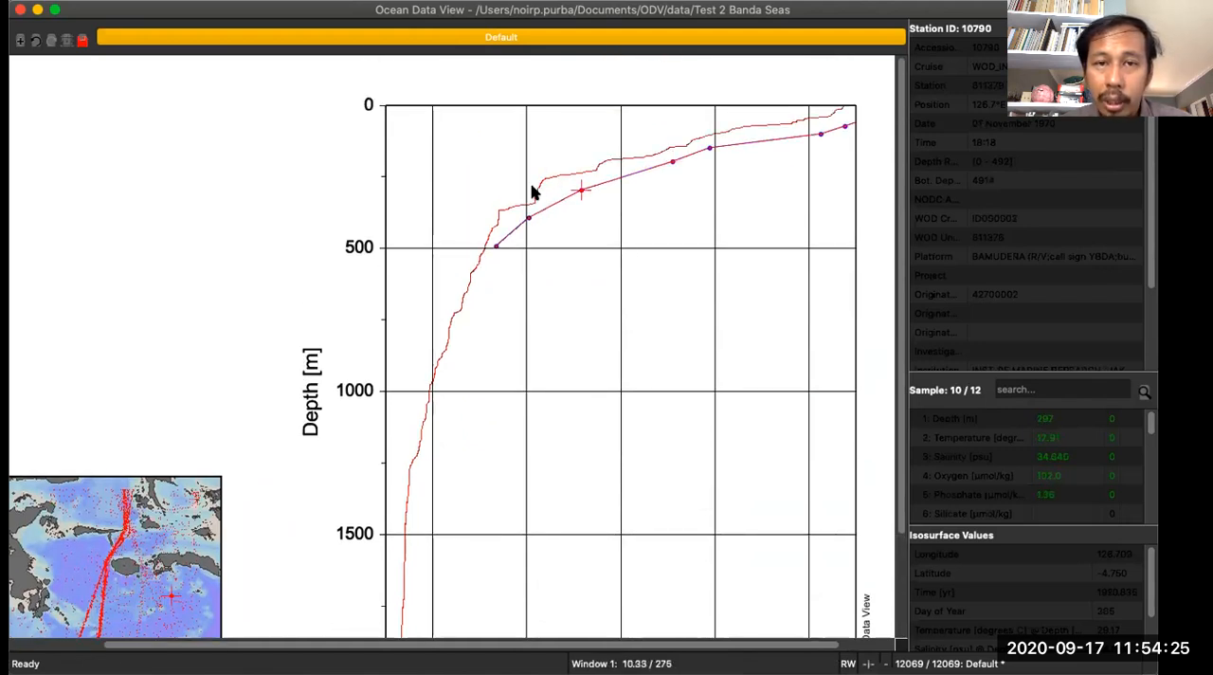
pyautogui.click(536, 193)
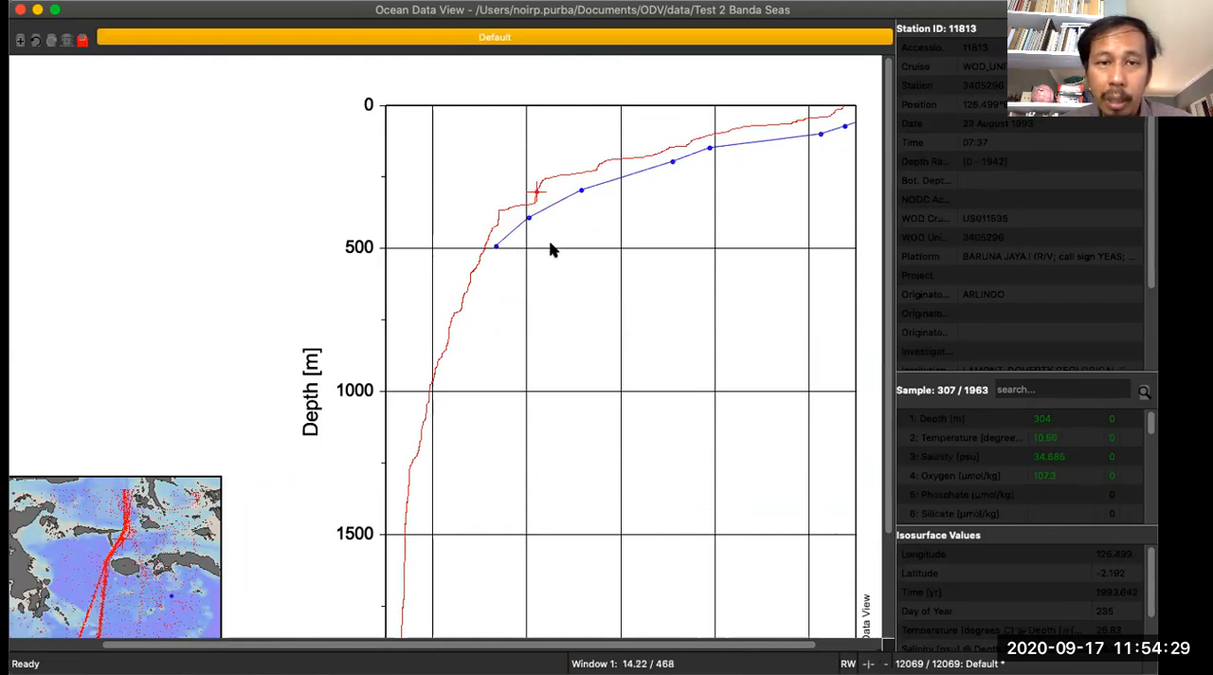
pyautogui.scroll(-2, 197, 483)
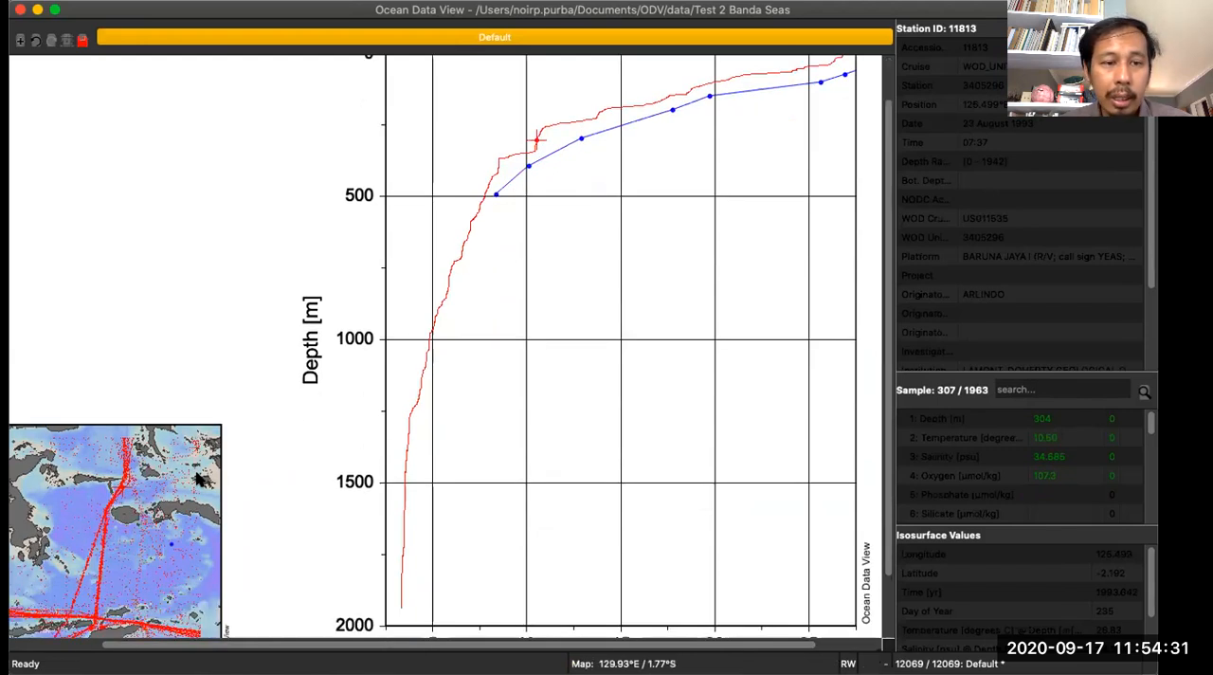
pyautogui.scroll(-3, 198, 479)
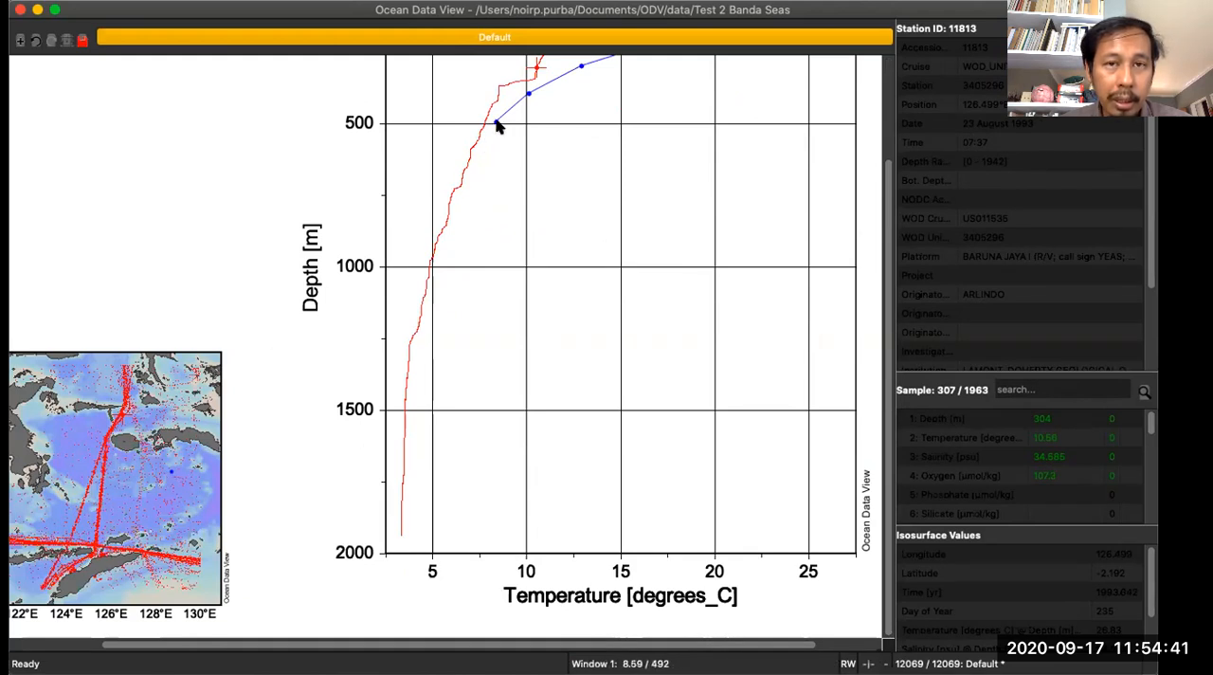
# - Add several stations from the southern ship tracks around 8 to 9°S to the temperature profile plot
pyautogui.click(82, 550)
pyautogui.click(142, 556)
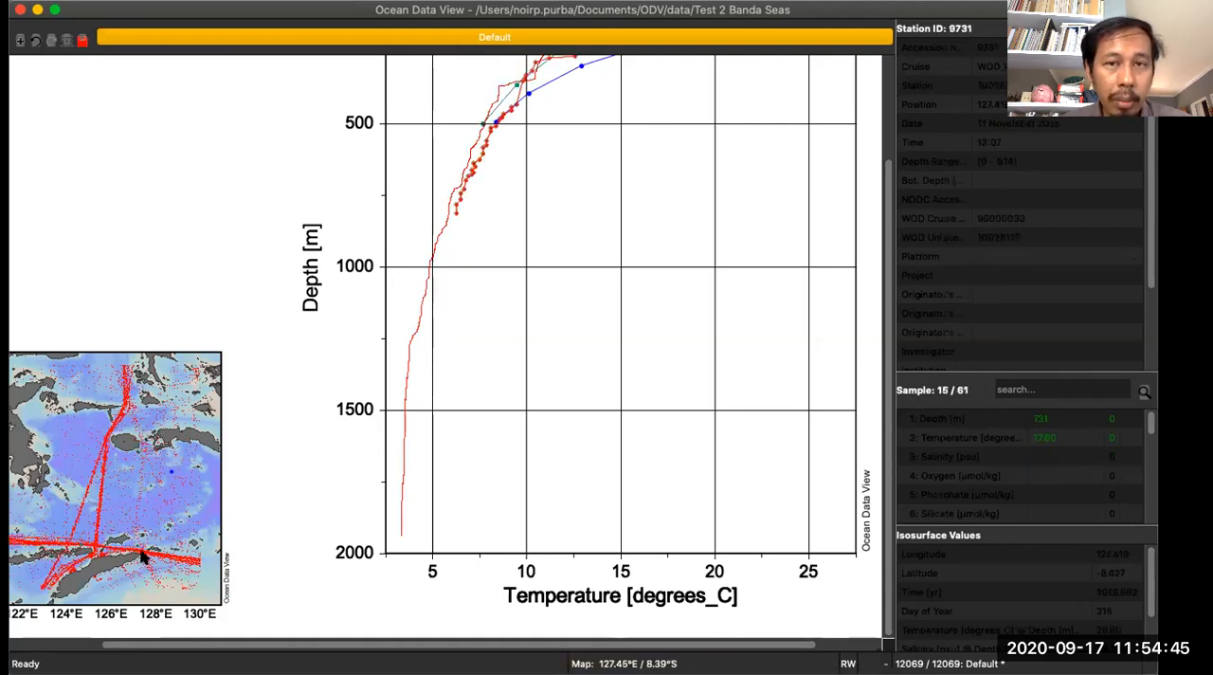
pyautogui.click(184, 563)
pyautogui.click(27, 547)
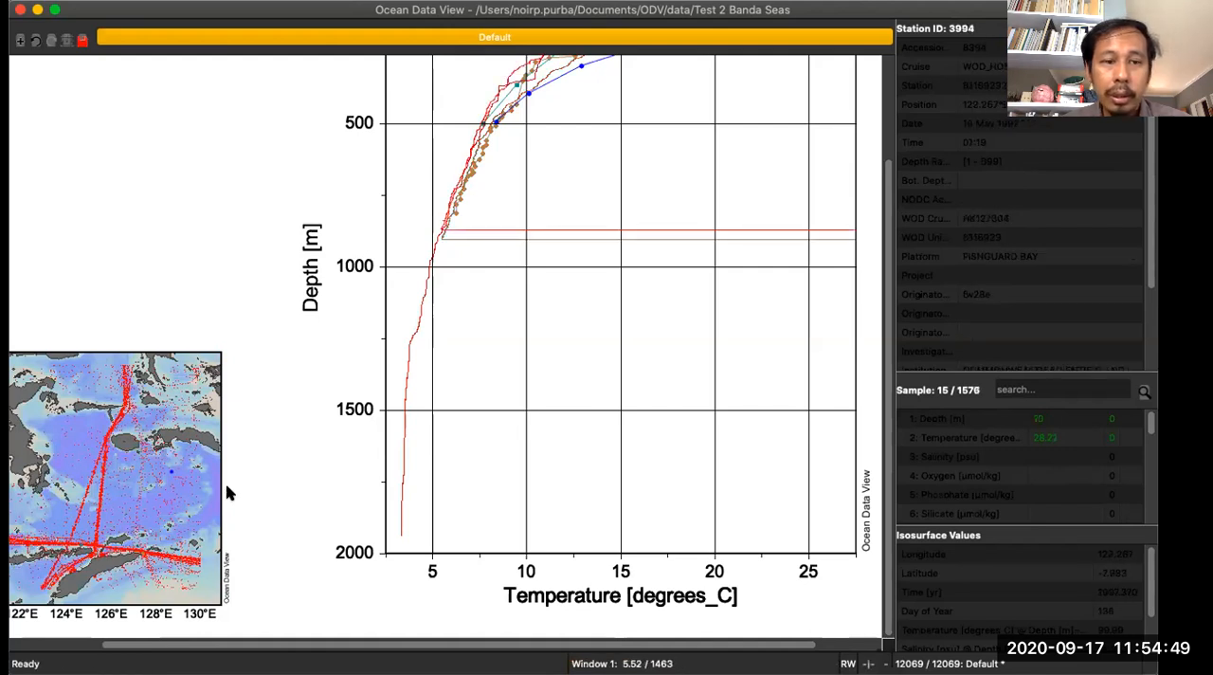
pyautogui.click(69, 567)
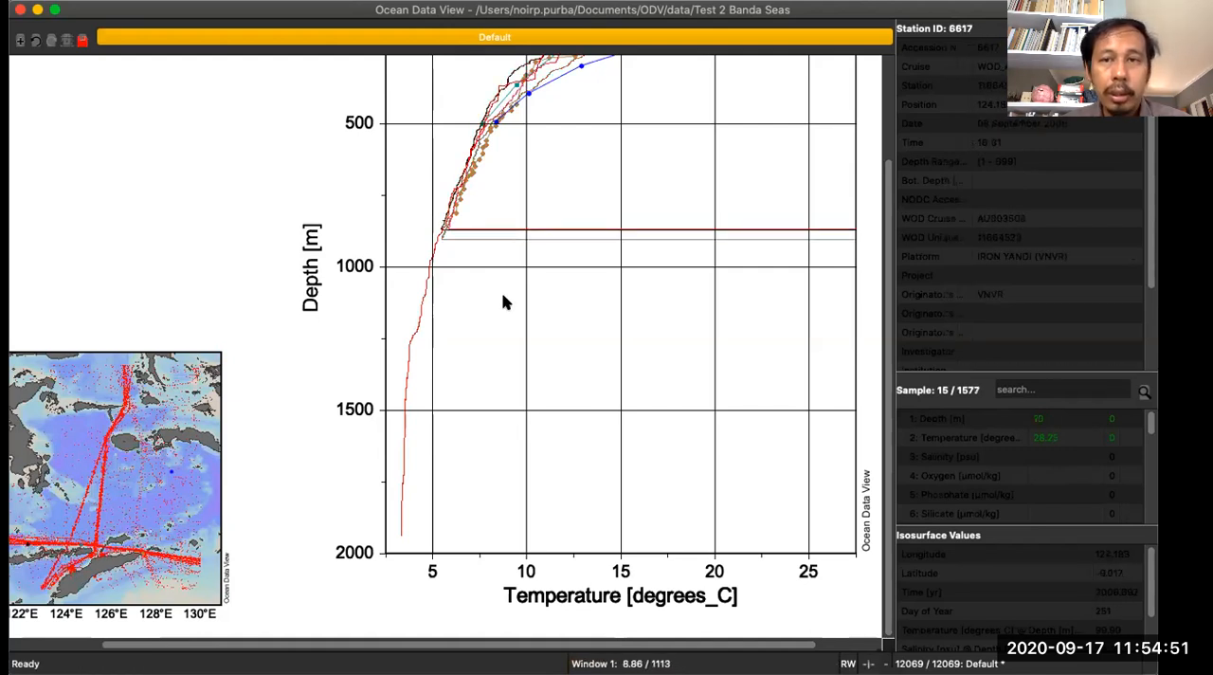
pyautogui.scroll(3, 504, 299)
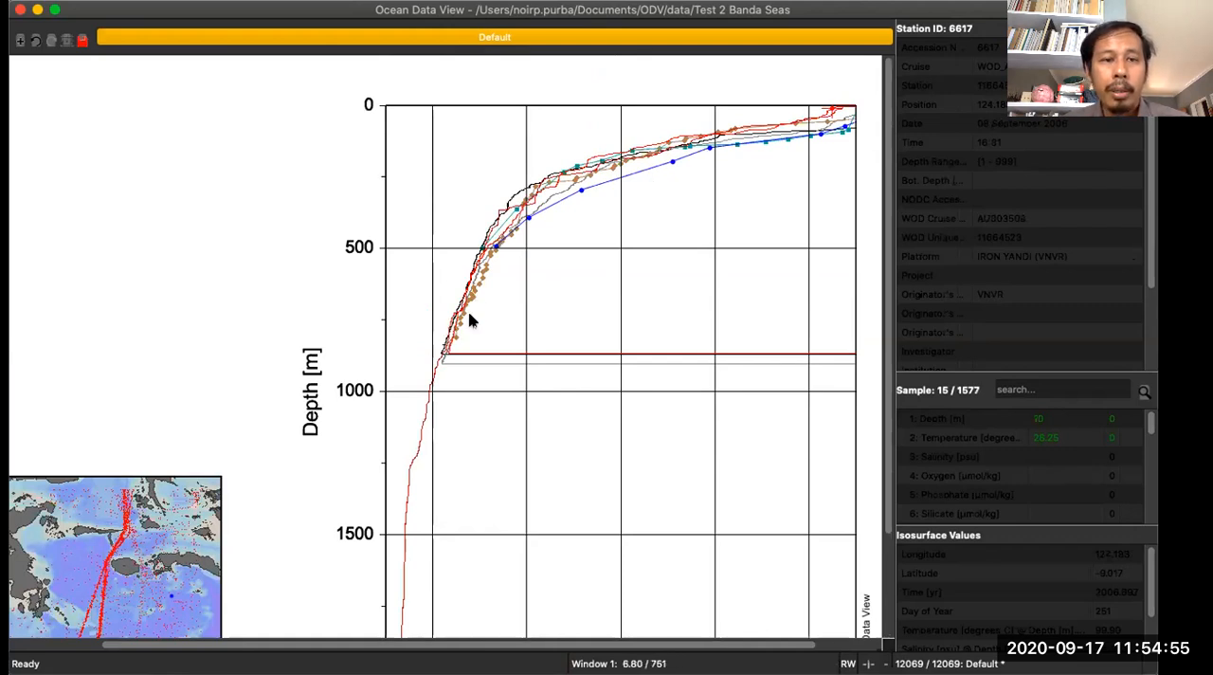
# - Apply the 2 STATION Windows layout template and examine the salinity and temperature profiles over their full depth
pyautogui.rightClick(277, 211)
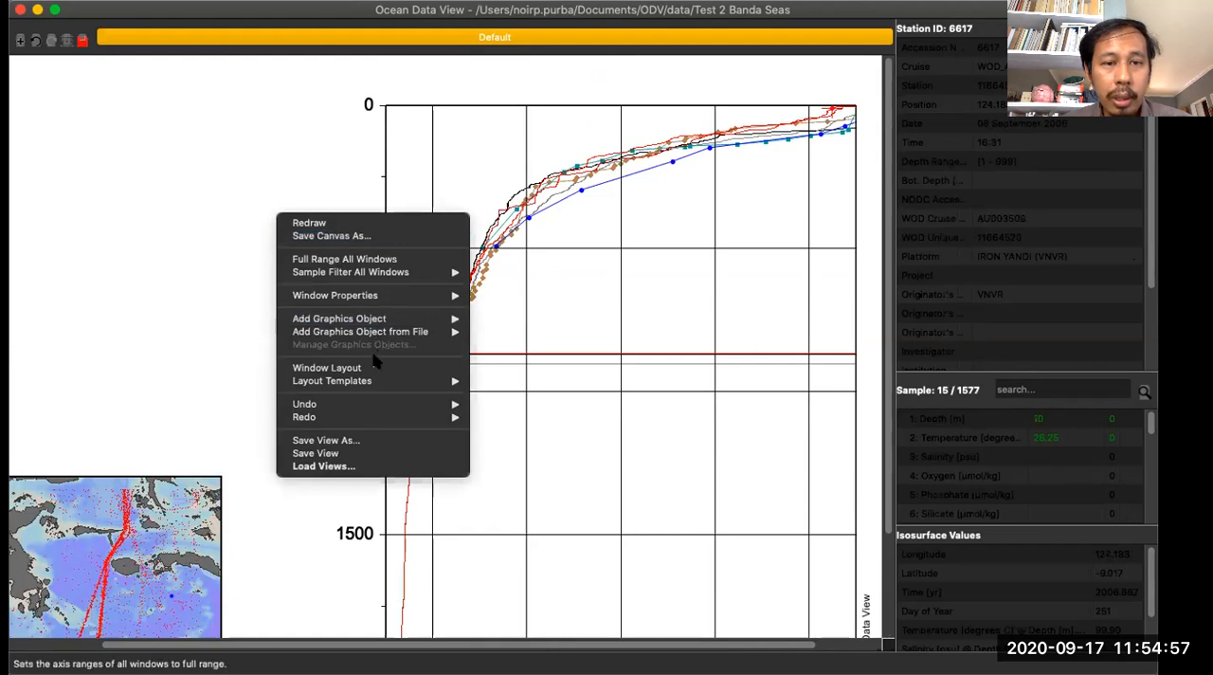
pyautogui.click(218, 190)
pyautogui.rightClick(205, 173)
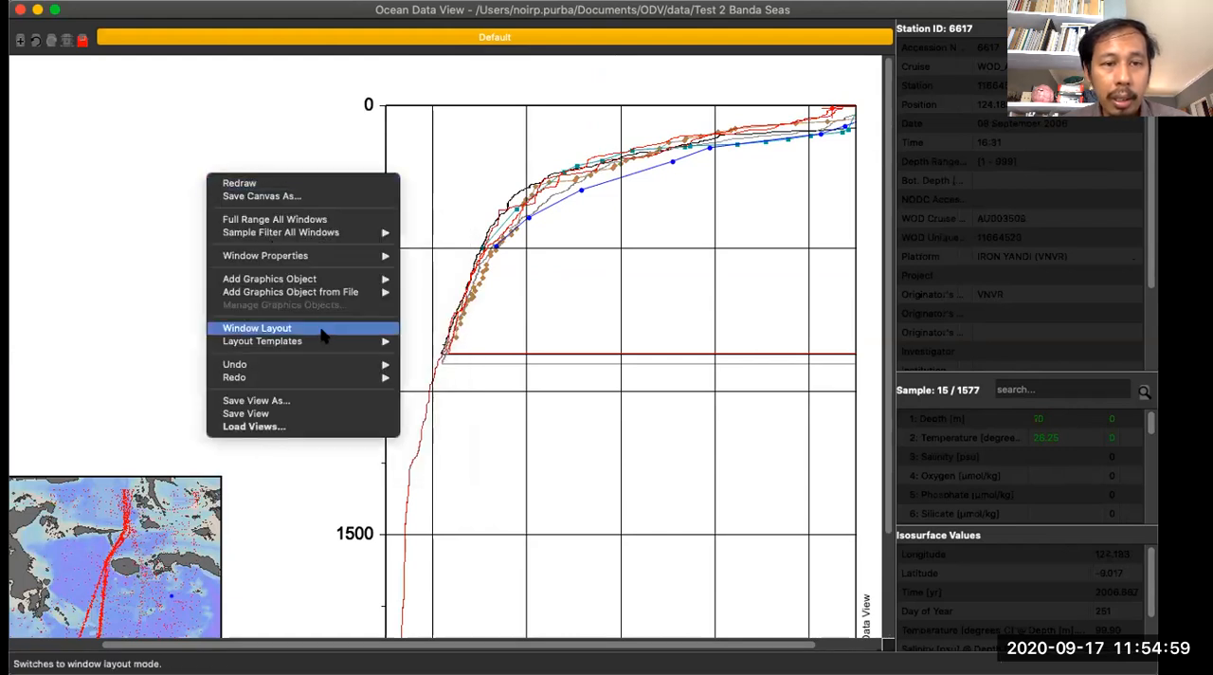
pyautogui.moveTo(322, 343)
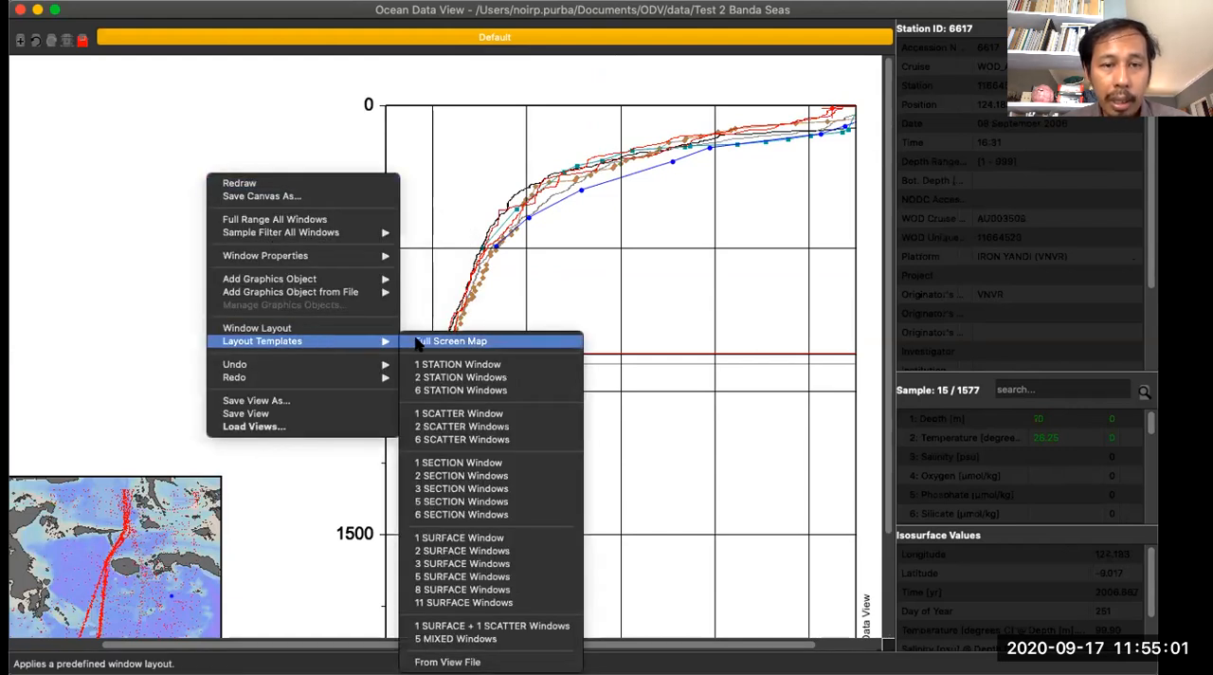
pyautogui.click(427, 376)
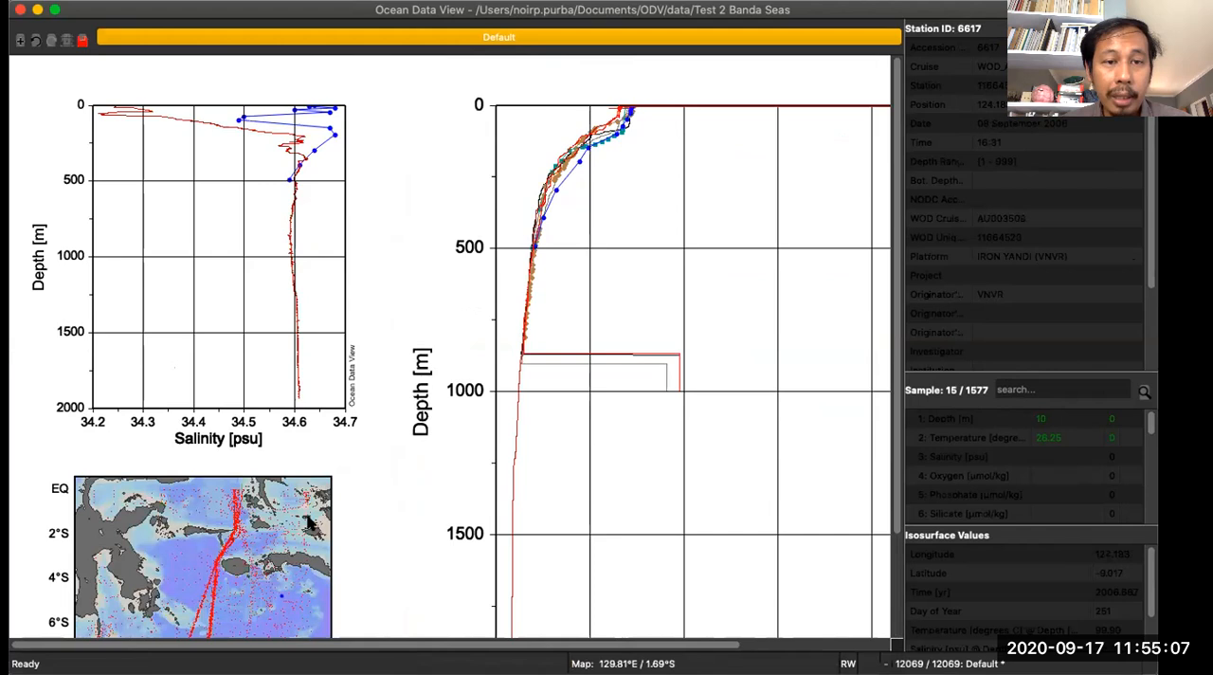
pyautogui.scroll(-5, 370, 434)
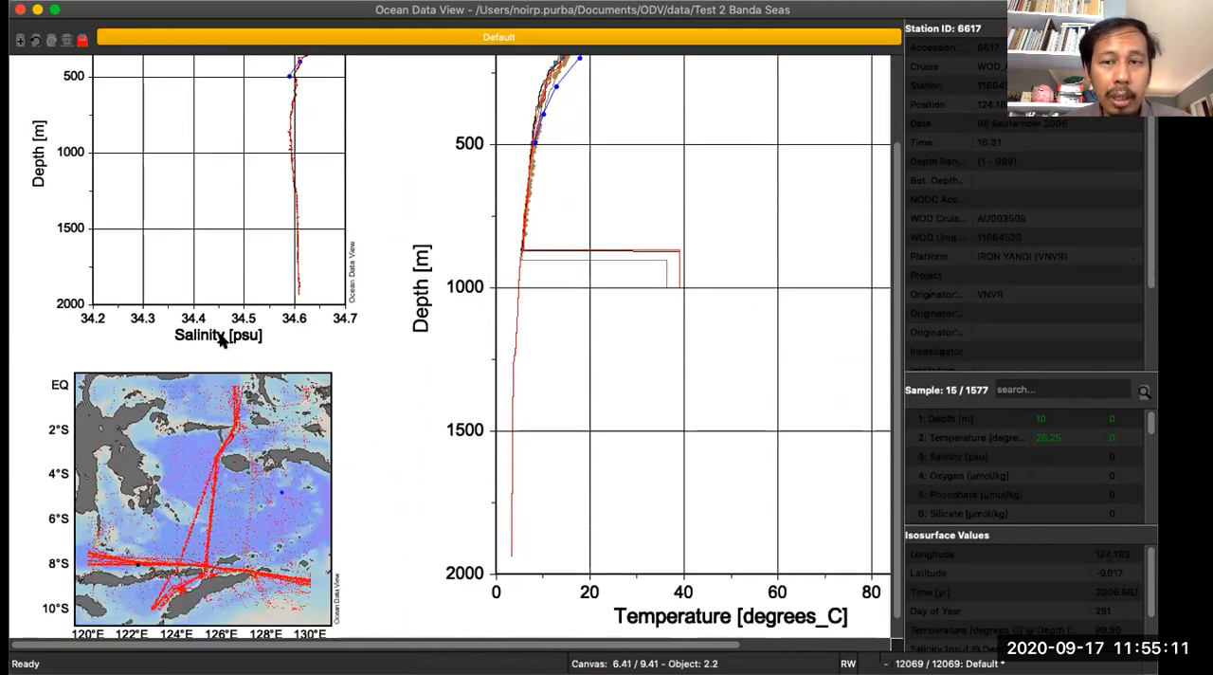
pyautogui.scroll(-1, 642, 536)
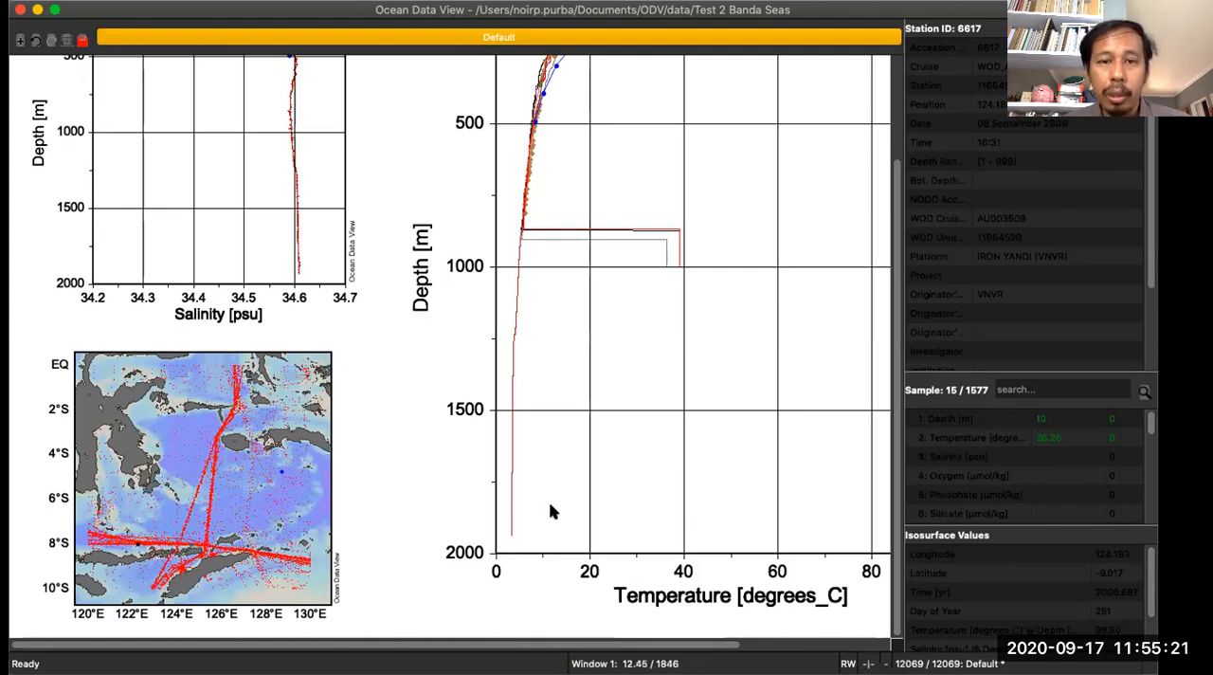
pyautogui.scroll(5, 498, 442)
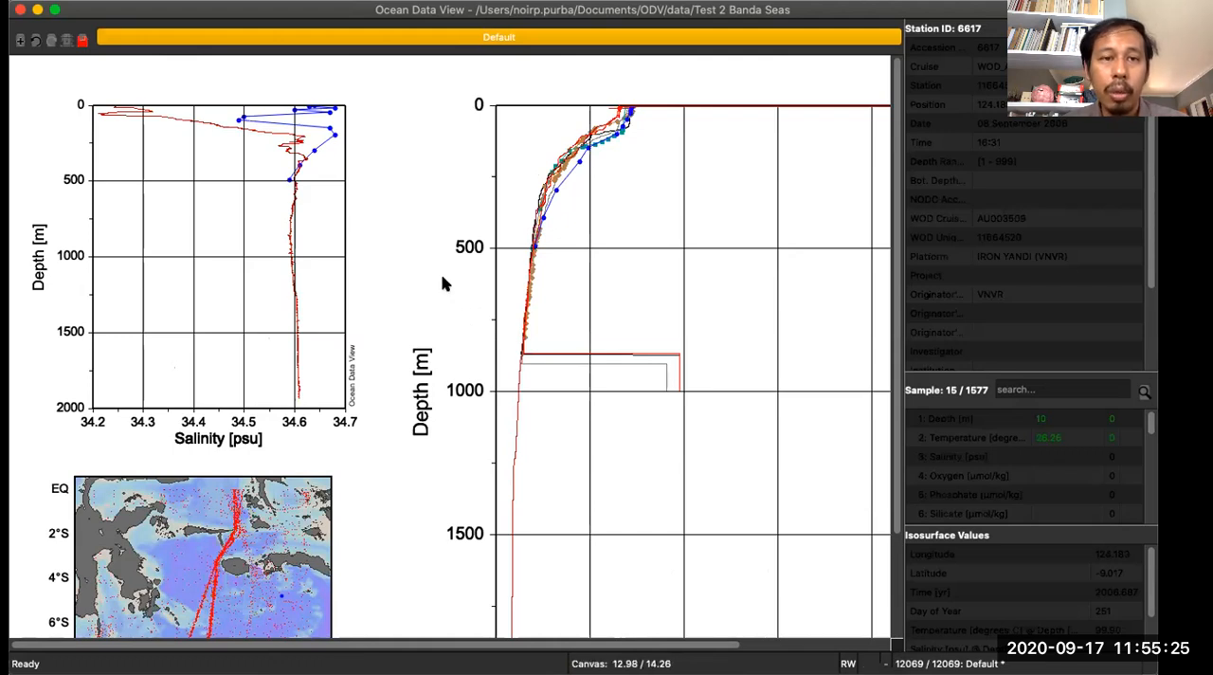
pyautogui.rightClick(408, 168)
pyautogui.moveTo(509, 332)
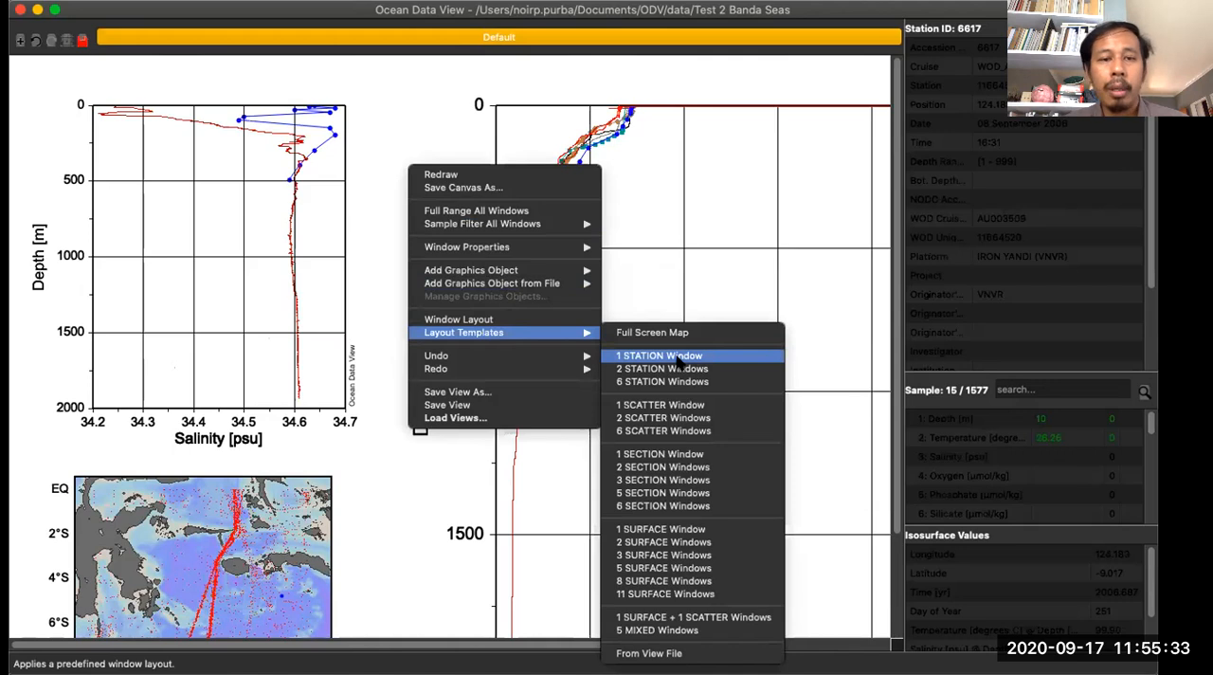
pyautogui.click(426, 108)
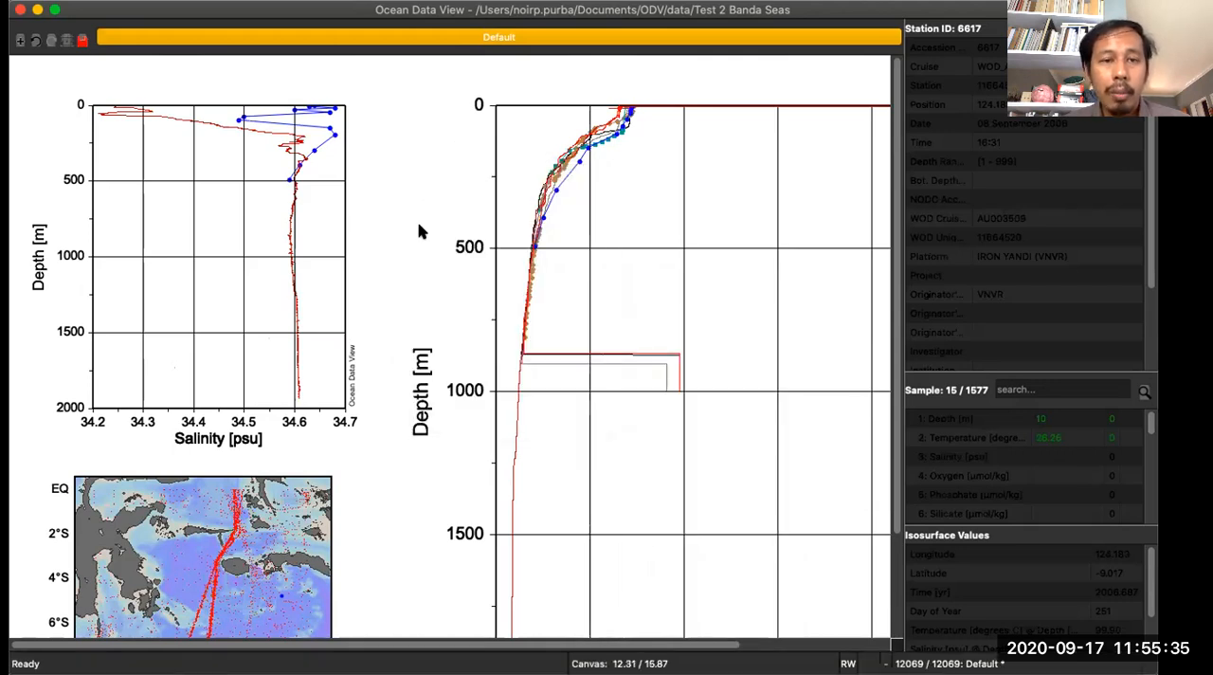
# - Apply the 1 SCATTER Window layout template to plot temperature against depth for all stations
pyautogui.scroll(-3, 421, 232)
pyautogui.rightClick(393, 160)
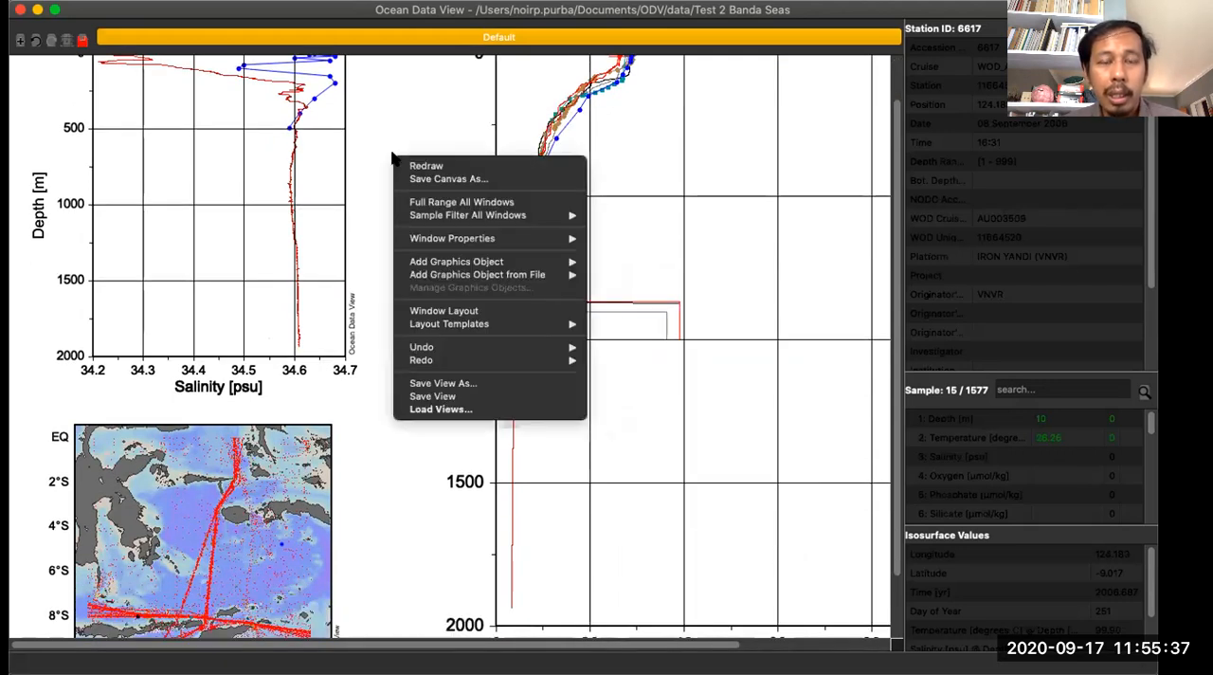
pyautogui.moveTo(531, 324)
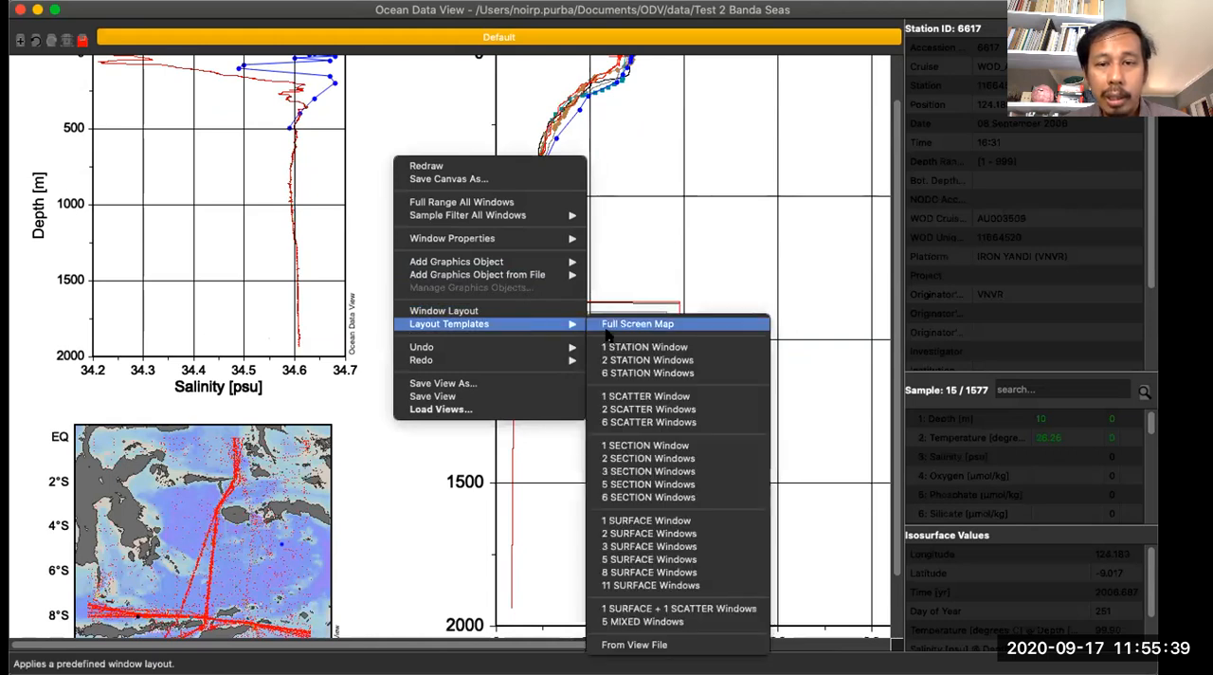
pyautogui.click(623, 396)
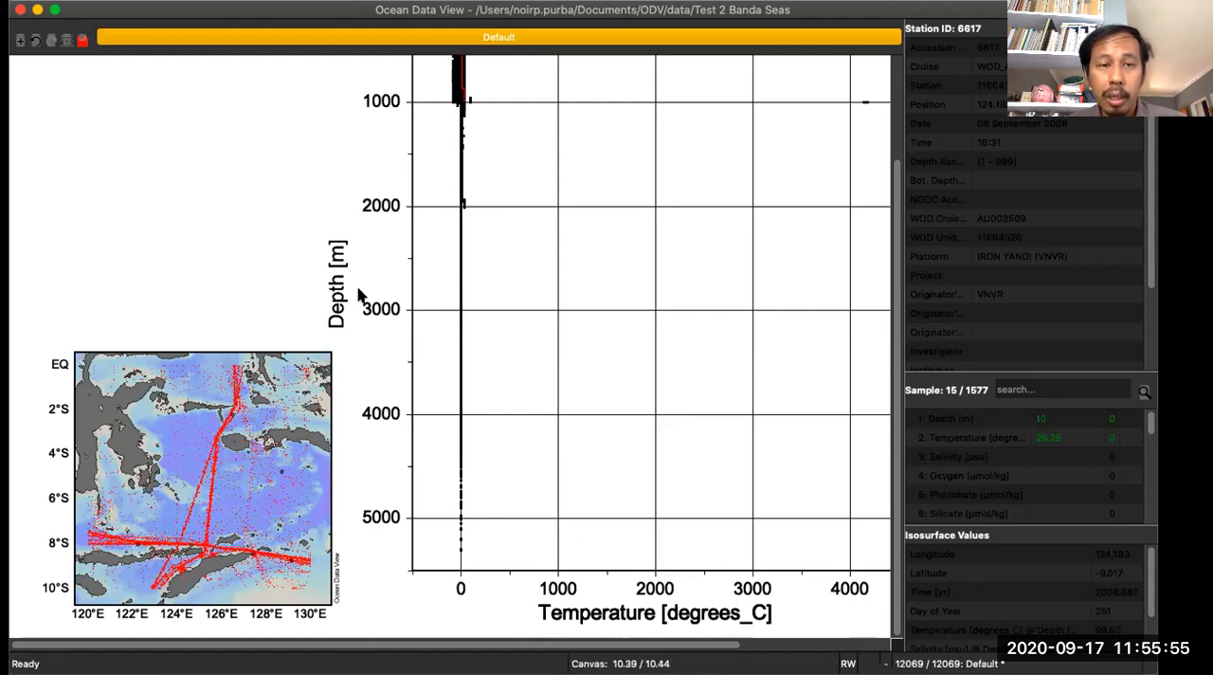
# - Zoom the scatter plot's temperature axis to a range of about -500 to 770 °C, keeping the full depth range
pyautogui.scroll(5, 561, 287)
pyautogui.moveTo(531, 647); pyautogui.dragTo(617, 645)
pyautogui.rightClick(474, 199)
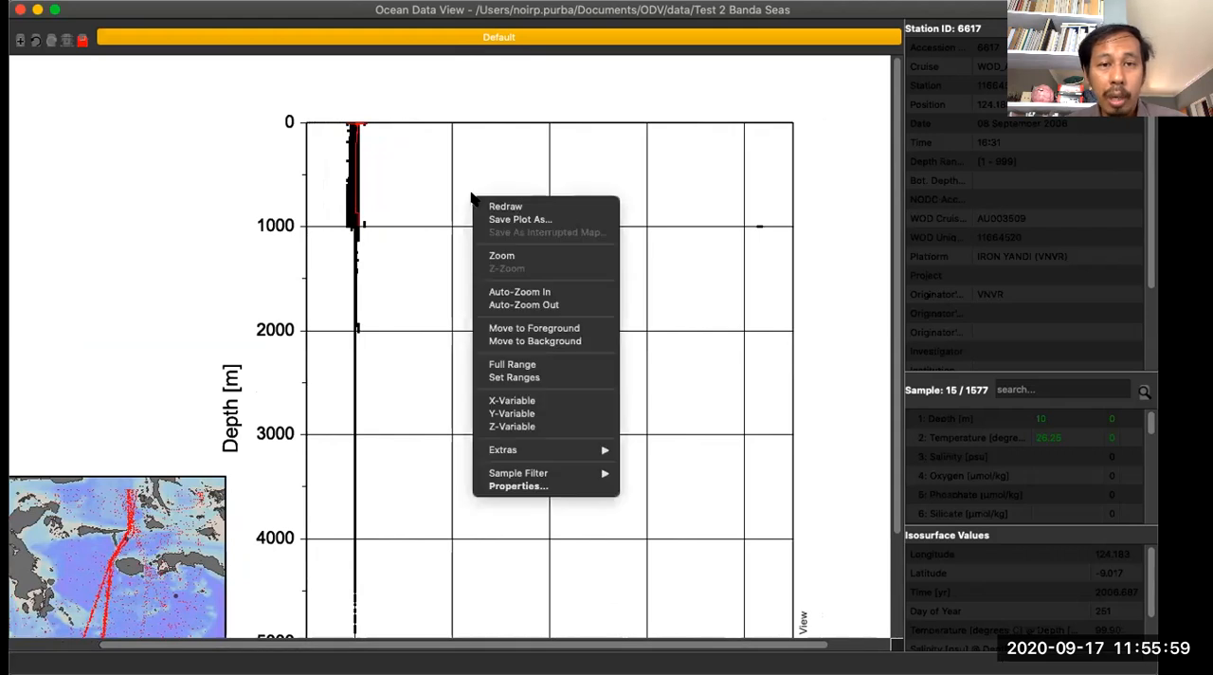
pyautogui.click(501, 255)
pyautogui.moveTo(761, 404); pyautogui.dragTo(427, 369)
pyautogui.press('Return')
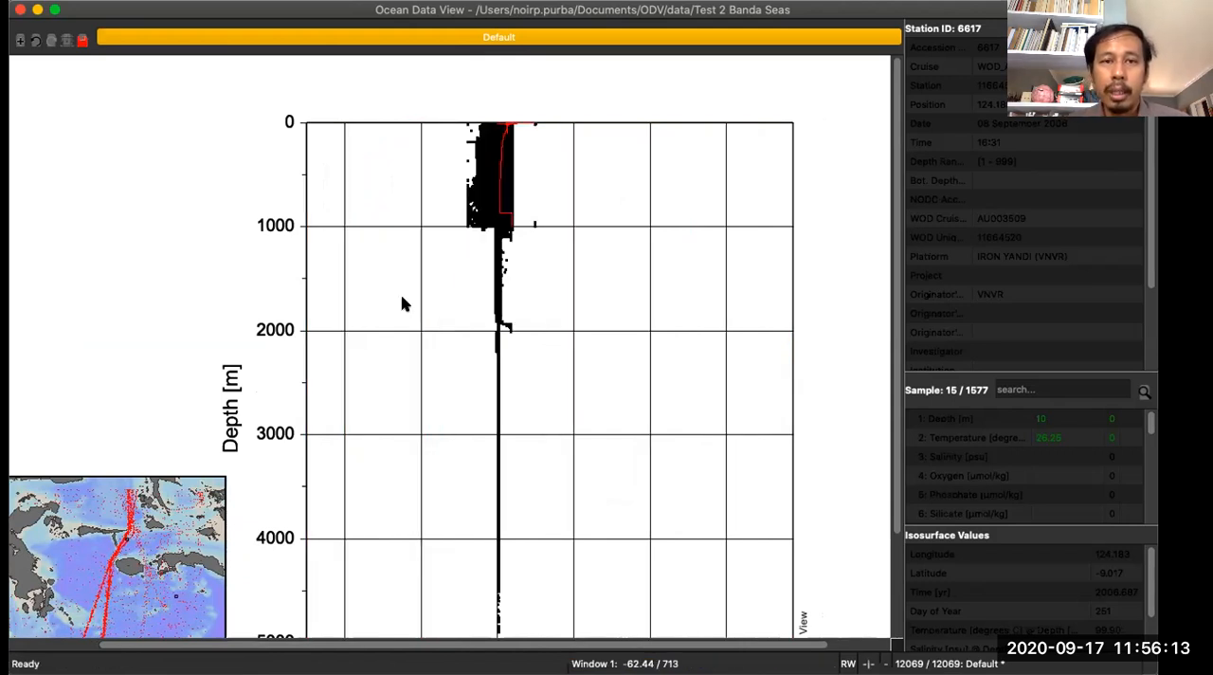
pyautogui.scroll(-3, 604, 268)
pyautogui.scroll(3, 604, 268)
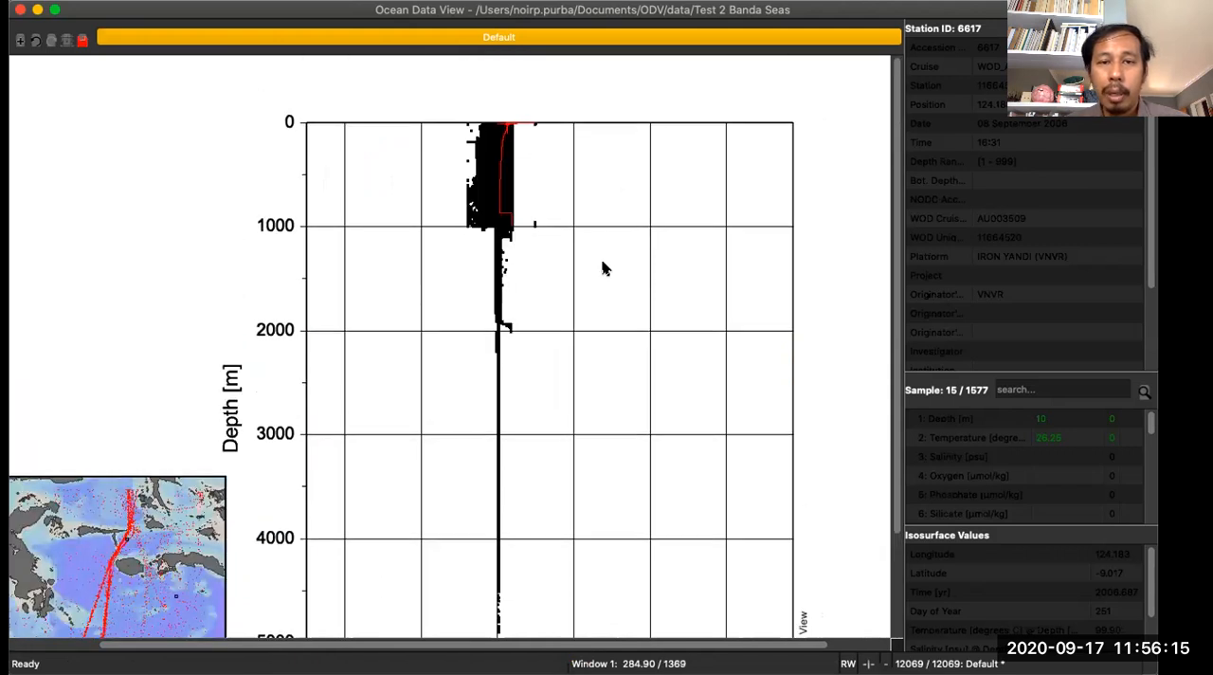
# - Zoom the scatter plot to temperatures of about -146 to 197 °C and depths of 0 to about 1186 m
pyautogui.rightClick(618, 200)
pyautogui.click(646, 259)
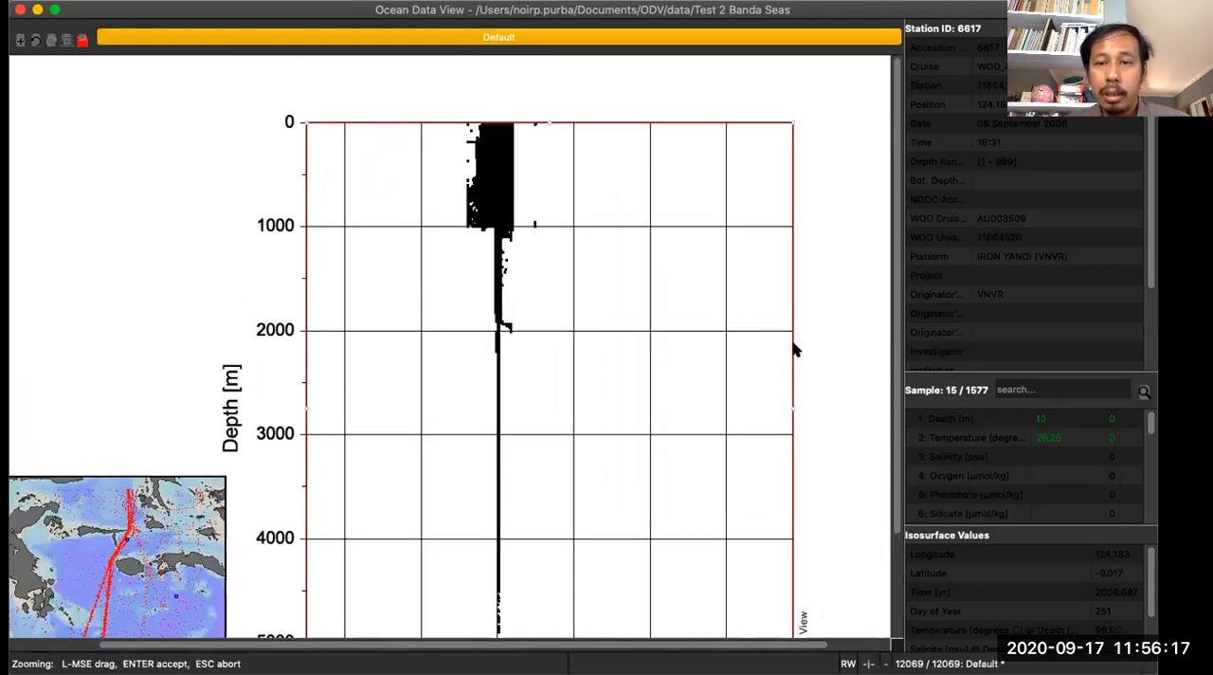
pyautogui.moveTo(792, 376); pyautogui.dragTo(574, 353)
pyautogui.moveTo(300, 366); pyautogui.dragTo(443, 343)
pyautogui.scroll(-3, 513, 305)
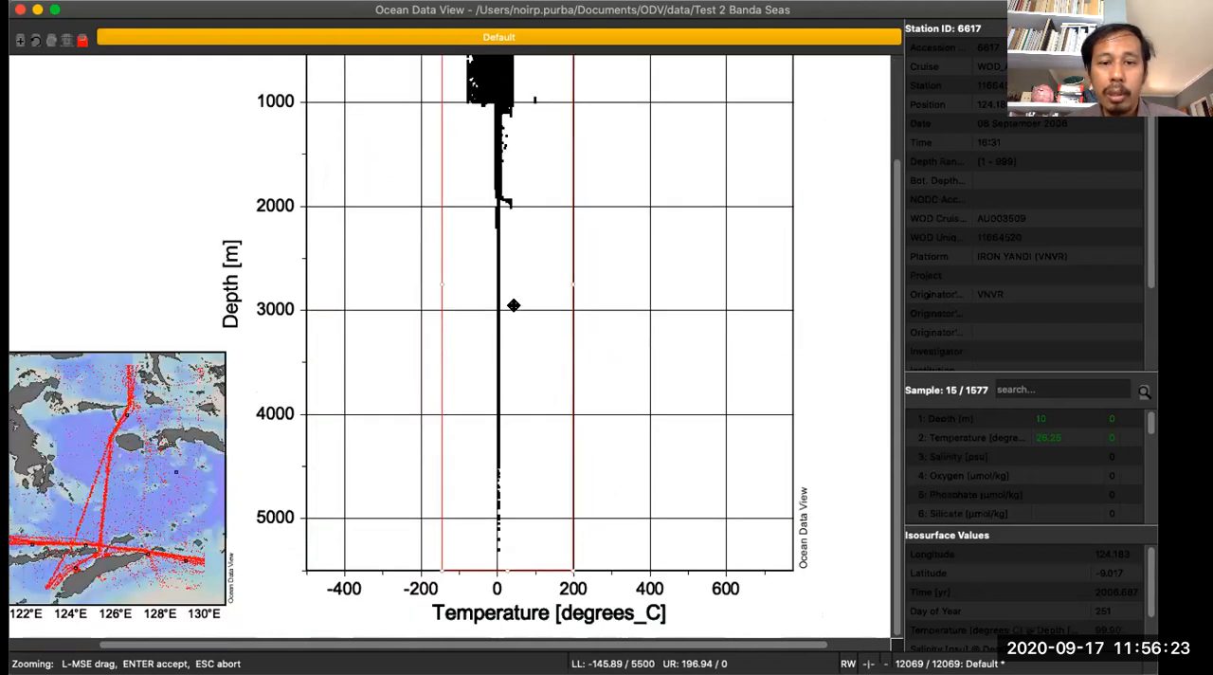
pyautogui.moveTo(502, 570); pyautogui.dragTo(552, 119)
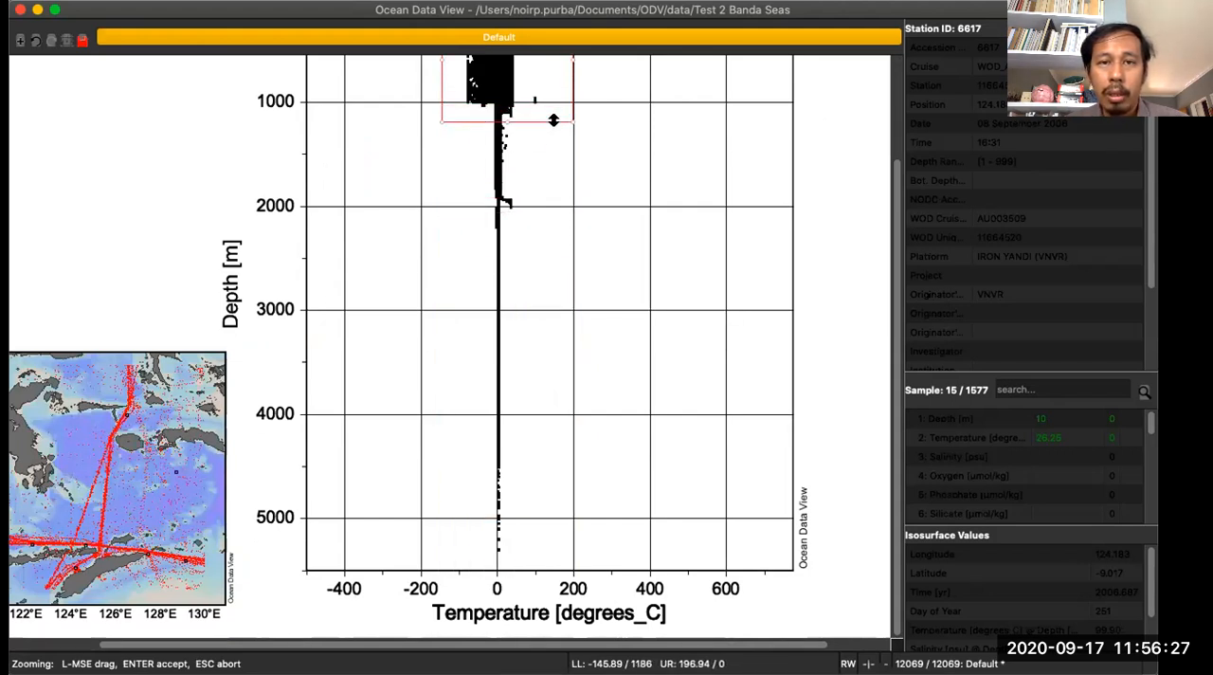
pyautogui.scroll(3, 553, 122)
pyautogui.press('Return')
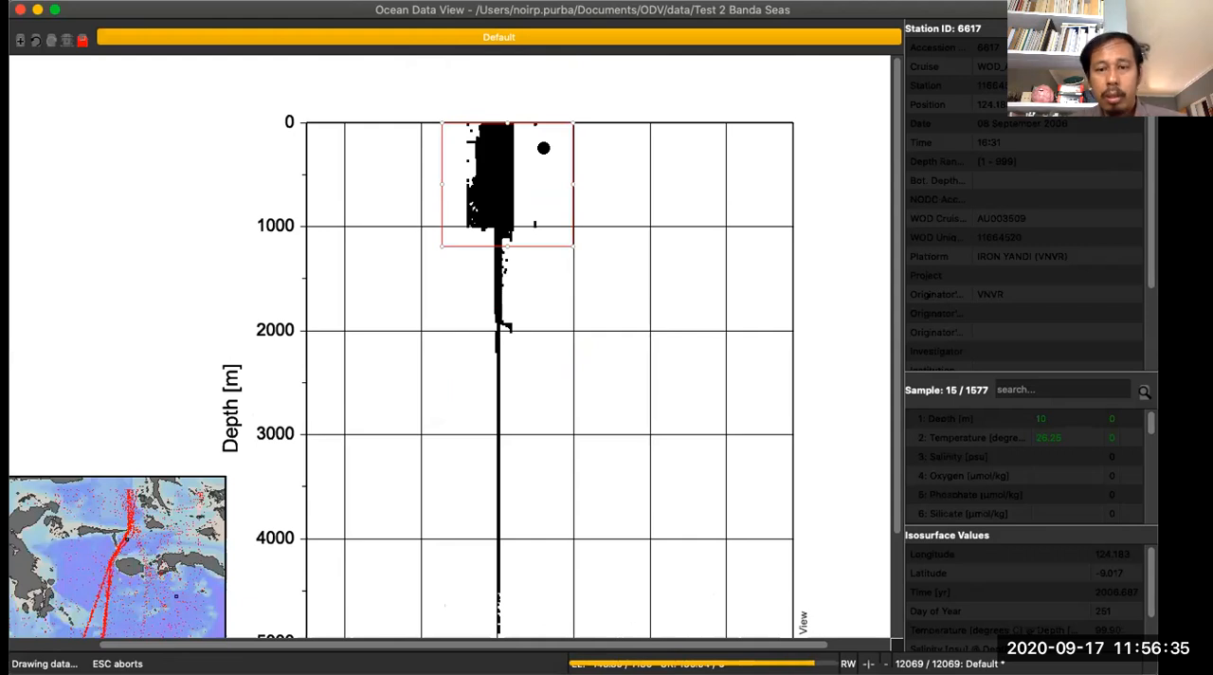
pyautogui.click(731, 314)
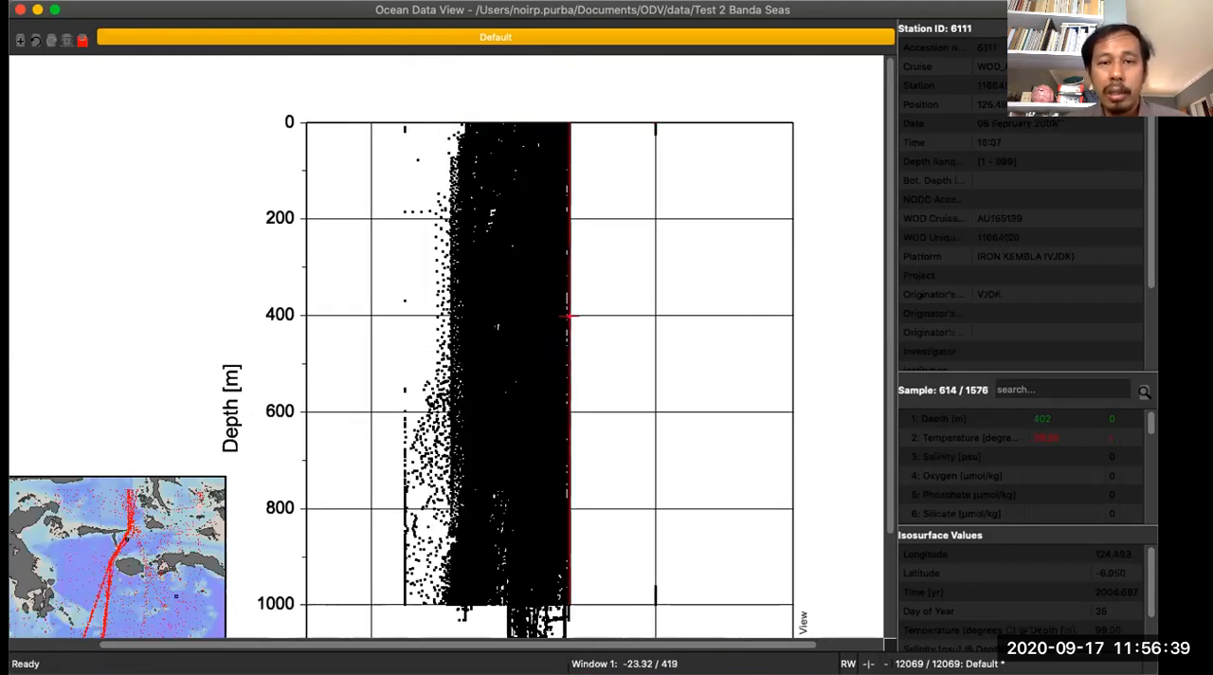
pyautogui.scroll(-3, 578, 319)
pyautogui.scroll(-1, 451, 348)
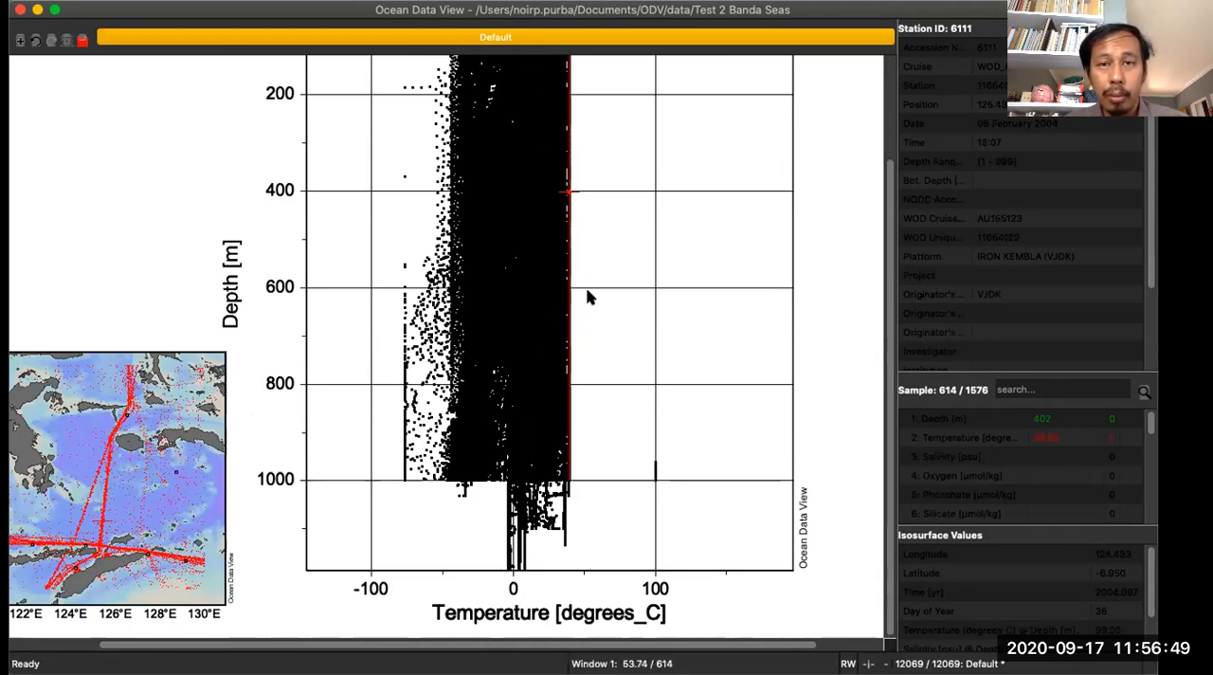
pyautogui.scroll(3, 588, 293)
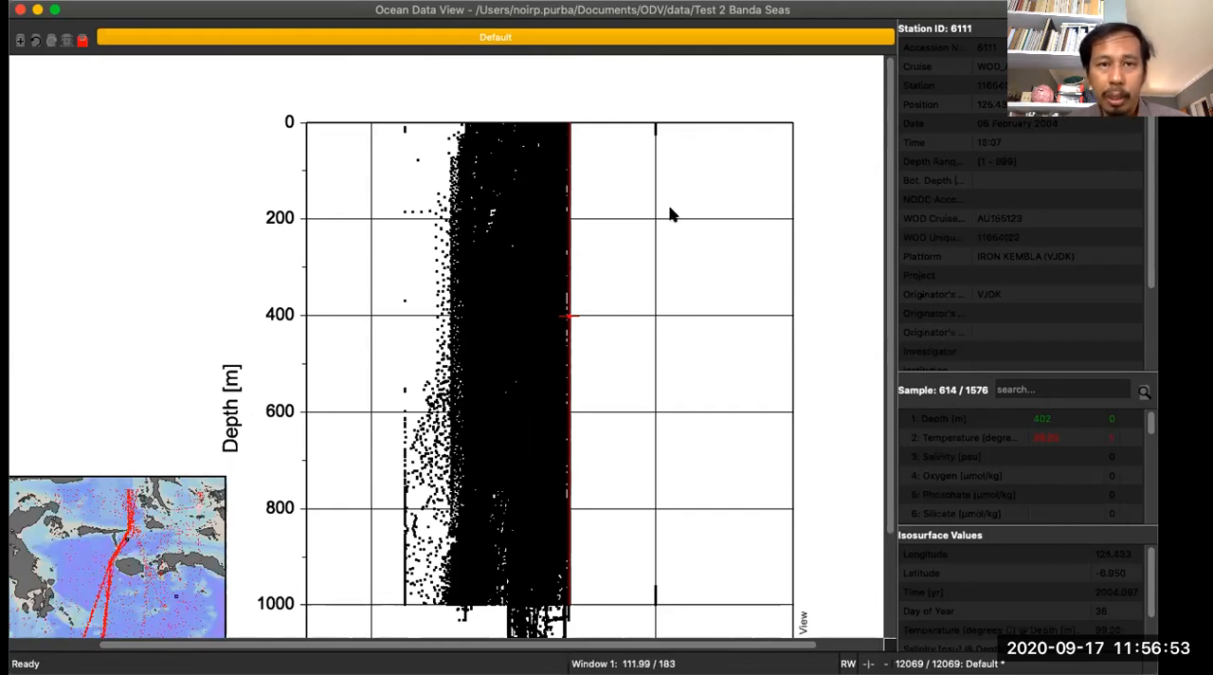
# - Set Salinity [psu] as the scatter plot's Z variable and select a sample near 963 m depth
pyautogui.rightClick(613, 182)
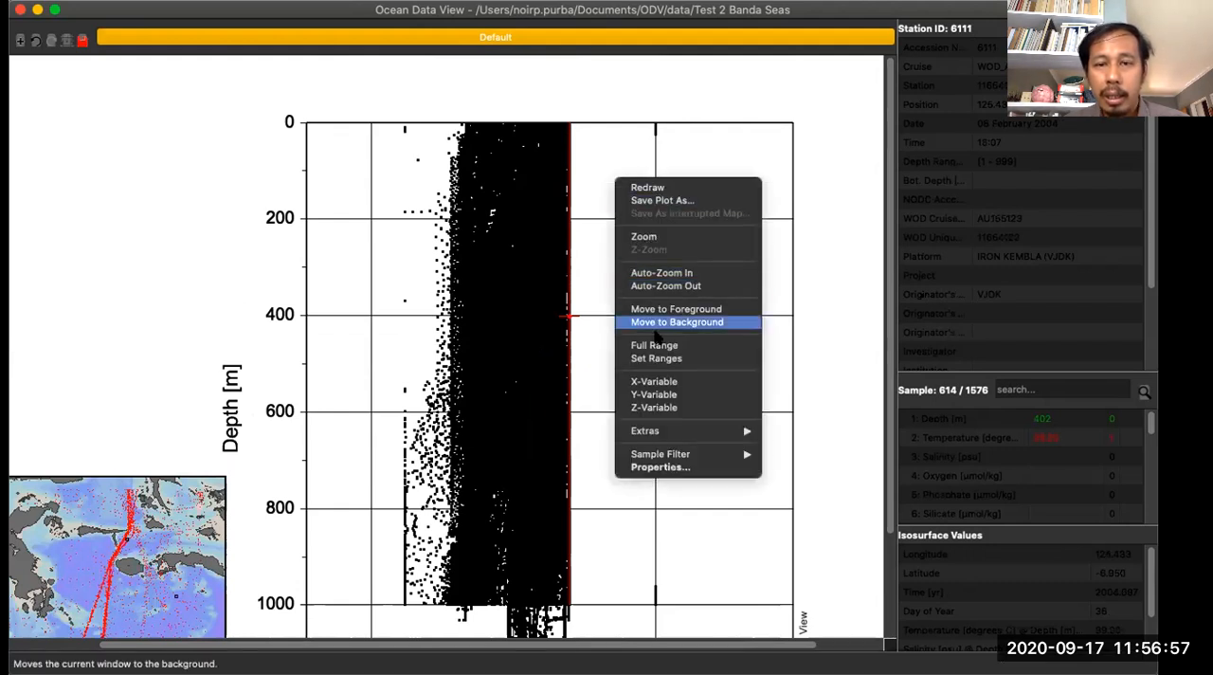
pyautogui.click(667, 405)
pyautogui.click(442, 206)
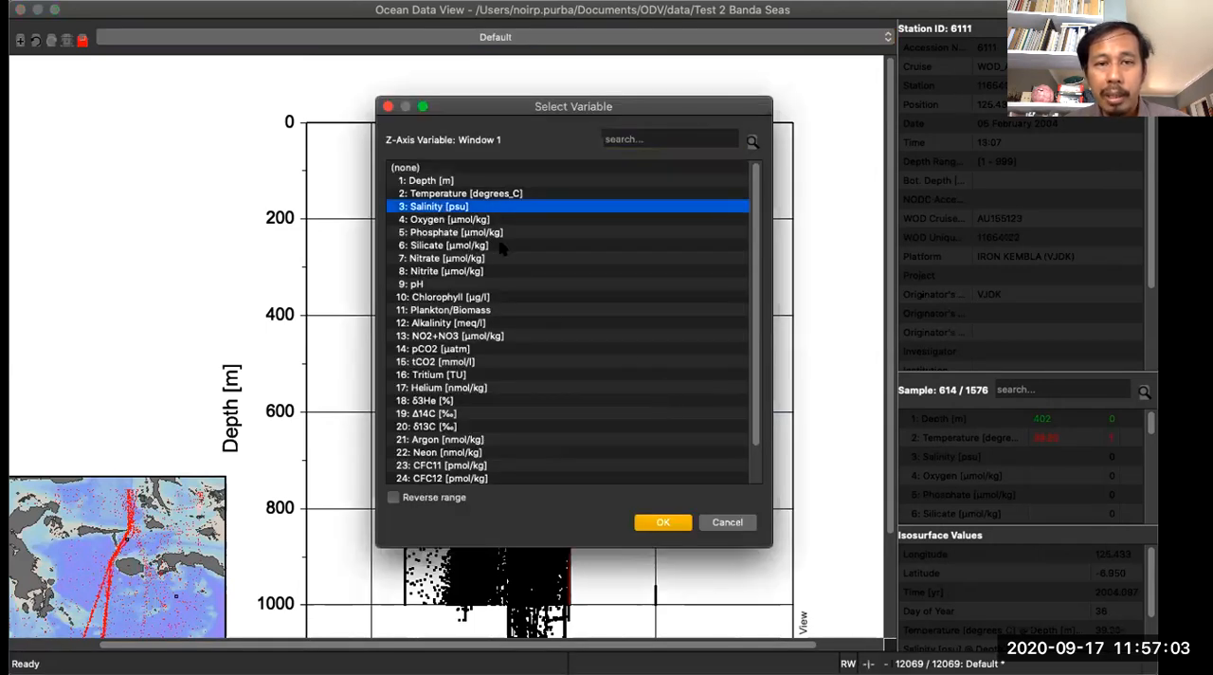
pyautogui.click(666, 522)
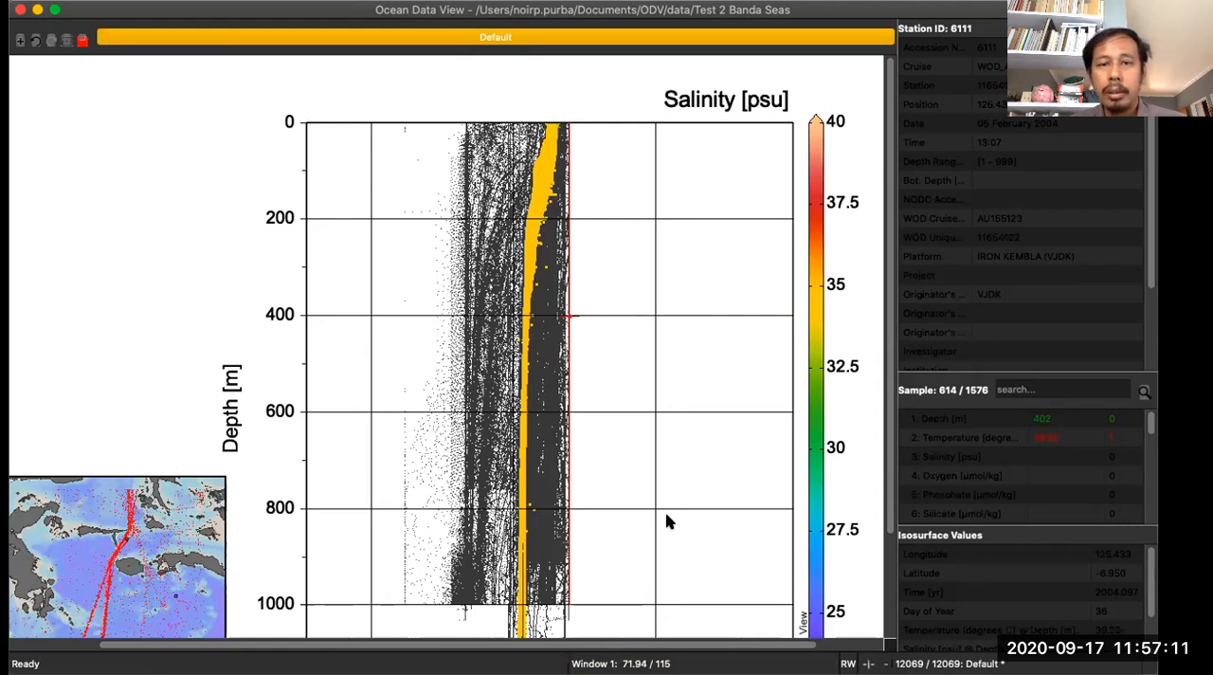
pyautogui.click(668, 521)
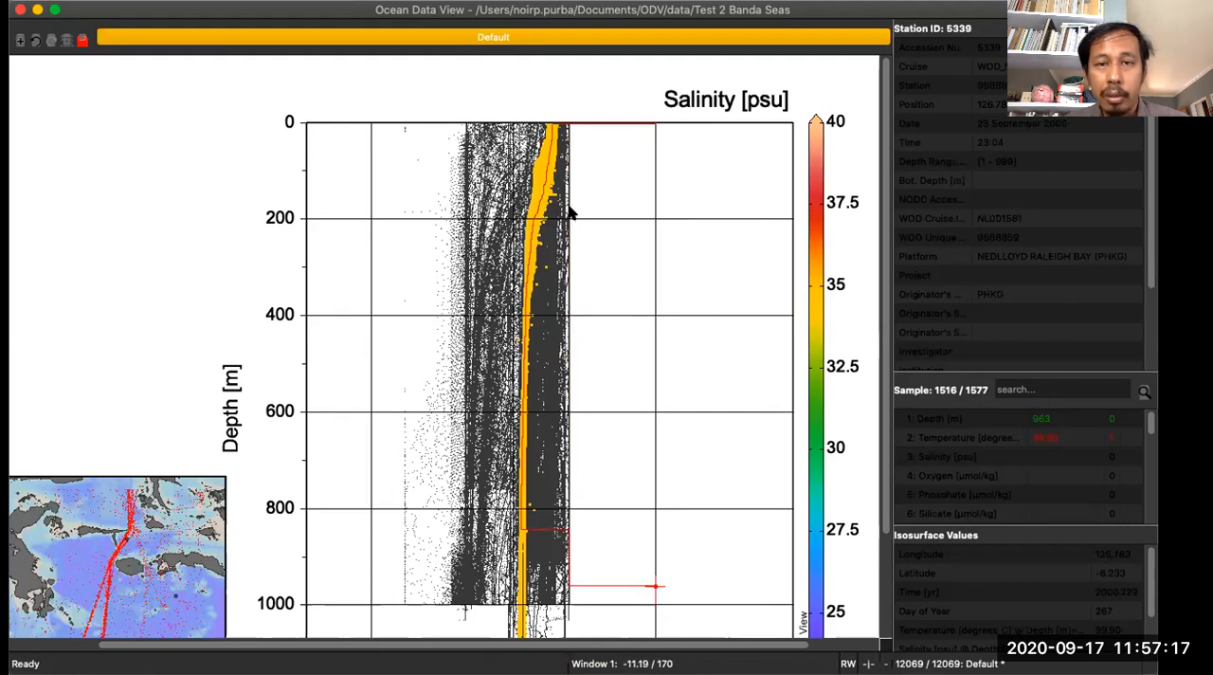
# - Turn off the grid and the data marks in the scatter plot's properties so only the coloured dots are drawn
pyautogui.rightClick(616, 244)
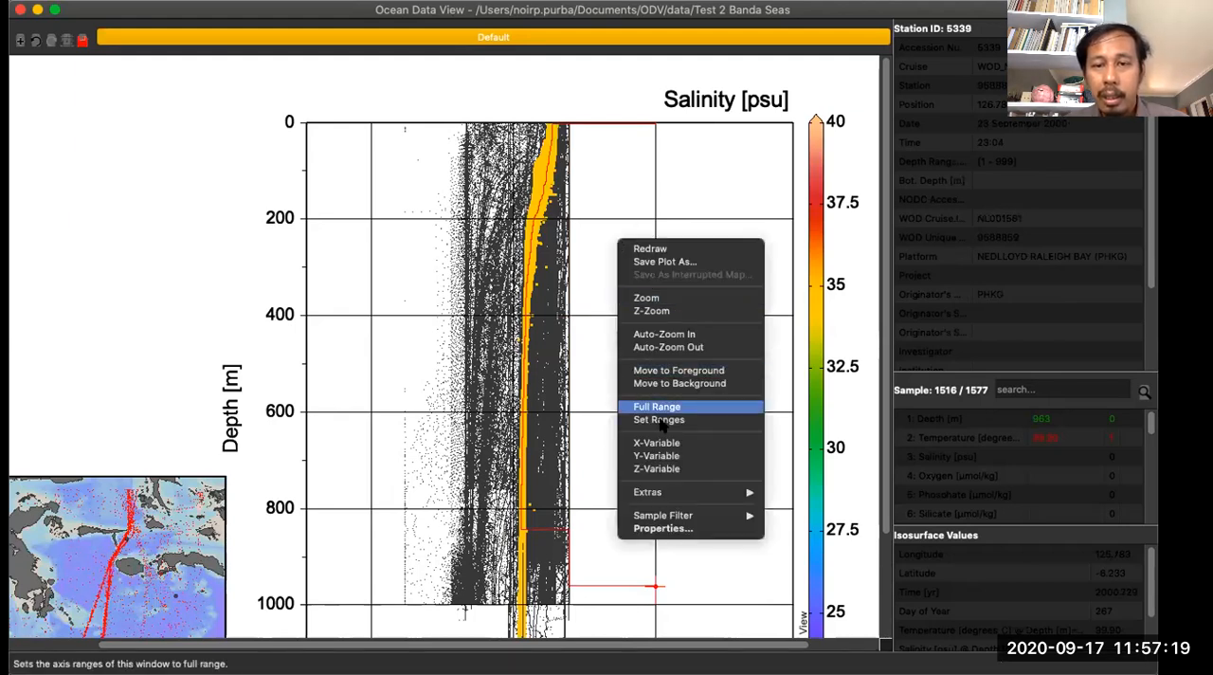
pyautogui.click(664, 528)
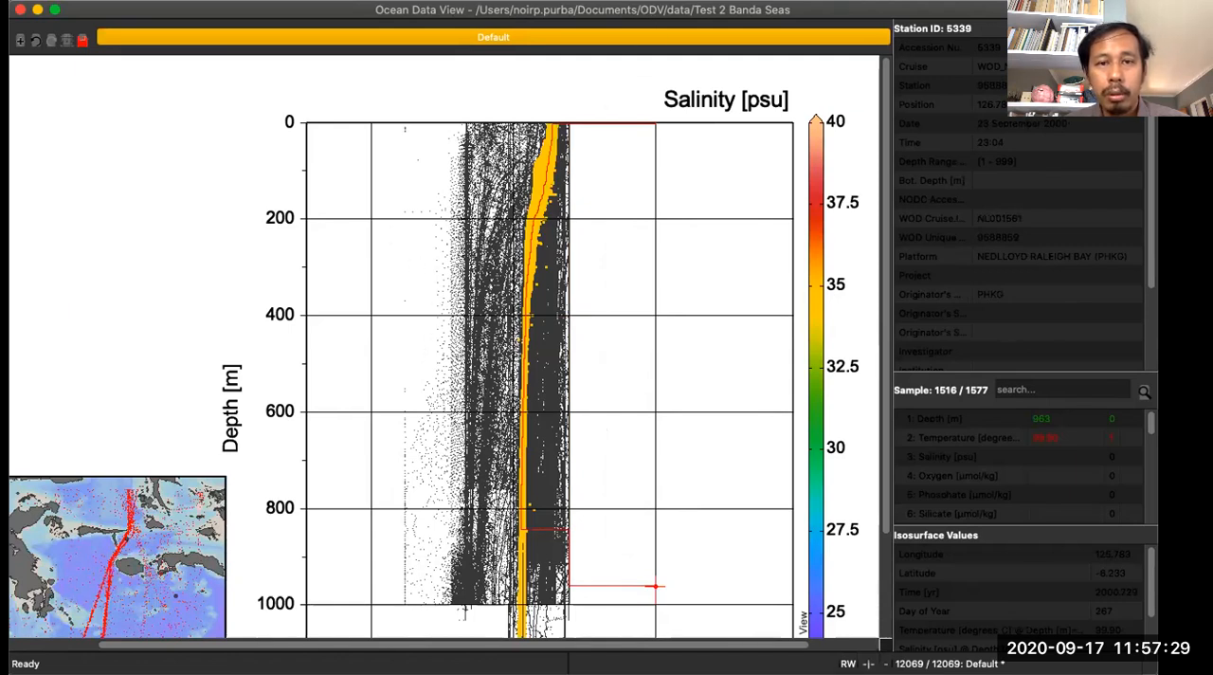
pyautogui.rightClick(625, 206)
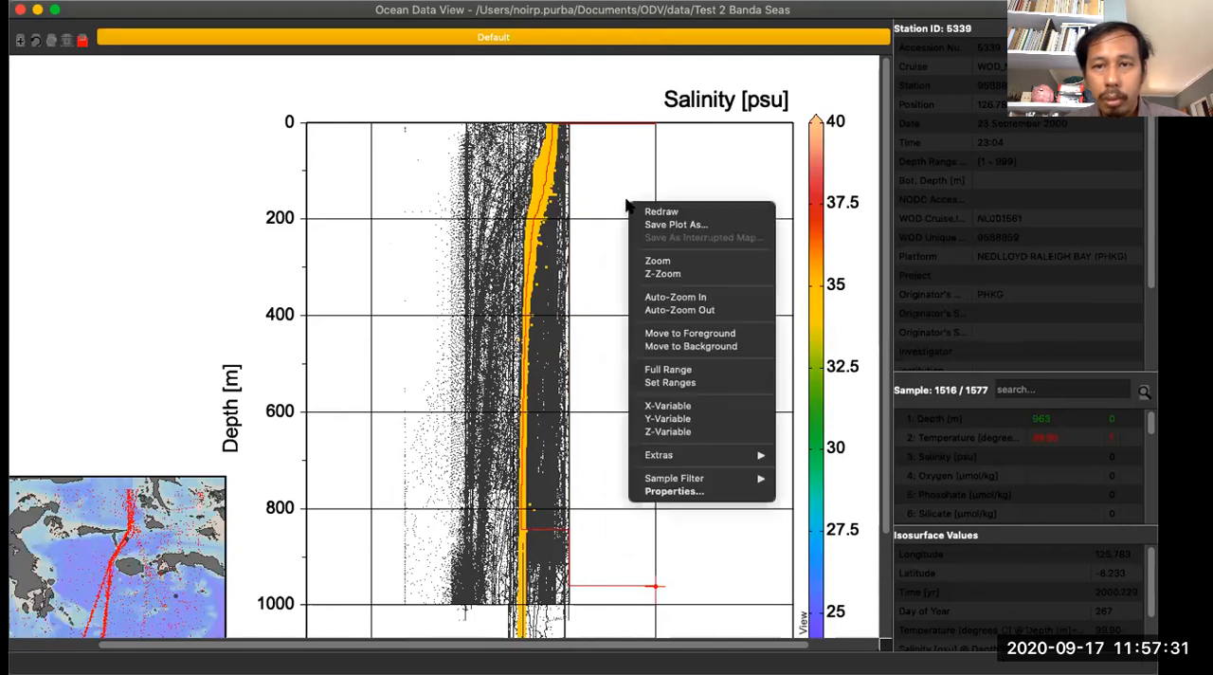
pyautogui.click(672, 490)
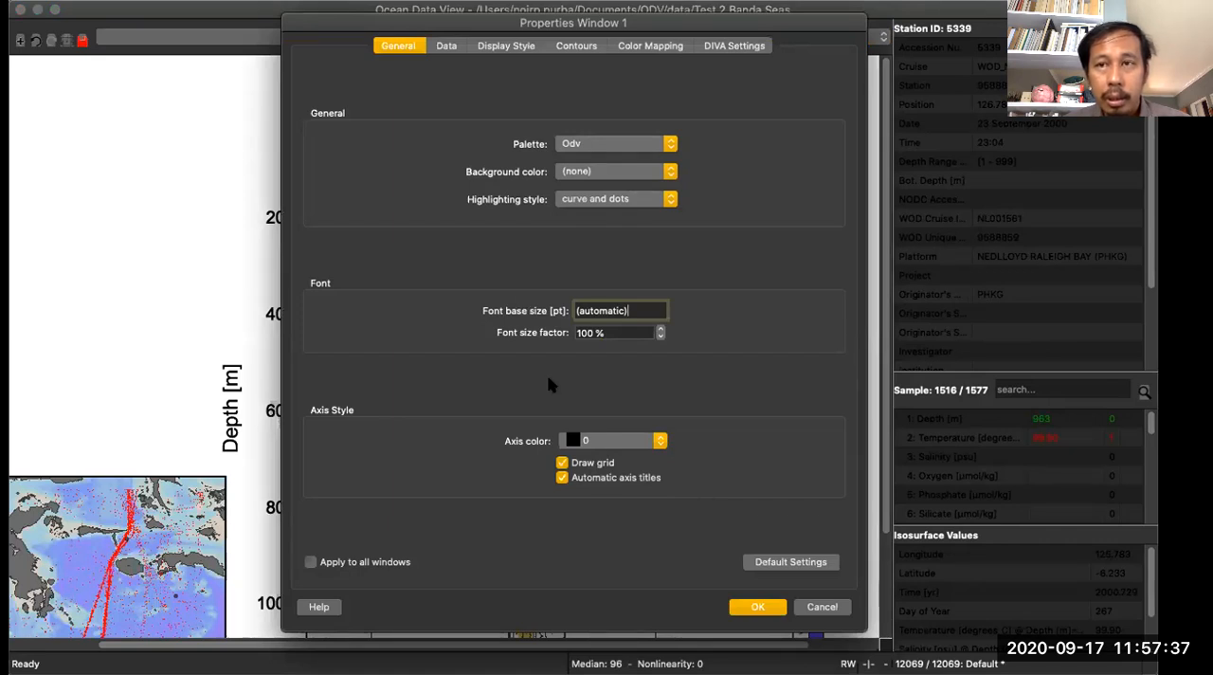
pyautogui.click(562, 462)
pyautogui.click(448, 47)
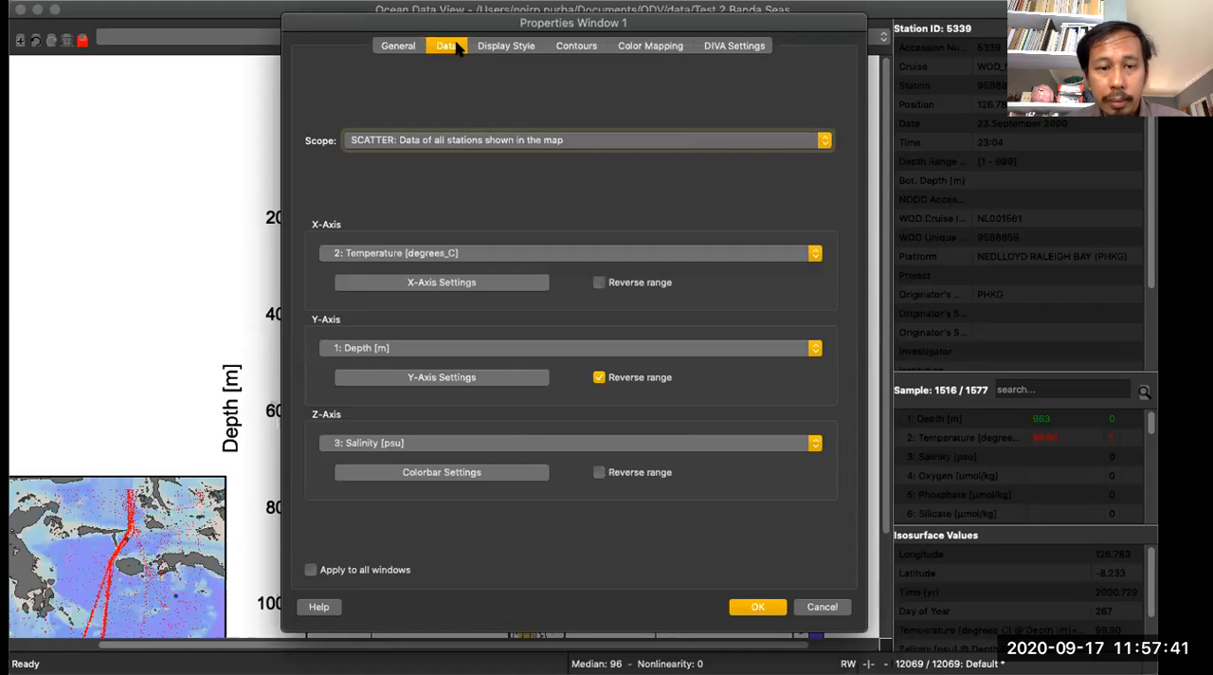
pyautogui.click(493, 46)
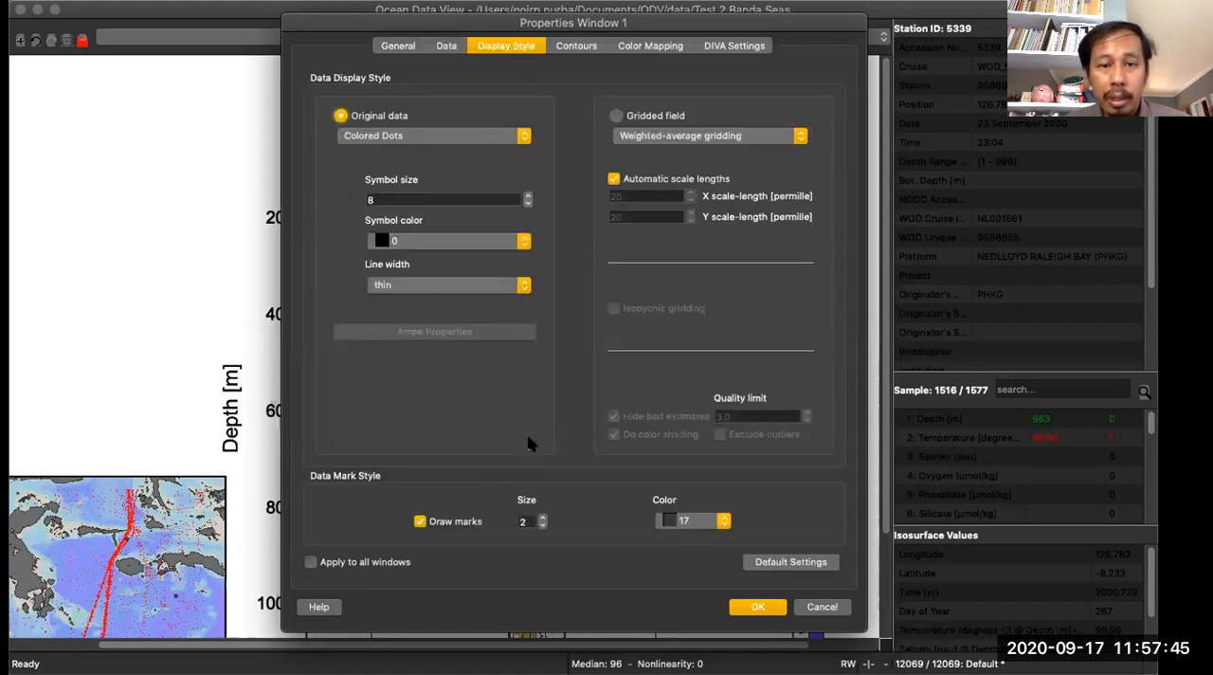
pyautogui.click(420, 522)
pyautogui.click(757, 607)
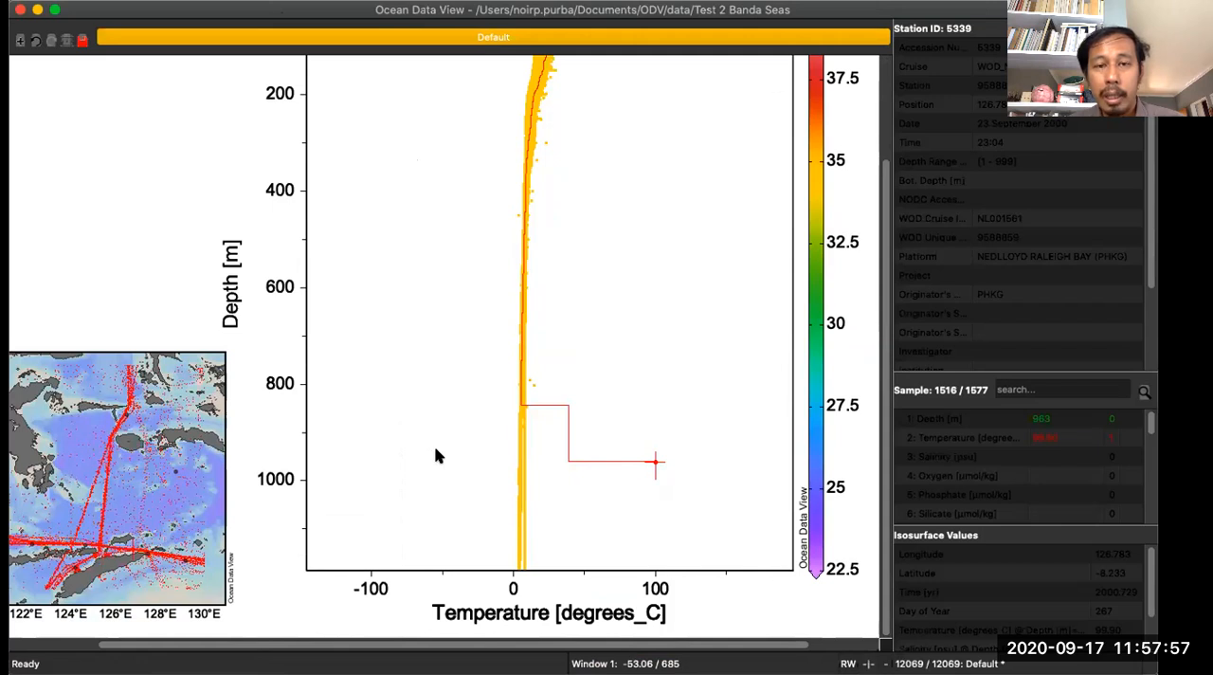
# - Examine the salinity-coloured temperature scatter plot from the surface down to its deepest samples, along with the colour bar
pyautogui.scroll(3, 436, 456)
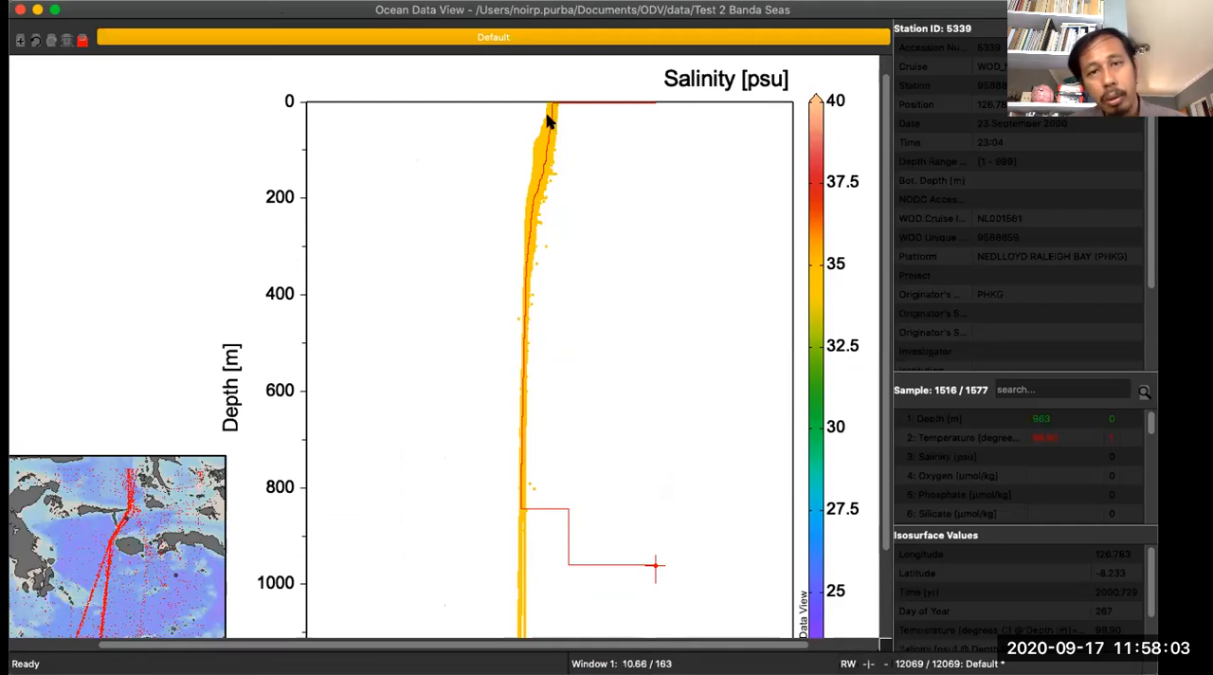
pyautogui.scroll(-3, 530, 350)
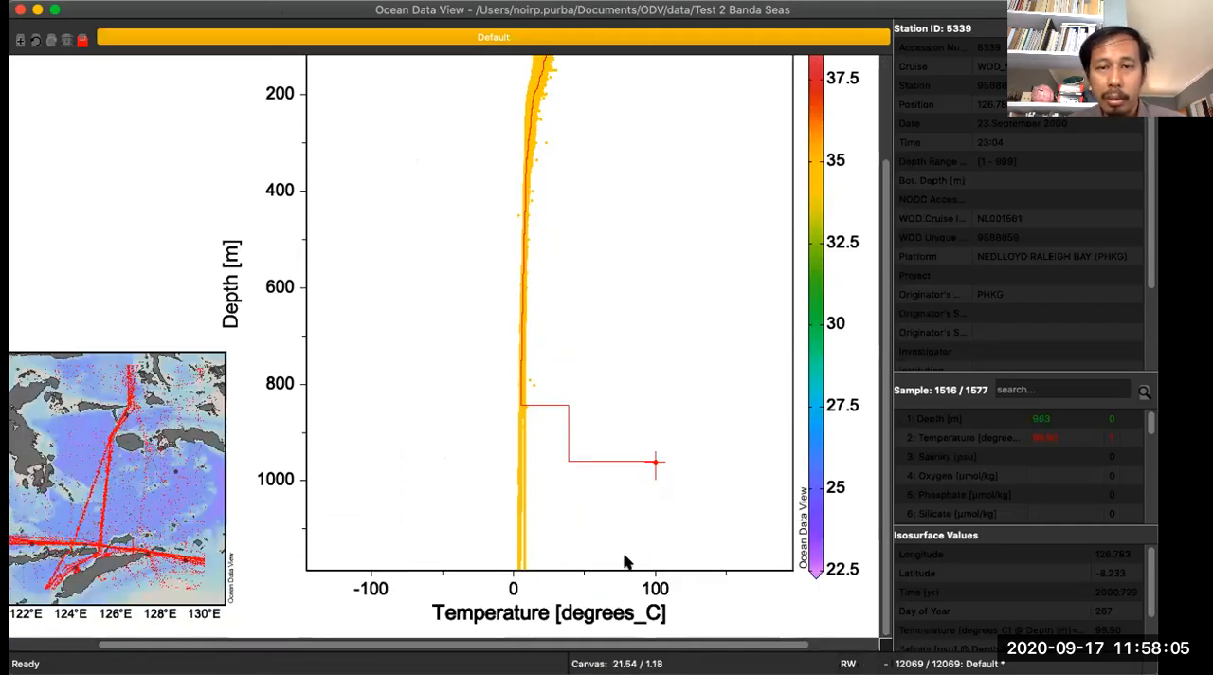
pyautogui.scroll(3, 582, 339)
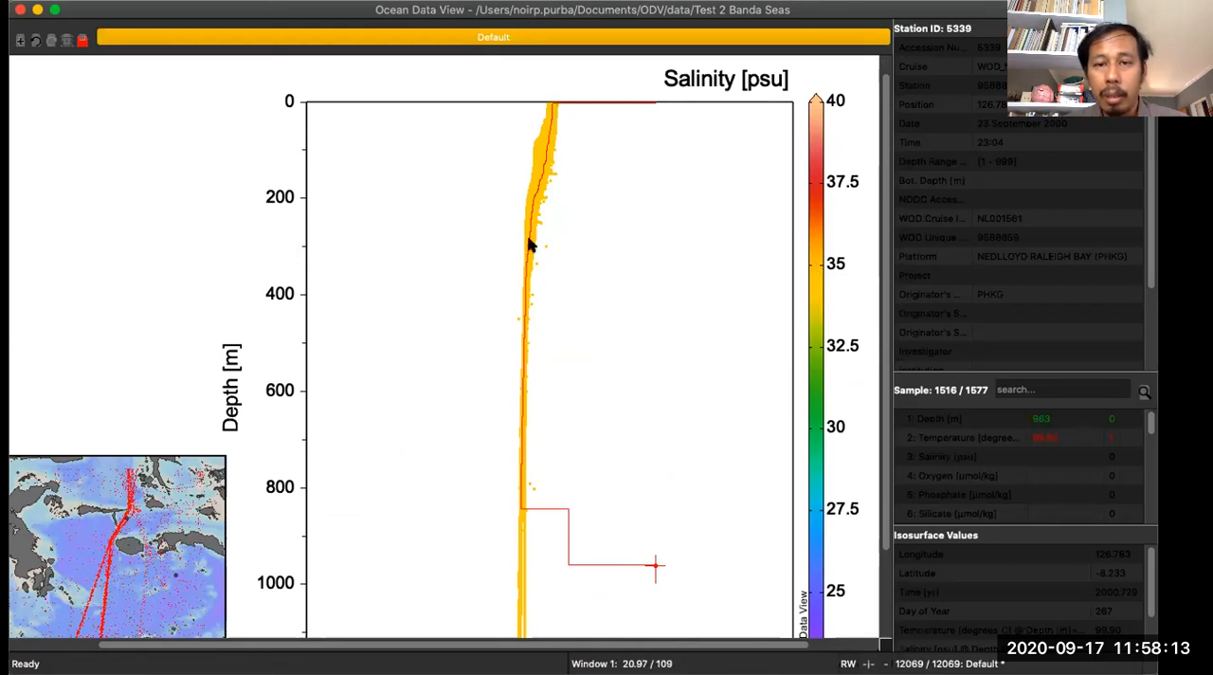
pyautogui.scroll(-3, 528, 555)
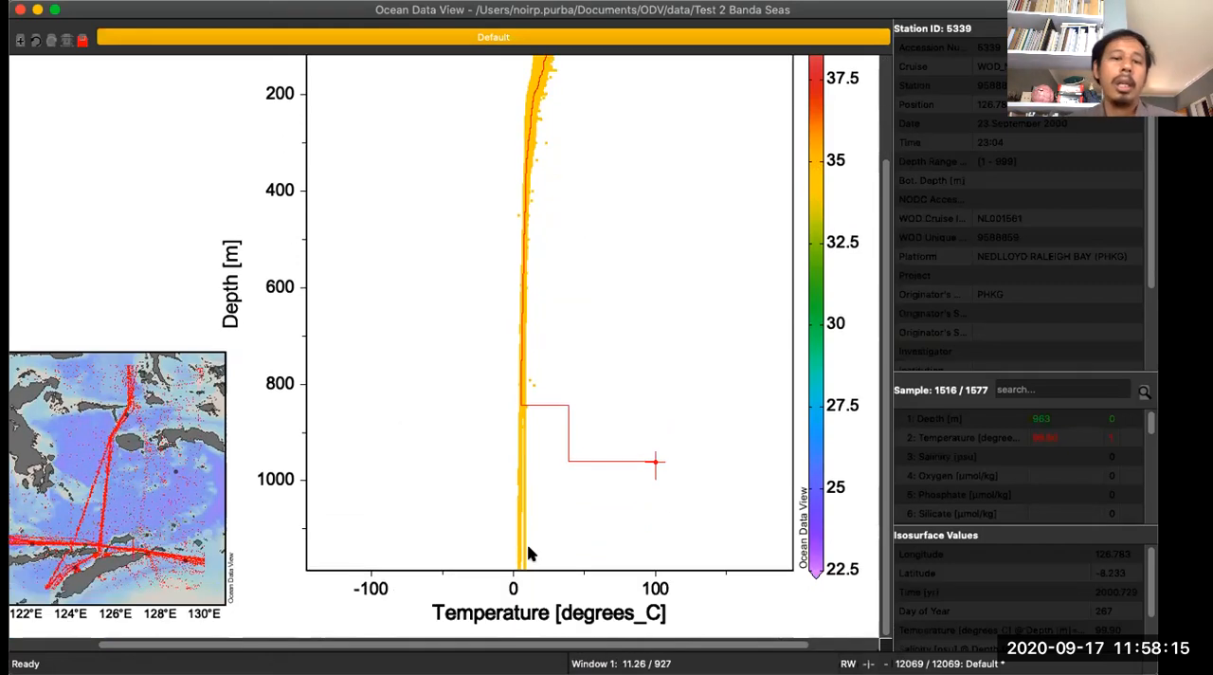
pyautogui.scroll(3, 529, 555)
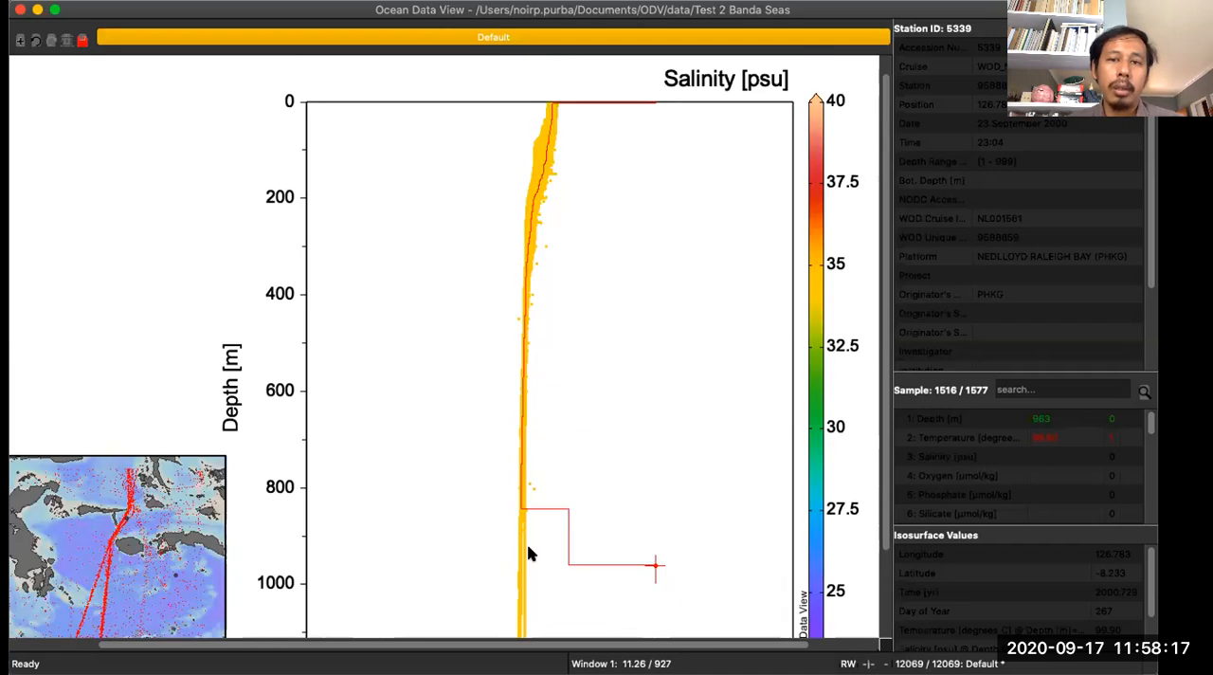
pyautogui.scroll(-3, 529, 554)
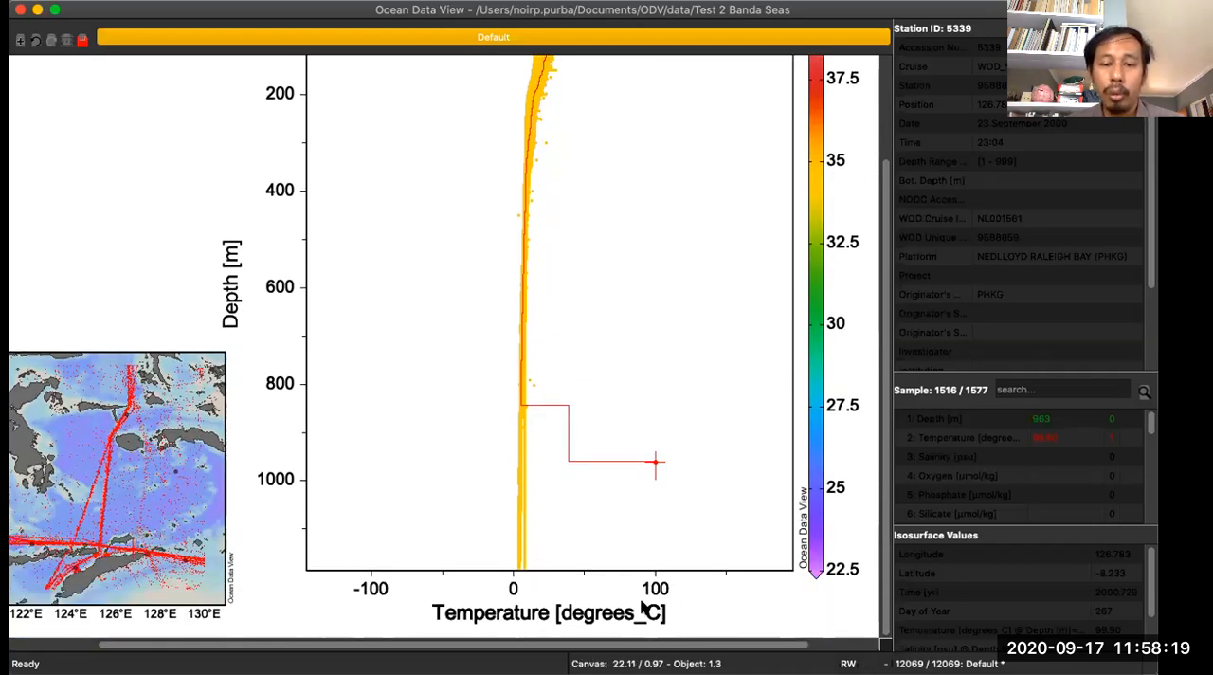
pyautogui.scroll(3, 502, 258)
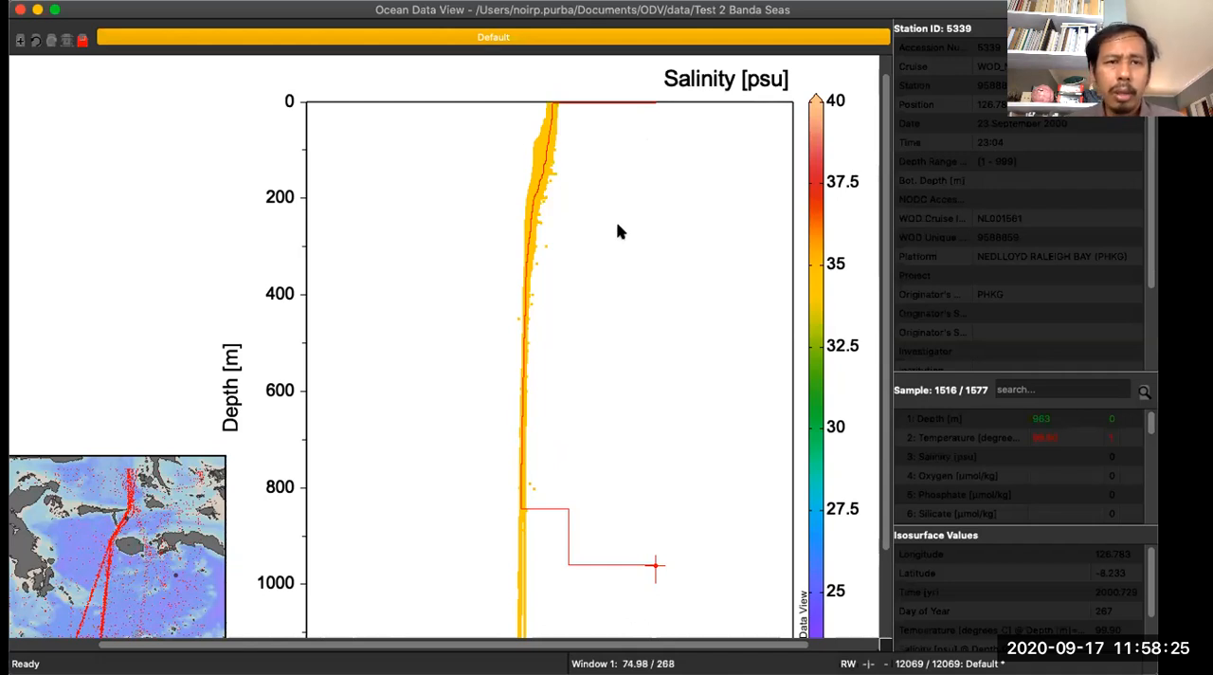
# - Apply the 1 SECTION Window layout template
pyautogui.rightClick(106, 145)
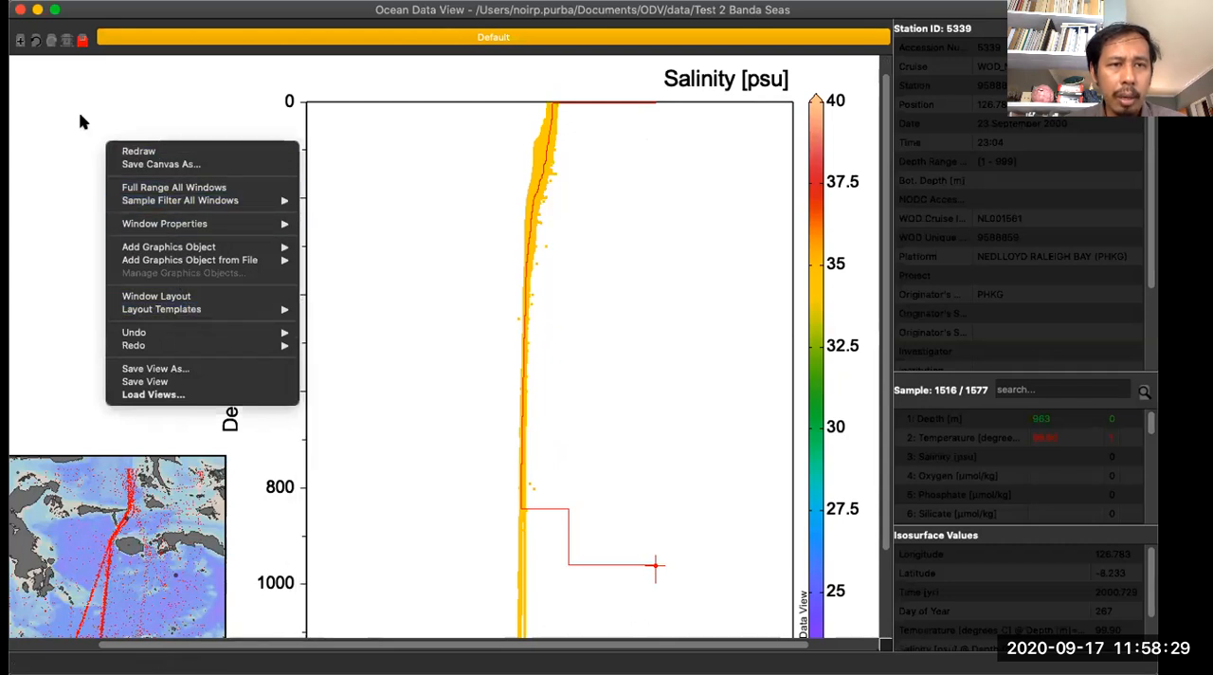
pyautogui.click(80, 121)
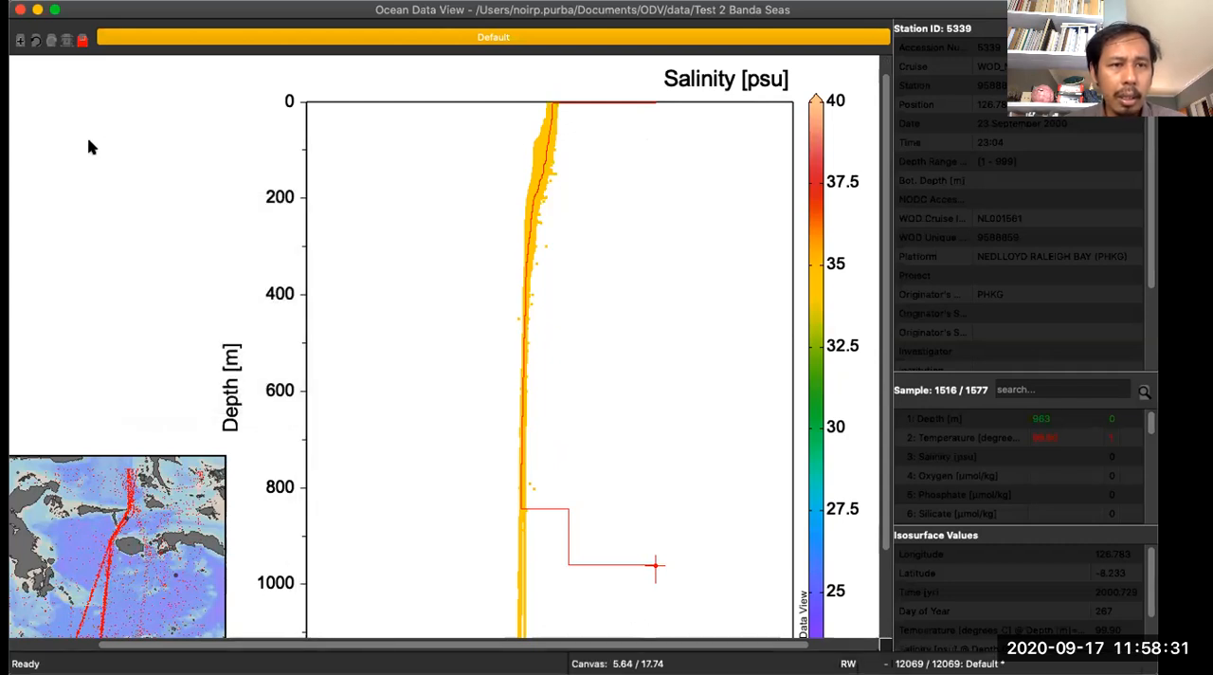
pyautogui.rightClick(90, 147)
pyautogui.moveTo(208, 311)
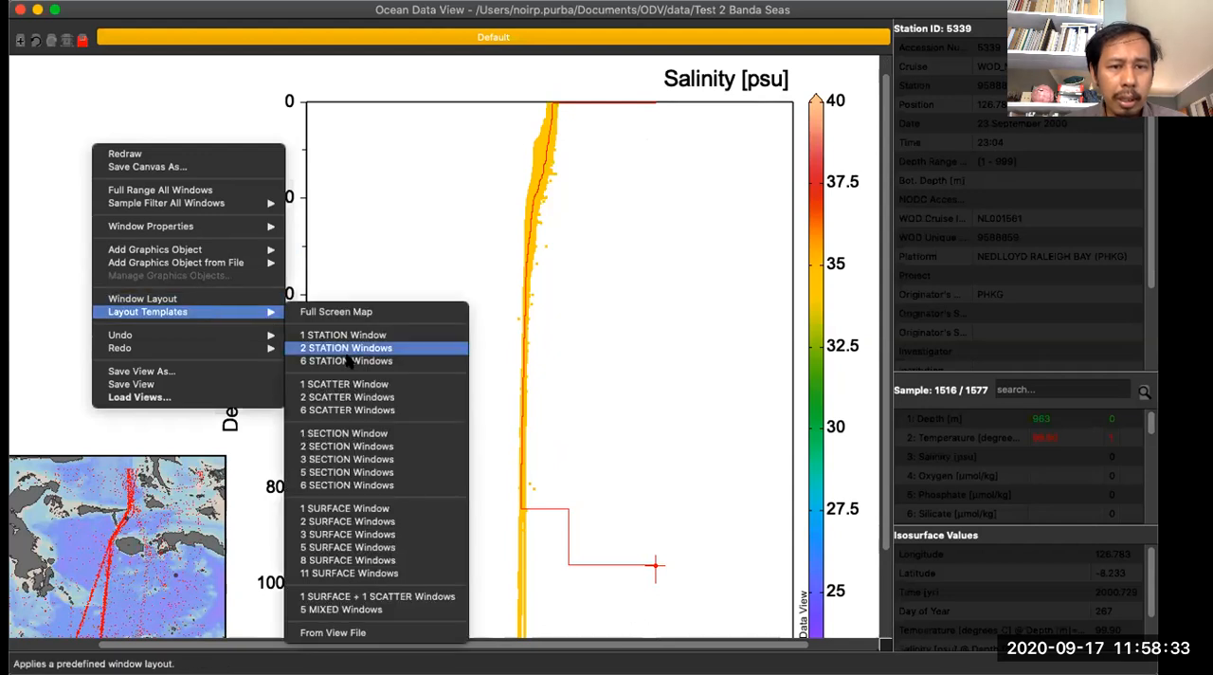
pyautogui.click(360, 433)
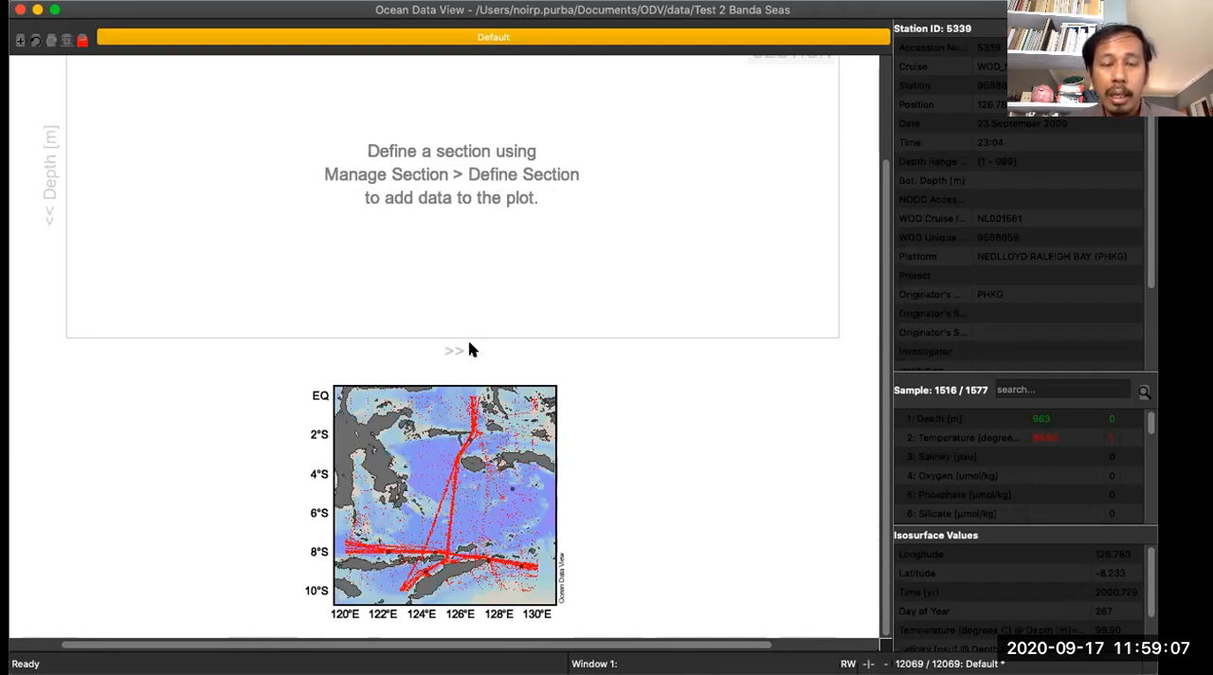
pyautogui.rightClick(415, 453)
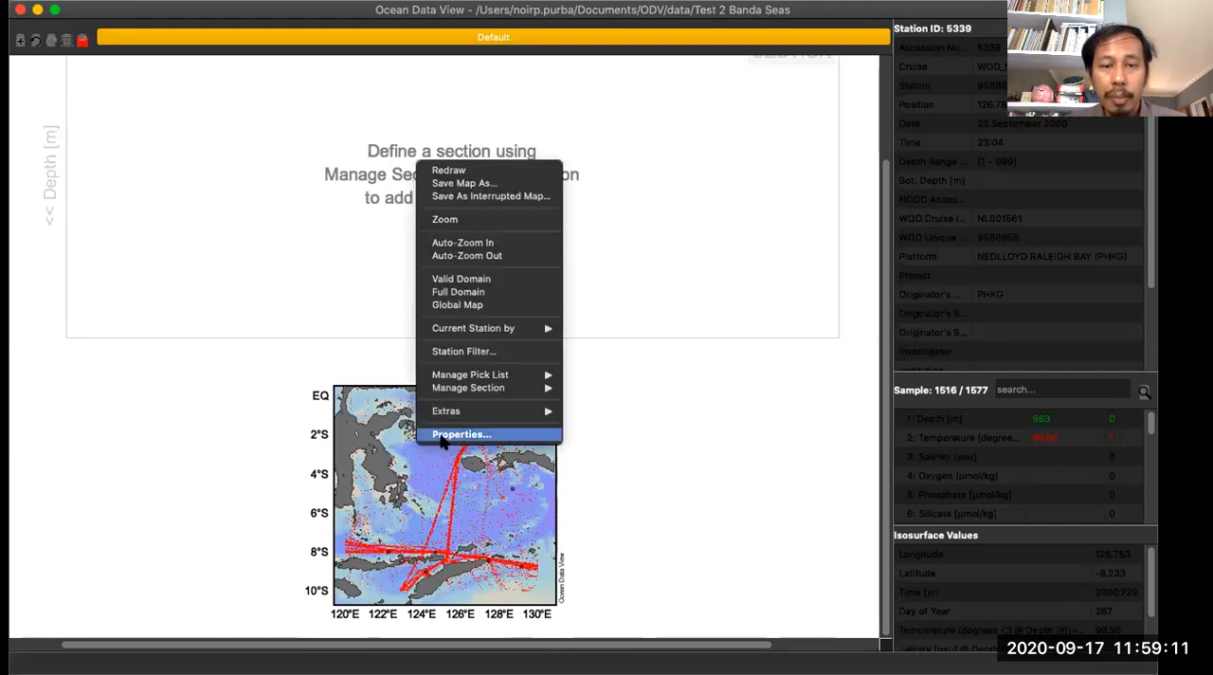
pyautogui.moveTo(469, 387)
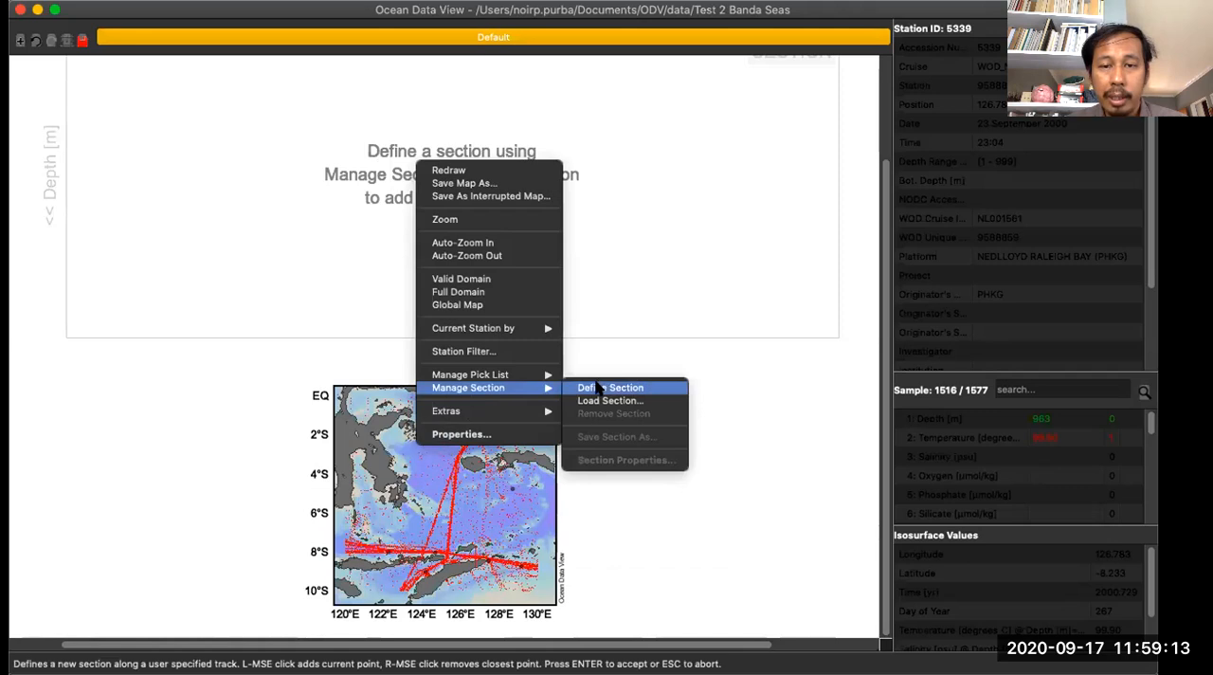
pyautogui.click(825, 446)
pyautogui.rightClick(675, 429)
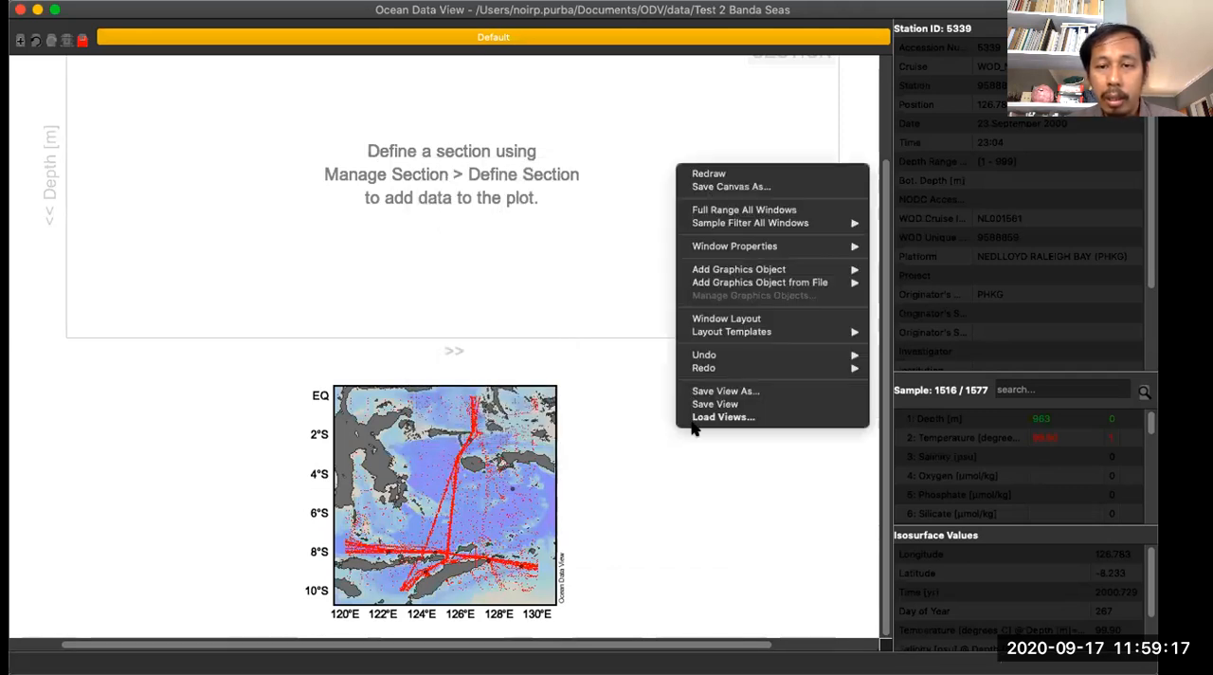
pyautogui.click(647, 538)
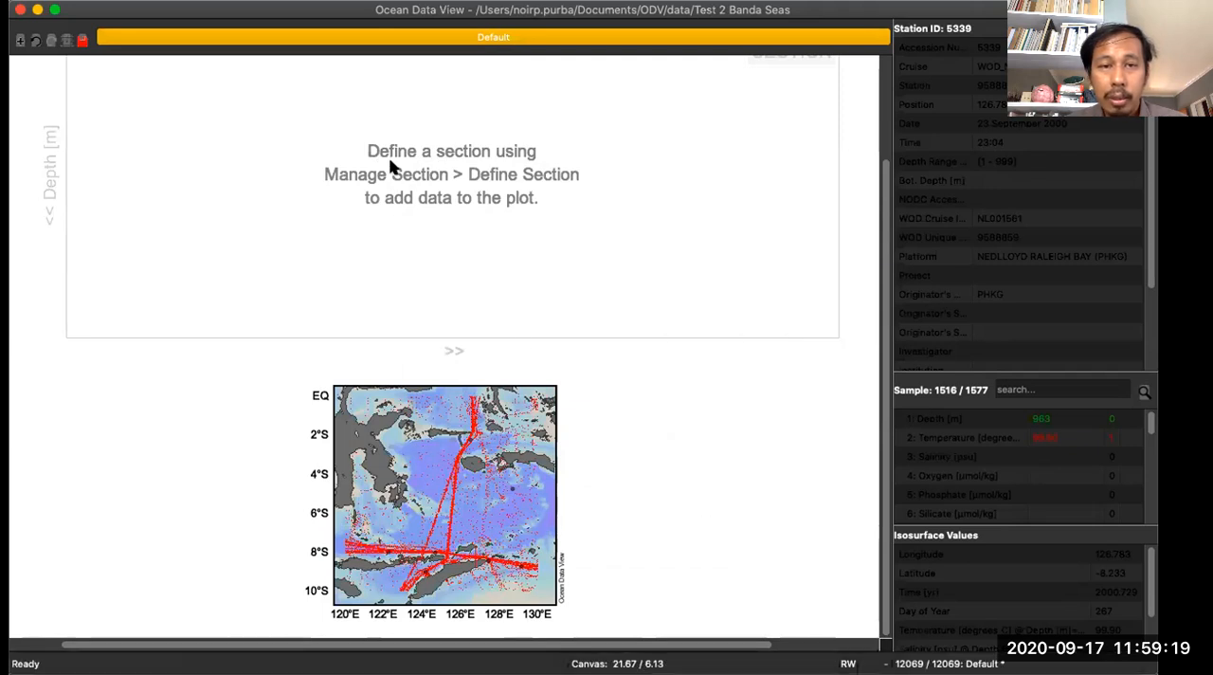
pyautogui.rightClick(338, 142)
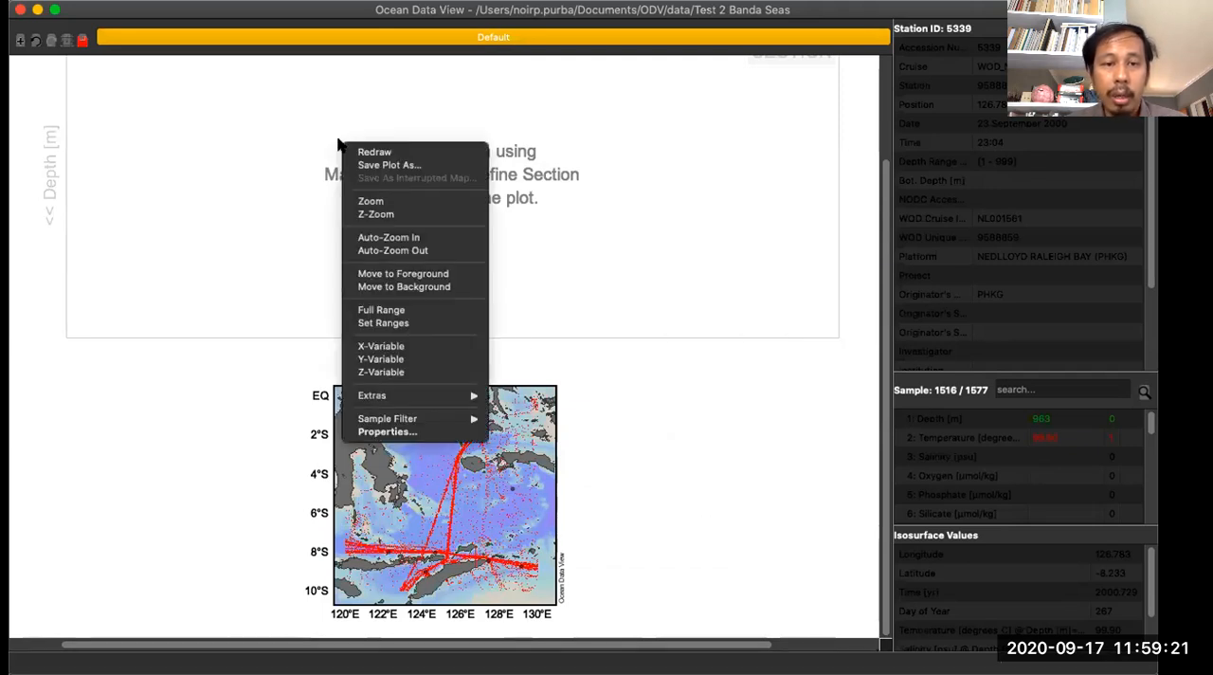
pyautogui.click(706, 343)
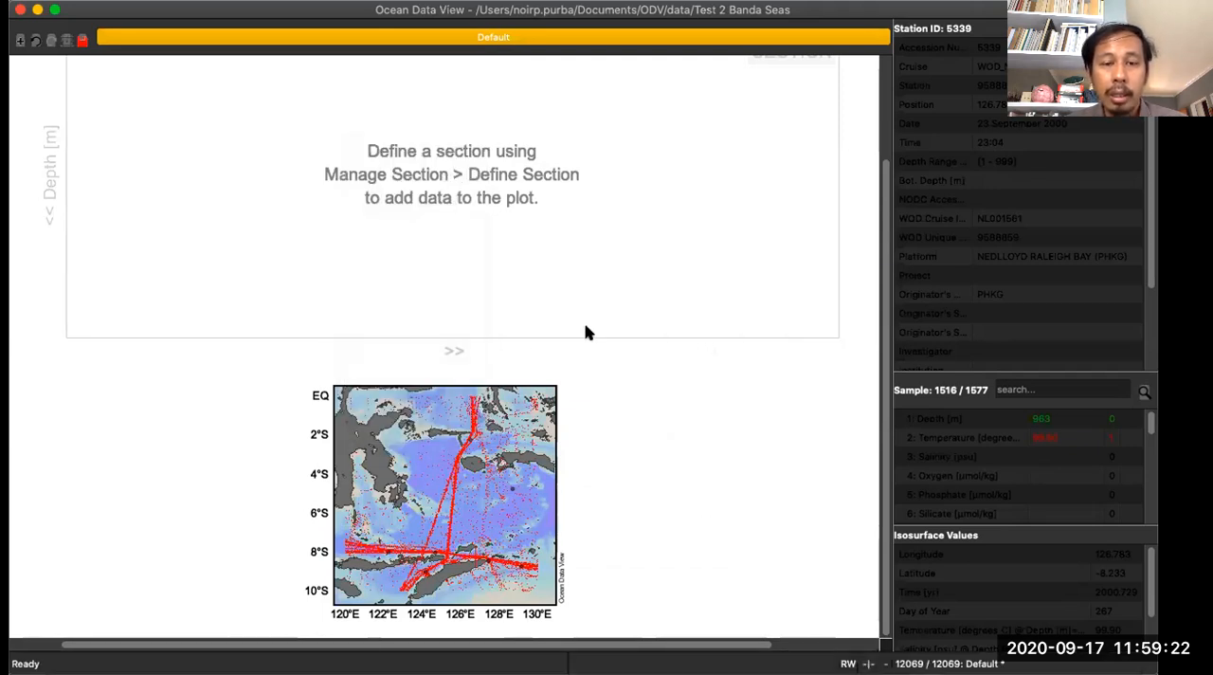
# - Define a section on the station map, placing track points along the dense station line from near the equator south to about 122.8°E, 10°S
pyautogui.rightClick(417, 455)
pyautogui.moveTo(502, 392)
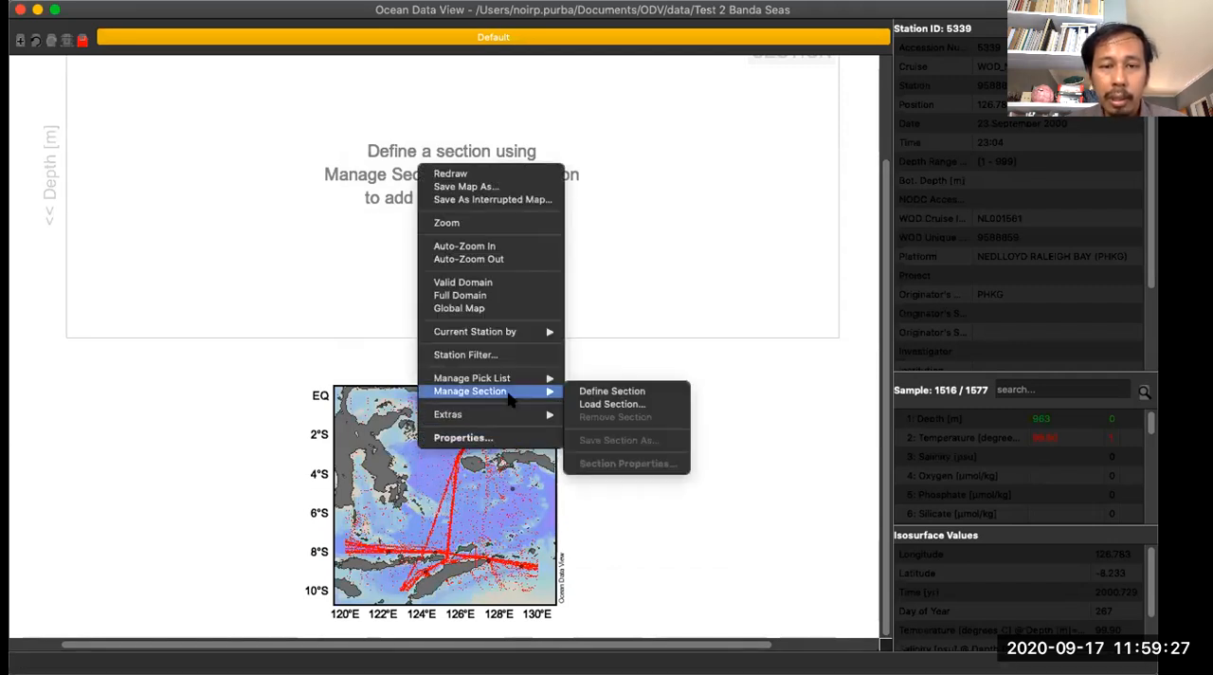
pyautogui.click(585, 391)
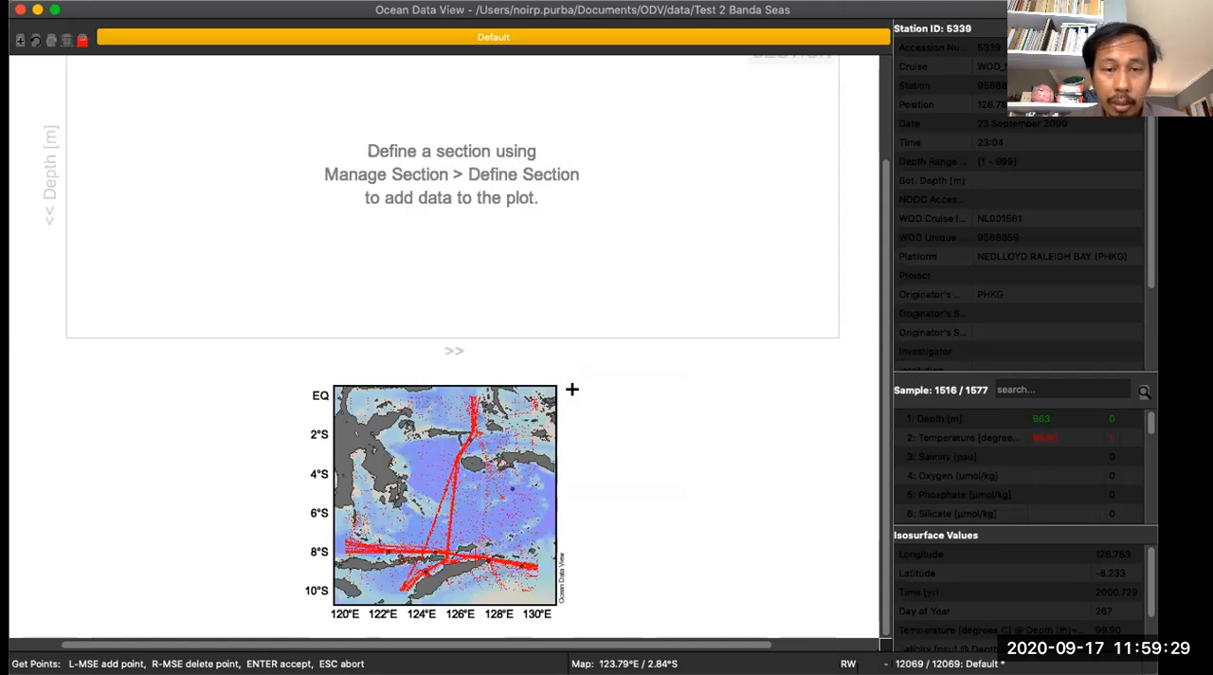
pyautogui.click(468, 392)
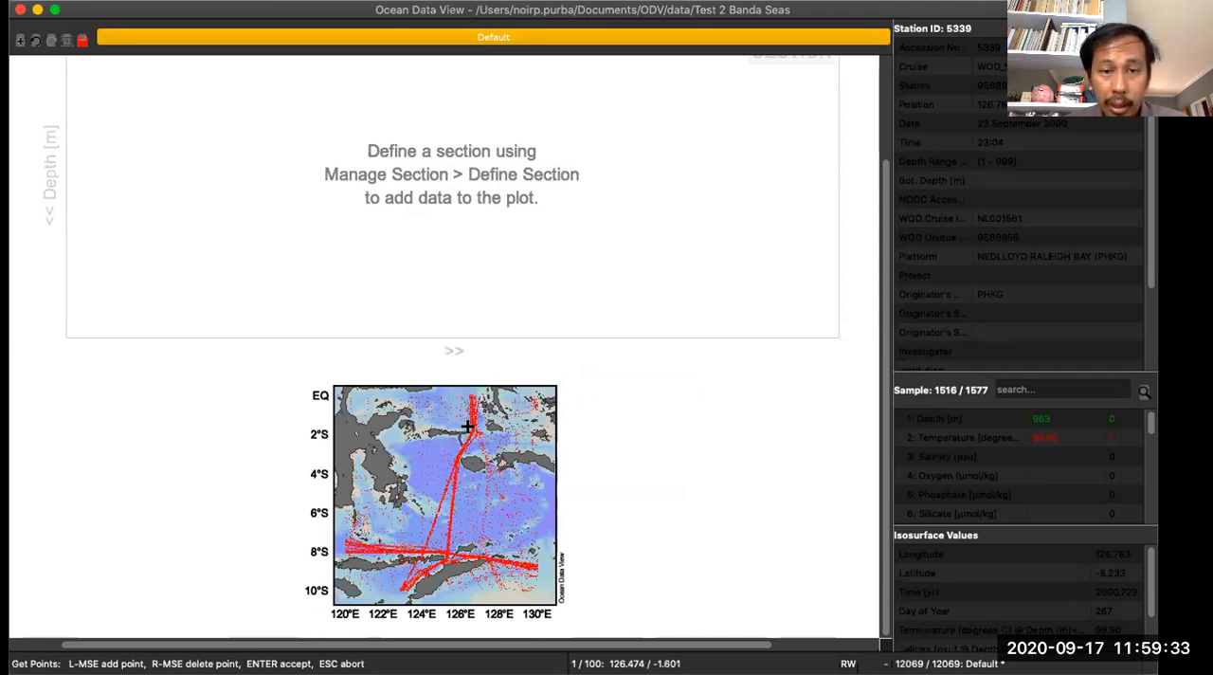
pyautogui.click(454, 453)
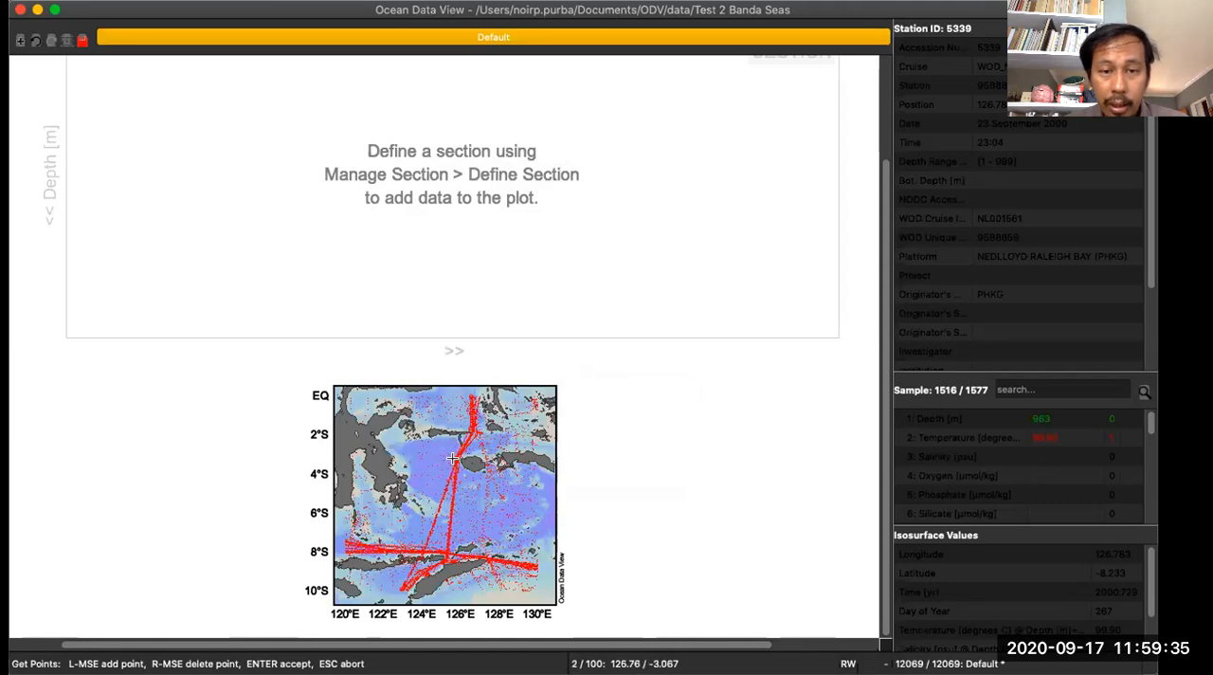
pyautogui.click(421, 542)
pyautogui.click(422, 542)
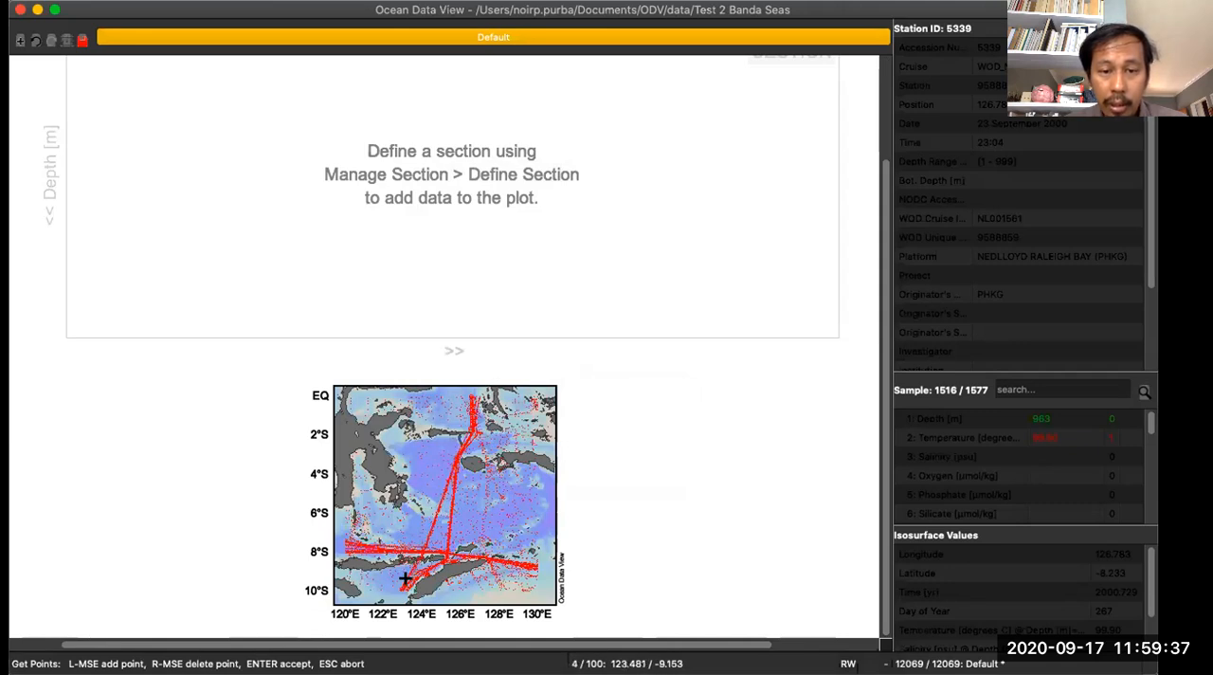
pyautogui.click(396, 586)
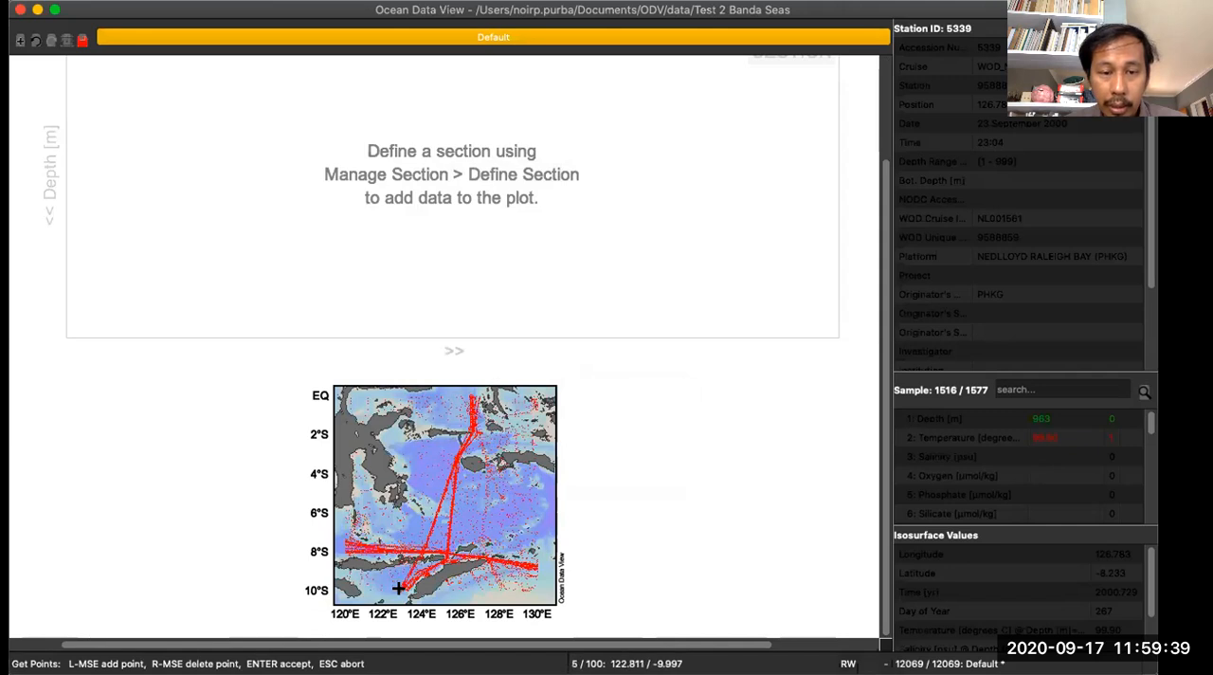
# - Continue the section track back north along the station line to about 126.5°E near the equator and accept the points
pyautogui.click(426, 542)
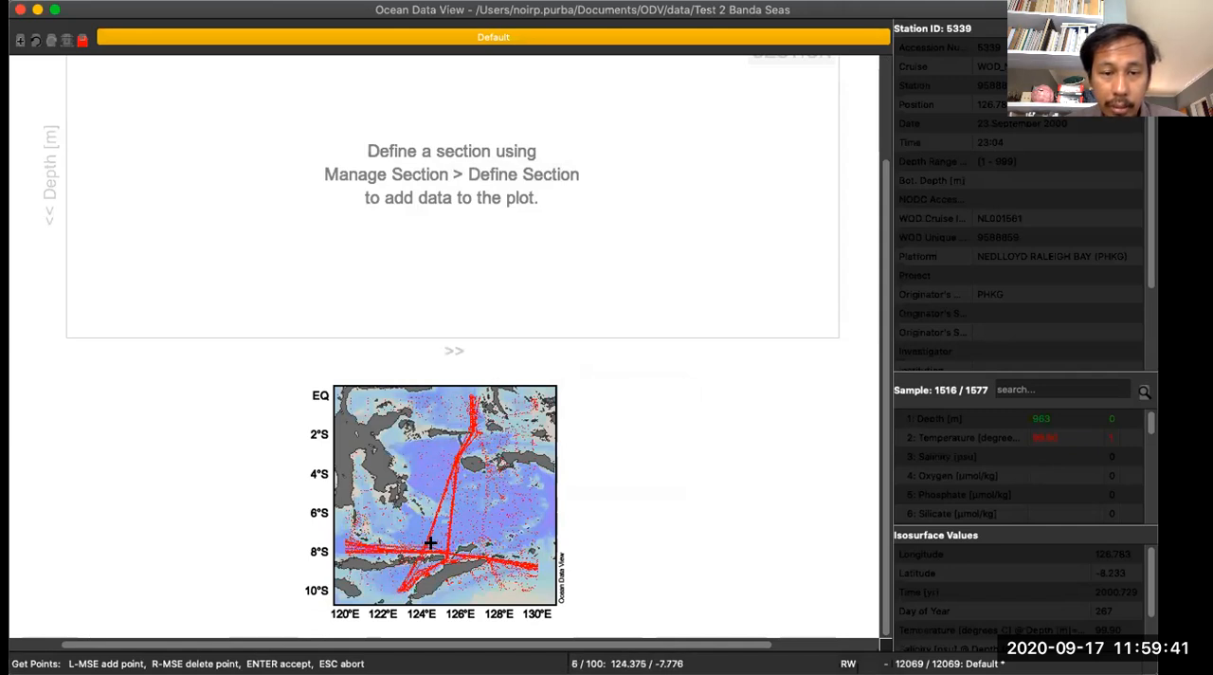
pyautogui.click(431, 530)
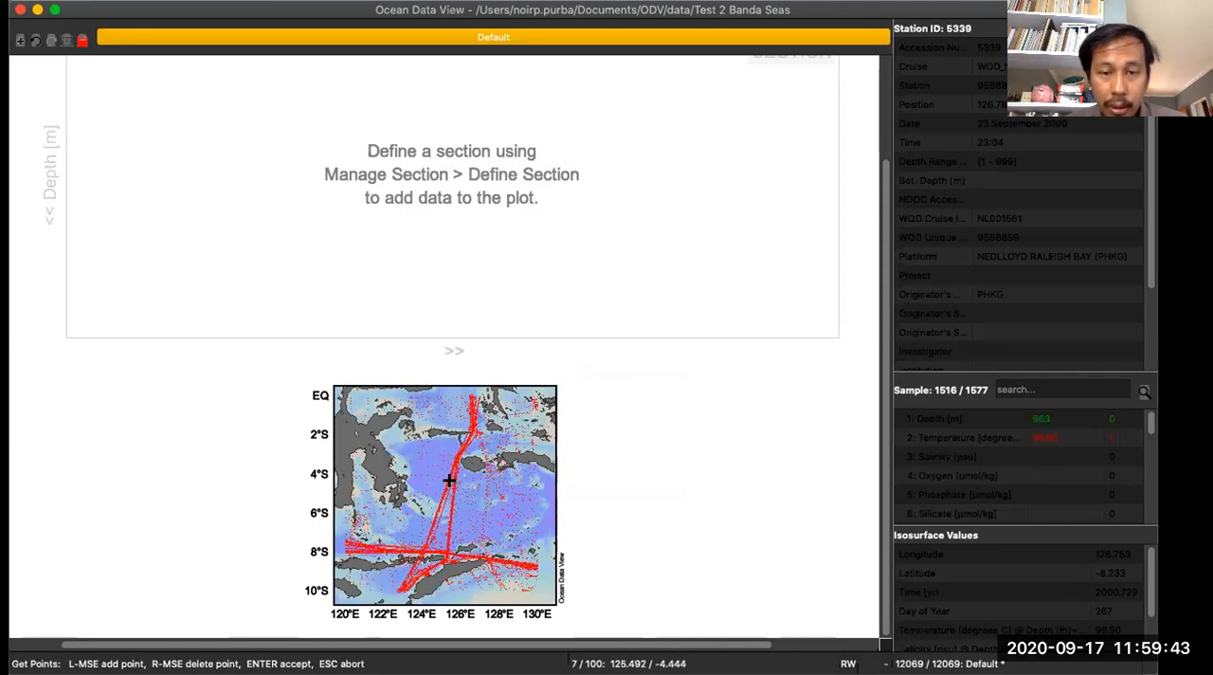
pyautogui.click(451, 472)
pyautogui.click(477, 430)
pyautogui.click(475, 390)
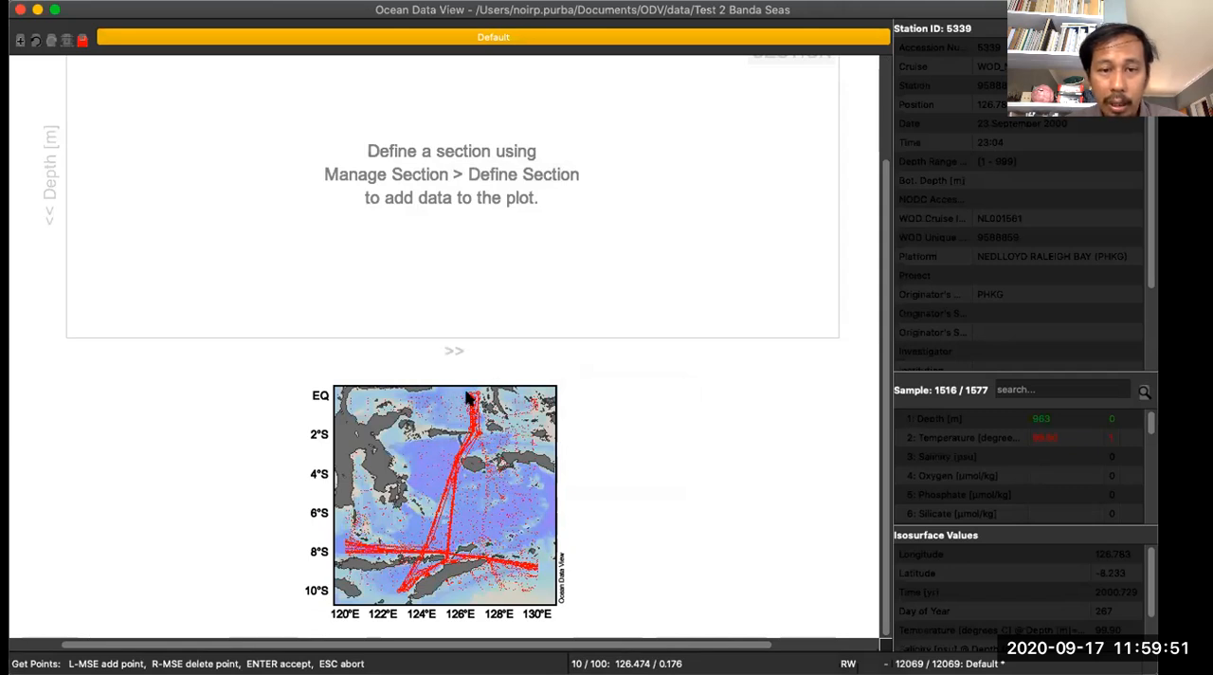
pyautogui.press('Return')
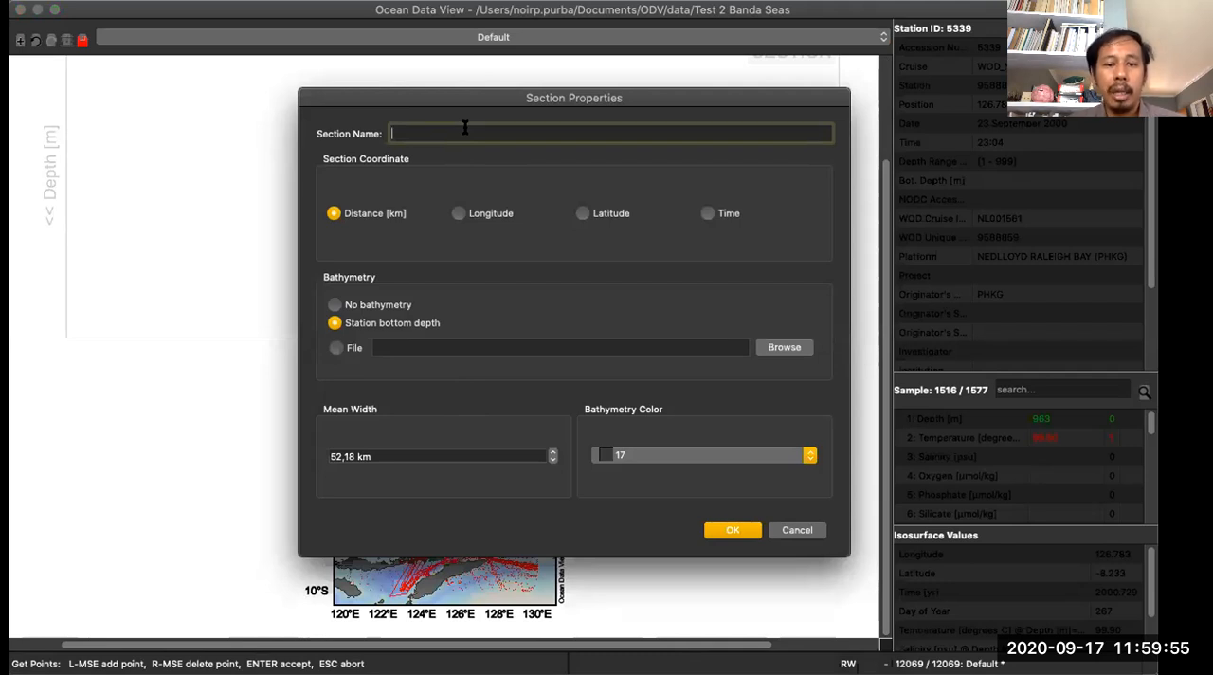
# - Name the section "Arus Lintas Indonesia" and move its properties dialog aside to uncover the map
pyautogui.write('Arus')
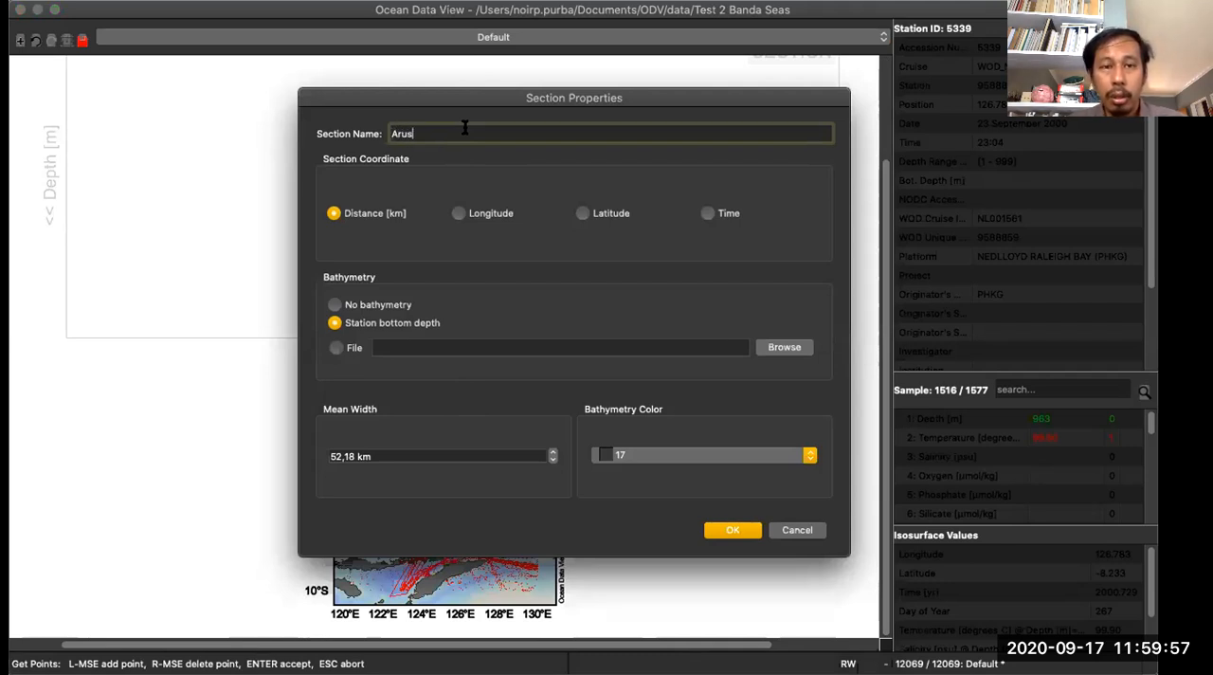
pyautogui.write(' Lintas Indonesia')
pyautogui.moveTo(450, 103); pyautogui.dragTo(754, 67)
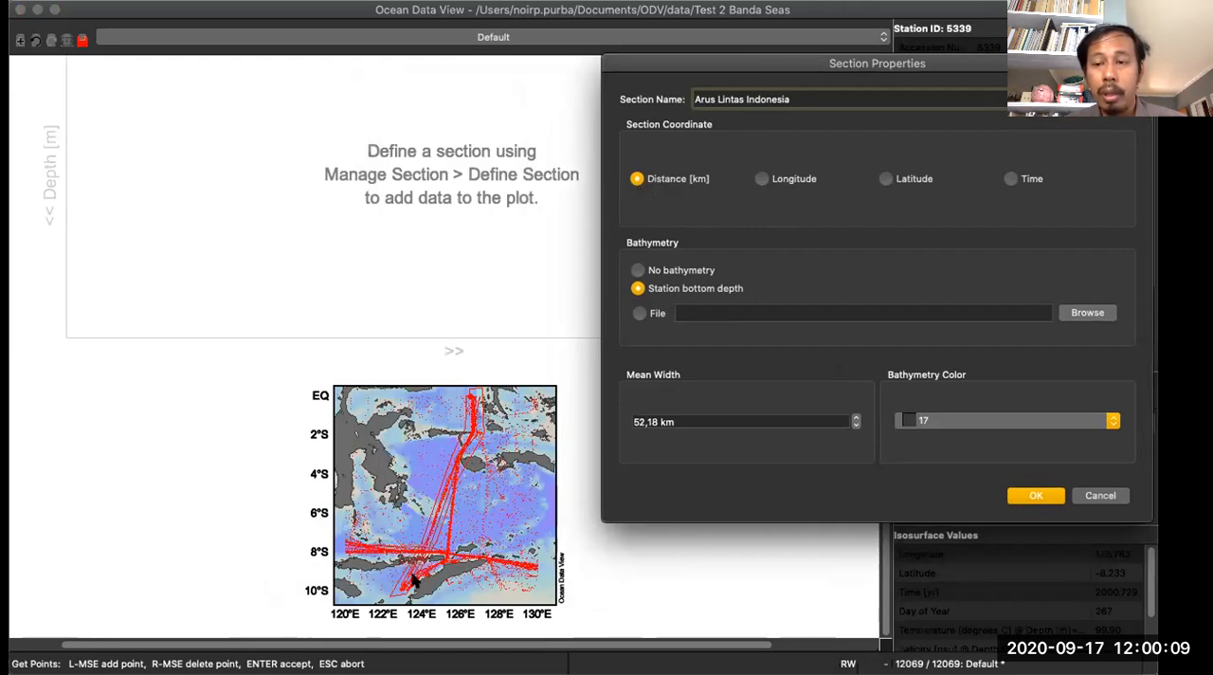
# - Set the section coordinate to Latitude after trying Longitude and Time
pyautogui.click(763, 180)
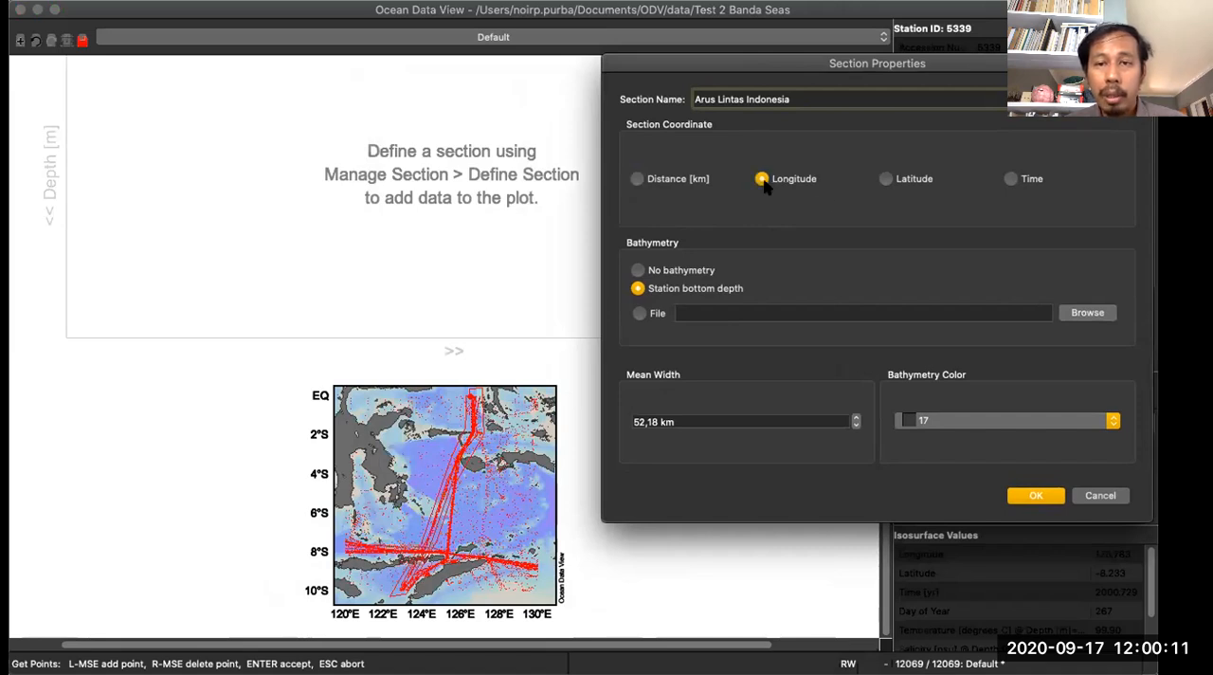
pyautogui.click(886, 179)
pyautogui.click(1011, 179)
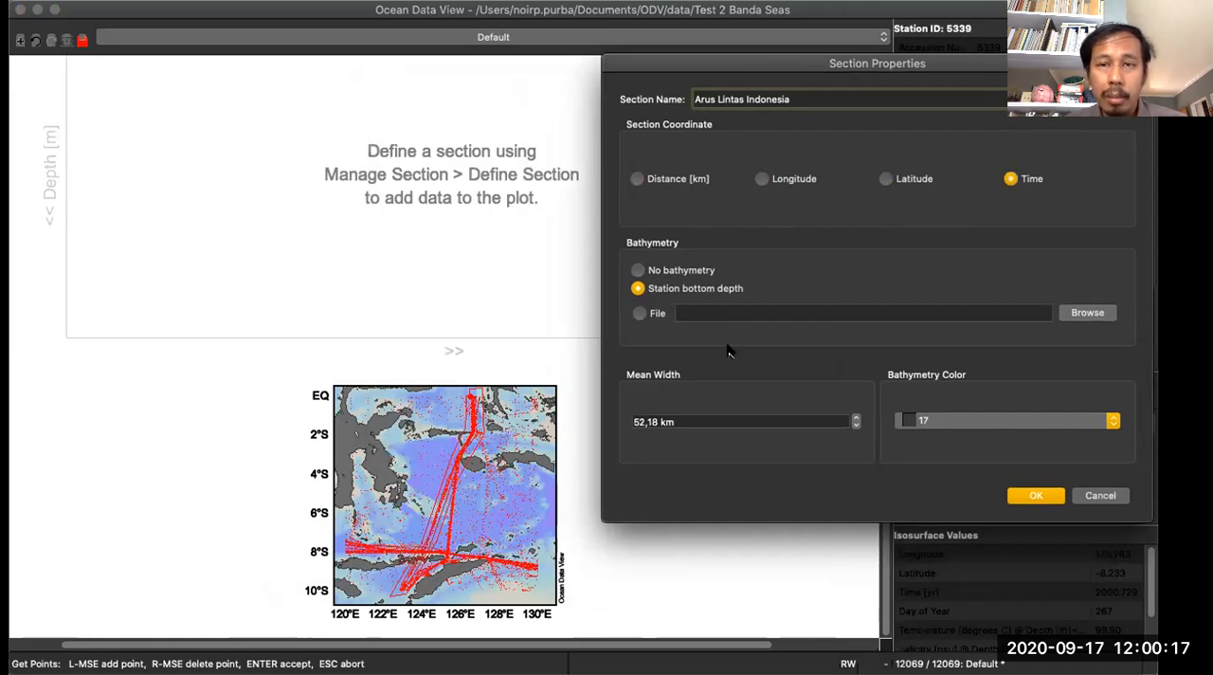
pyautogui.click(886, 179)
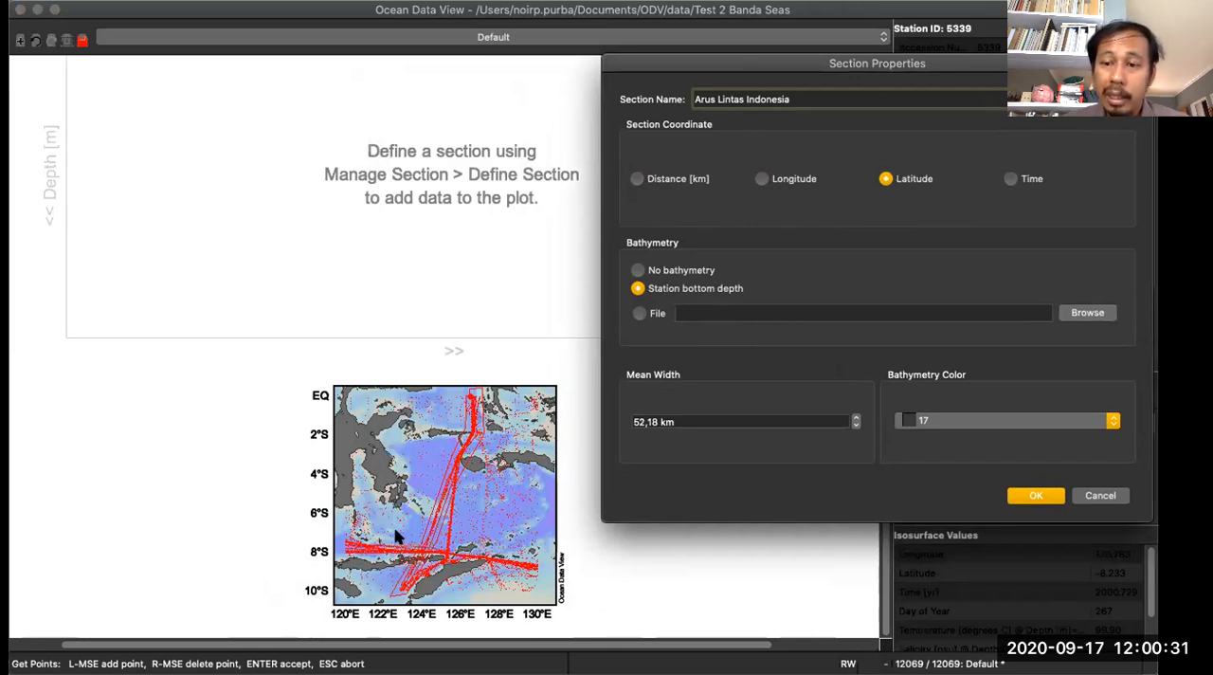
# - Choose a file as the section's bathymetry source and browse the ODV bathymetry folder
pyautogui.click(652, 273)
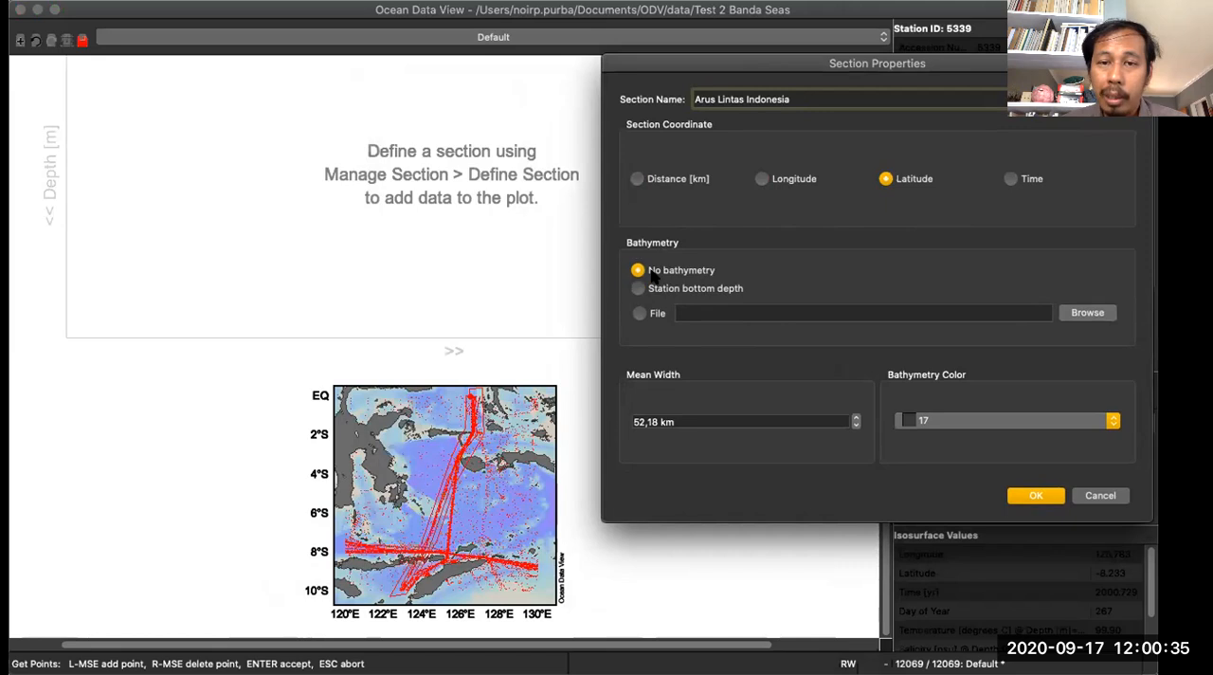
pyautogui.click(639, 314)
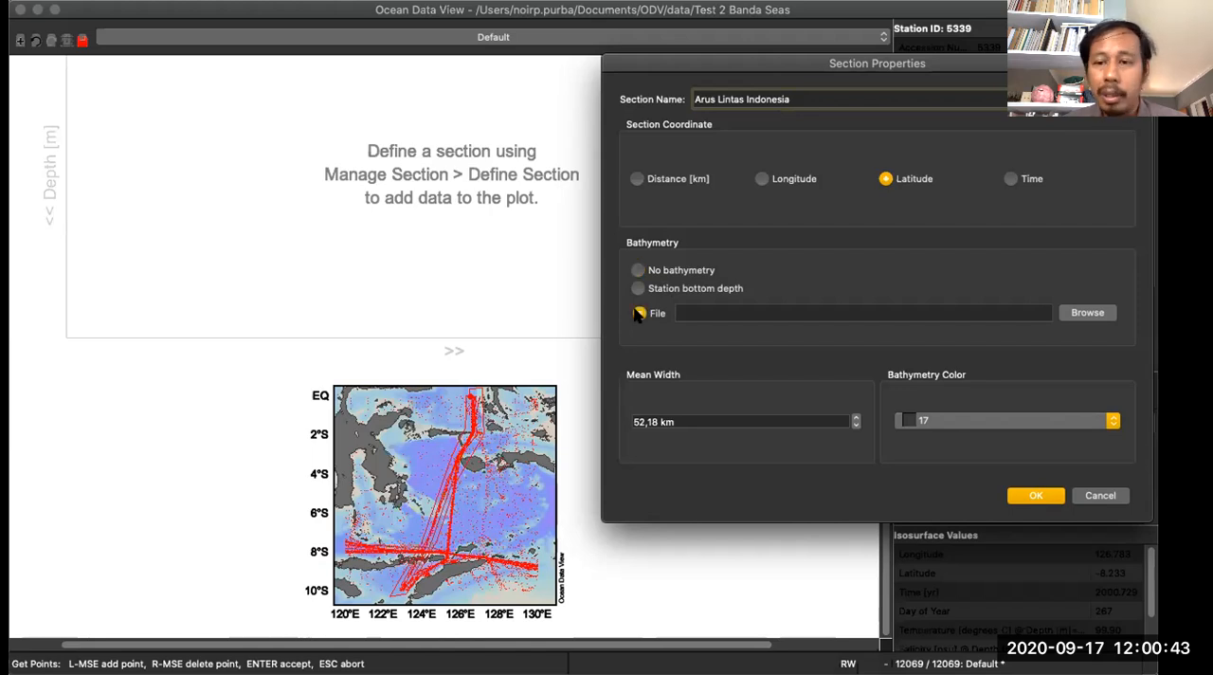
pyautogui.click(1086, 312)
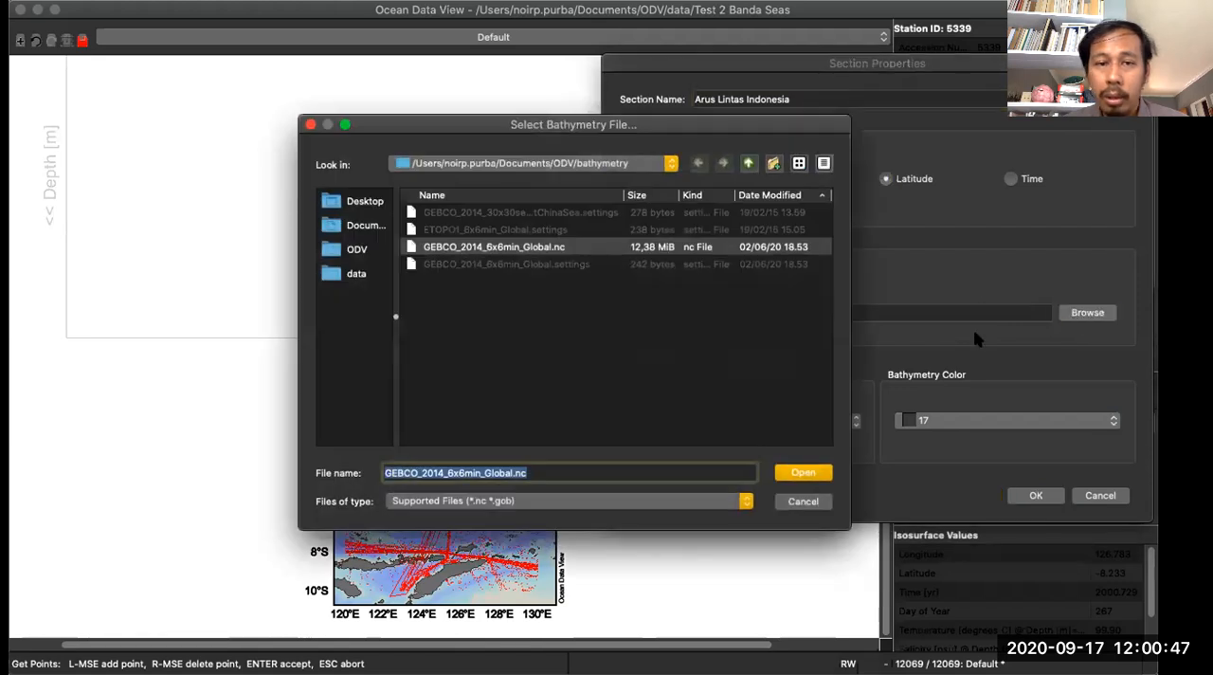
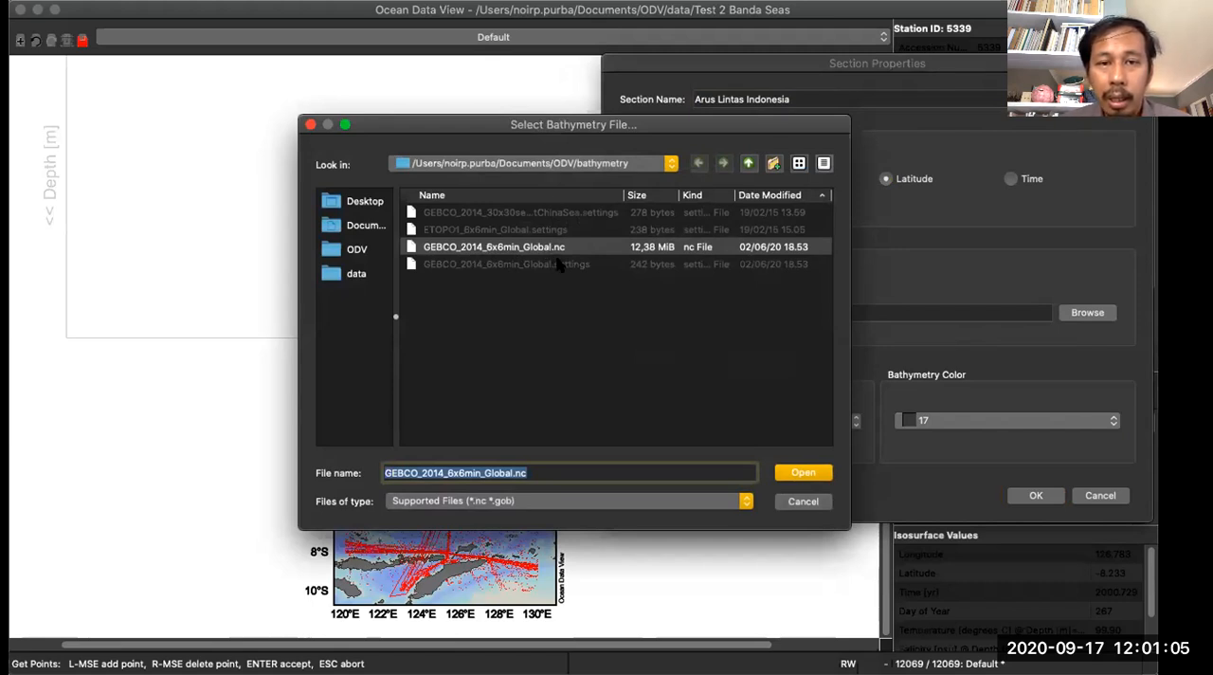
# - Load GEBCO_2014_6x6min_Global.nc as the section's bathymetry, set the mean width to 50 km after trying 100 km, and accept the section properties
pyautogui.click(794, 478)
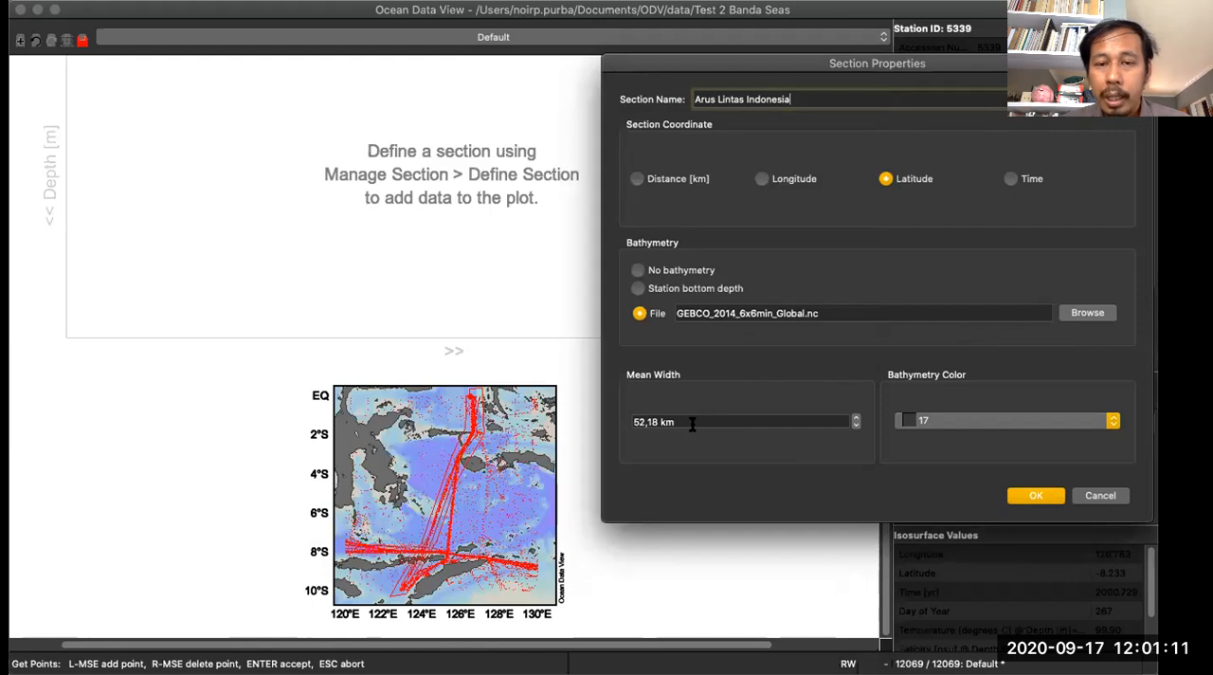
pyautogui.moveTo(697, 419); pyautogui.dragTo(619, 425)
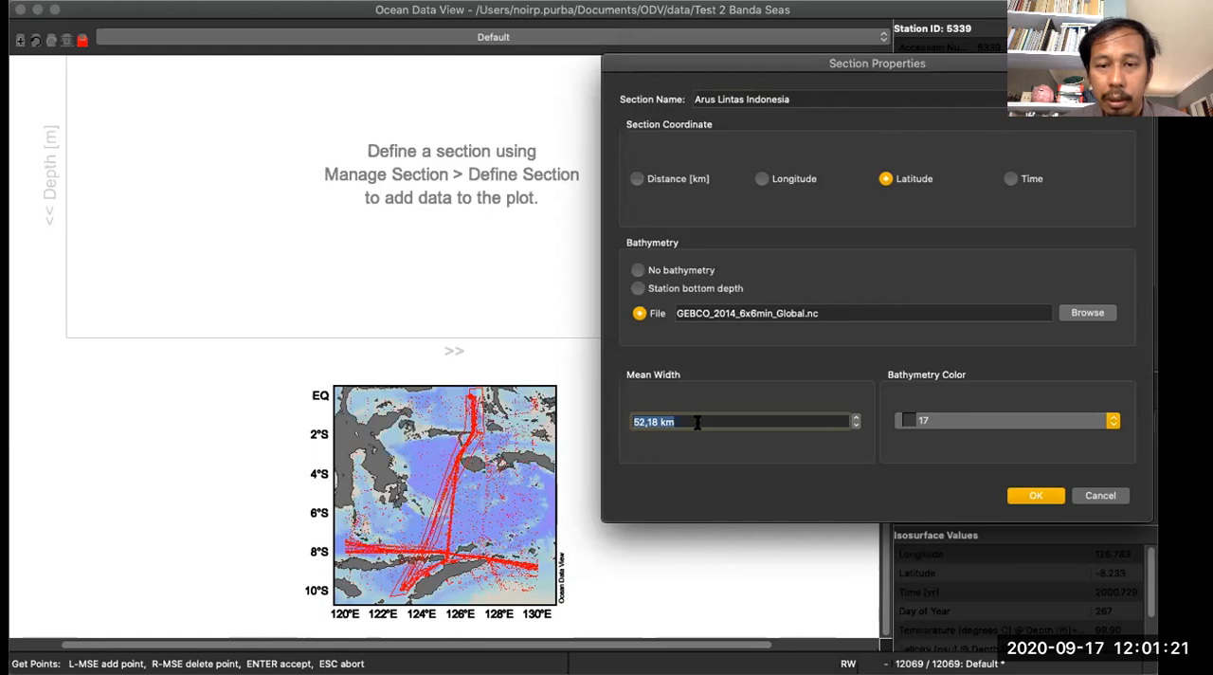
pyautogui.write('1000')
pyautogui.press('BackSpace')
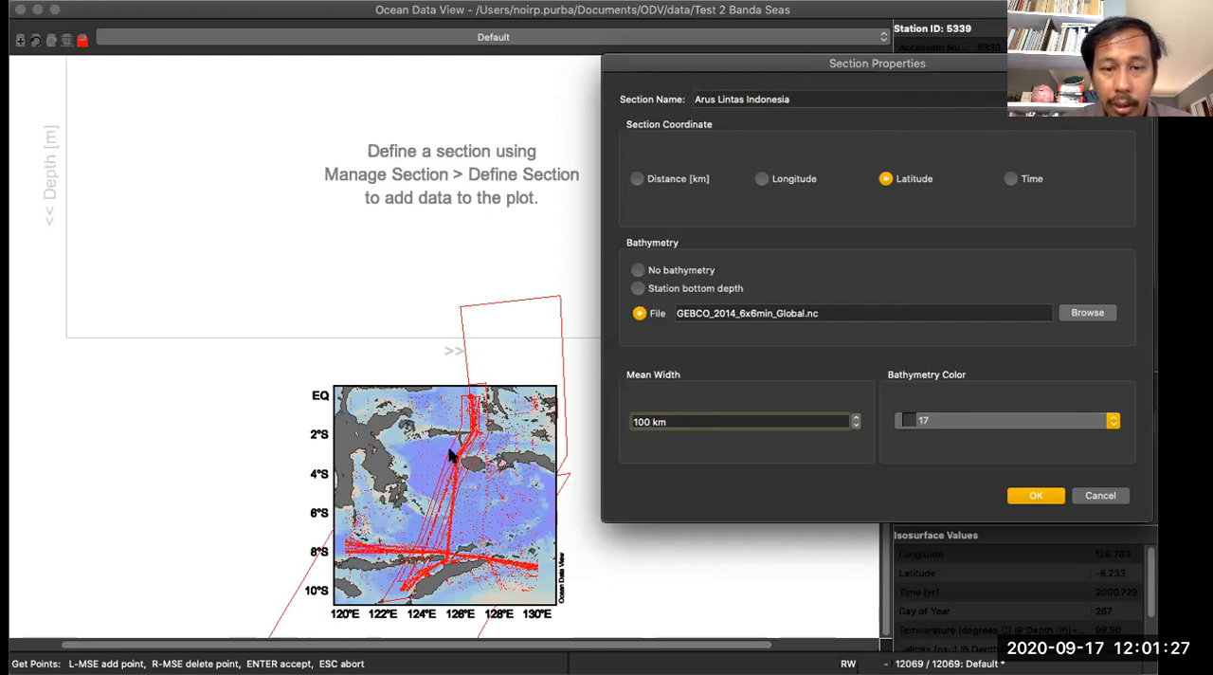
pyautogui.press('BackSpace')
pyautogui.press('BackSpace')
pyautogui.press('BackSpace')
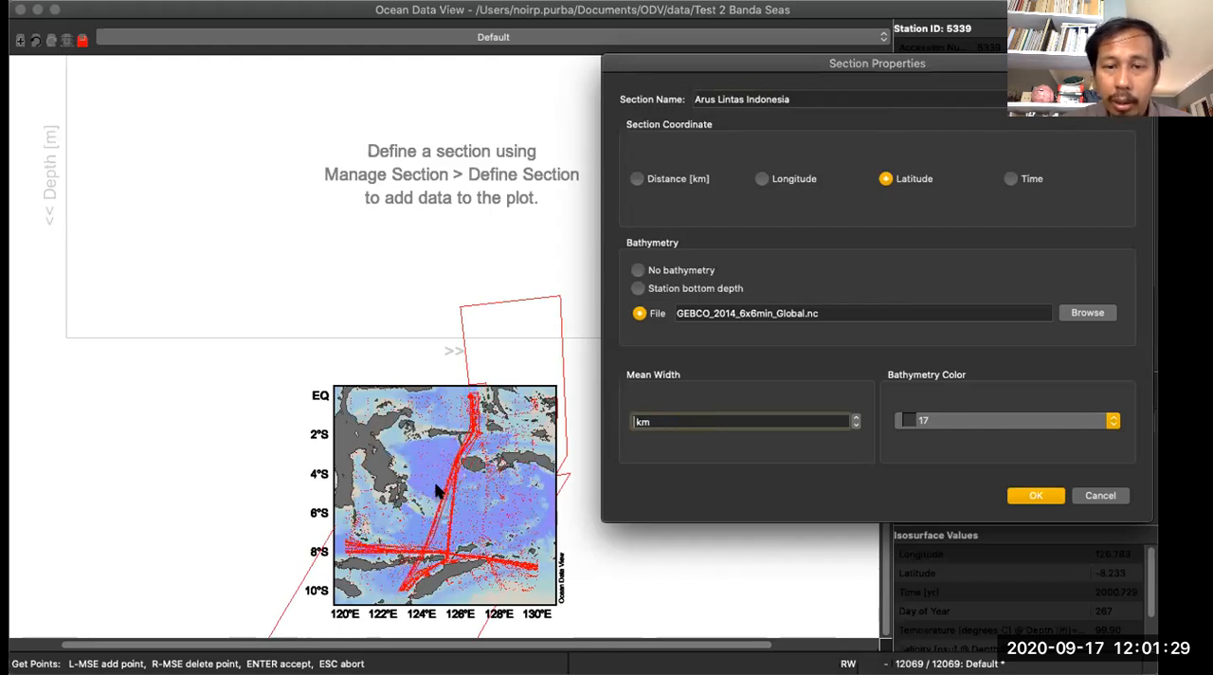
pyautogui.write('50')
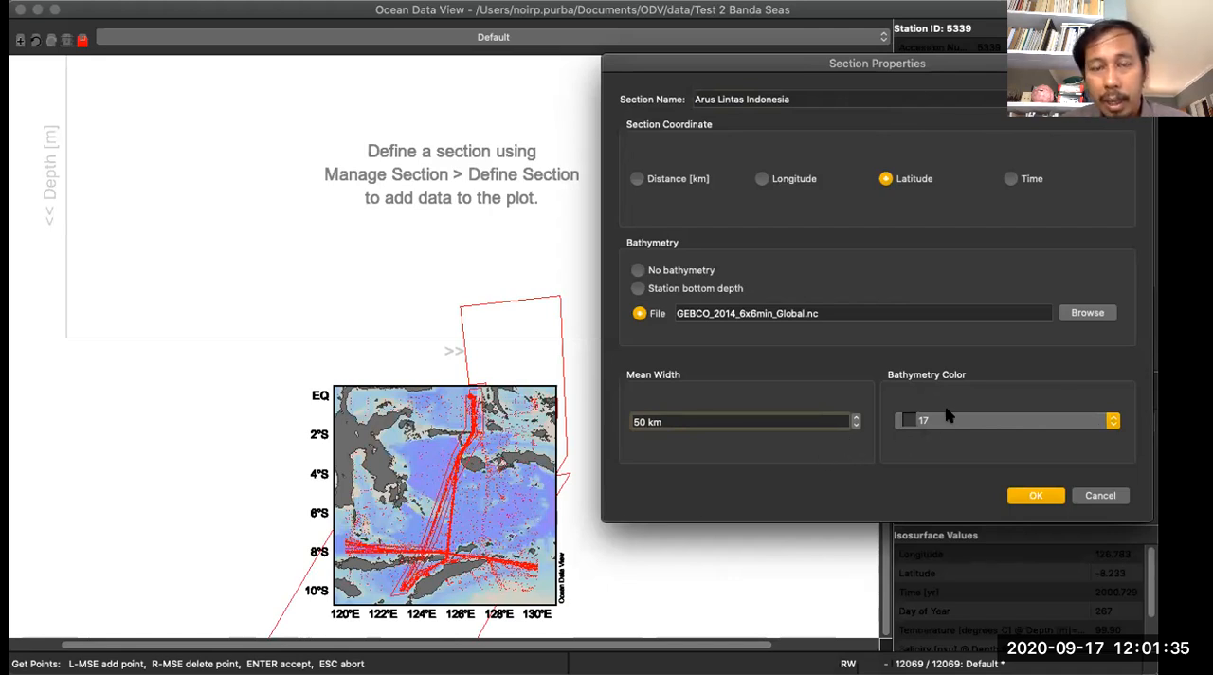
pyautogui.click(1046, 499)
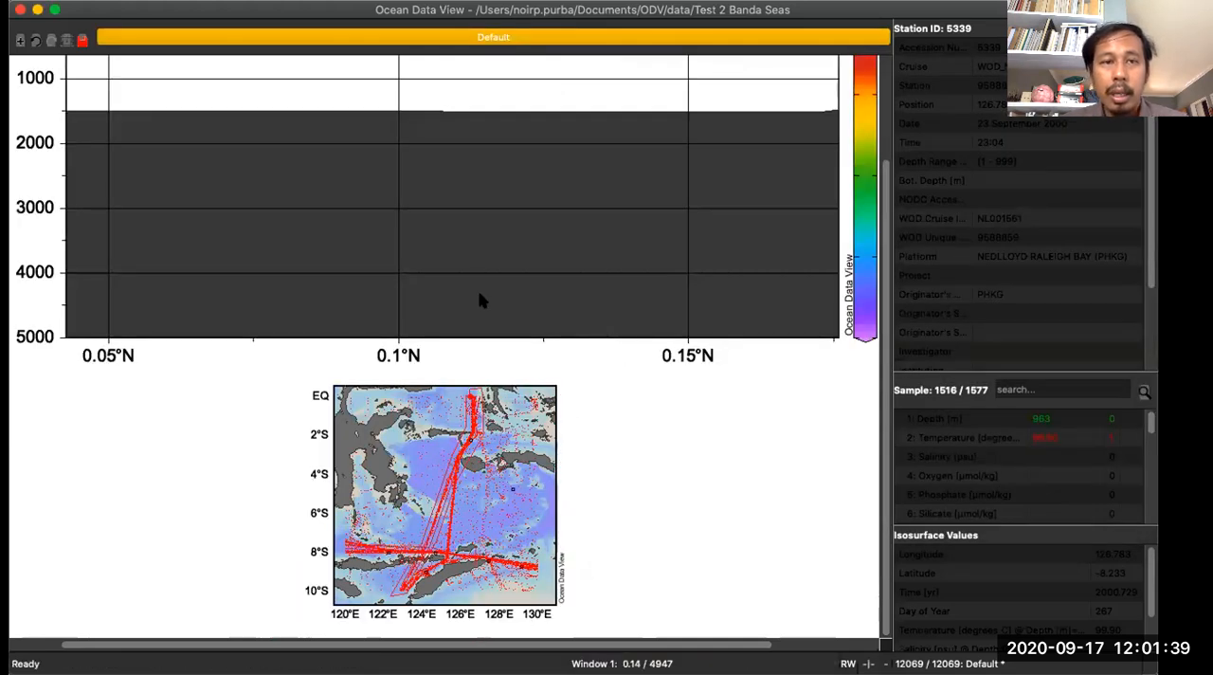
# - Try to zoom the temperature section plot to depths of 0 to 2000 m
pyautogui.scroll(5, 480, 301)
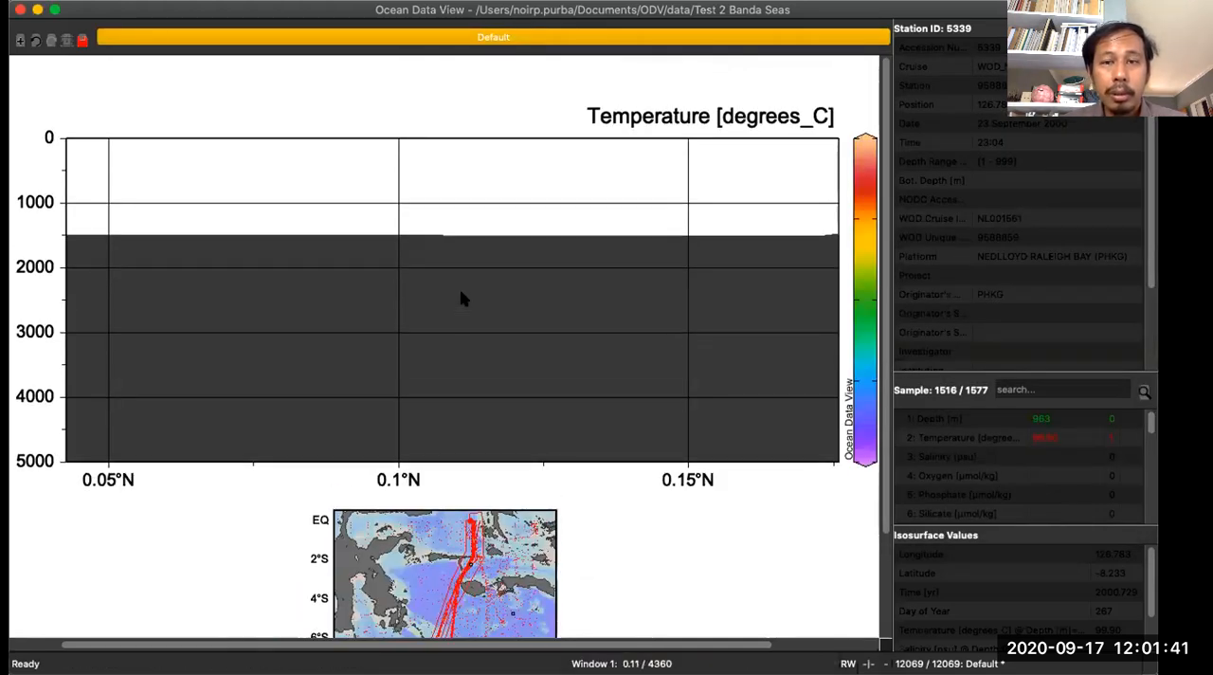
pyautogui.scroll(-4, 463, 299)
pyautogui.scroll(4, 463, 299)
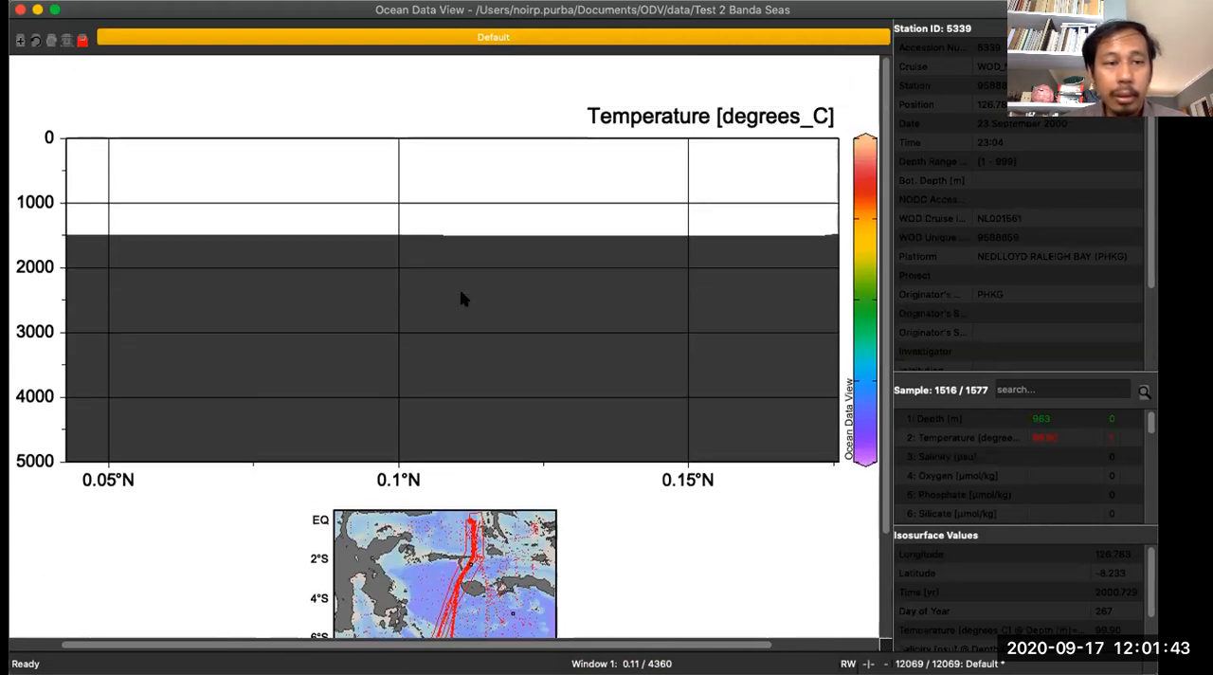
pyautogui.rightClick(455, 199)
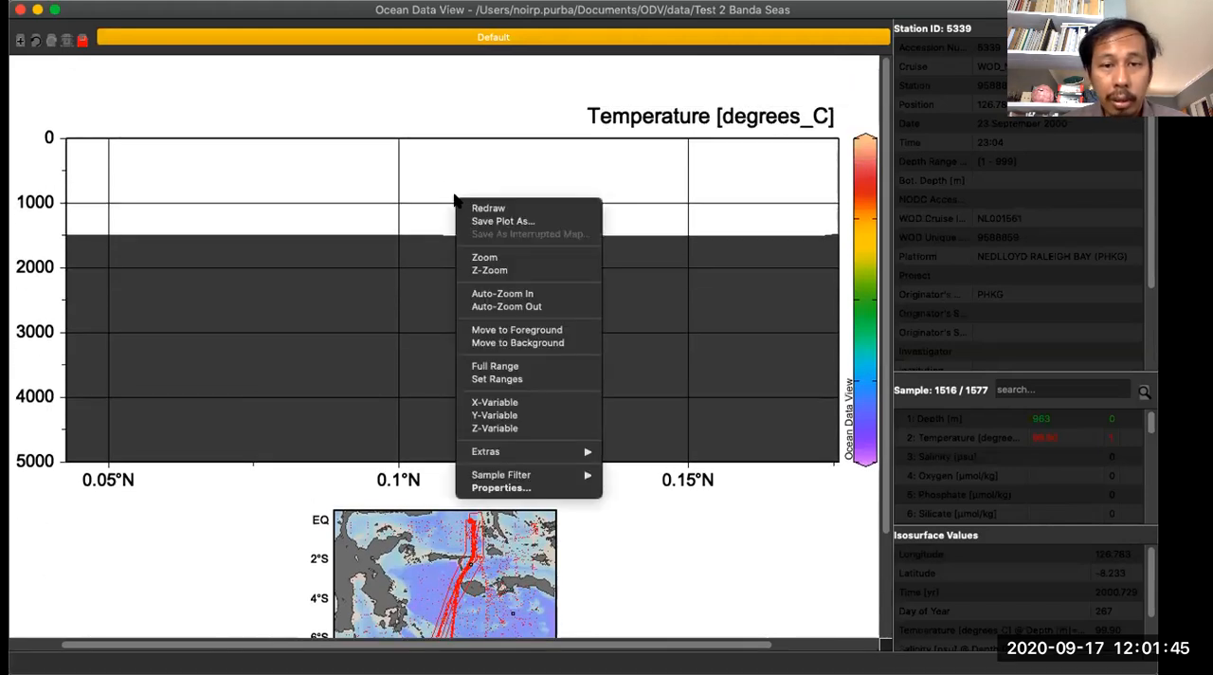
pyautogui.click(481, 257)
pyautogui.moveTo(451, 458); pyautogui.dragTo(479, 265)
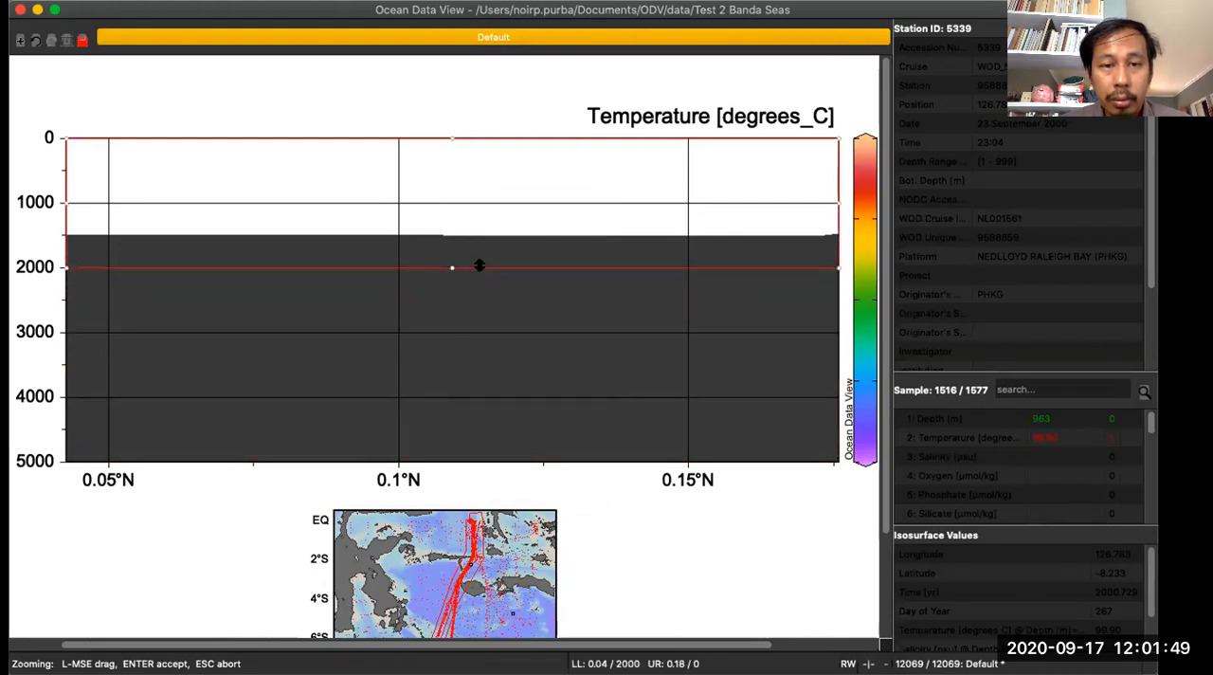
pyautogui.press('Return')
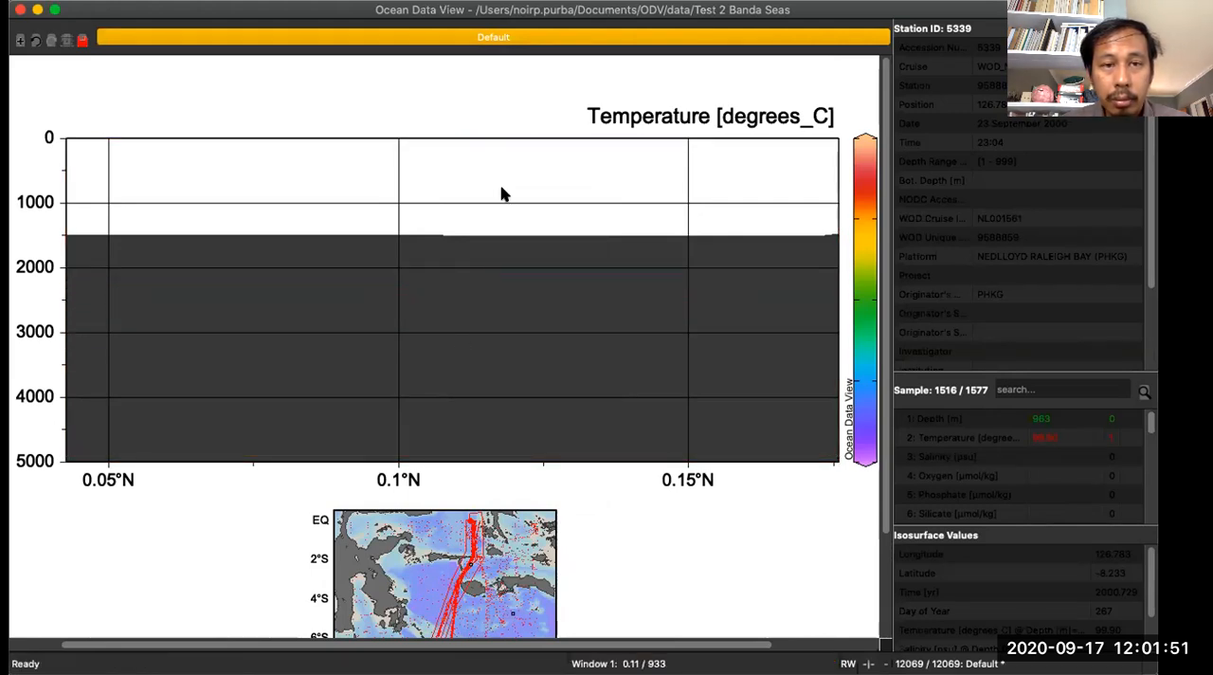
# - Retry the zoom on the temperature section twice, raising the lower limit to roughly 1800 m and then about 2300 m
pyautogui.rightClick(502, 193)
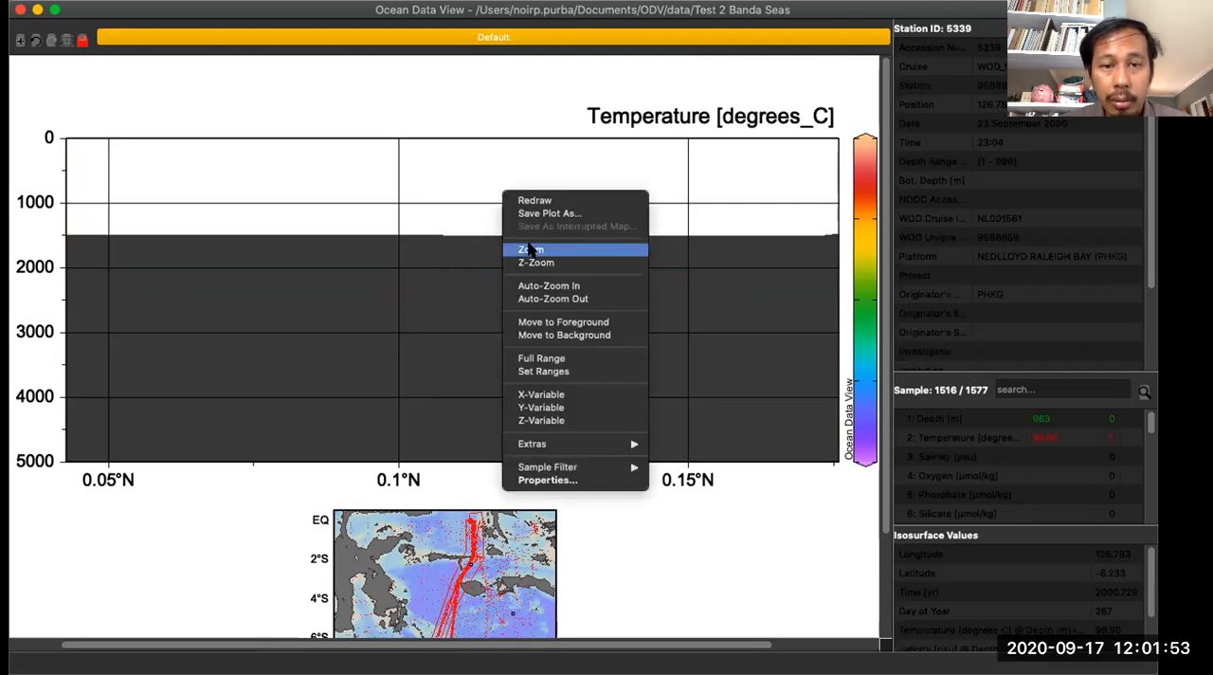
pyautogui.click(529, 247)
pyautogui.moveTo(450, 447); pyautogui.dragTo(481, 254)
pyautogui.press('Return')
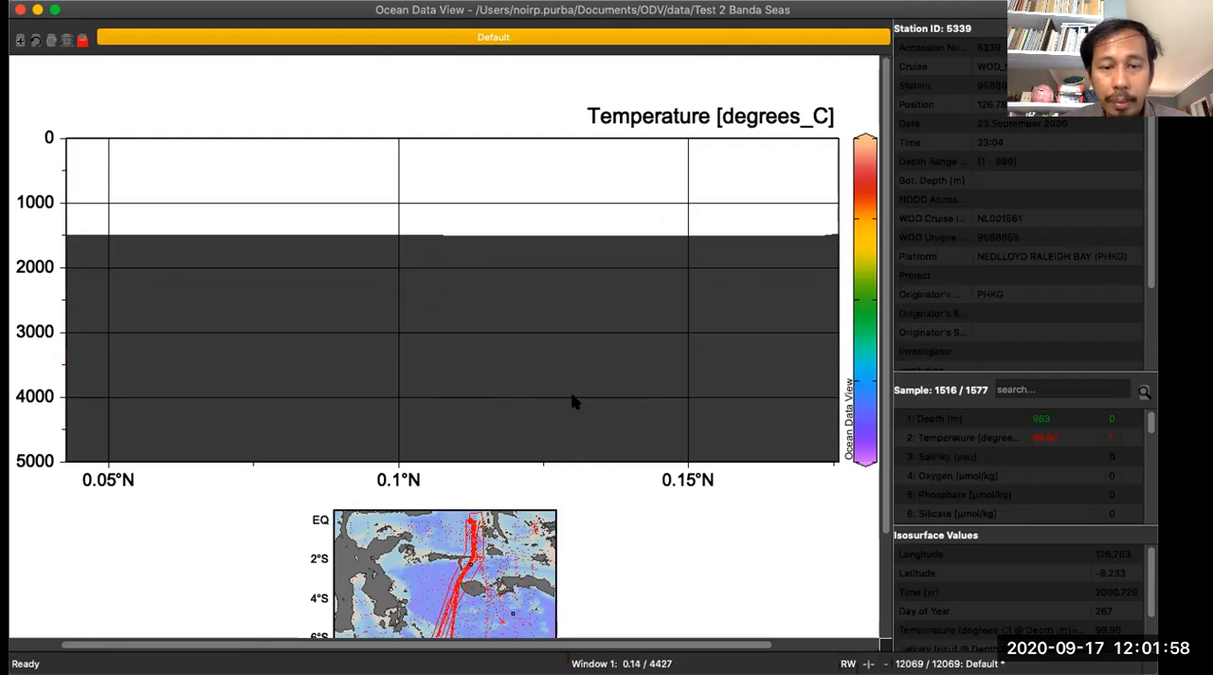
pyautogui.rightClick(463, 194)
pyautogui.click(489, 252)
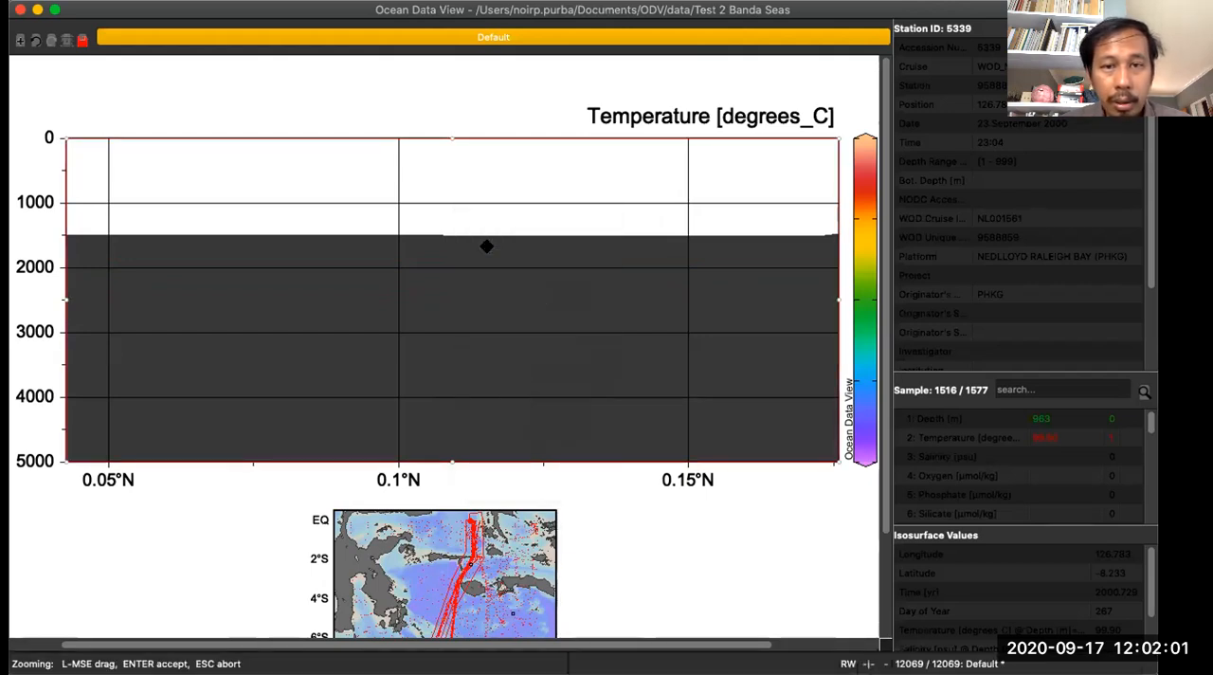
pyautogui.moveTo(447, 461); pyautogui.dragTo(477, 278)
pyautogui.press('Return')
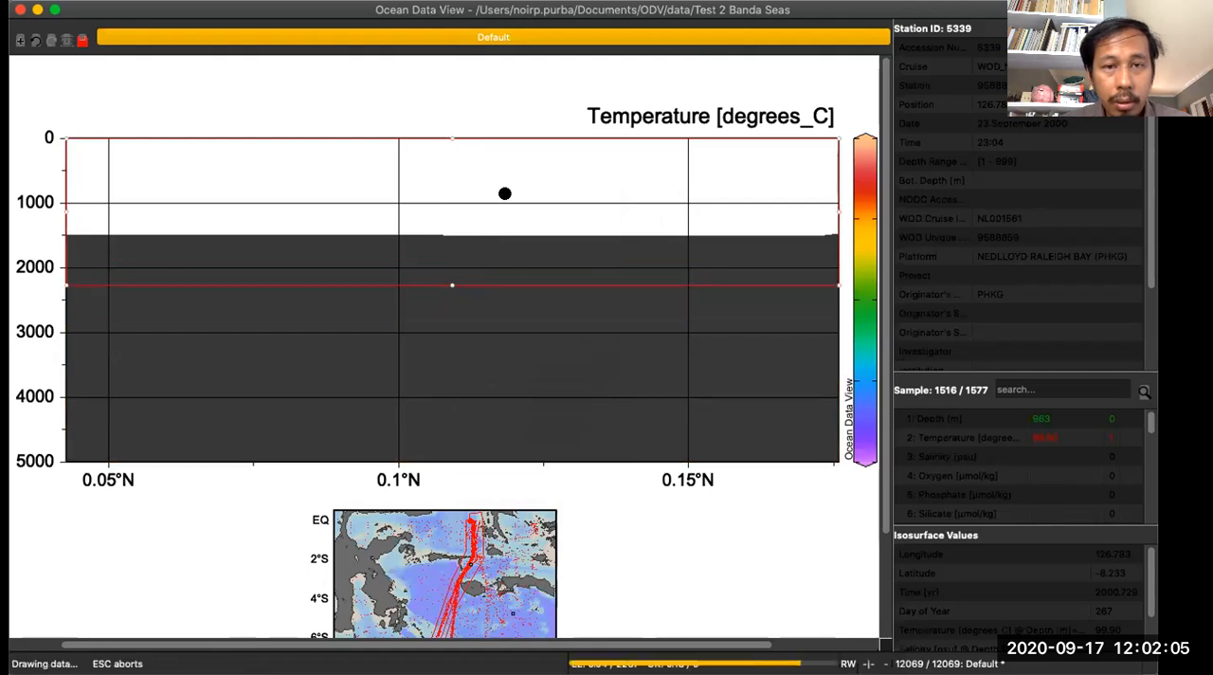
# - Start a zoom on the station map and accept its frame without adjusting the extent
pyautogui.scroll(-3, 479, 301)
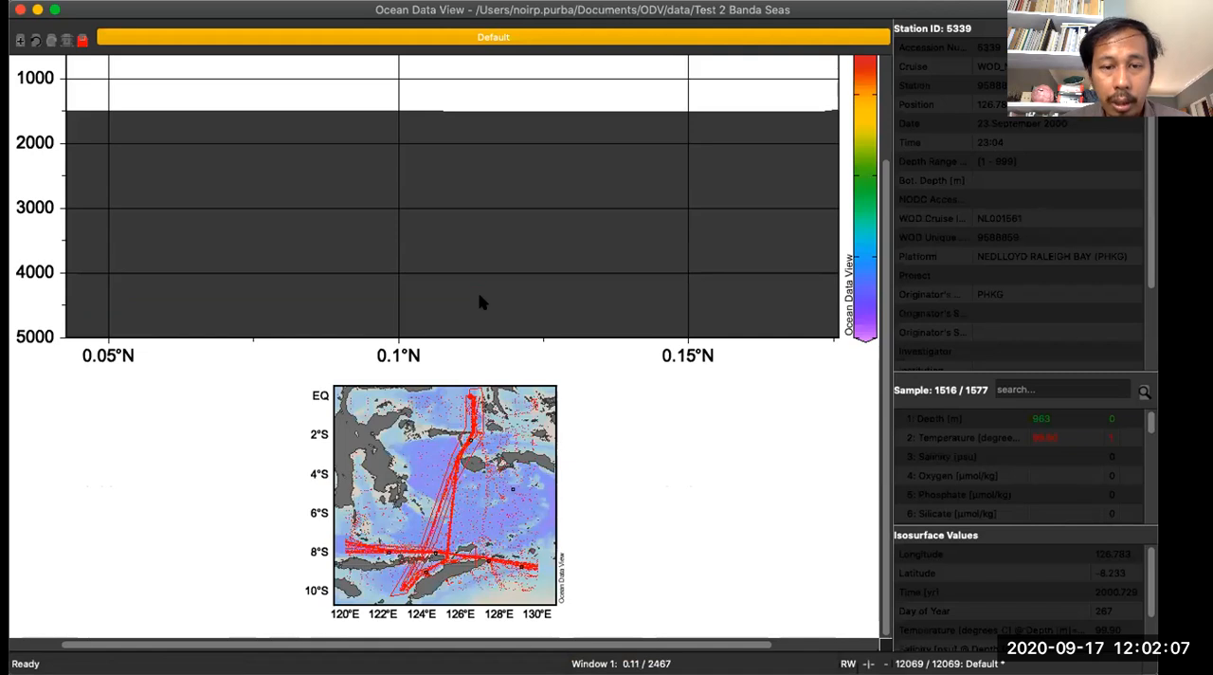
pyautogui.rightClick(527, 464)
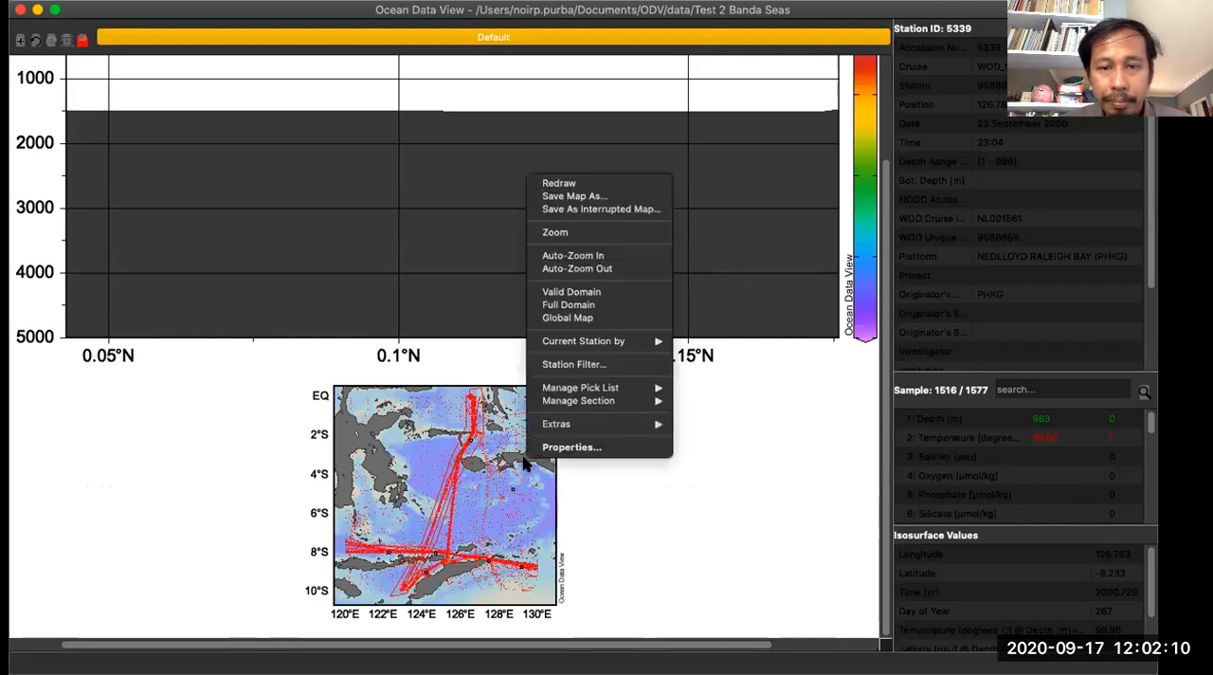
pyautogui.click(623, 233)
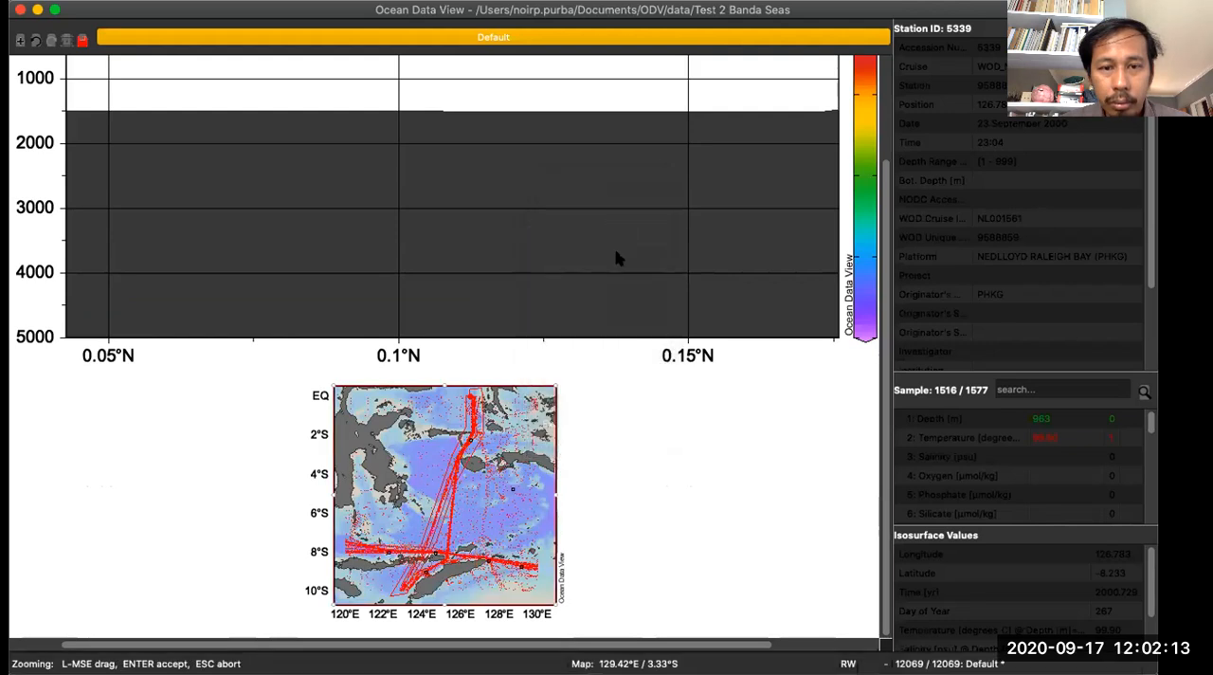
pyautogui.press('Return')
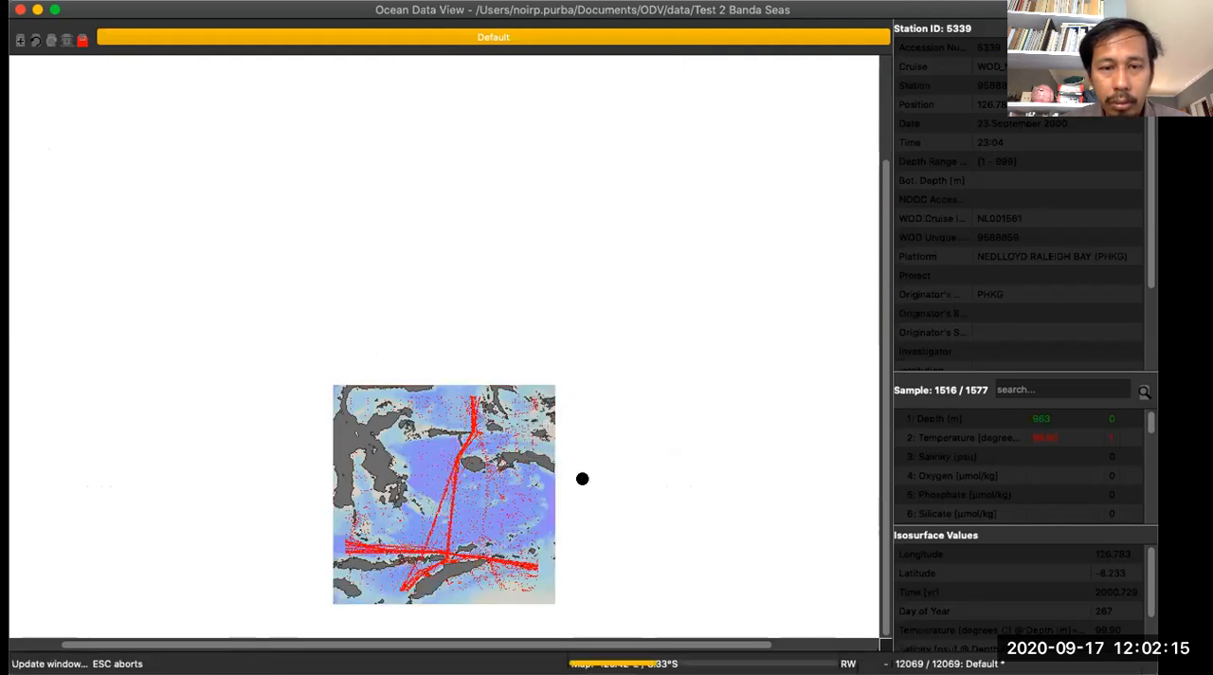
pyautogui.scroll(3, 575, 477)
pyautogui.scroll(-3, 575, 477)
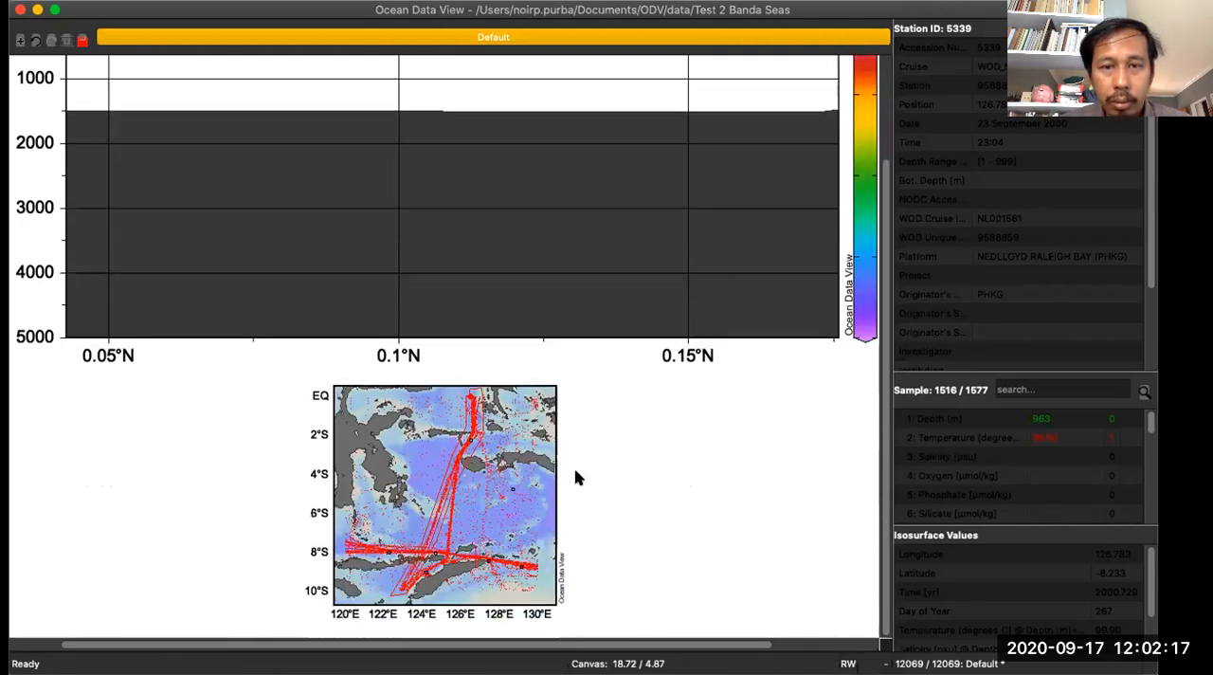
# - Remove the current section from the station map
pyautogui.rightClick(517, 438)
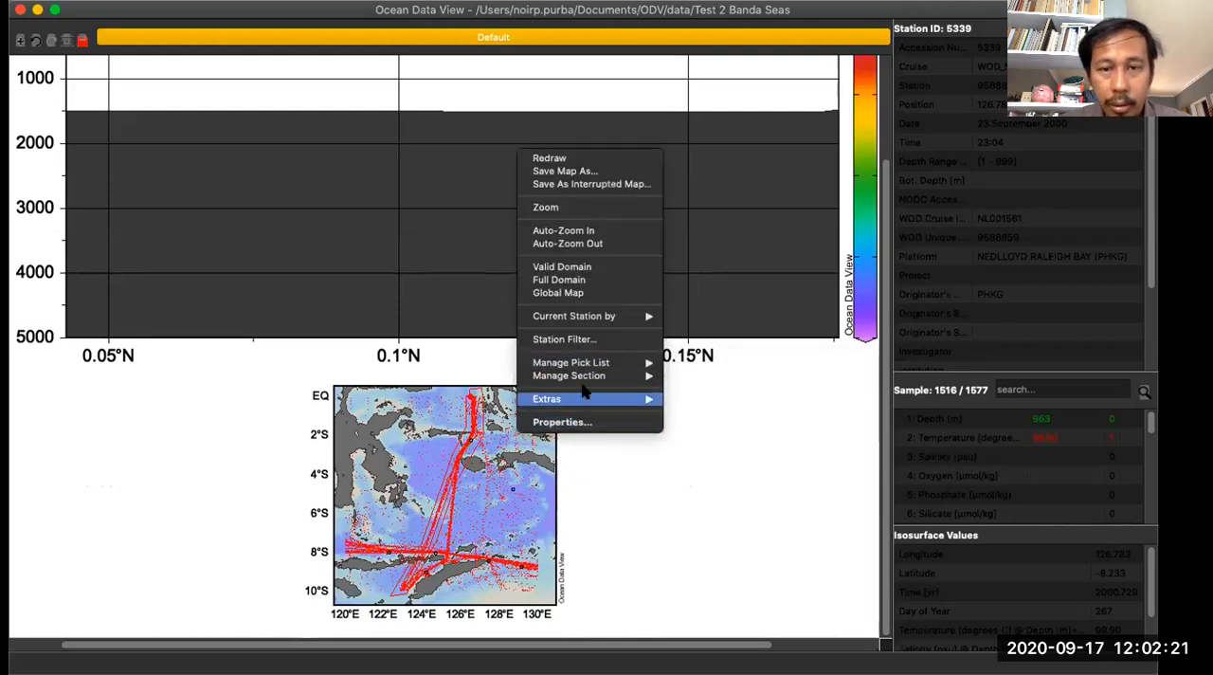
pyautogui.moveTo(593, 377)
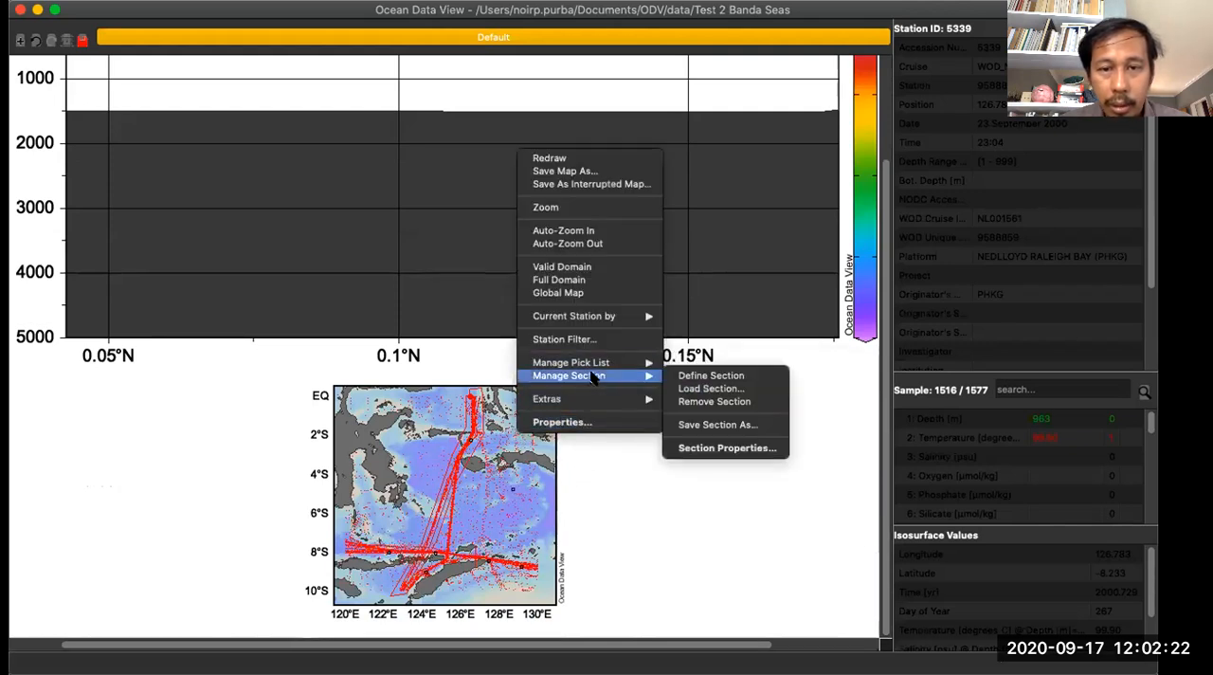
pyautogui.click(728, 401)
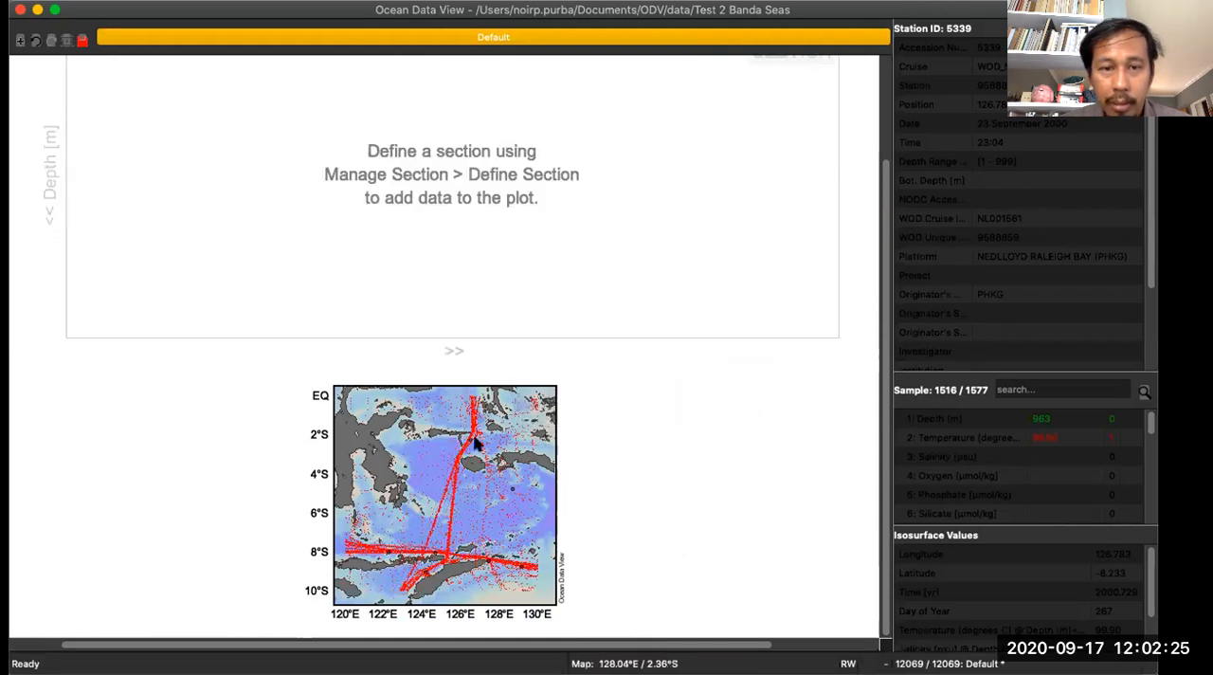
pyautogui.rightClick(409, 444)
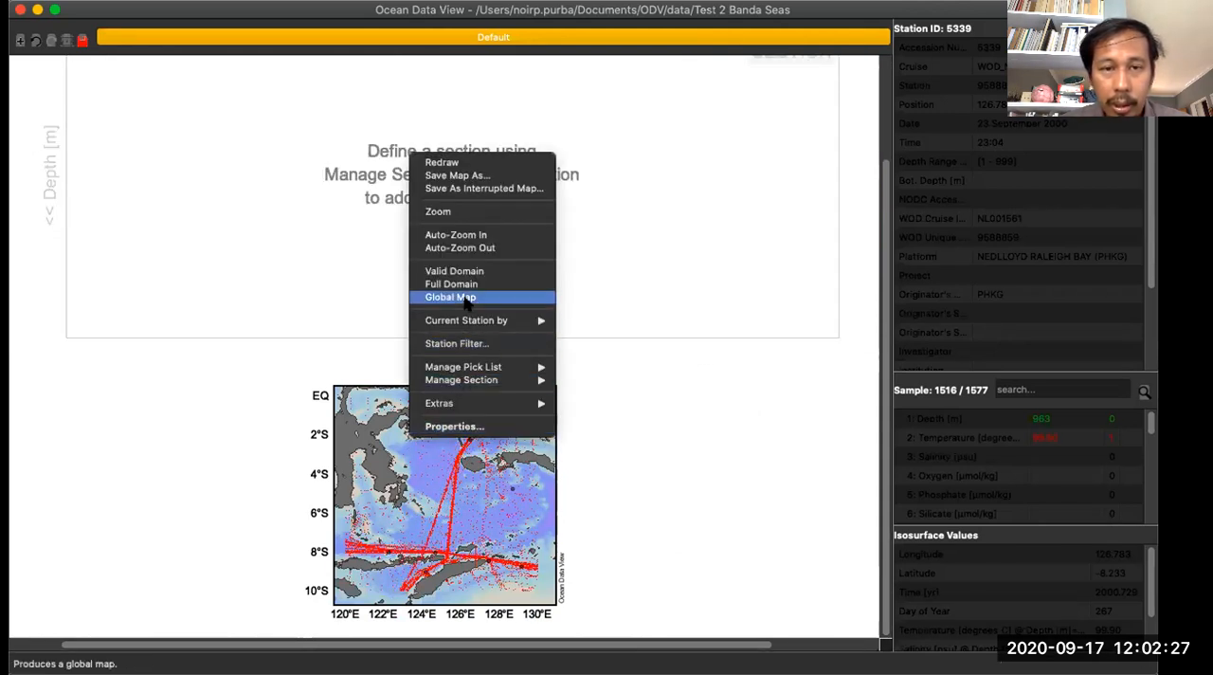
pyautogui.click(471, 213)
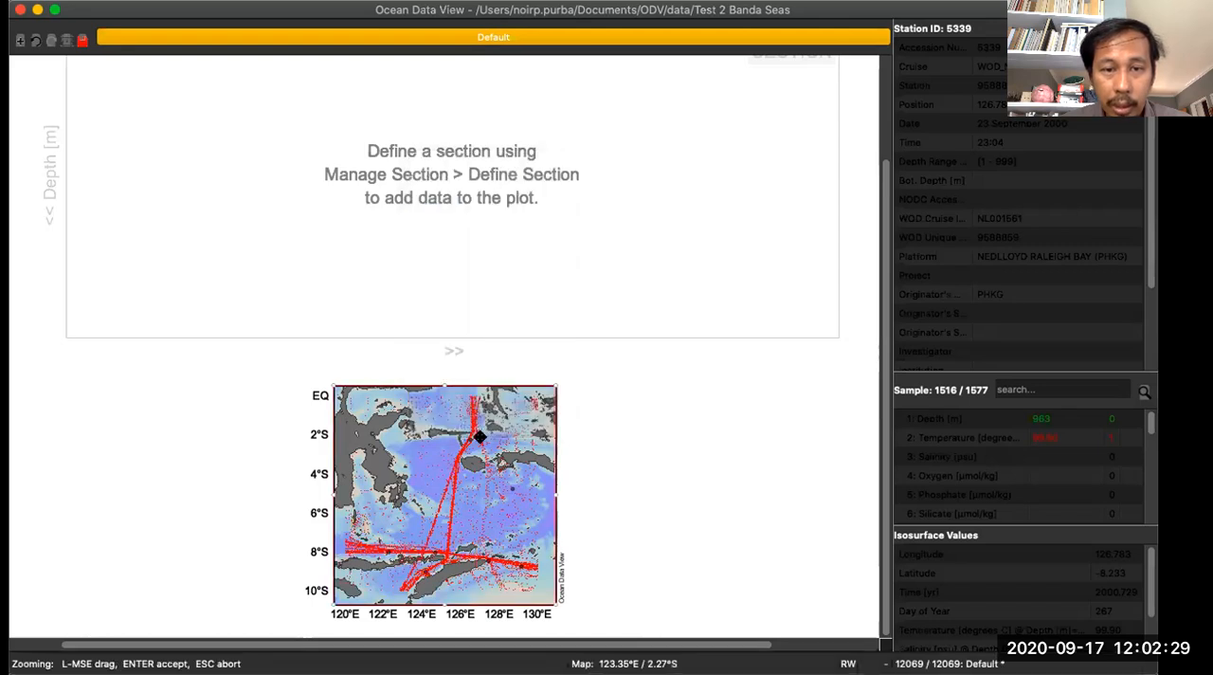
pyautogui.press('Return')
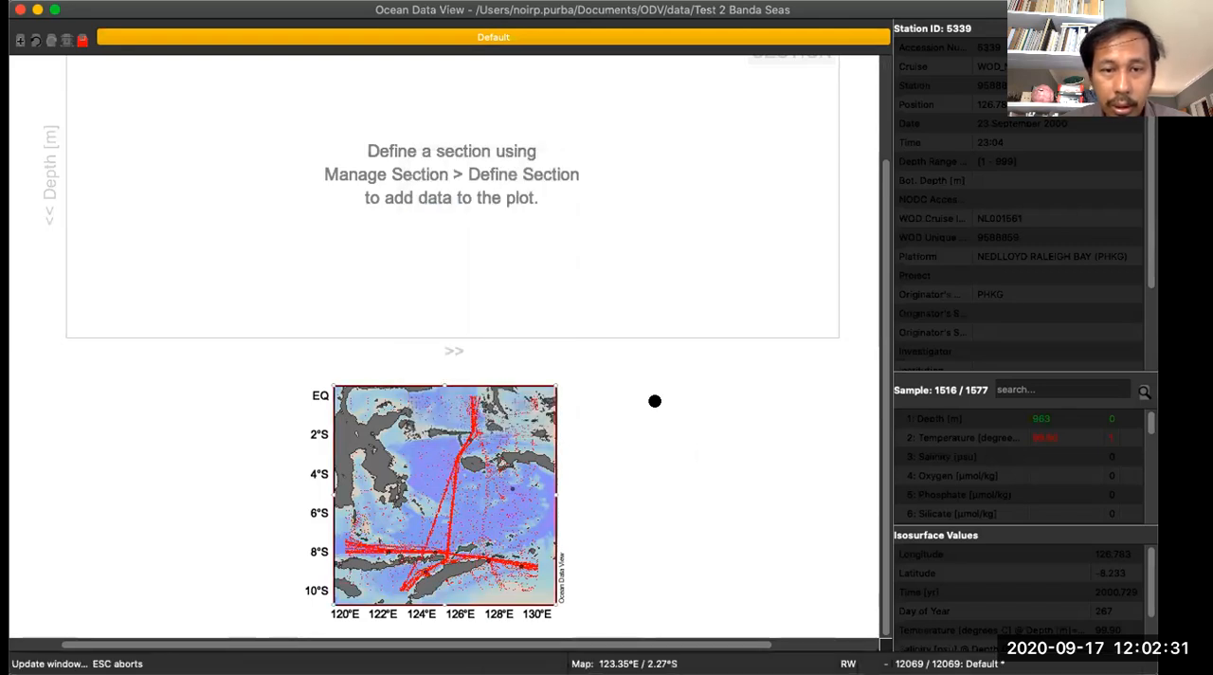
# - Define a new section from about 126.5°E near the equator, southwest along the western station line past 8°S, and accept the points
pyautogui.rightClick(444, 417)
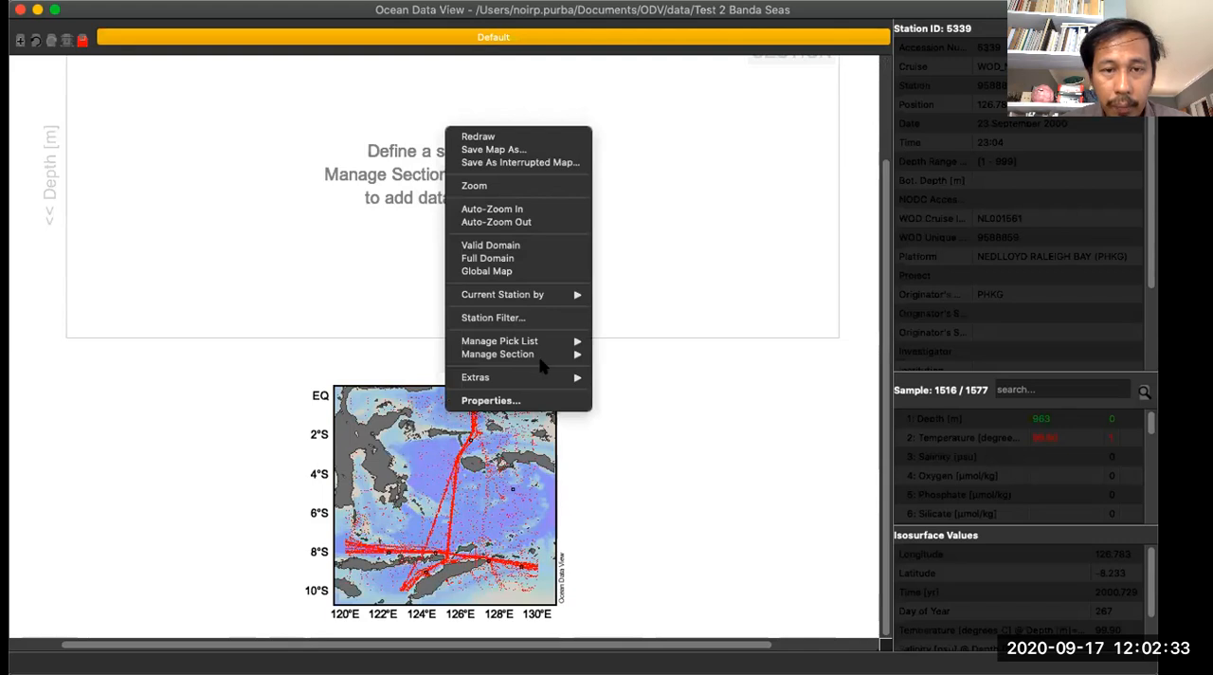
pyautogui.moveTo(545, 358)
pyautogui.click(620, 354)
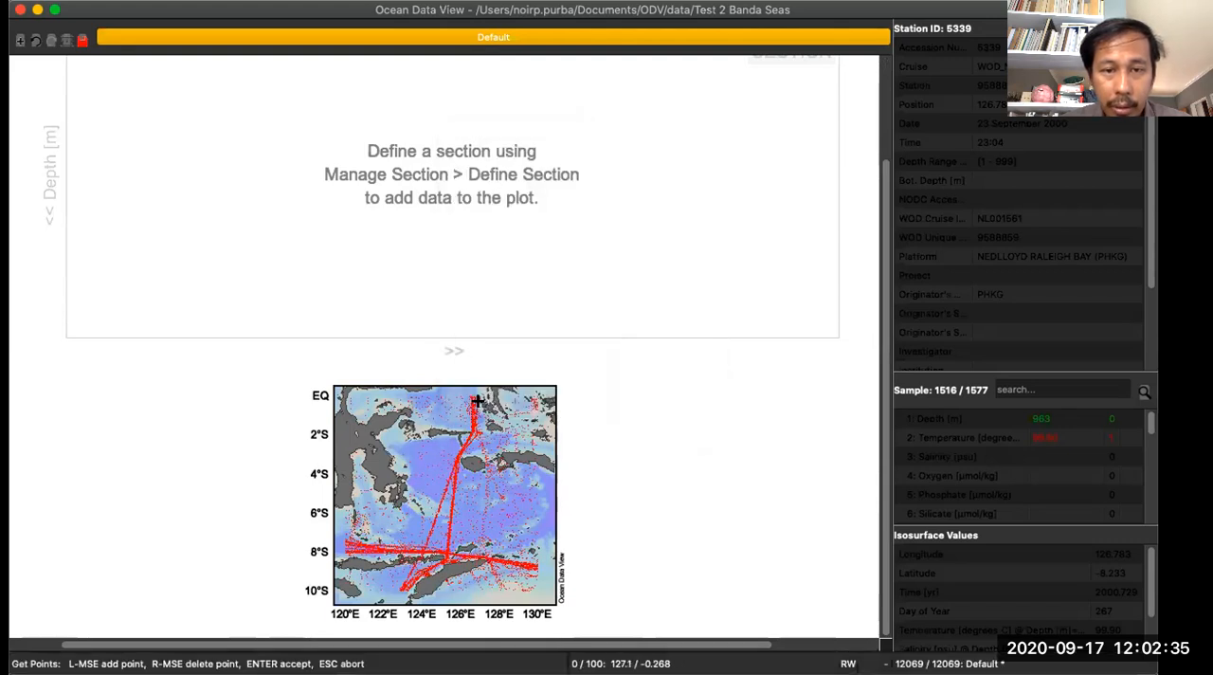
pyautogui.click(472, 391)
pyautogui.click(459, 445)
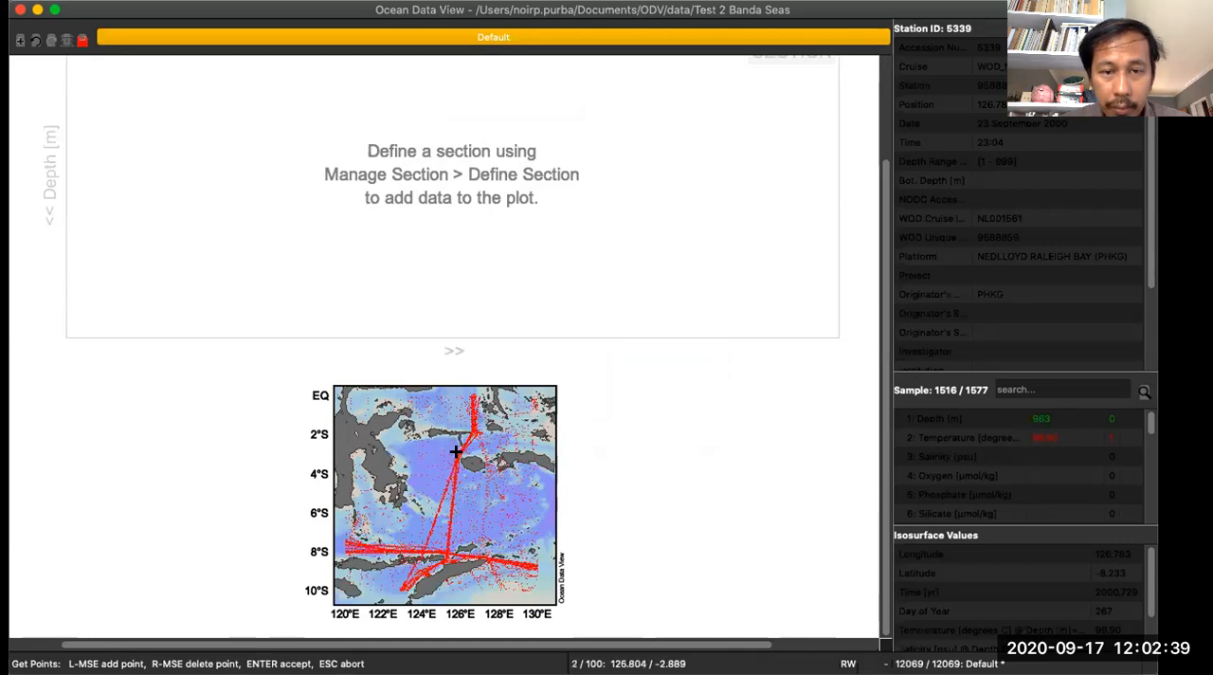
pyautogui.click(442, 501)
pyautogui.click(425, 546)
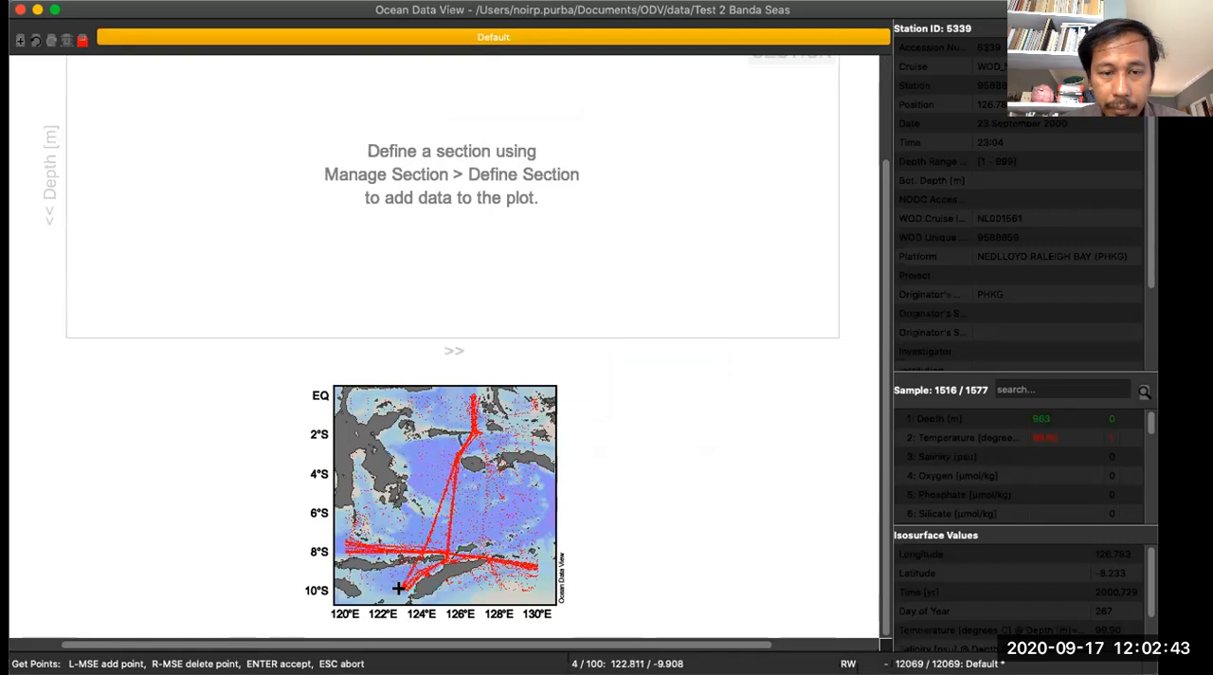
pyautogui.press('Return')
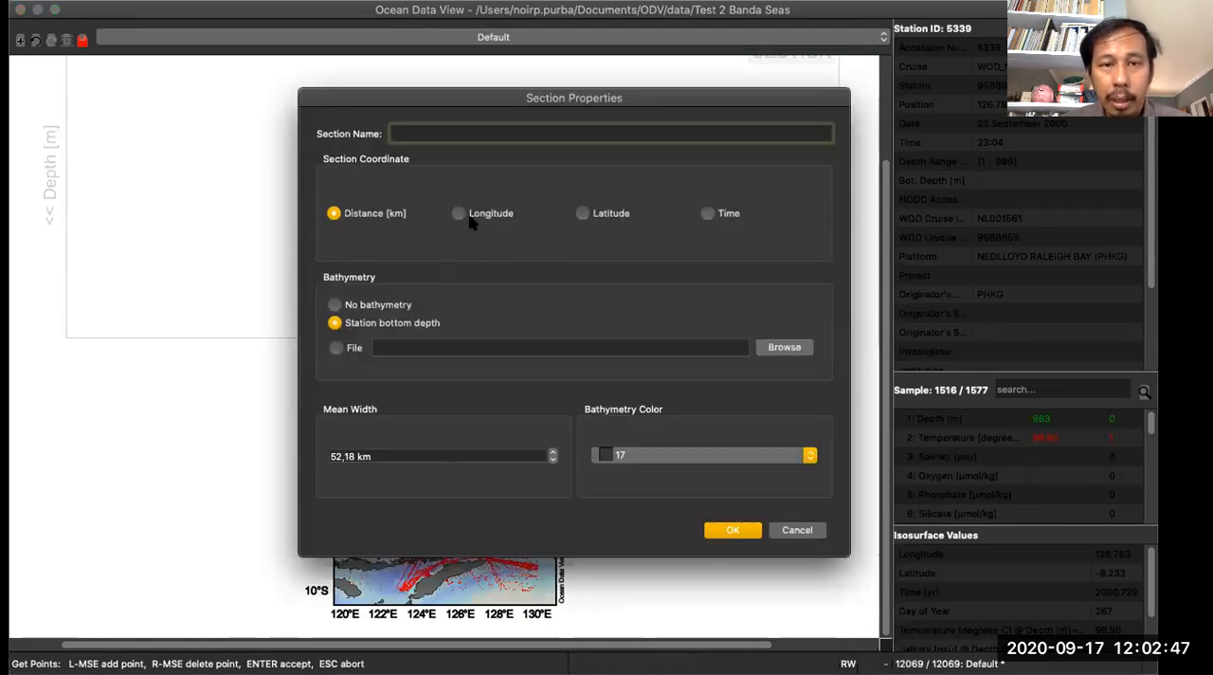
# - Configure the section as "Arus Lintas Indonesia" with Latitude coordinate and GEBCO_2014_6x6min_Global.nc bathymetry, and move the dialog off the map
pyautogui.write('Arus Lintas Indonesia')
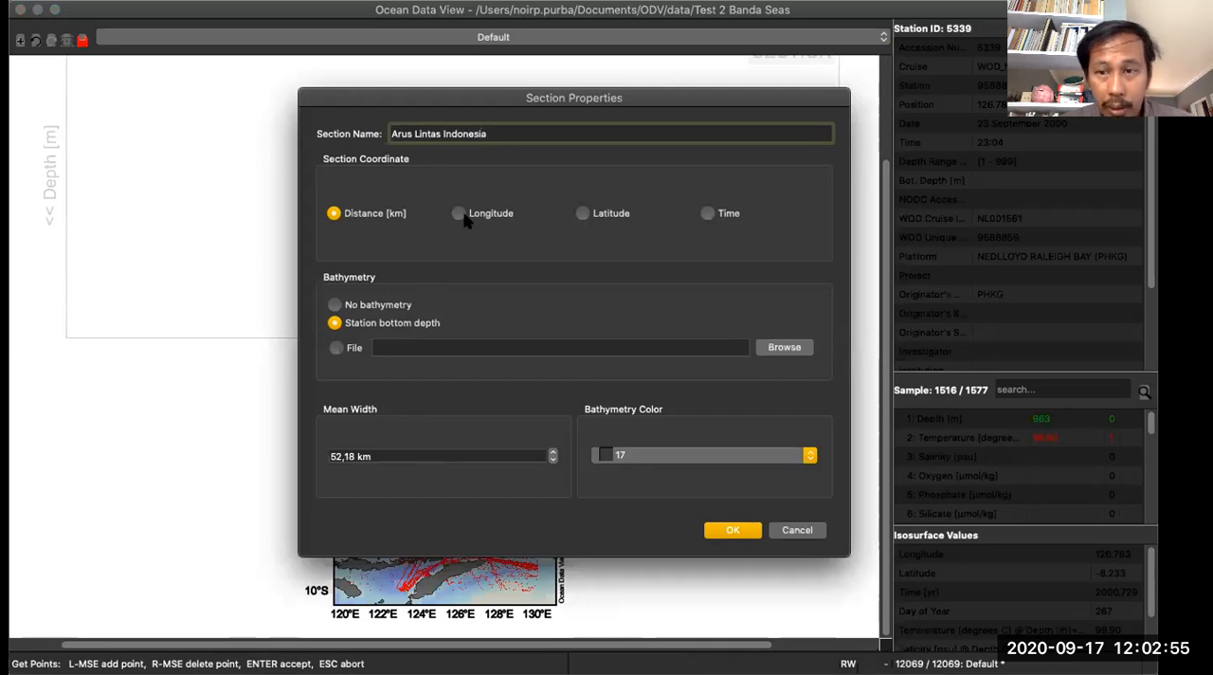
pyautogui.click(583, 214)
pyautogui.click(337, 348)
pyautogui.click(799, 349)
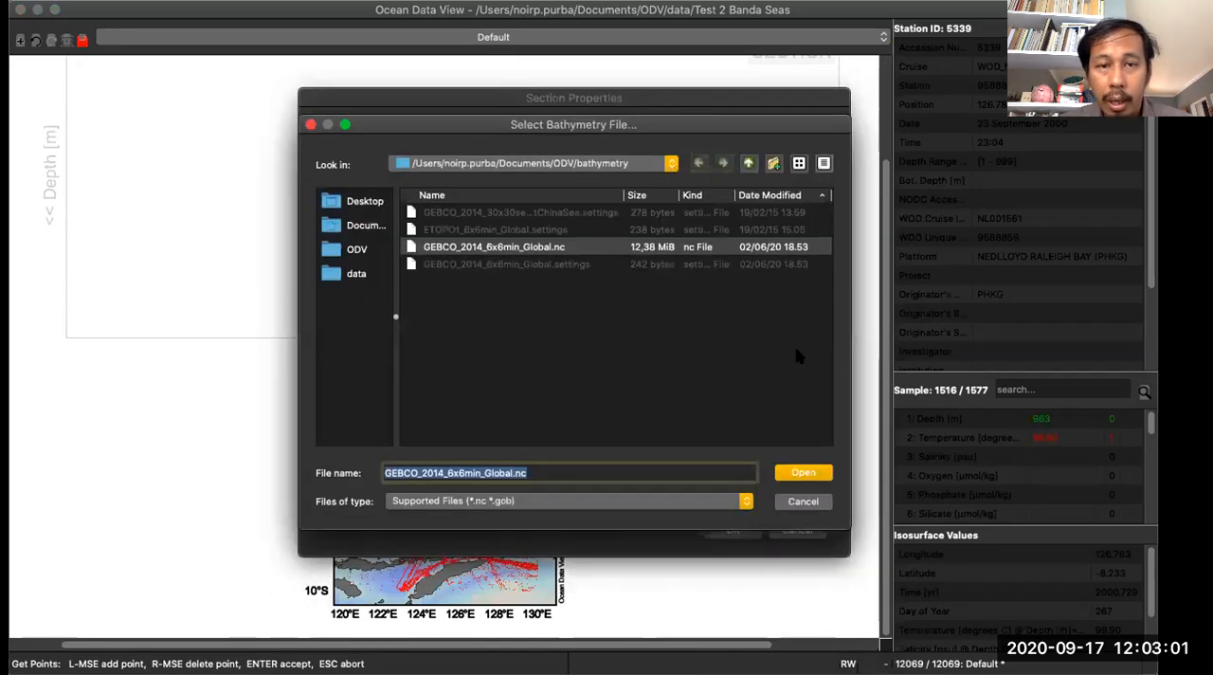
pyautogui.click(802, 474)
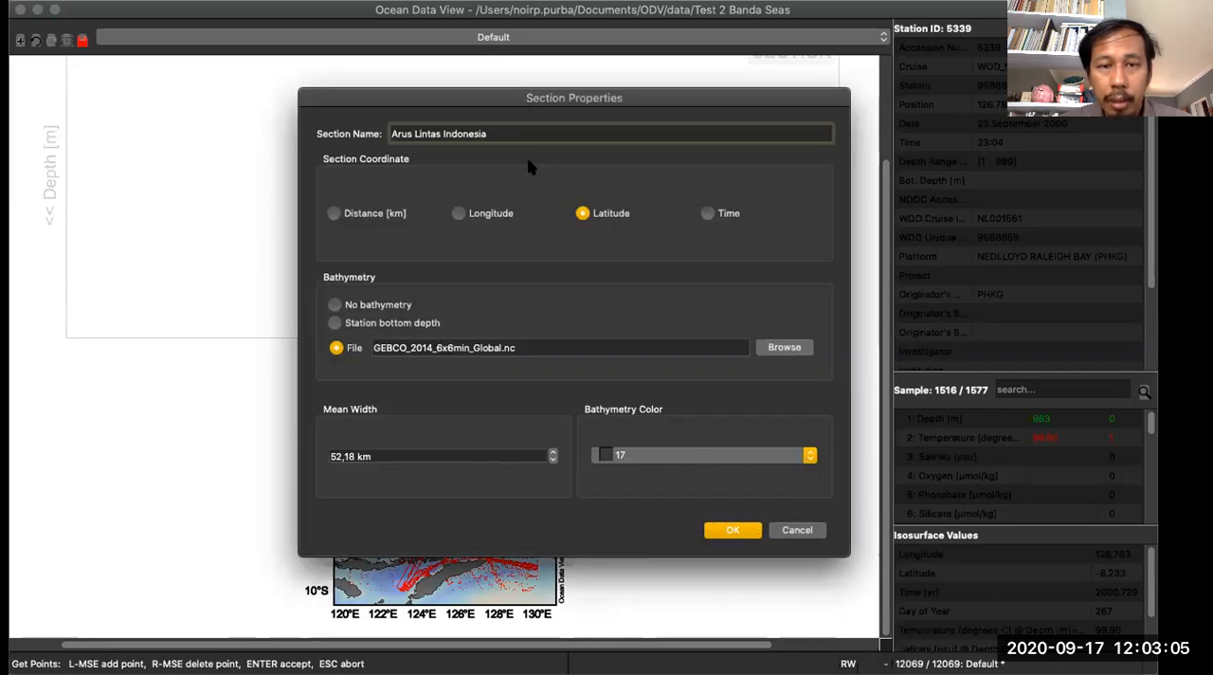
pyautogui.moveTo(501, 99); pyautogui.dragTo(707, 72)
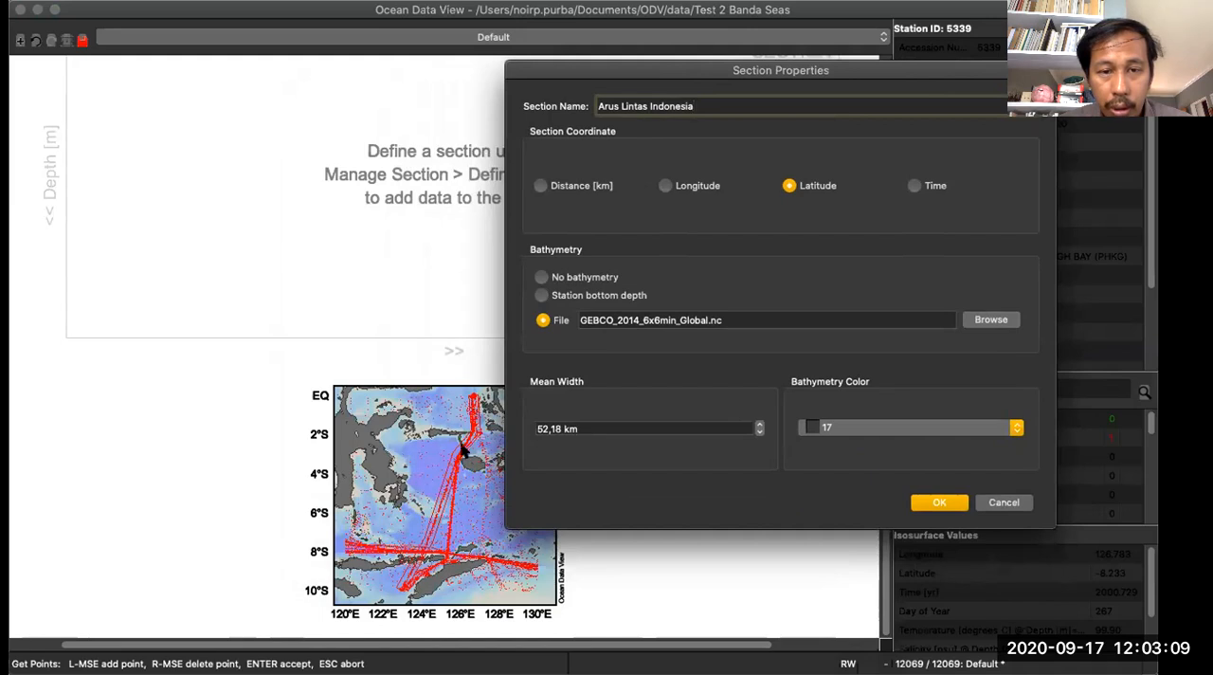
# - Set the section's mean width to 70 km and accept the section properties
pyautogui.moveTo(561, 429); pyautogui.dragTo(512, 427)
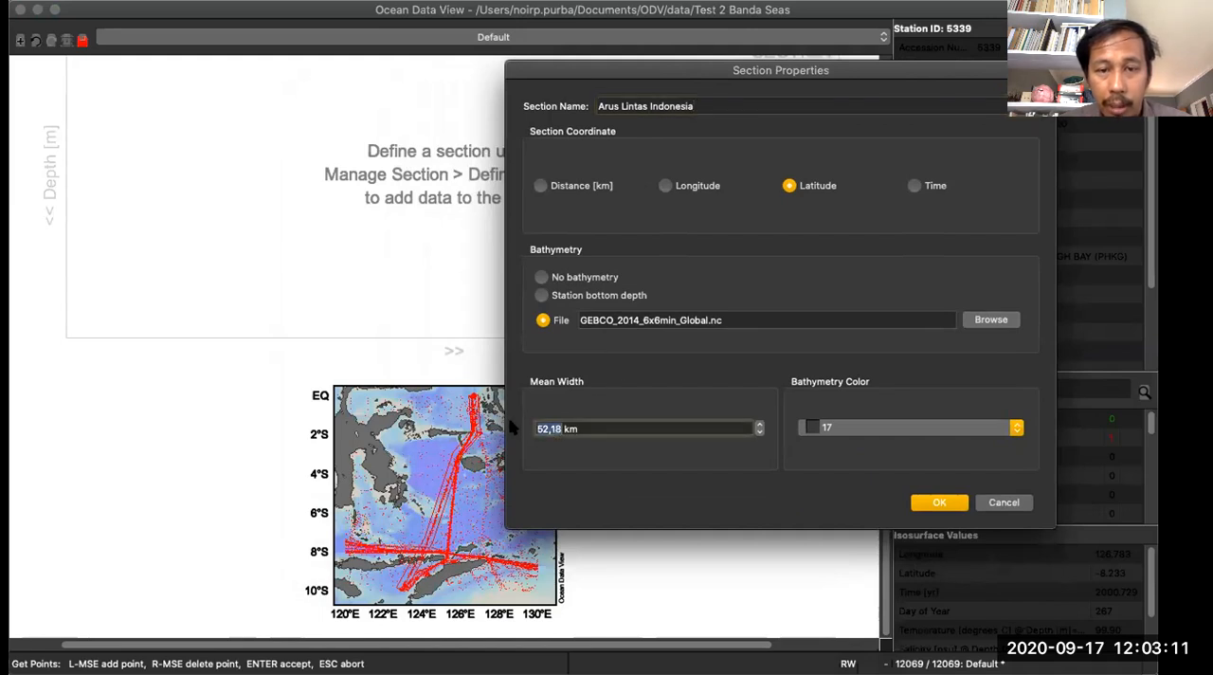
pyautogui.write('50')
pyautogui.press('BackSpace')
pyautogui.press('BackSpace')
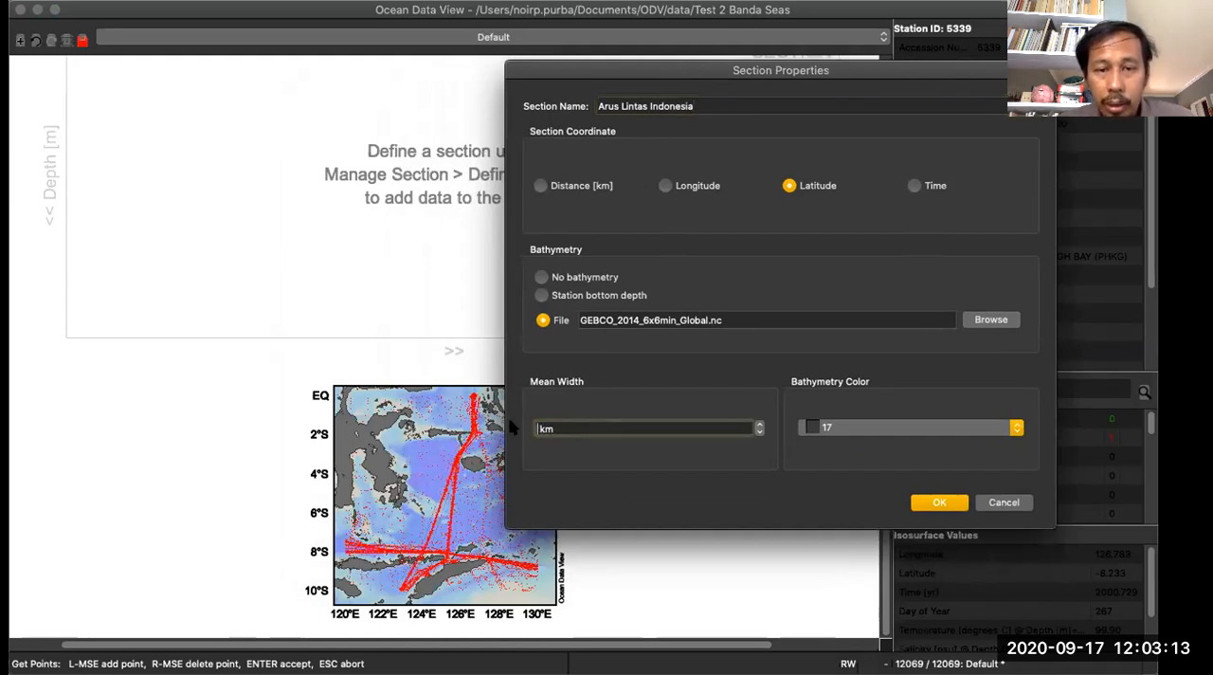
pyautogui.write('70')
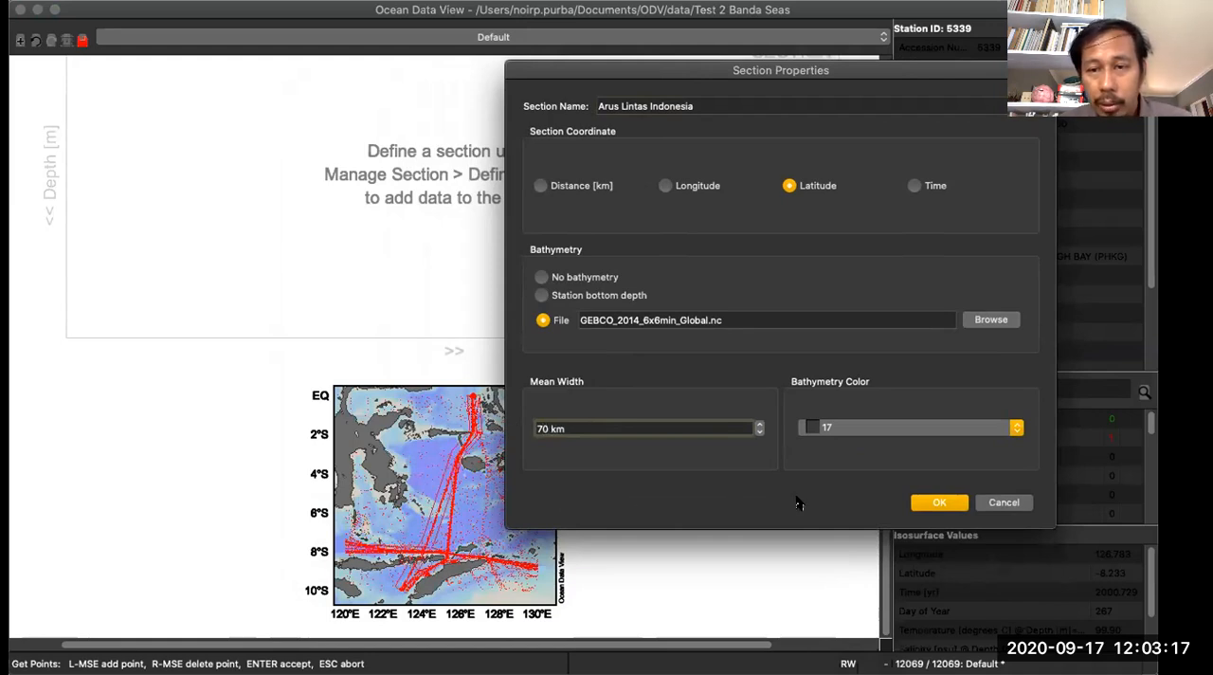
pyautogui.click(935, 502)
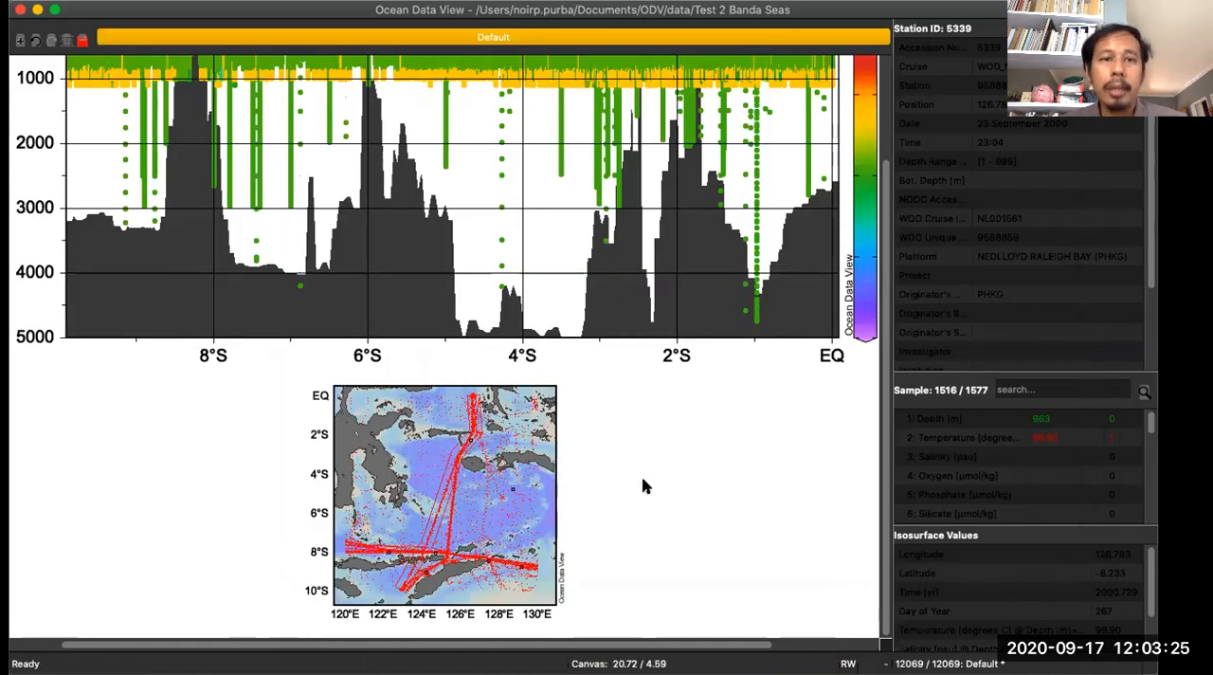
# - Zoom the temperature section plot to depths from 0 to about 2013 m, keeping the full latitude range
pyautogui.scroll(3, 650, 464)
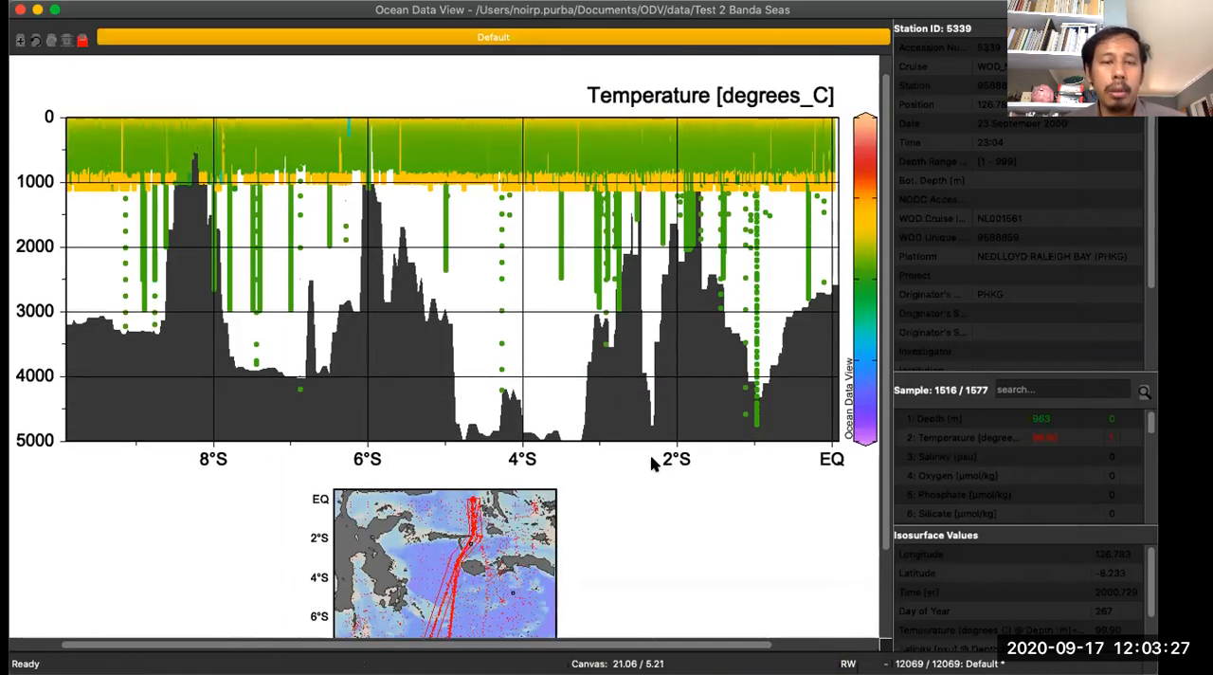
pyautogui.scroll(1, 650, 465)
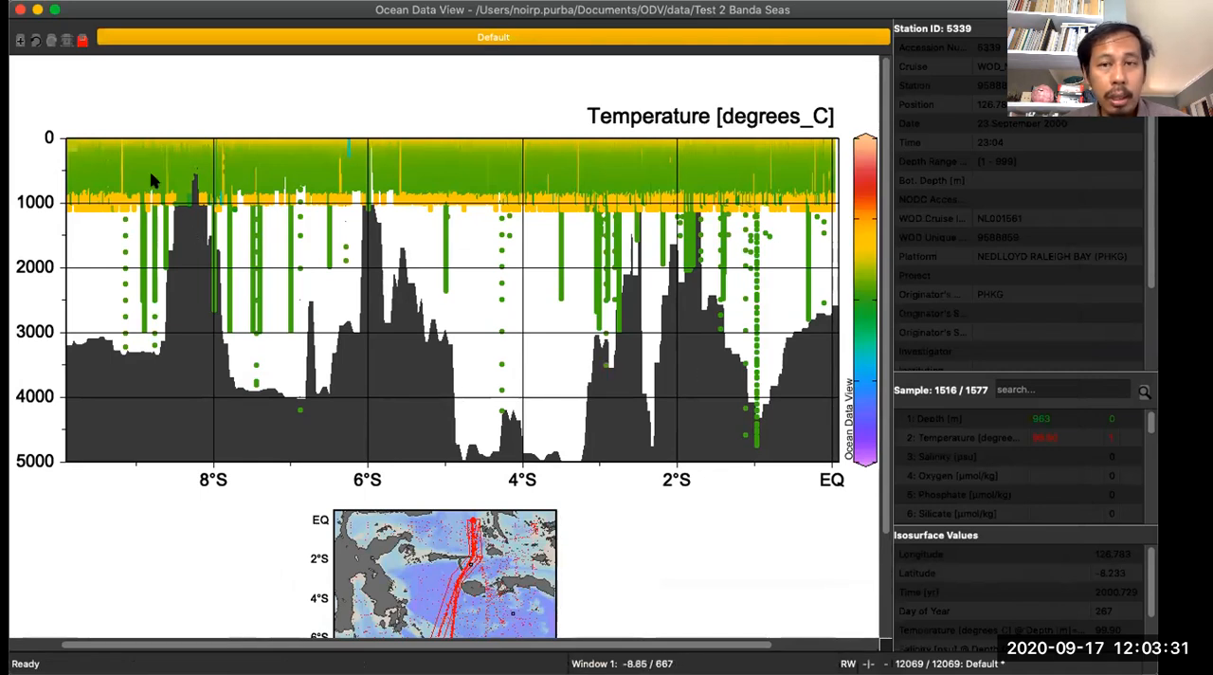
pyautogui.moveTo(662, 646); pyautogui.dragTo(716, 644)
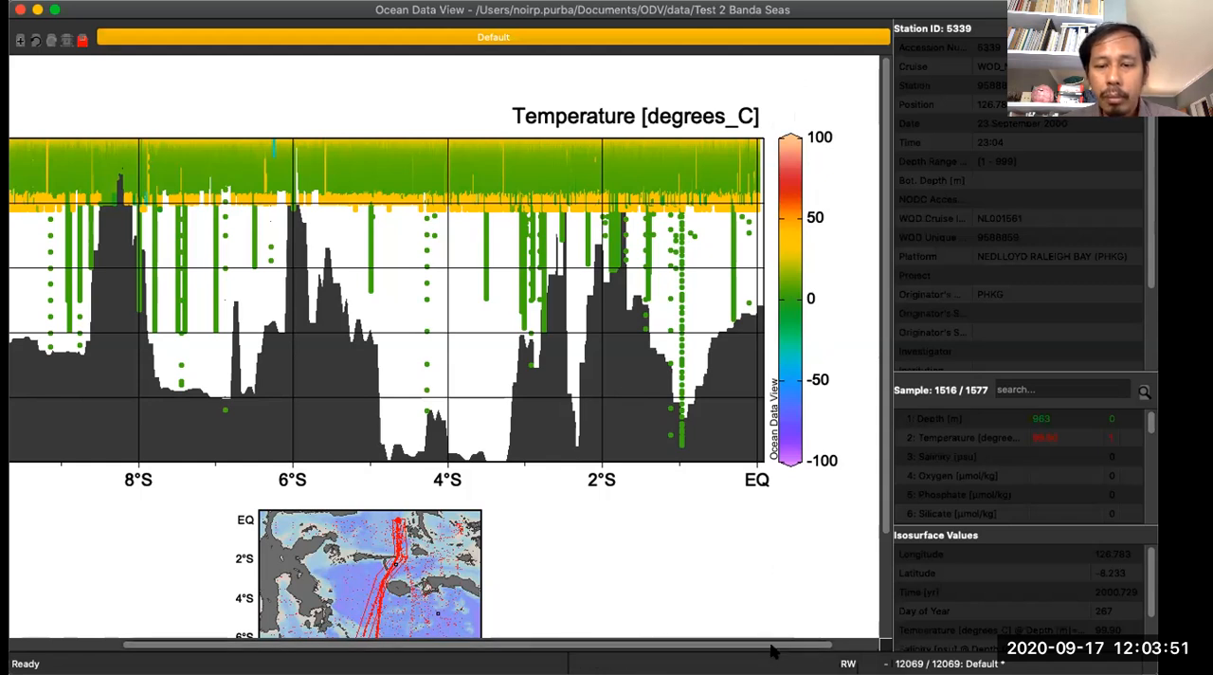
pyautogui.moveTo(776, 647); pyautogui.dragTo(730, 652)
pyautogui.rightClick(449, 225)
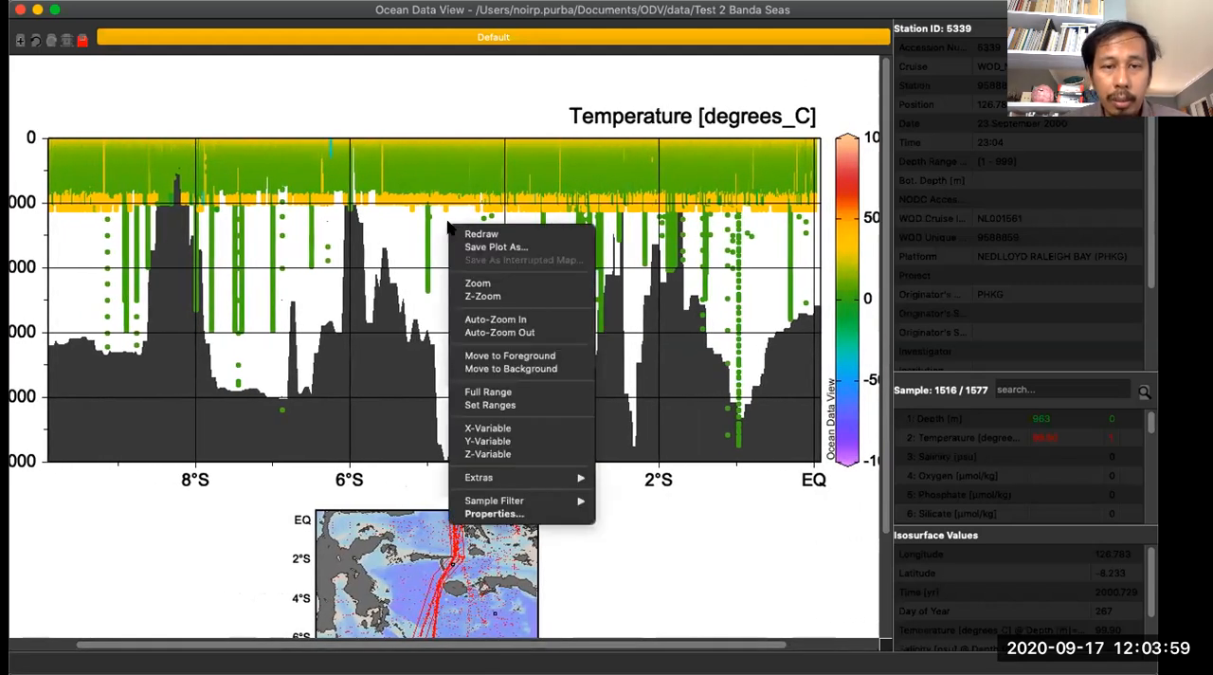
pyautogui.click(478, 282)
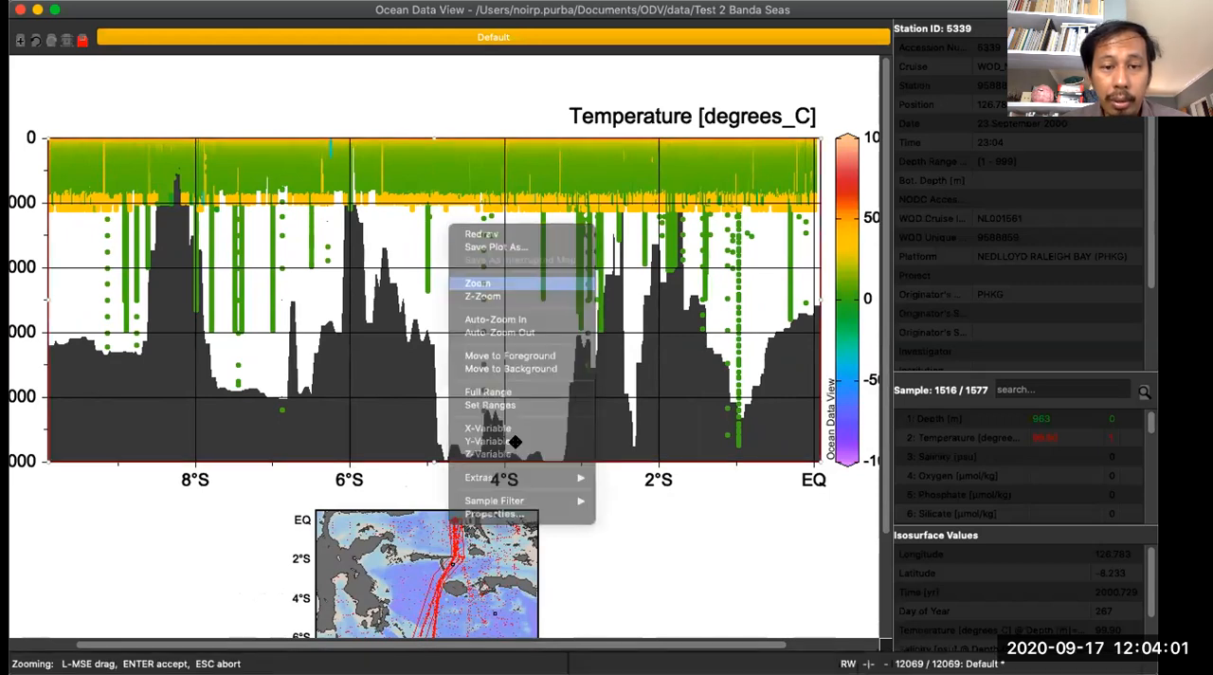
pyautogui.moveTo(435, 459); pyautogui.dragTo(442, 265)
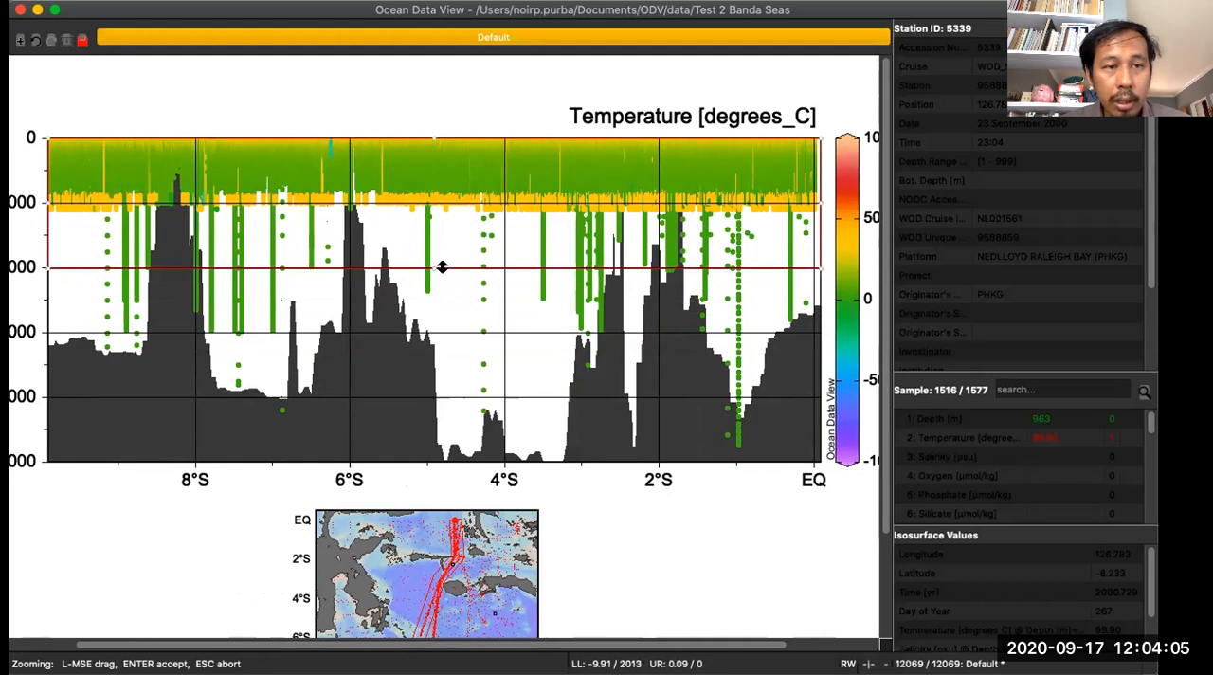
pyautogui.press('Return')
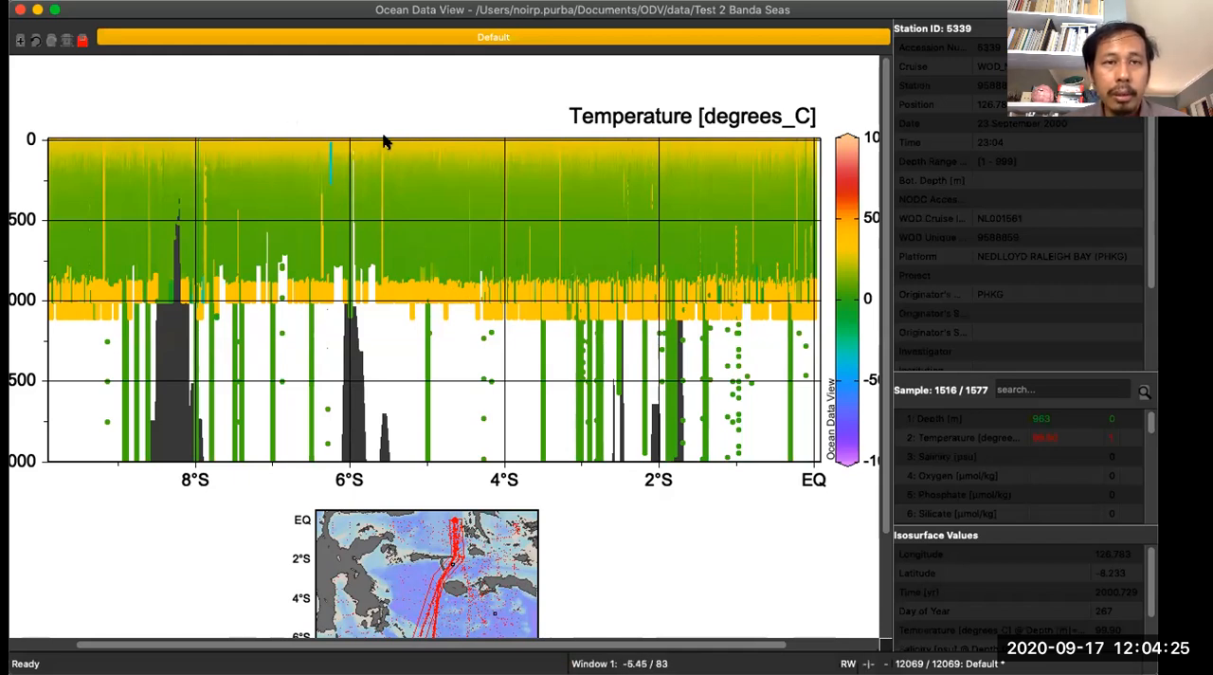
# - Apply the layout template that places a single surface data map beside the station map
pyautogui.rightClick(361, 82)
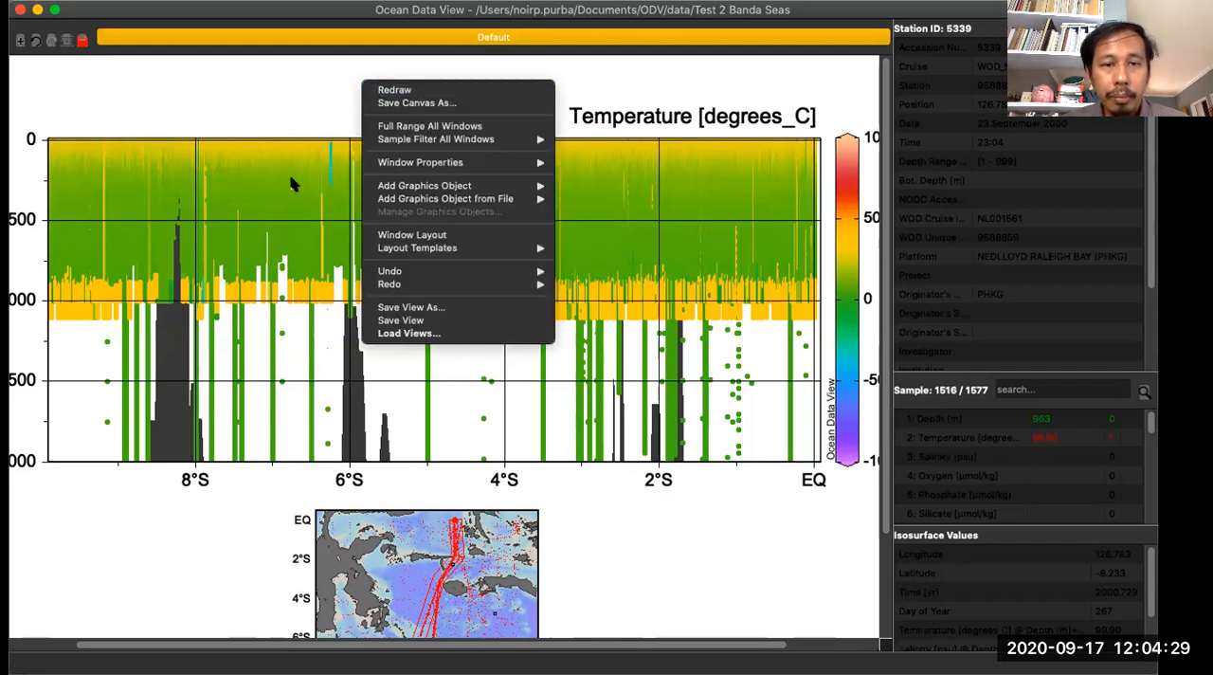
pyautogui.click(303, 85)
pyautogui.rightClick(289, 77)
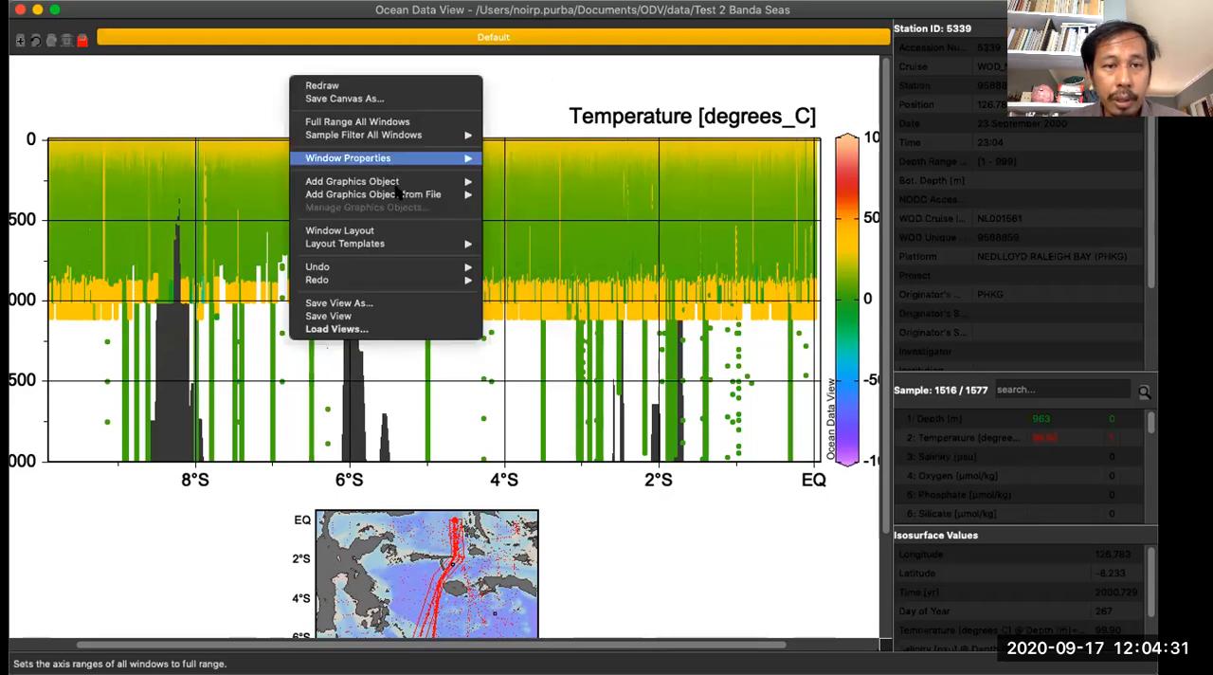
pyautogui.moveTo(410, 244)
pyautogui.click(550, 439)
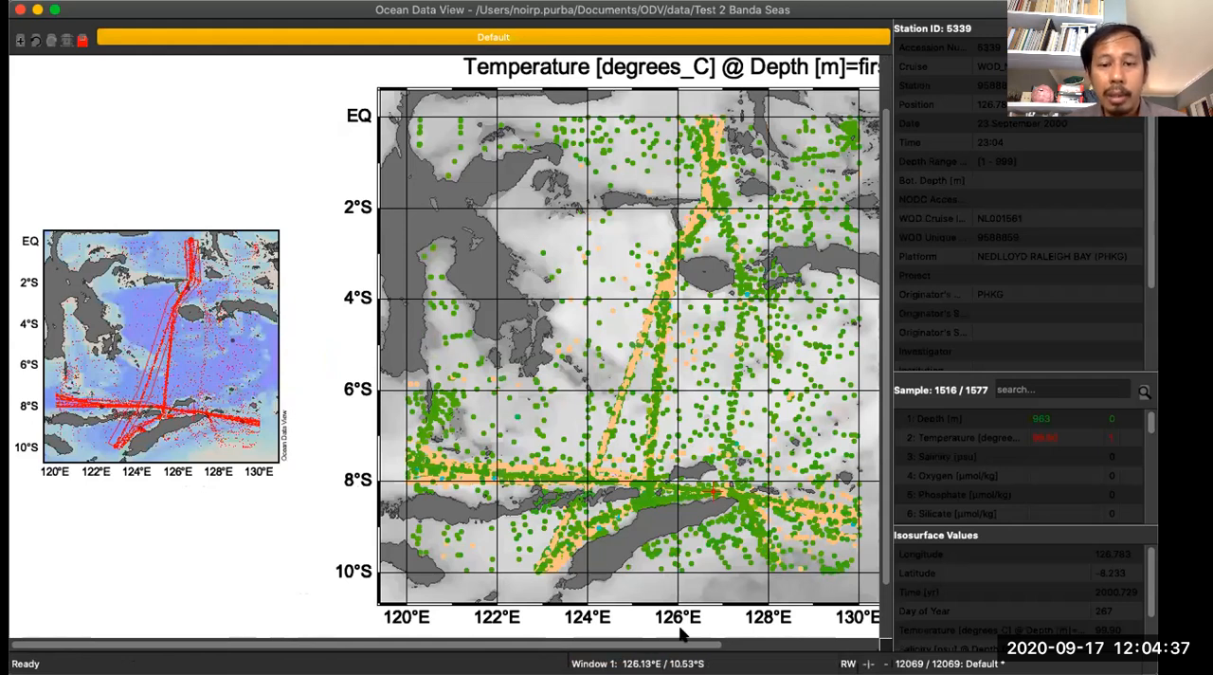
pyautogui.moveTo(680, 647); pyautogui.dragTo(755, 632)
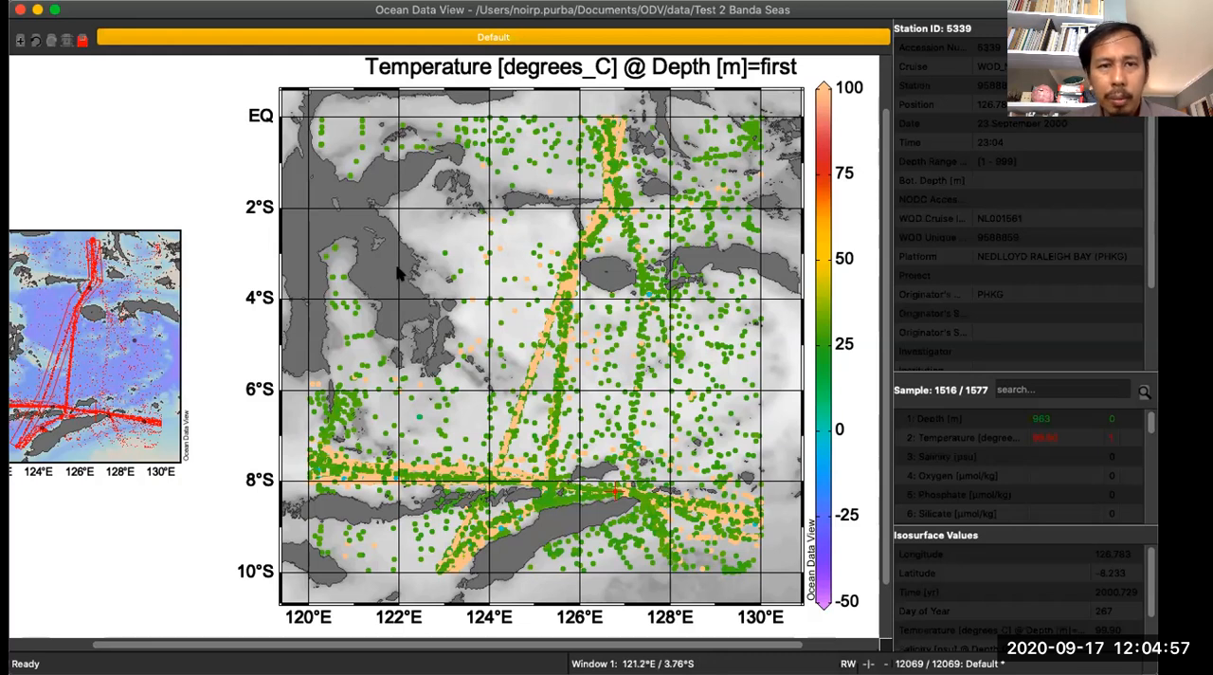
# - In the surface temperature map's properties, set the font base size to 14 pt and turn off grid drawing
pyautogui.rightClick(423, 221)
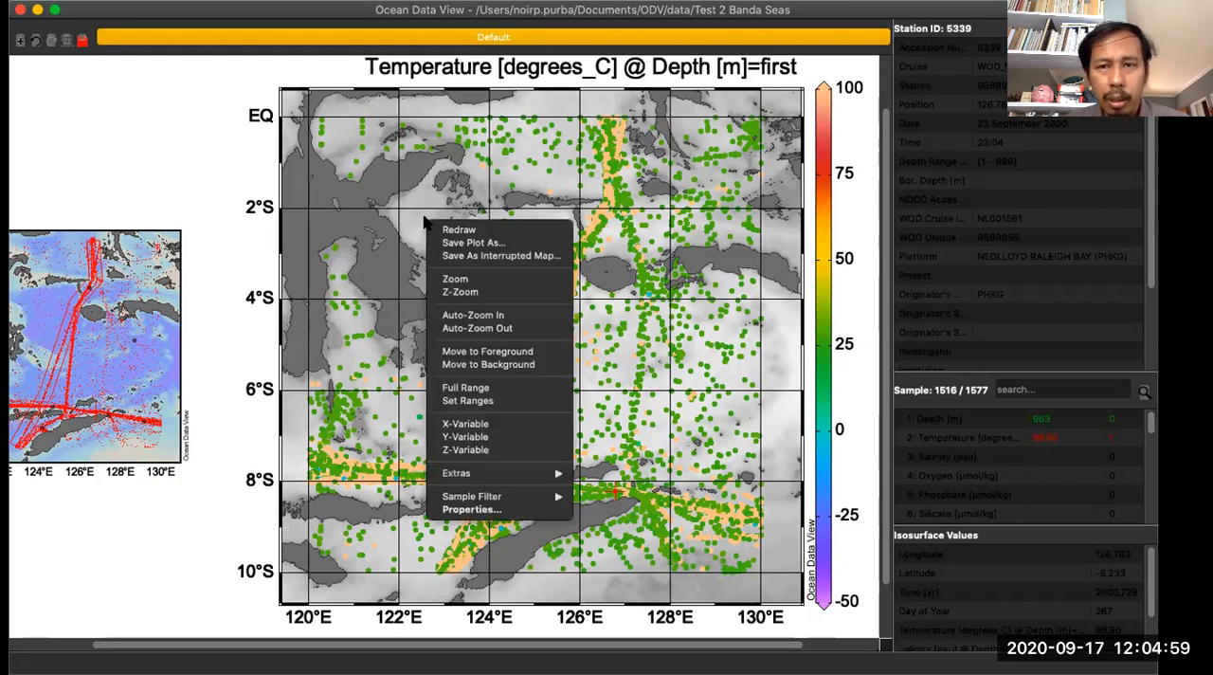
pyautogui.click(463, 510)
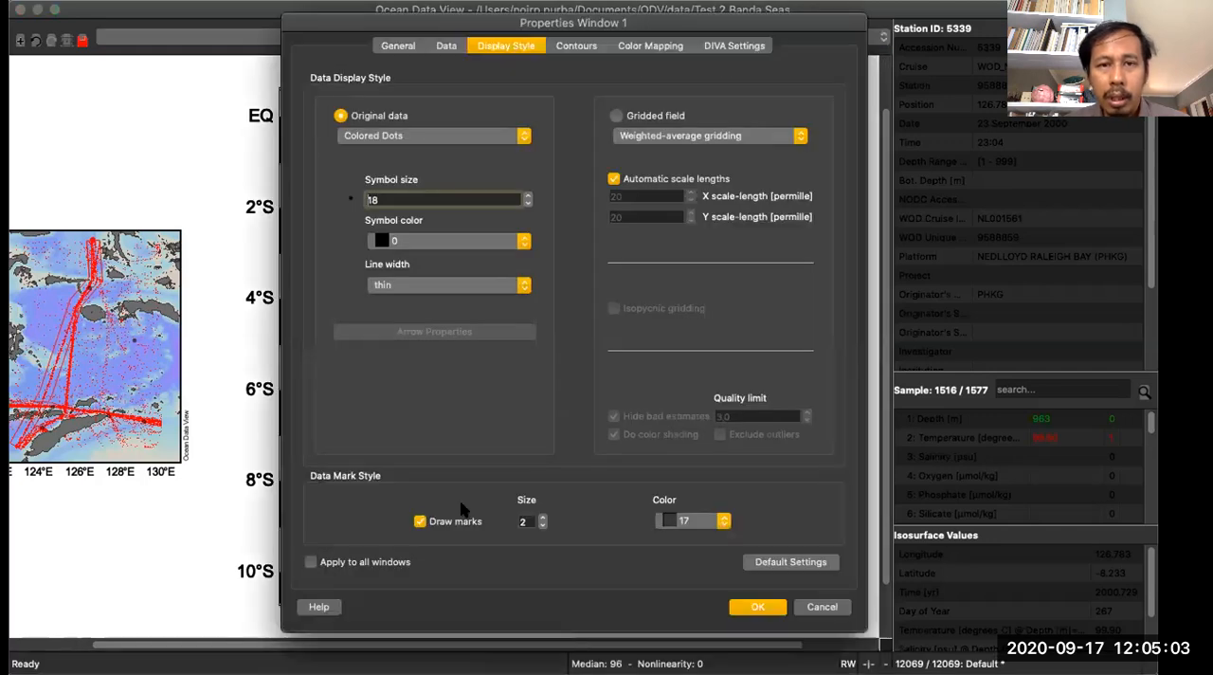
pyautogui.click(813, 608)
pyautogui.rightClick(418, 172)
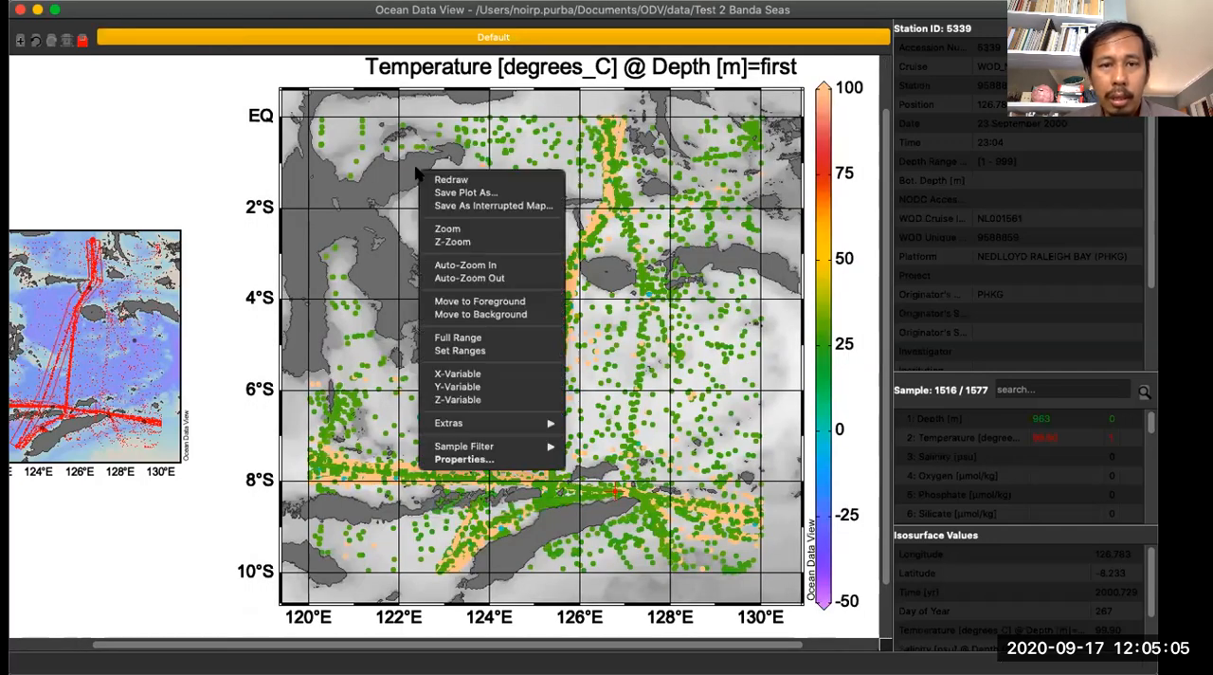
pyautogui.click(499, 460)
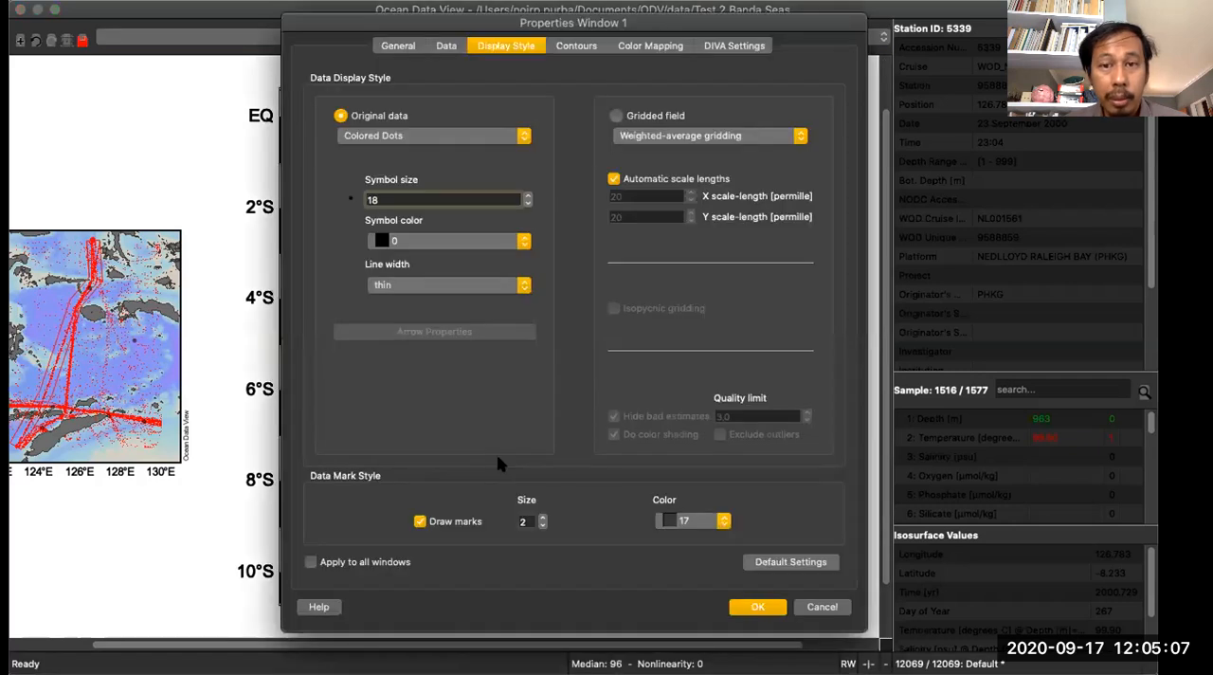
pyautogui.click(403, 49)
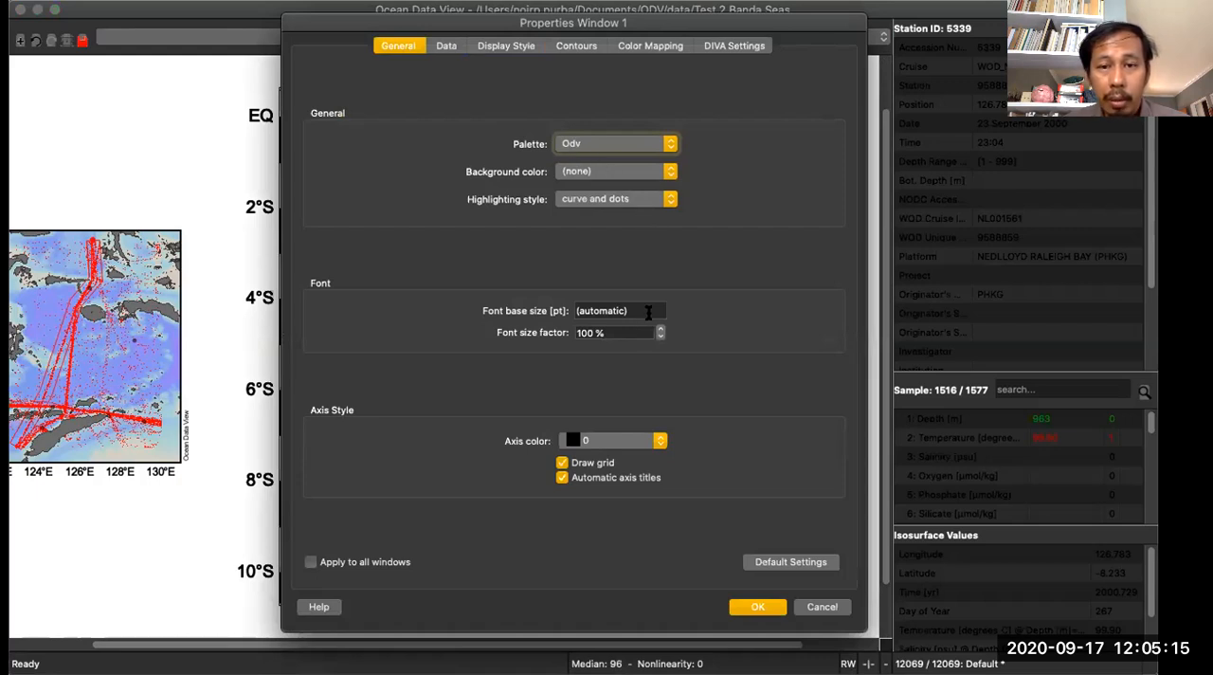
pyautogui.moveTo(648, 313); pyautogui.dragTo(463, 303)
pyautogui.write('14')
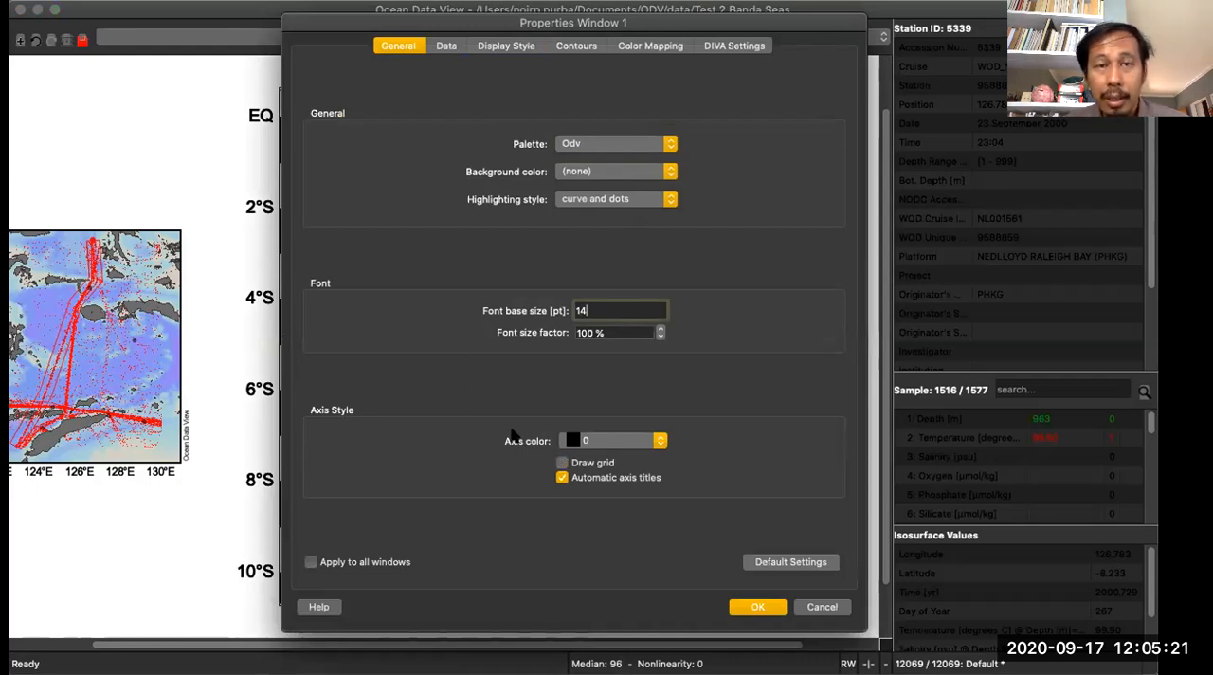
# - Review the surface map's axis variables, Z-axis choices and temperature colorbar settings without changing them
pyautogui.click(446, 48)
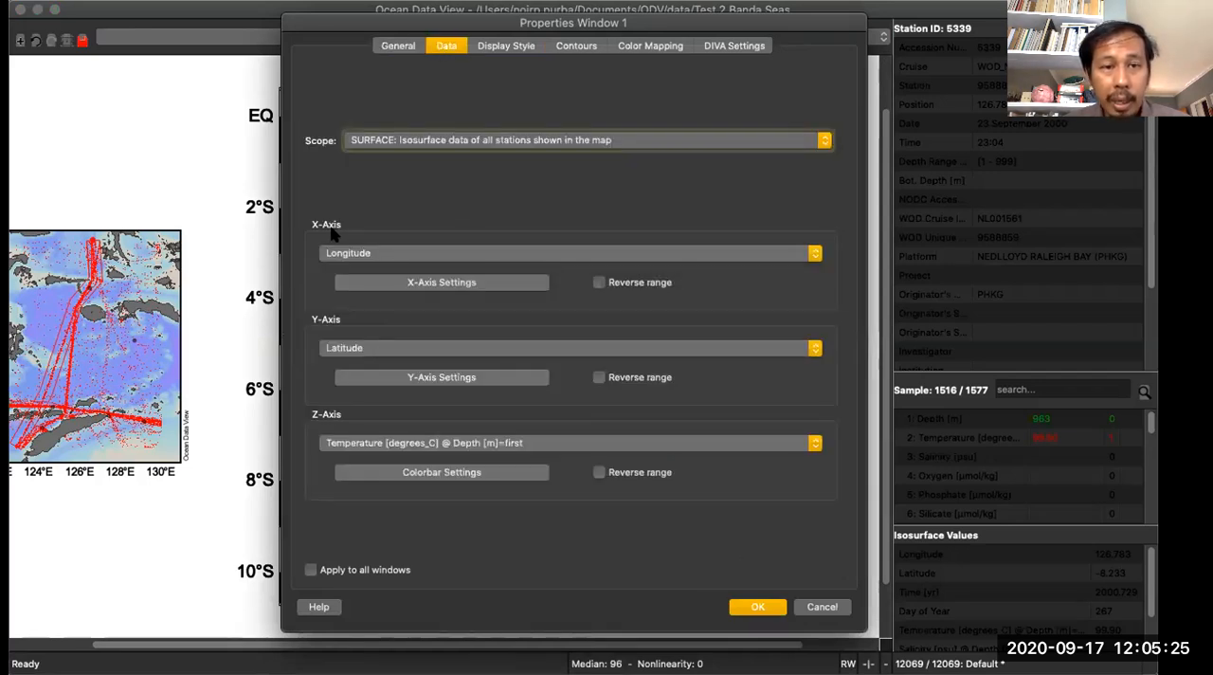
pyautogui.click(356, 443)
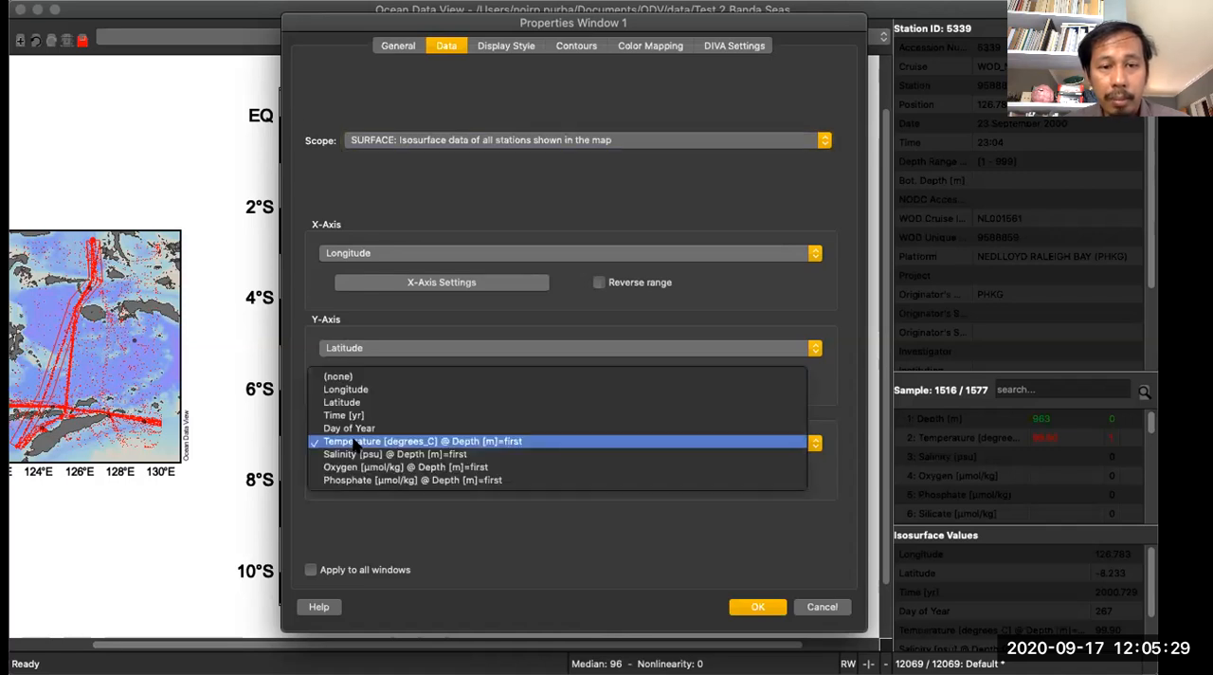
pyautogui.click(410, 444)
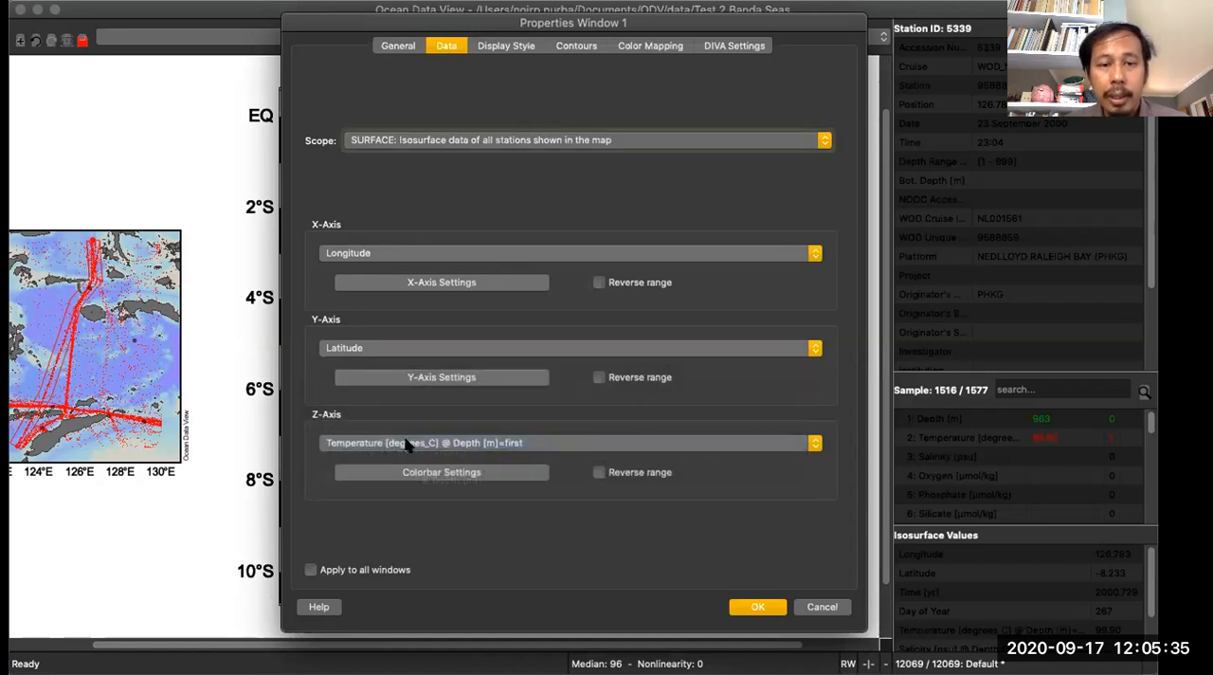
pyautogui.click(431, 475)
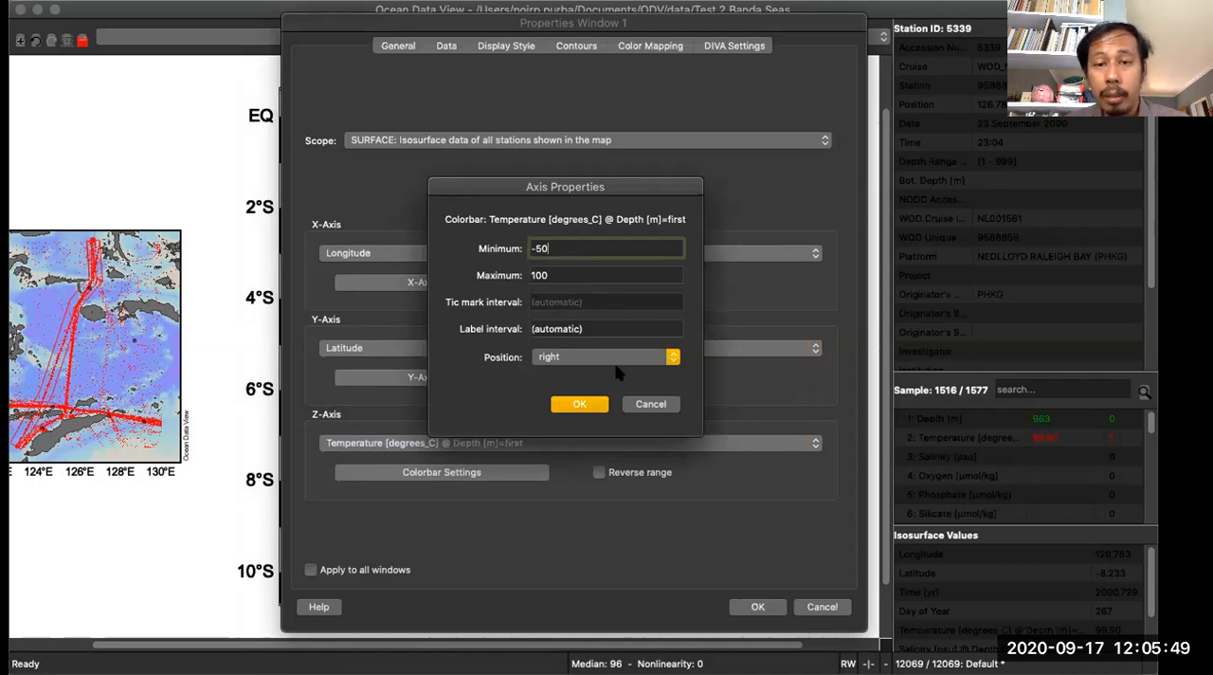
pyautogui.click(636, 404)
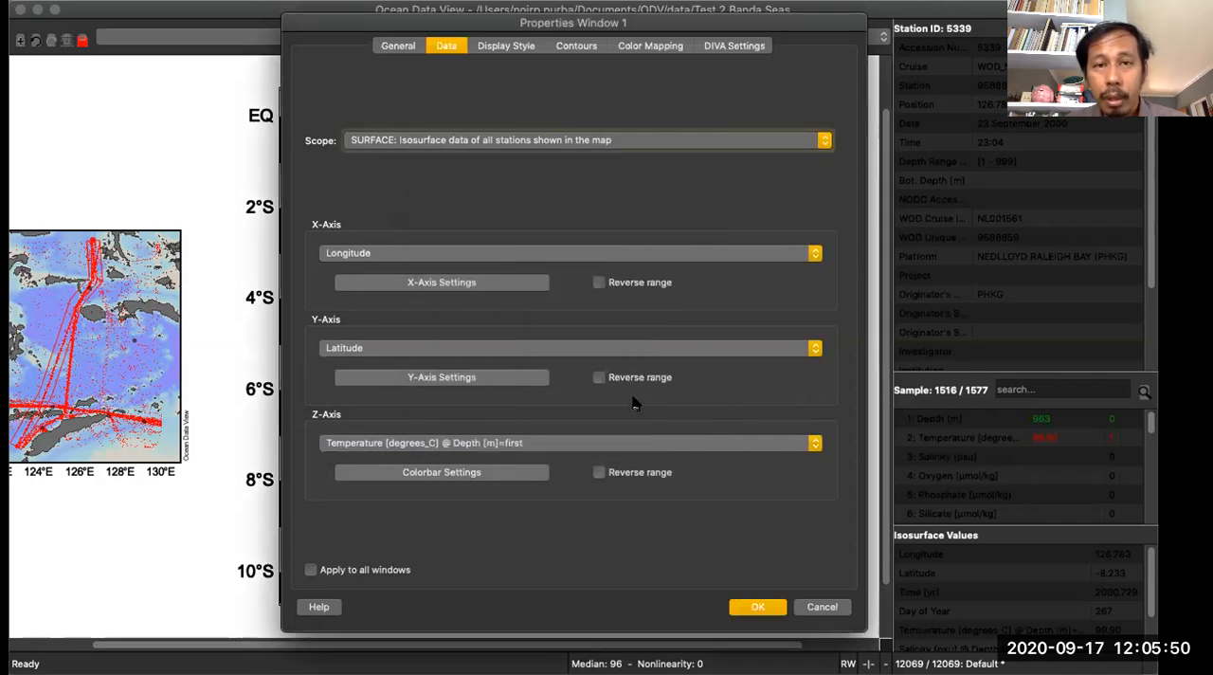
# - Keep the original data as Colored Dots, set the symbol size to 30 and turn off data marks
pyautogui.click(505, 47)
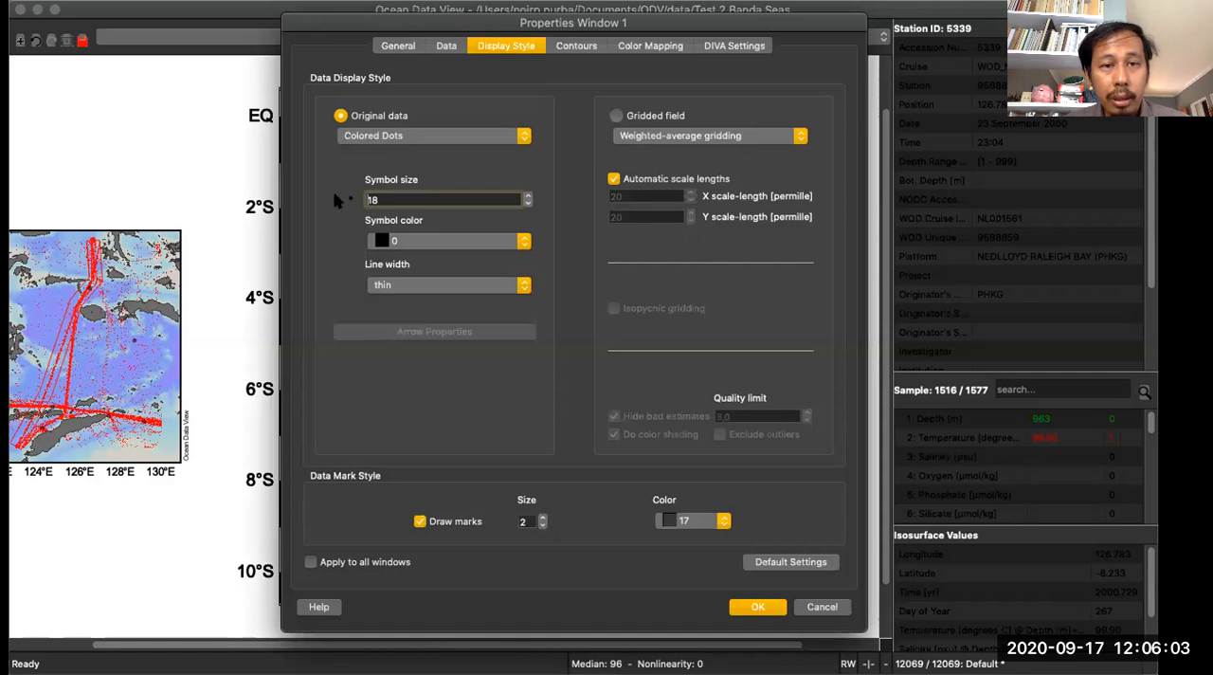
pyautogui.click(355, 137)
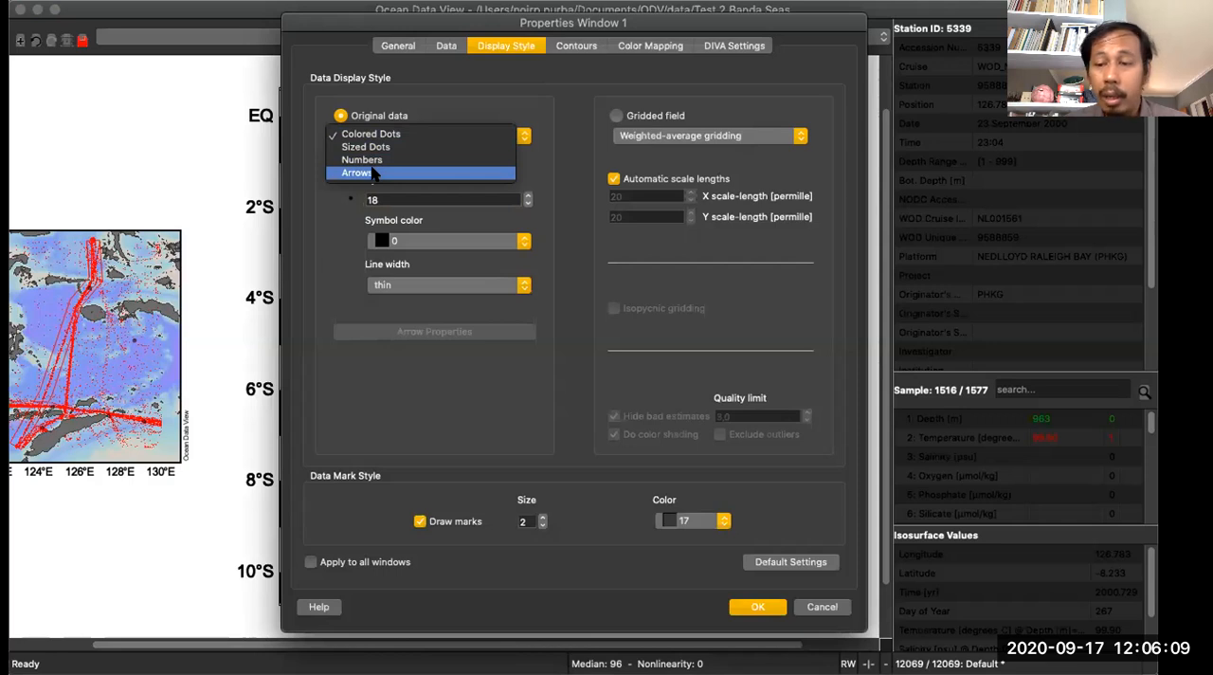
pyautogui.click(436, 101)
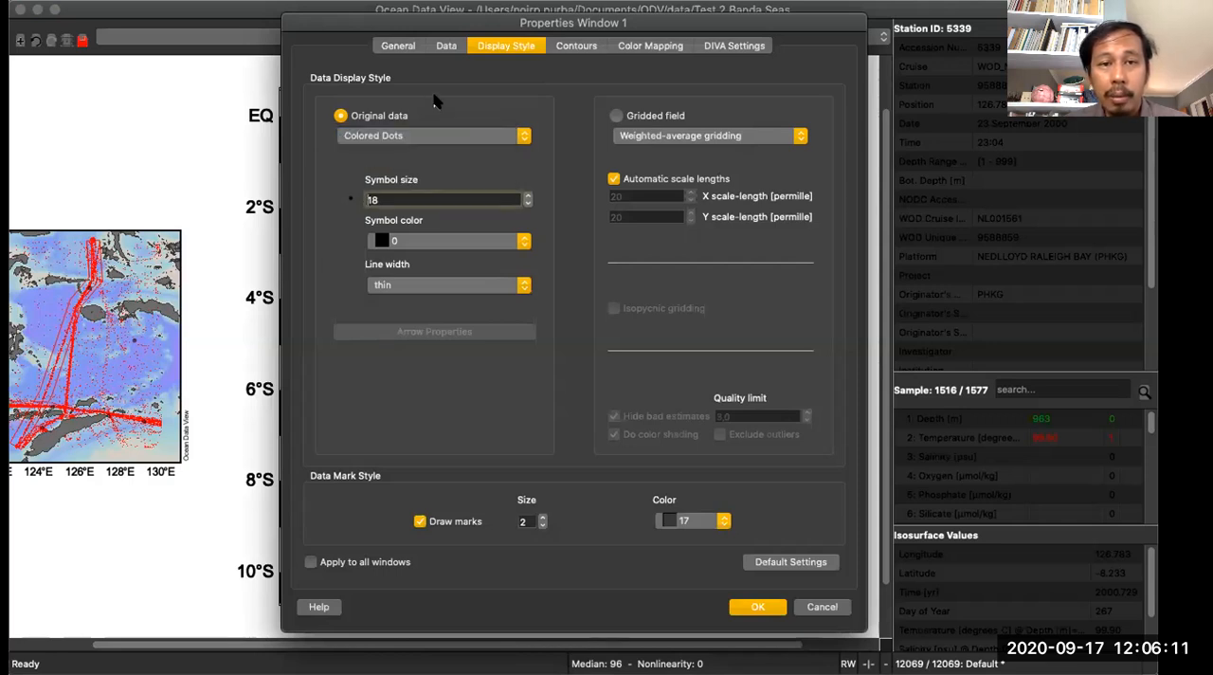
pyautogui.doubleClick(370, 195)
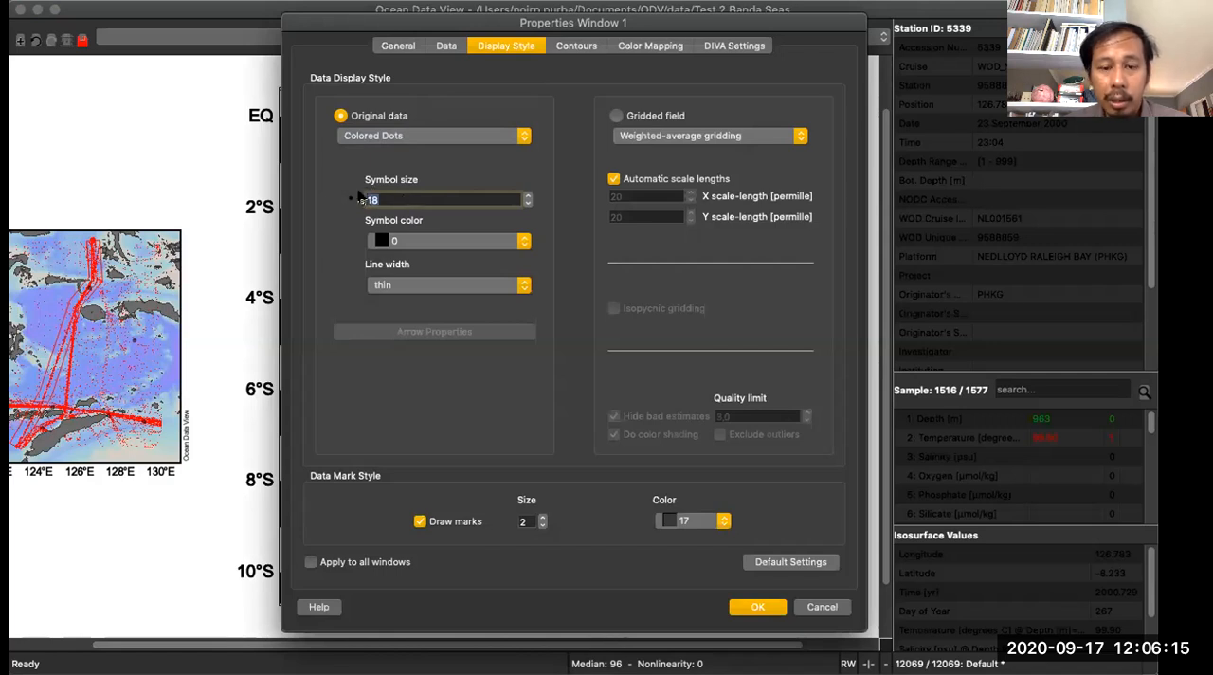
pyautogui.write('30')
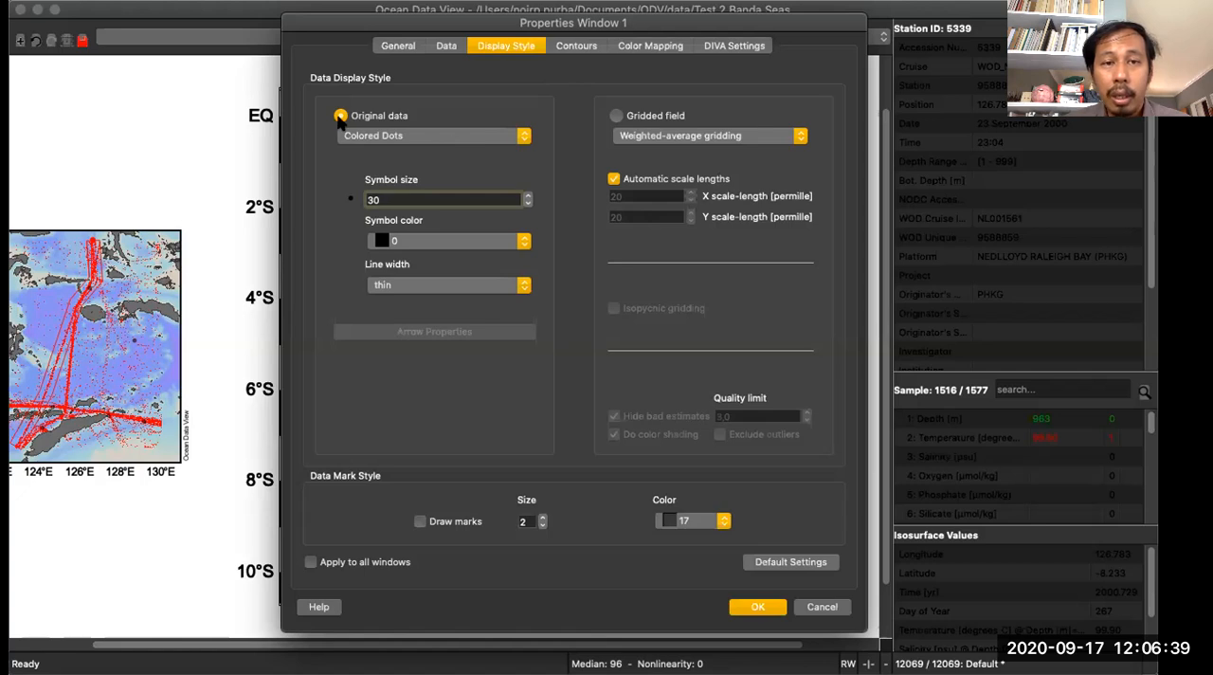
# - Compare the contour settings for original data and for a gridded field, and return the display style to original data
pyautogui.click(578, 50)
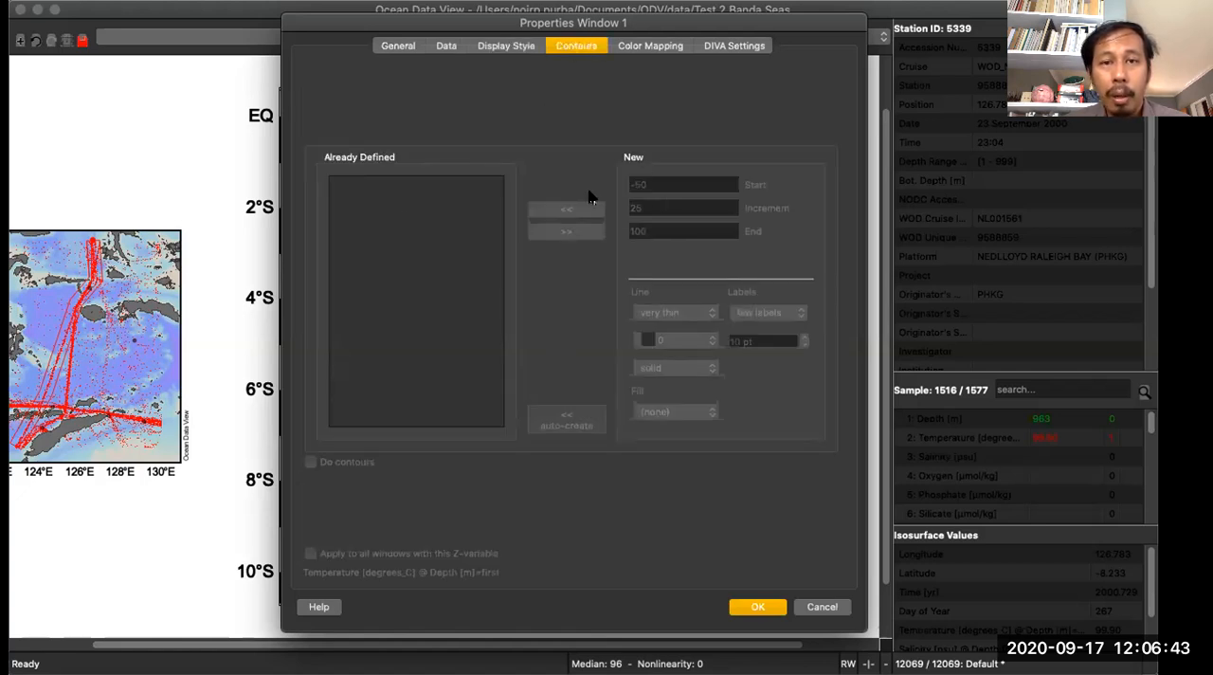
pyautogui.click(517, 49)
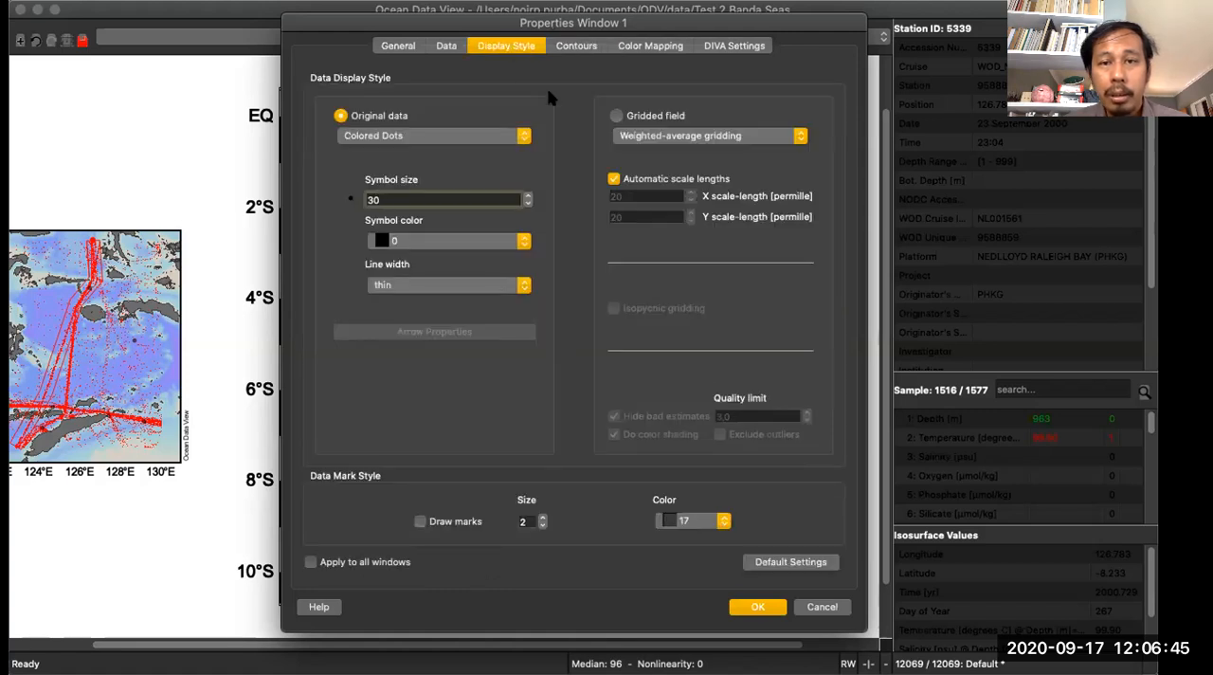
pyautogui.click(616, 115)
pyautogui.click(580, 48)
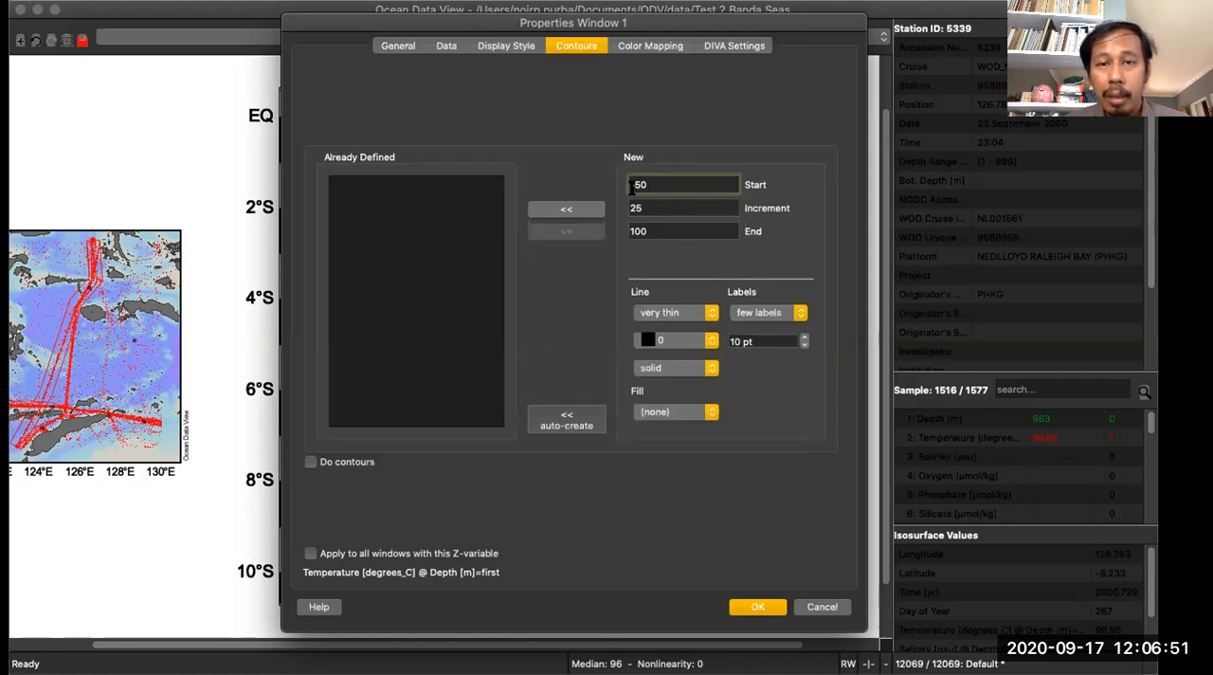
pyautogui.click(502, 49)
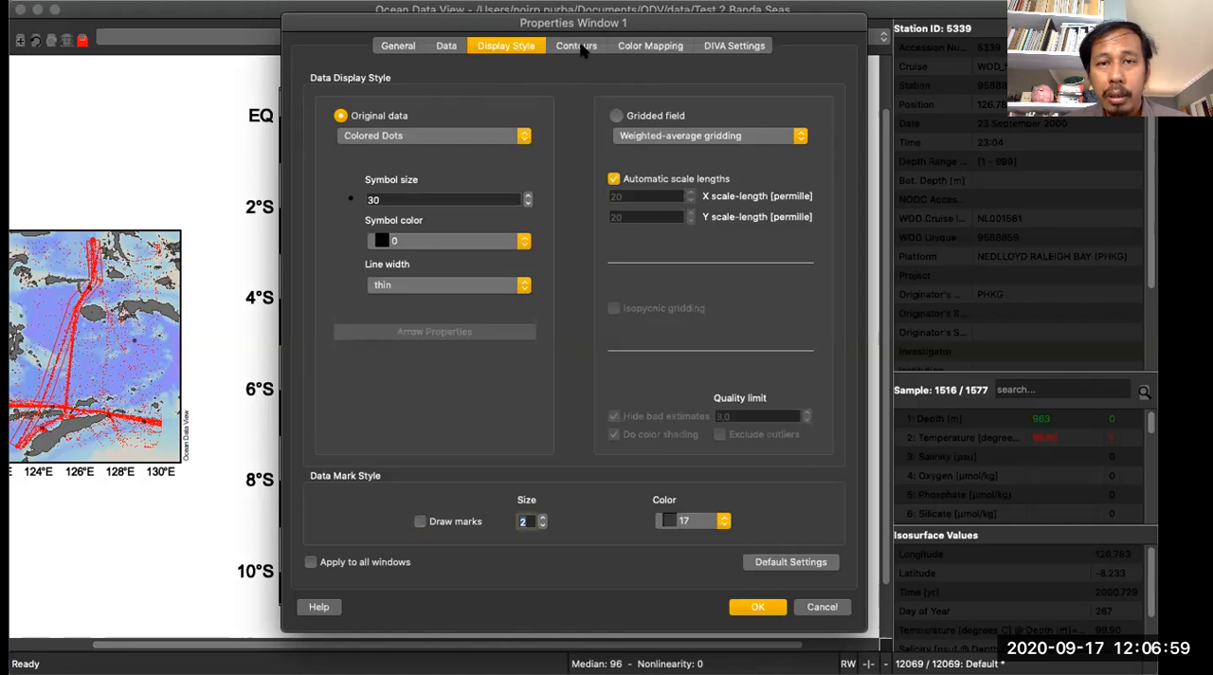
# - Review the temperature color mapping and try the Z-axis reverse range option, leaving the range unreversed
pyautogui.click(638, 47)
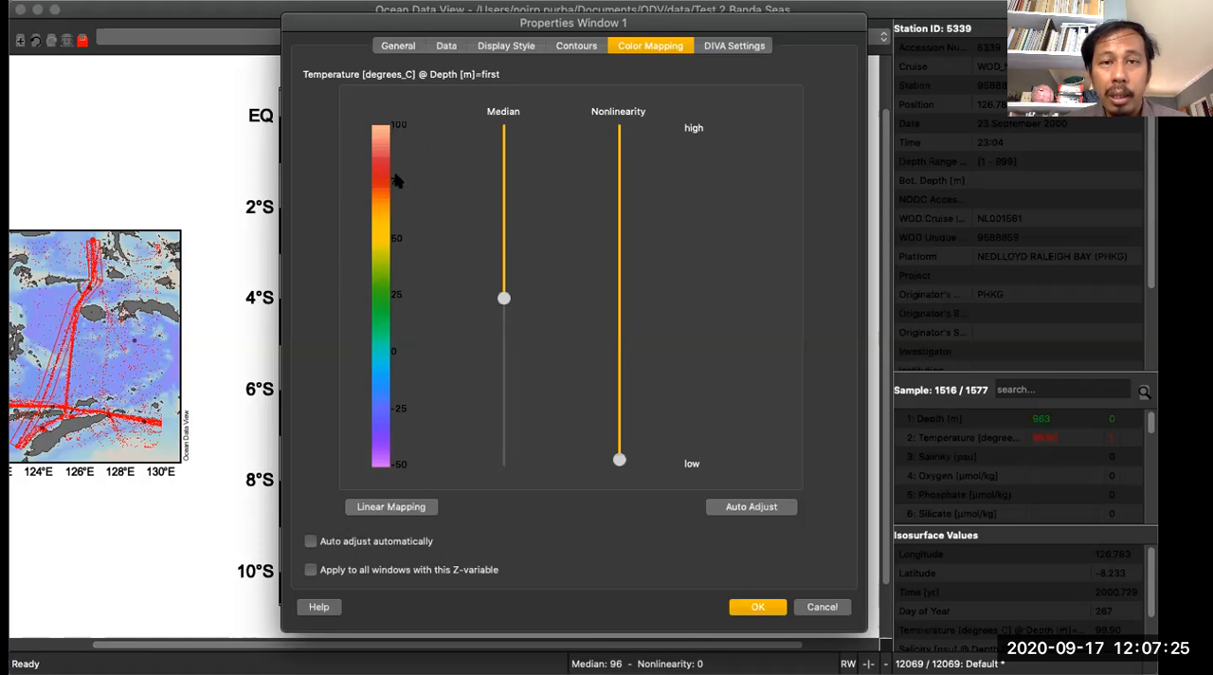
pyautogui.click(399, 46)
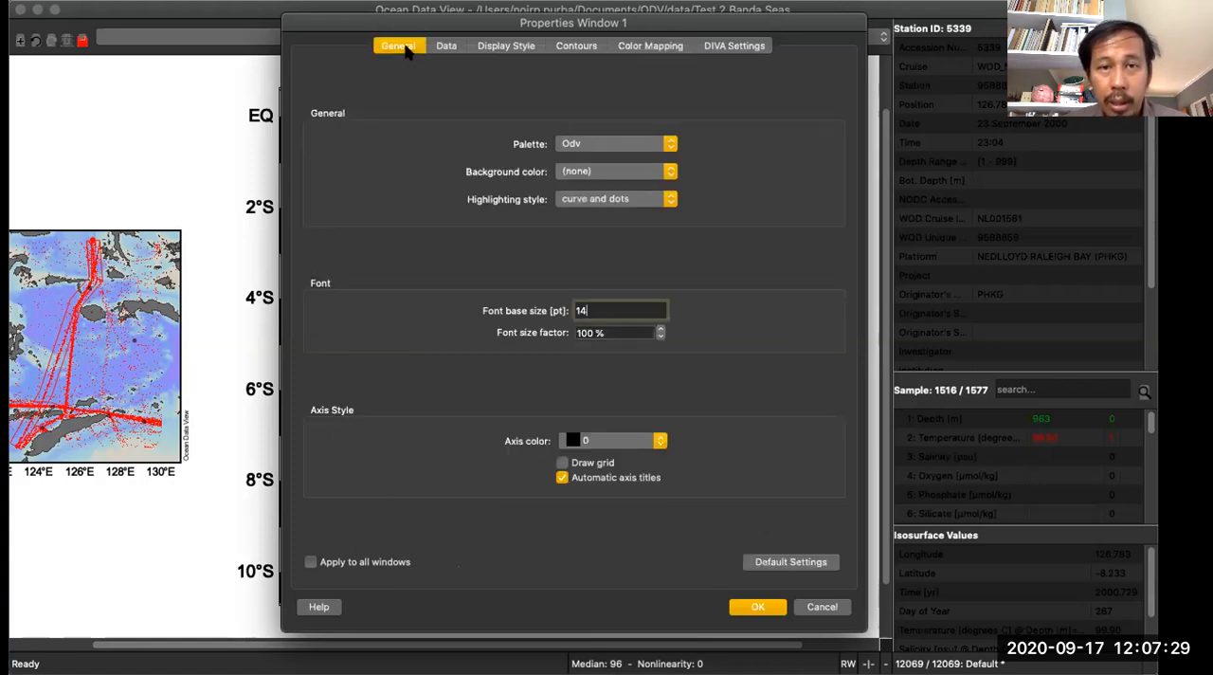
pyautogui.click(445, 47)
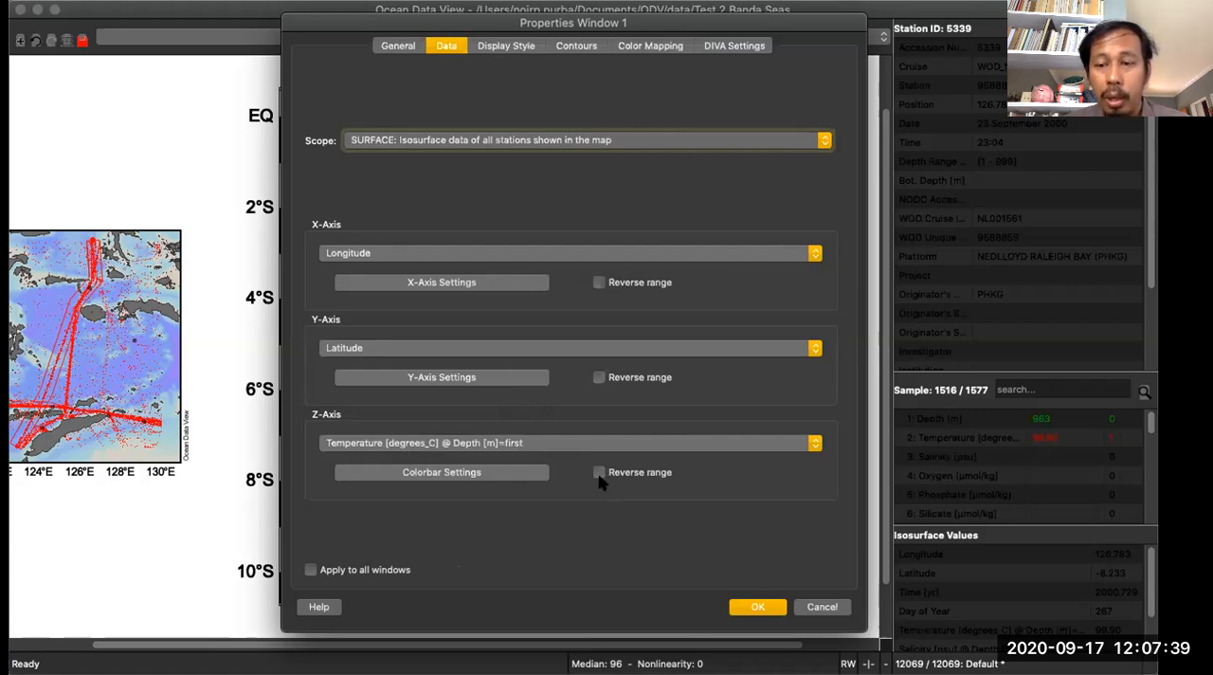
pyautogui.click(669, 52)
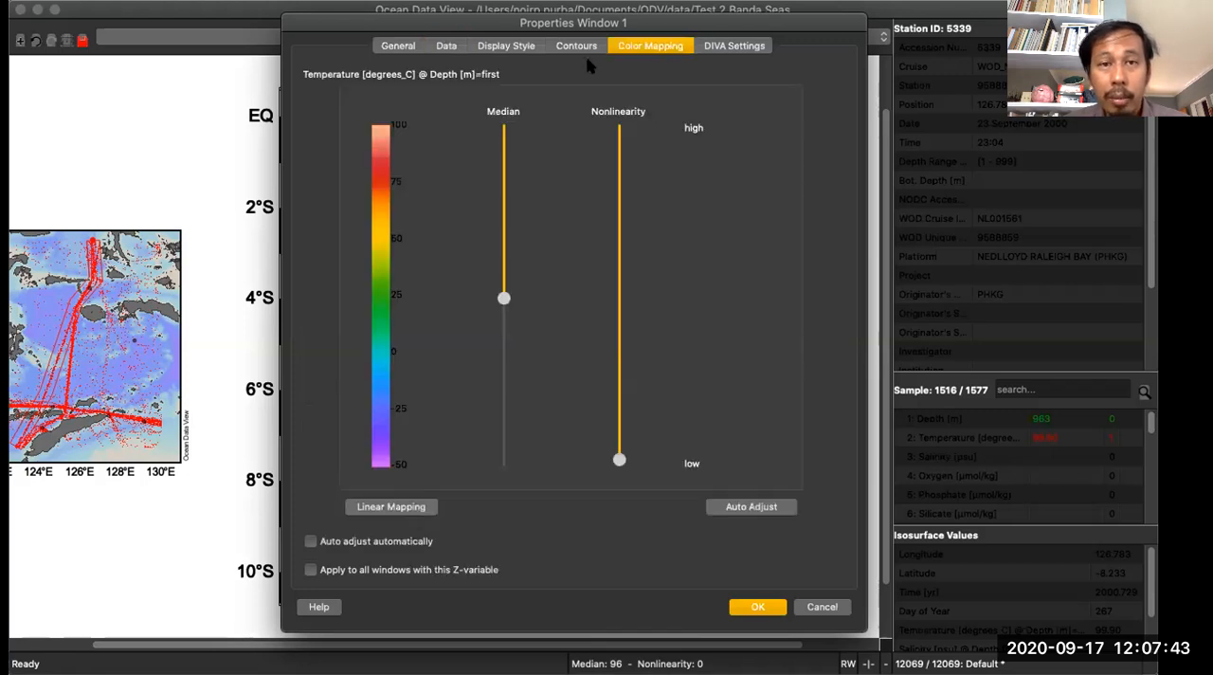
pyautogui.click(408, 48)
pyautogui.click(445, 48)
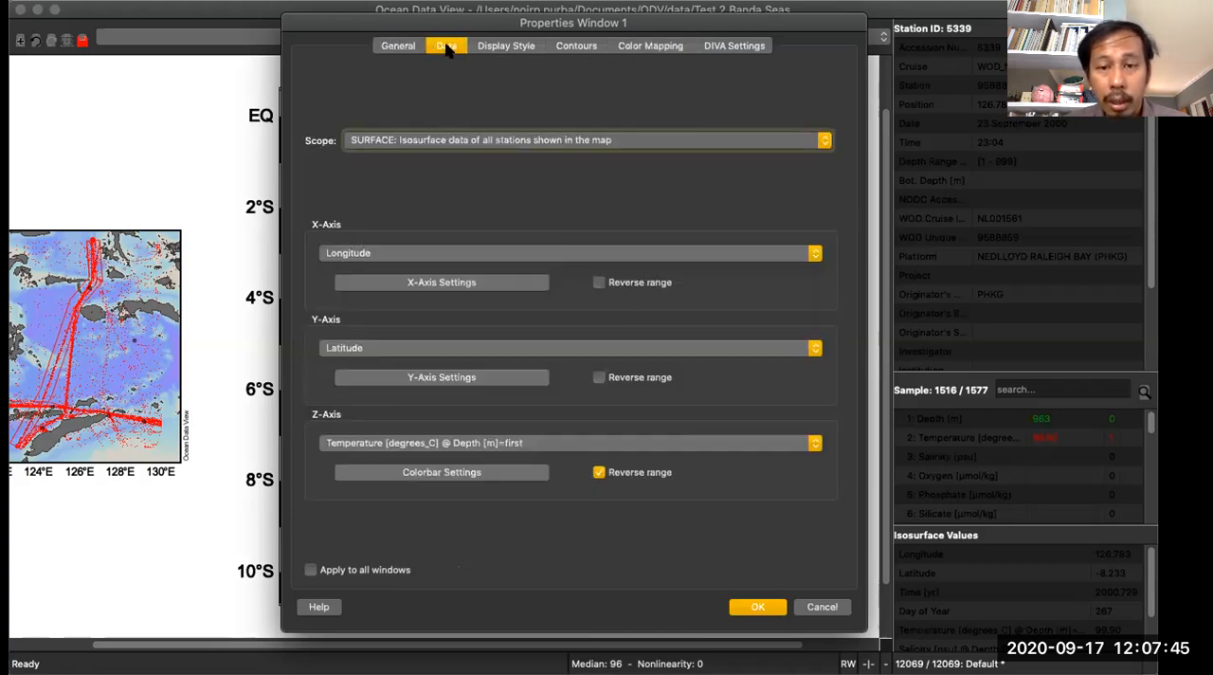
pyautogui.click(600, 472)
# - Auto-adjust the surface temperature map's color mapping and apply the window properties
pyautogui.click(642, 47)
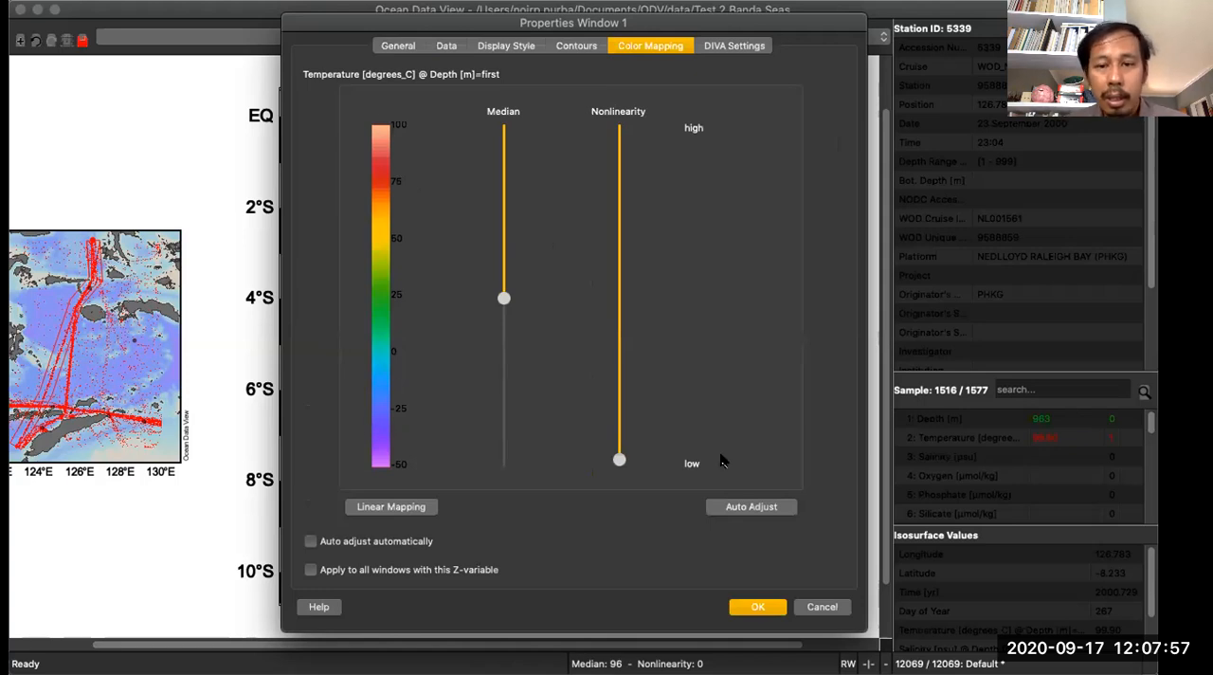
pyautogui.click(735, 510)
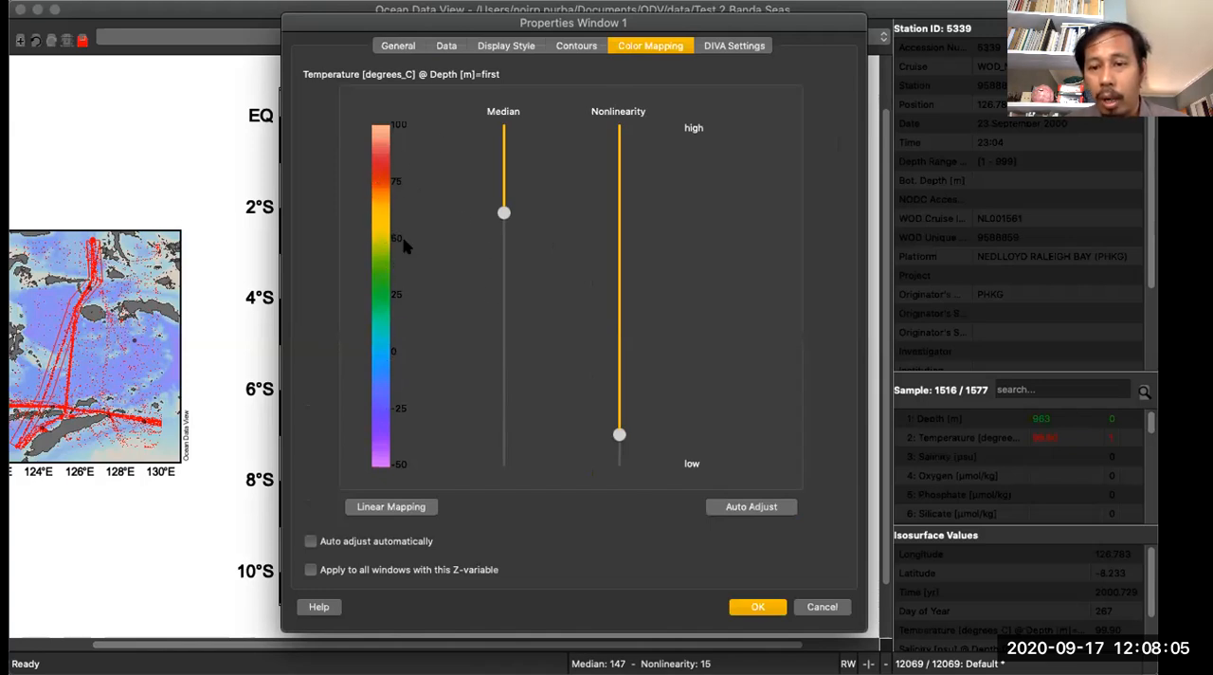
pyautogui.click(733, 49)
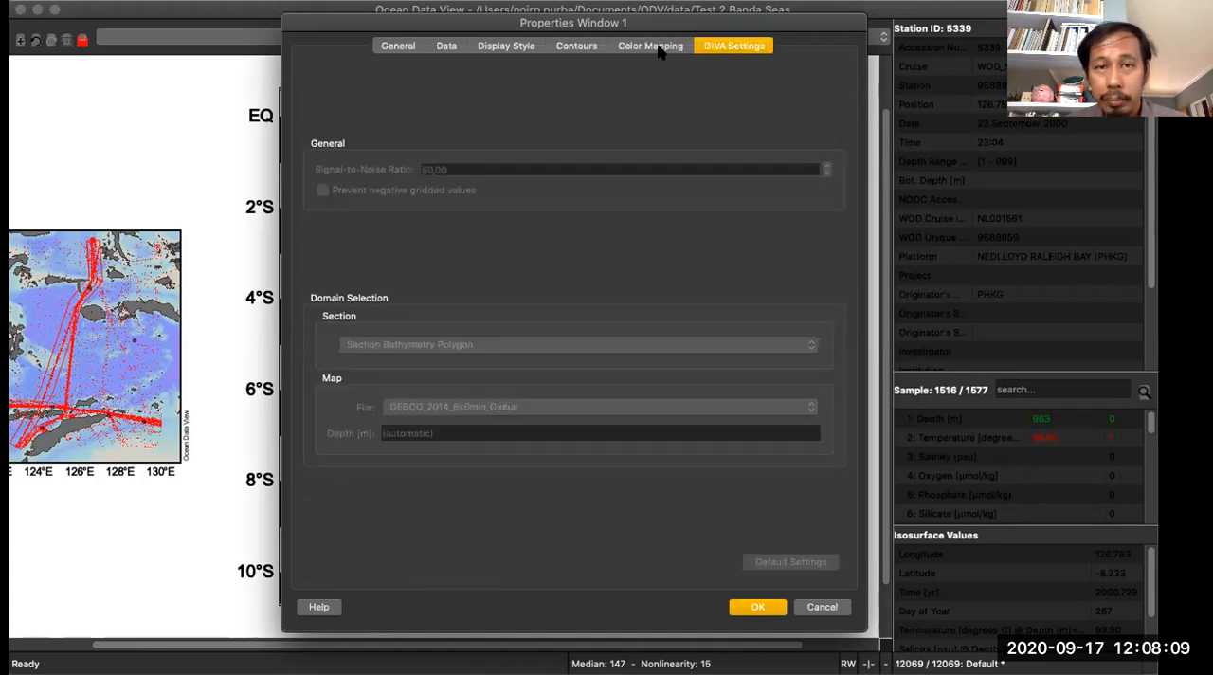
pyautogui.click(409, 49)
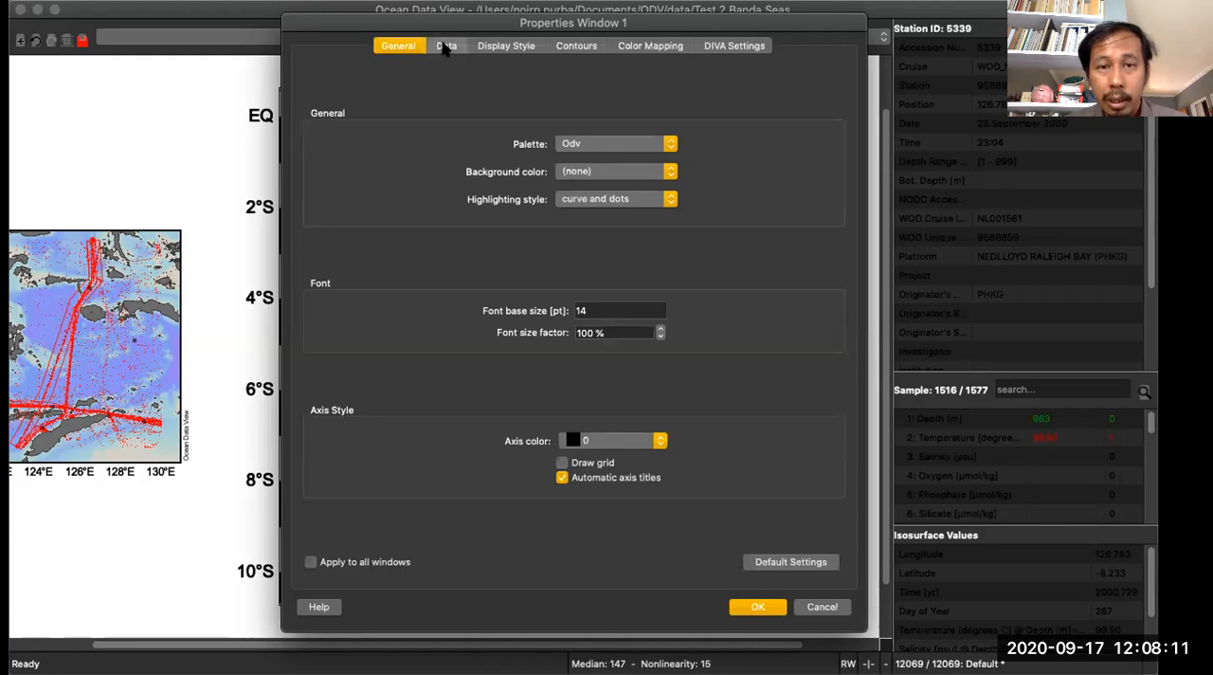
pyautogui.click(446, 47)
pyautogui.click(507, 47)
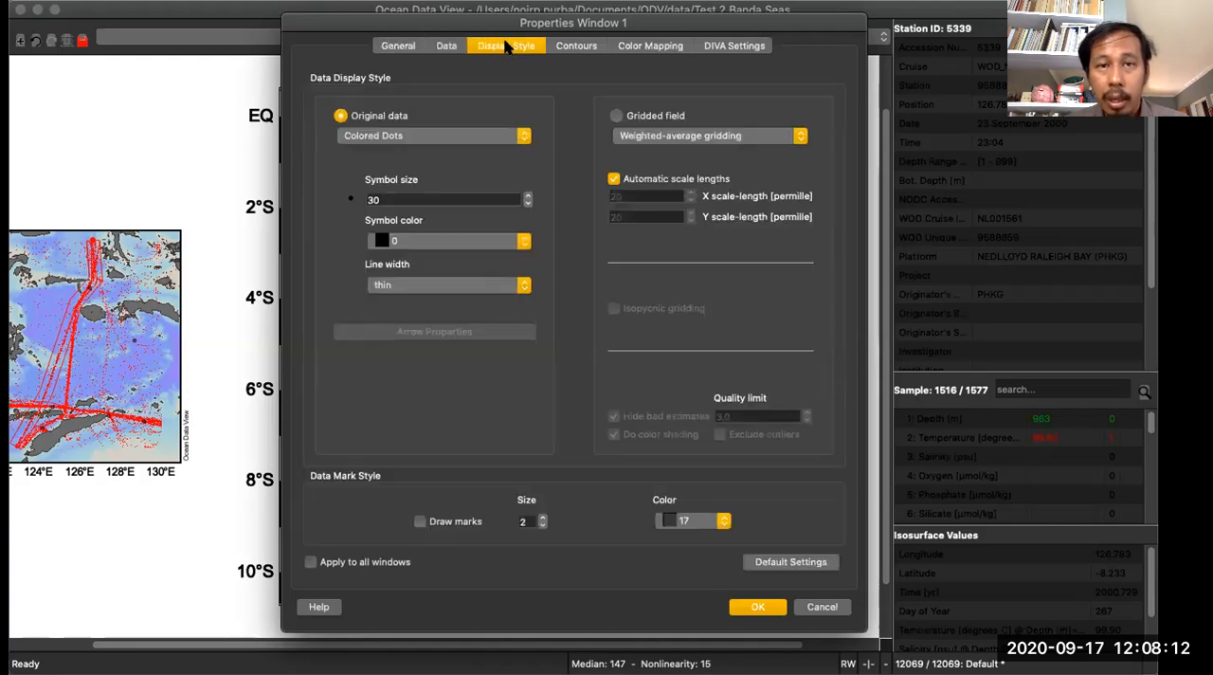
pyautogui.click(568, 50)
pyautogui.click(651, 45)
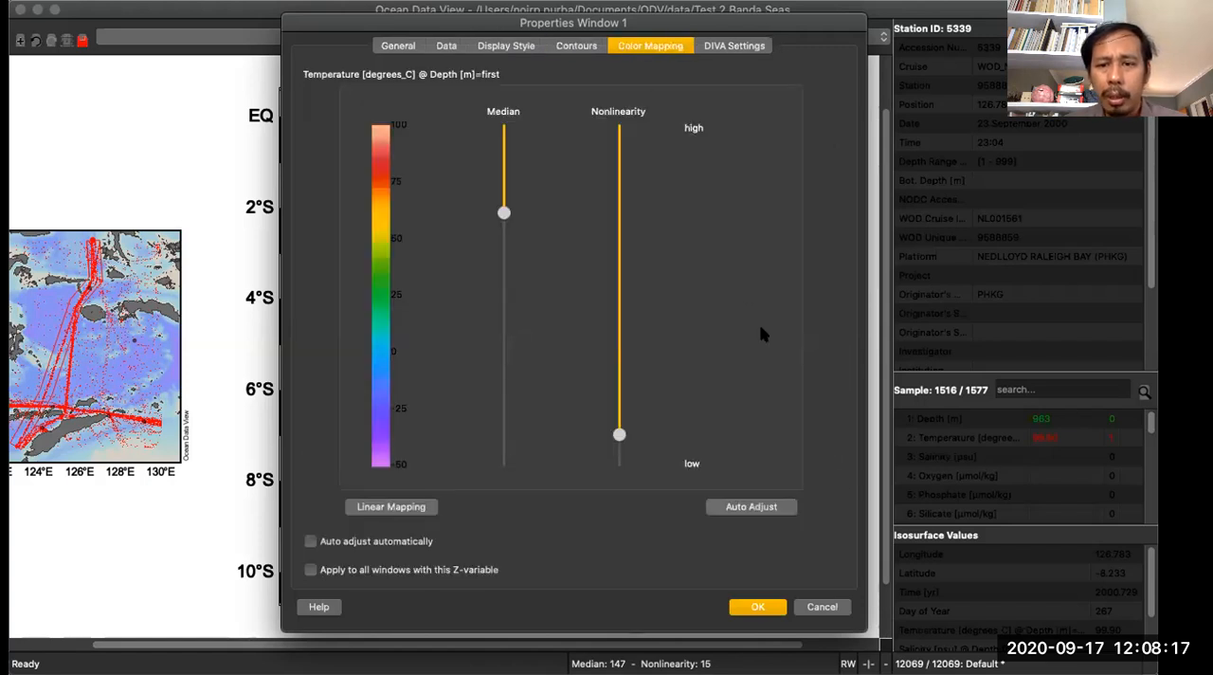
pyautogui.click(759, 606)
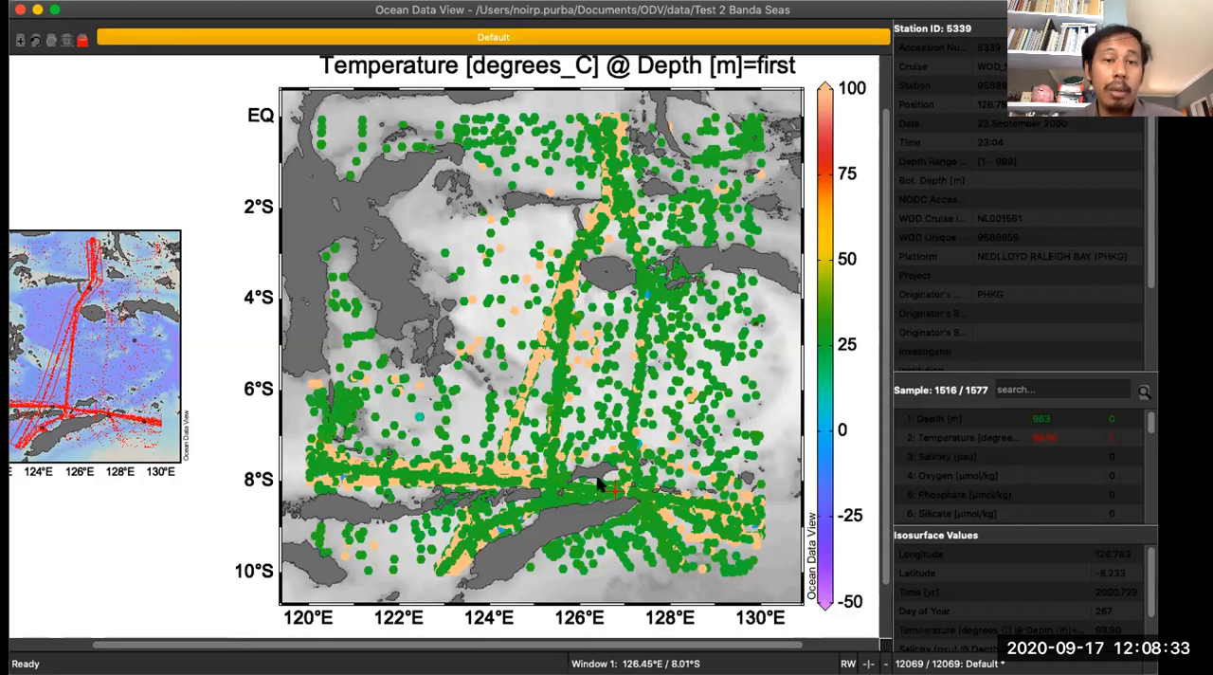
pyautogui.rightClick(394, 201)
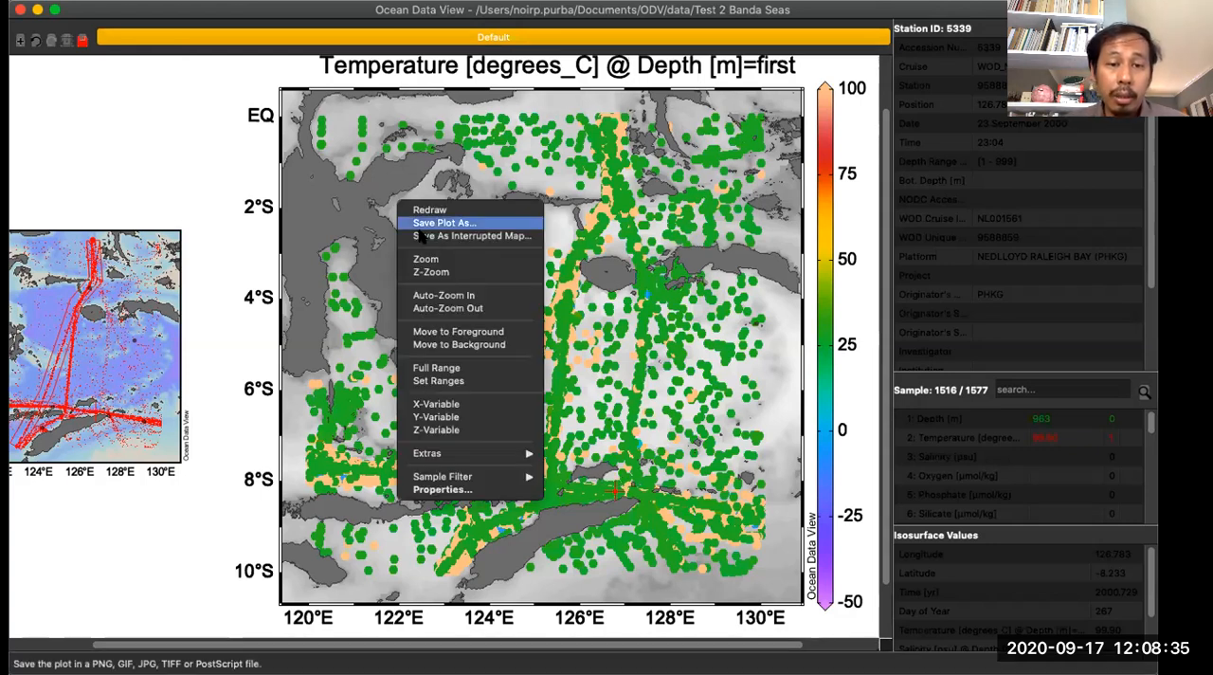
pyautogui.click(379, 185)
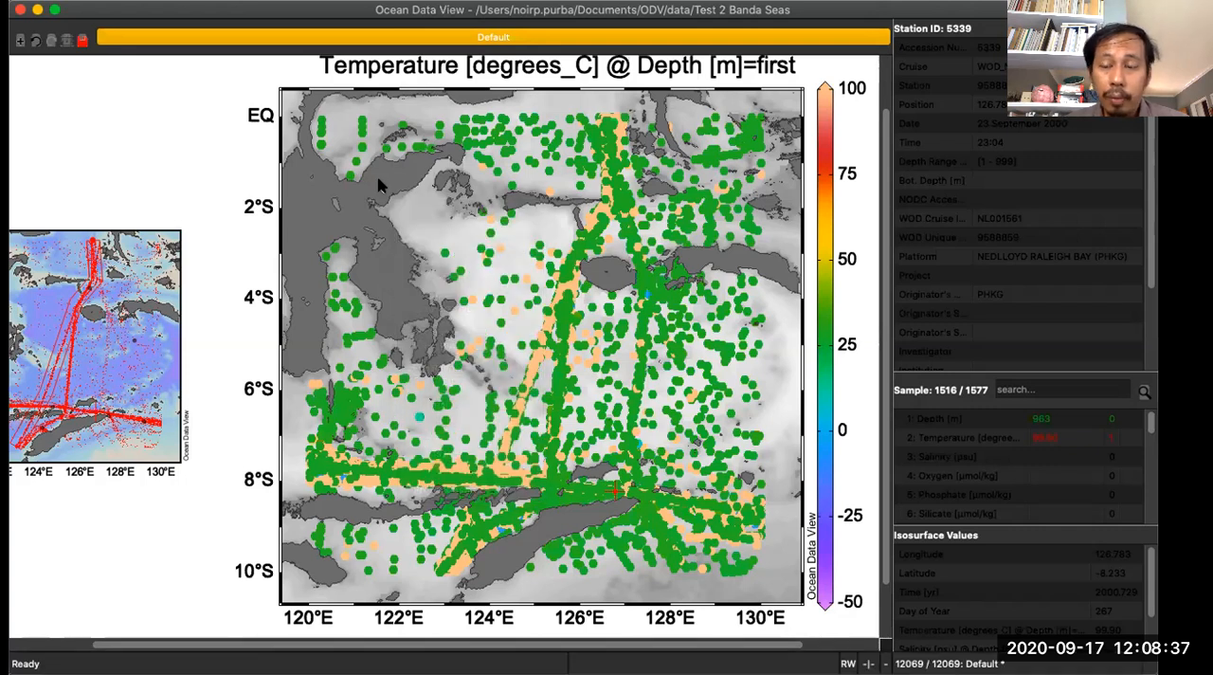
pyautogui.rightClick(380, 185)
pyautogui.click(377, 183)
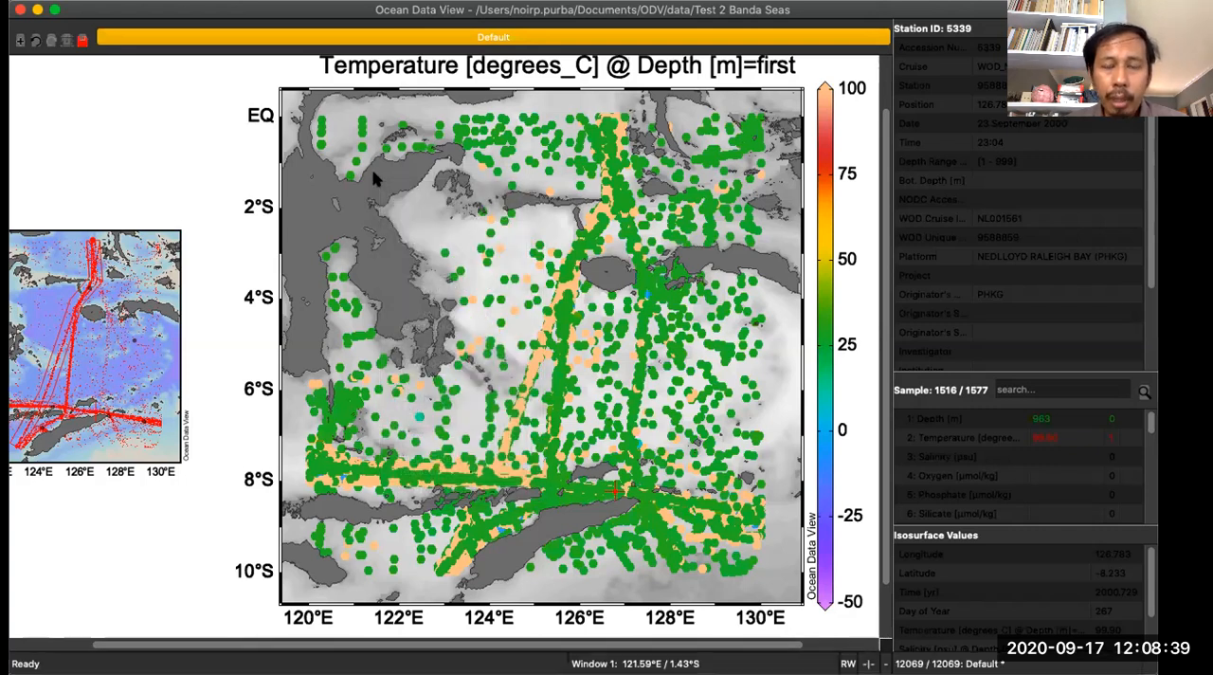
# - Select the isolated station near 124.2°E, 2.9°S on the surface temperature map to inspect its data
pyautogui.click(500, 254)
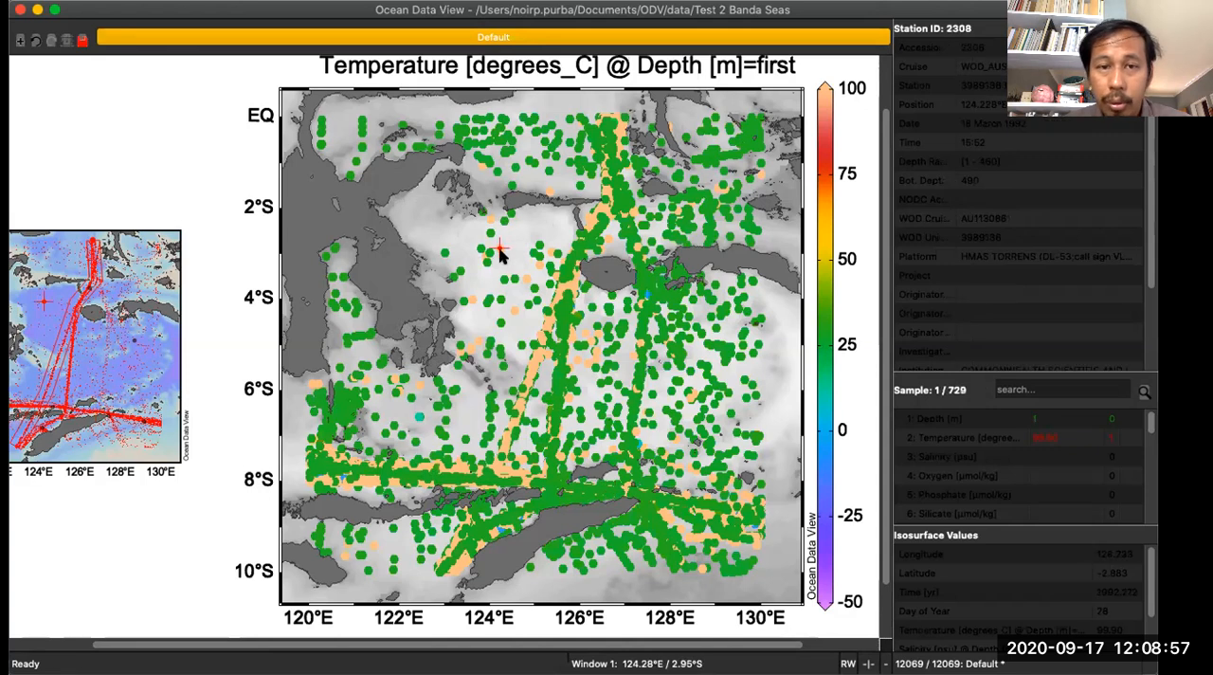
pyautogui.click(488, 254)
pyautogui.click(497, 262)
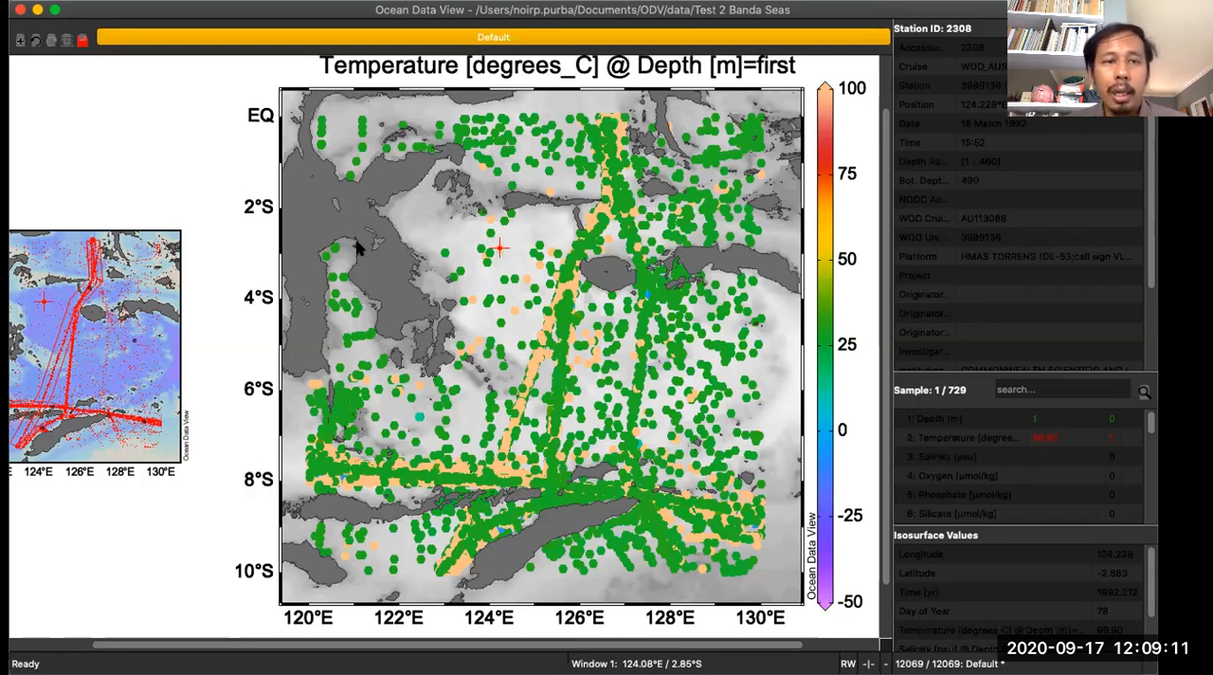
pyautogui.rightClick(335, 204)
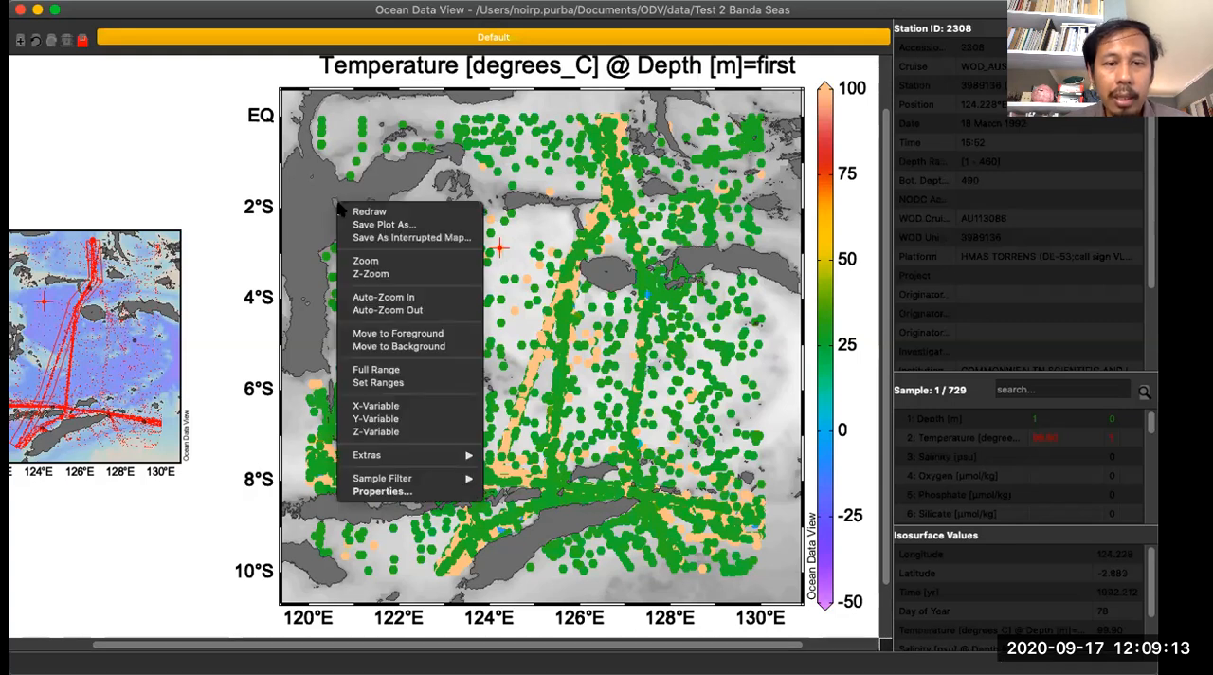
pyautogui.click(403, 492)
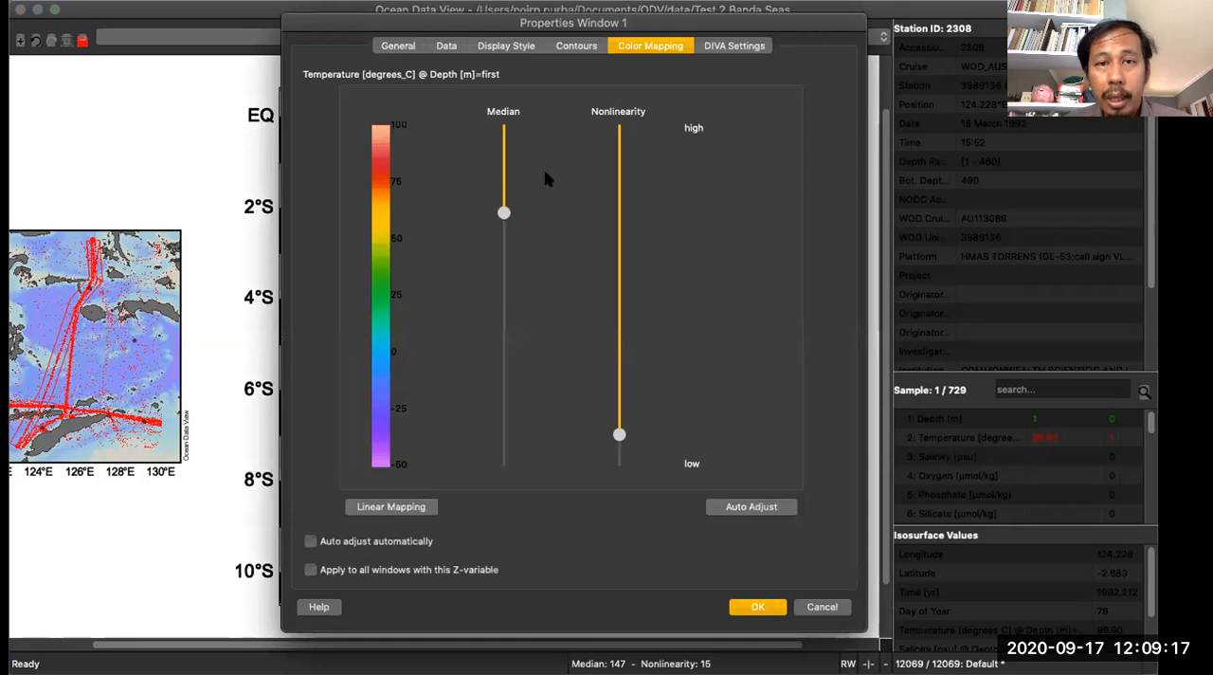
pyautogui.click(448, 48)
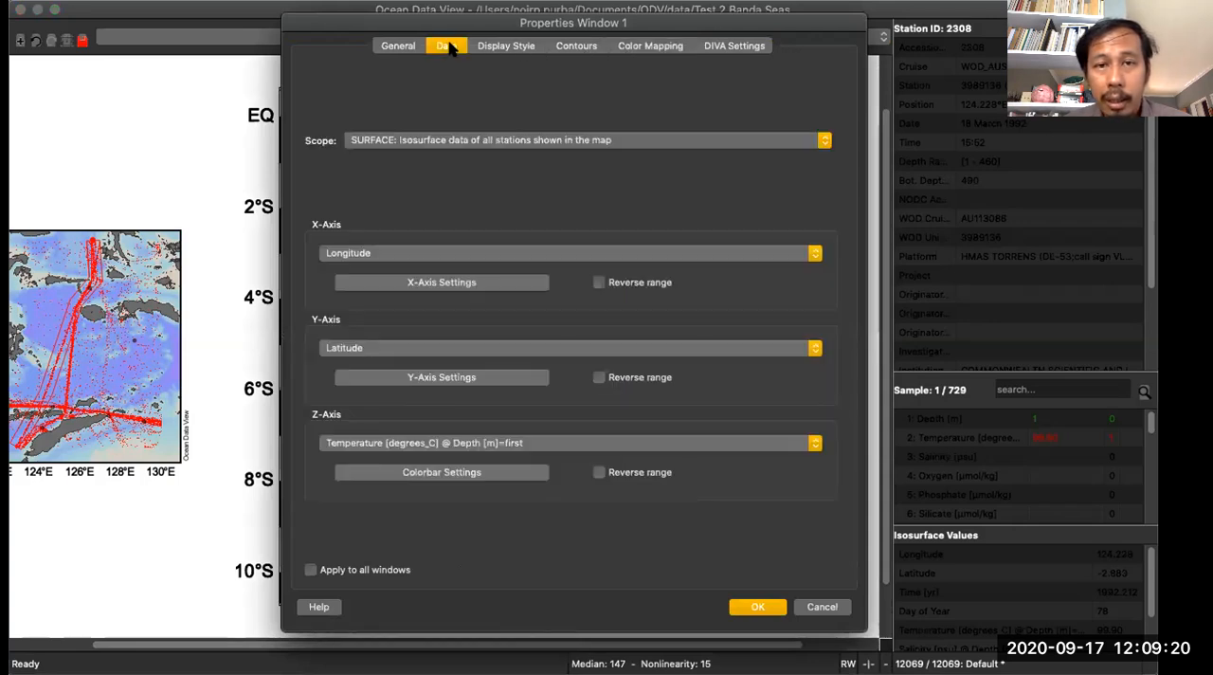
pyautogui.click(508, 46)
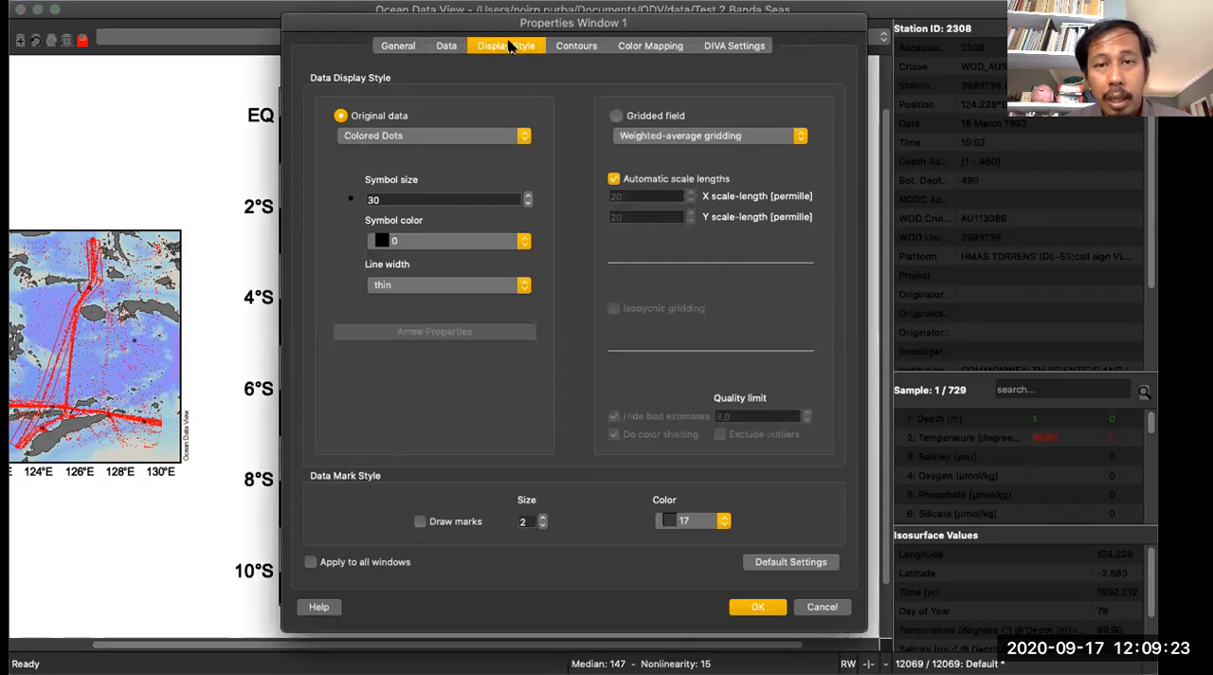
pyautogui.click(616, 115)
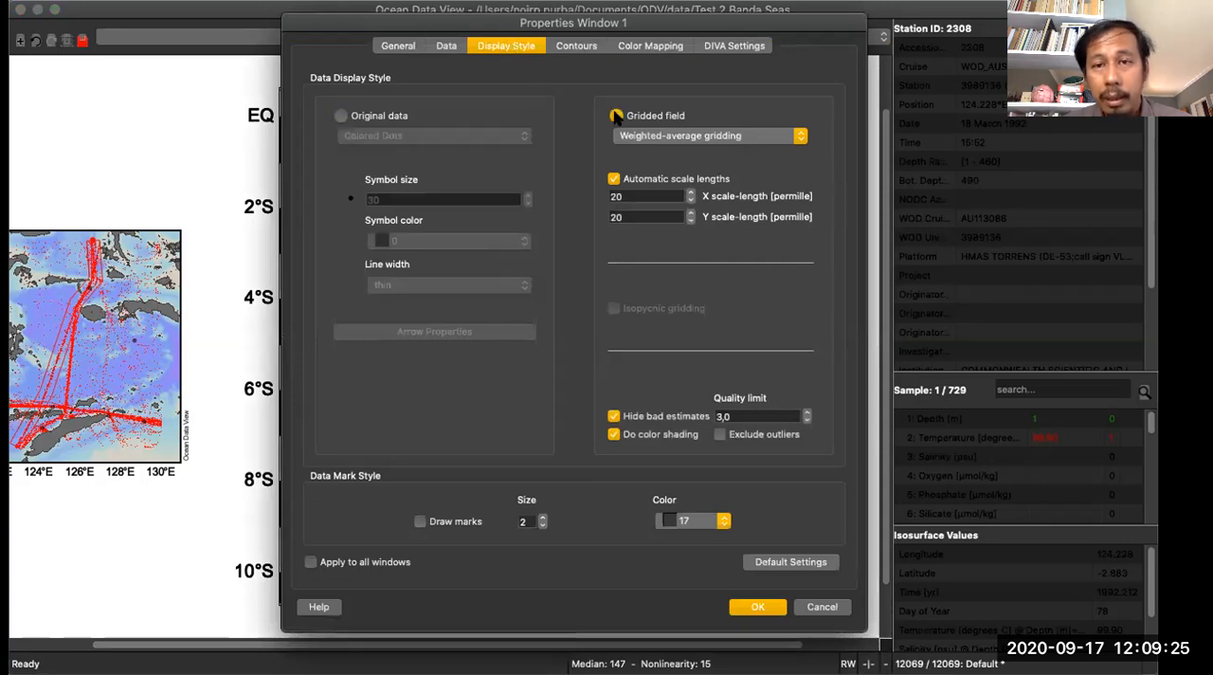
pyautogui.click(613, 180)
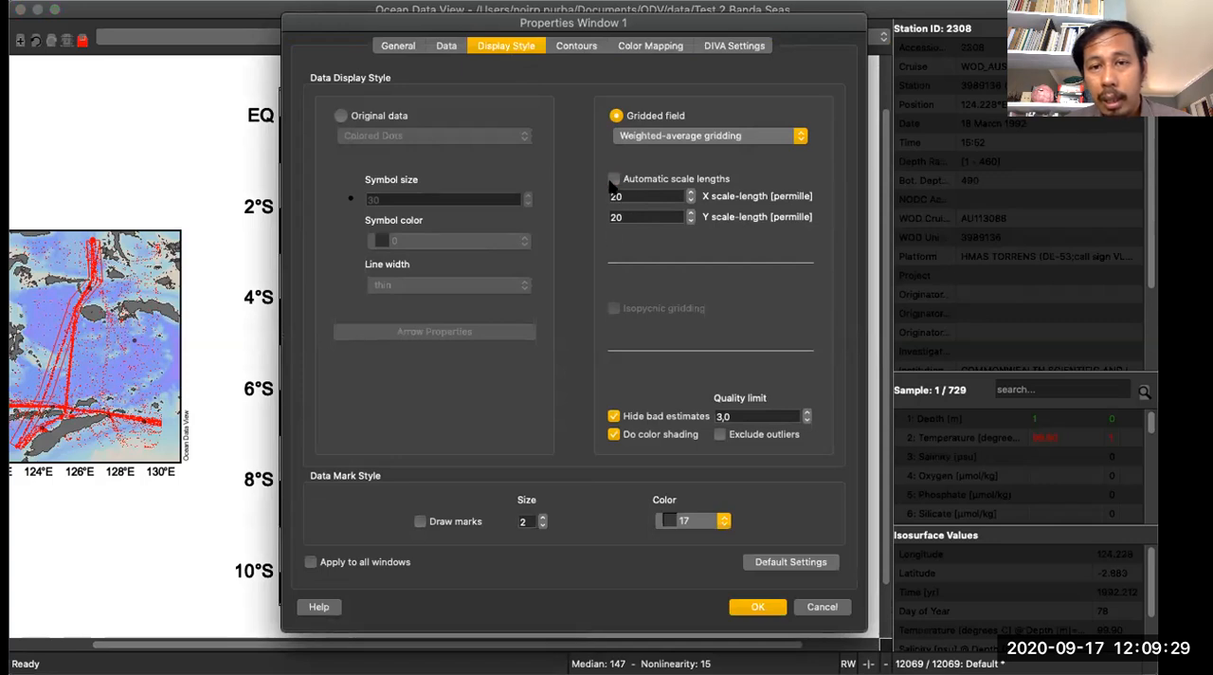
pyautogui.click(613, 180)
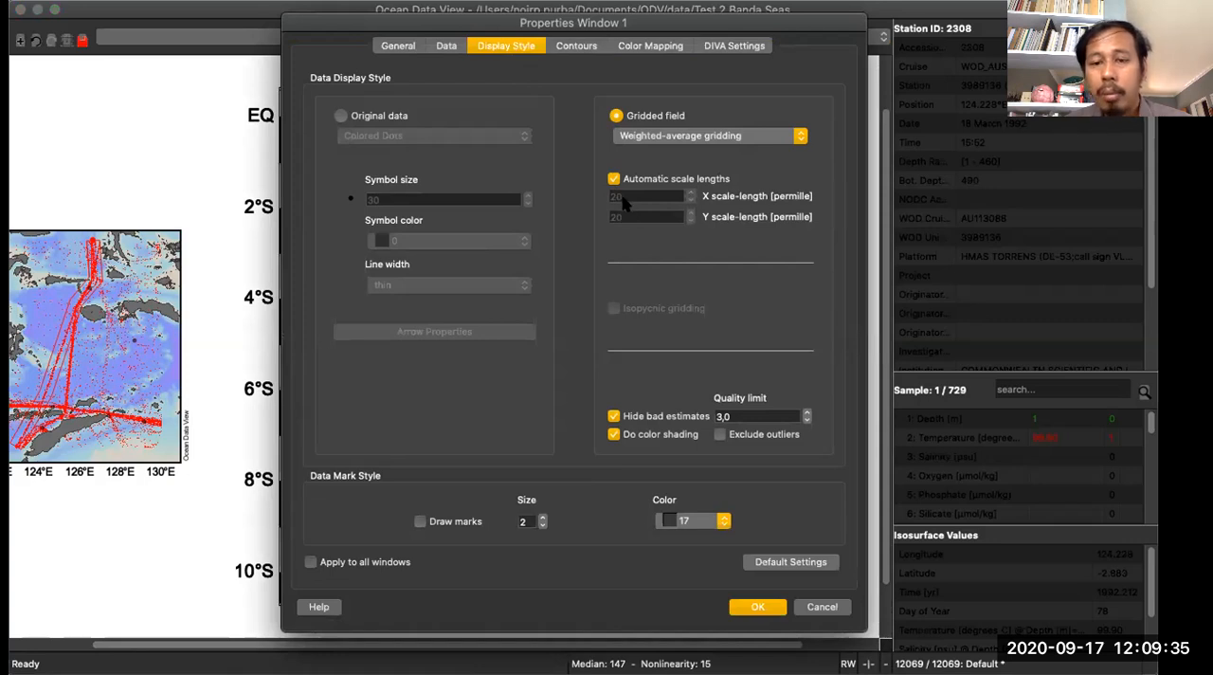
pyautogui.click(613, 180)
pyautogui.click(613, 180)
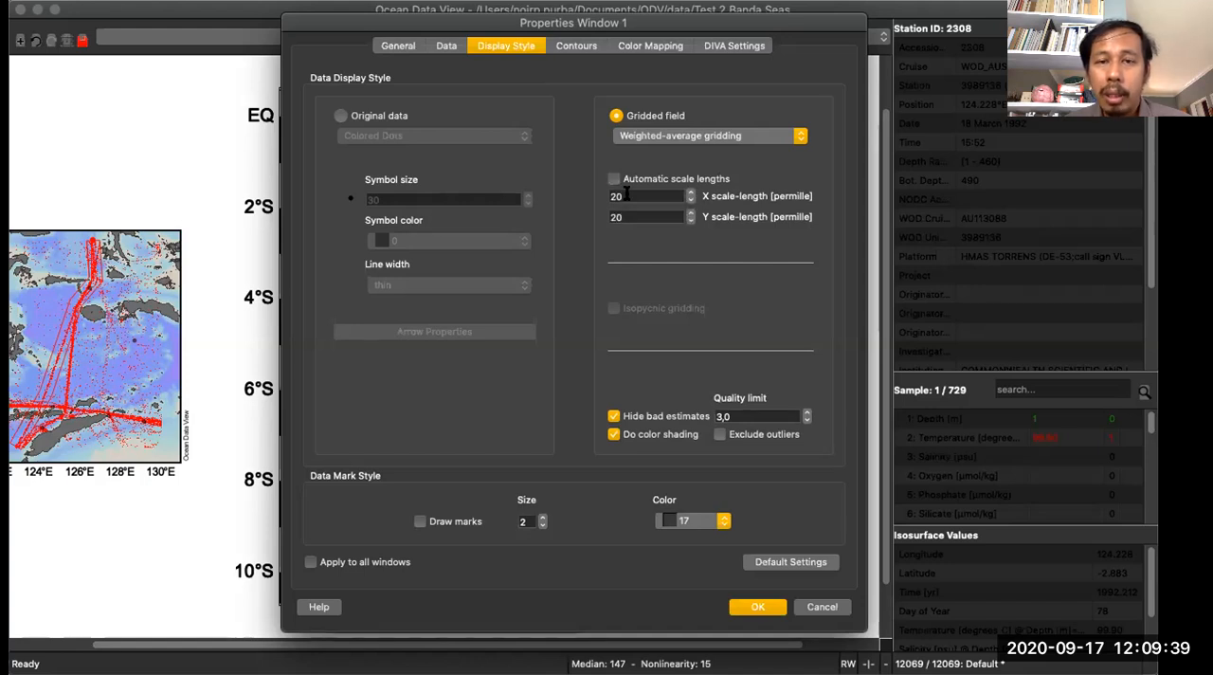
pyautogui.write('3')
pyautogui.press('Tab')
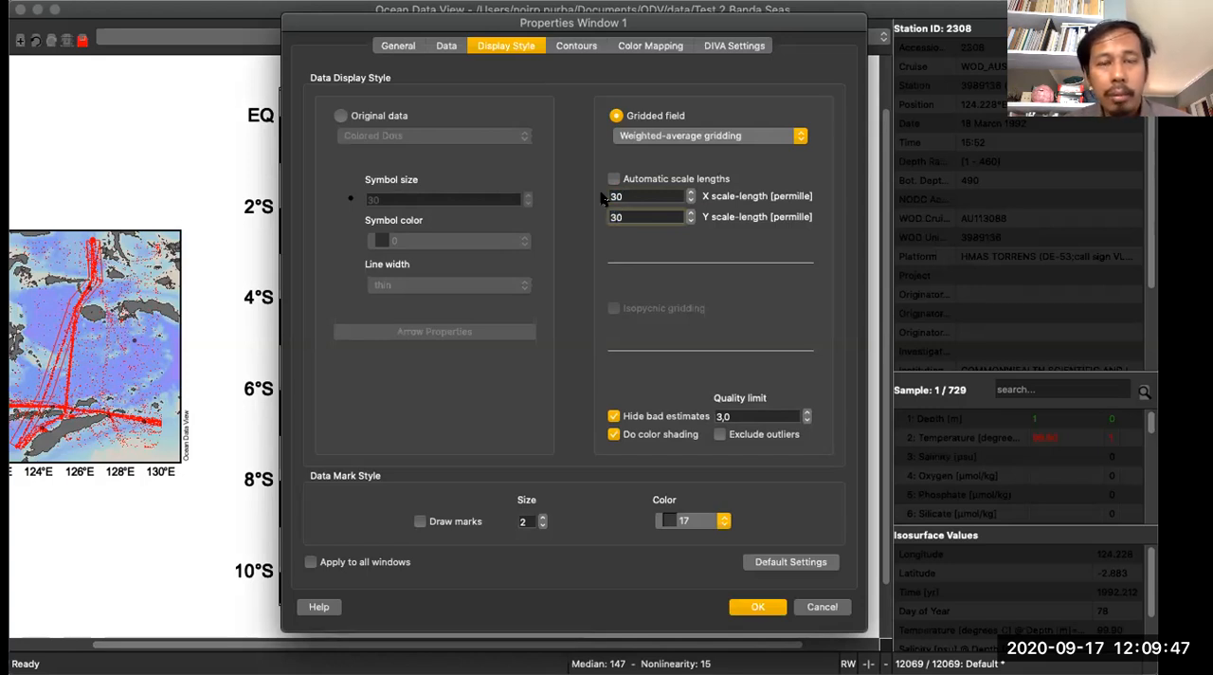
pyautogui.click(821, 606)
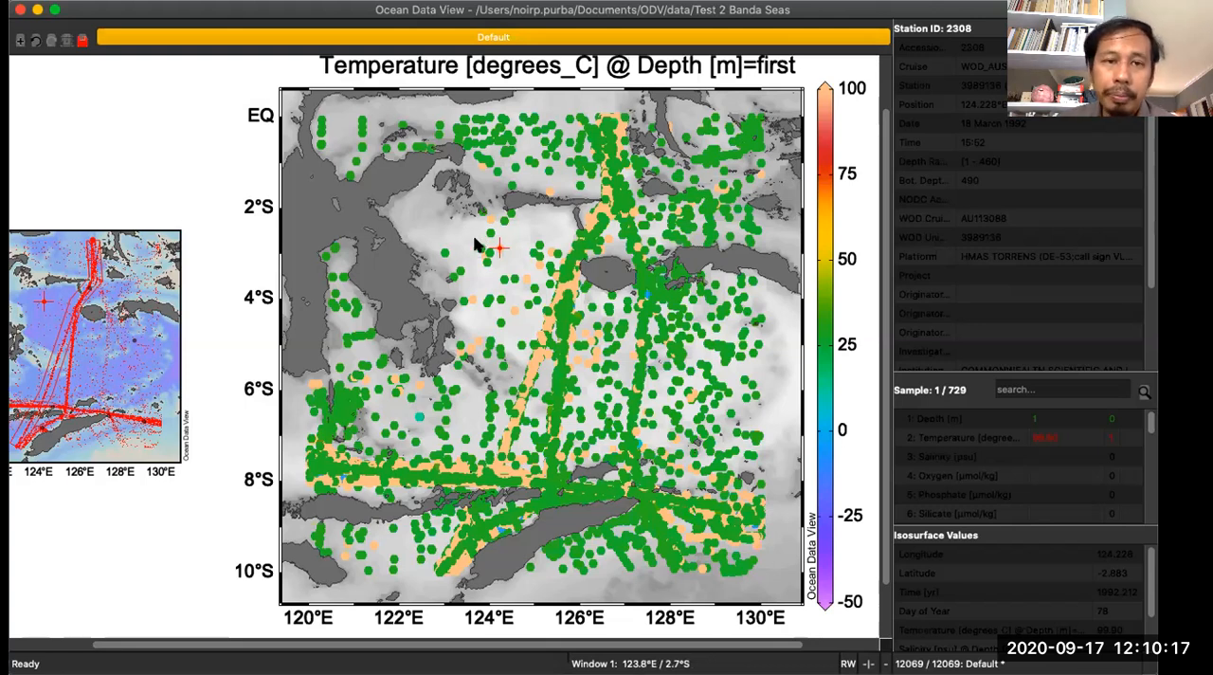
# - Display the surface temperature map as a gridded field using weighted-average gridding with automatic scale lengths
pyautogui.rightClick(428, 205)
pyautogui.click(477, 489)
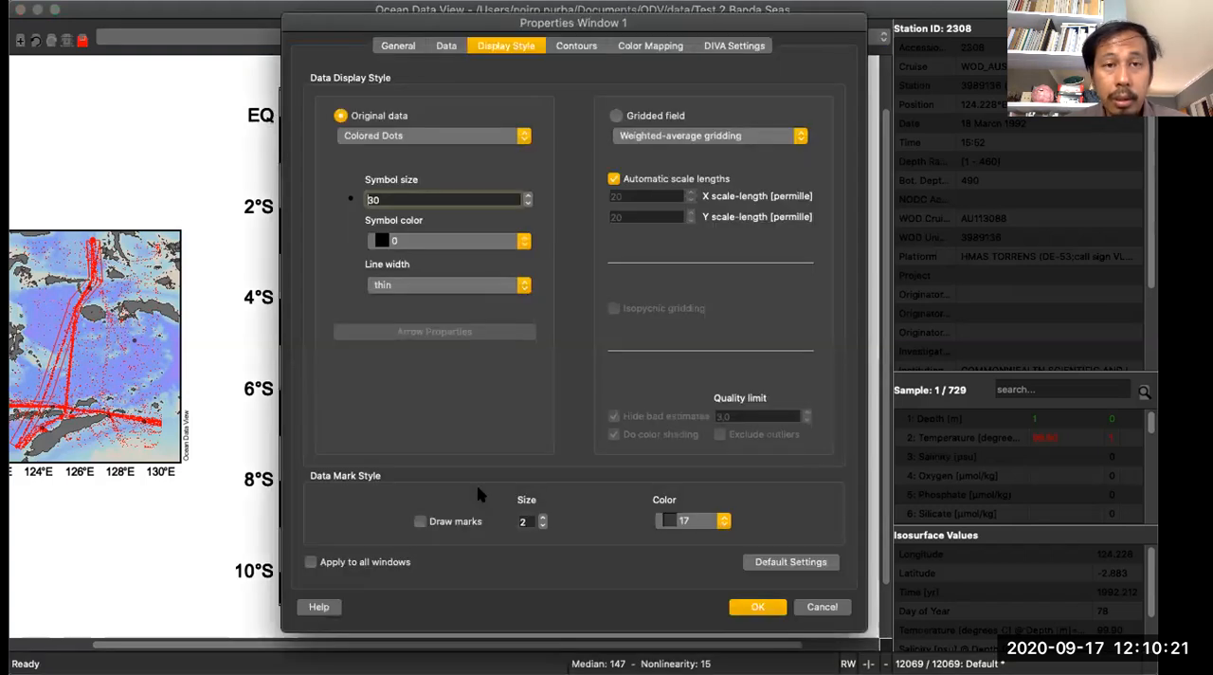
pyautogui.click(616, 115)
pyautogui.click(641, 133)
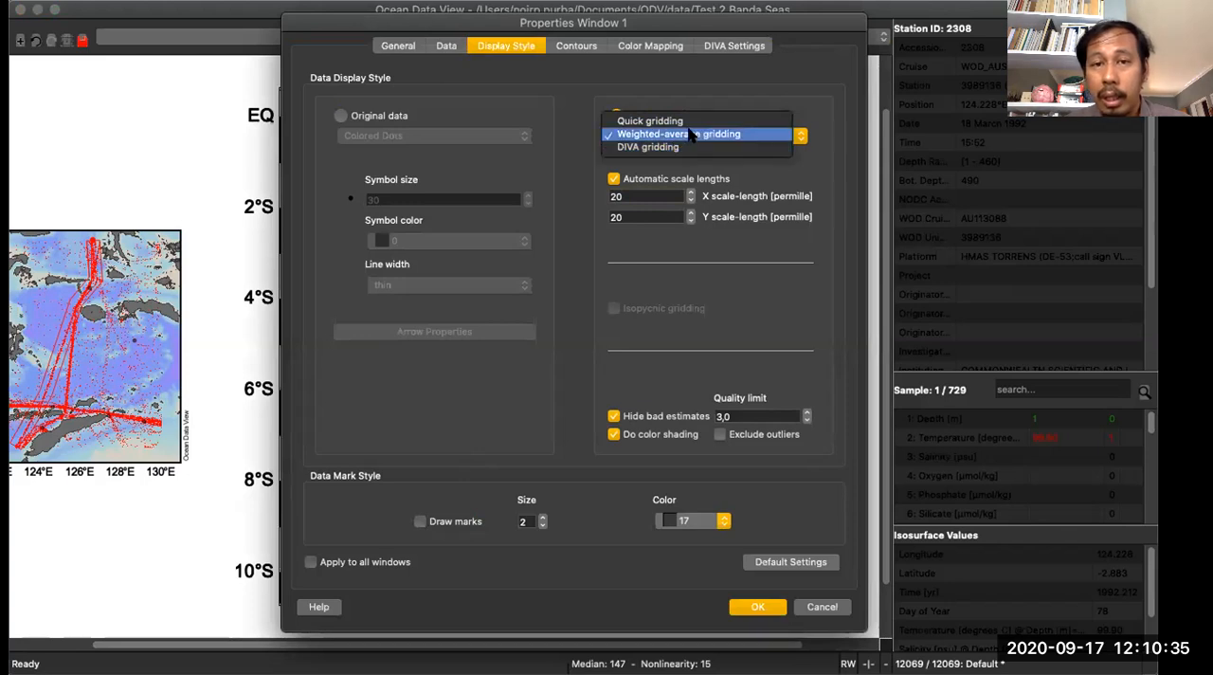
pyautogui.click(642, 135)
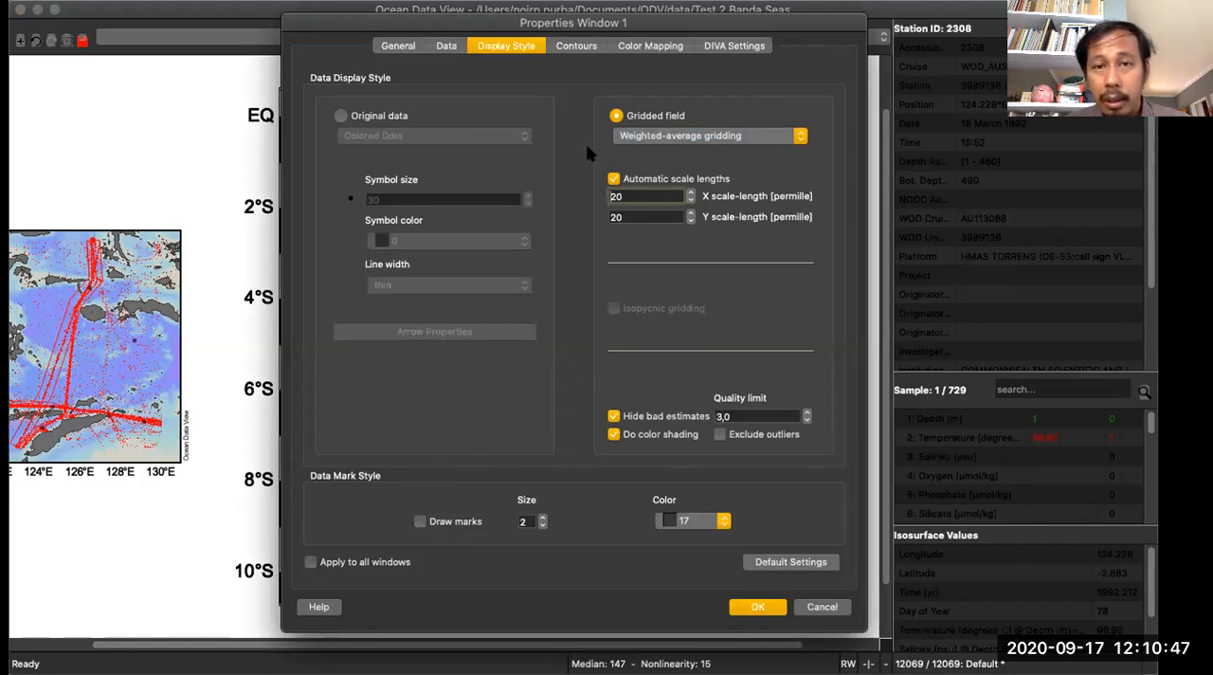
pyautogui.click(583, 49)
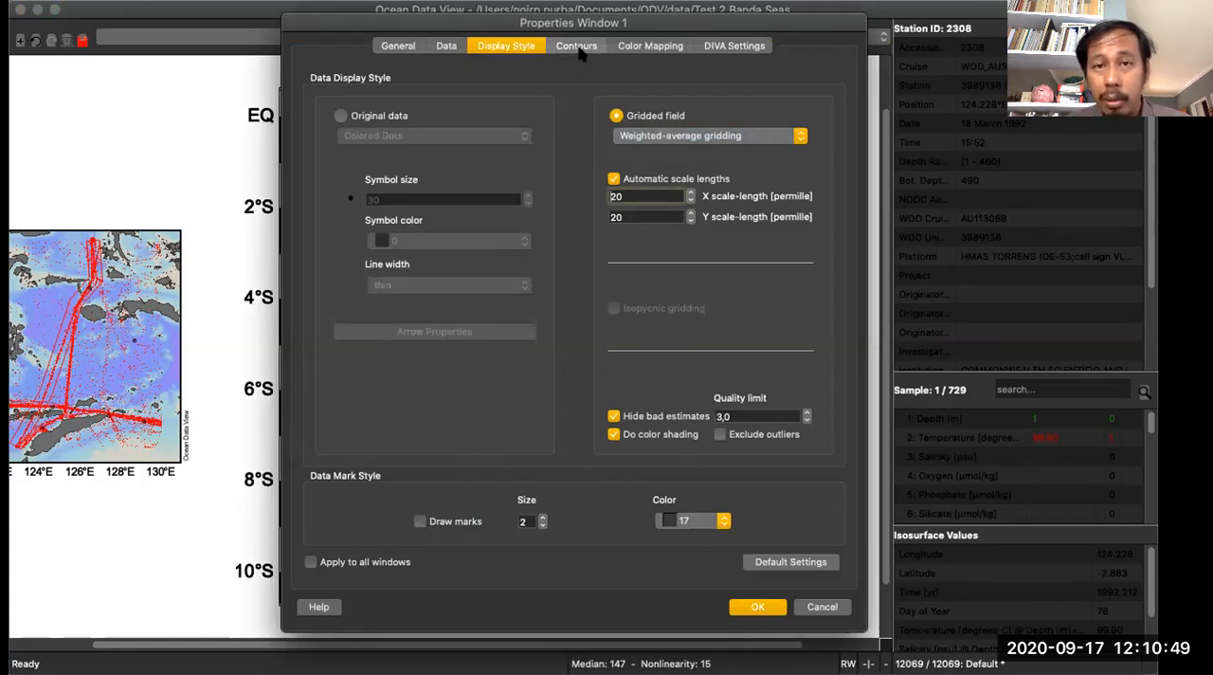
pyautogui.click(518, 49)
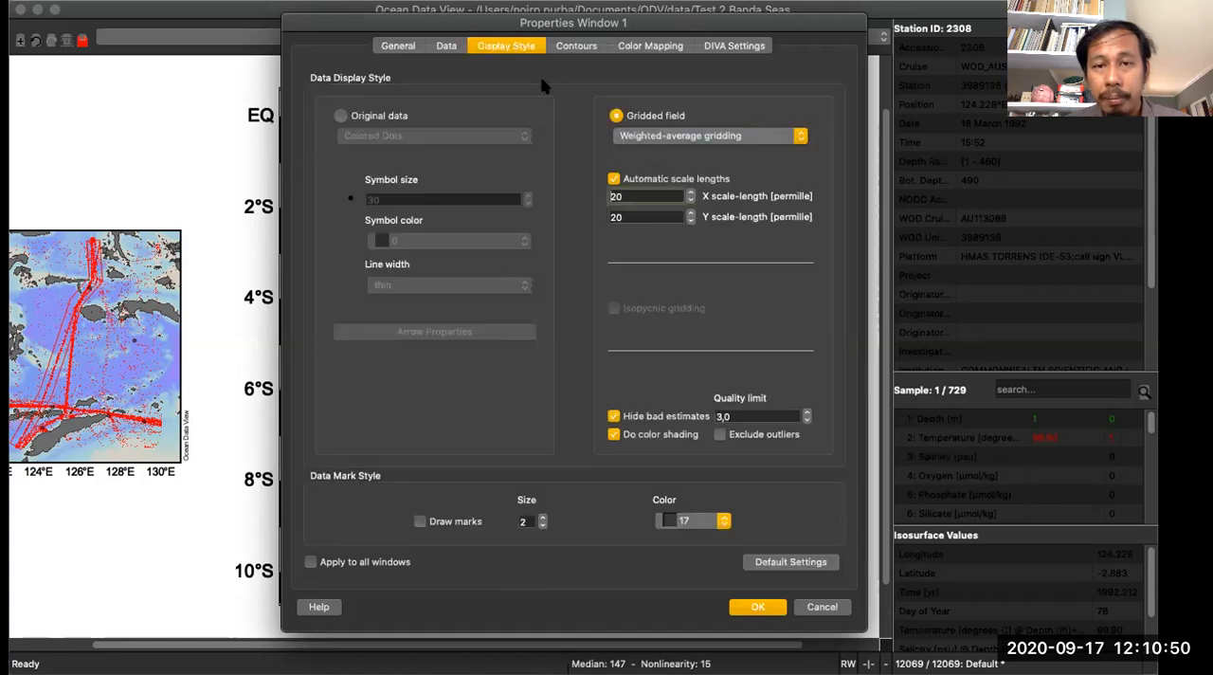
pyautogui.click(764, 606)
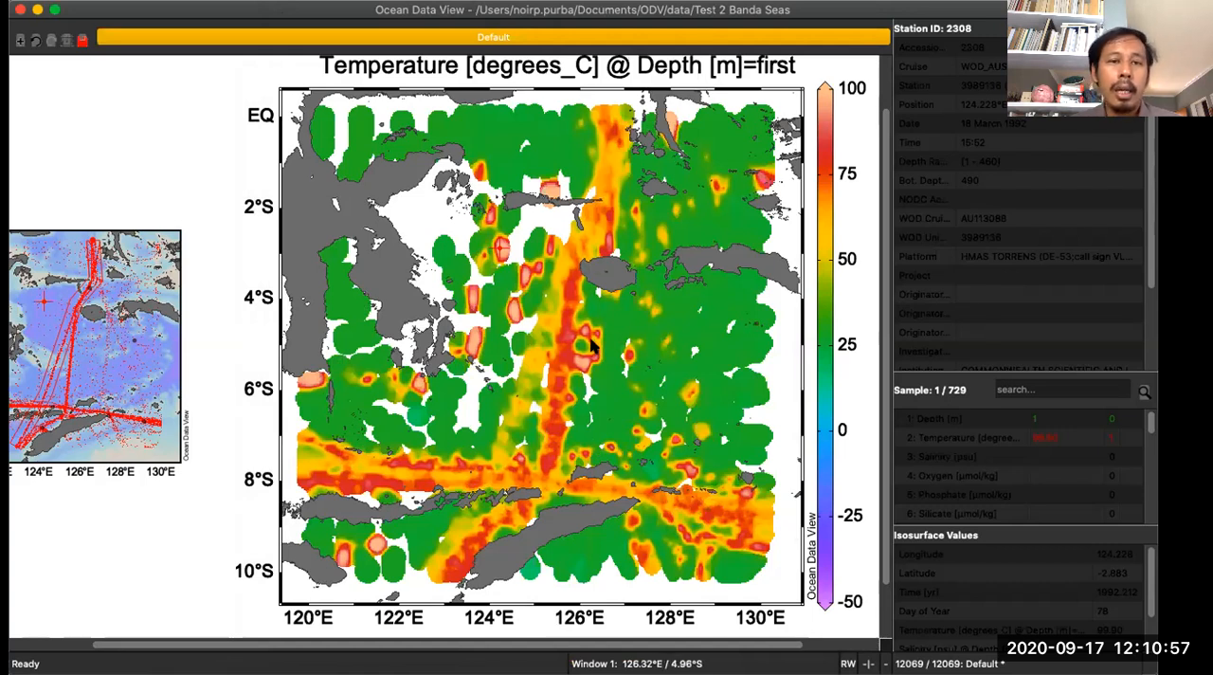
pyautogui.rightClick(483, 132)
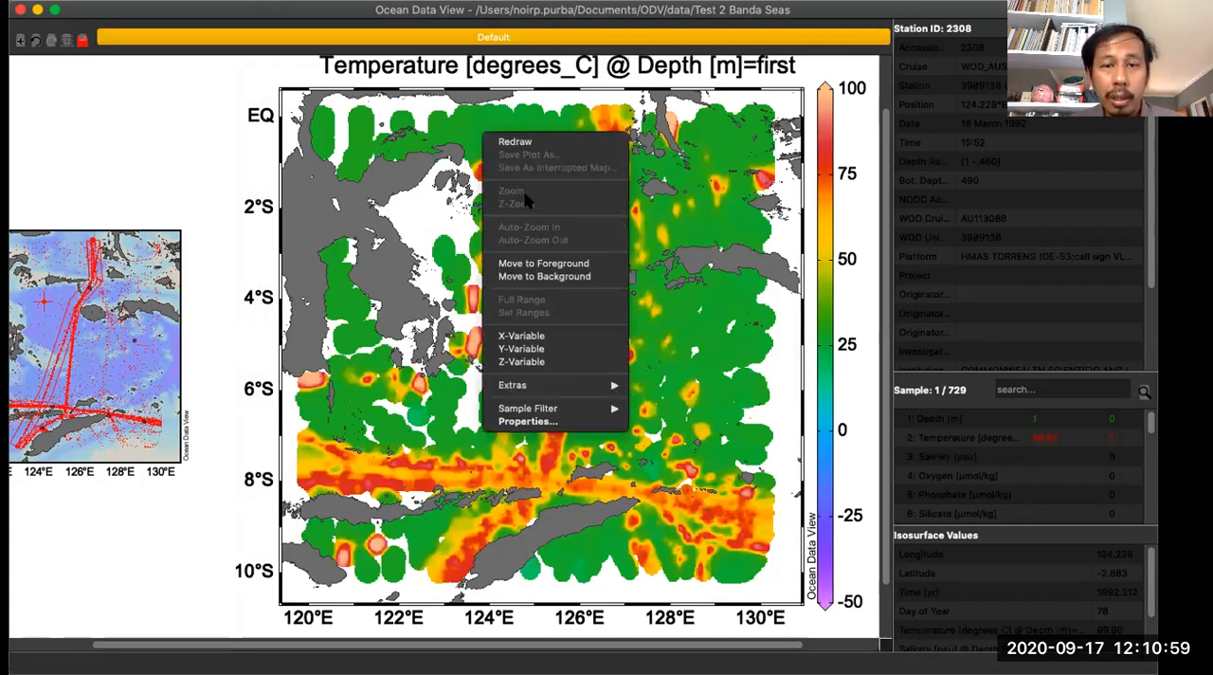
pyautogui.click(608, 274)
pyautogui.rightClick(343, 177)
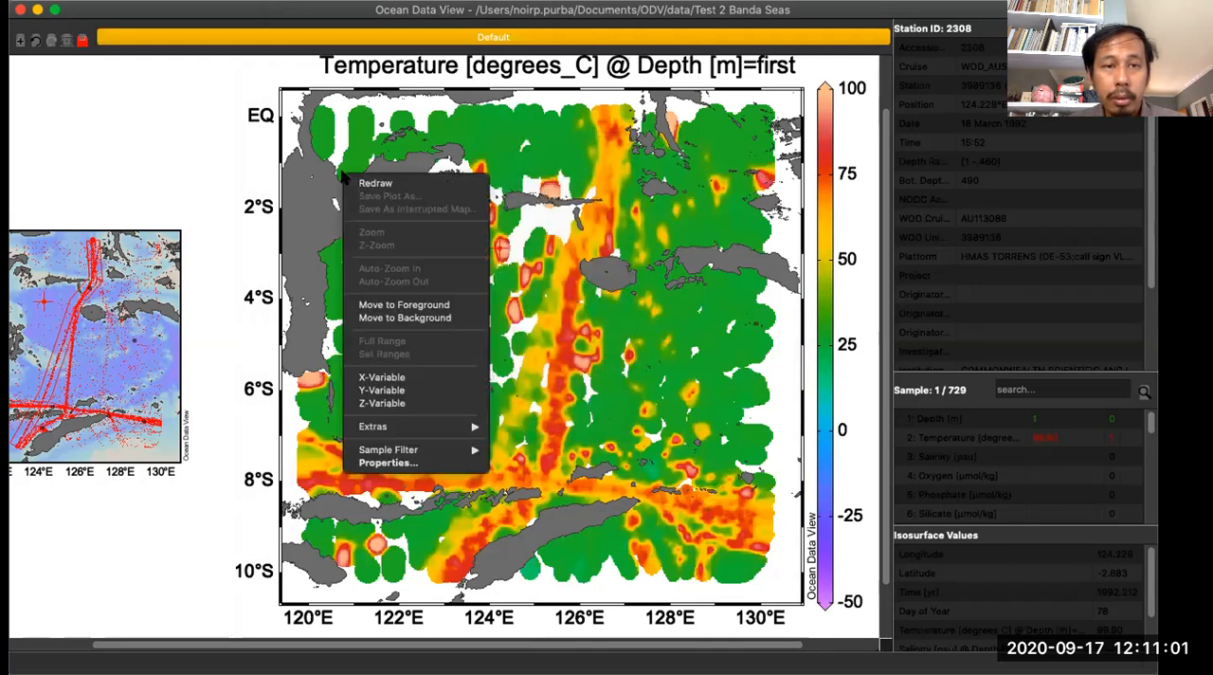
pyautogui.click(222, 179)
pyautogui.rightClick(159, 138)
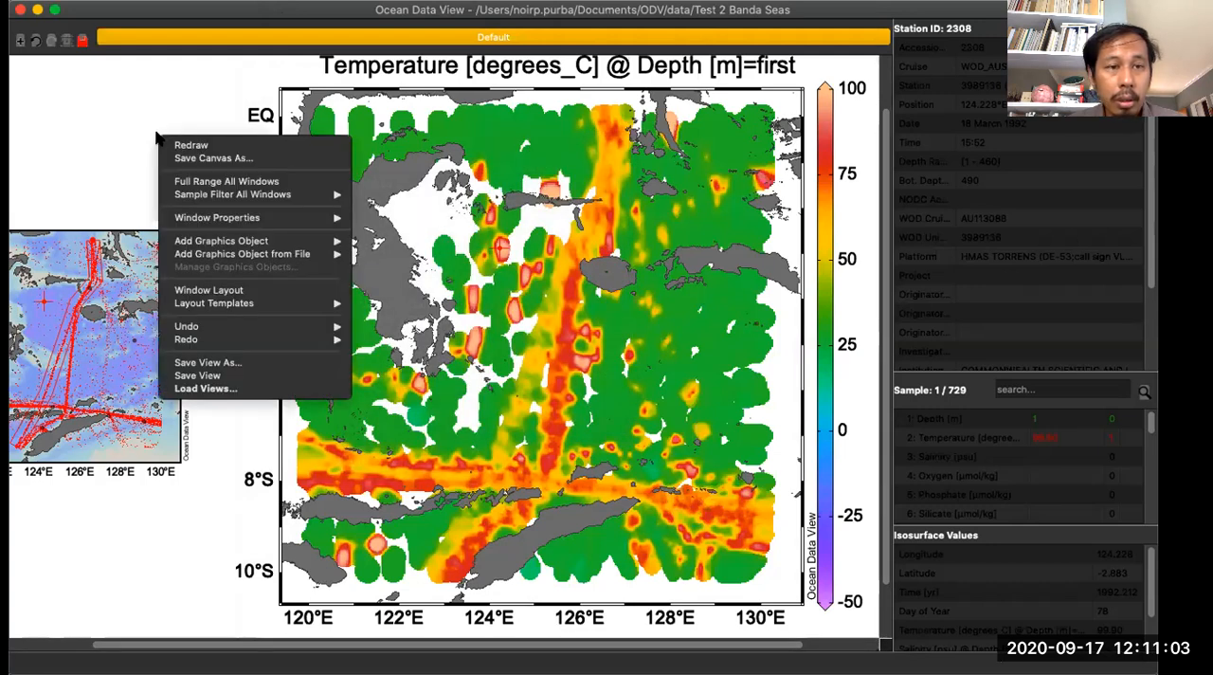
pyautogui.click(569, 217)
pyautogui.click(685, 298)
pyautogui.click(796, 343)
# - Zoom the surface temperature map to about 120.06–129.83°E and 9.9–0.14°S
pyautogui.rightClick(794, 375)
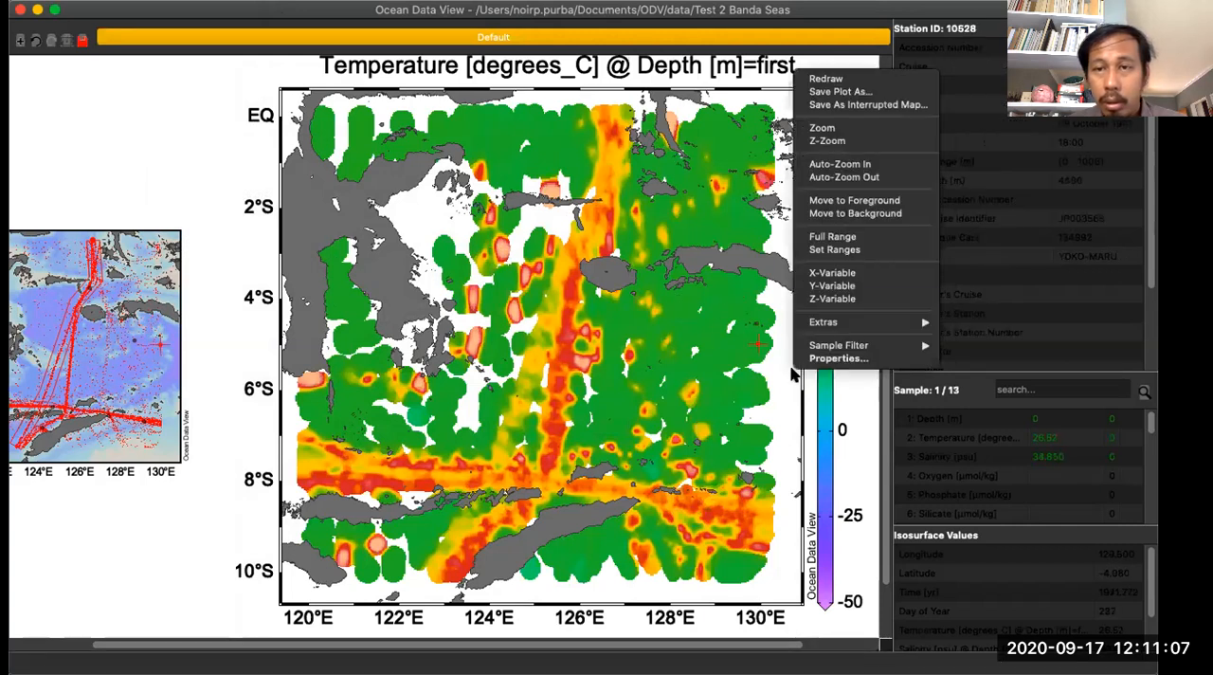
pyautogui.click(825, 129)
pyautogui.moveTo(540, 84); pyautogui.dragTo(541, 121)
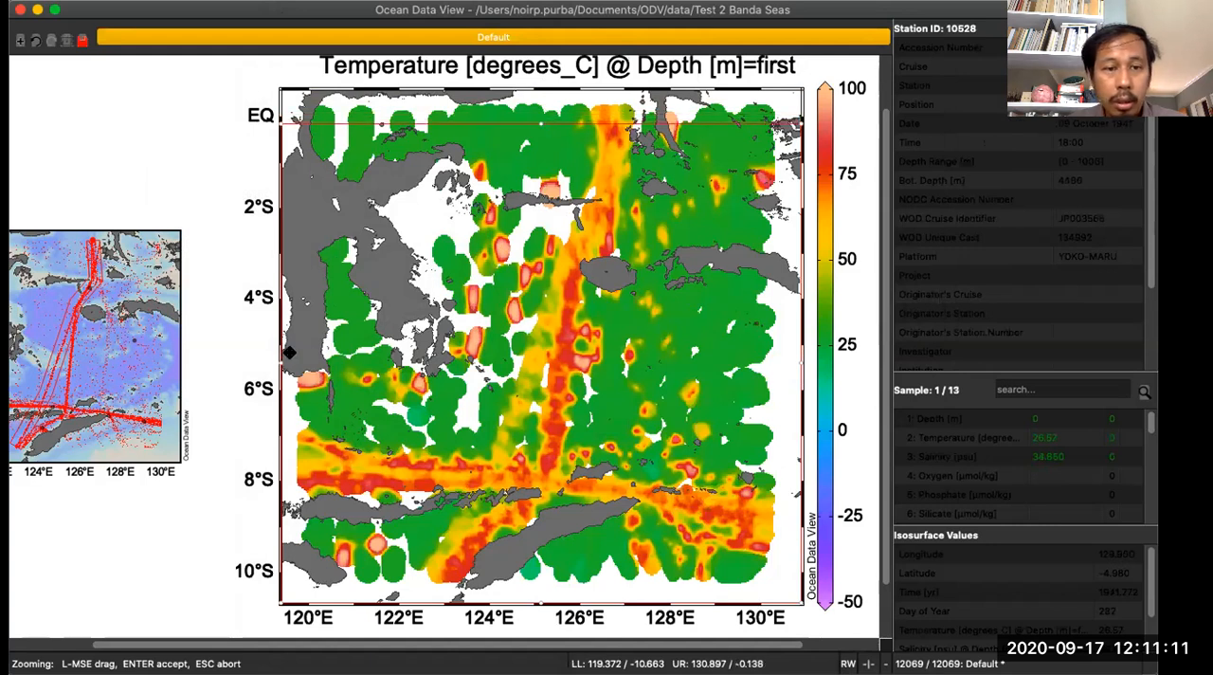
pyautogui.moveTo(282, 354); pyautogui.dragTo(311, 350)
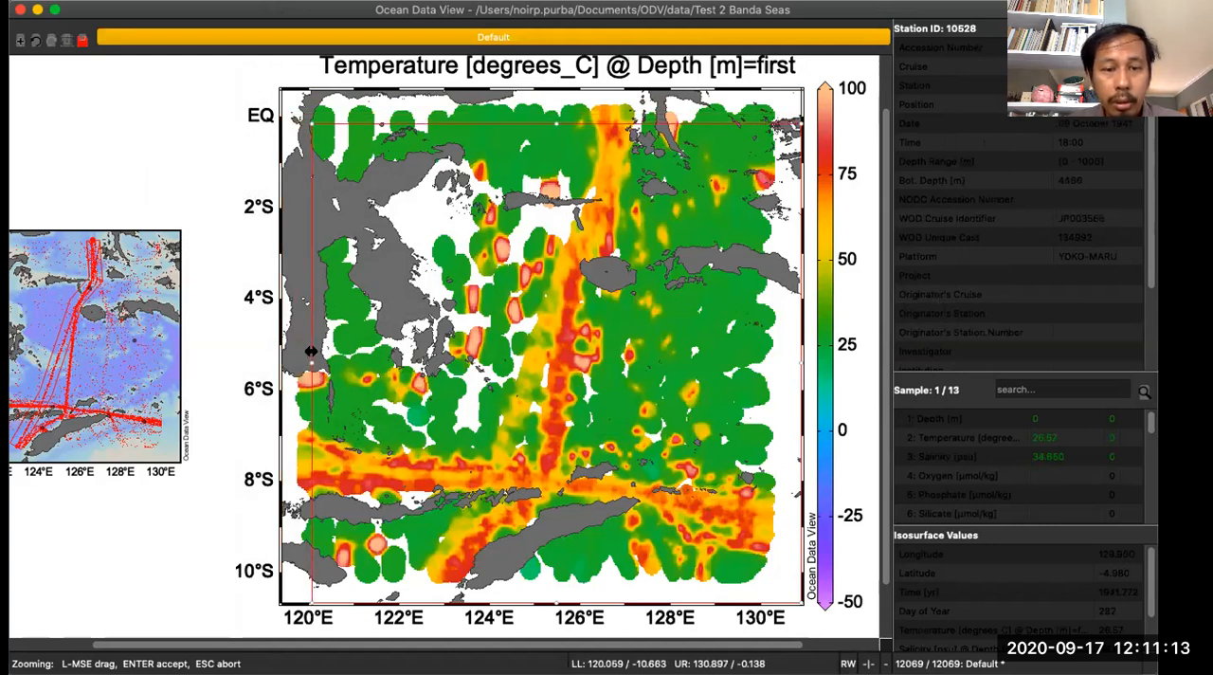
pyautogui.moveTo(558, 601); pyautogui.dragTo(567, 568)
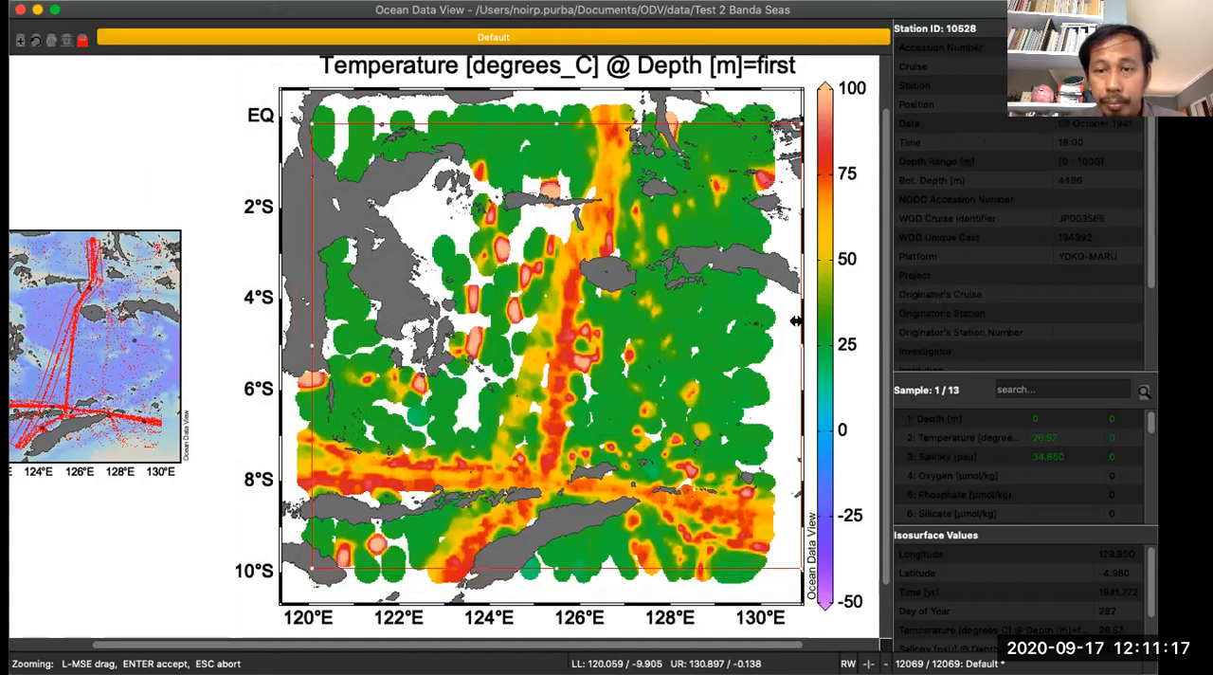
pyautogui.moveTo(796, 339); pyautogui.dragTo(754, 343)
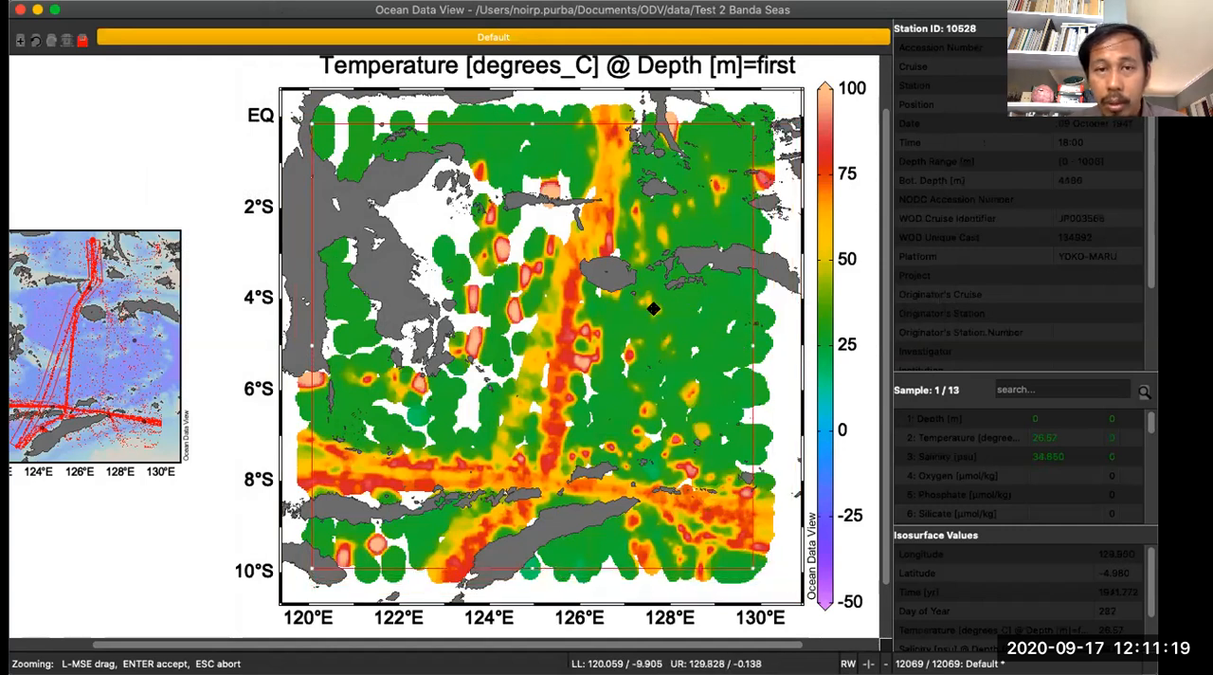
pyautogui.press('Return')
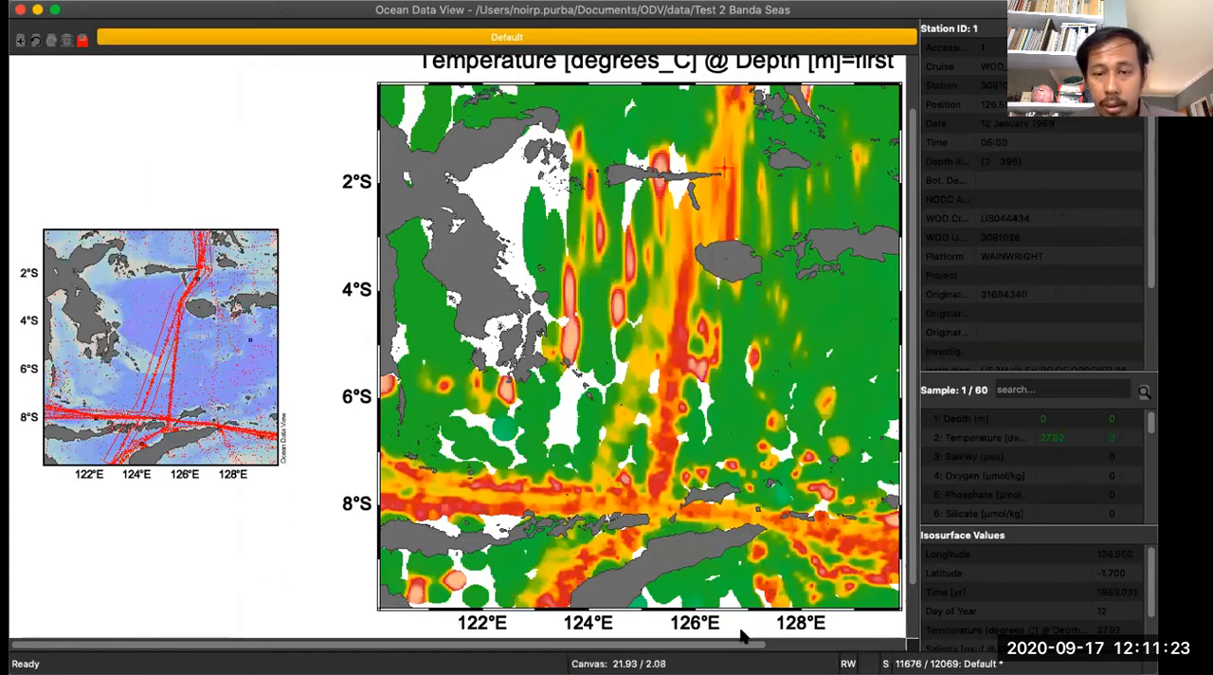
# - Turn off automatic scale lengths for the temperature map's weighted-average gridding and set the X and Y scale lengths to 50 permille
pyautogui.moveTo(737, 644); pyautogui.dragTo(844, 644)
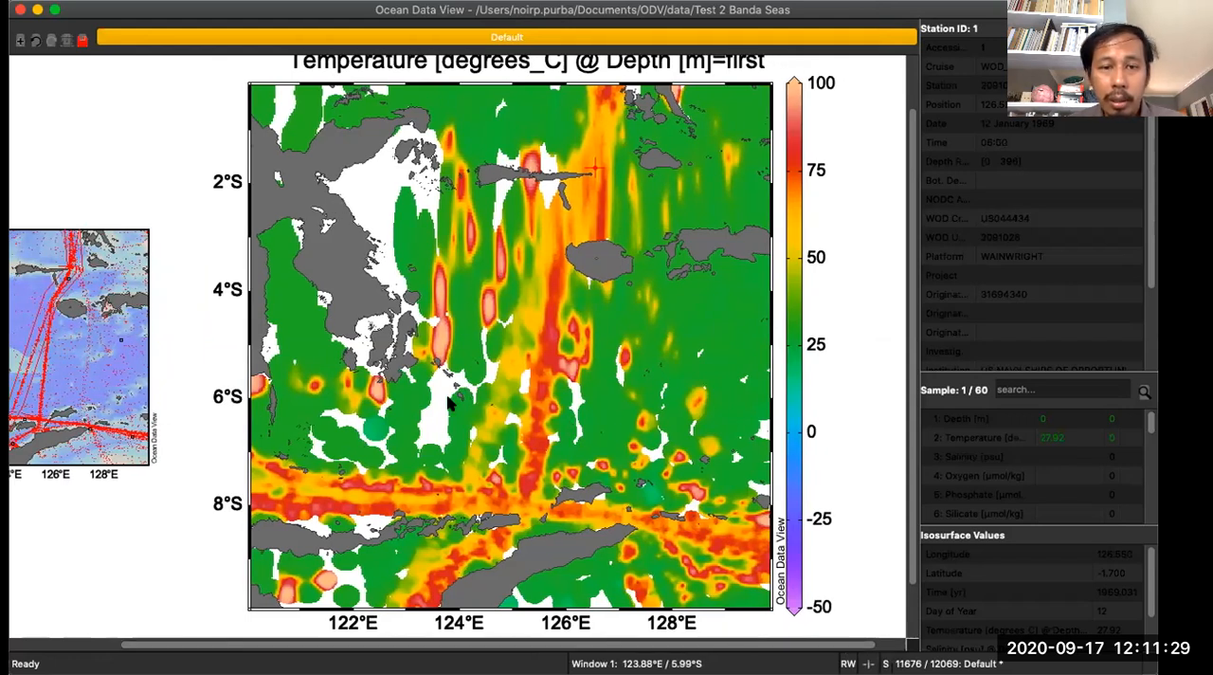
pyautogui.rightClick(483, 205)
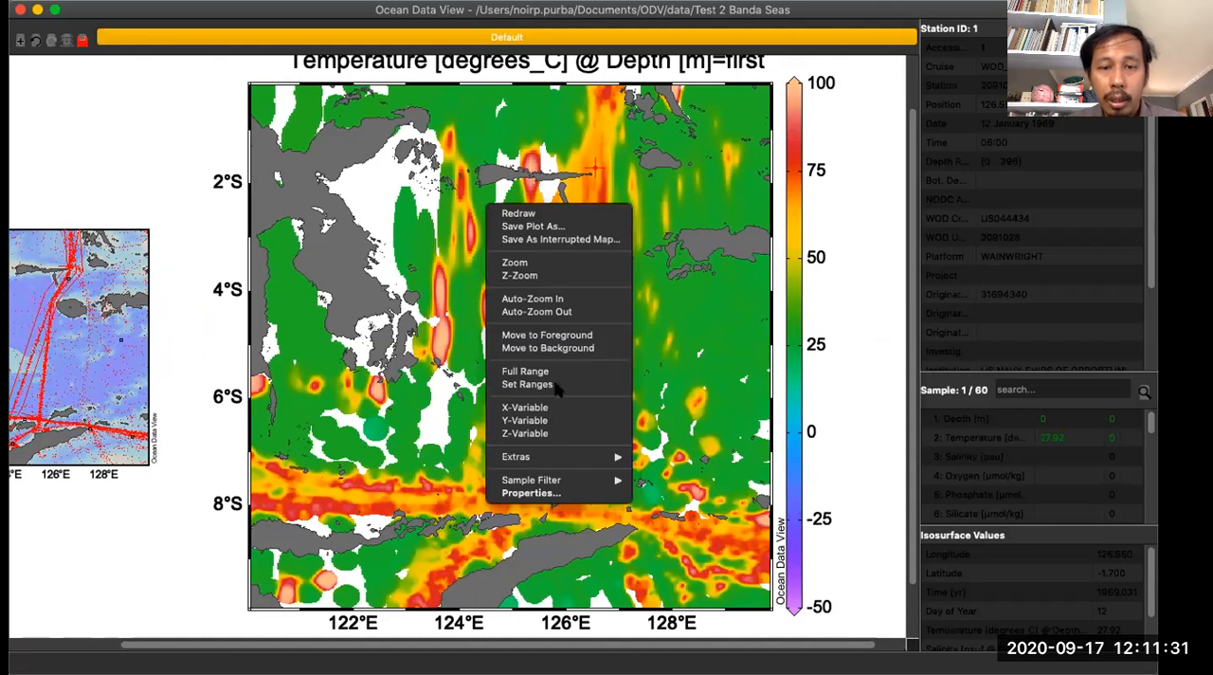
pyautogui.click(531, 493)
pyautogui.click(613, 179)
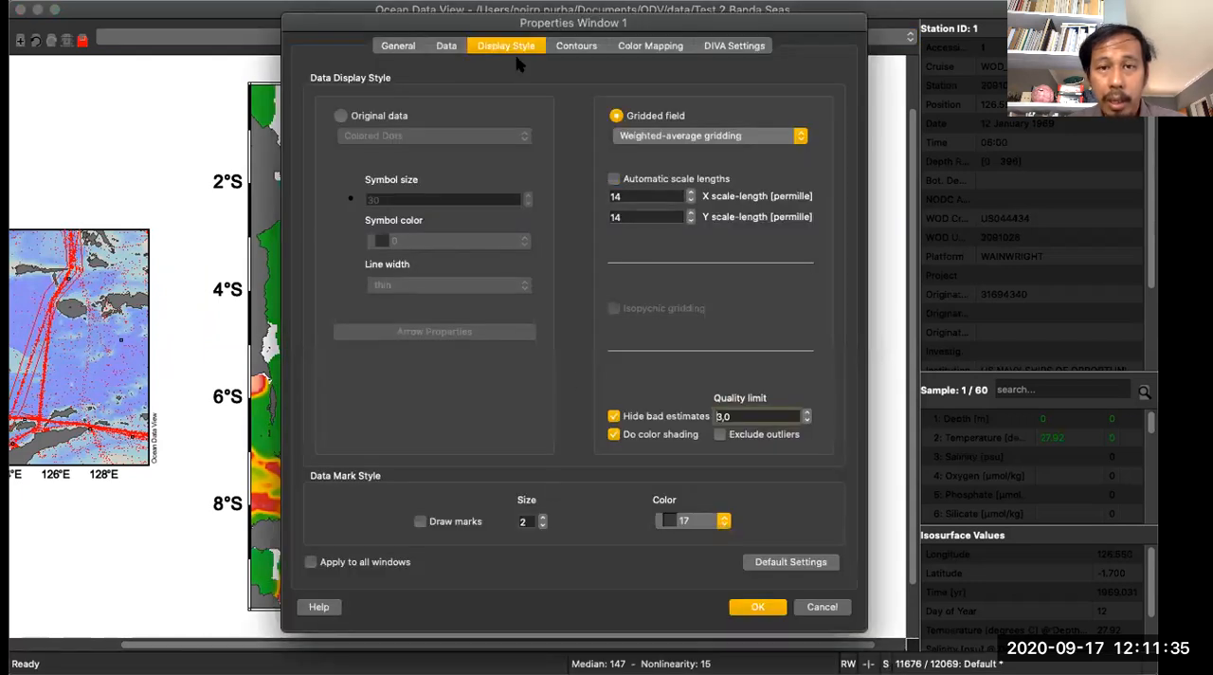
pyautogui.click(627, 197)
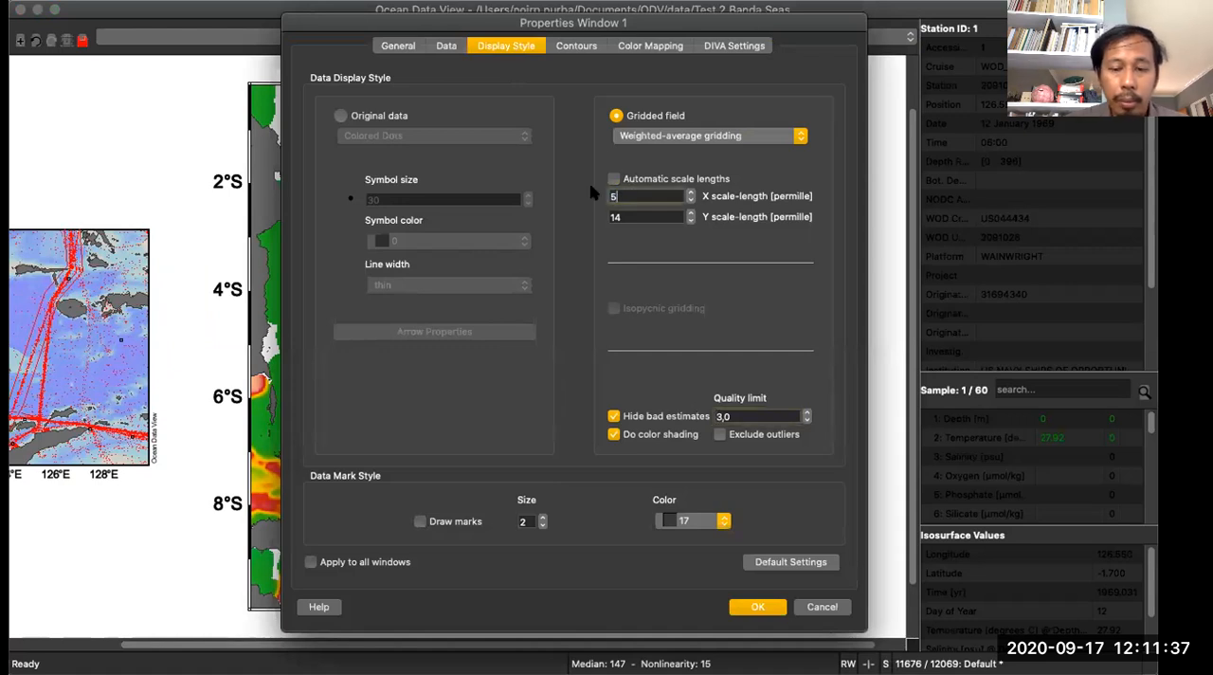
pyautogui.write('50')
pyautogui.press('Tab')
pyautogui.write('50')
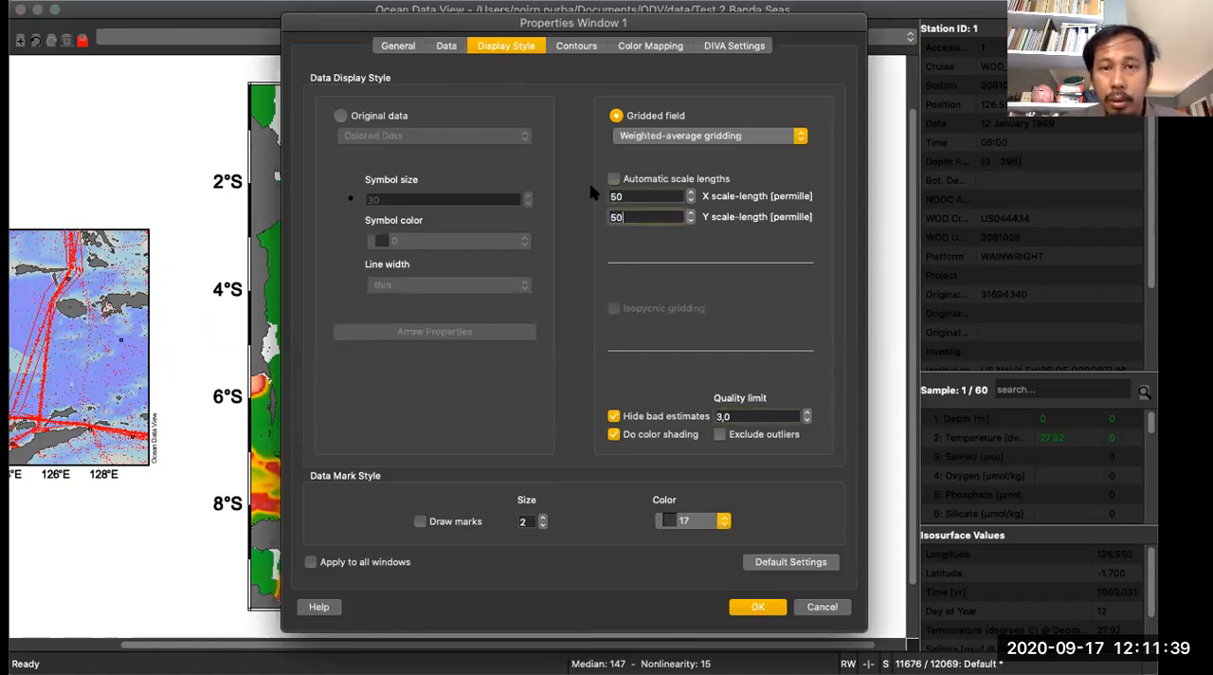
pyautogui.click(759, 609)
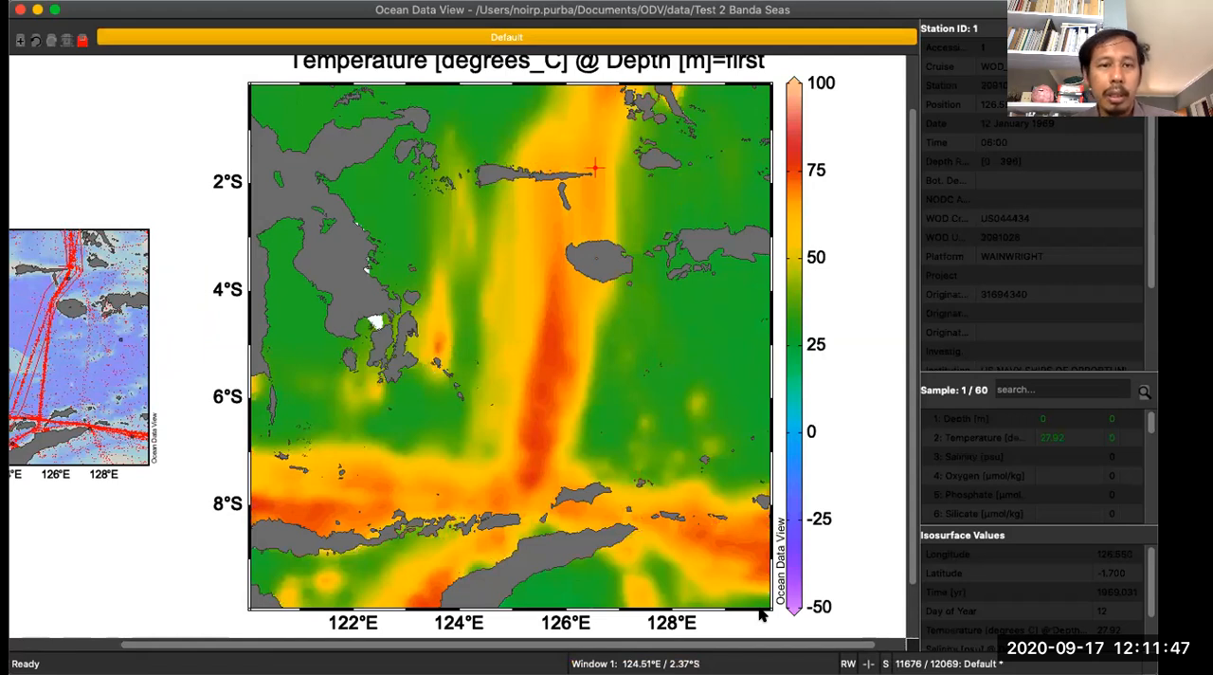
# - Set both the X and Y gridding scale lengths of the temperature map to 30 permille
pyautogui.rightClick(436, 186)
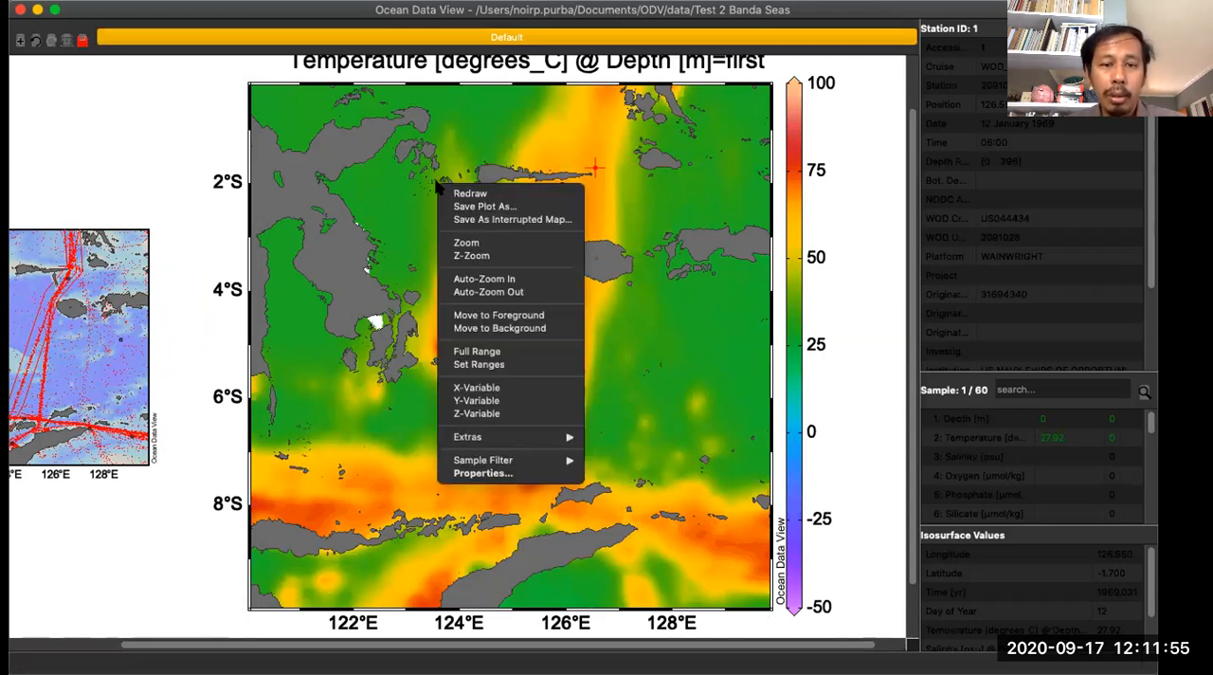
pyautogui.click(502, 472)
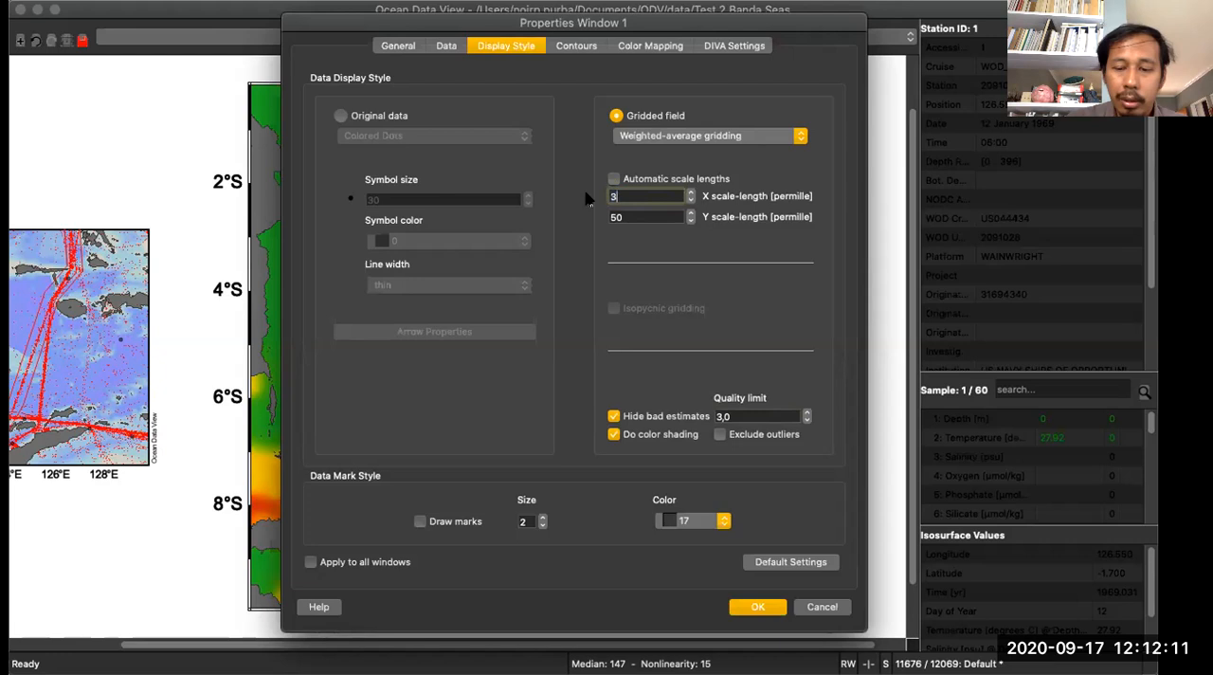
pyautogui.press('Tab')
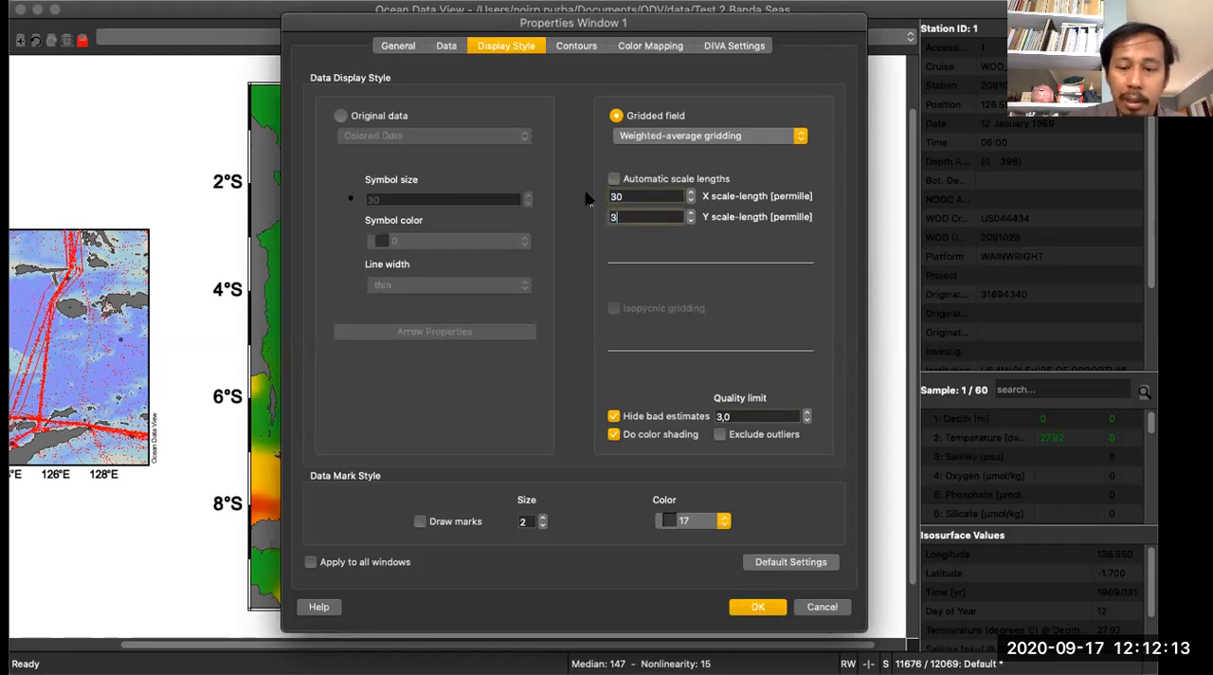
pyautogui.click(759, 607)
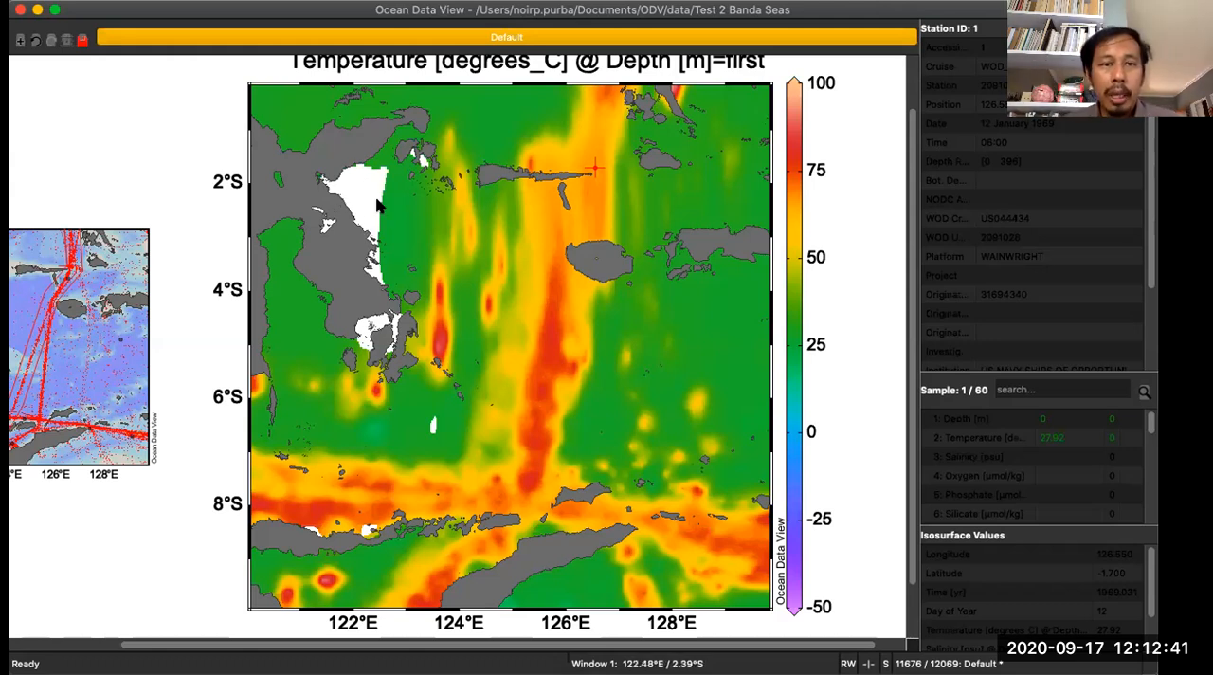
# - Set the temperature map's gridding scale lengths to 50 permille for X and 70 permille for Y
pyautogui.rightClick(346, 179)
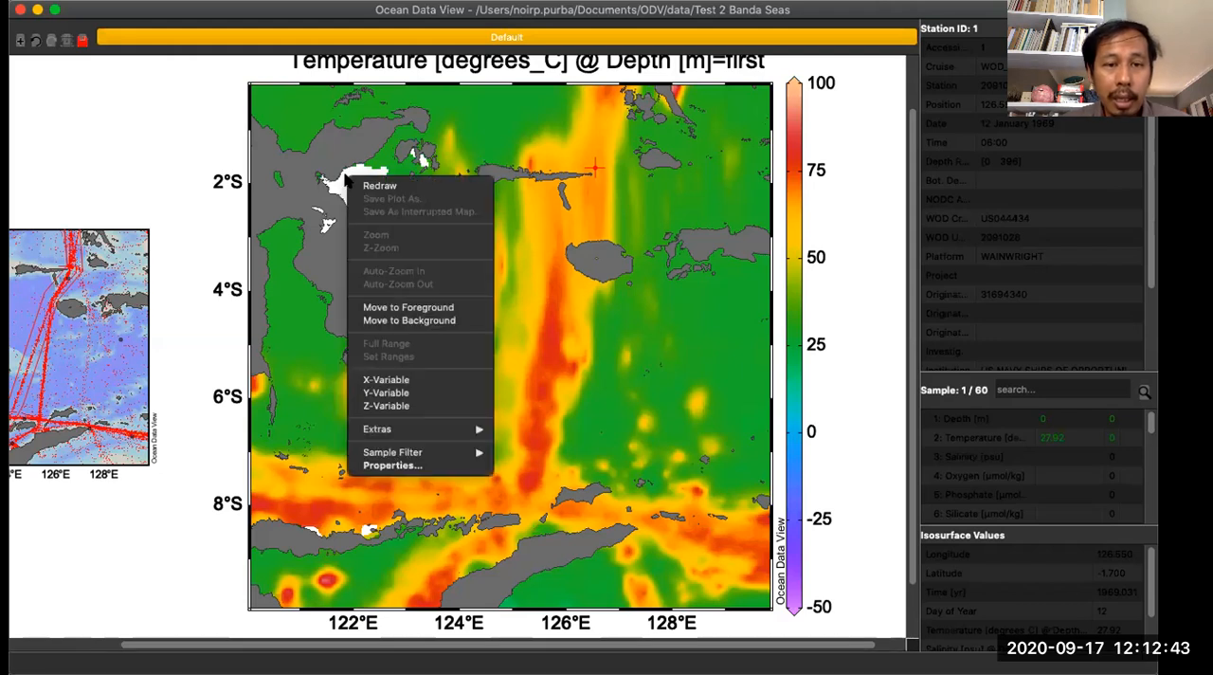
pyautogui.click(394, 465)
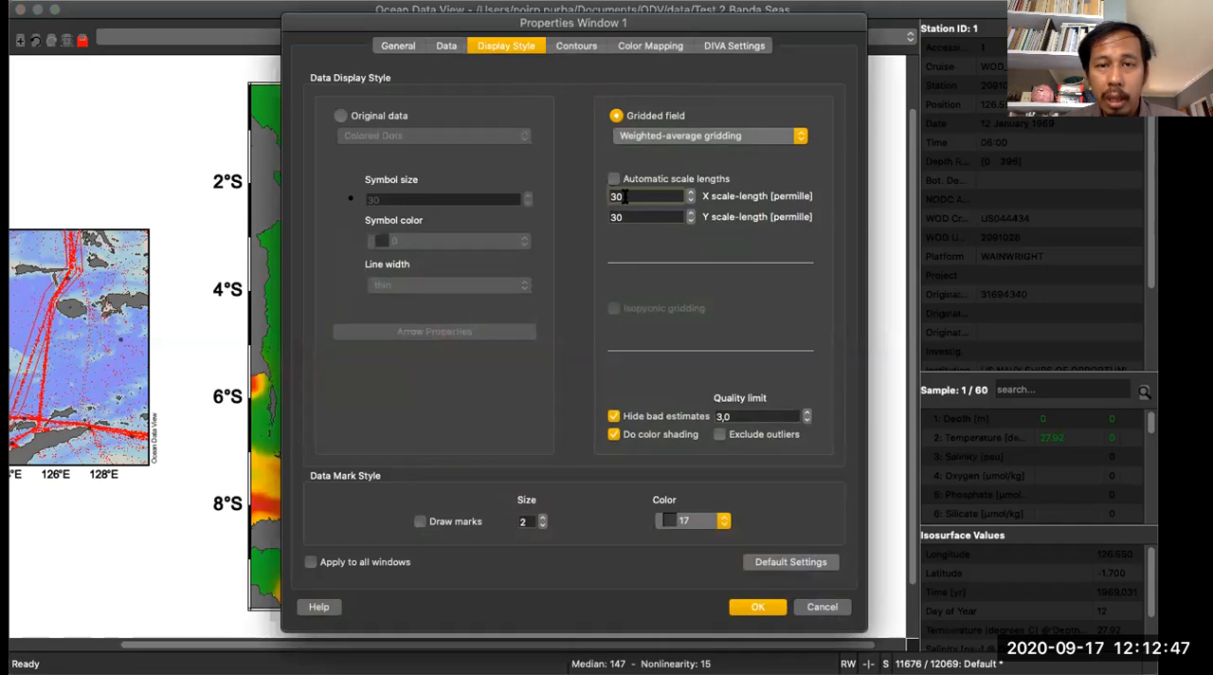
pyautogui.write('50')
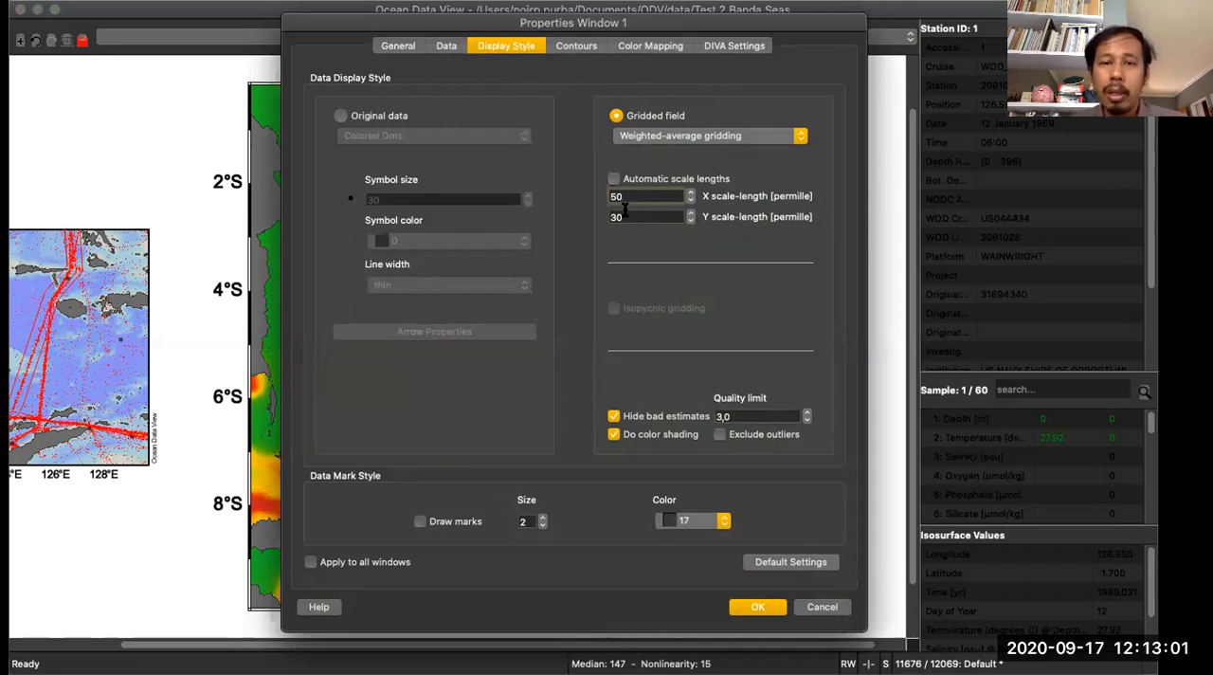
pyautogui.press('Tab')
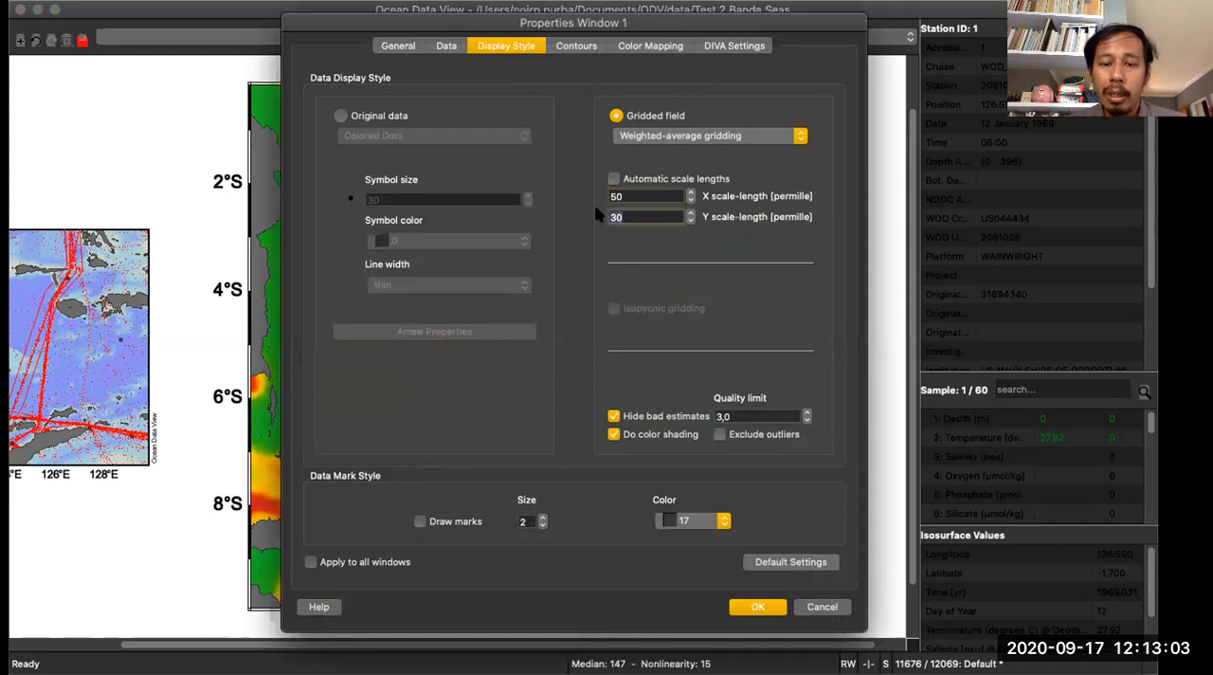
pyautogui.write('70')
pyautogui.click(755, 606)
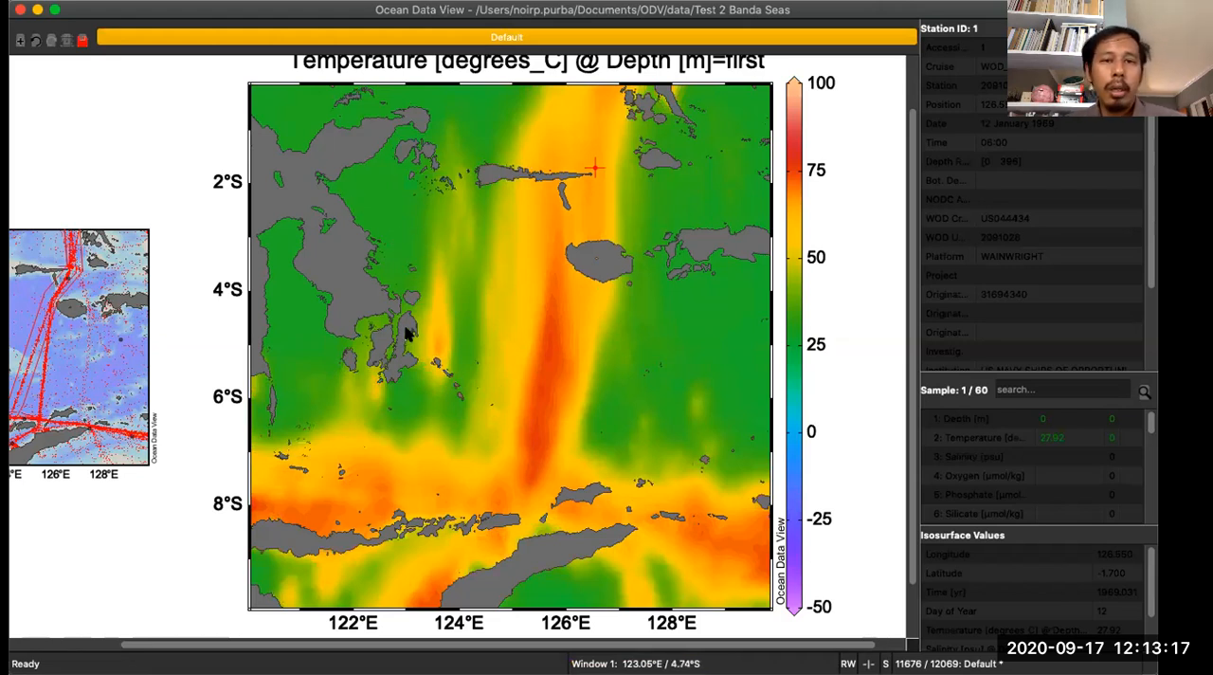
# - Add very thin, solid black contour lines to the temperature map from -50 to 100 in increments of 25, with few labels
pyautogui.rightClick(414, 192)
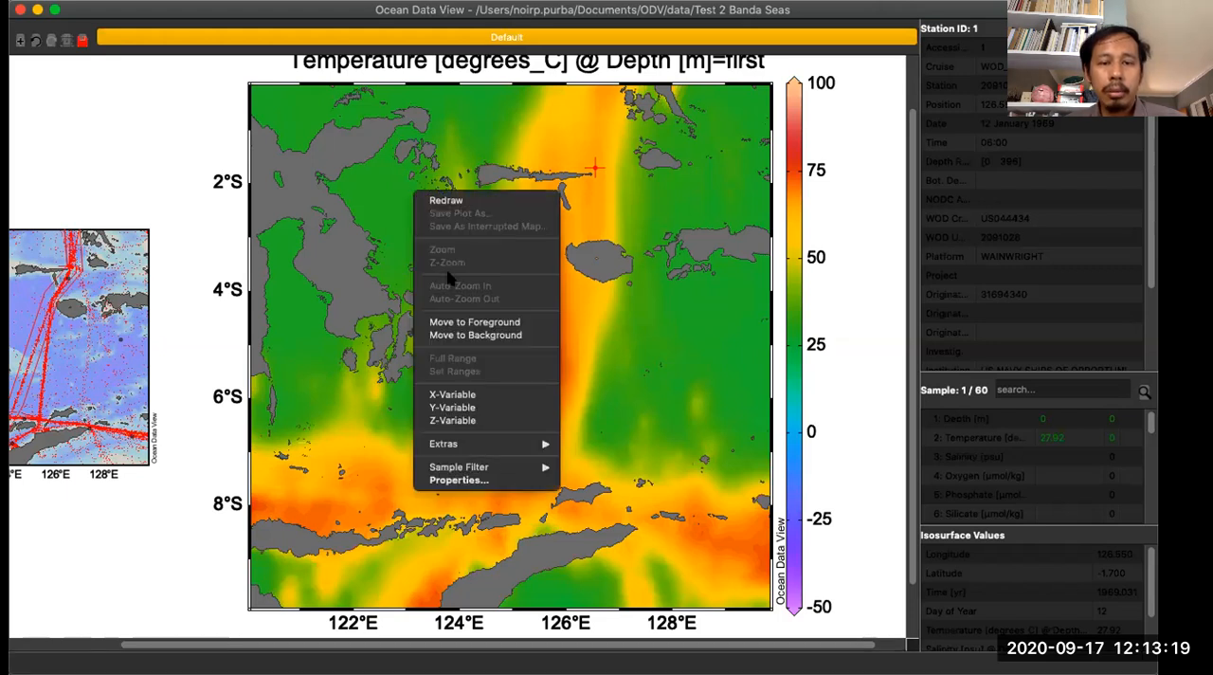
pyautogui.click(460, 480)
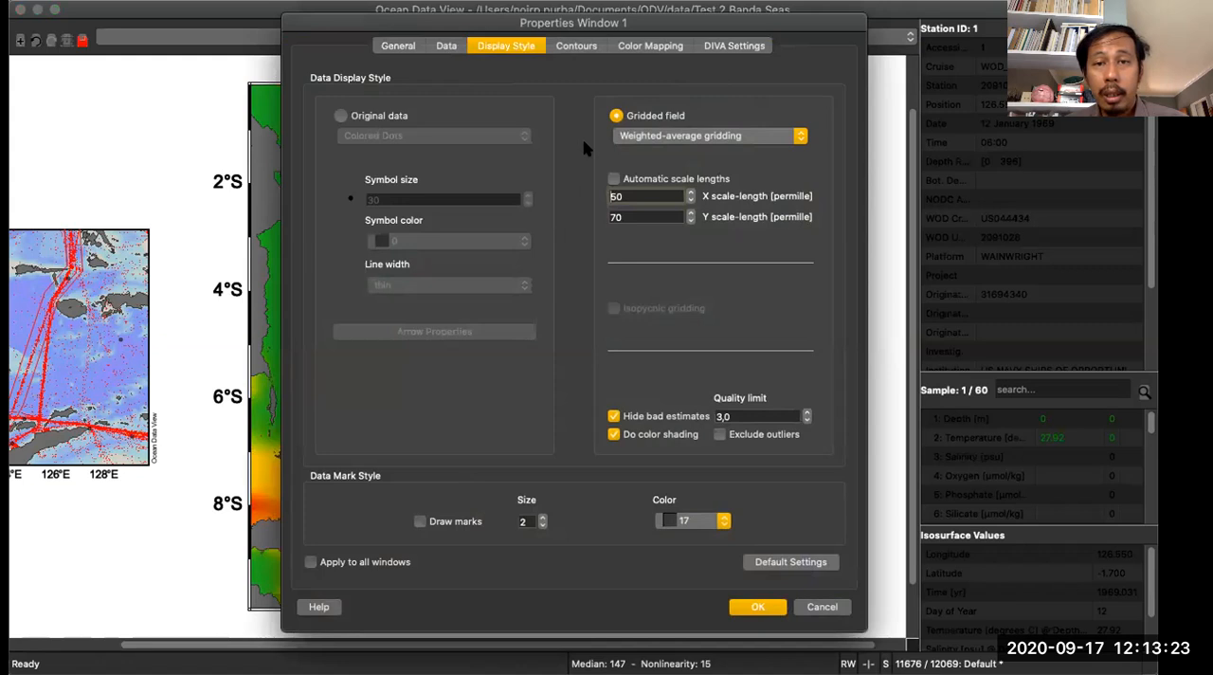
pyautogui.click(597, 48)
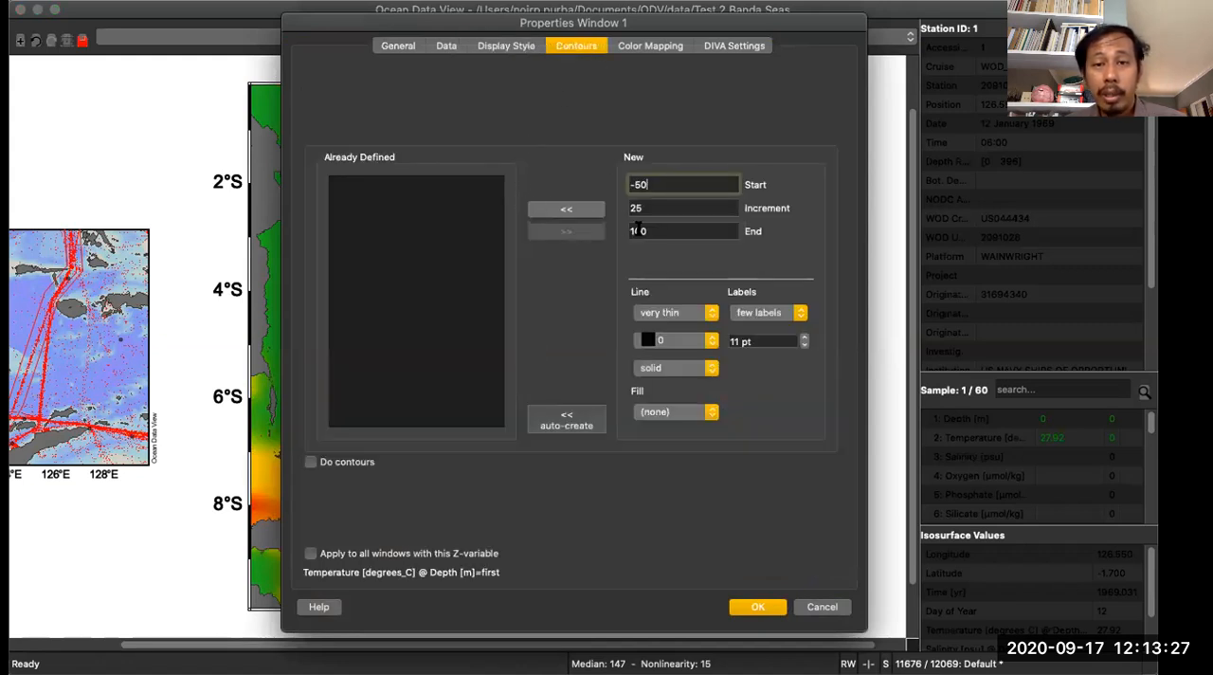
pyautogui.moveTo(653, 184); pyautogui.dragTo(629, 178)
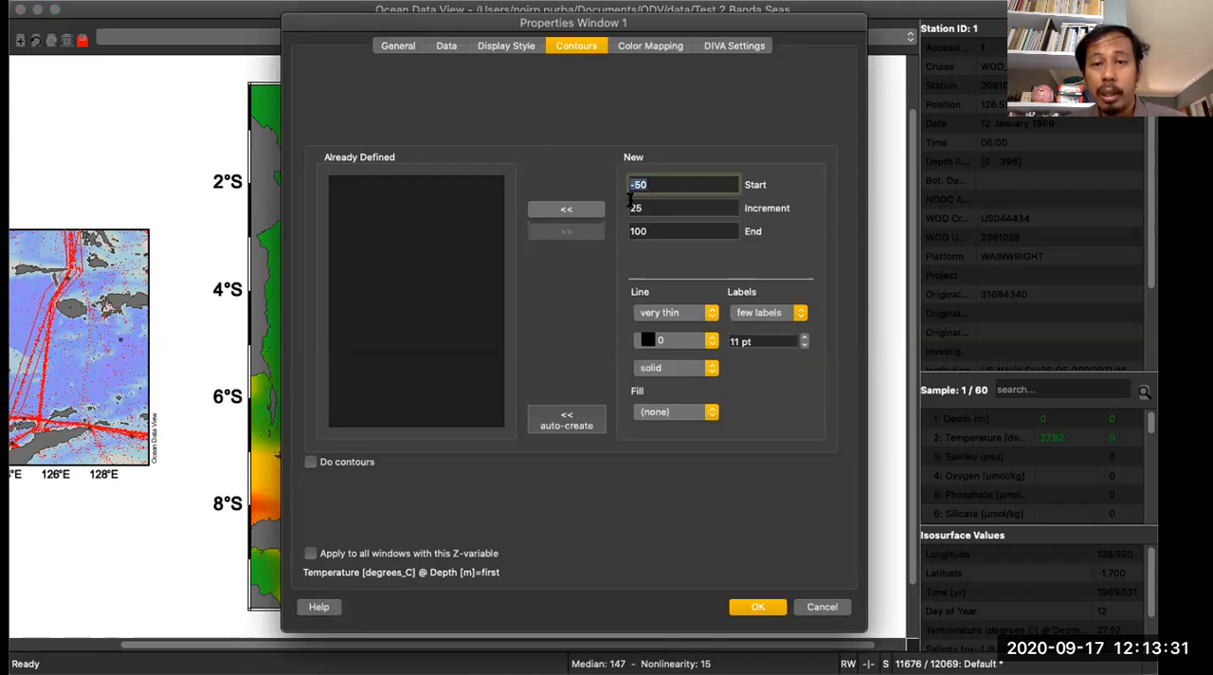
pyautogui.moveTo(652, 230); pyautogui.dragTo(626, 230)
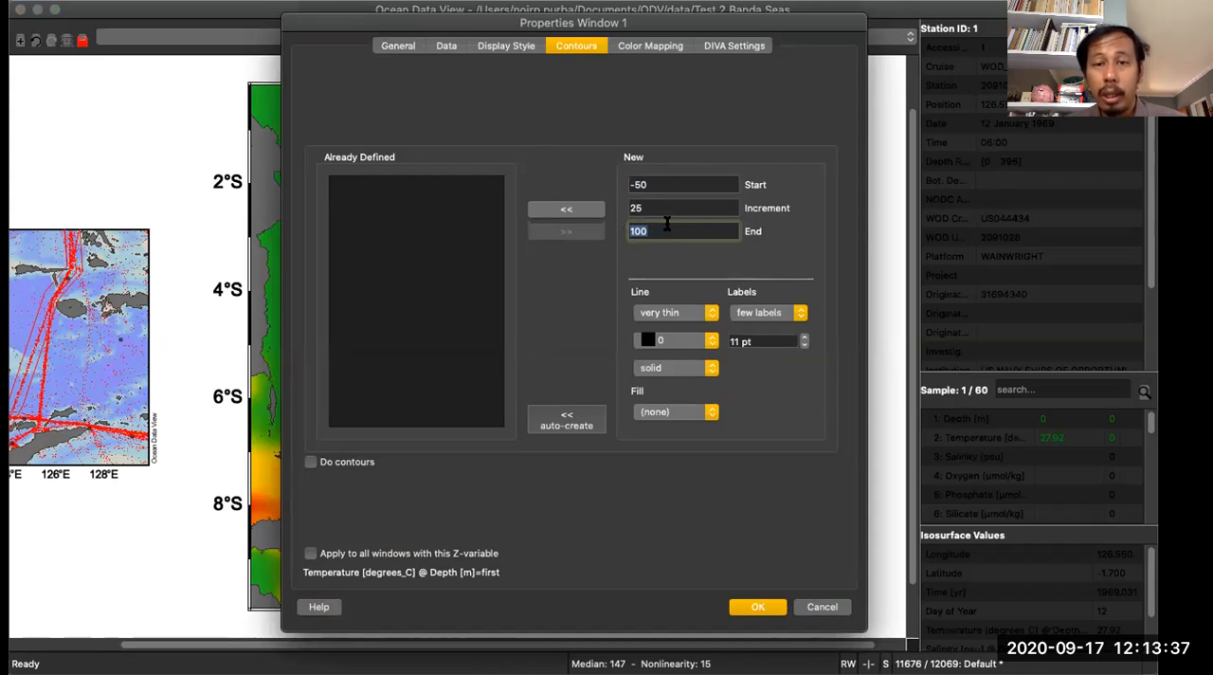
pyautogui.click(648, 181)
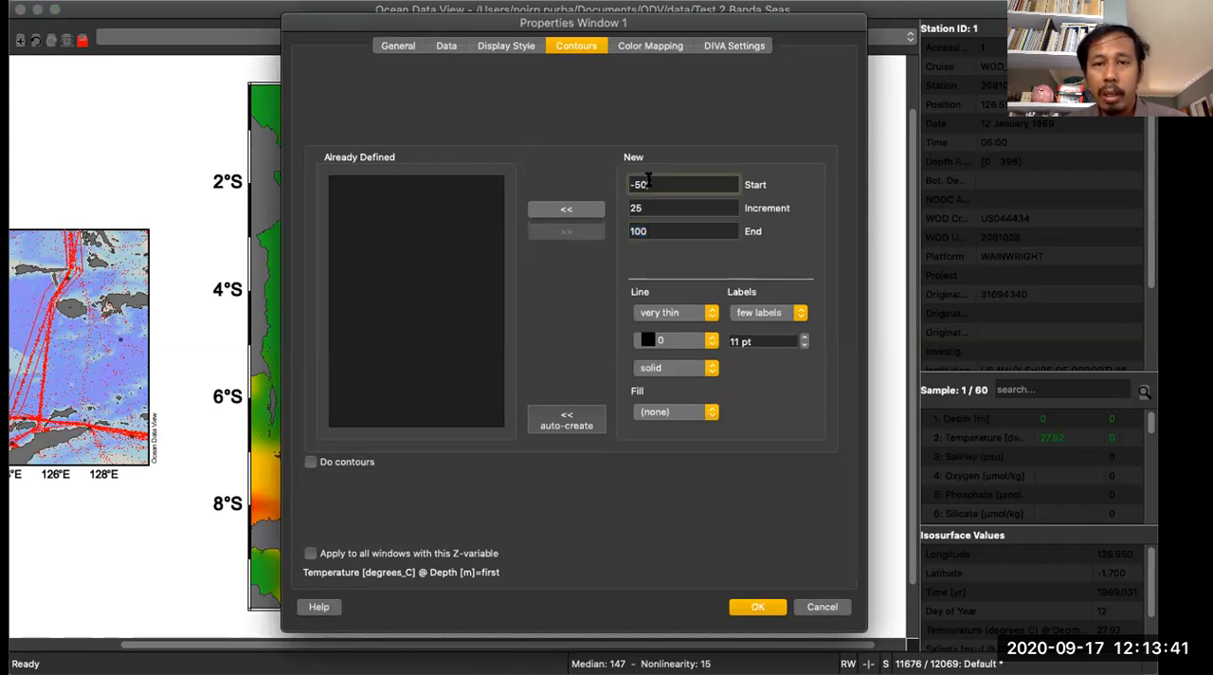
pyautogui.click(661, 231)
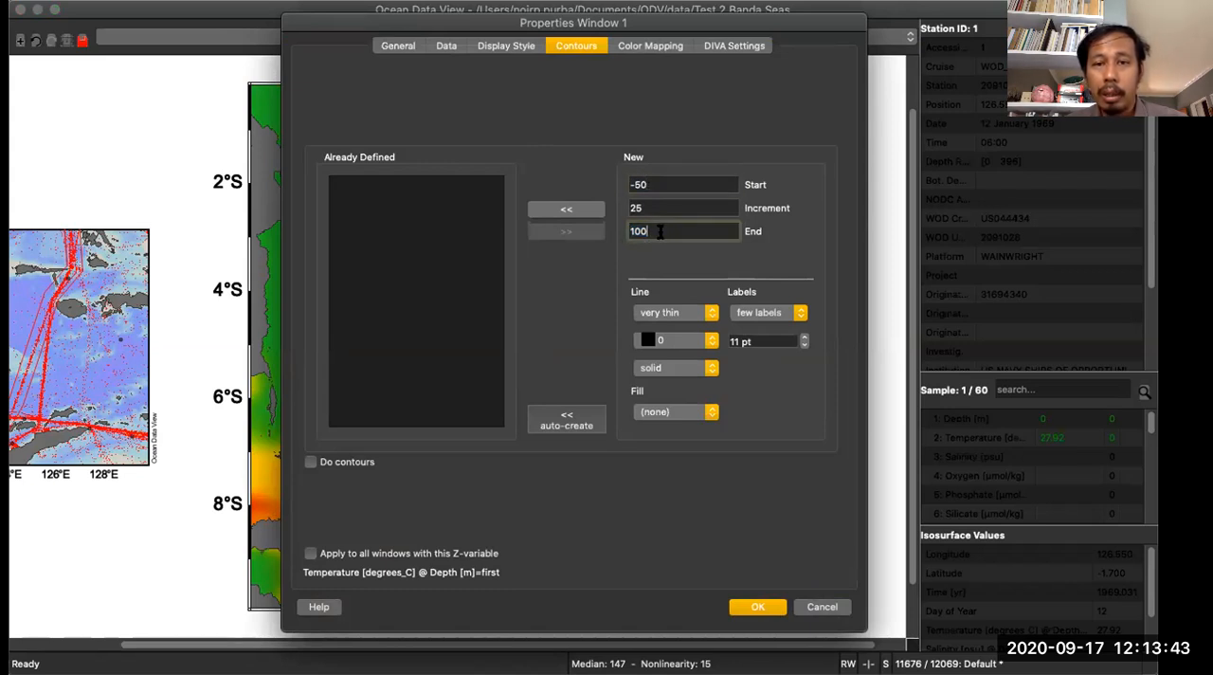
pyautogui.click(662, 204)
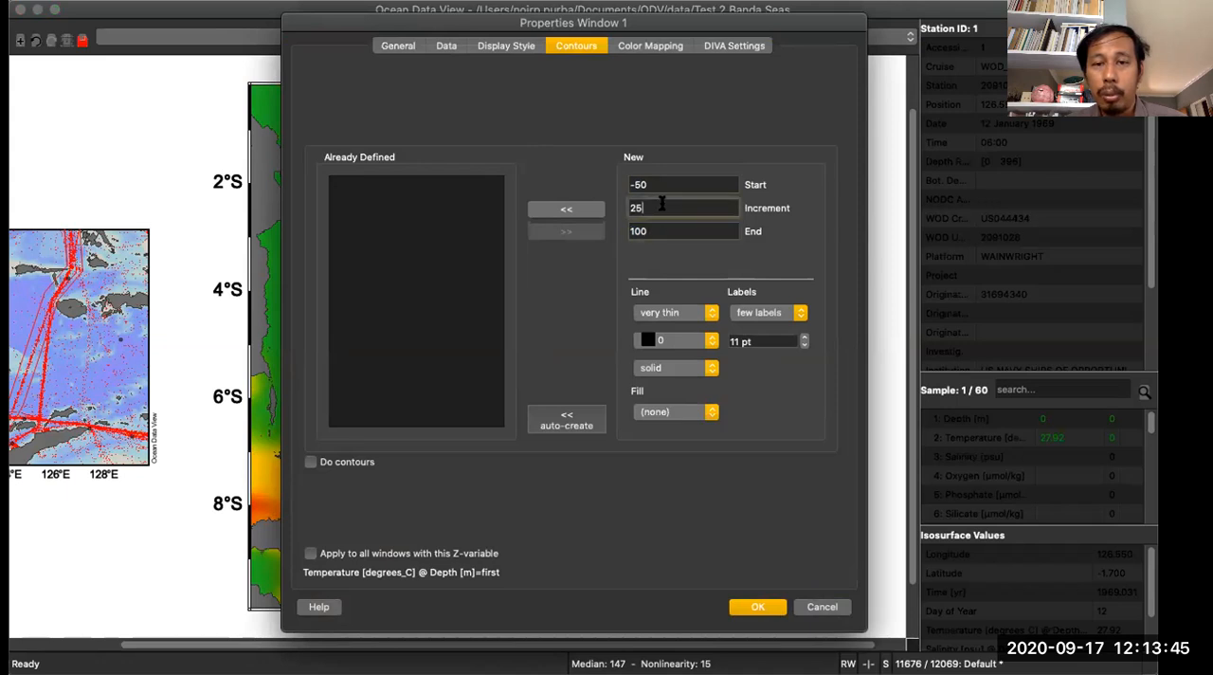
pyautogui.click(589, 215)
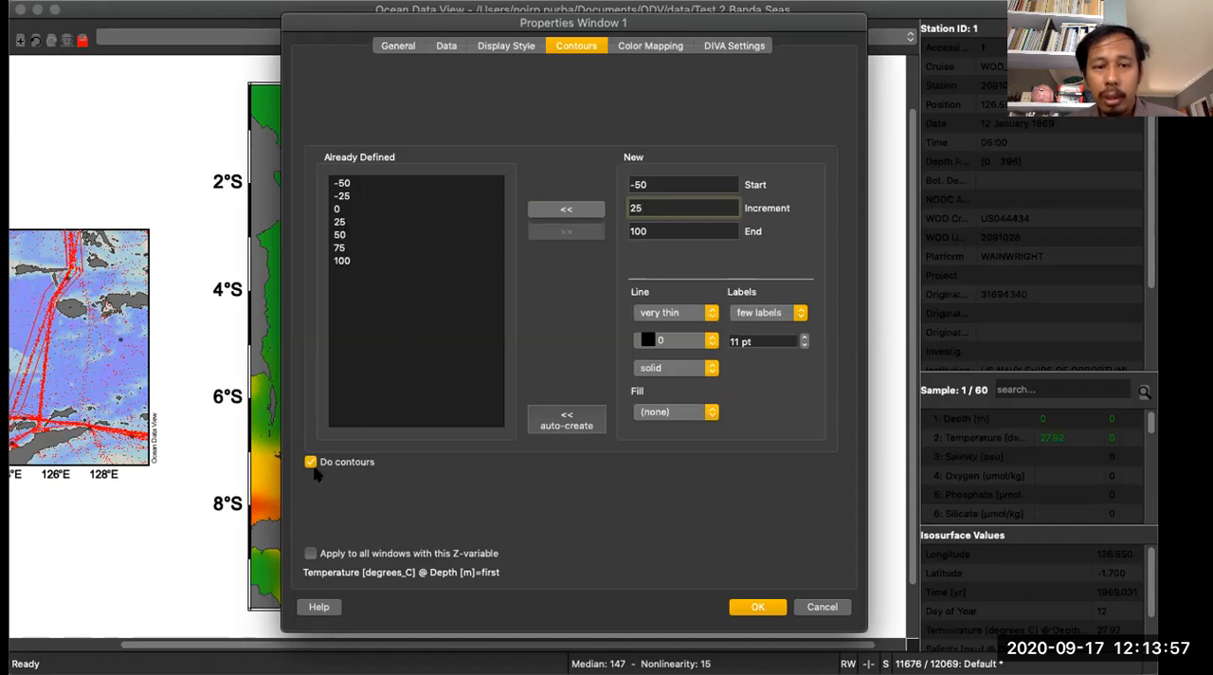
pyautogui.click(758, 607)
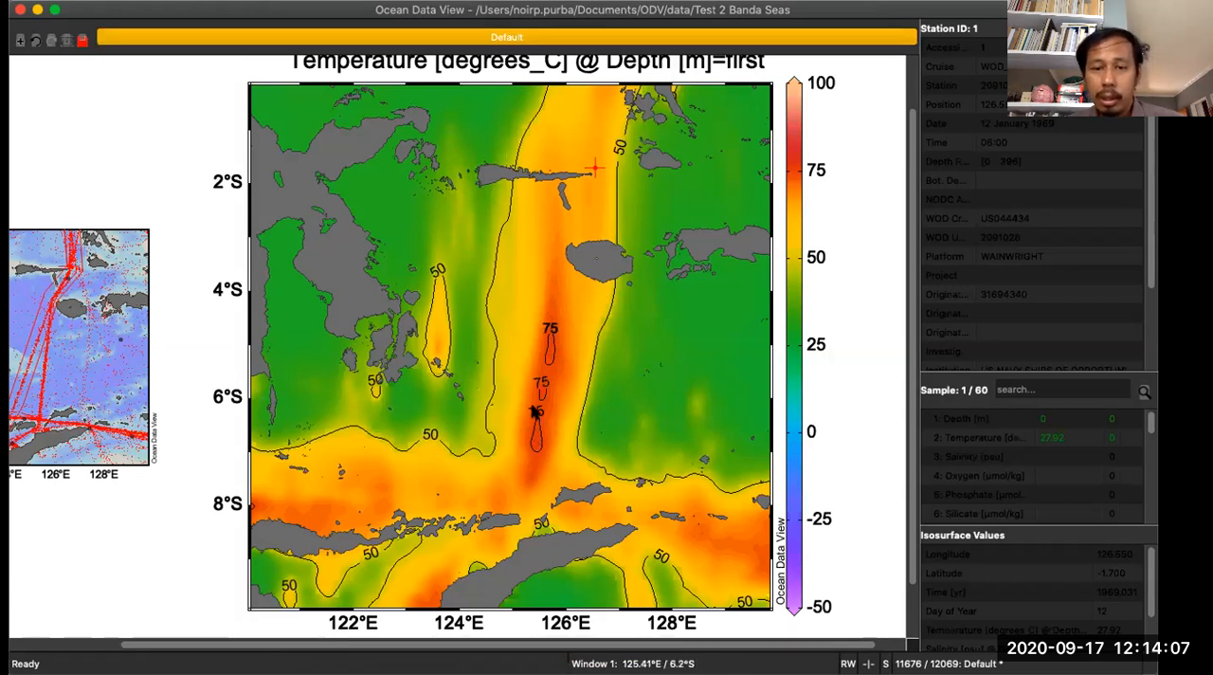
pyautogui.scroll(-1, 534, 410)
pyautogui.scroll(-3, 534, 410)
pyautogui.scroll(3, 533, 410)
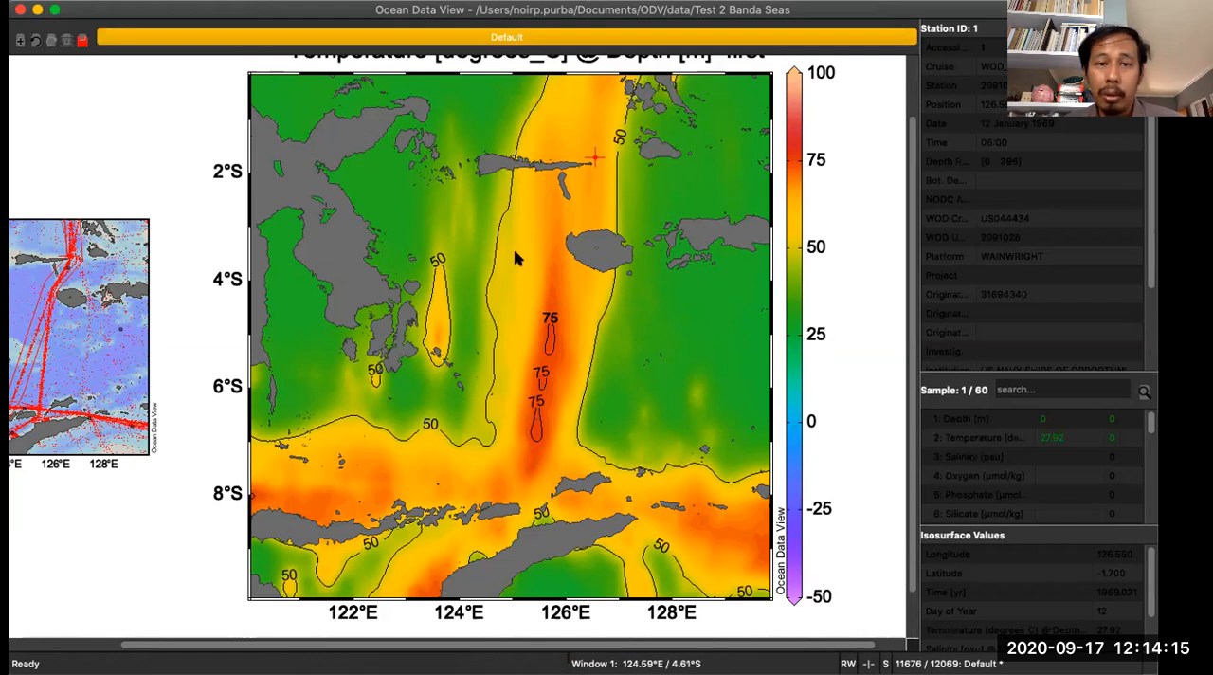
# - Open the temperature map's color mapping settings, try raising the median to 196, and auto-adjust the mapping
pyautogui.rightClick(480, 155)
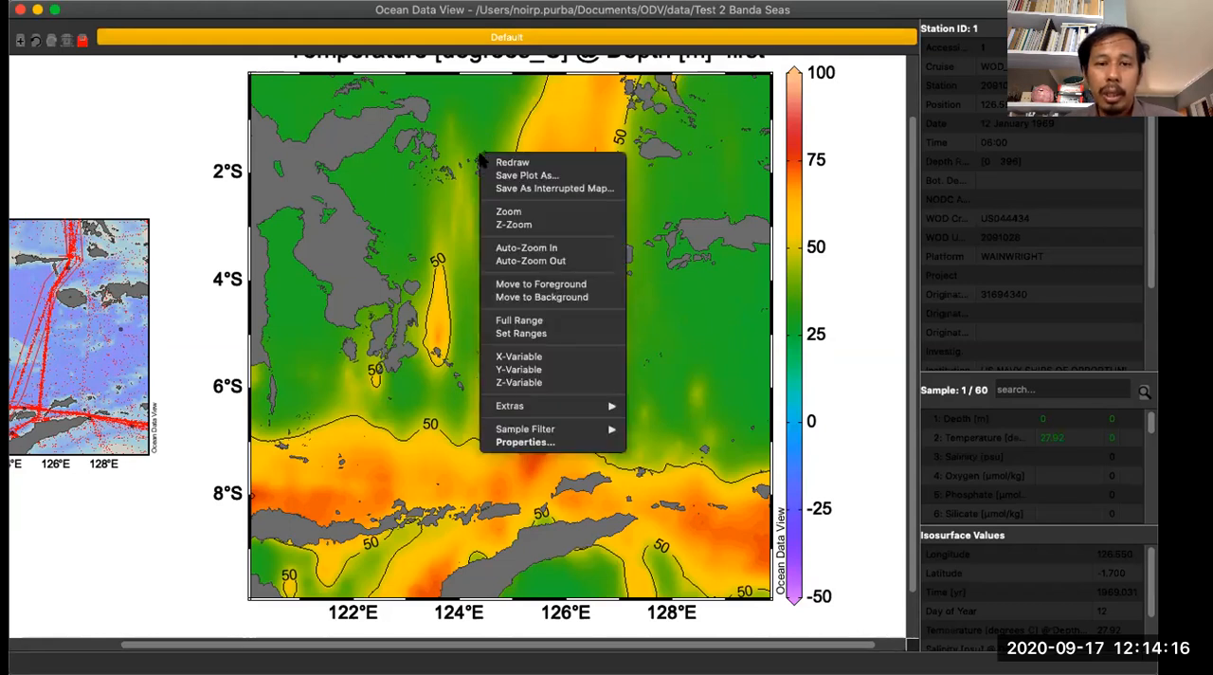
pyautogui.click(526, 442)
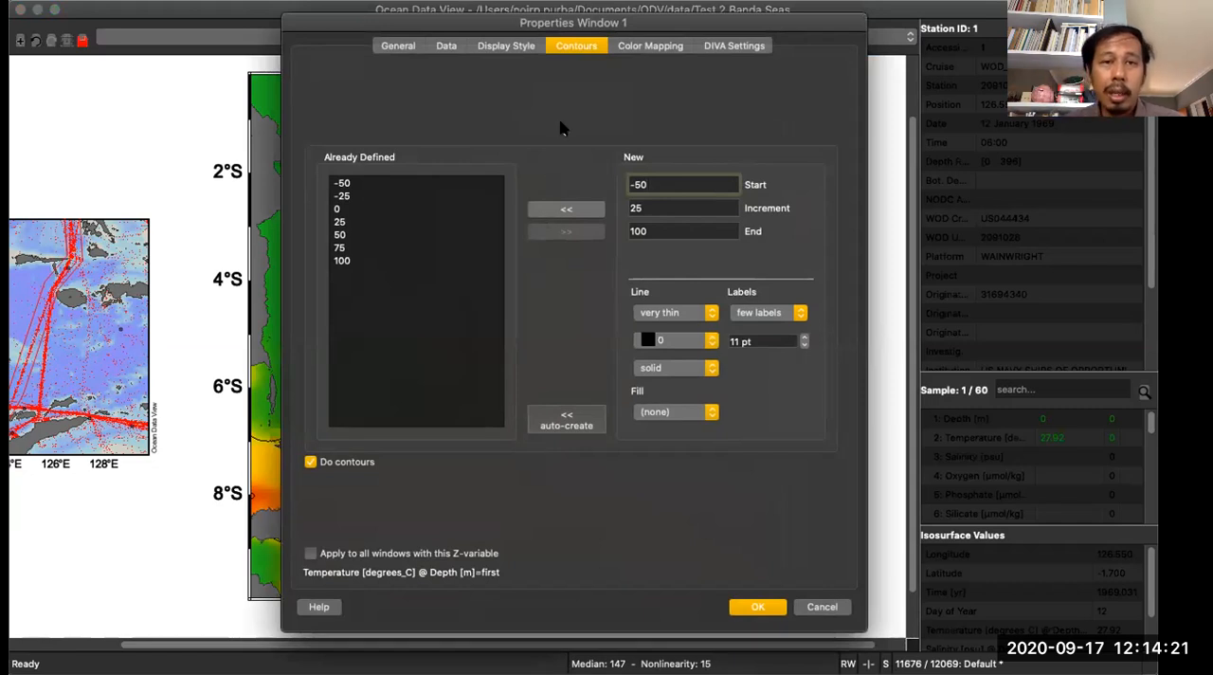
pyautogui.click(644, 48)
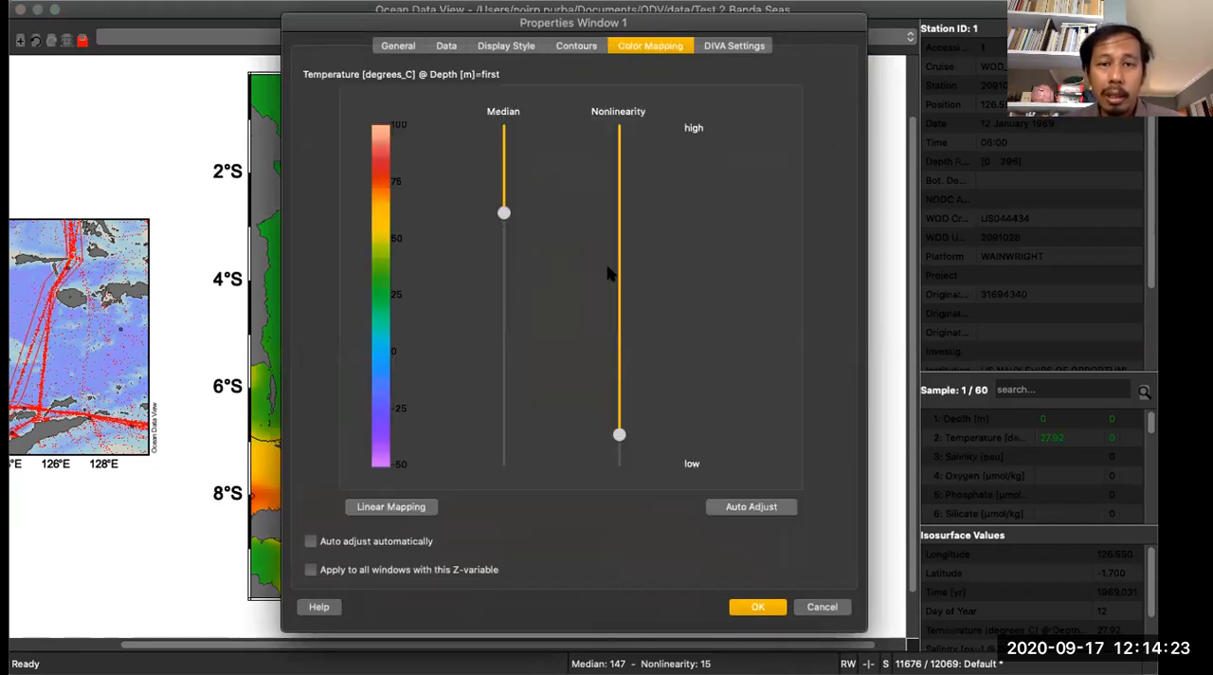
pyautogui.click(516, 46)
pyautogui.click(441, 46)
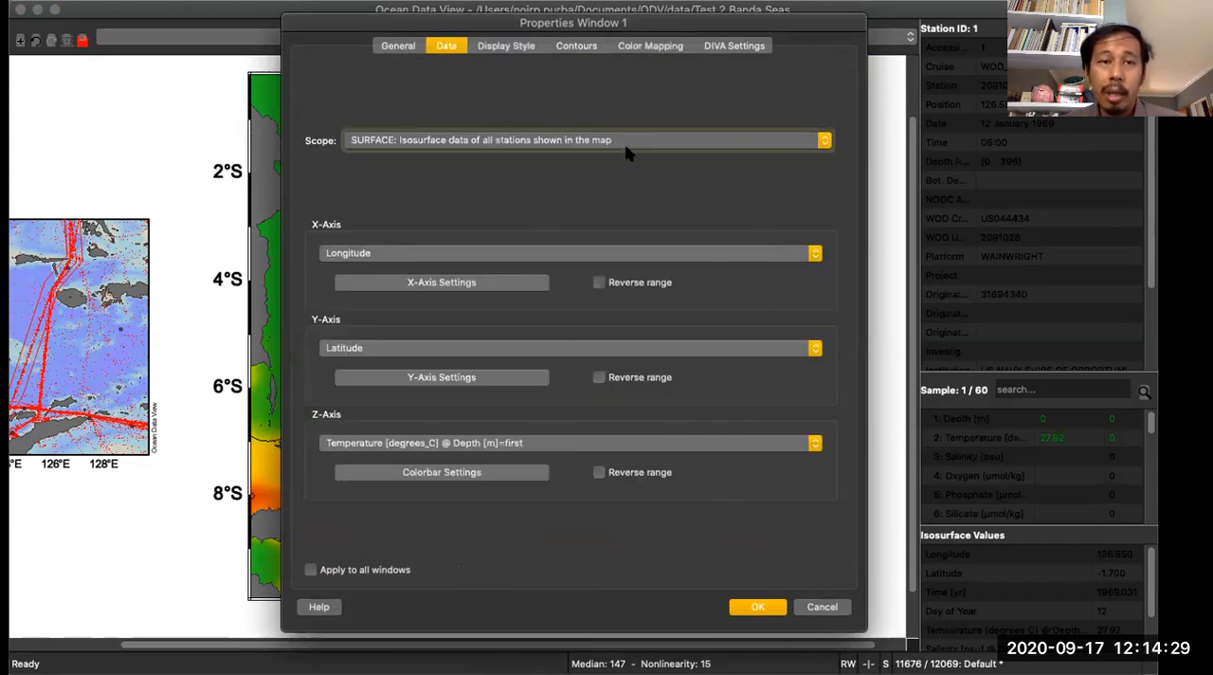
pyautogui.click(637, 45)
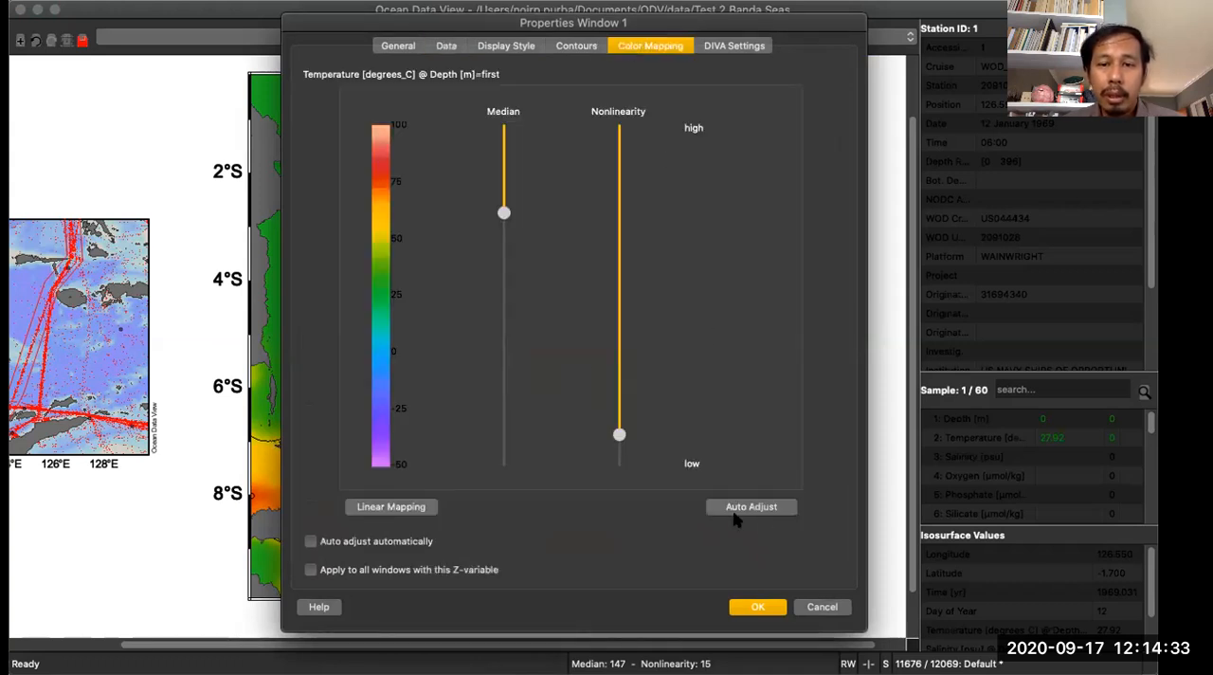
pyautogui.click(767, 506)
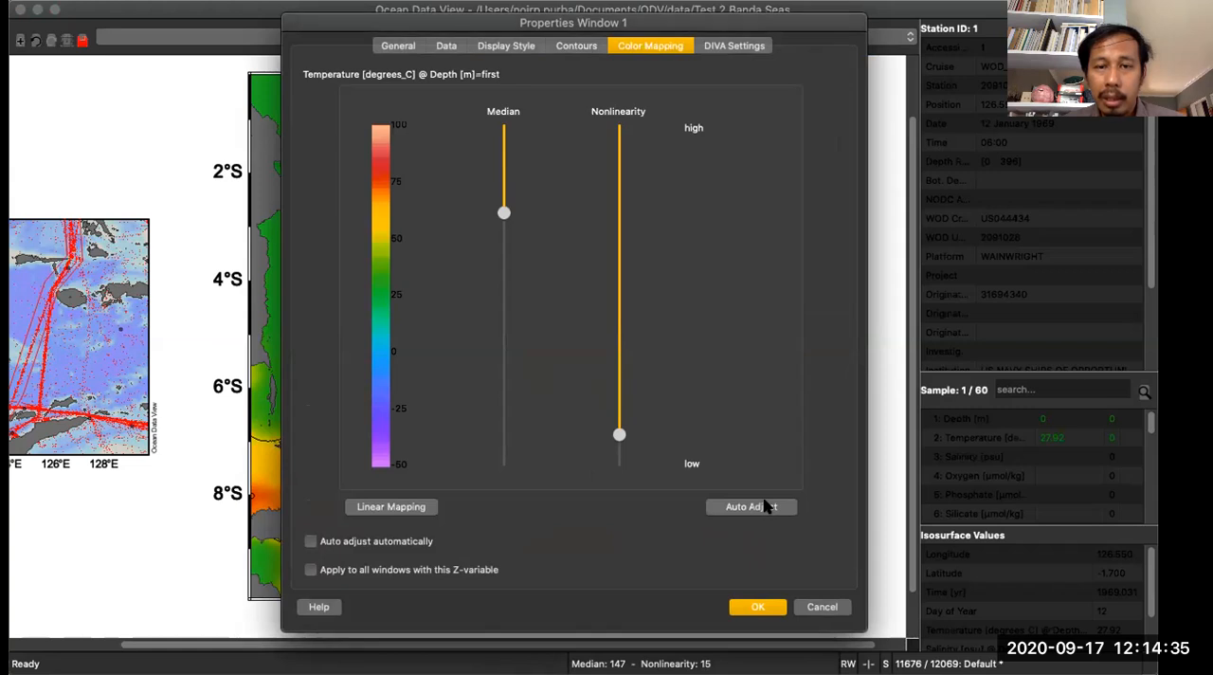
pyautogui.moveTo(504, 211); pyautogui.dragTo(500, 162)
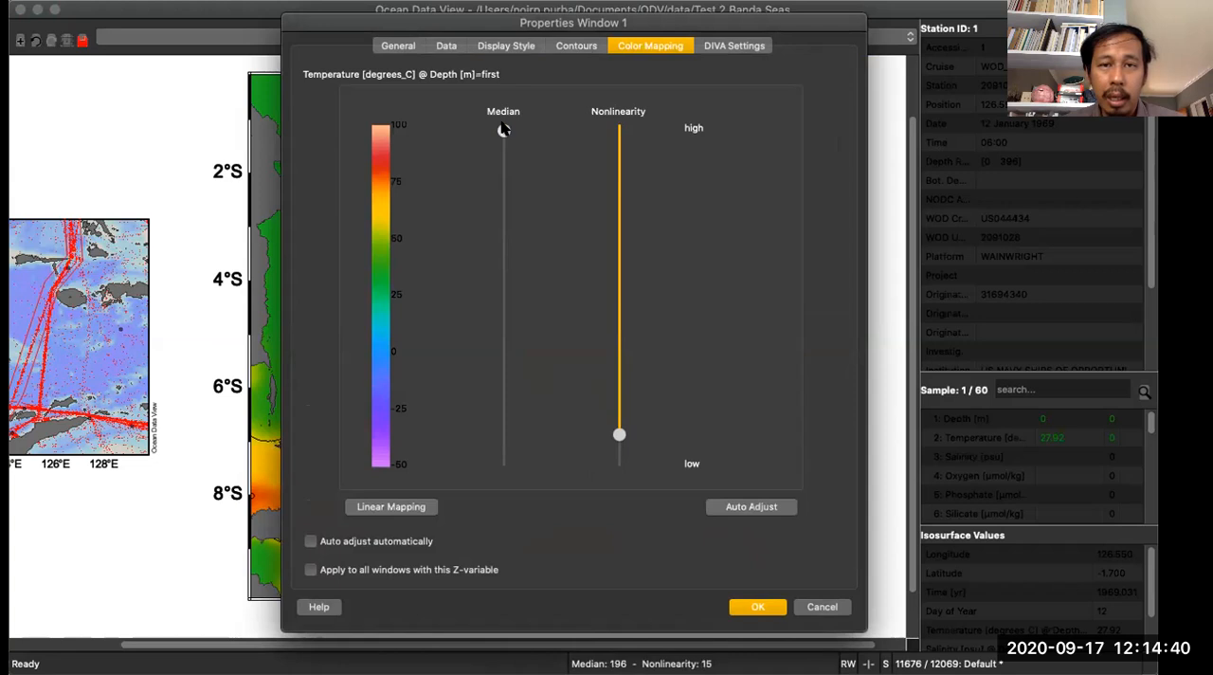
pyautogui.click(722, 505)
# - Set the temperature map's color mapping to nonlinearity 196 and median 138, and apply it
pyautogui.moveTo(619, 436); pyautogui.dragTo(617, 124)
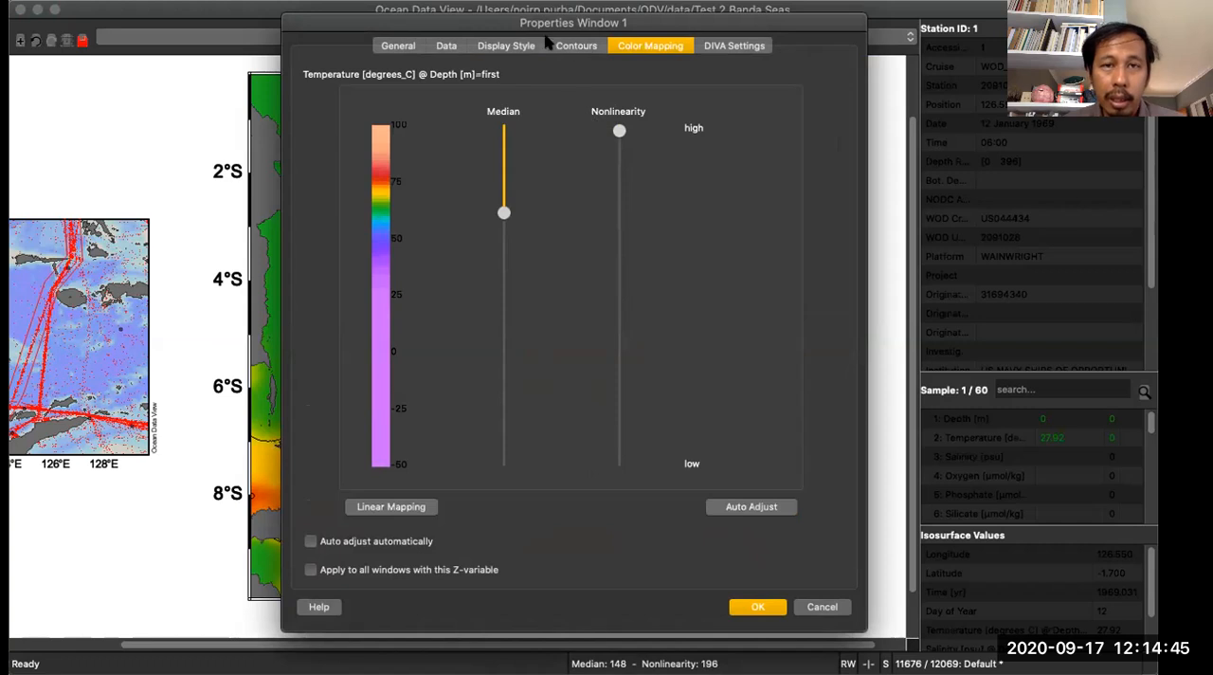
pyautogui.moveTo(521, 27); pyautogui.dragTo(816, 33)
pyautogui.moveTo(783, 217)
pyautogui.mouseDown()
pyautogui.moveTo(783, 191)
pyautogui.moveTo(782, 239)
pyautogui.mouseUp()
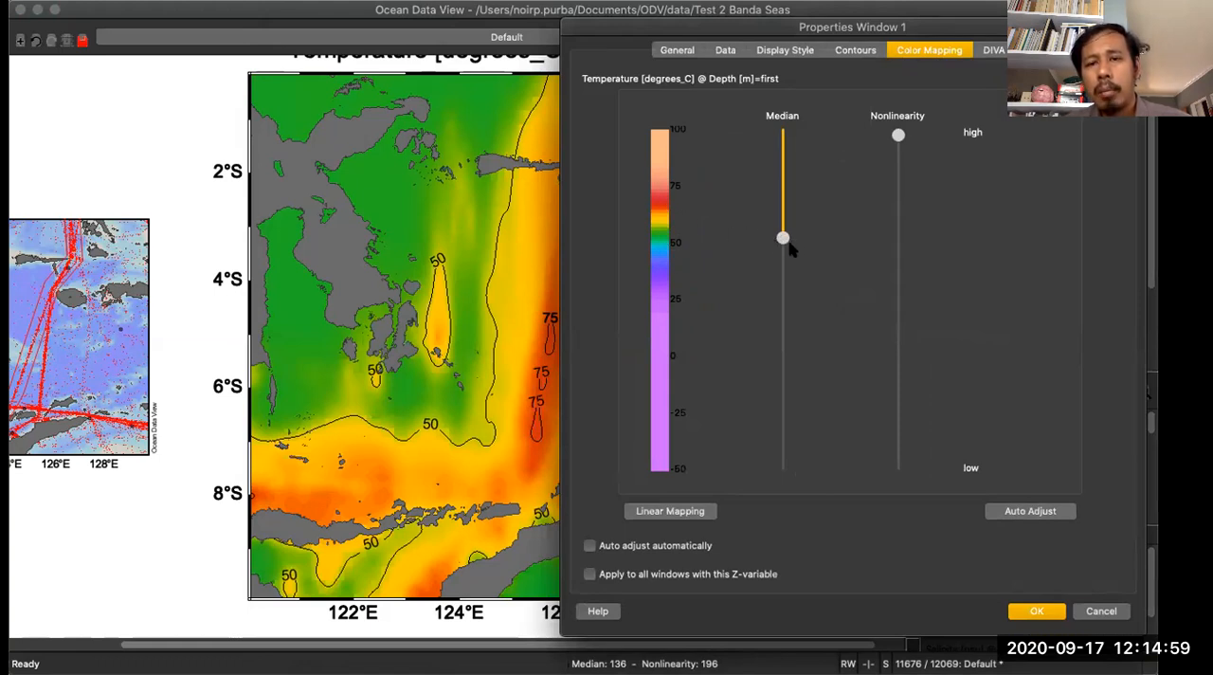
pyautogui.moveTo(785, 239)
pyautogui.mouseDown()
pyautogui.moveTo(784, 140)
pyautogui.moveTo(780, 257)
pyautogui.moveTo(781, 241)
pyautogui.mouseUp()
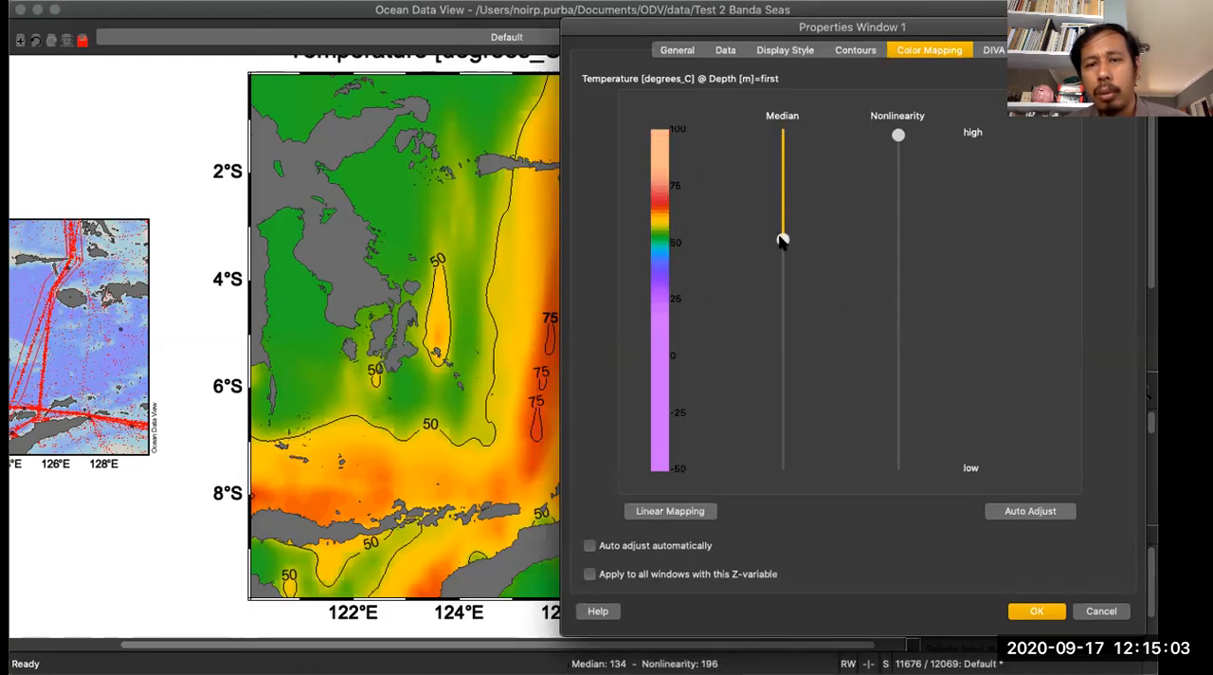
pyautogui.moveTo(899, 139)
pyautogui.mouseDown()
pyautogui.moveTo(929, 405)
pyautogui.moveTo(901, 440)
pyautogui.moveTo(905, 277)
pyautogui.moveTo(888, 414)
pyautogui.moveTo(875, 139)
pyautogui.mouseUp()
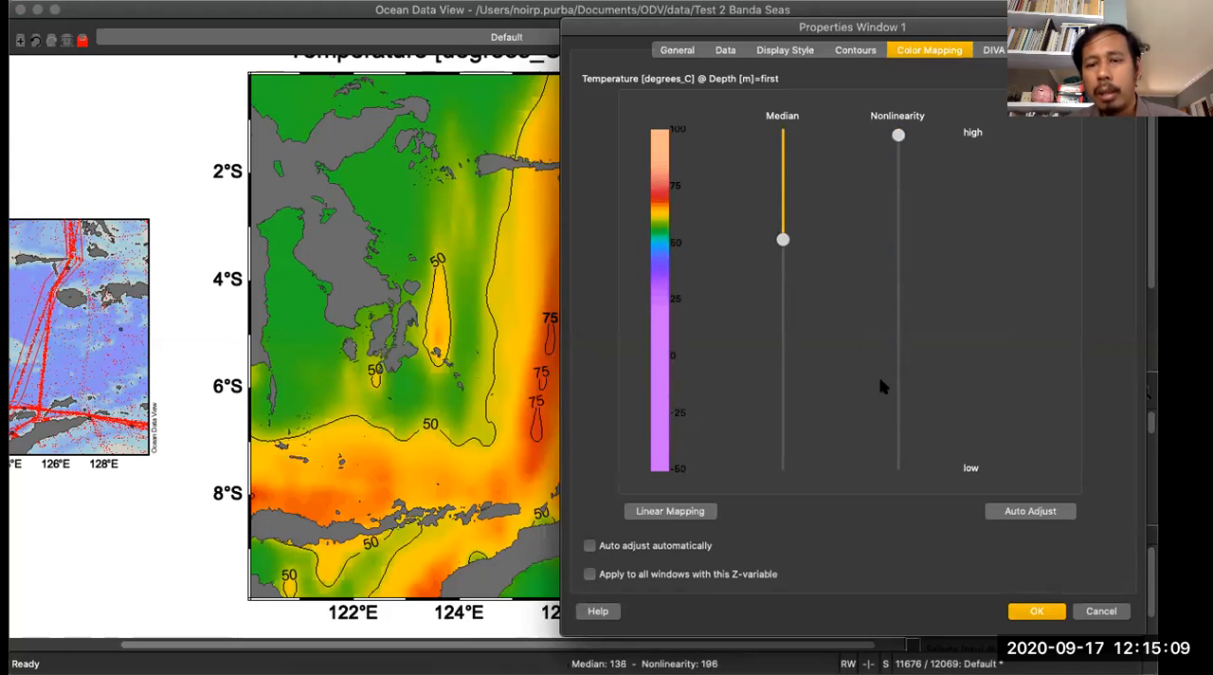
pyautogui.moveTo(944, 28); pyautogui.dragTo(811, 0)
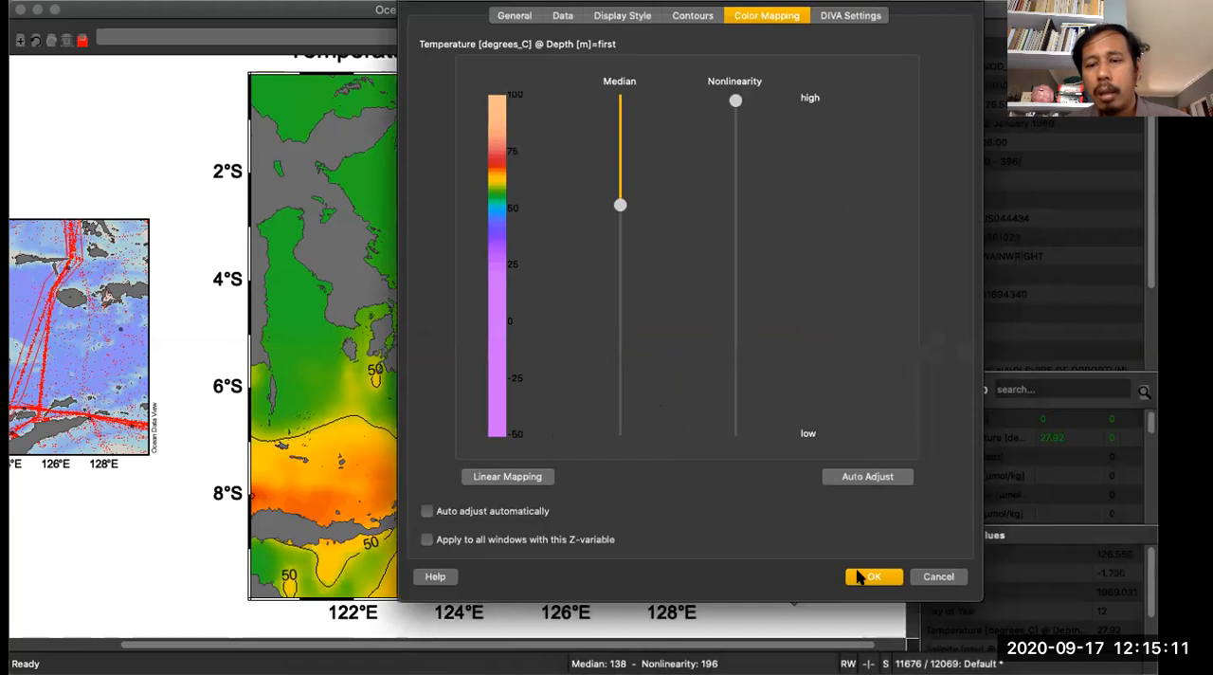
pyautogui.click(886, 578)
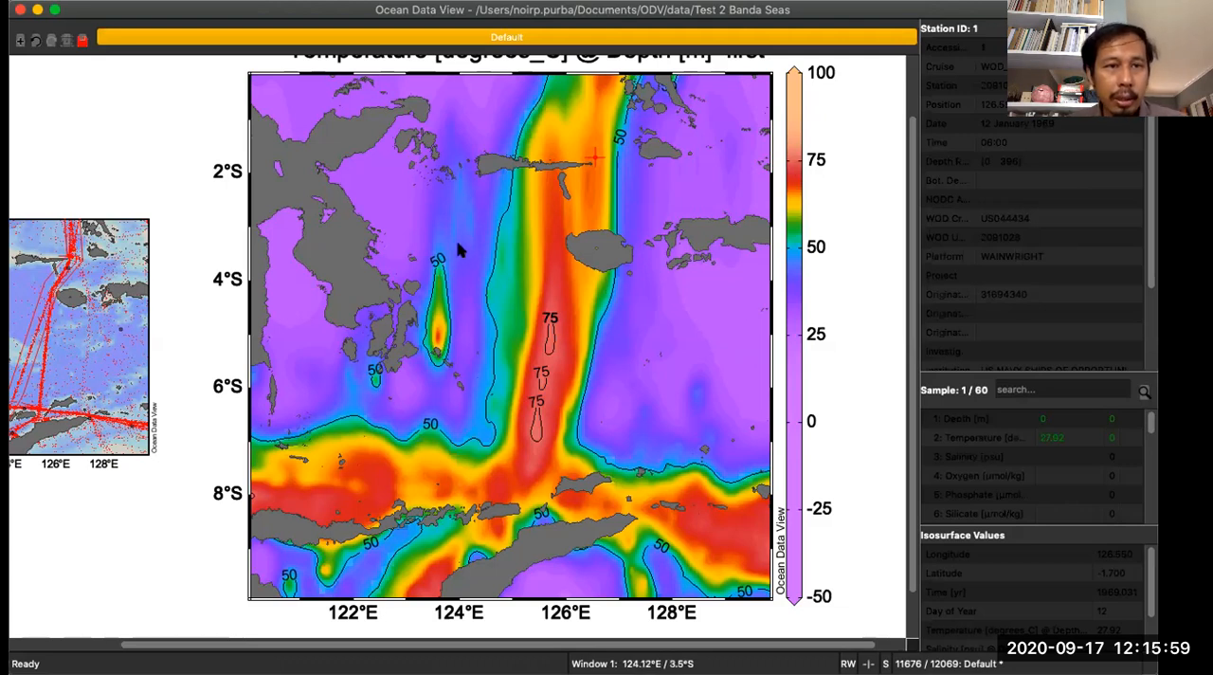
# - Start editing the window layout of the canvas
pyautogui.rightClick(88, 115)
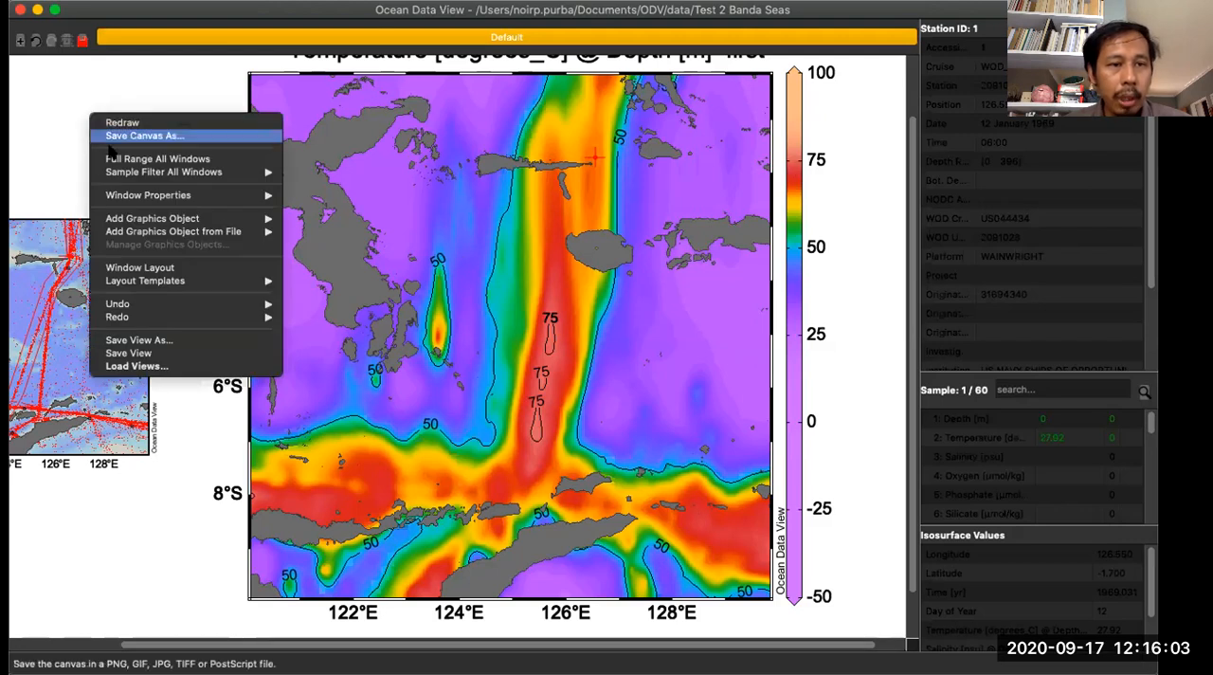
pyautogui.click(133, 268)
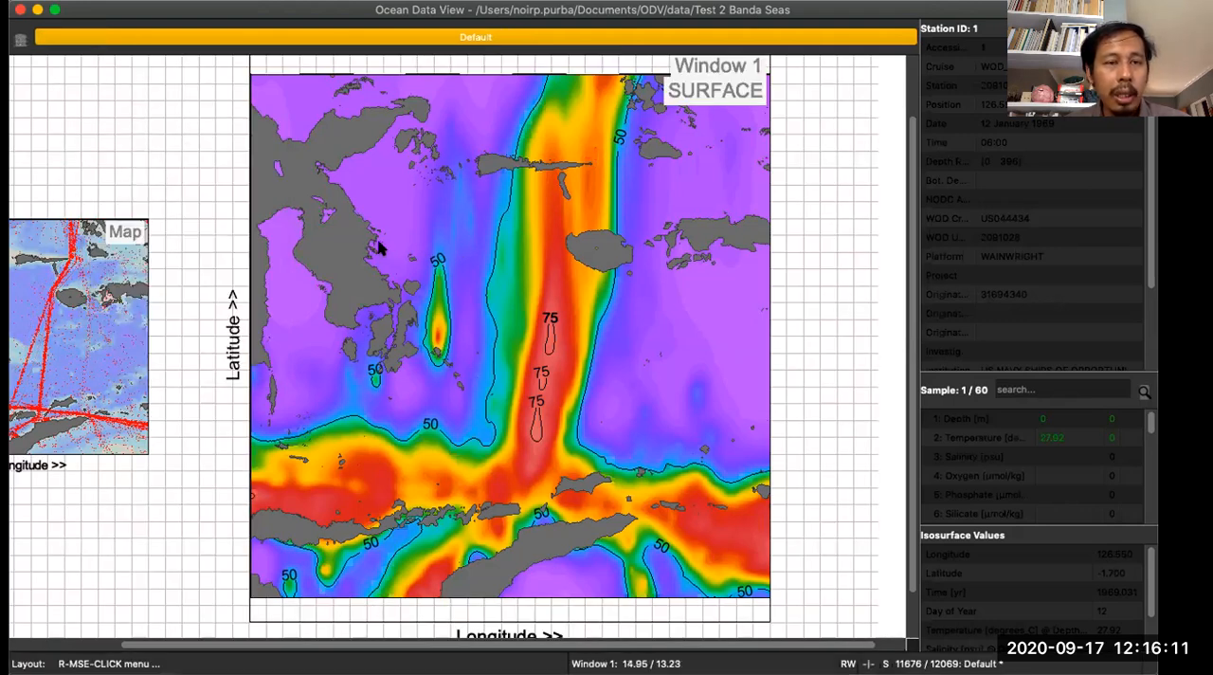
pyautogui.rightClick(165, 136)
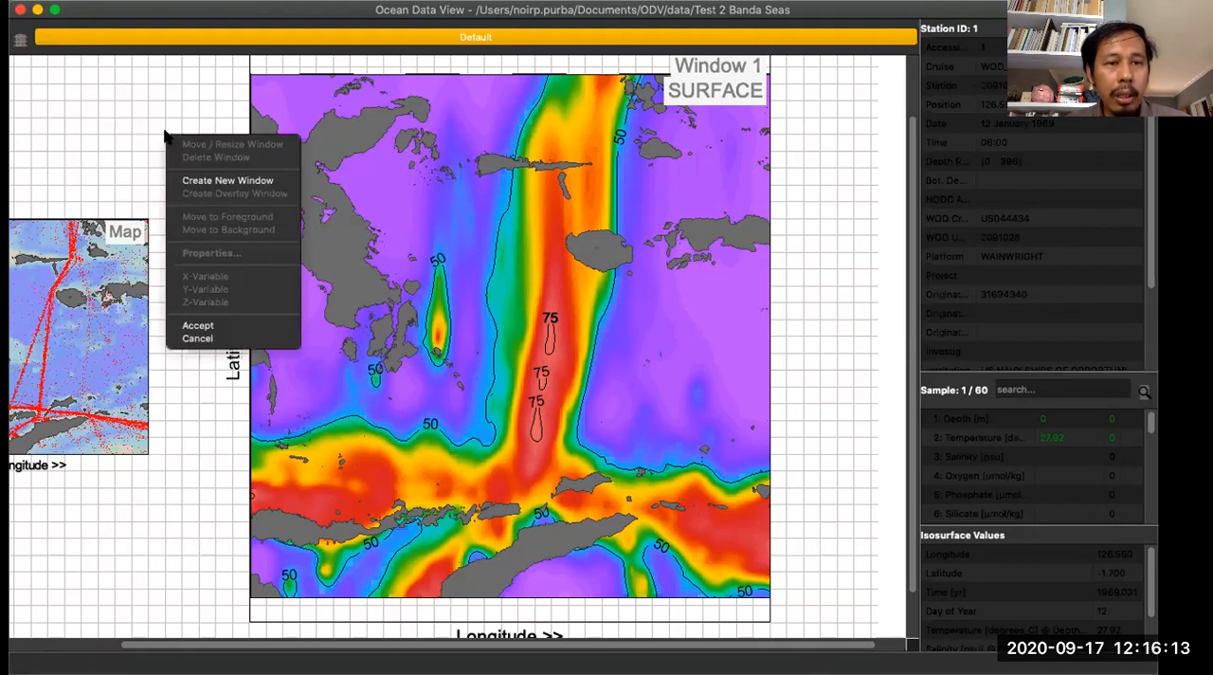
pyautogui.click(339, 163)
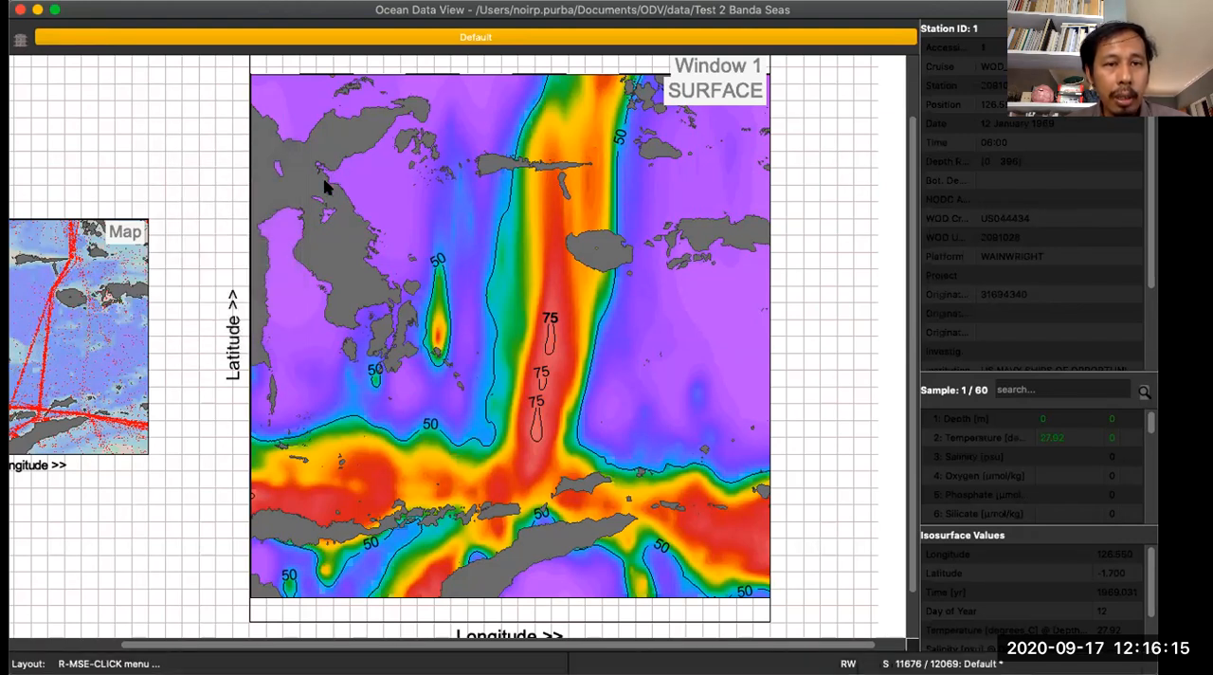
pyautogui.rightClick(324, 182)
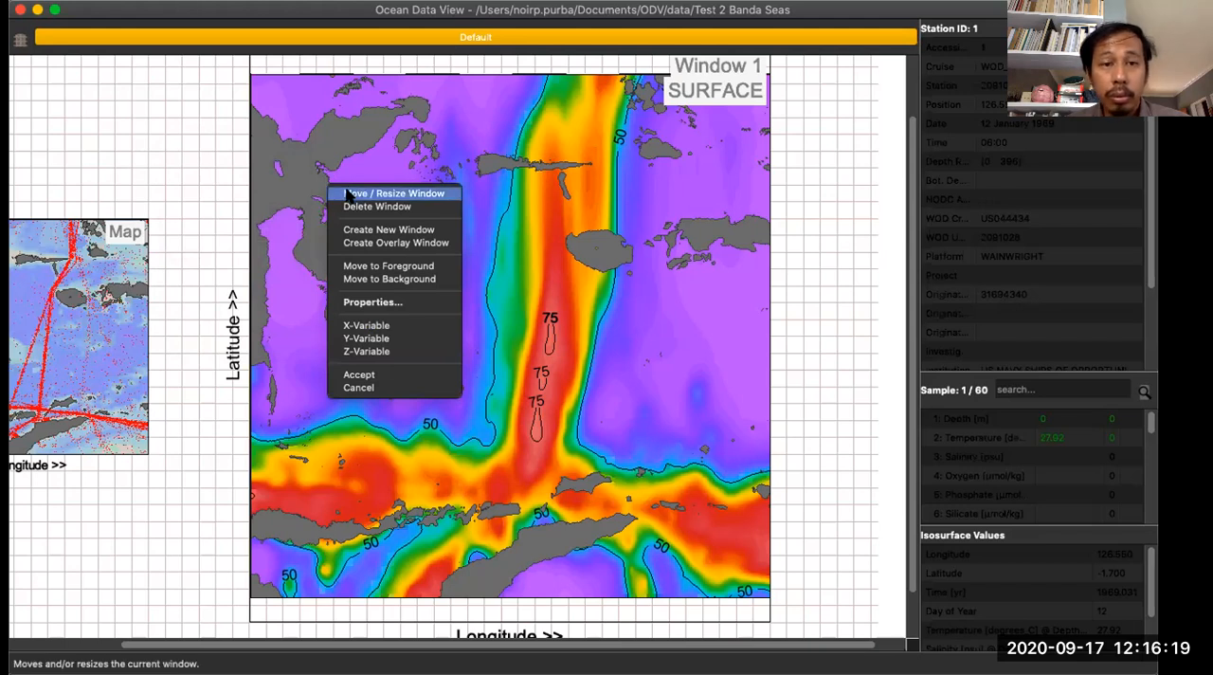
pyautogui.click(348, 195)
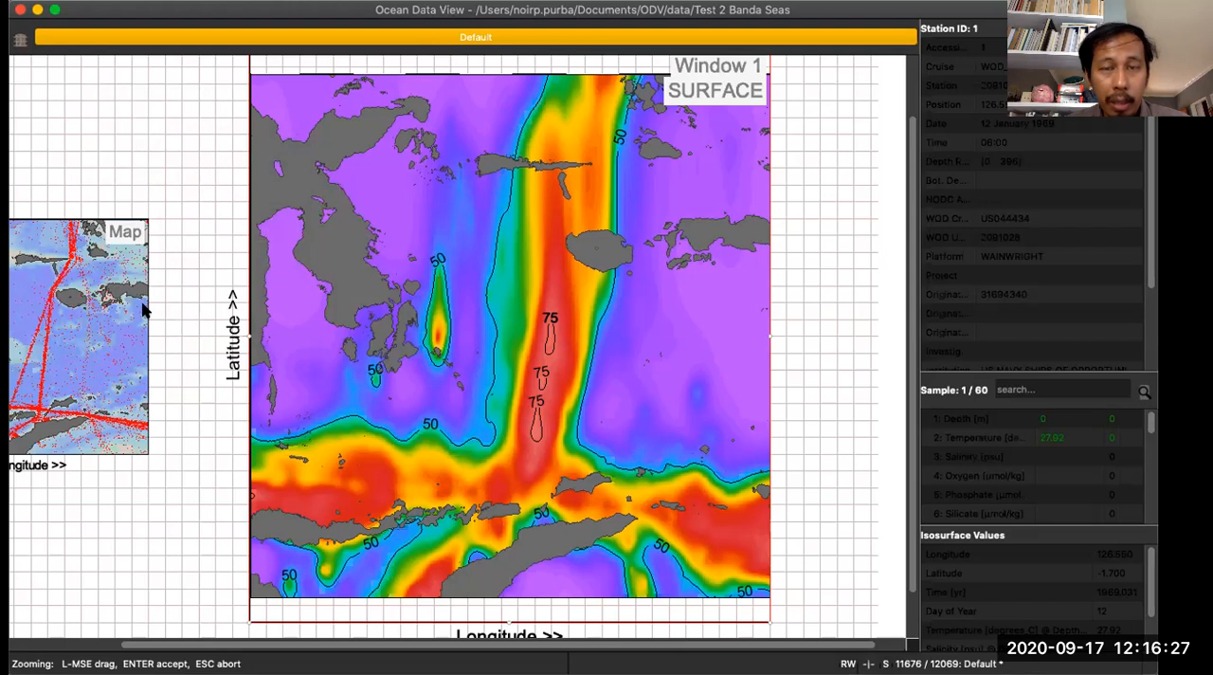
pyautogui.press('Escape')
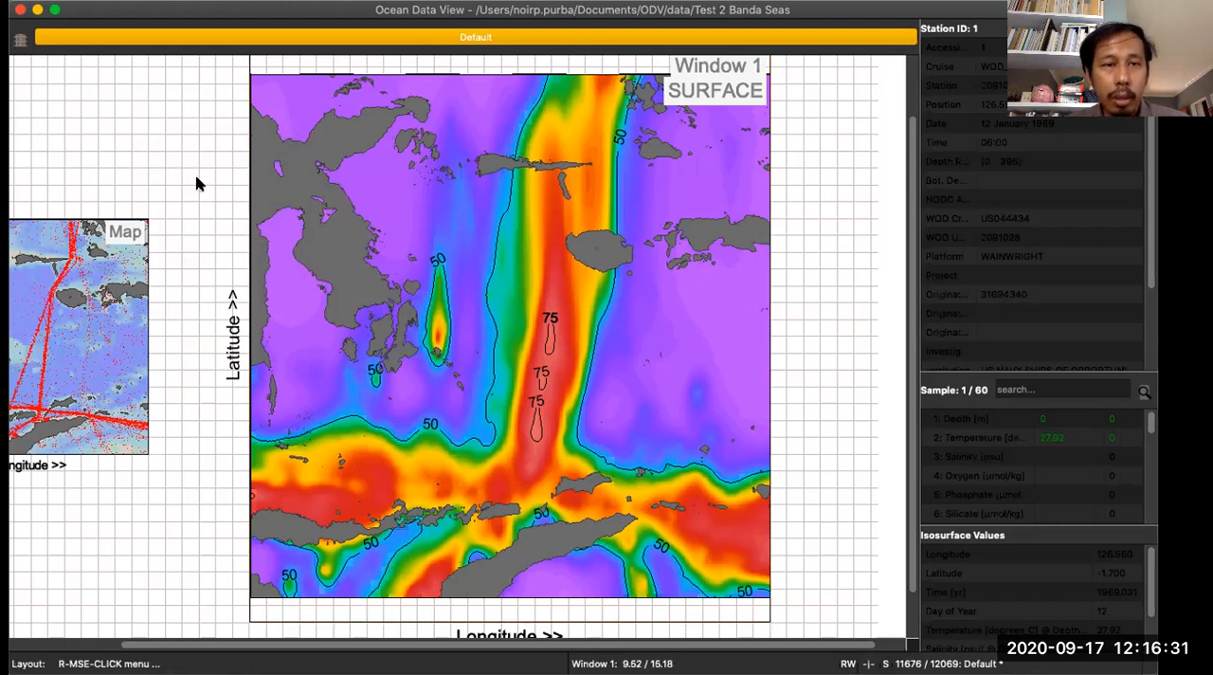
# - Shrink and move the station map into the temperature map's lower-right corner, spanning about 22.4 / 3.1 to 25.8 / 6, and accept the layout
pyautogui.scroll(-1, 397, 298)
pyautogui.scroll(1, 397, 298)
pyautogui.scroll(-1, 397, 298)
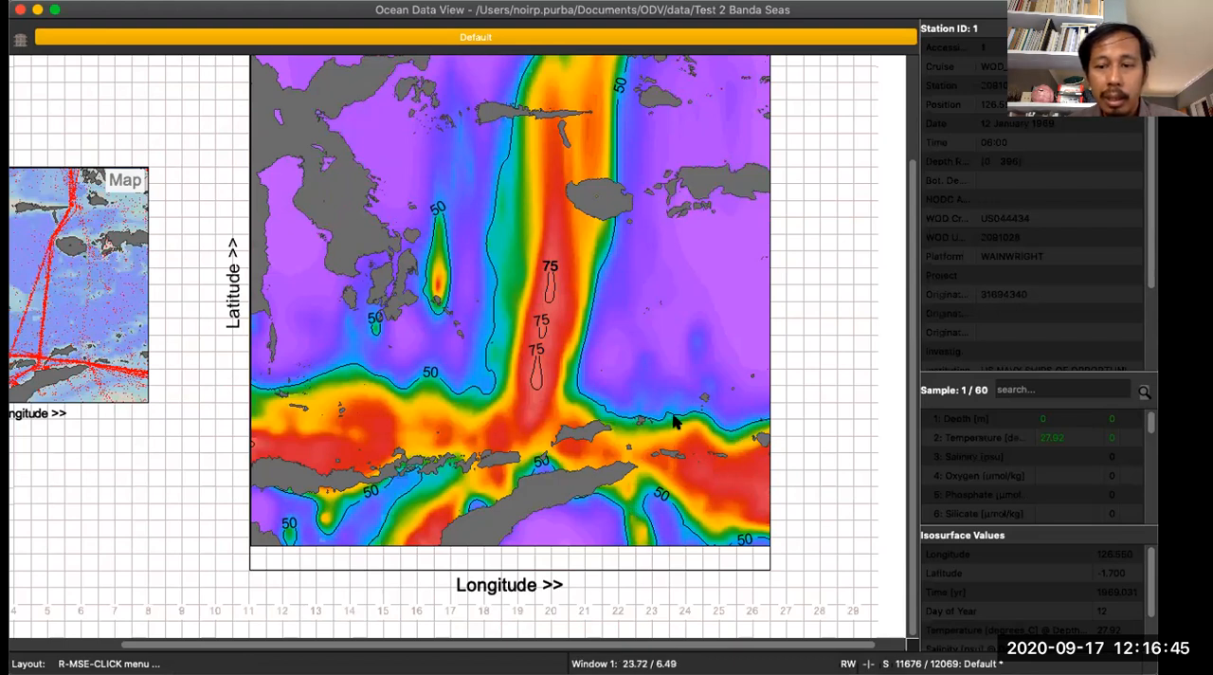
pyautogui.rightClick(52, 202)
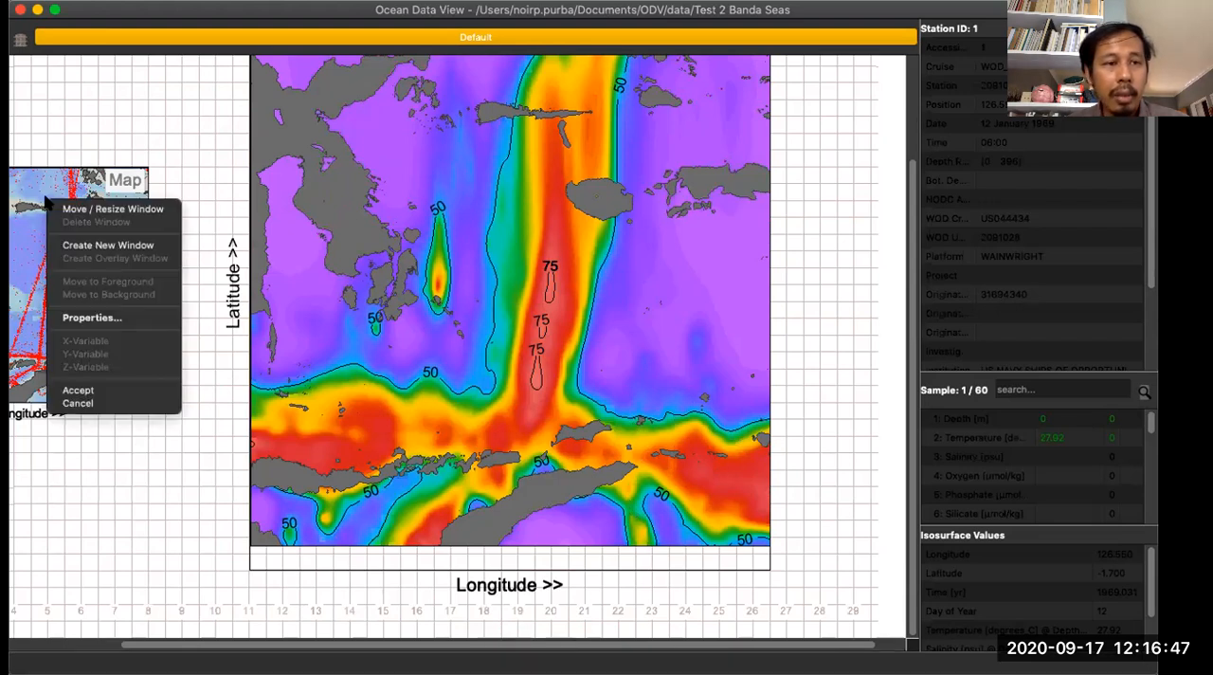
pyautogui.click(57, 207)
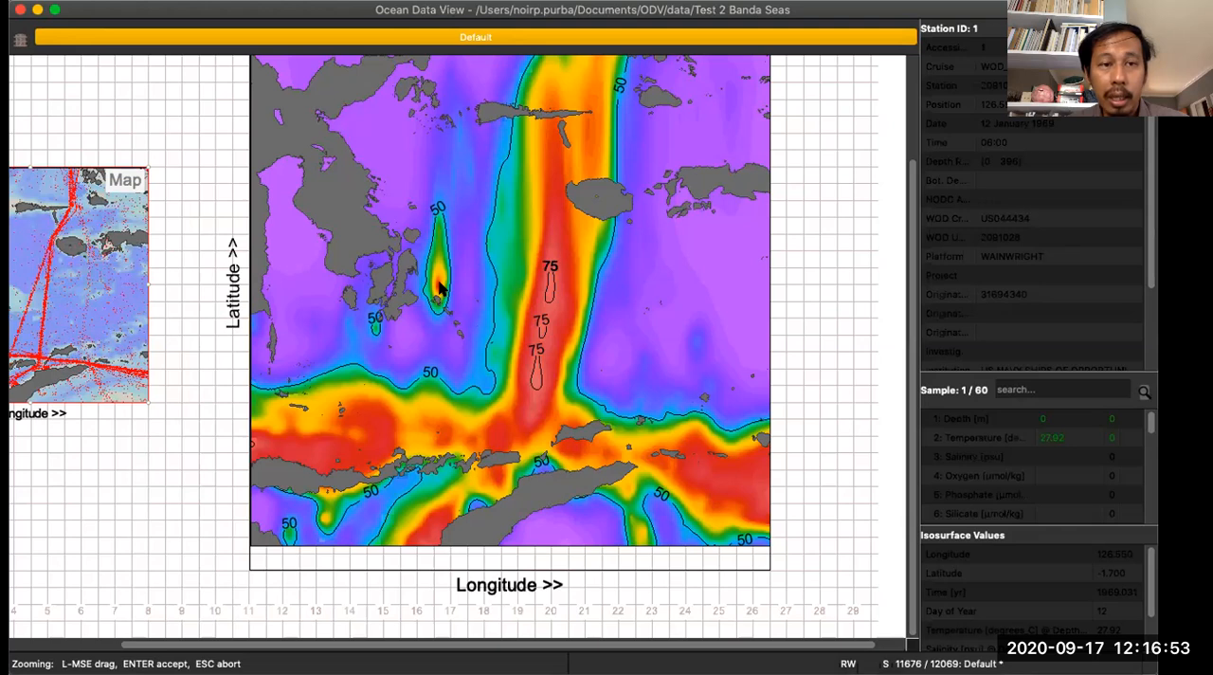
pyautogui.rightClick(76, 228)
pyautogui.click(85, 230)
pyautogui.moveTo(82, 233); pyautogui.dragTo(683, 361)
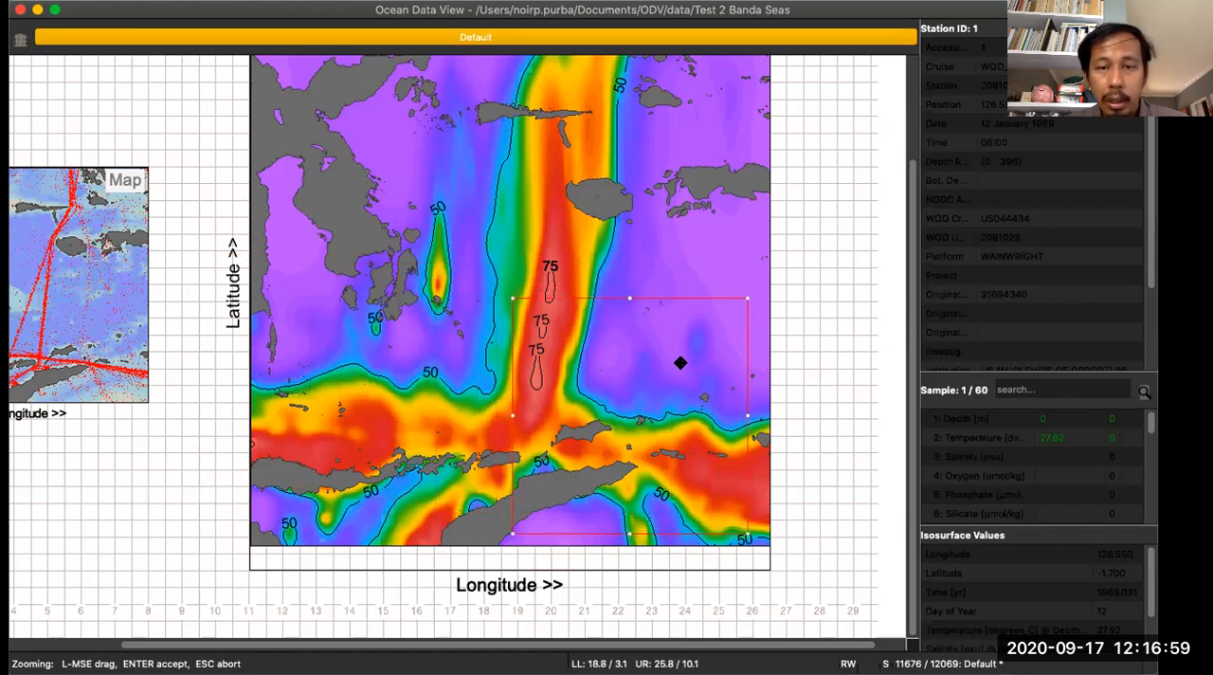
pyautogui.moveTo(510, 297); pyautogui.dragTo(627, 434)
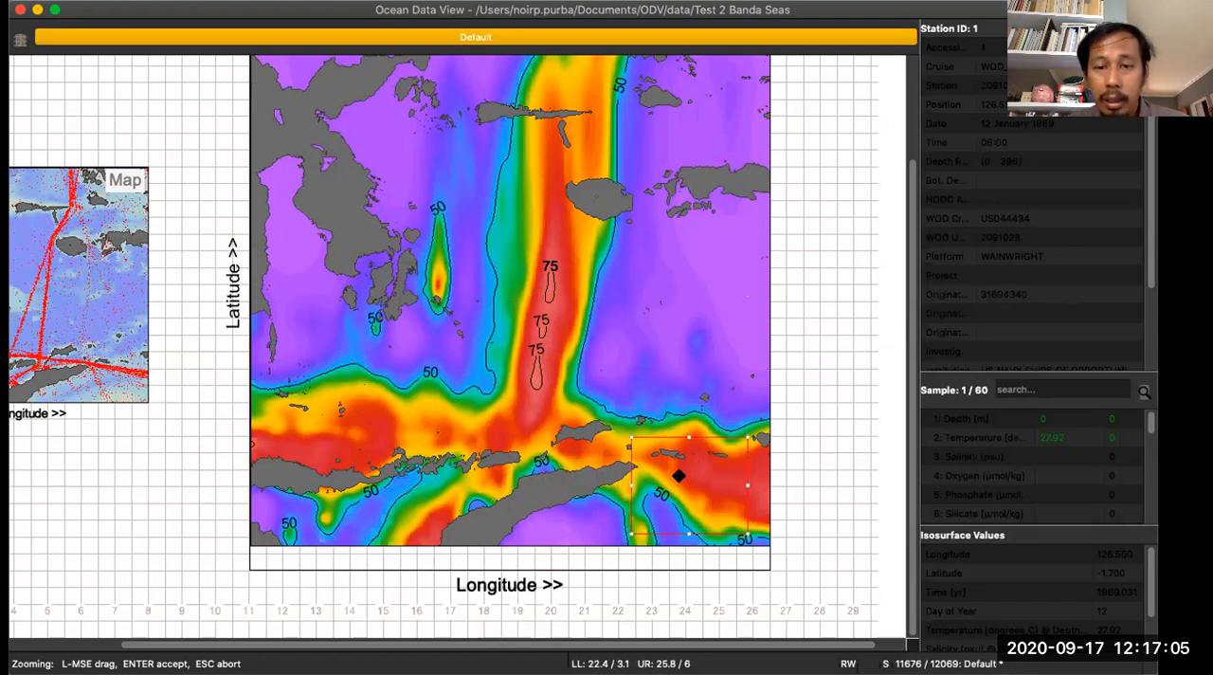
pyautogui.press('Return')
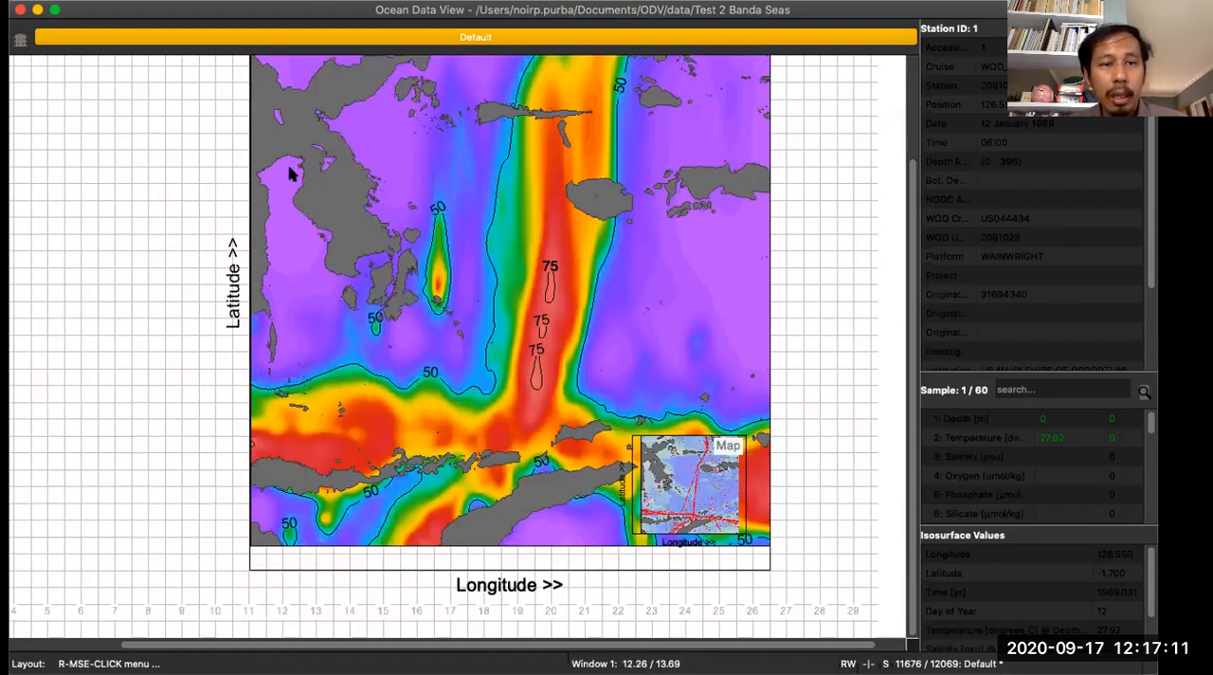
pyautogui.rightClick(300, 139)
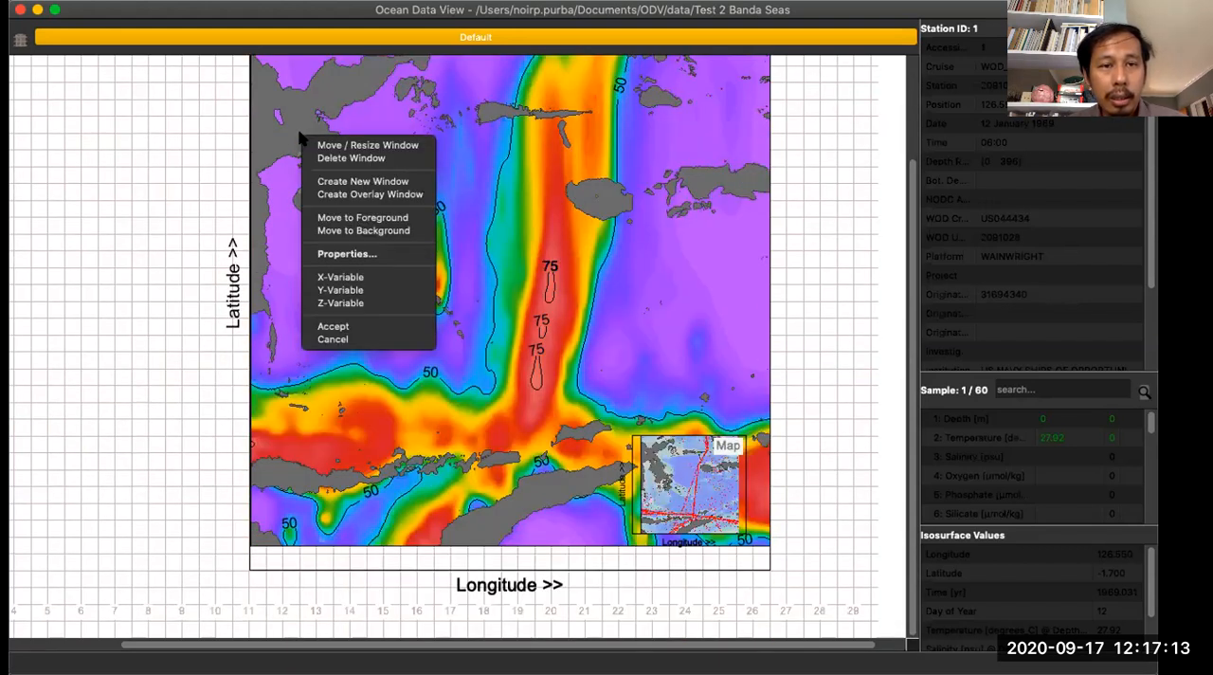
pyautogui.rightClick(111, 166)
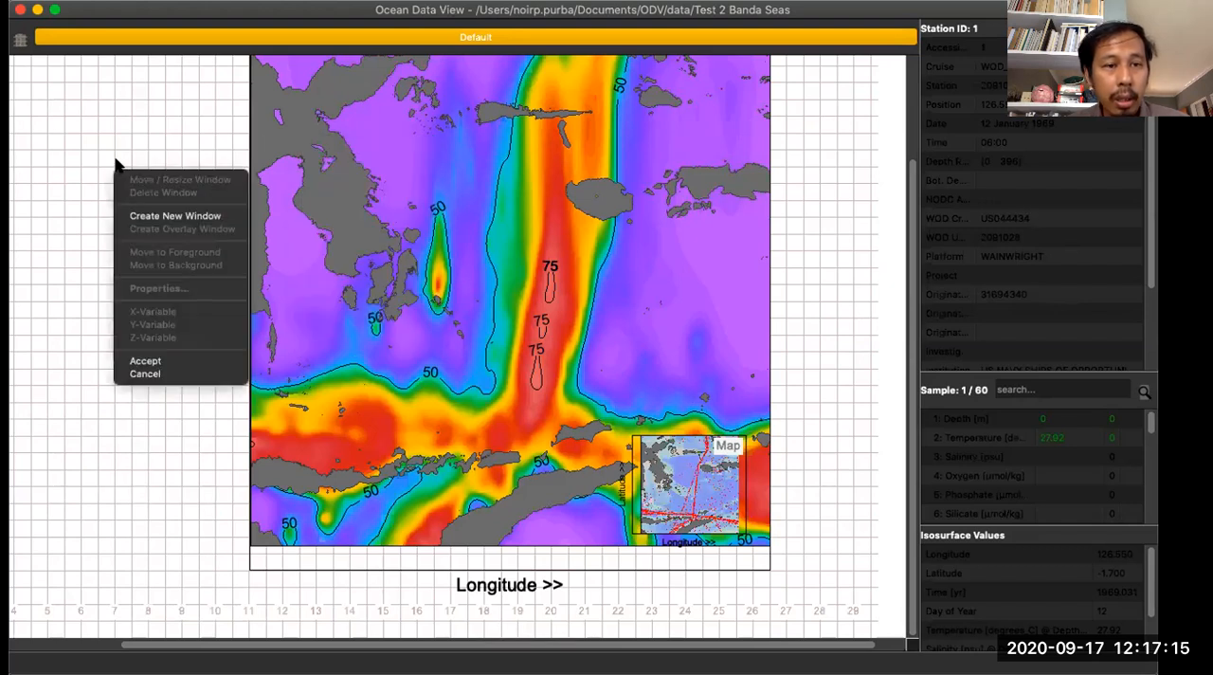
pyautogui.click(170, 369)
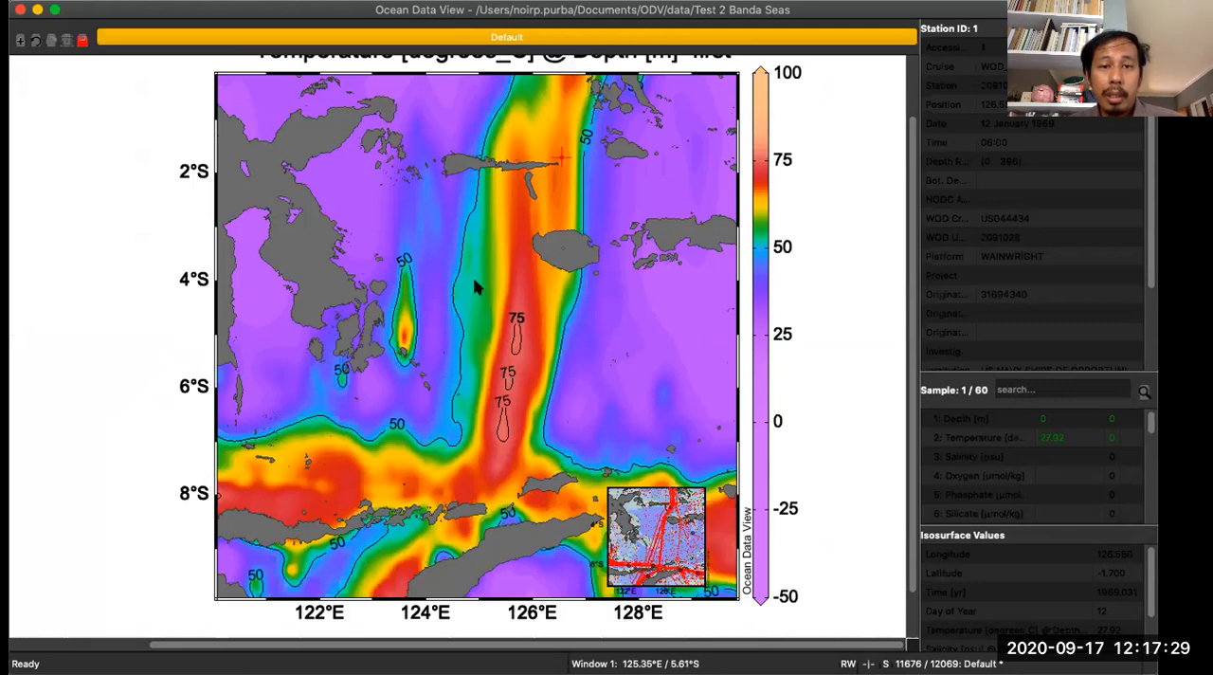
pyautogui.rightClick(427, 190)
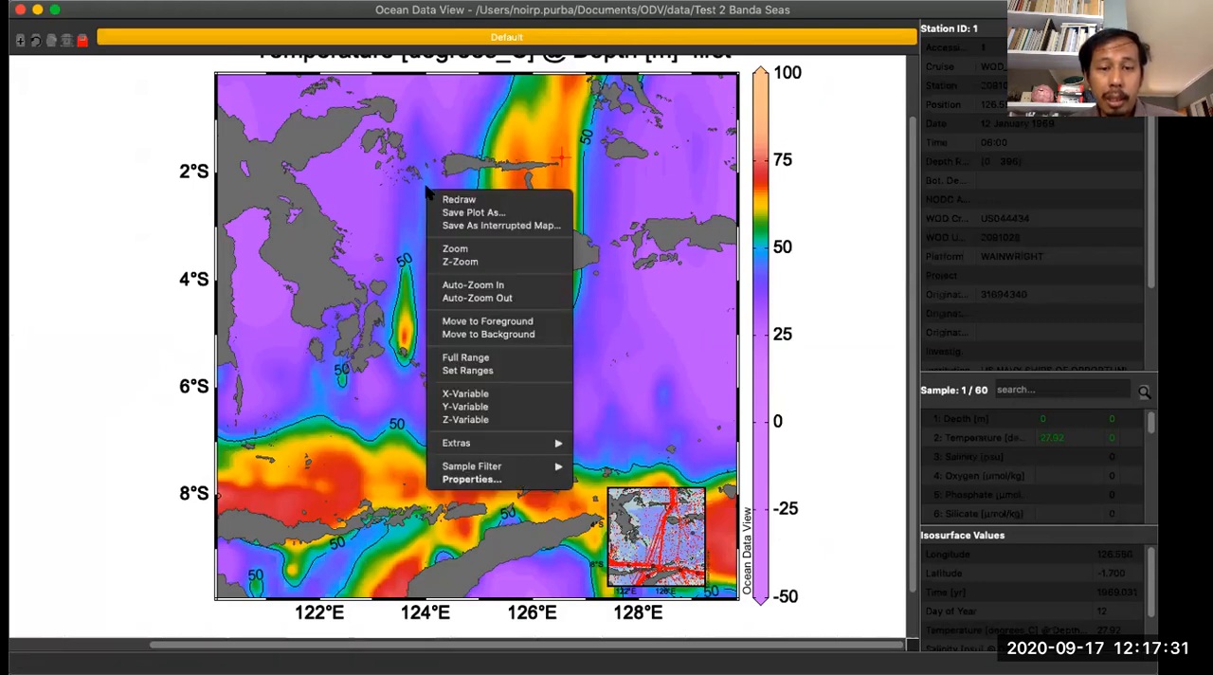
pyautogui.moveTo(512, 442)
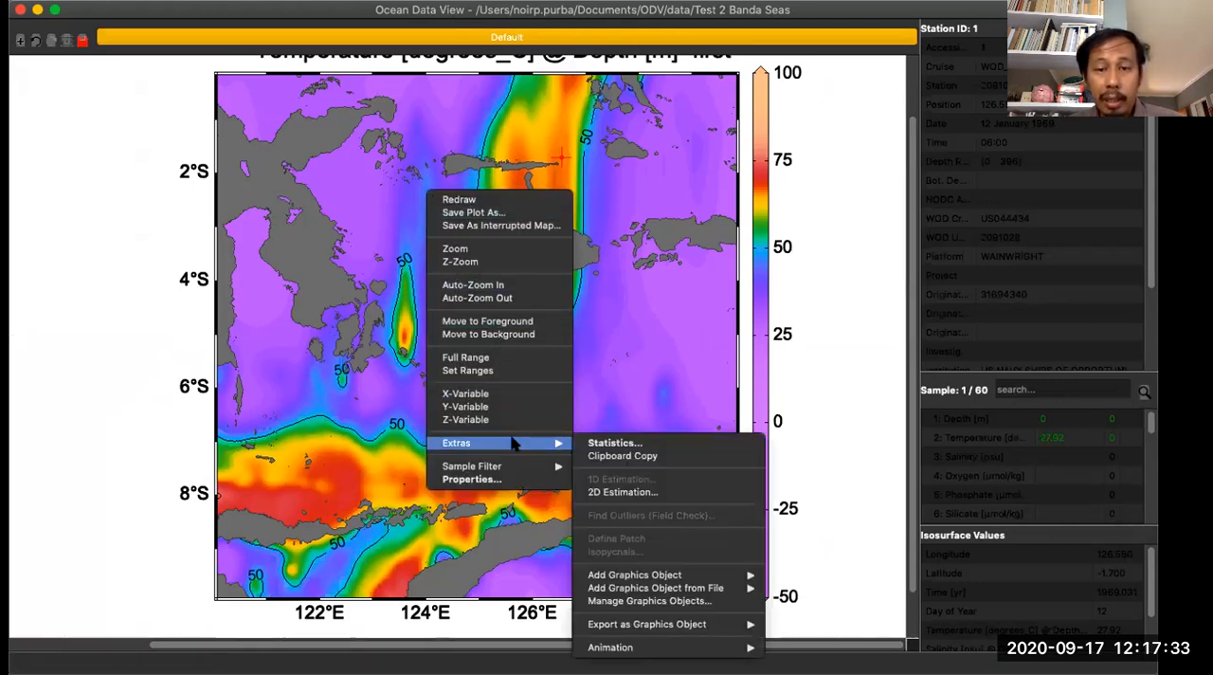
pyautogui.moveTo(664, 575)
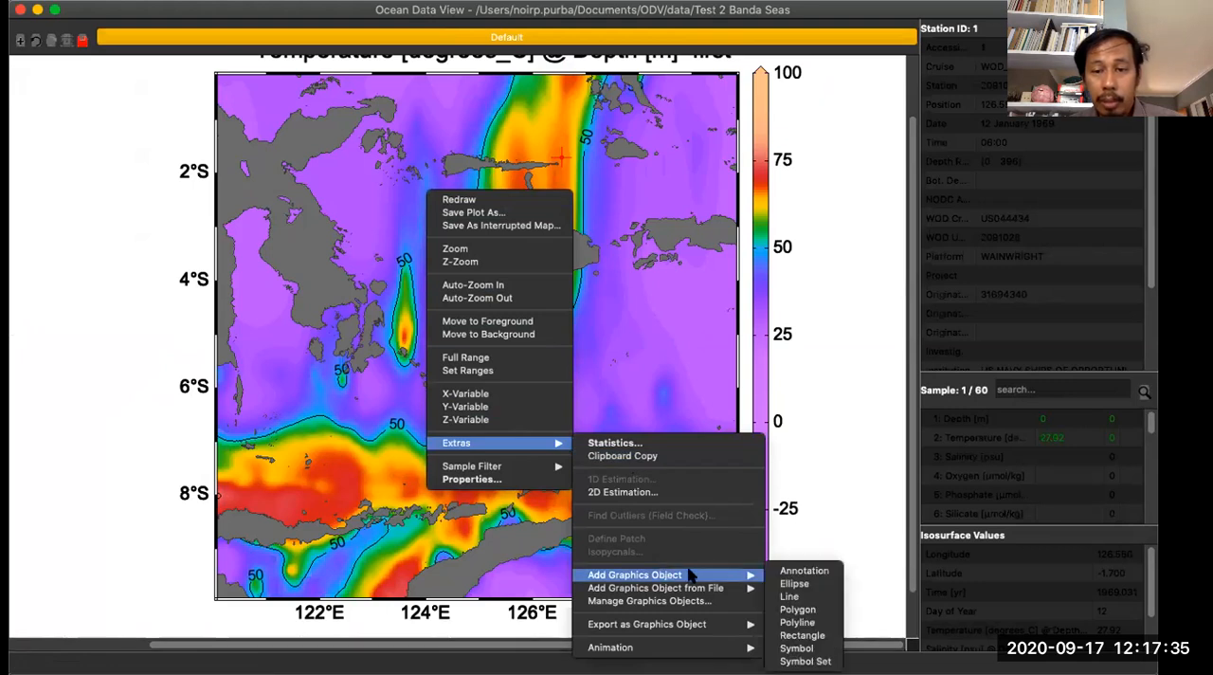
pyautogui.click(802, 570)
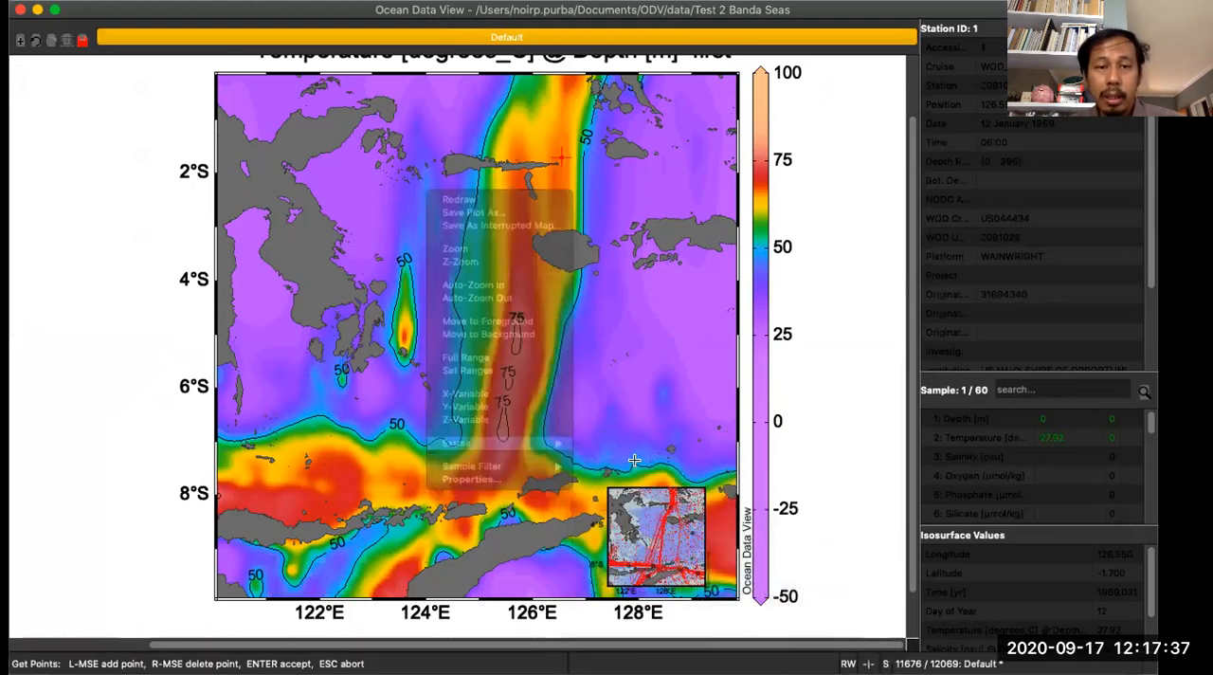
pyautogui.click(588, 376)
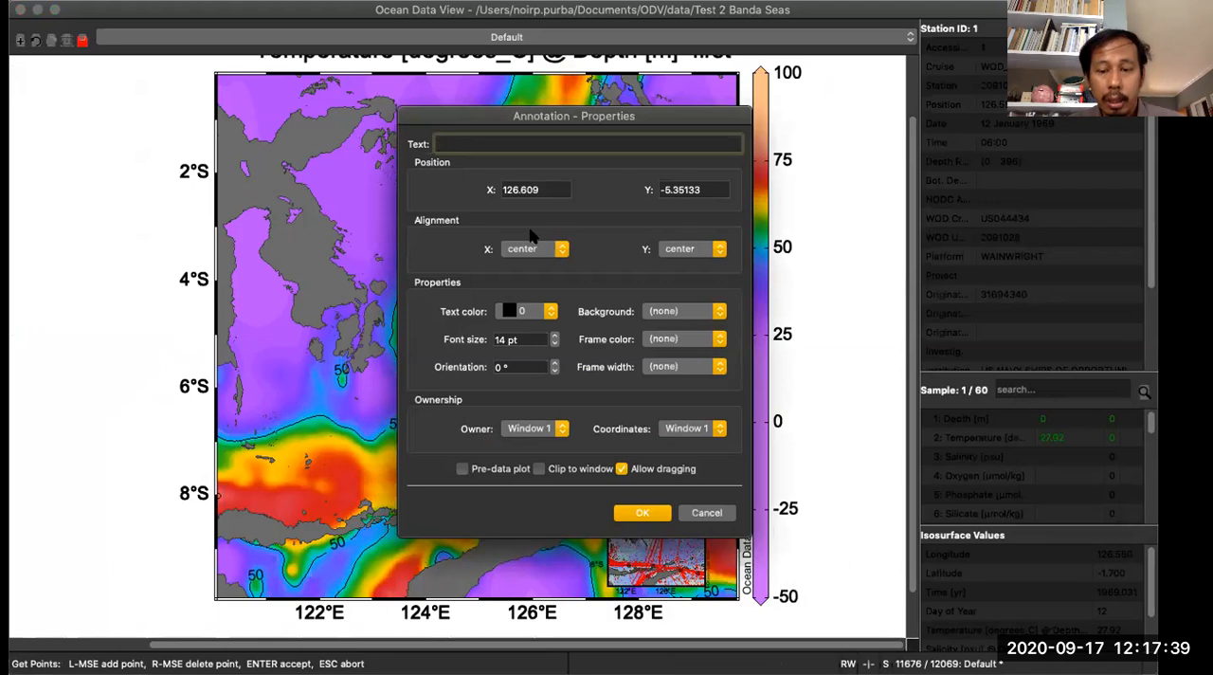
pyautogui.write('L')
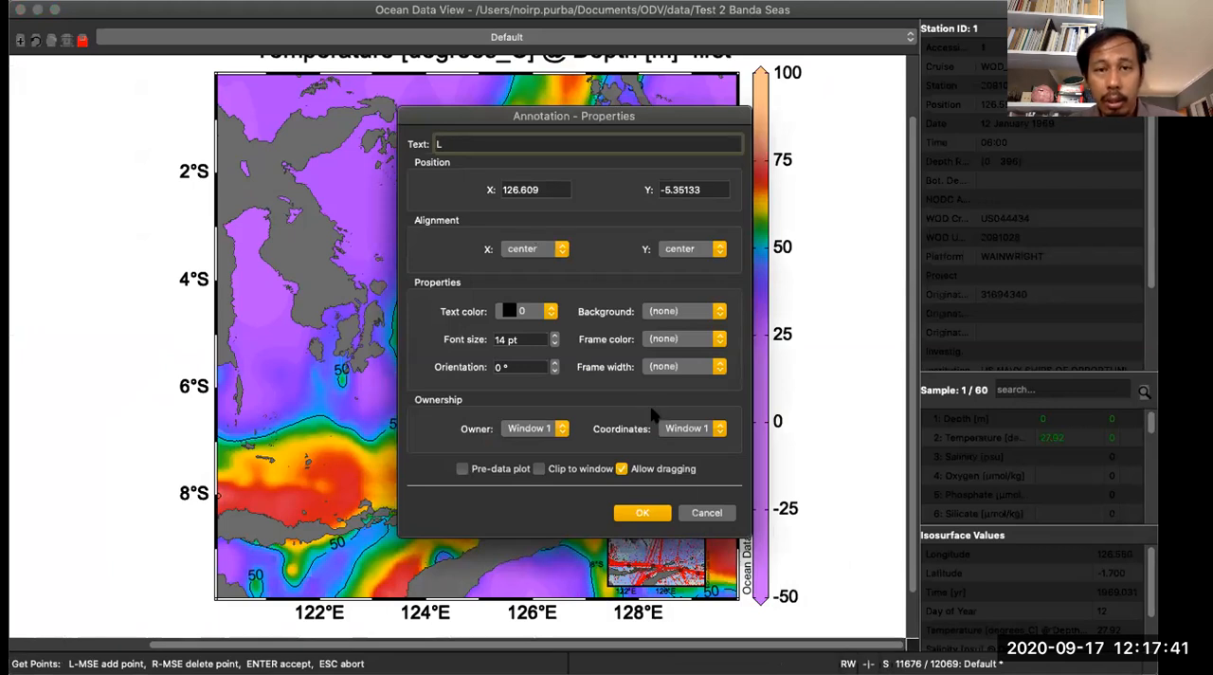
pyautogui.click(707, 511)
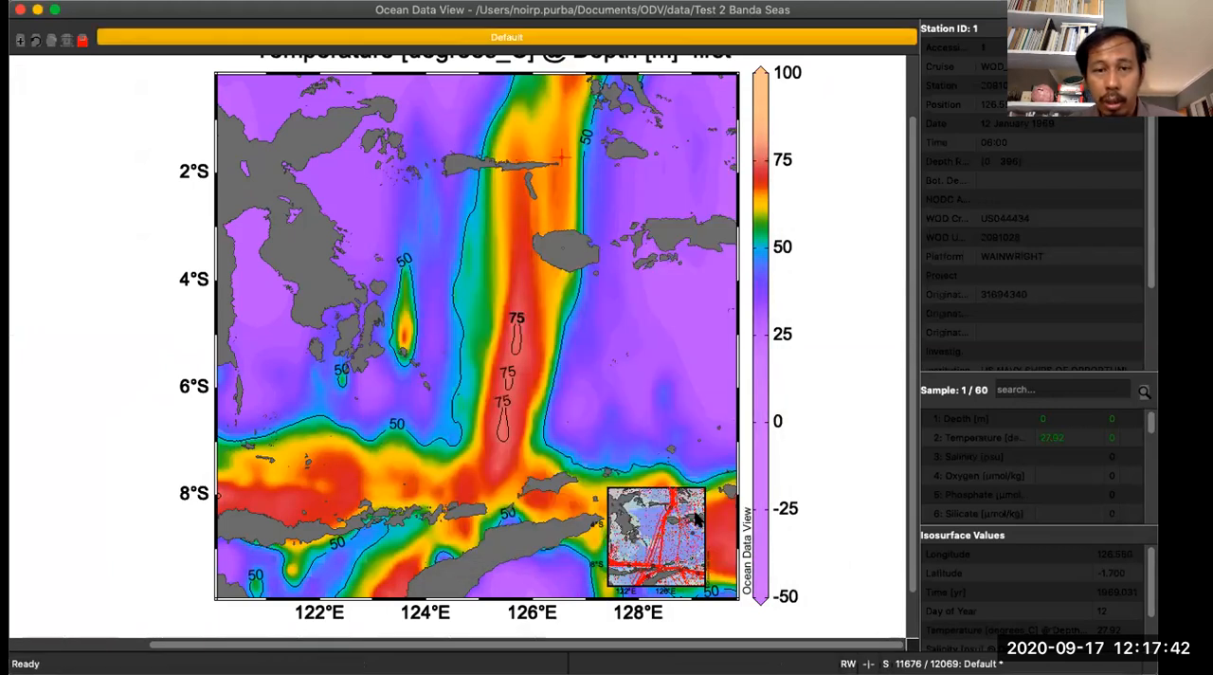
# - Add a "Laut Banda" annotation to the temperature map in green text color 10, and move it to about 128.5°E, 5°S
pyautogui.rightClick(585, 299)
pyautogui.moveTo(699, 558)
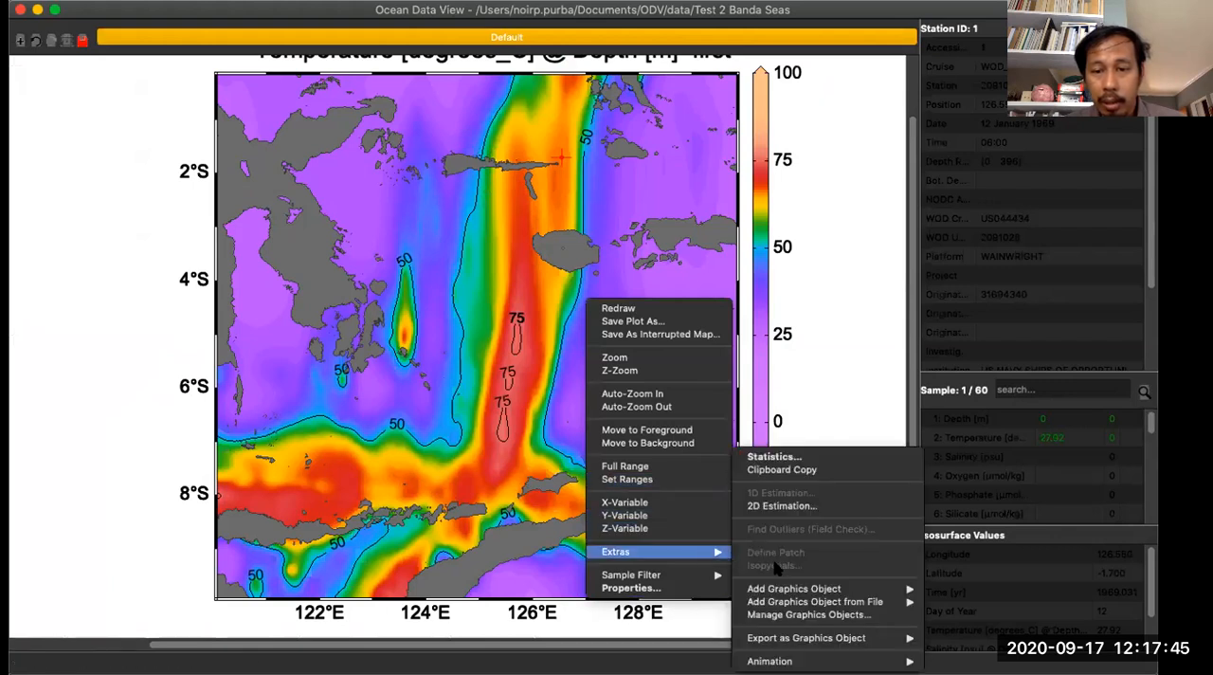
pyautogui.moveTo(790, 589)
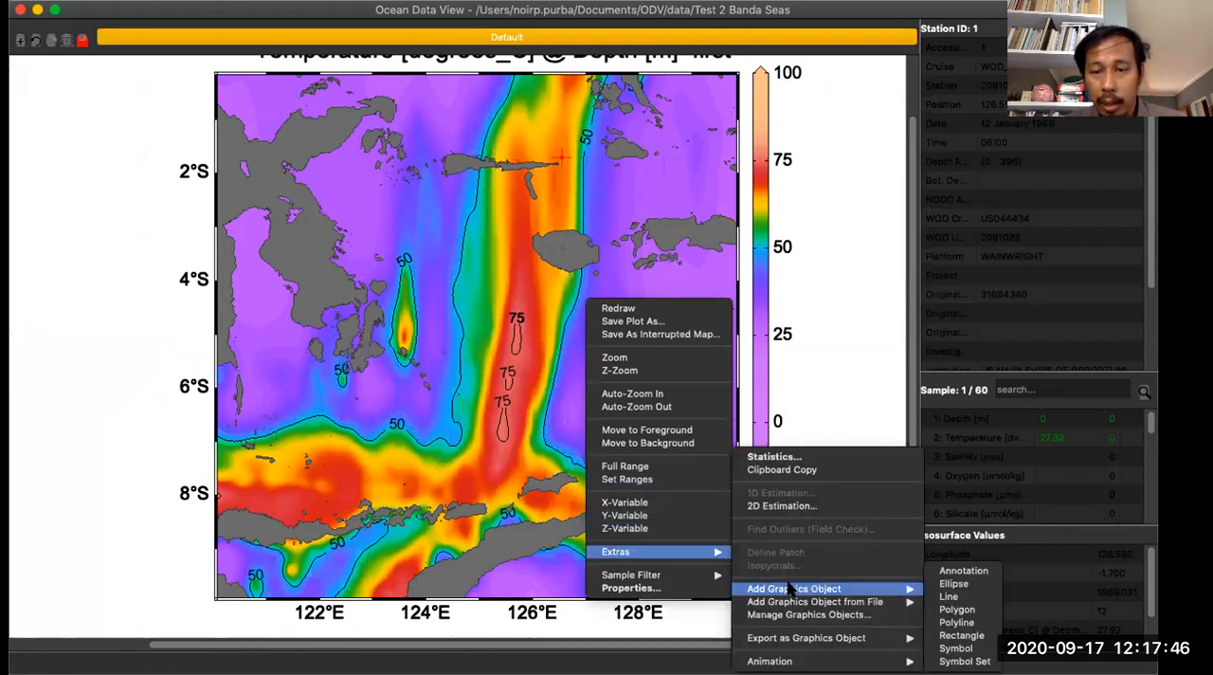
pyautogui.click(957, 571)
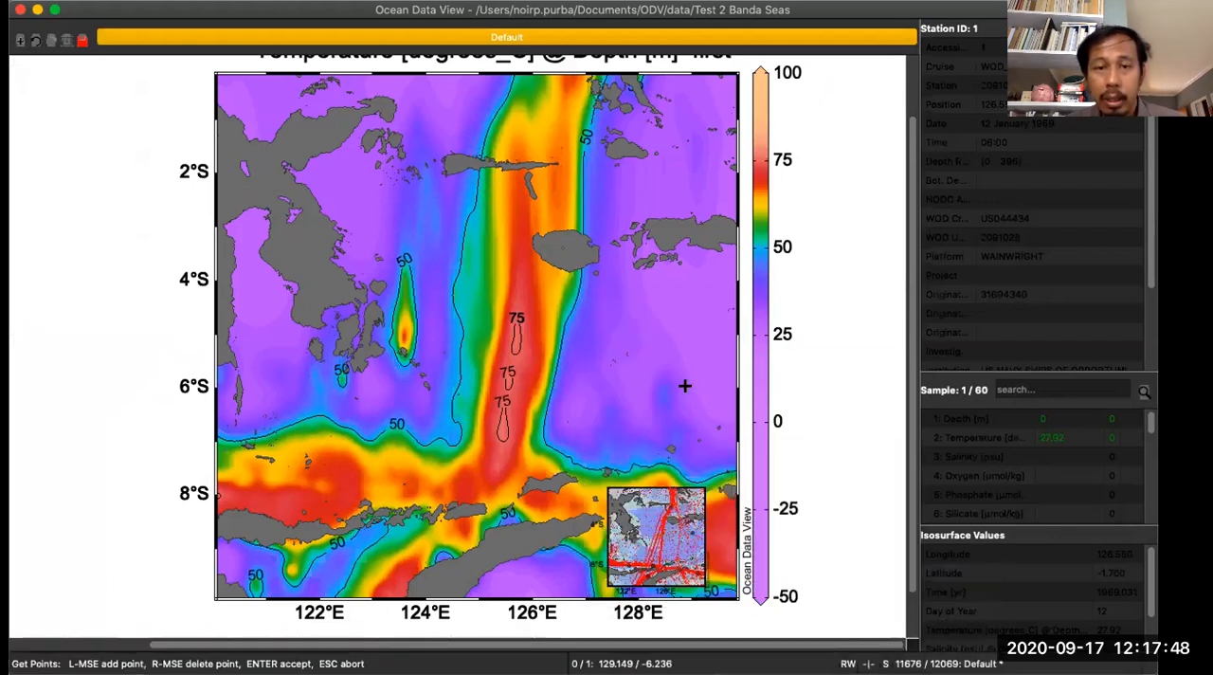
pyautogui.click(567, 333)
pyautogui.write('Laut Banda')
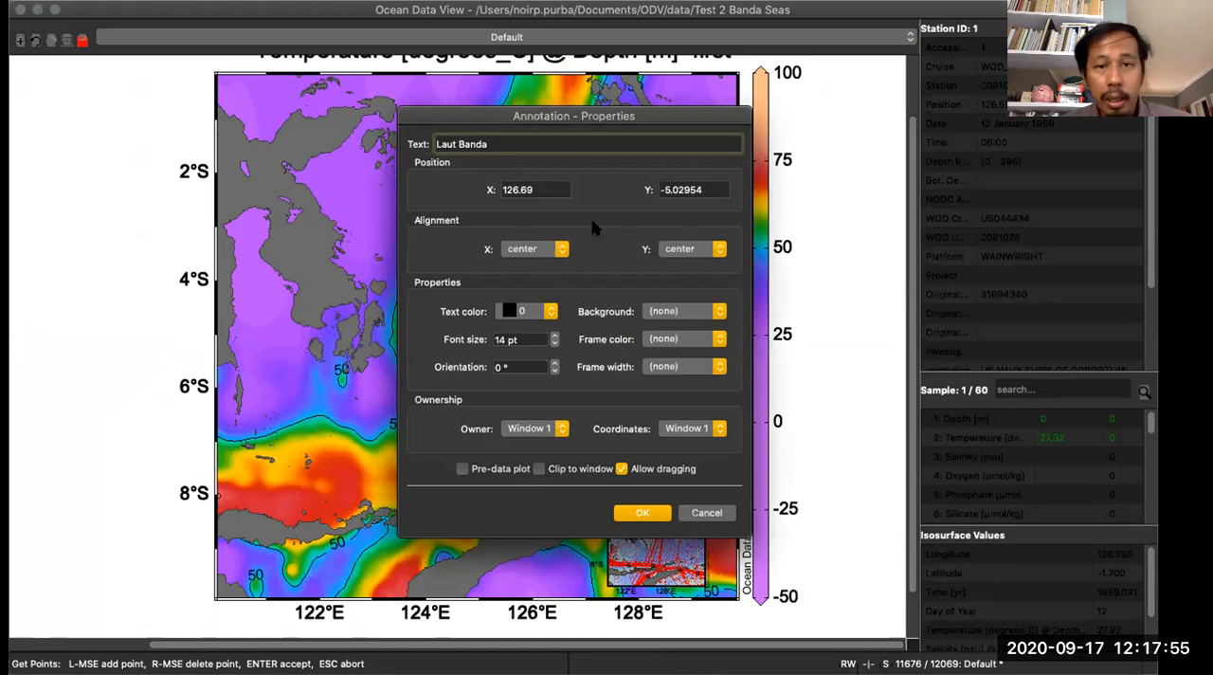
pyautogui.click(549, 312)
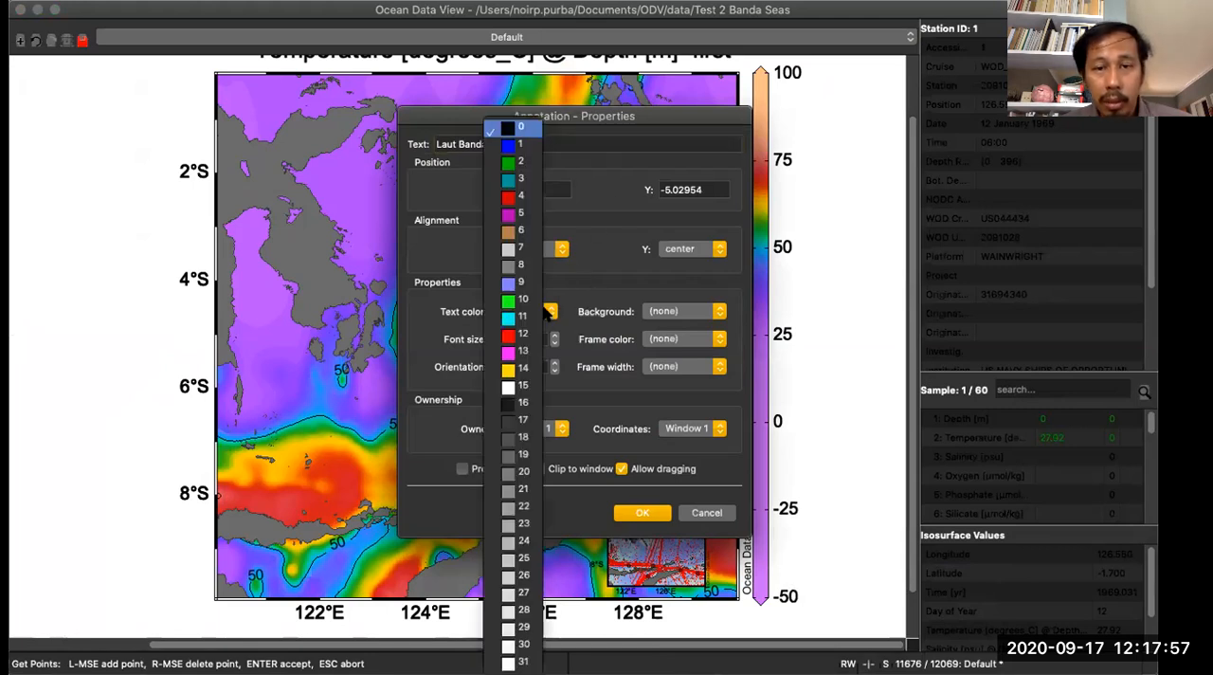
pyautogui.click(519, 301)
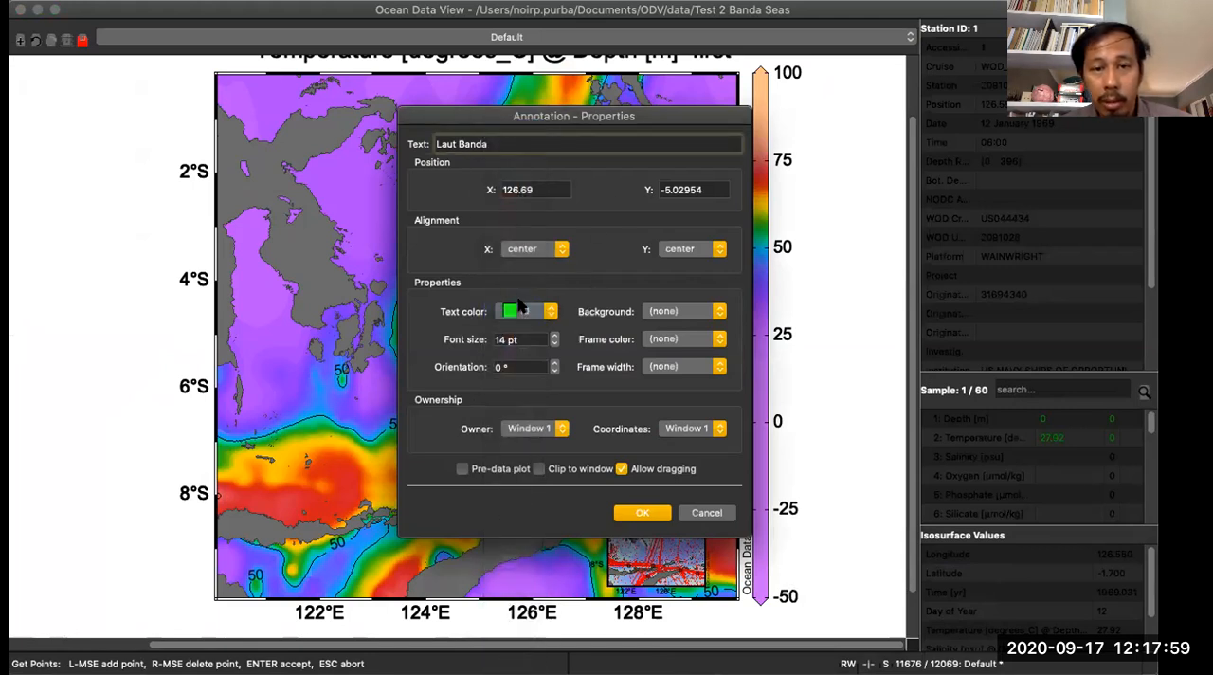
pyautogui.click(641, 512)
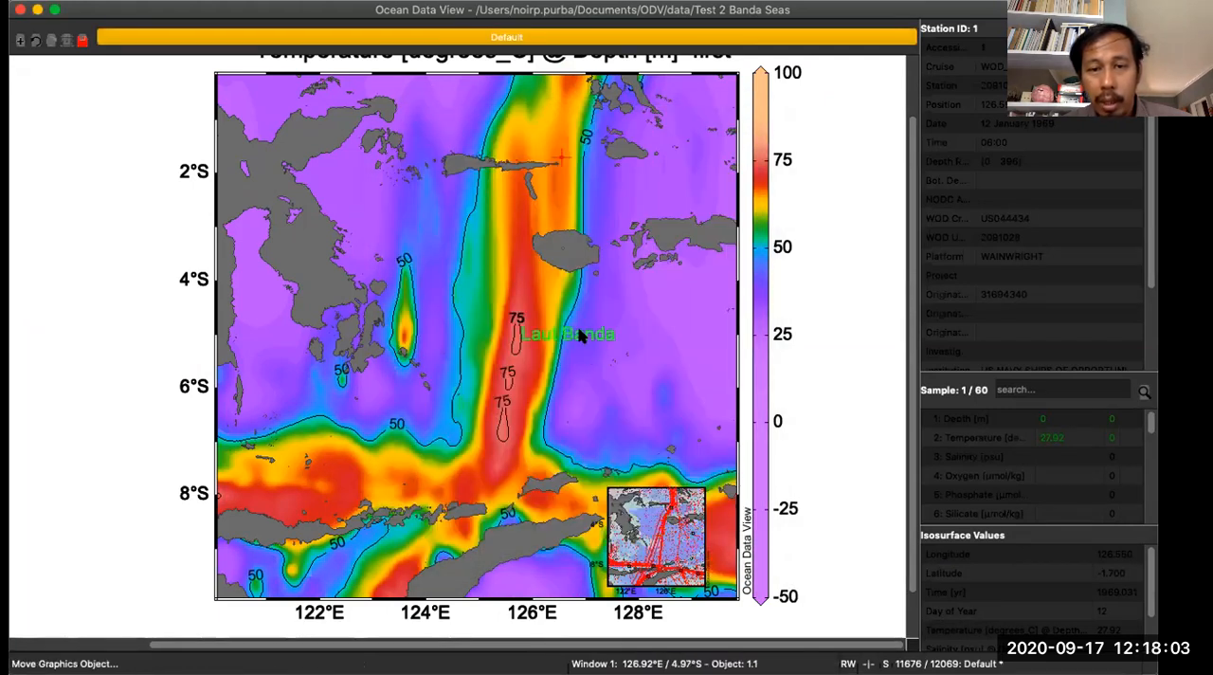
pyautogui.moveTo(581, 337); pyautogui.dragTo(680, 339)
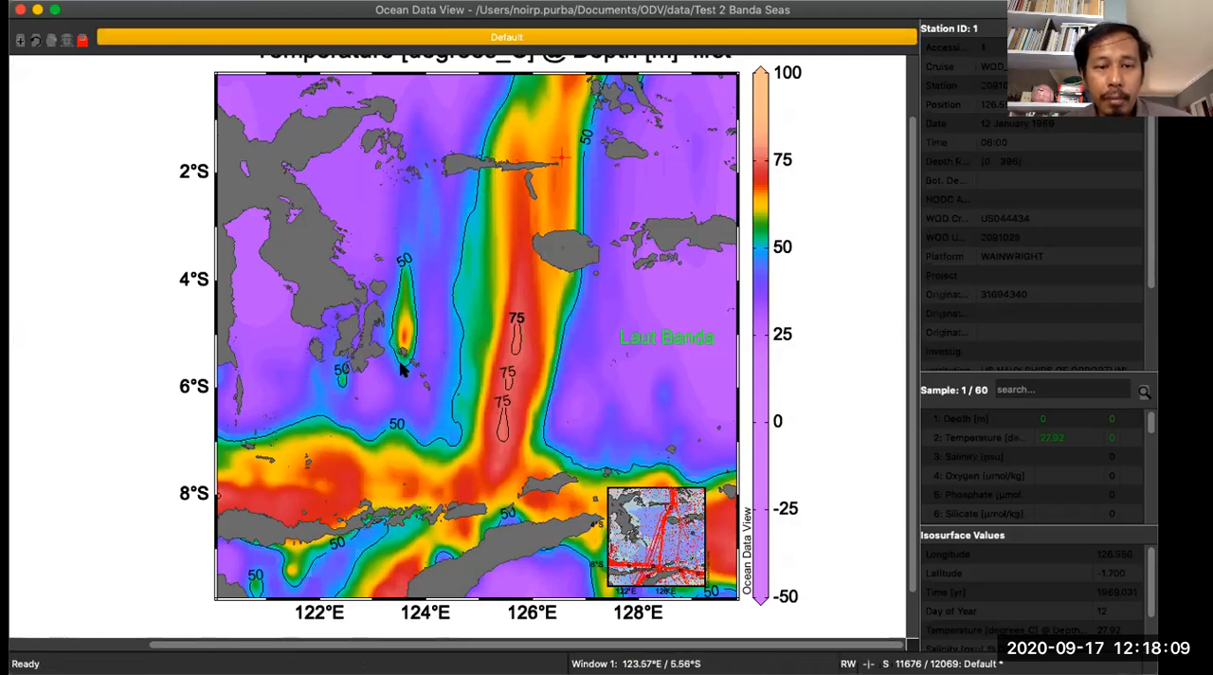
# - Add a "Laut Maluku" annotation to the temperature map and place it at about 123.4°E, 2.6°S
pyautogui.rightClick(389, 204)
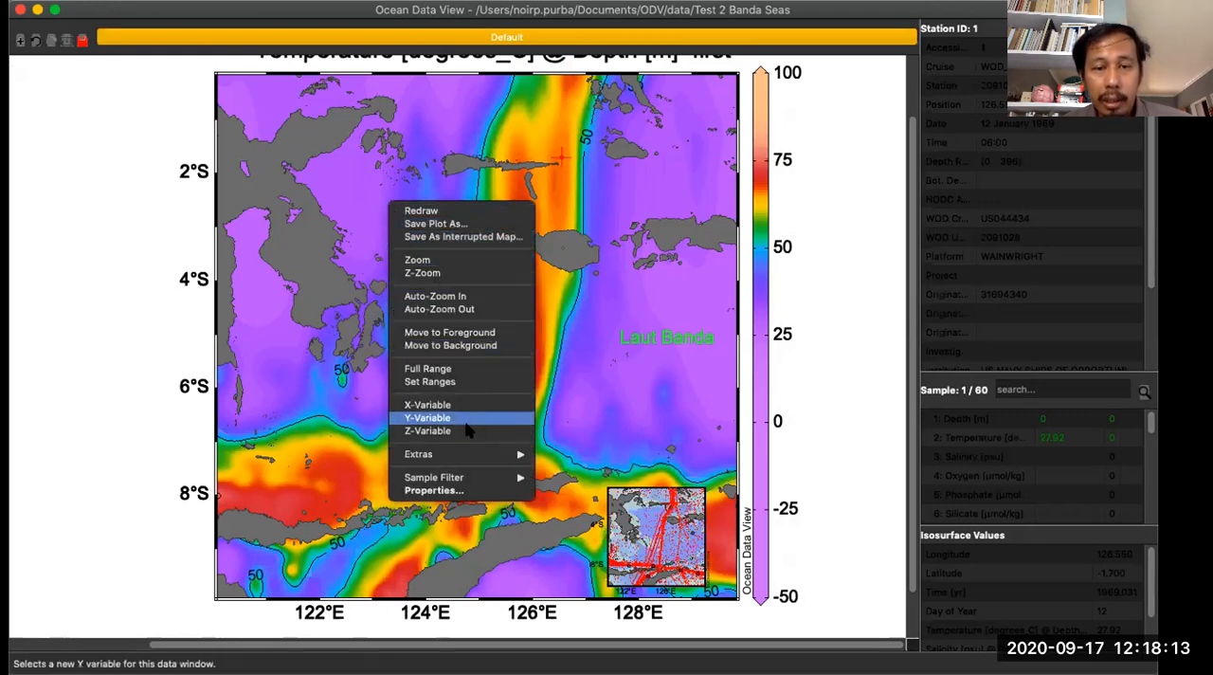
pyautogui.moveTo(491, 451)
pyautogui.moveTo(674, 592)
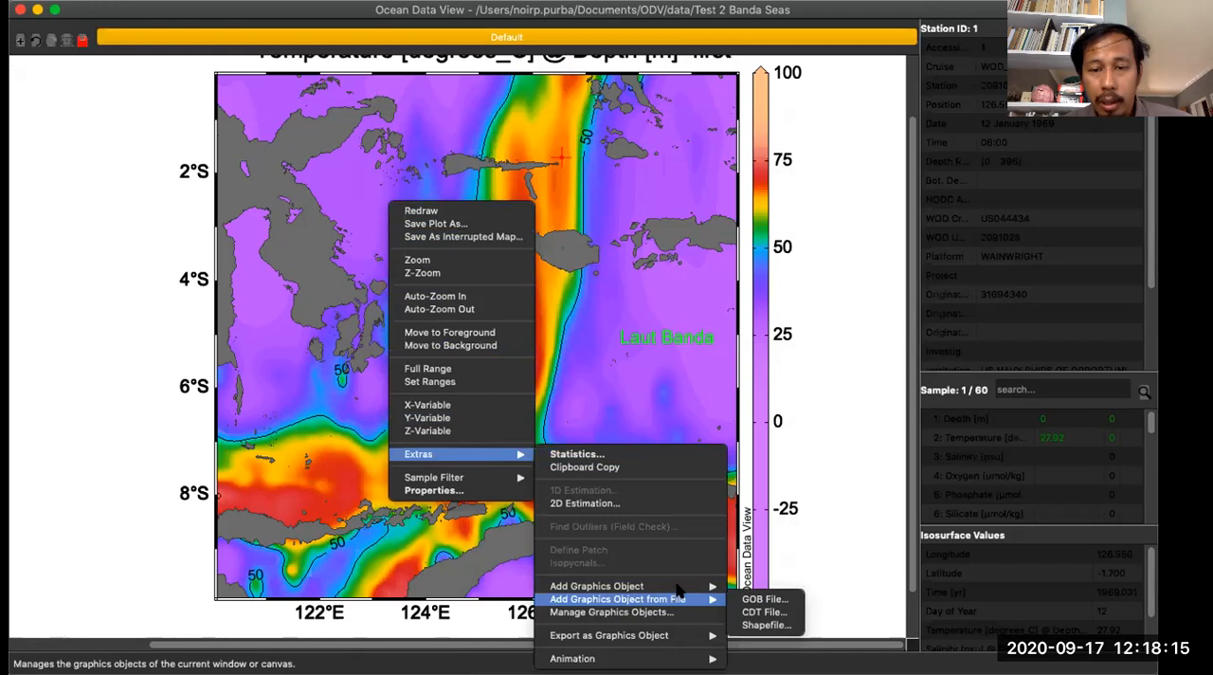
pyautogui.click(748, 570)
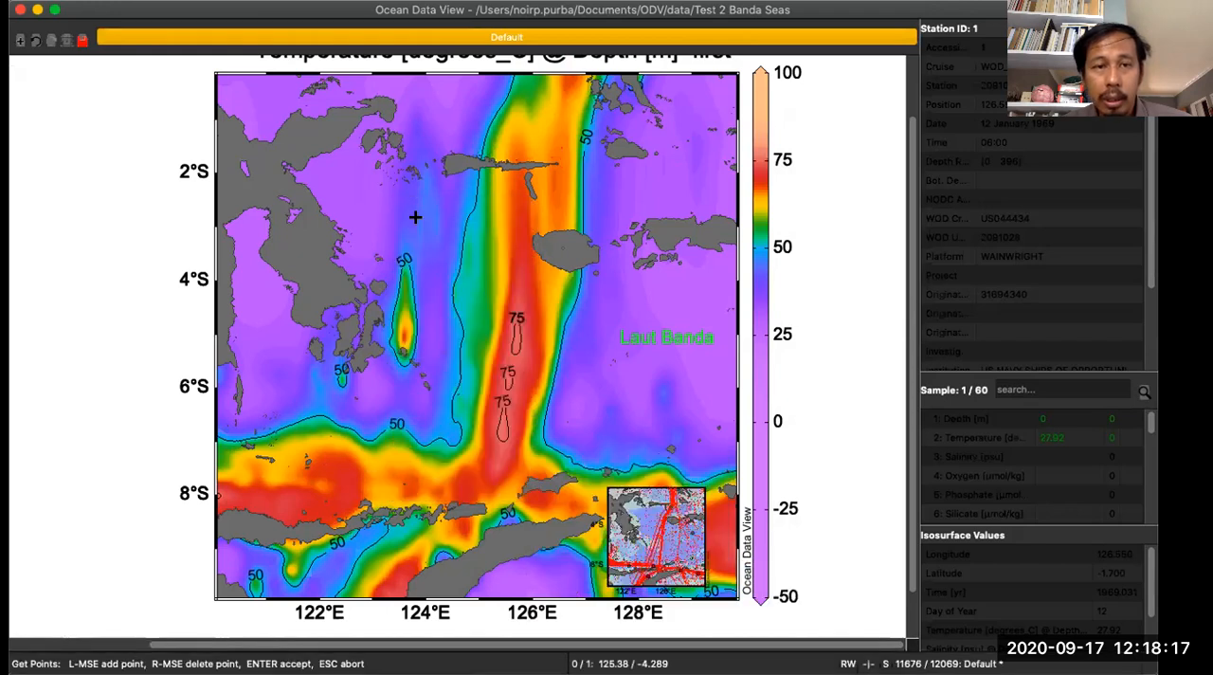
pyautogui.click(427, 248)
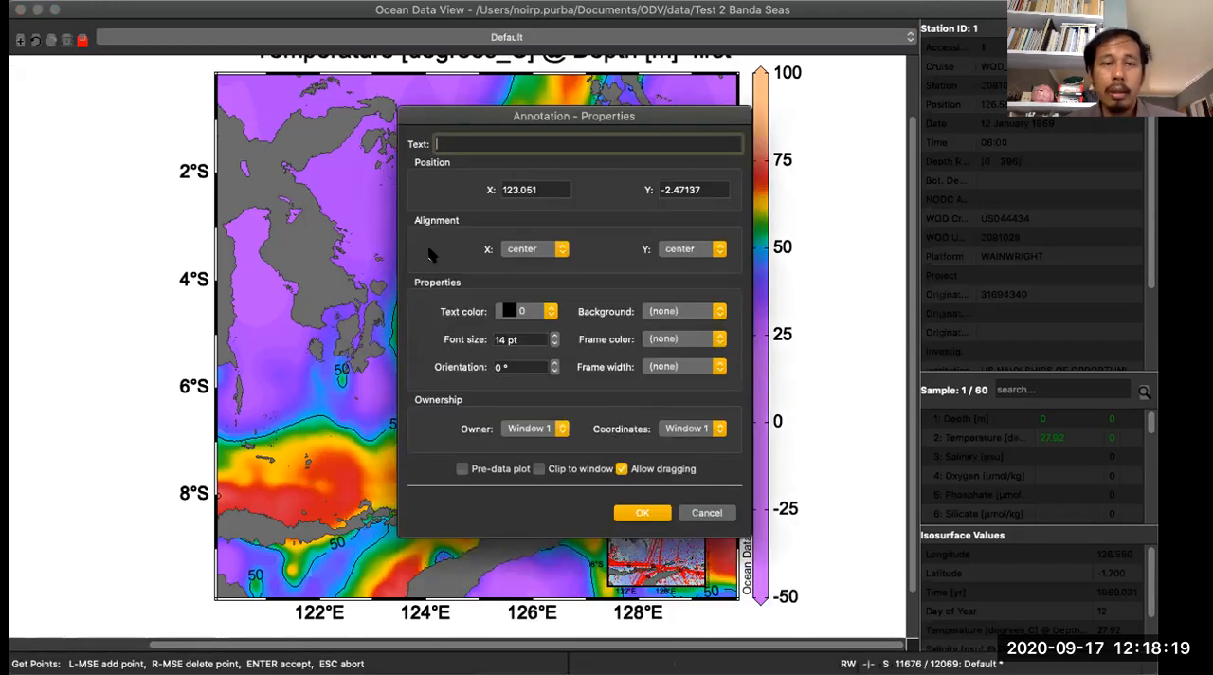
pyautogui.write('Laut Maluku')
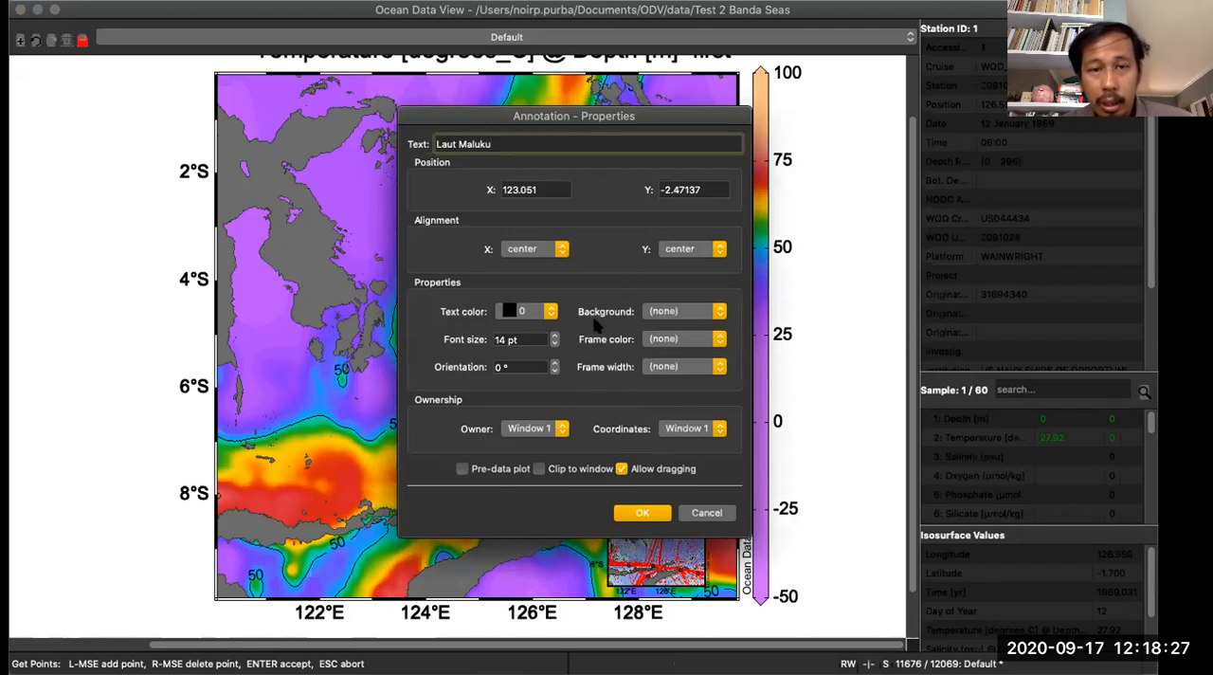
pyautogui.click(643, 512)
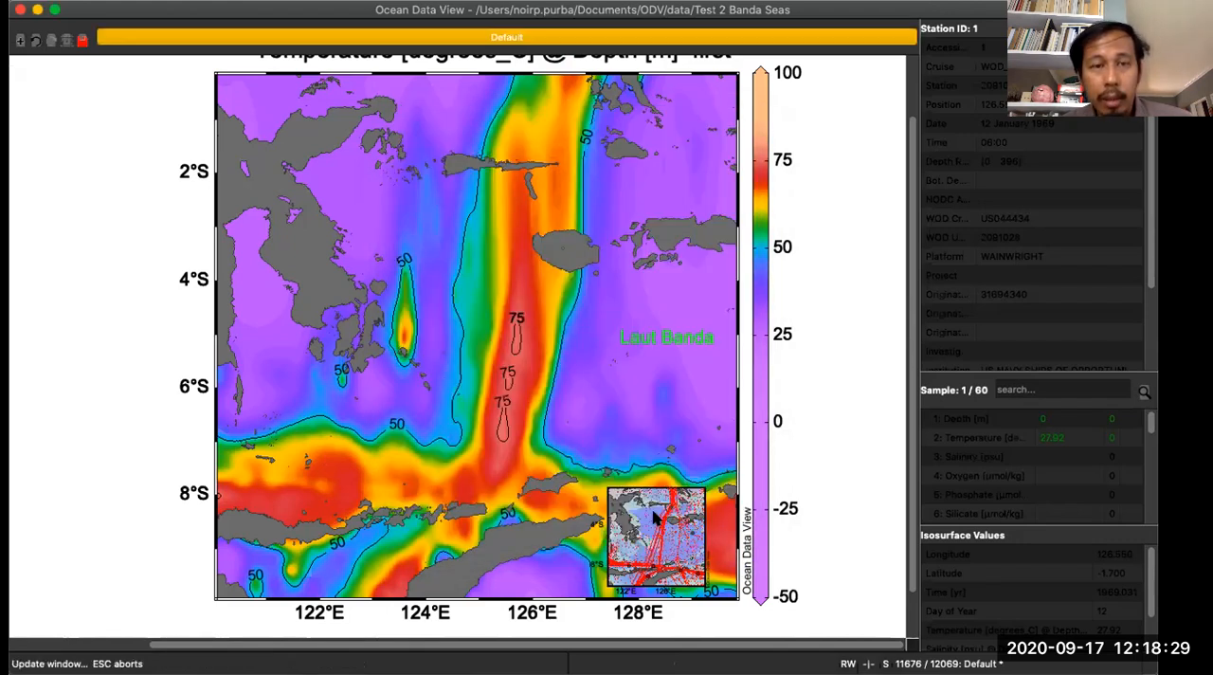
pyautogui.moveTo(398, 195); pyautogui.dragTo(416, 211)
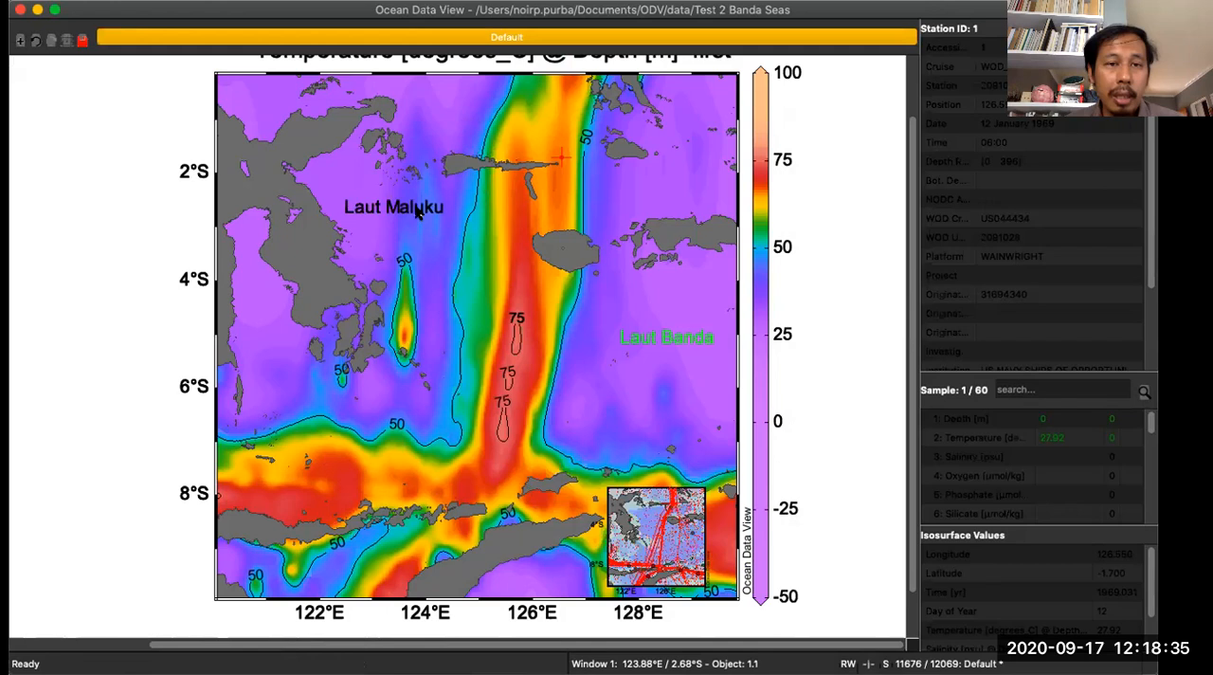
# - Save the temperature plot as the PNG image Default_1 in the ODV data folder, at 450 dpi with a transparent background
pyautogui.rightClick(315, 140)
pyautogui.click(360, 160)
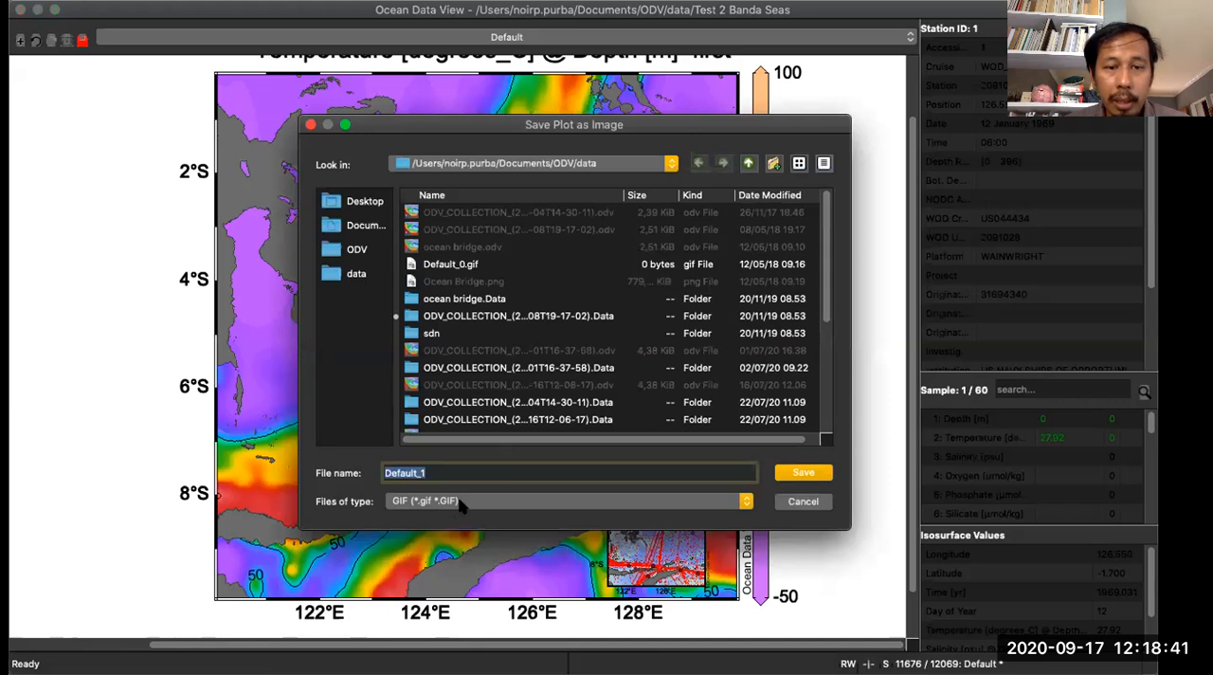
pyautogui.click(465, 503)
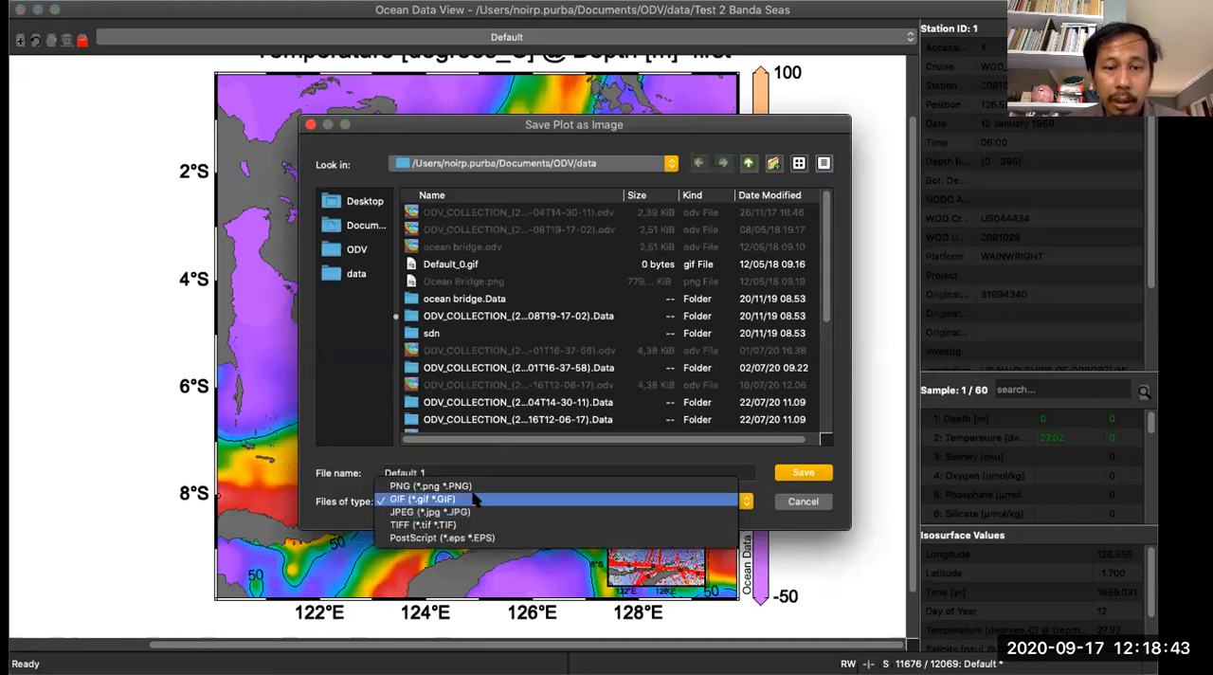
pyautogui.click(474, 487)
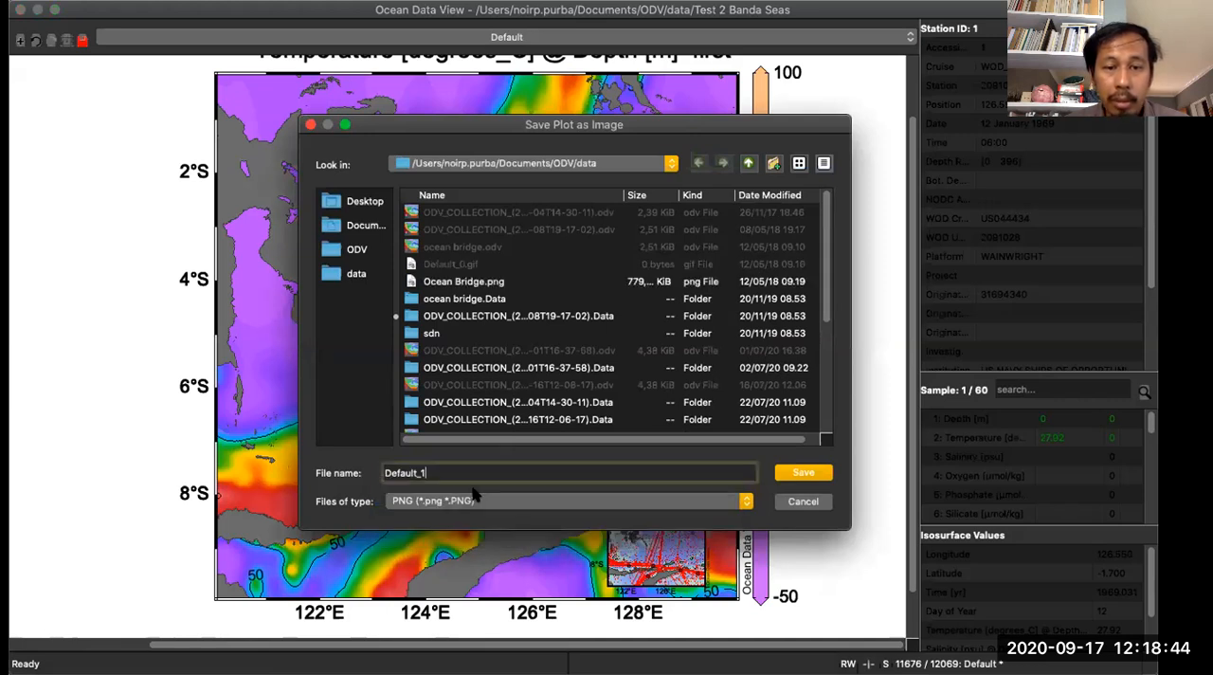
pyautogui.click(798, 472)
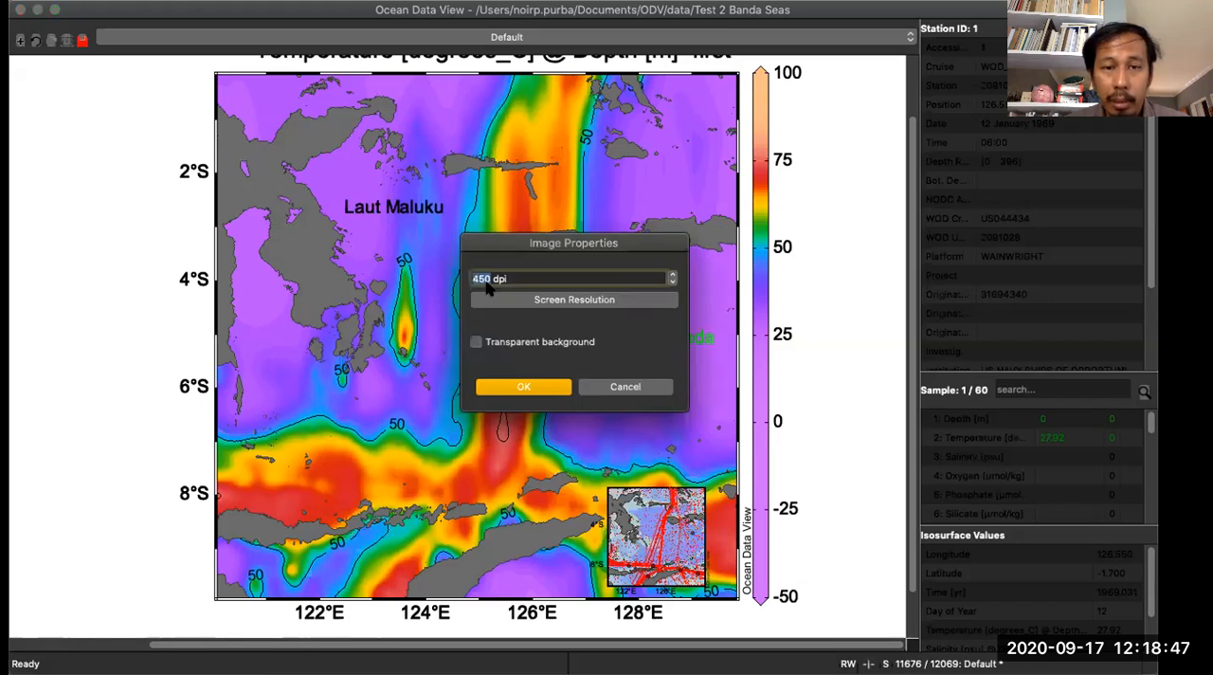
pyautogui.click(477, 342)
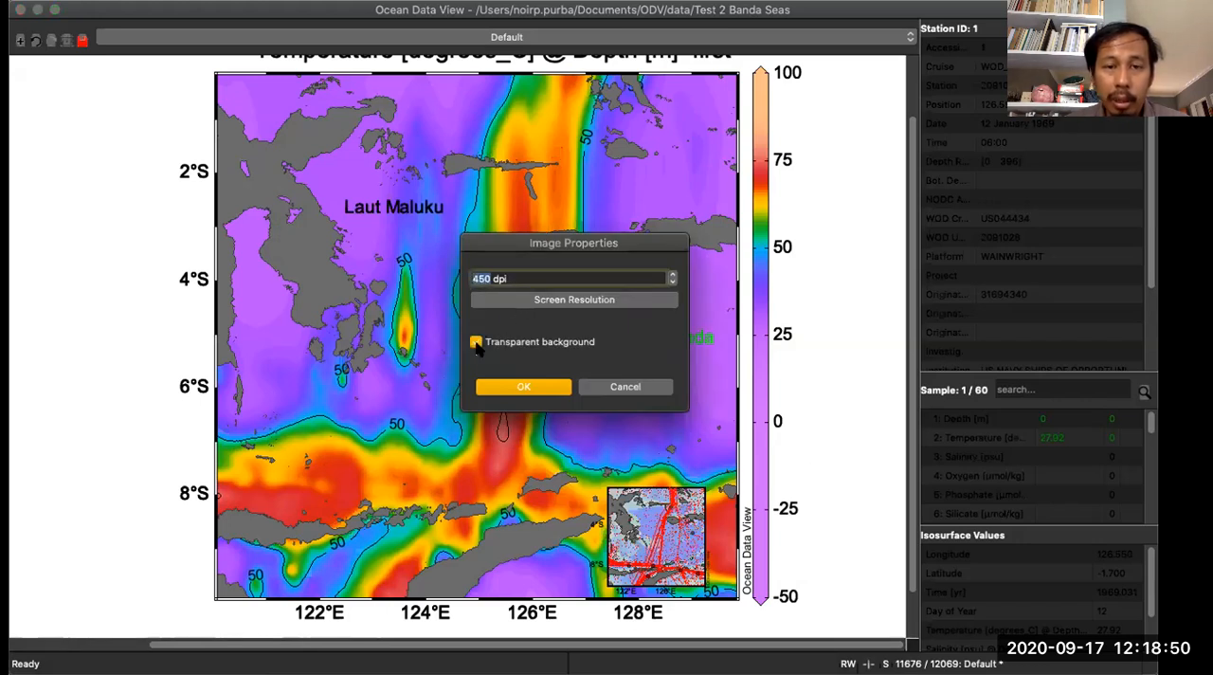
pyautogui.click(524, 388)
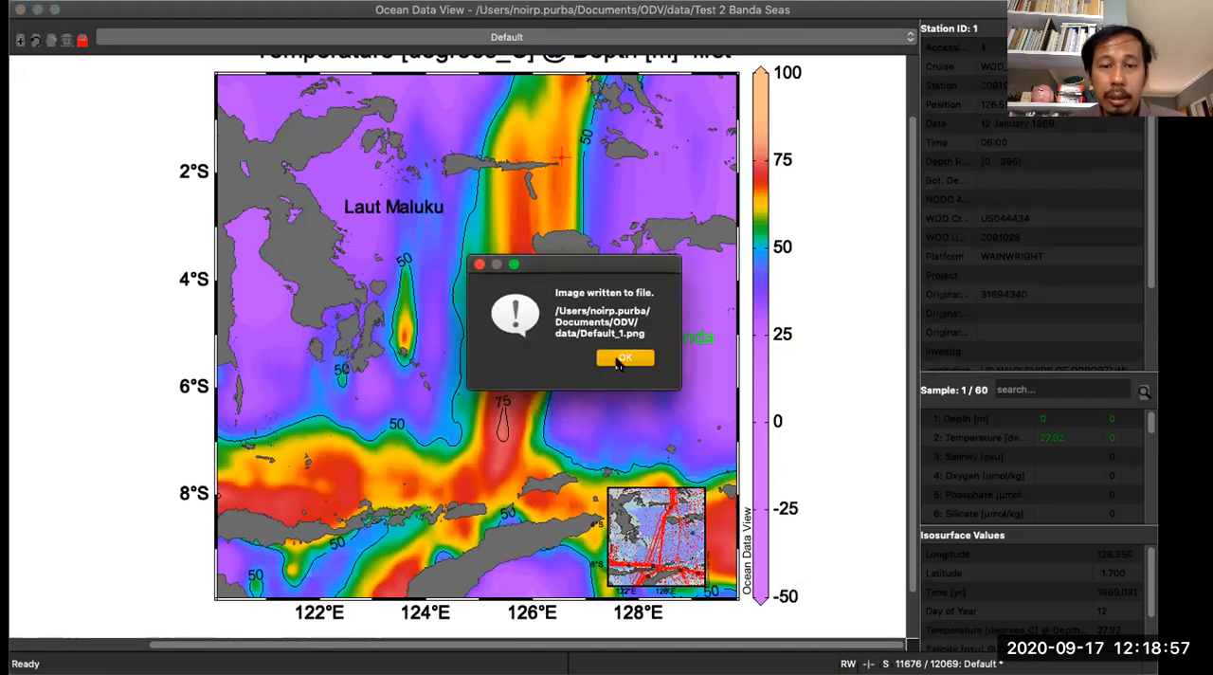
pyautogui.click(622, 358)
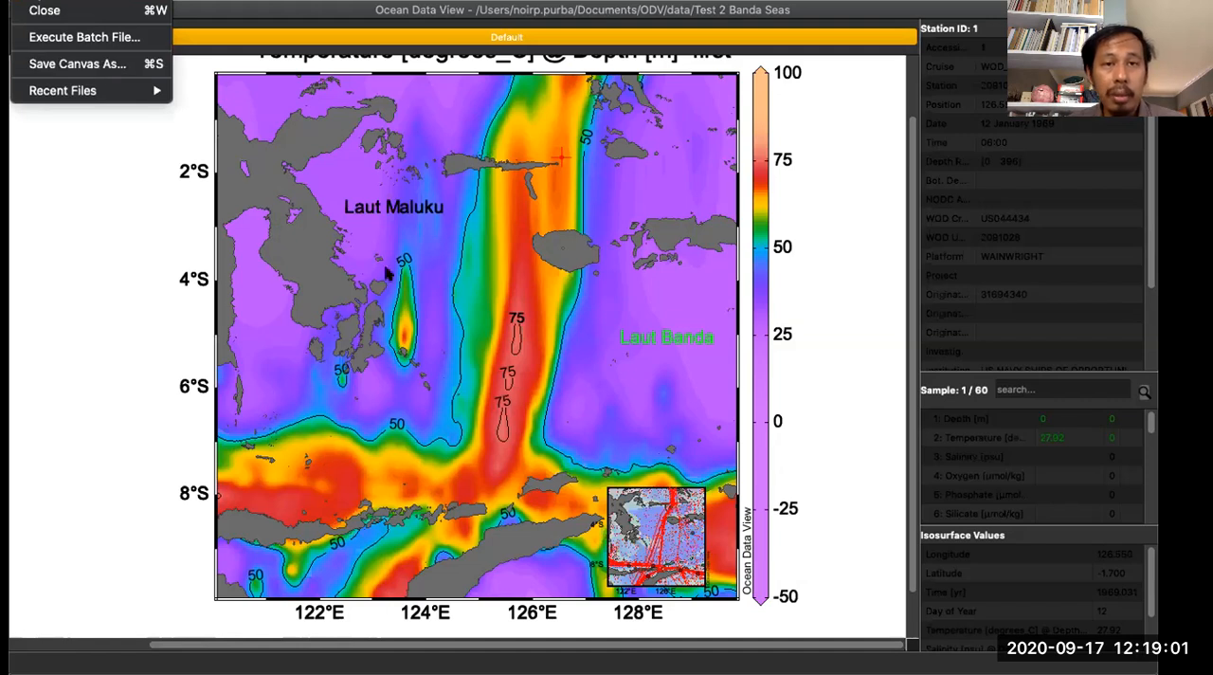
pyautogui.click(551, 280)
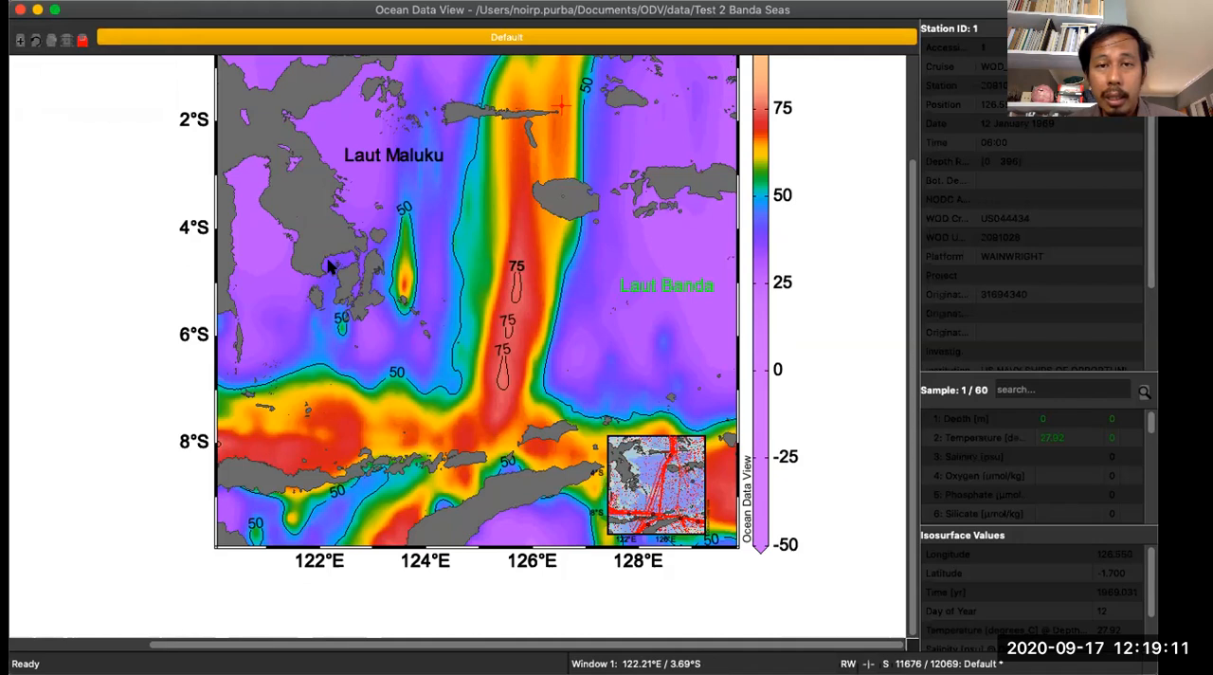
pyautogui.scroll(2, 329, 268)
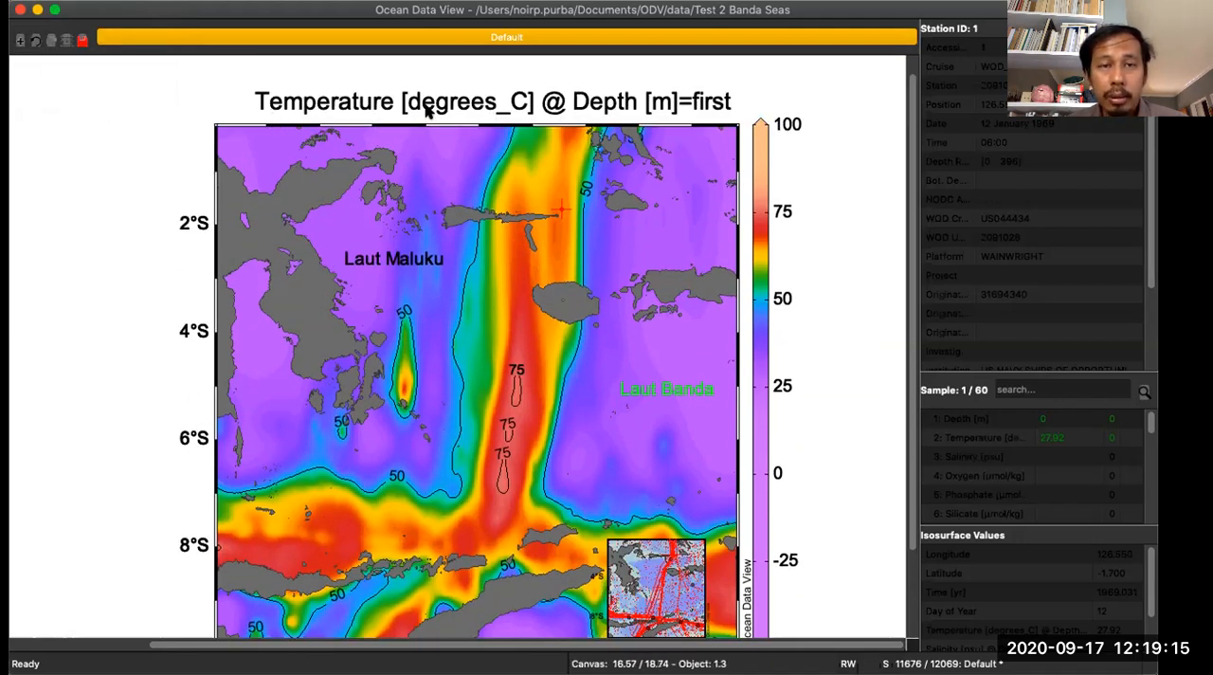
pyautogui.rightClick(421, 179)
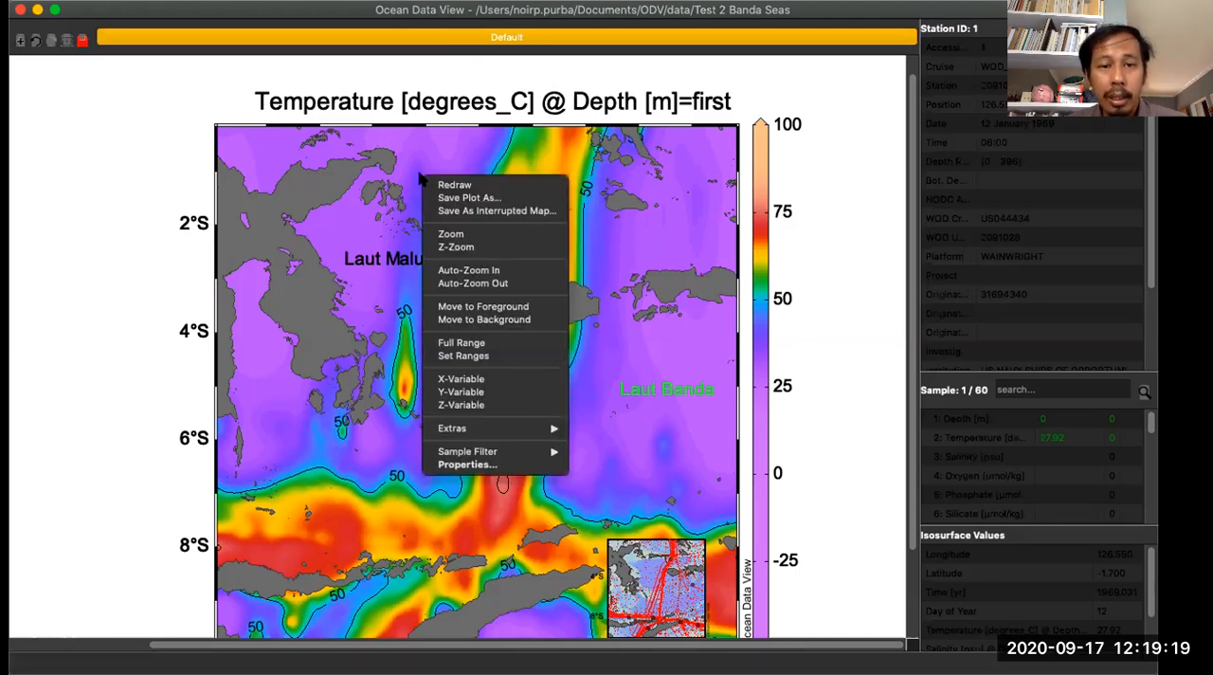
pyautogui.click(618, 315)
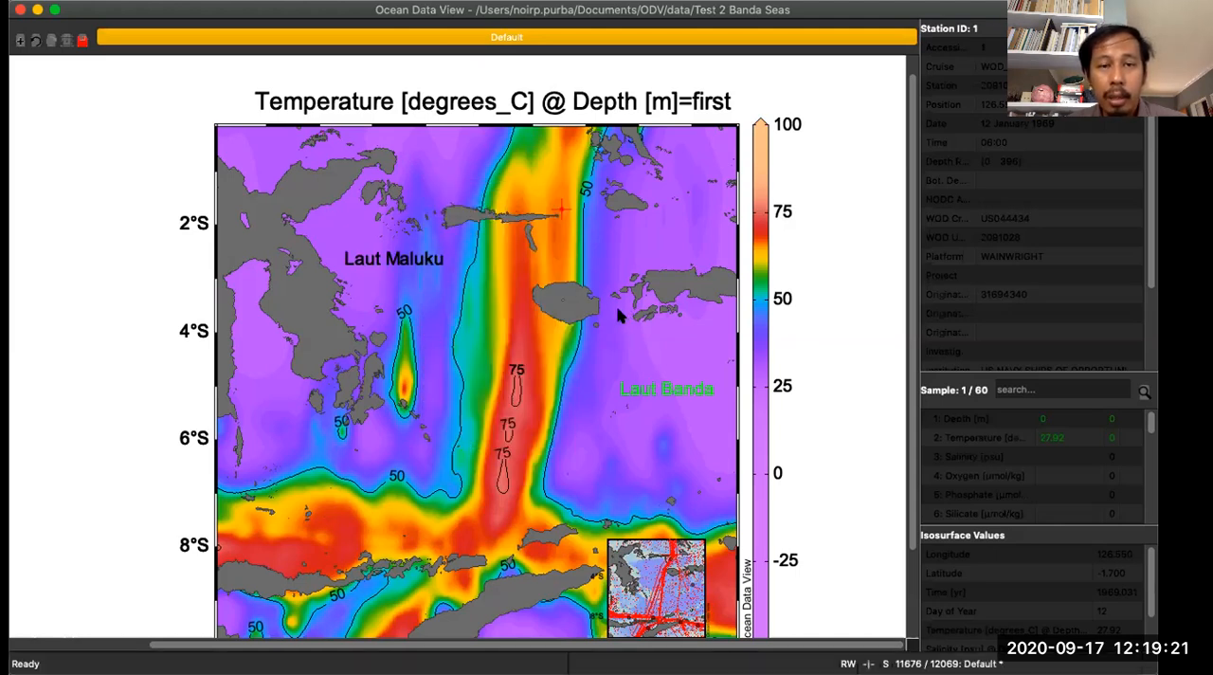
pyautogui.scroll(-3, 353, 446)
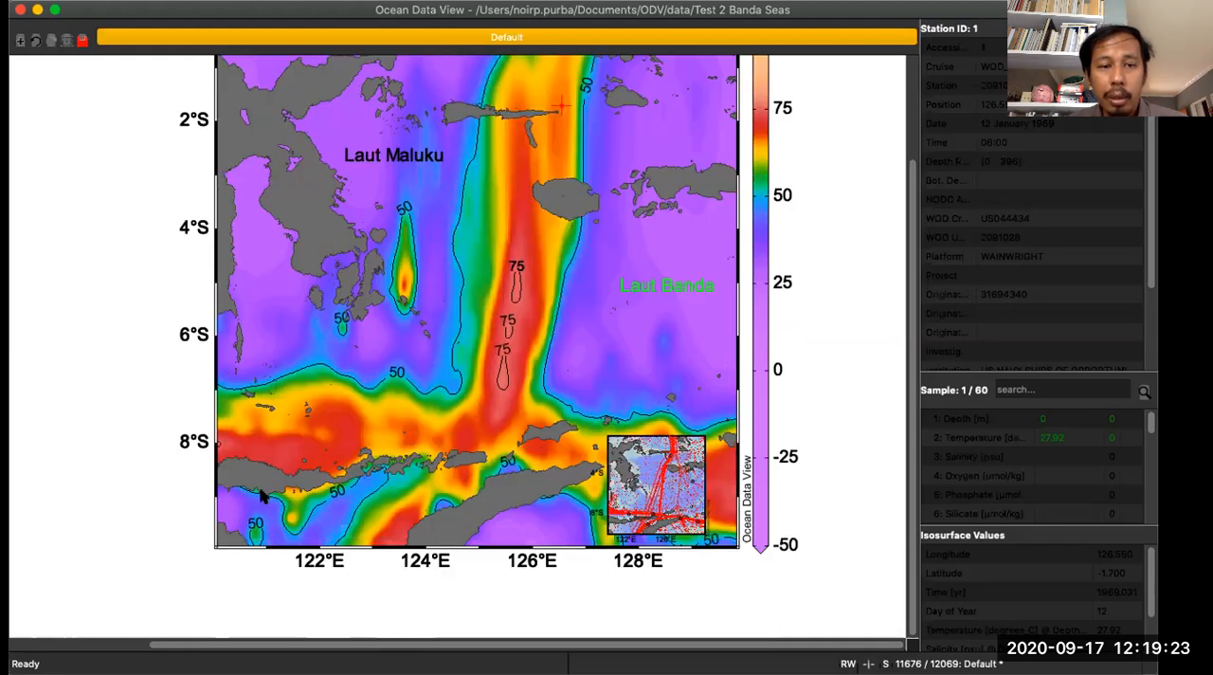
pyautogui.scroll(3, 521, 256)
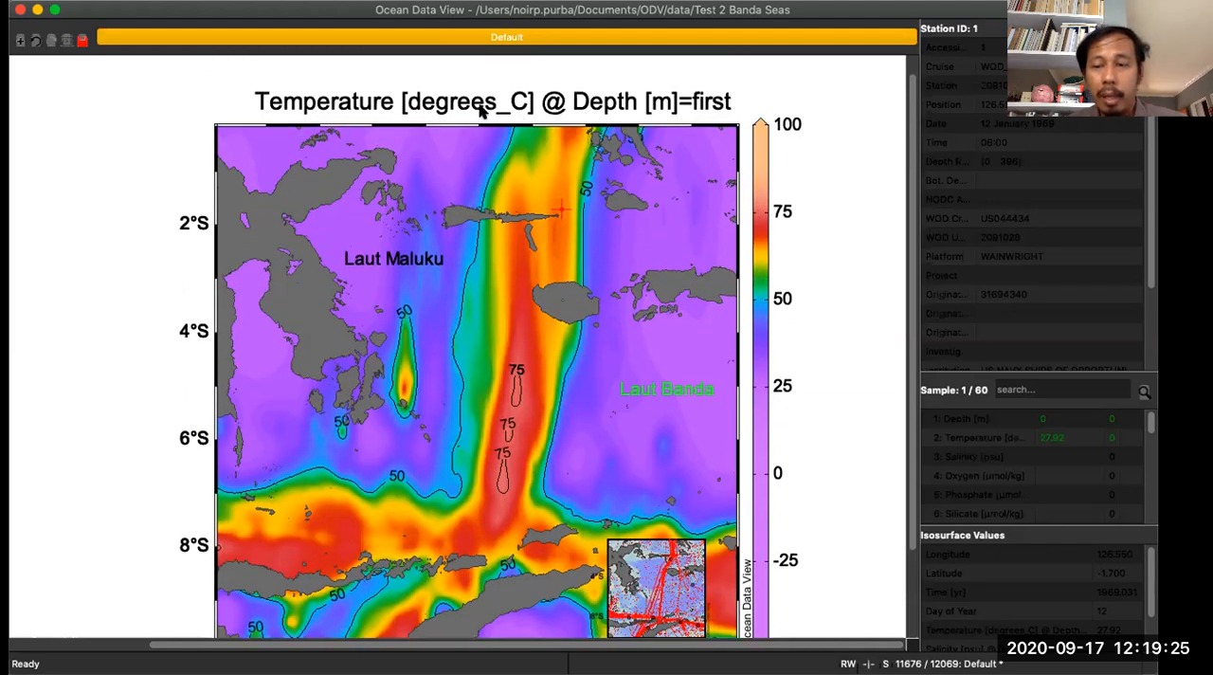
# - Change the map's Z variable to Salinity [psu] @ Depth [m]=first and look over the salinity distribution
pyautogui.rightClick(416, 186)
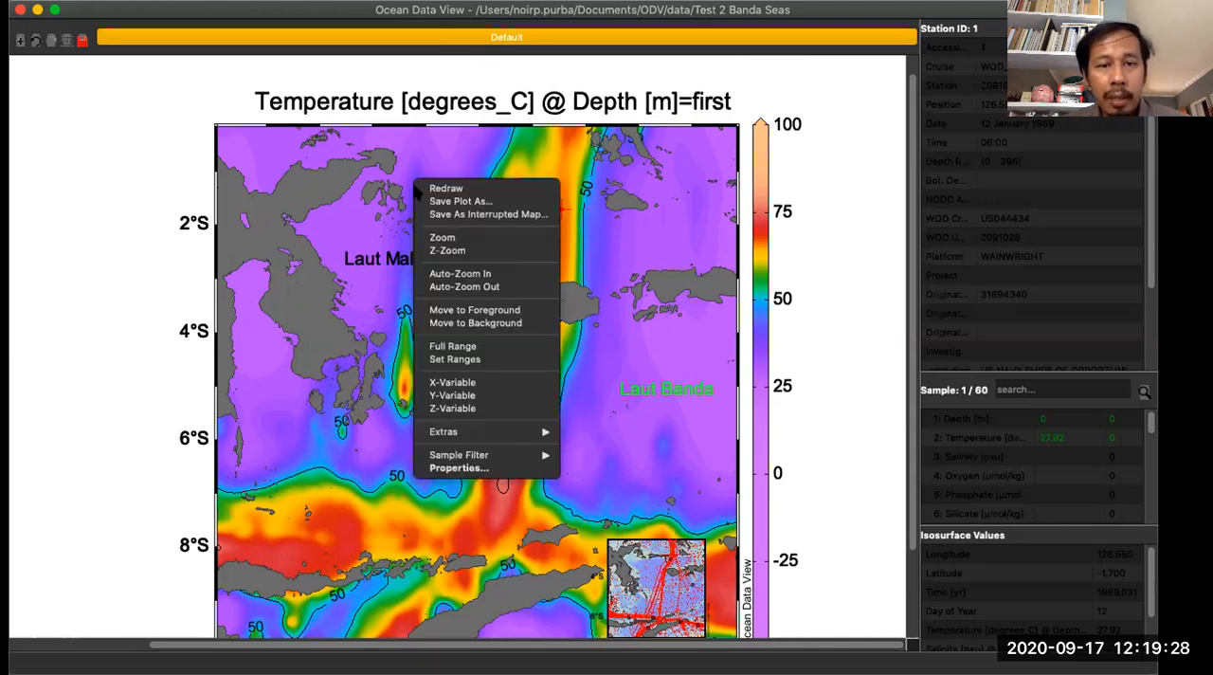
pyautogui.click(485, 407)
pyautogui.click(445, 245)
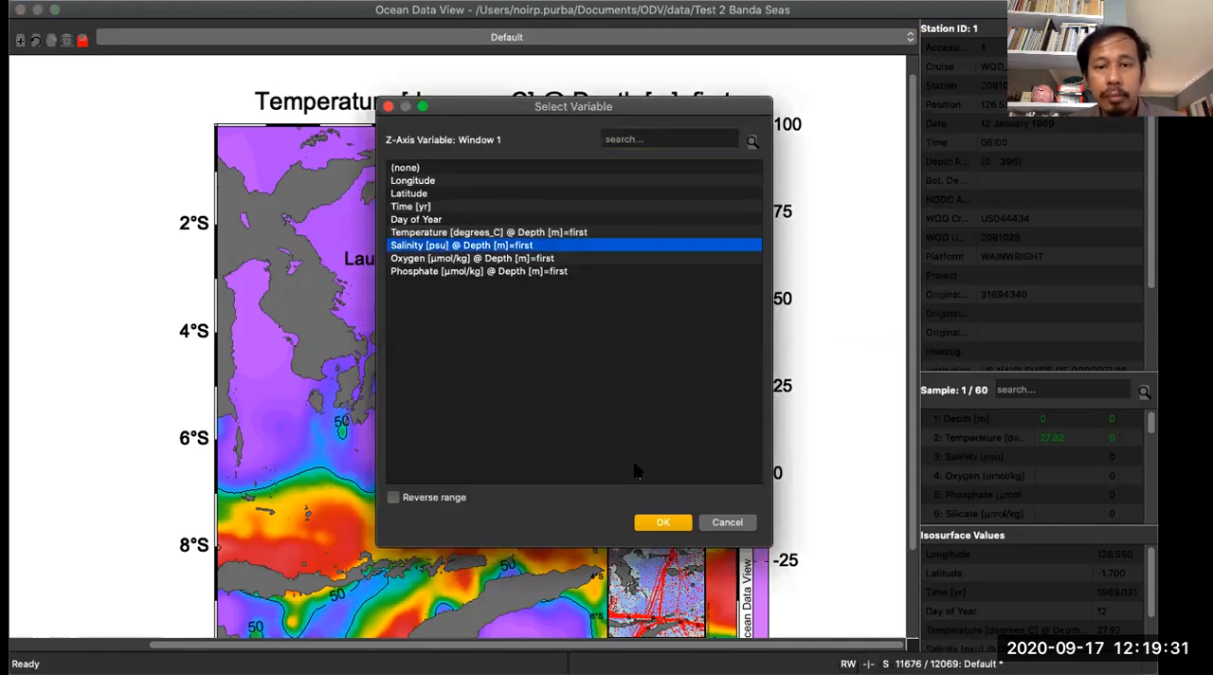
pyautogui.click(661, 523)
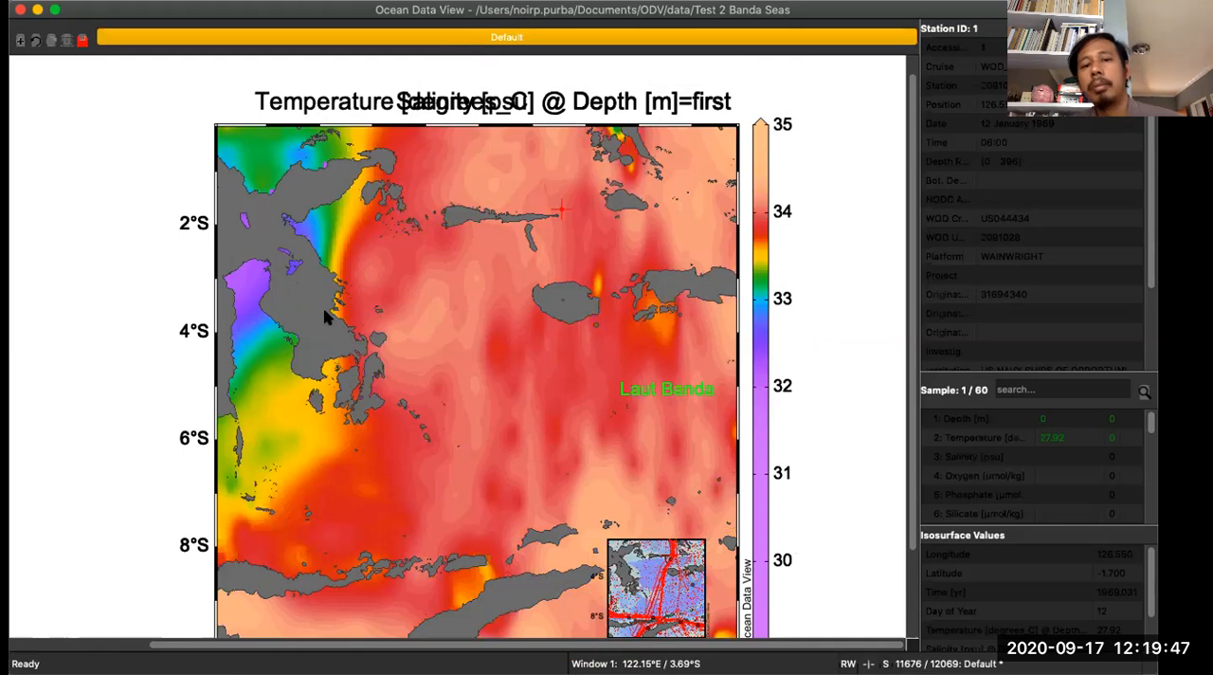
pyautogui.scroll(-2, 325, 316)
pyautogui.scroll(1, 324, 316)
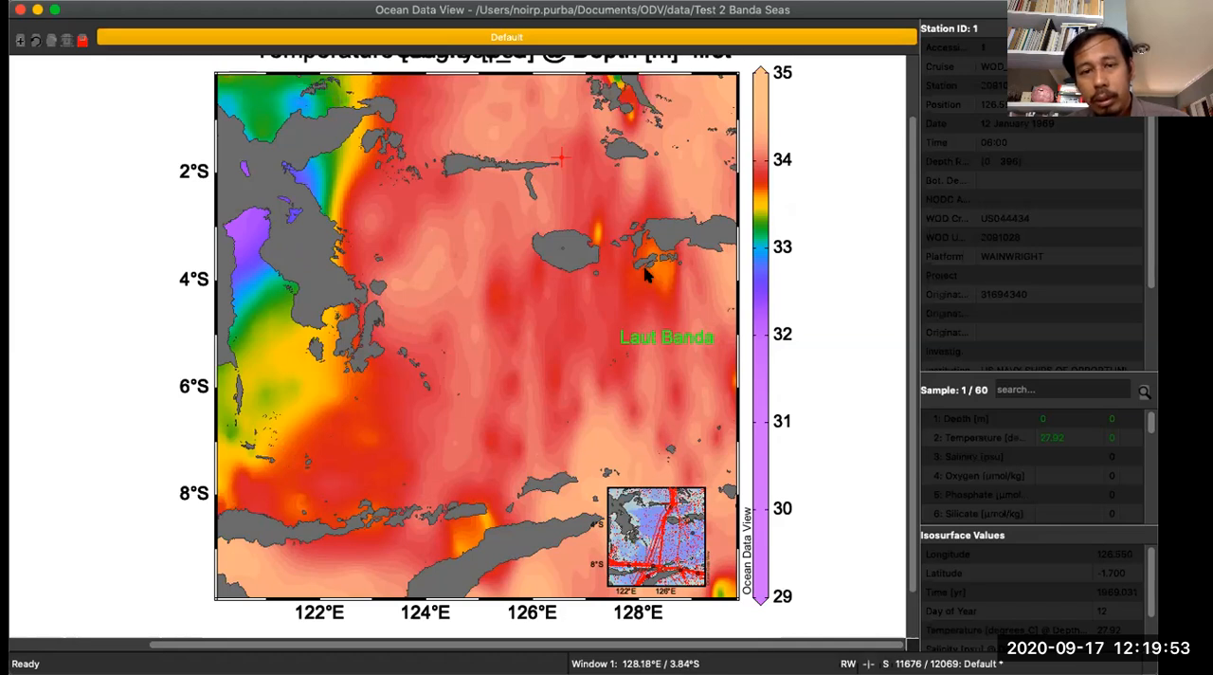
# - Switch the map's Z variable back to Temperature [degrees_C] @ Depth [m]=first
pyautogui.rightClick(464, 154)
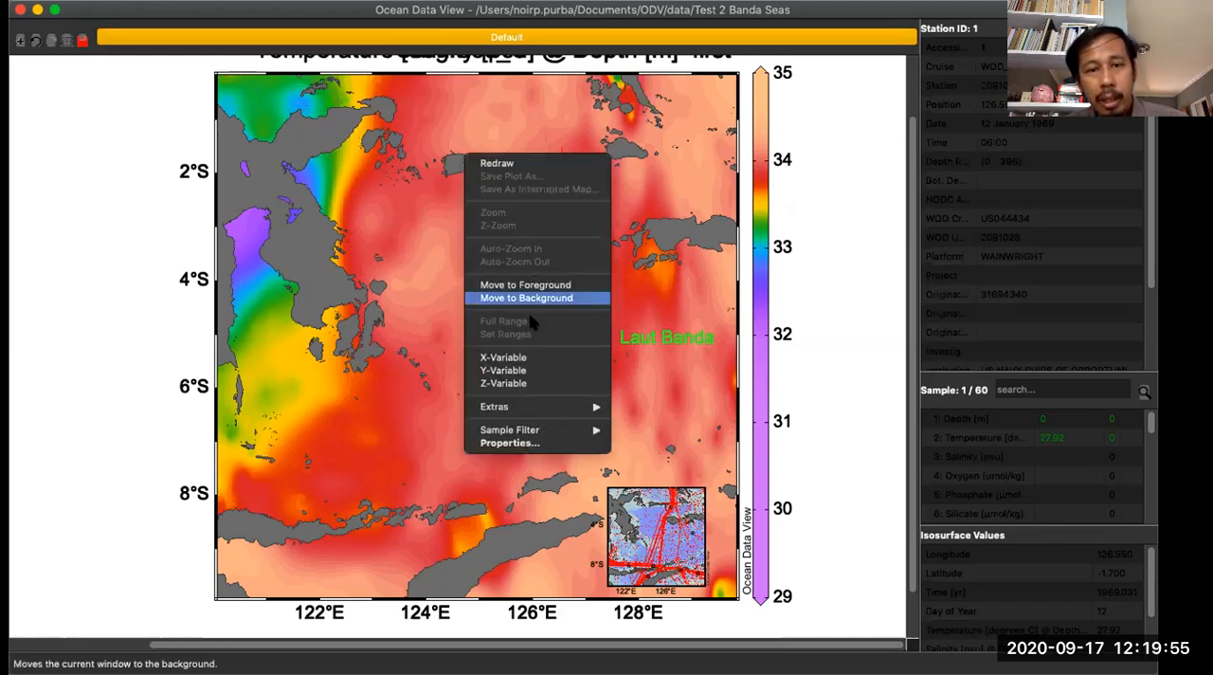
pyautogui.click(528, 382)
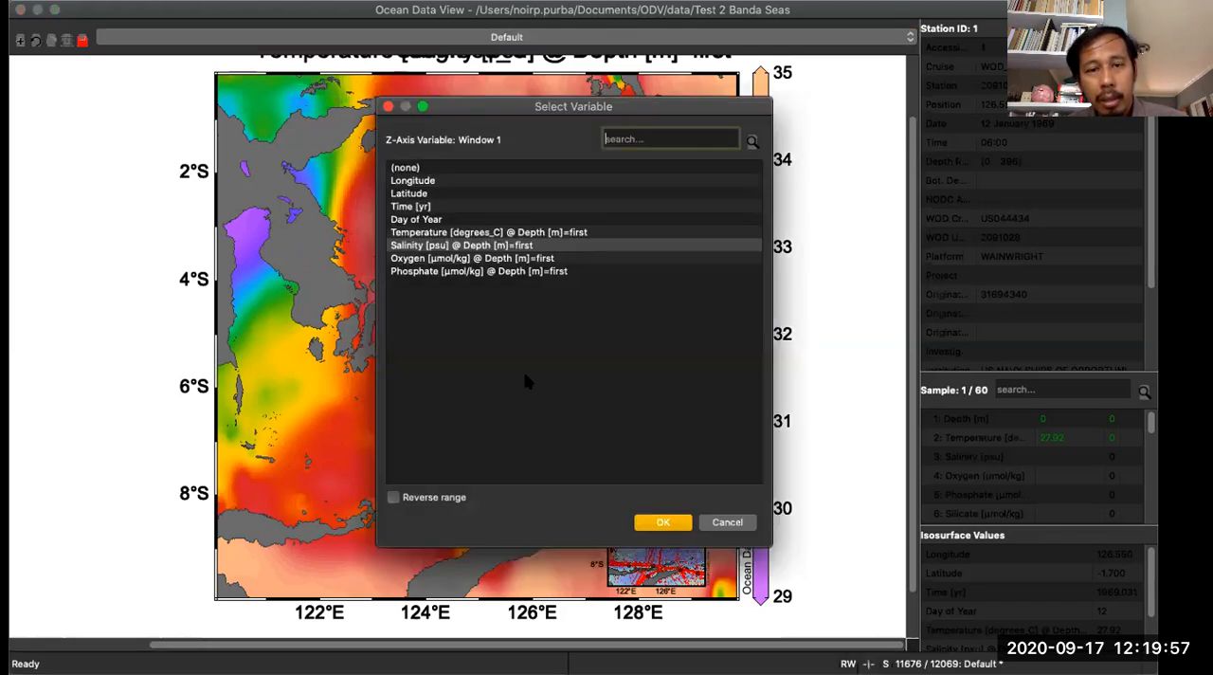
pyautogui.click(430, 231)
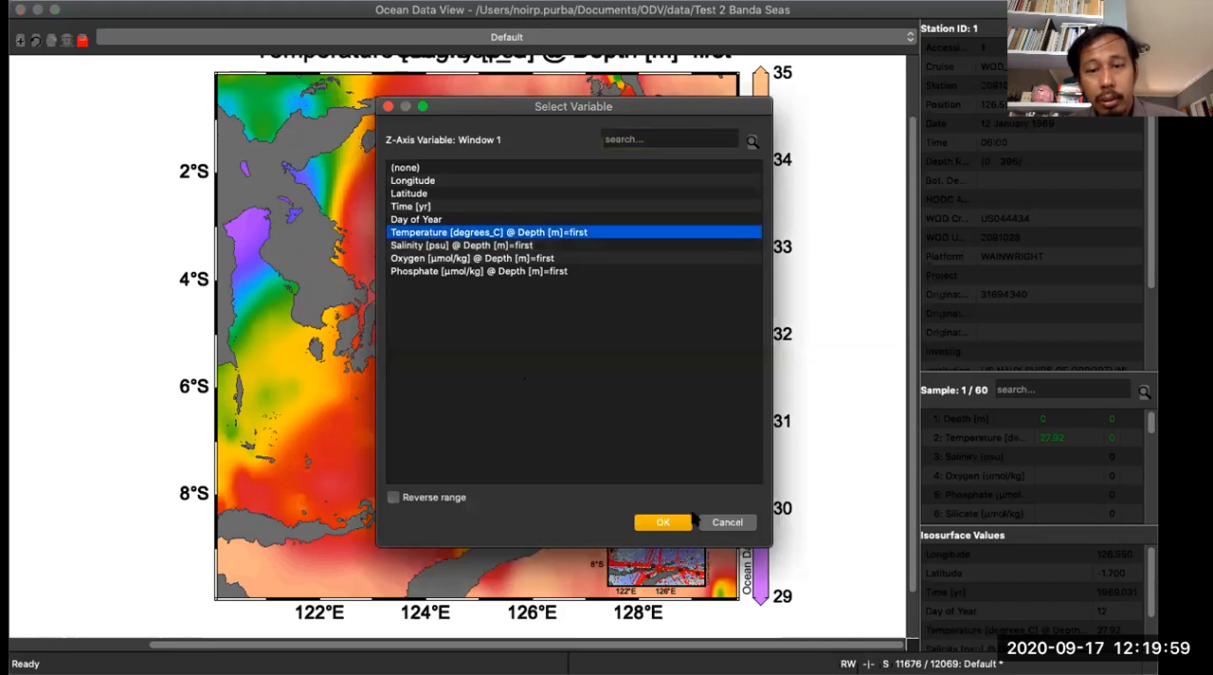
pyautogui.click(663, 523)
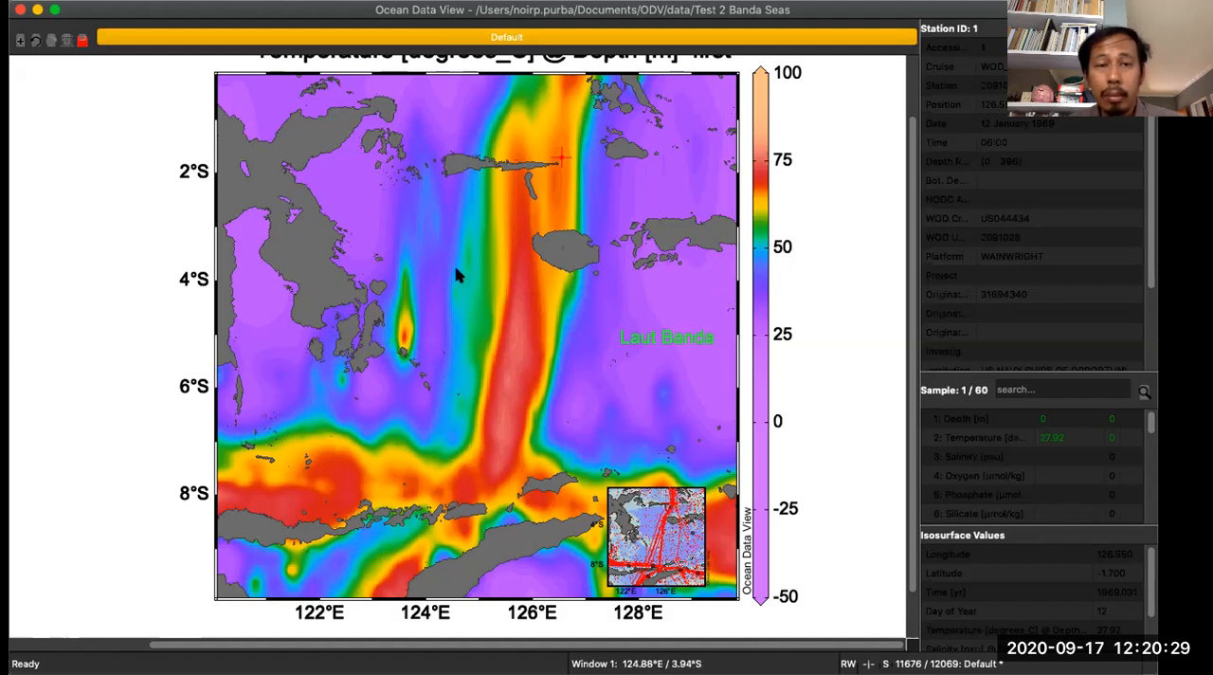
pyautogui.rightClick(428, 175)
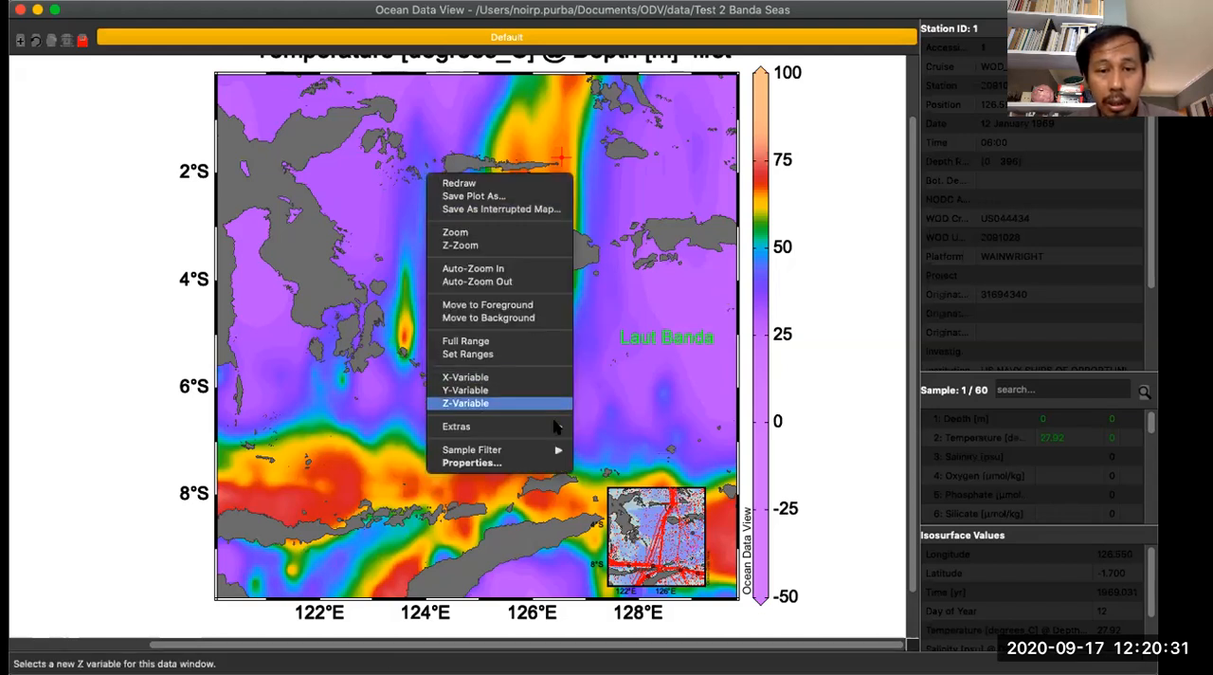
pyautogui.moveTo(553, 450)
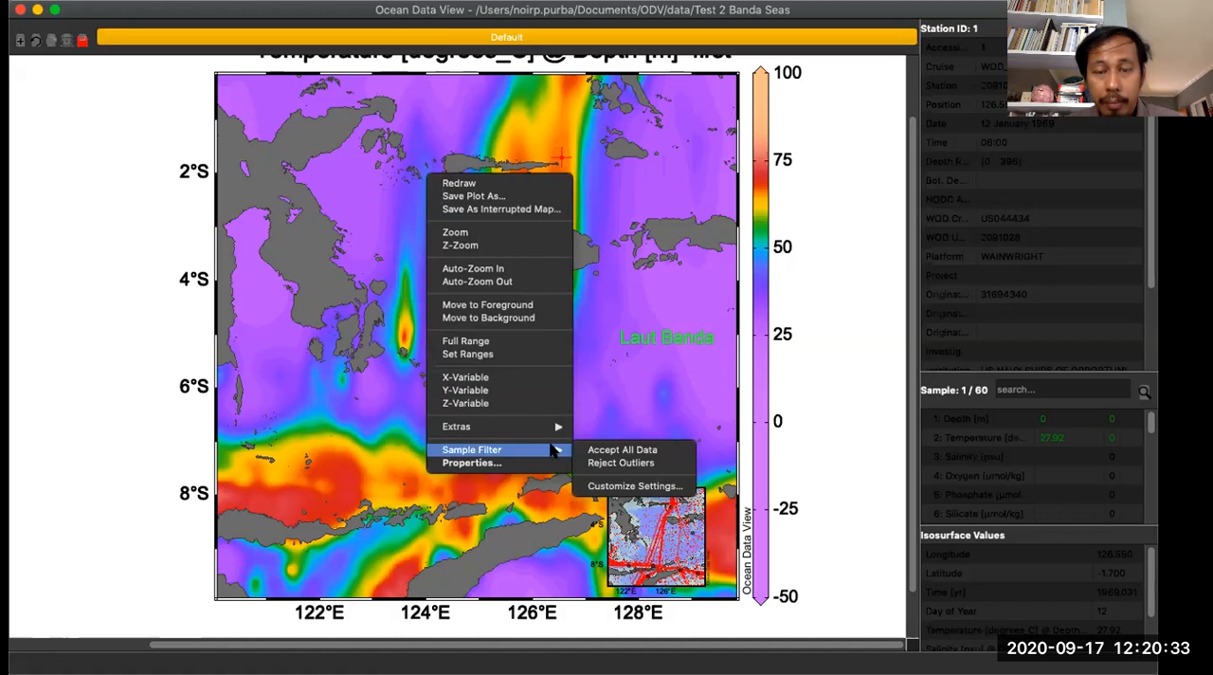
pyautogui.click(656, 411)
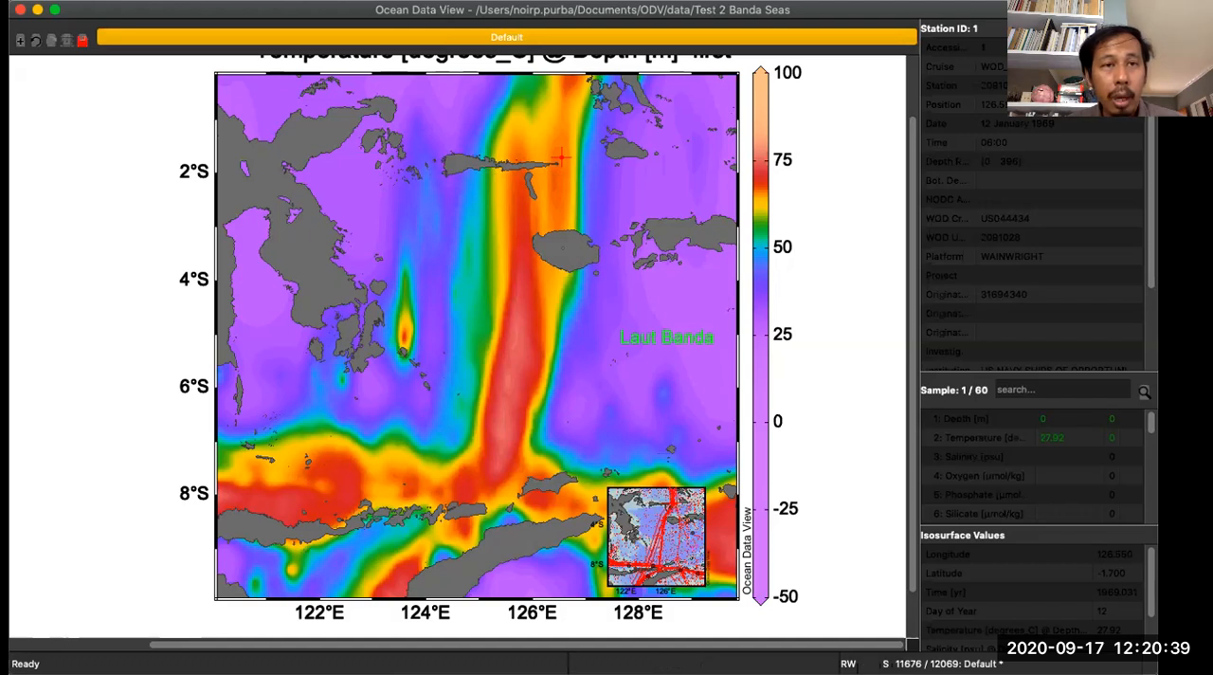
pyautogui.click(290, 1)
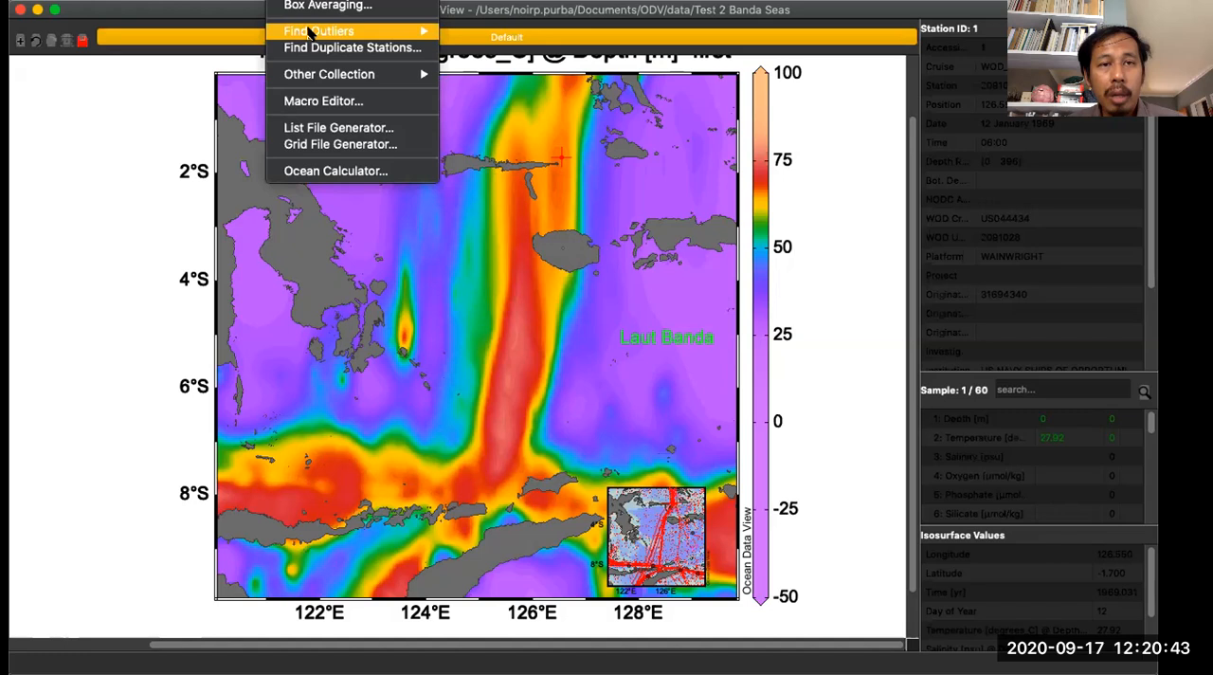
pyautogui.moveTo(310, 33)
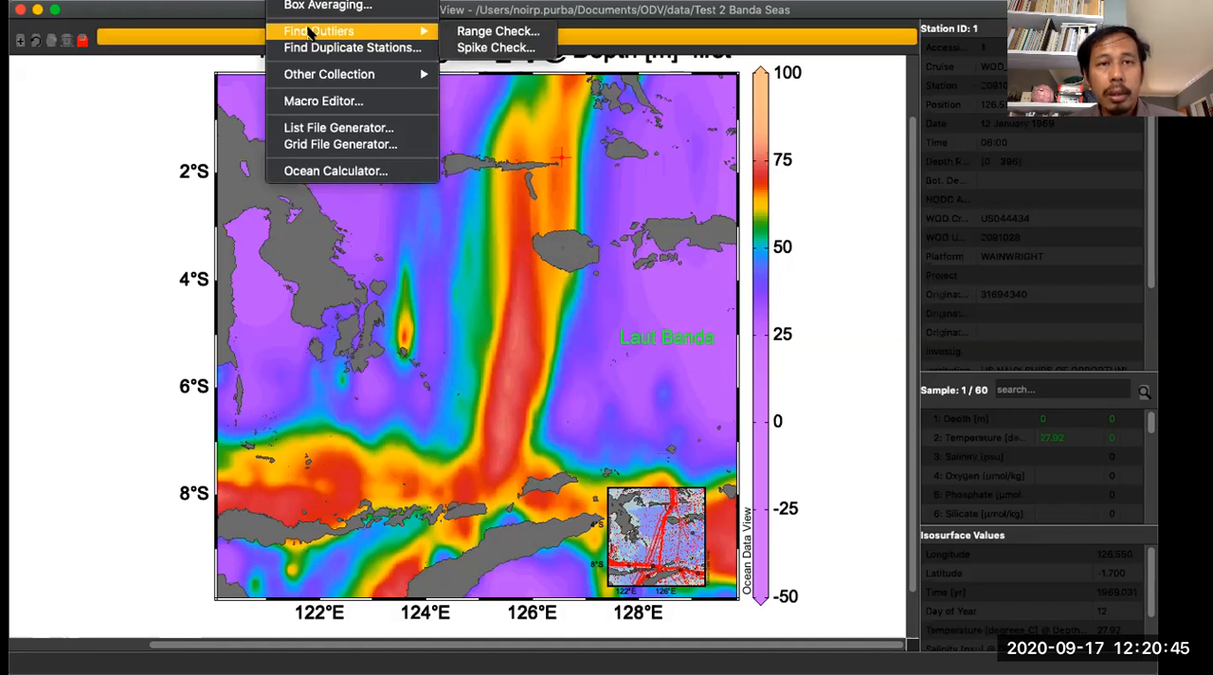
pyautogui.click(279, 213)
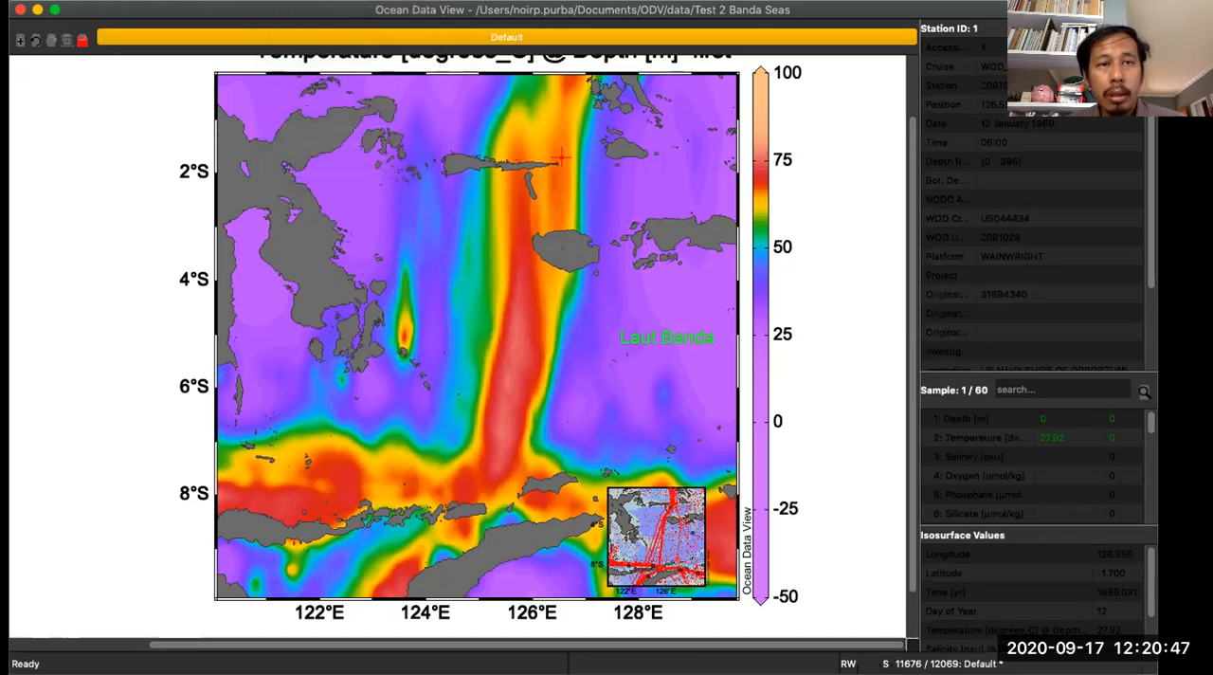
# - Start an outlier range check that scans Temperature [degrees_C] and finds values outside the range
pyautogui.click(285, 0)
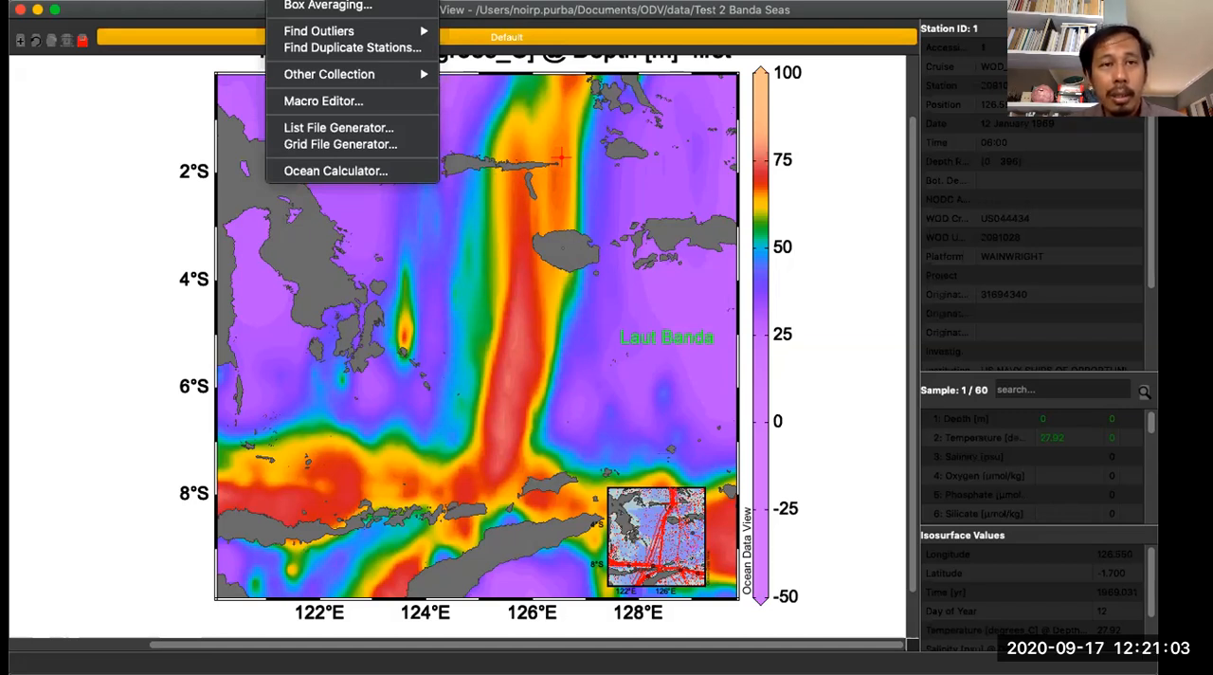
pyautogui.moveTo(330, 35)
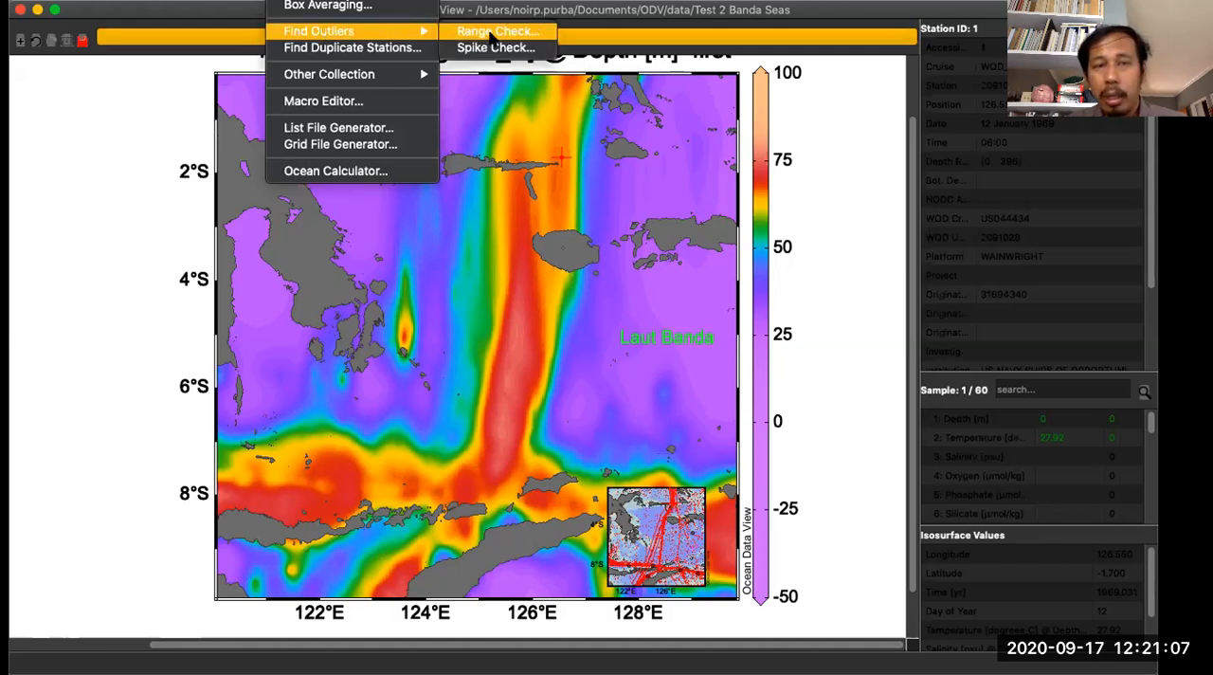
pyautogui.click(490, 36)
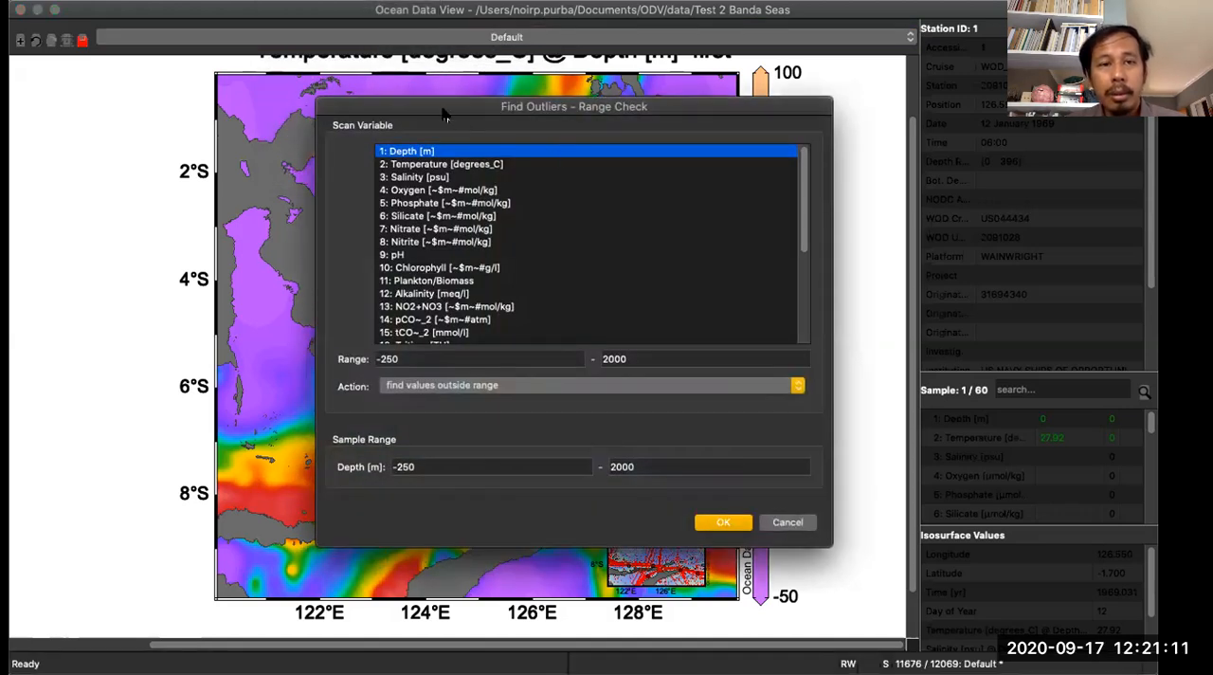
pyautogui.moveTo(444, 114); pyautogui.dragTo(429, 106)
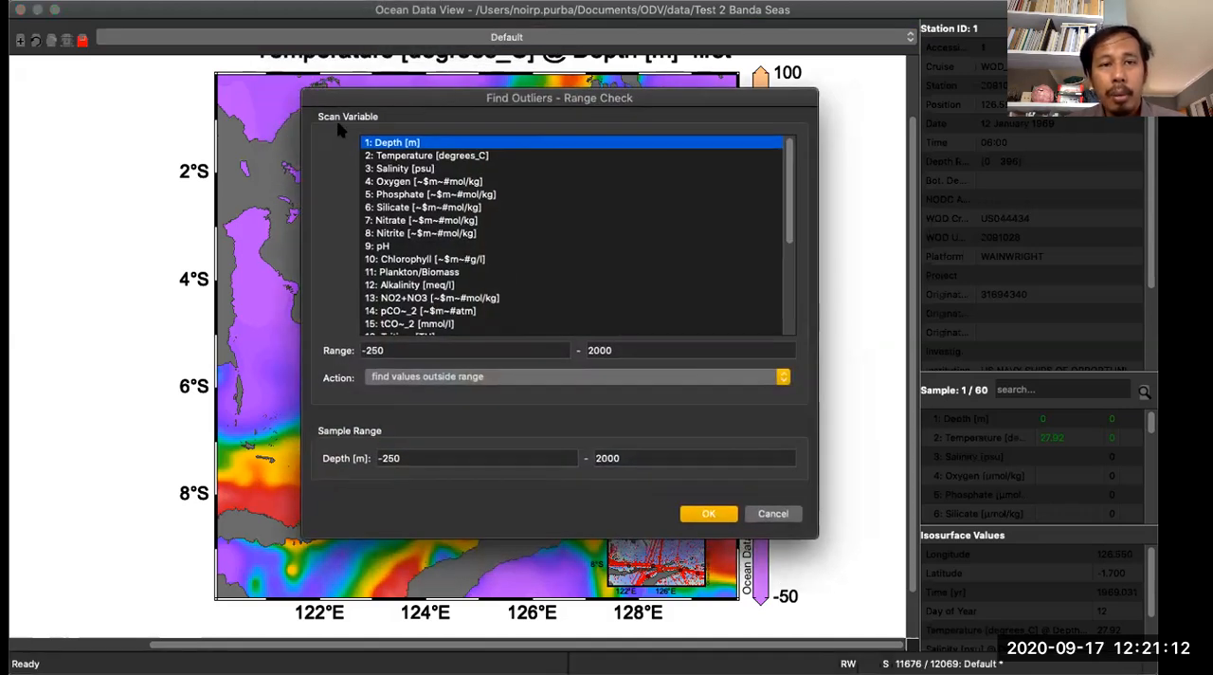
pyautogui.click(404, 156)
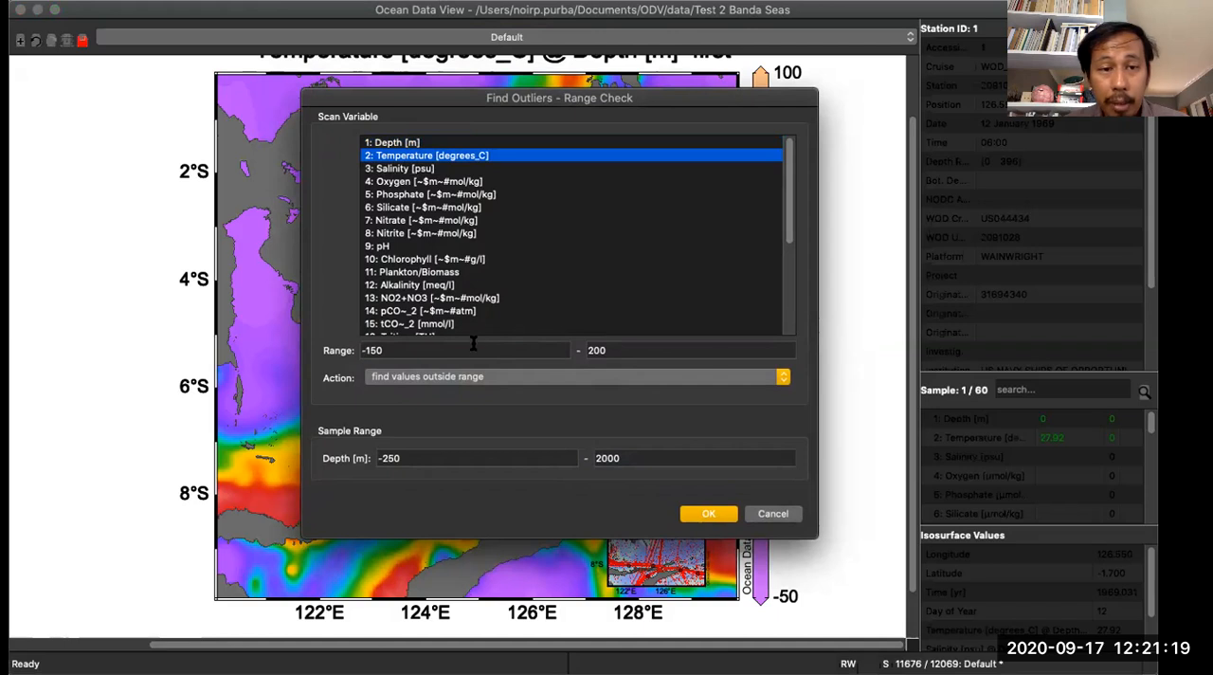
pyautogui.click(419, 381)
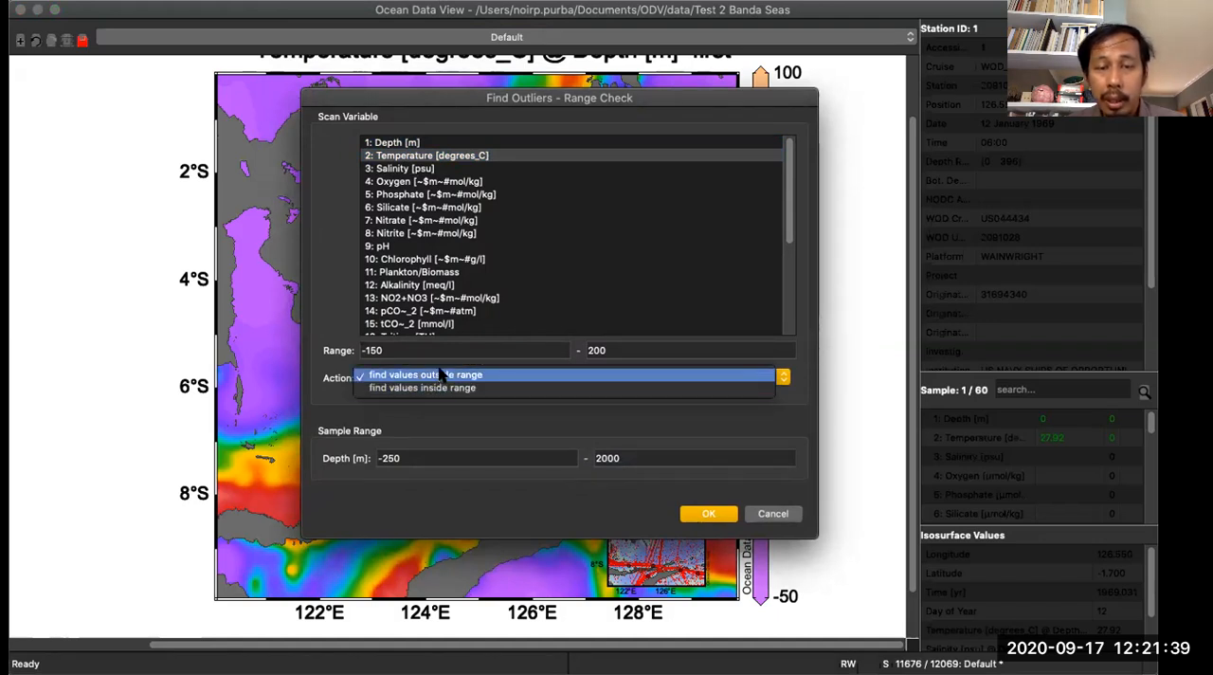
pyautogui.click(441, 374)
# - Set the range check's accepted temperature range to 0–40 and its depth sample range to 0–6000 m
pyautogui.moveTo(398, 350); pyautogui.dragTo(358, 349)
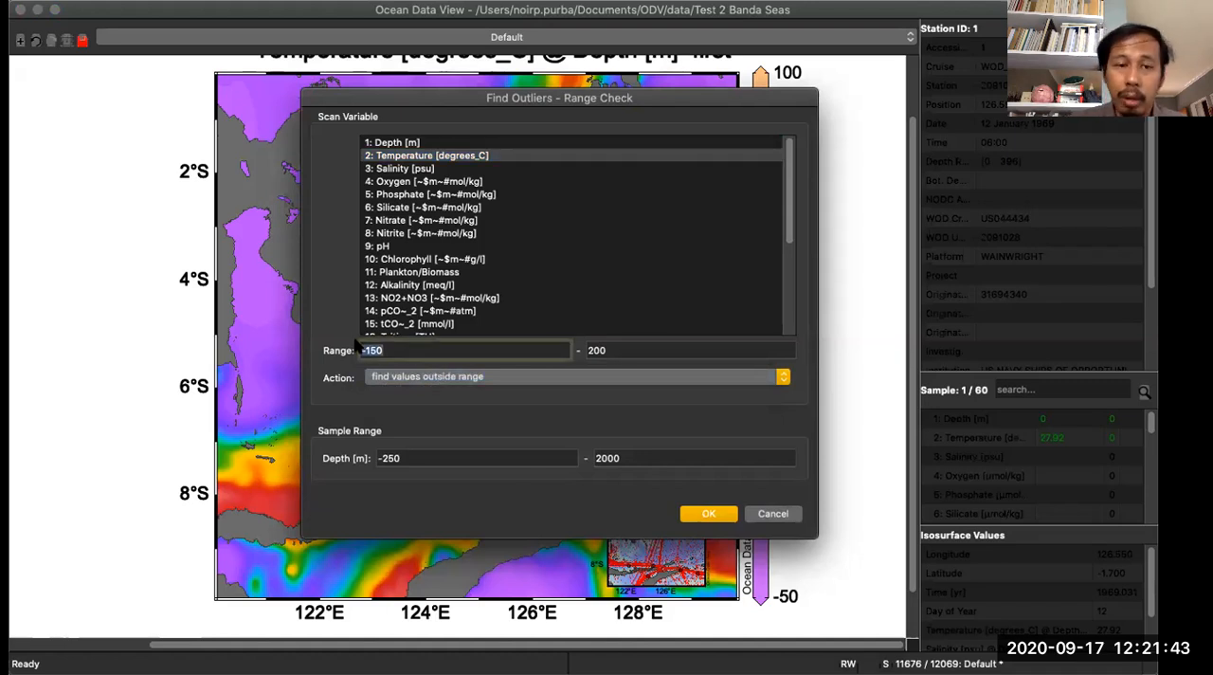
pyautogui.press('BackSpace')
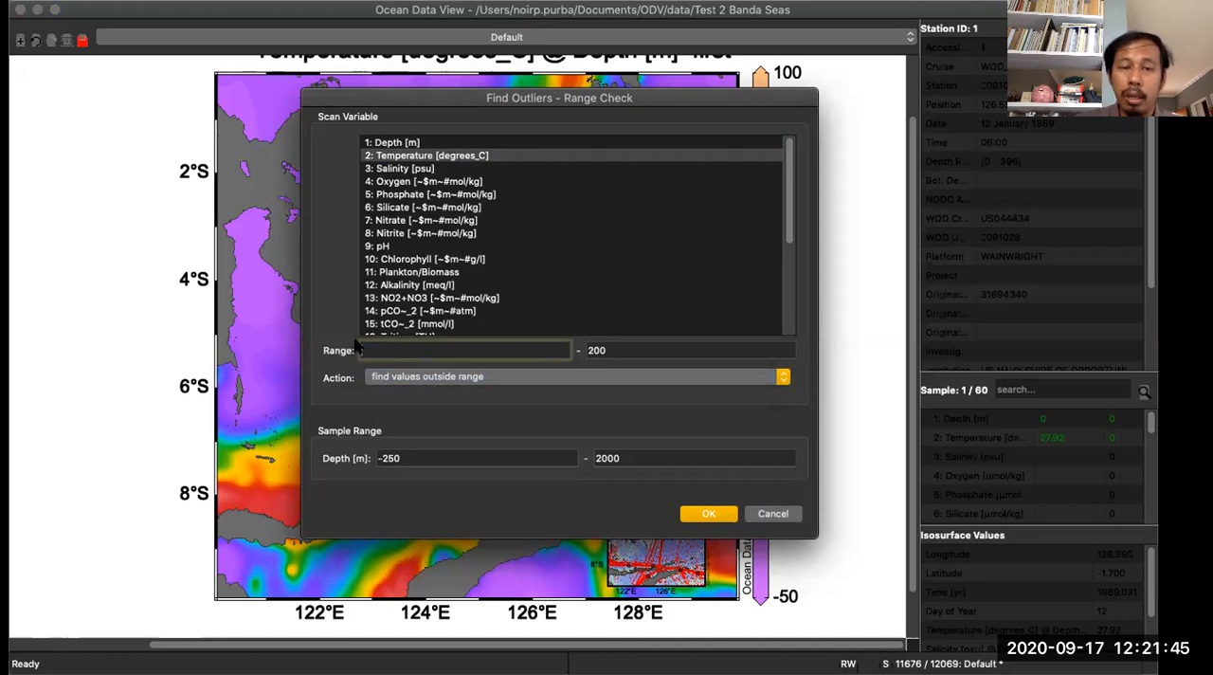
pyautogui.write('0')
pyautogui.press('Tab')
pyautogui.write('4')
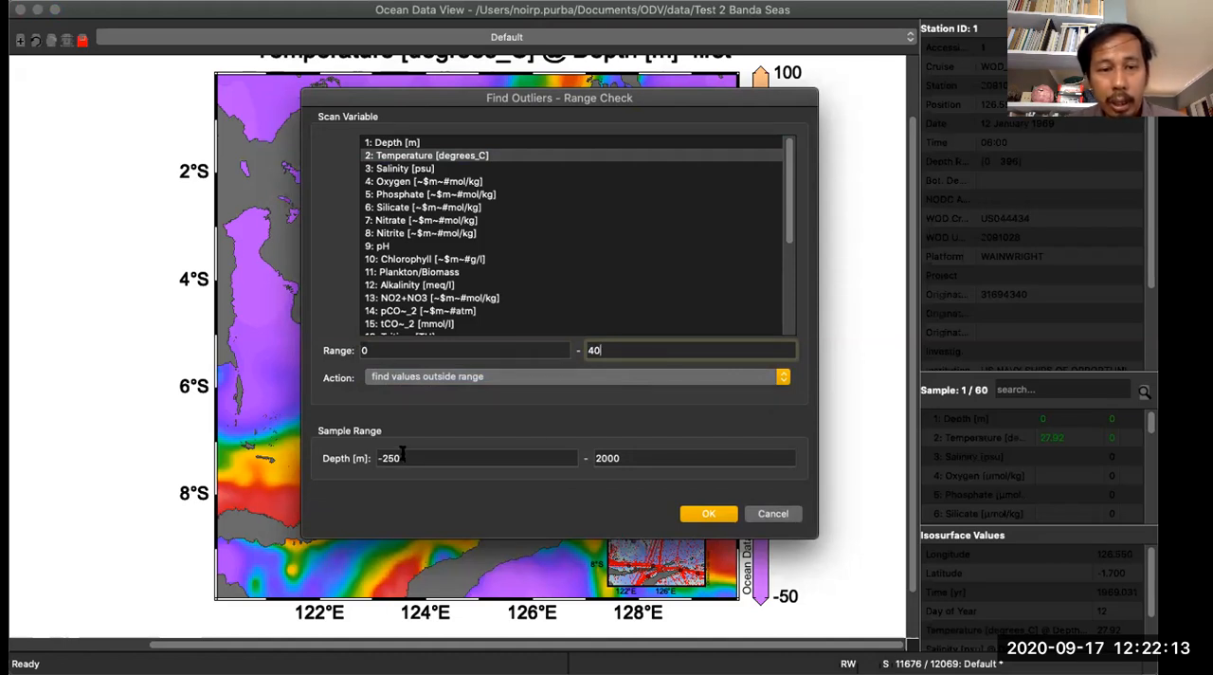
pyautogui.press('Tab')
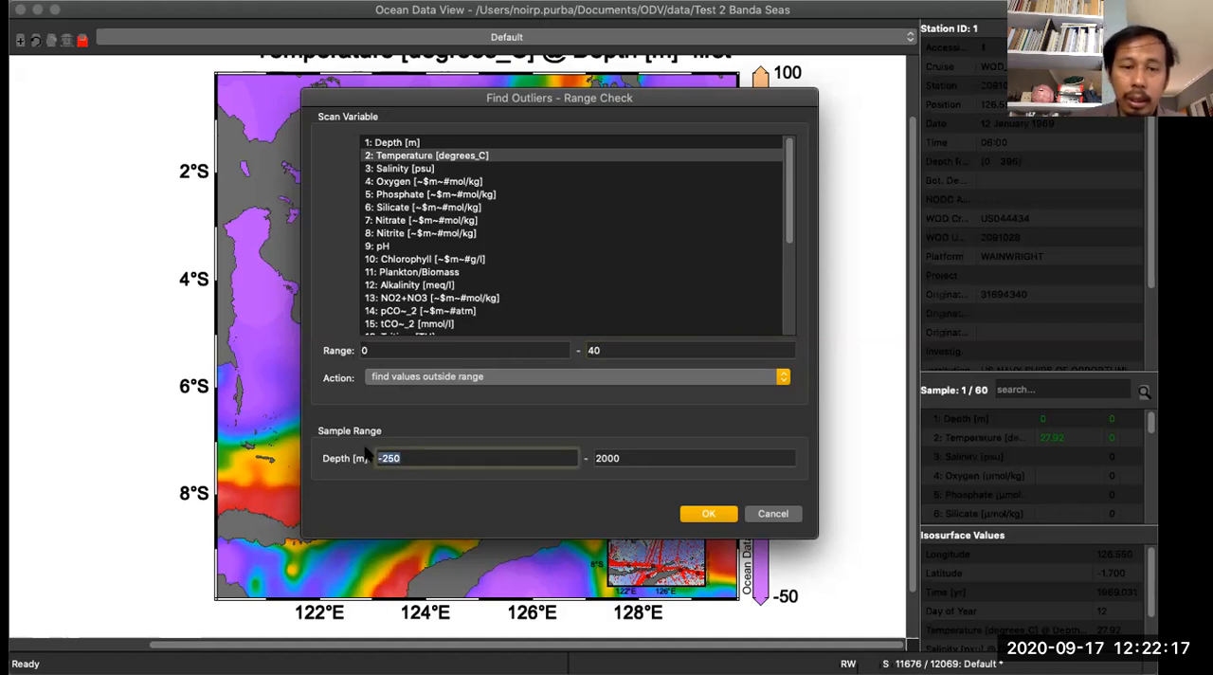
pyautogui.write('0')
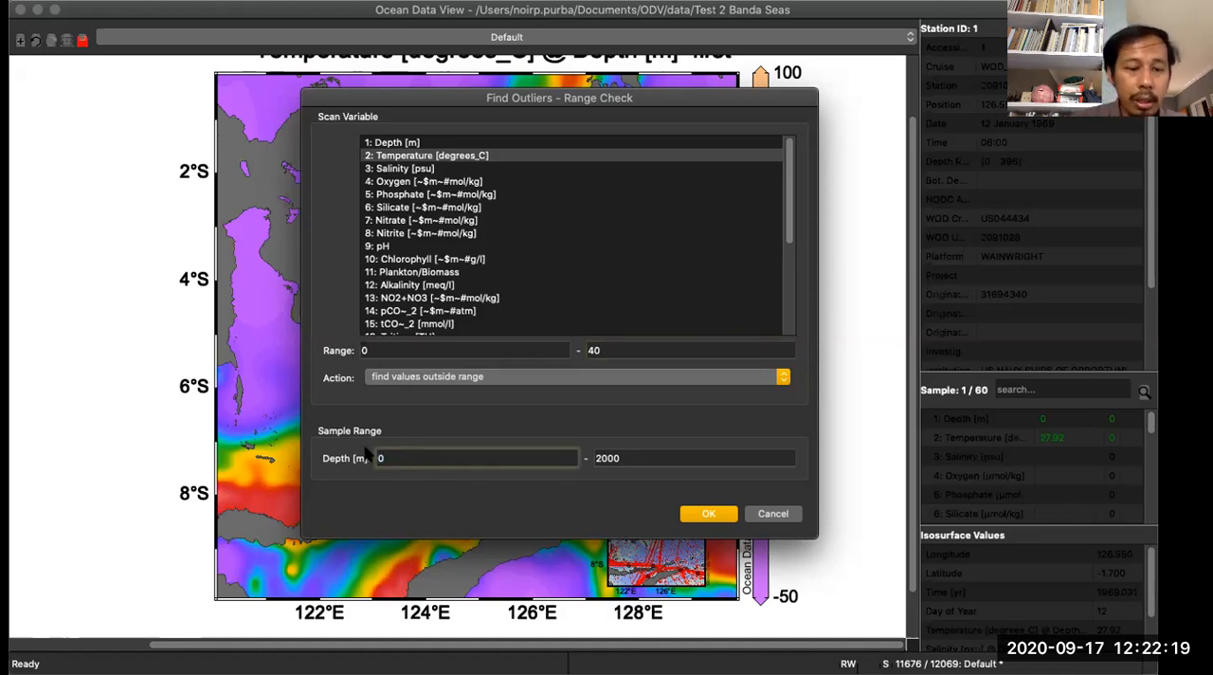
pyautogui.press('Tab')
pyautogui.write('6000')
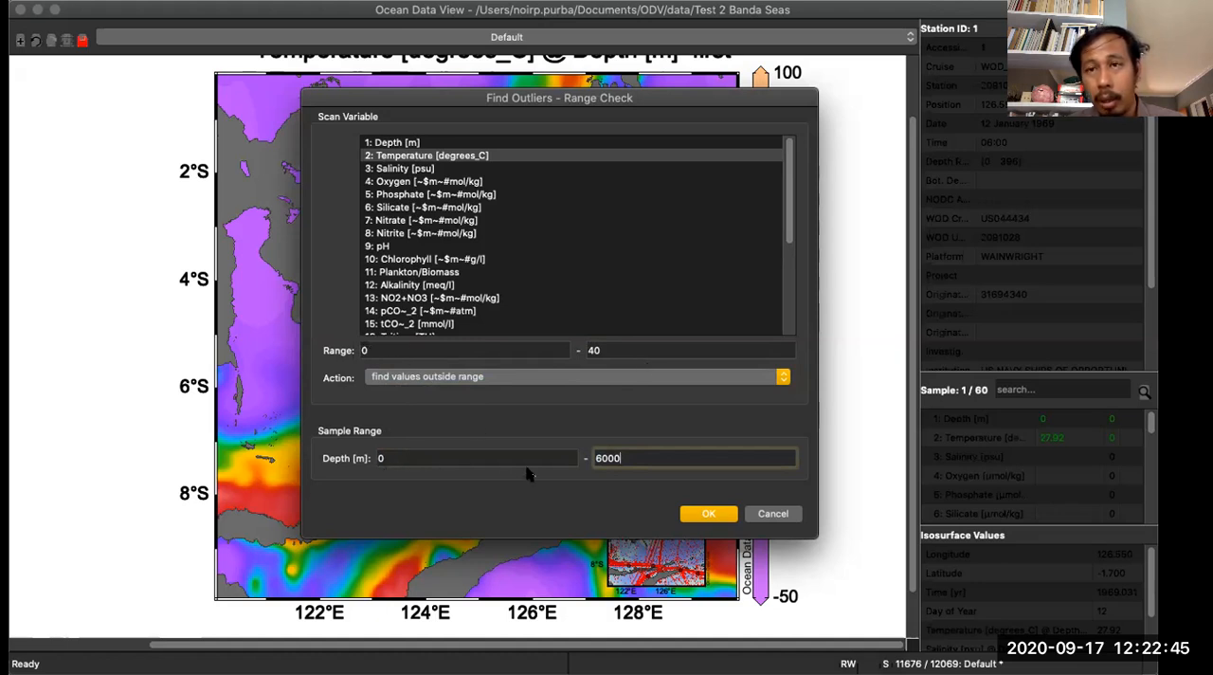
# - Run the range check with outliers.lst as the output file, and choose to view the list and inspect and edit the outliers
pyautogui.click(717, 518)
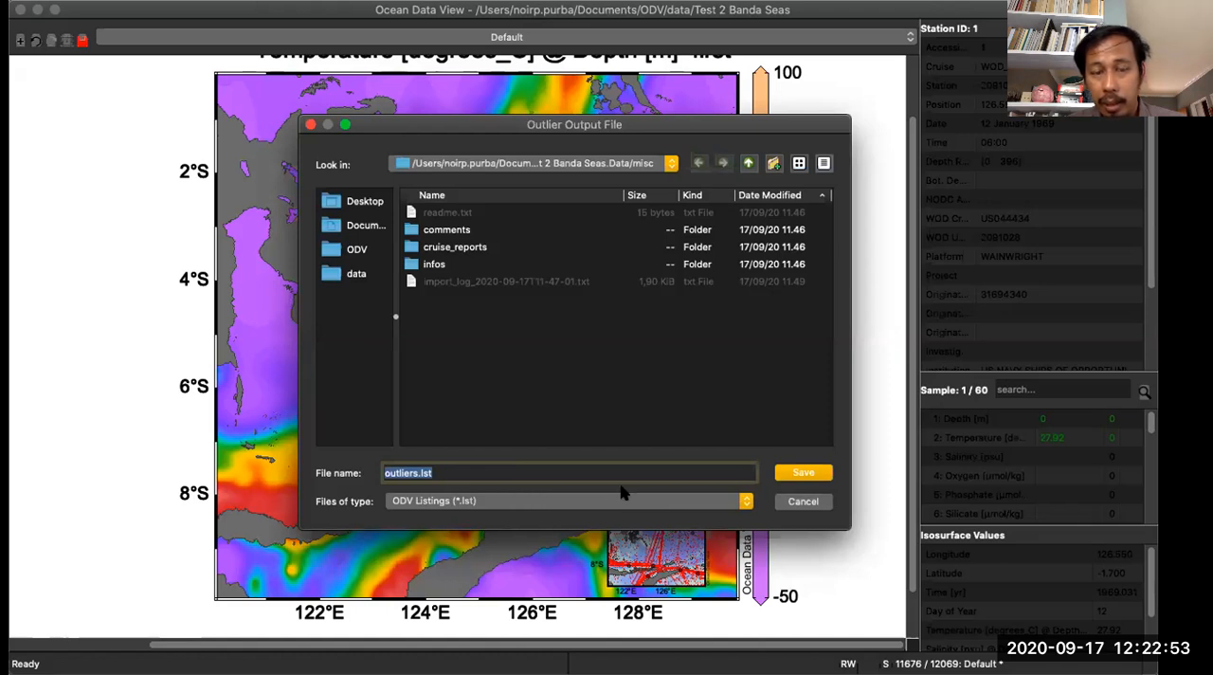
pyautogui.click(801, 471)
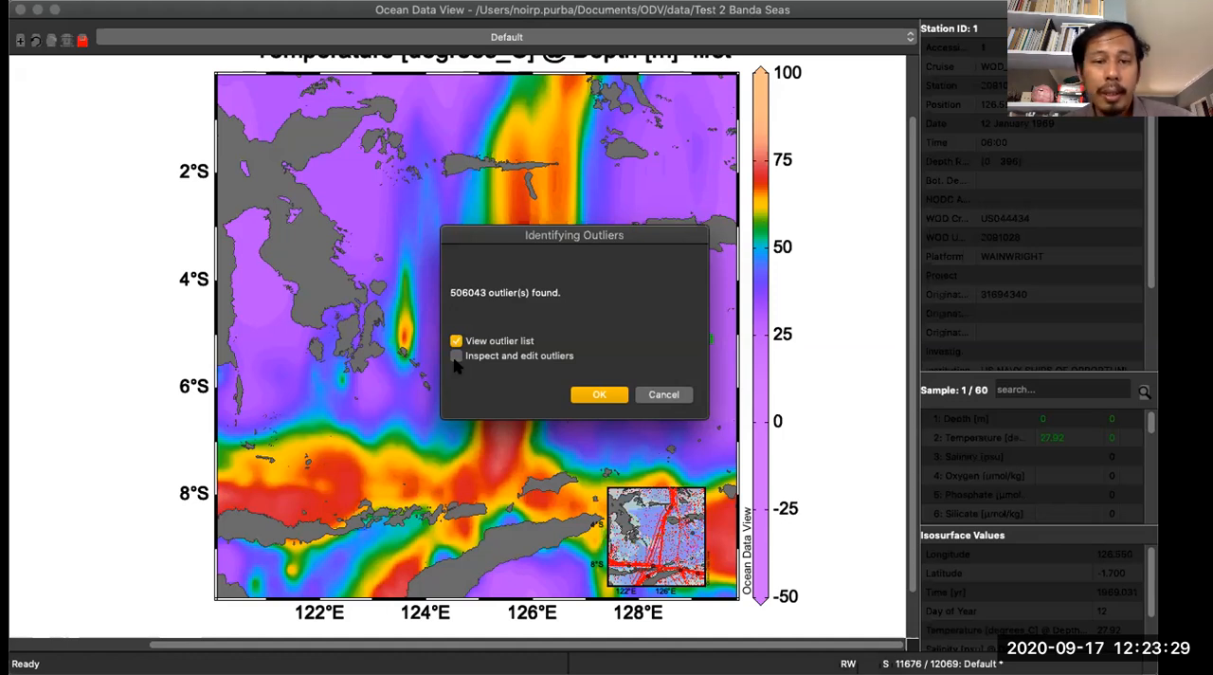
pyautogui.click(456, 357)
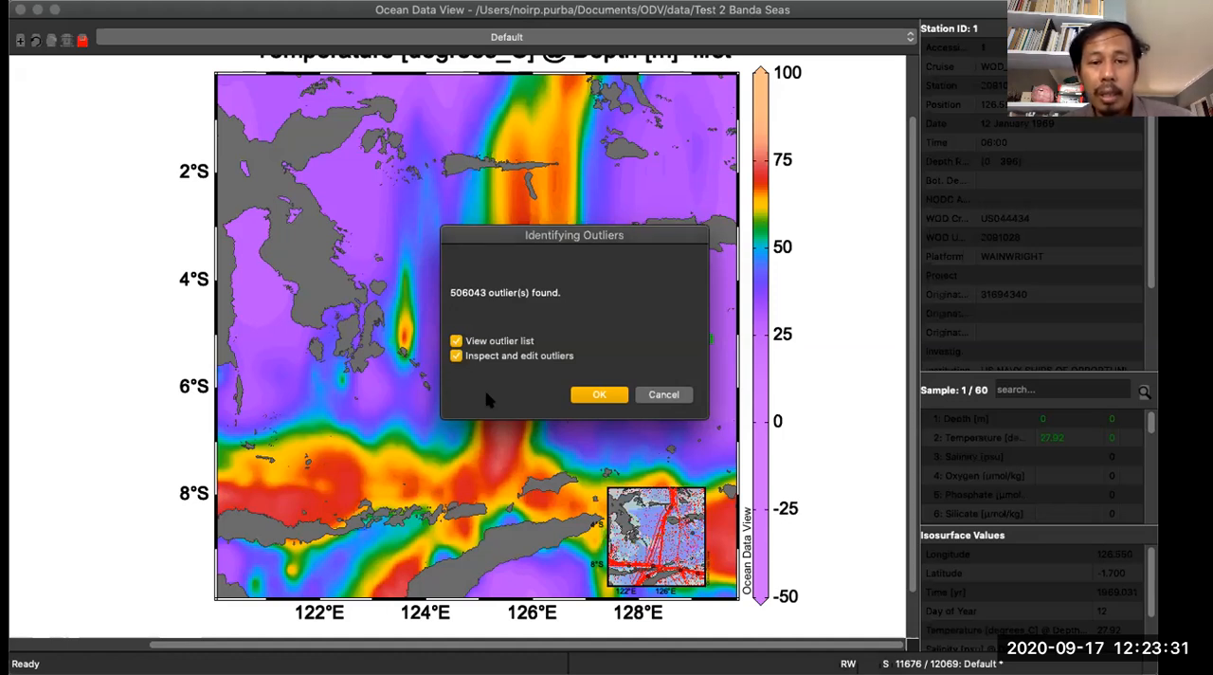
pyautogui.click(599, 396)
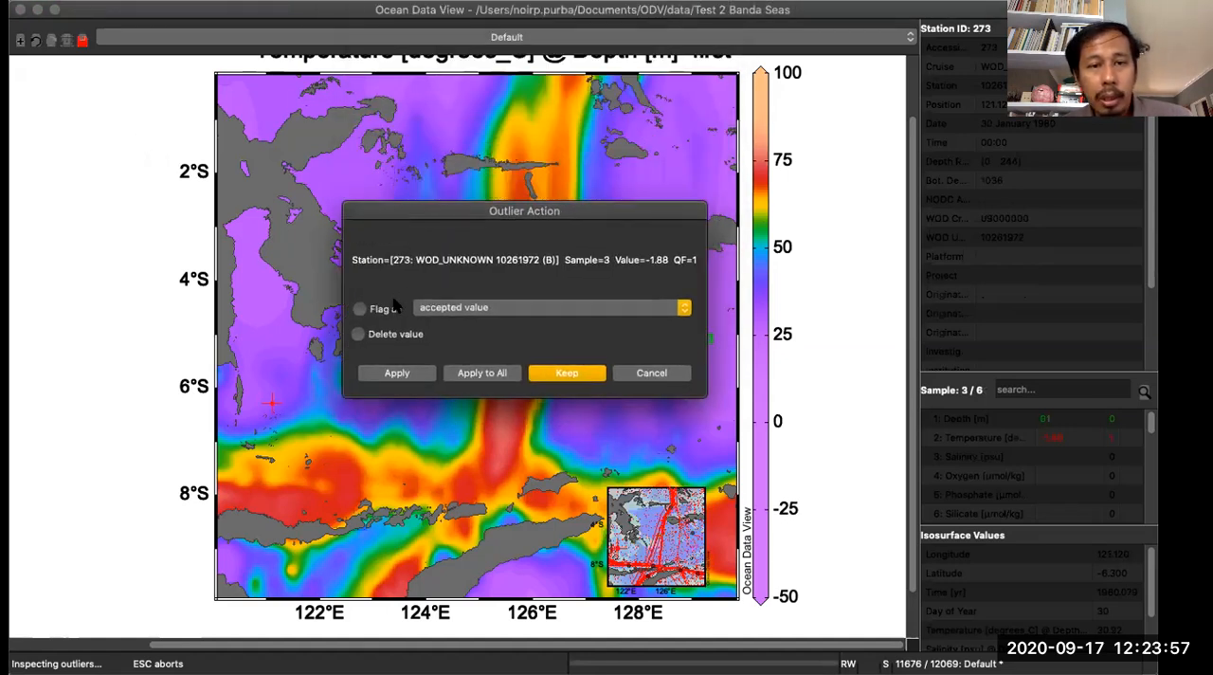
# - Choose to delete the outlier value, apply this to all outliers and agree to modify all remaining data
pyautogui.click(457, 307)
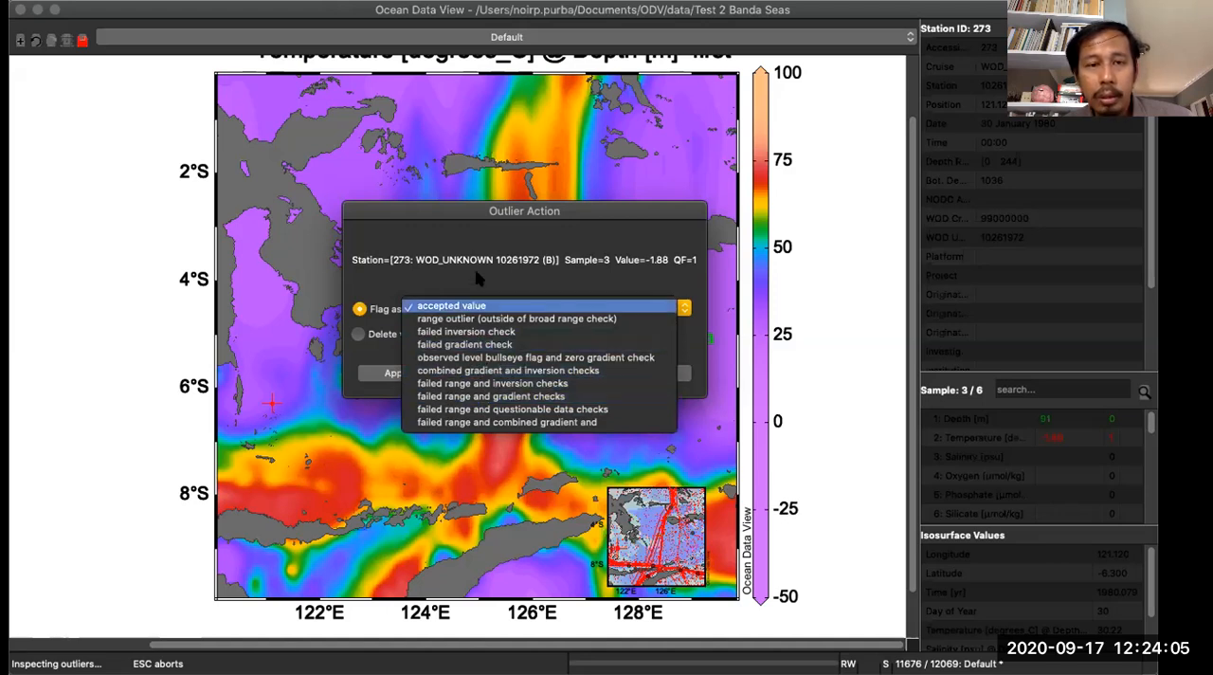
pyautogui.click(468, 226)
pyautogui.click(392, 340)
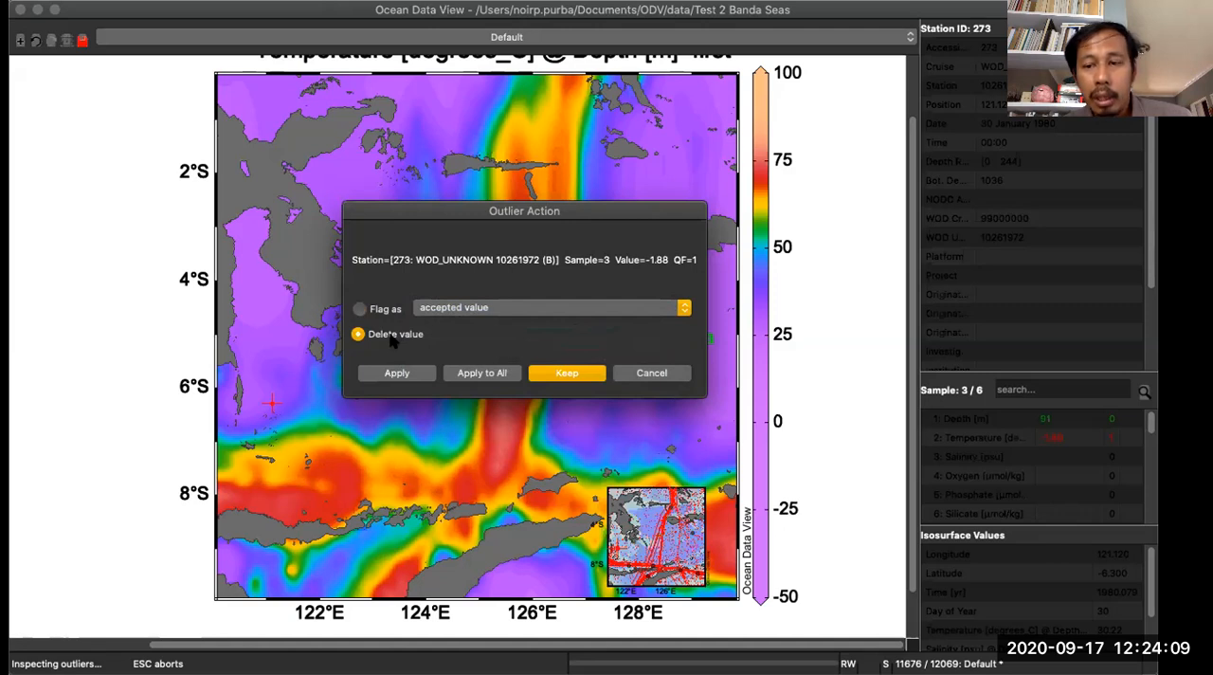
pyautogui.click(462, 372)
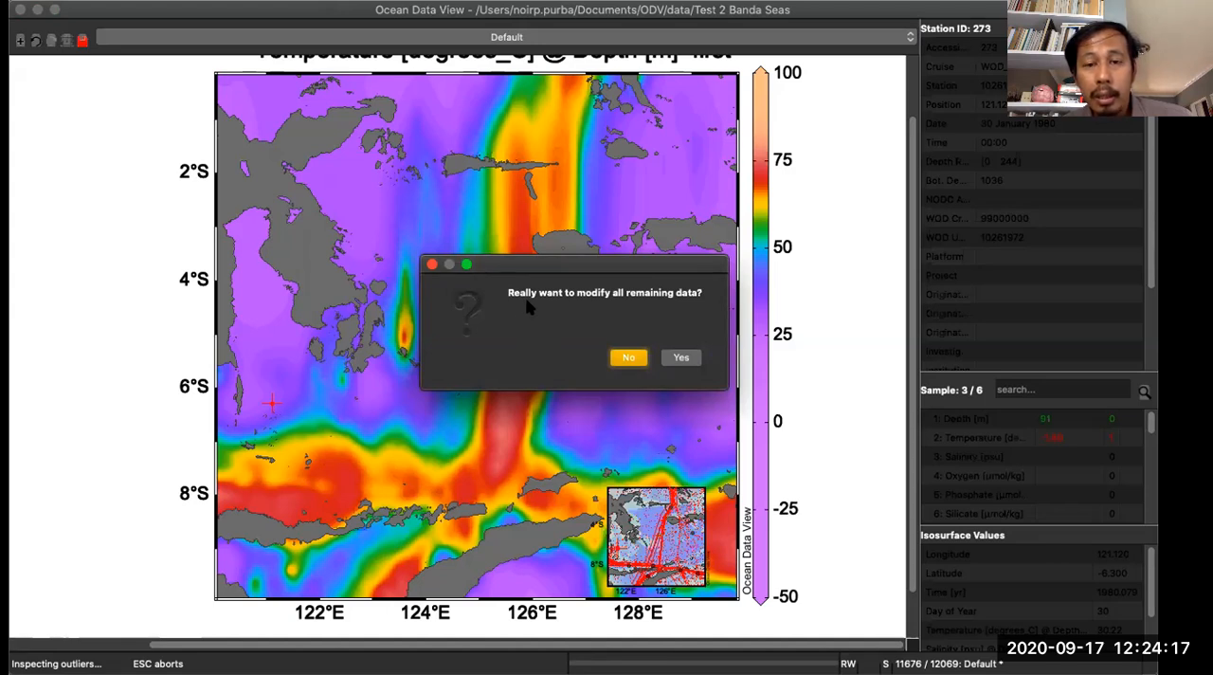
pyautogui.click(681, 358)
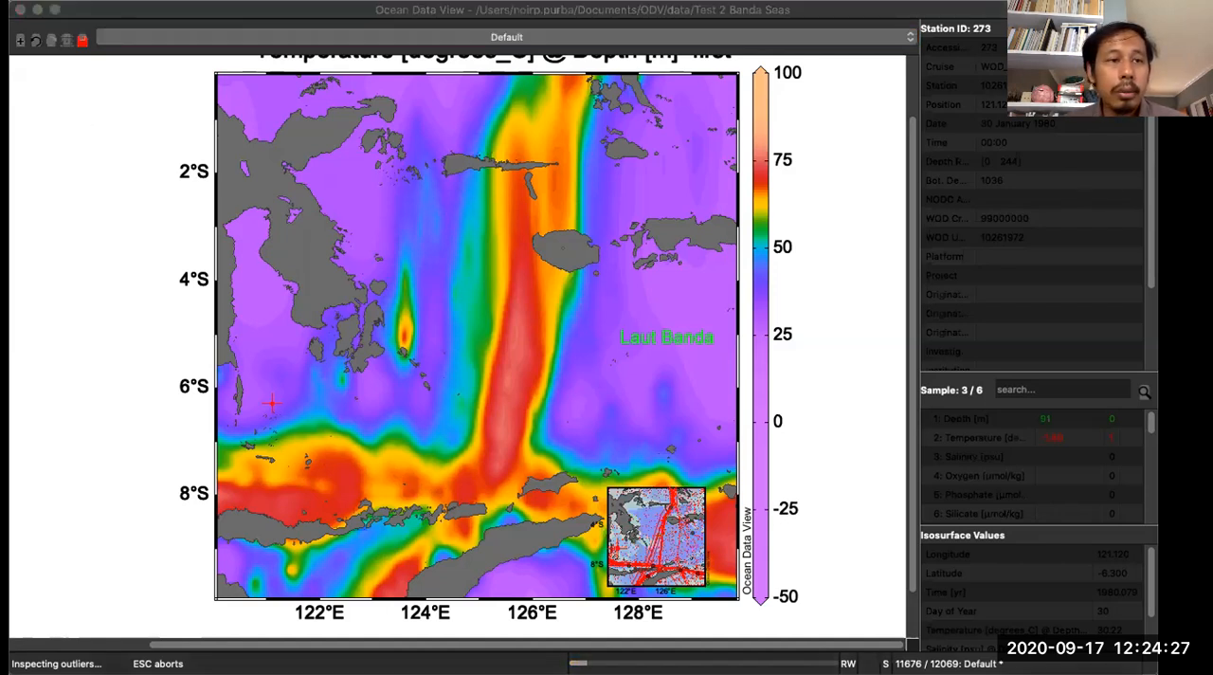
pyautogui.click(306, 14)
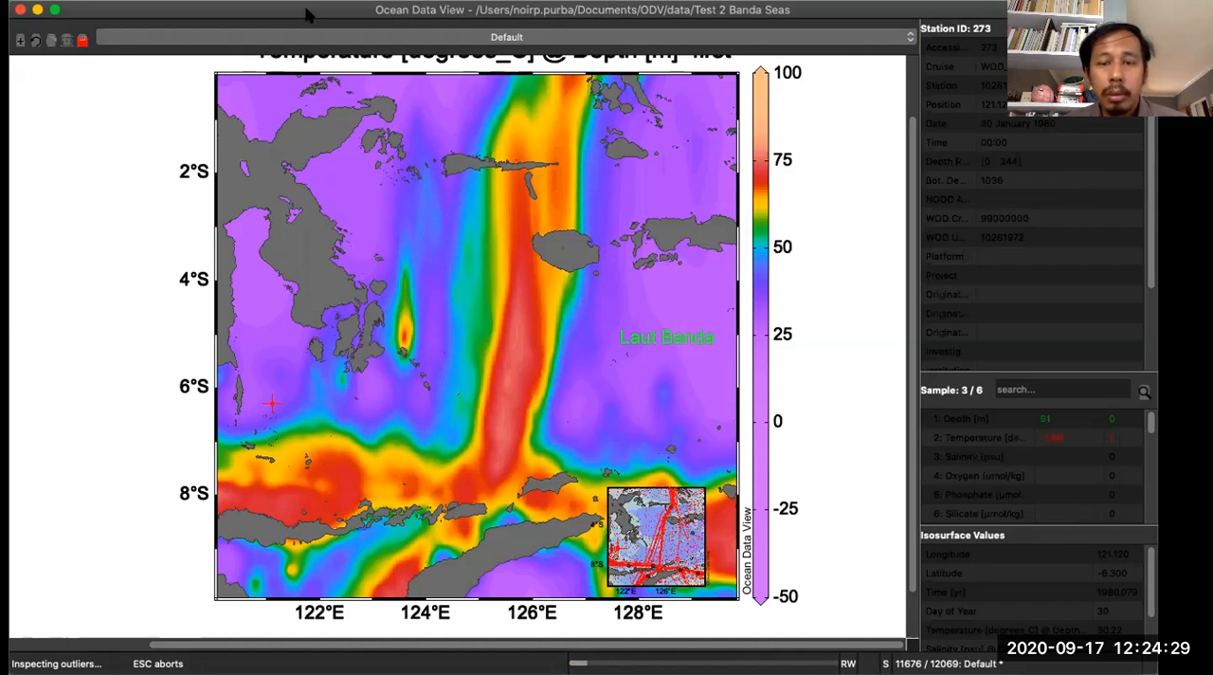
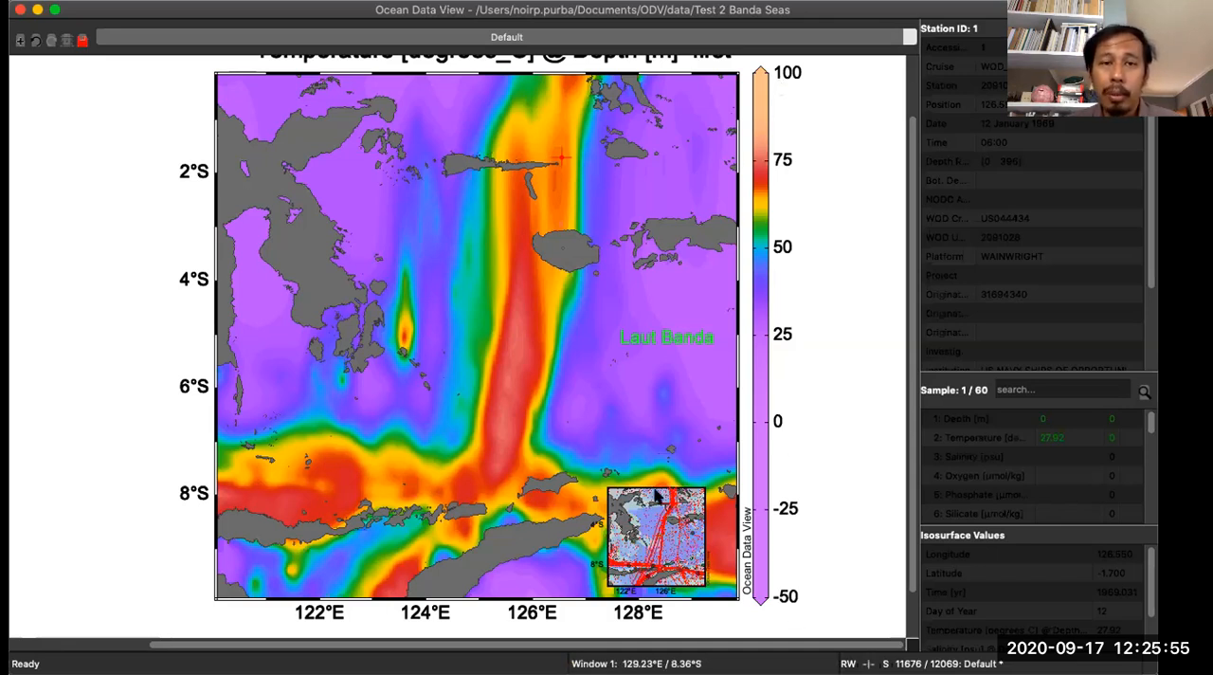
# - Set the temperature map's Z-axis range to a minimum of 0 and a maximum of 40
pyautogui.rightClick(383, 201)
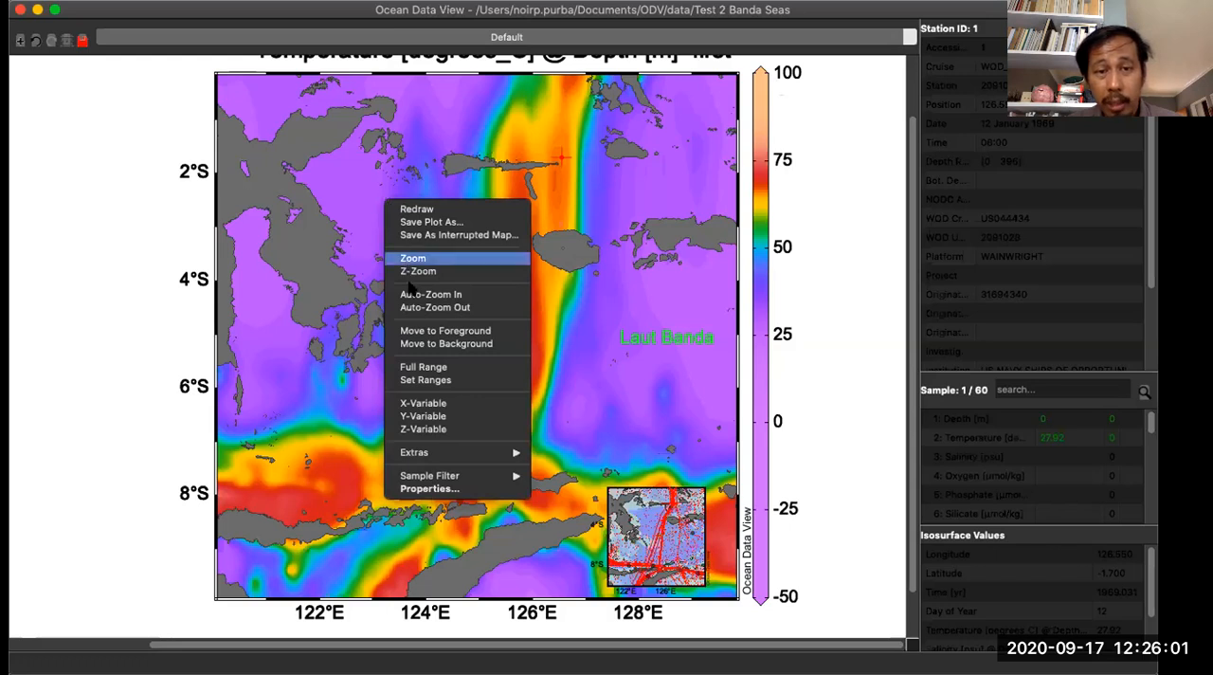
pyautogui.click(423, 380)
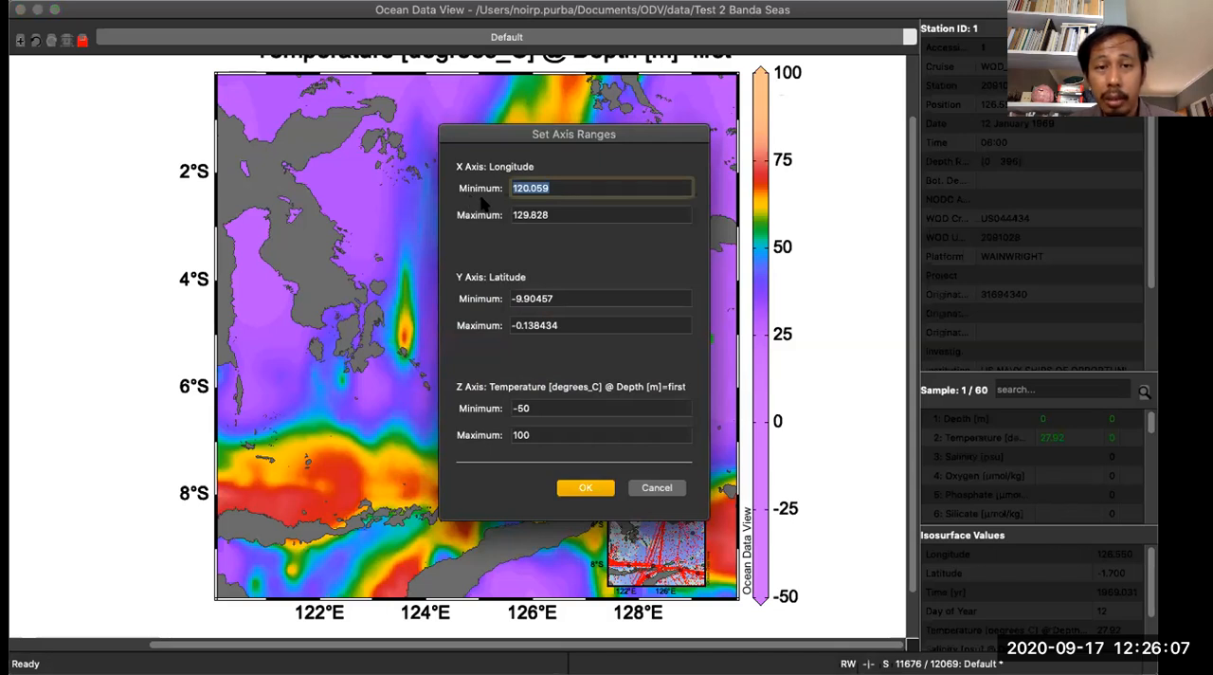
pyautogui.click(534, 408)
pyautogui.press('Tab')
pyautogui.write('40')
pyautogui.click(571, 491)
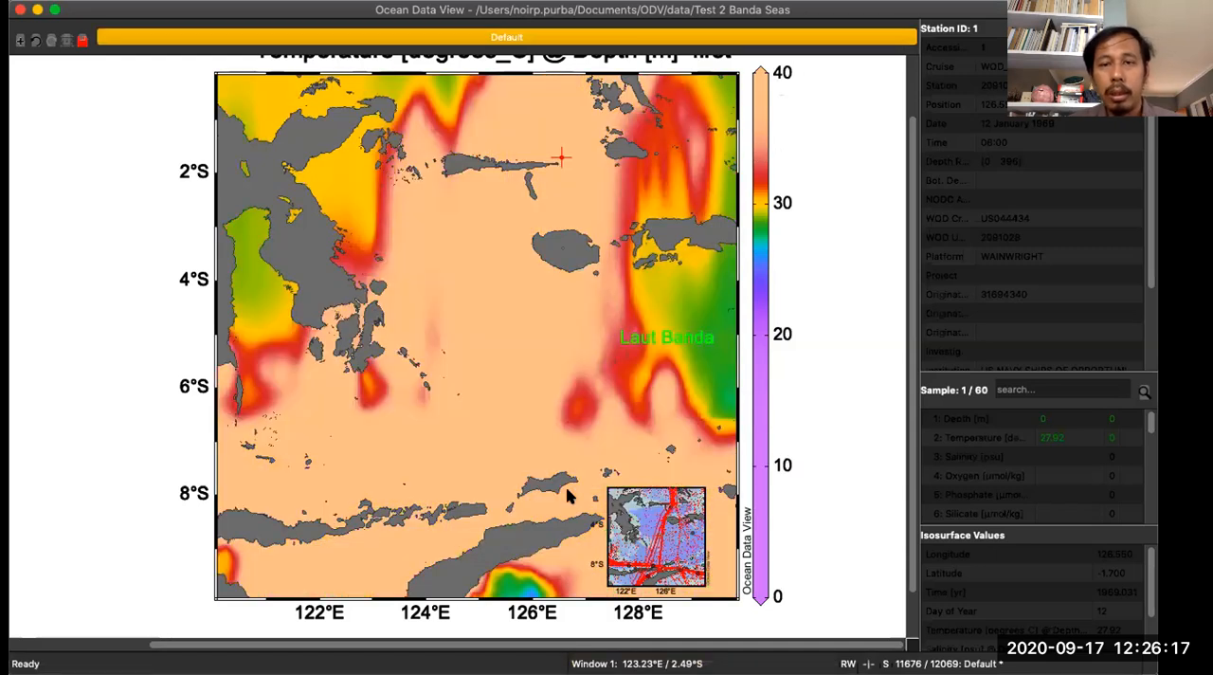
# - Set the temperature map's colorbar label interval to 5 and its position to bottom, and apply the properties
pyautogui.rightClick(420, 192)
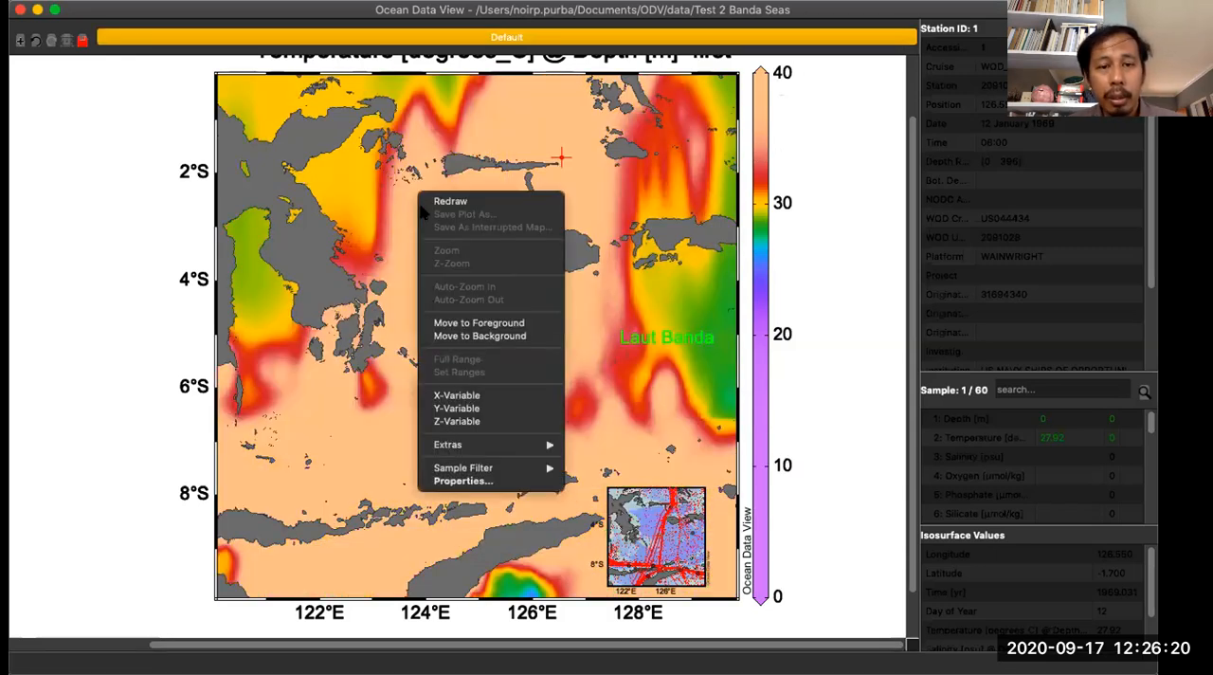
pyautogui.click(463, 481)
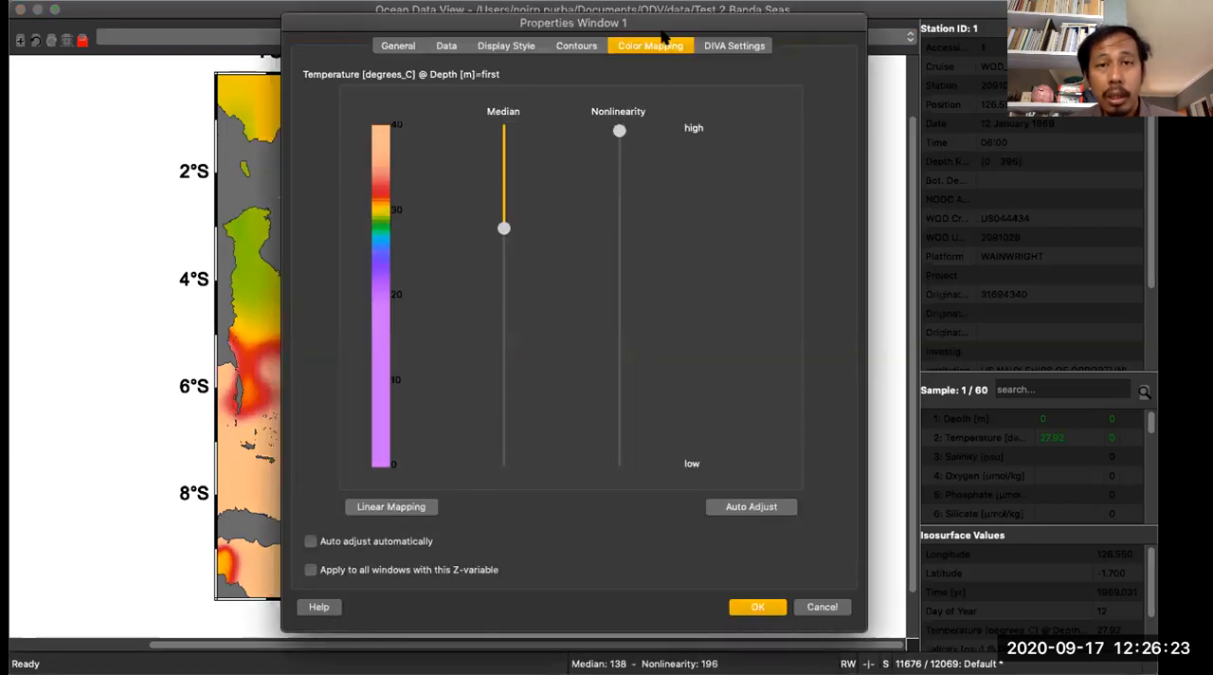
pyautogui.click(438, 133)
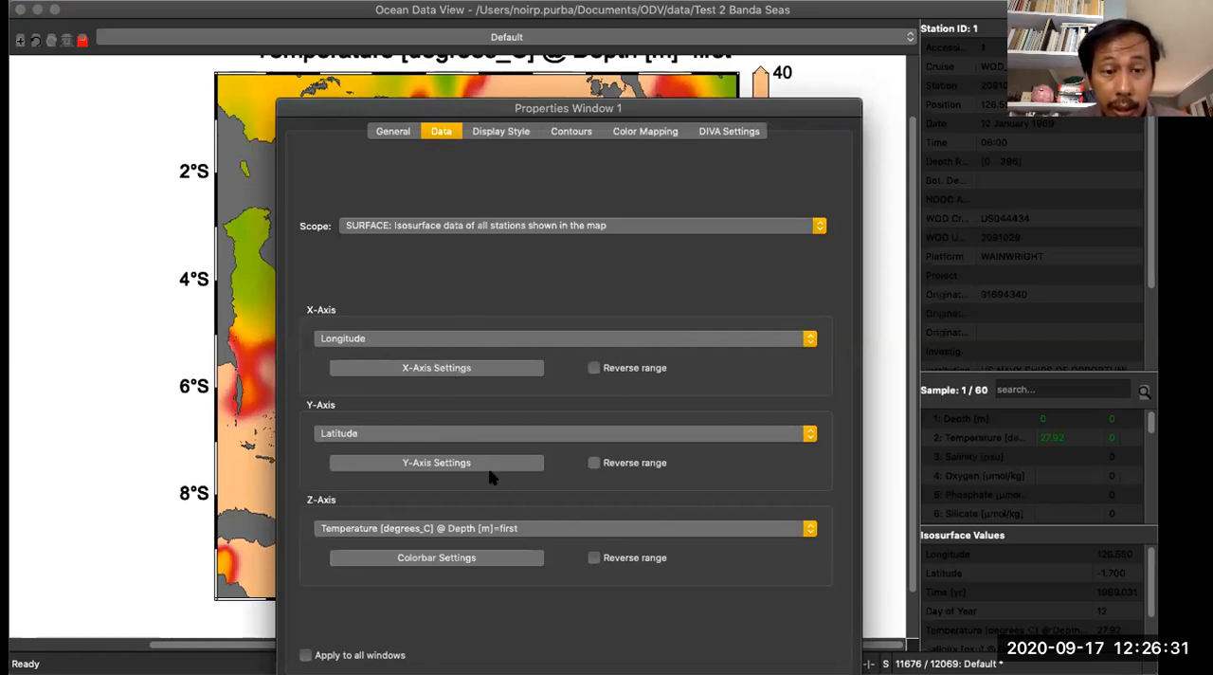
pyautogui.click(469, 560)
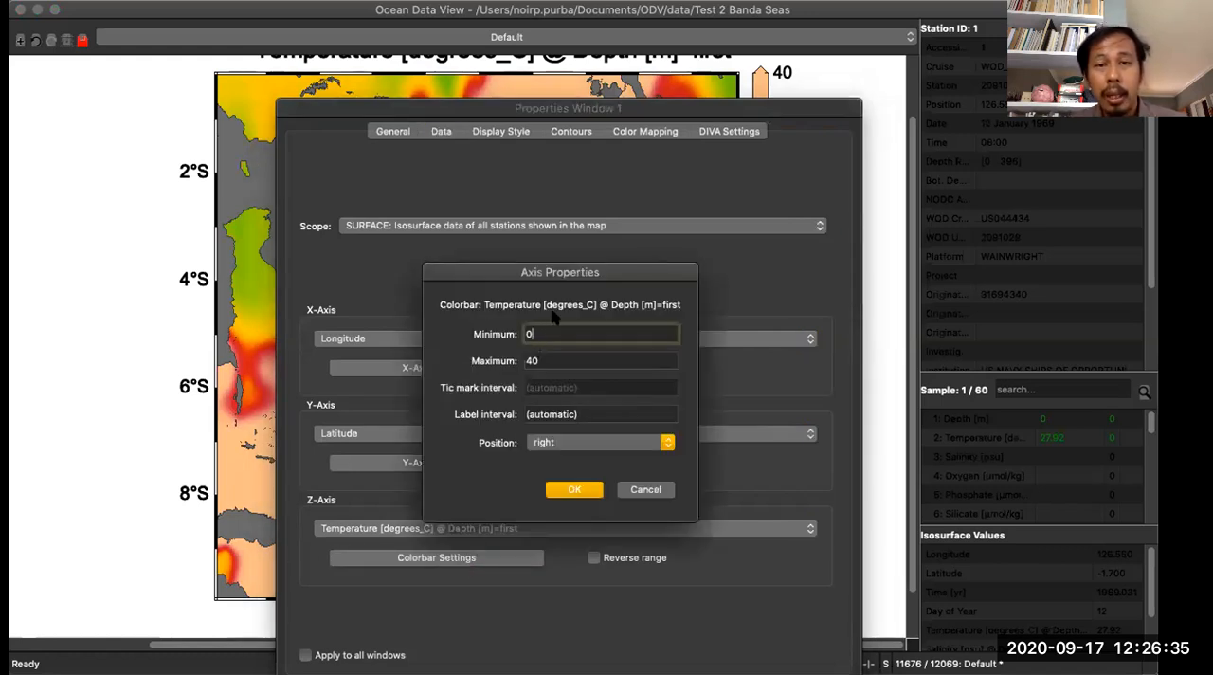
pyautogui.moveTo(592, 276); pyautogui.dragTo(550, 241)
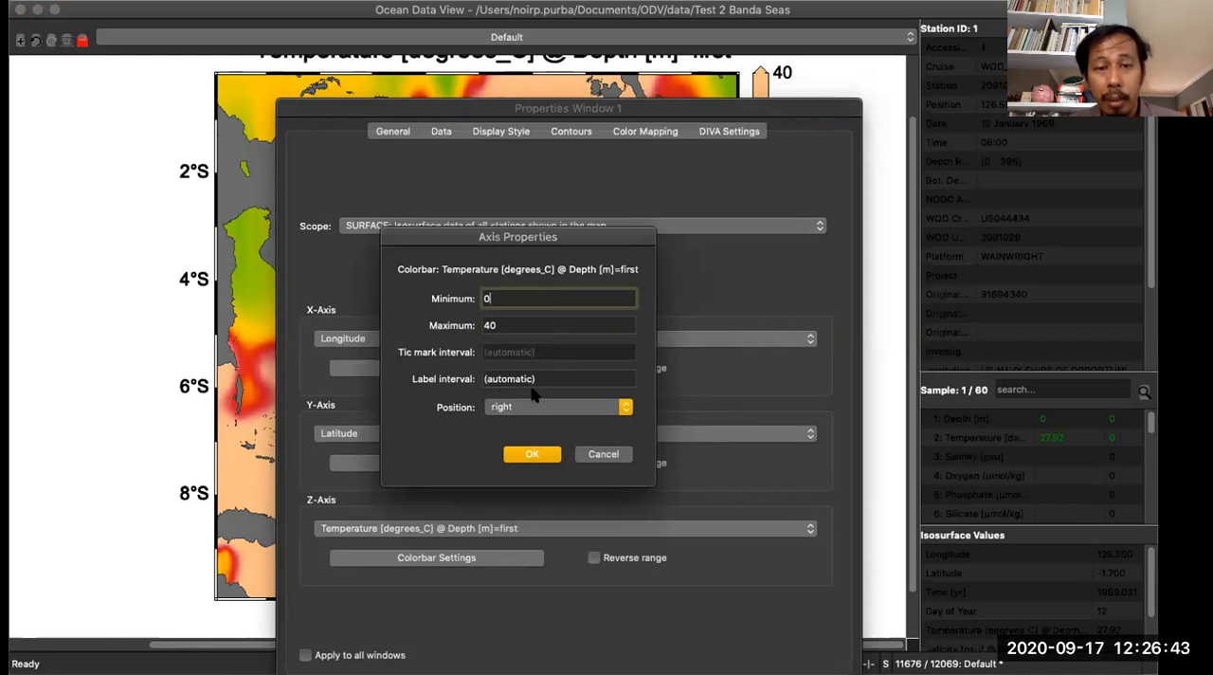
pyautogui.press('Tab')
pyautogui.press('Tab')
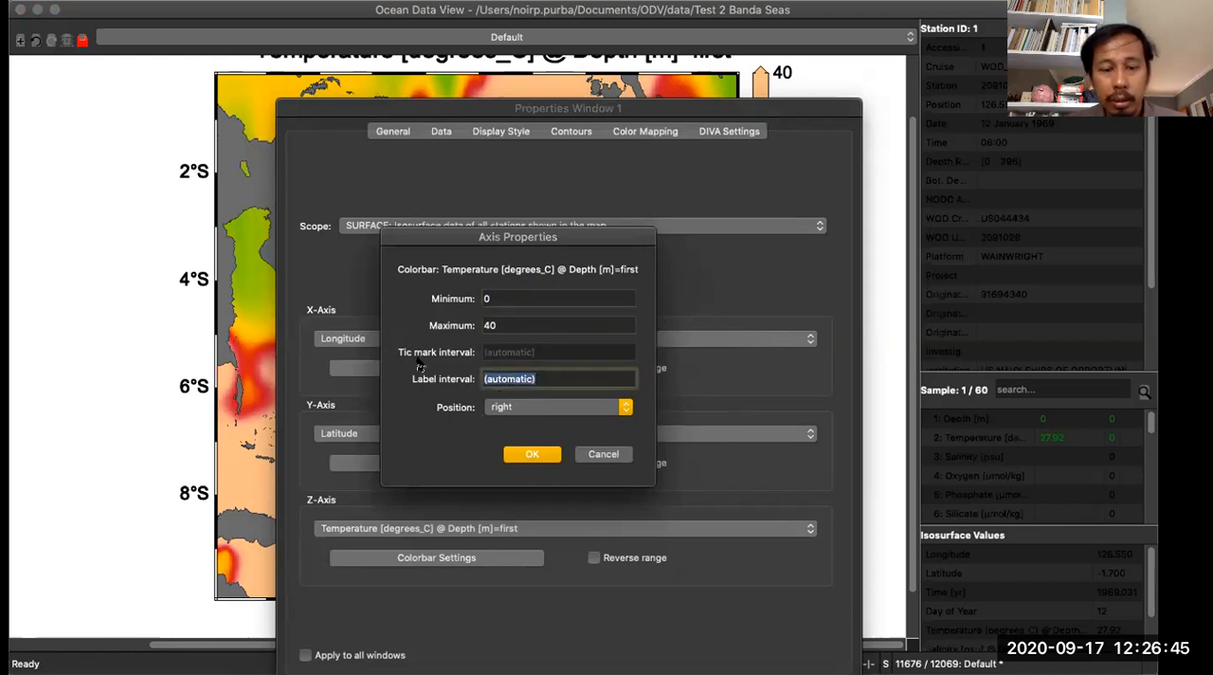
pyautogui.write('5')
pyautogui.click(503, 408)
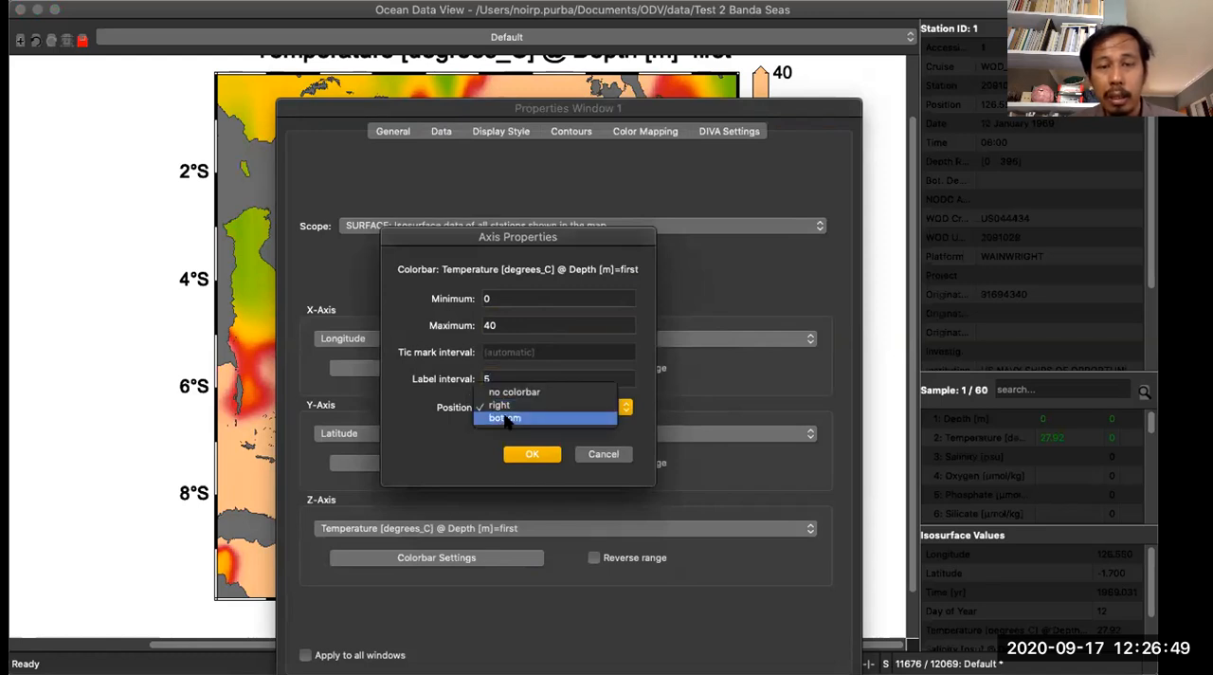
pyautogui.click(507, 419)
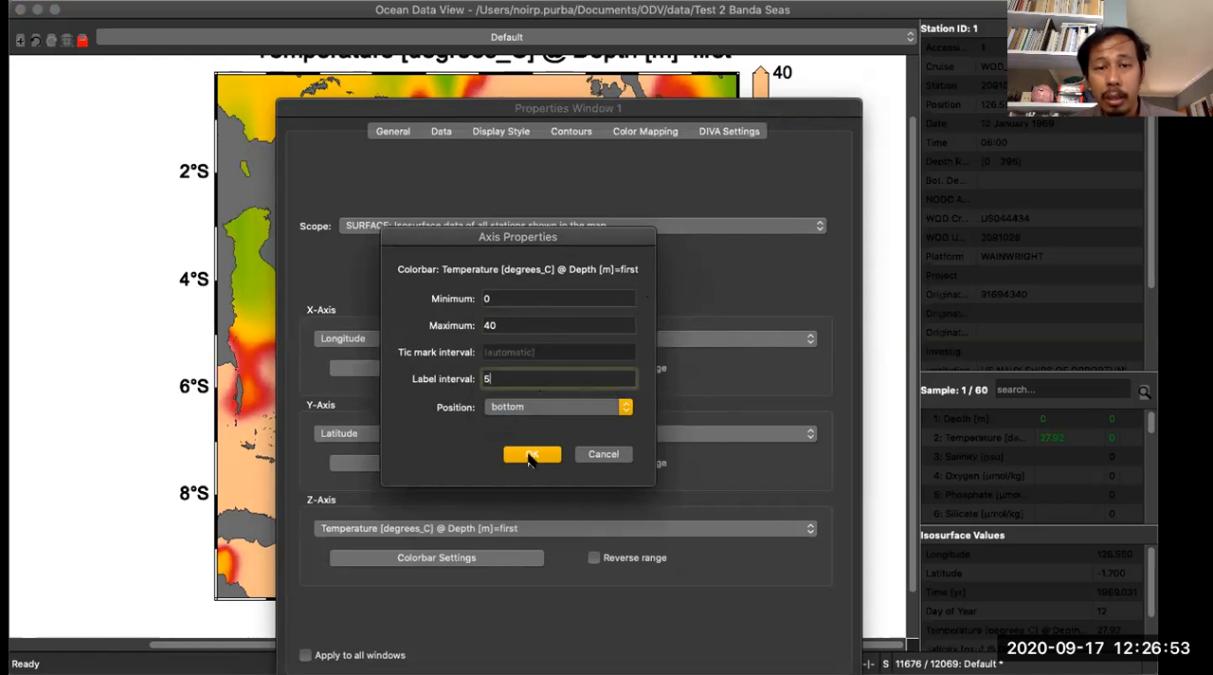
pyautogui.click(532, 455)
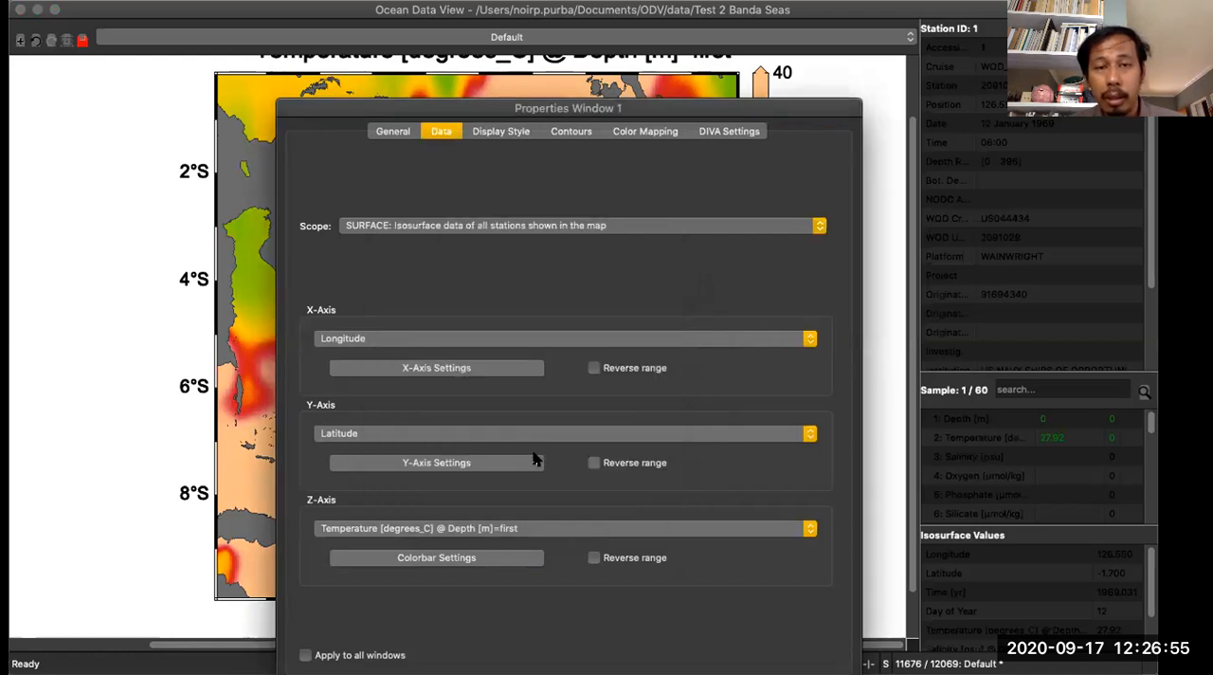
pyautogui.click(739, 673)
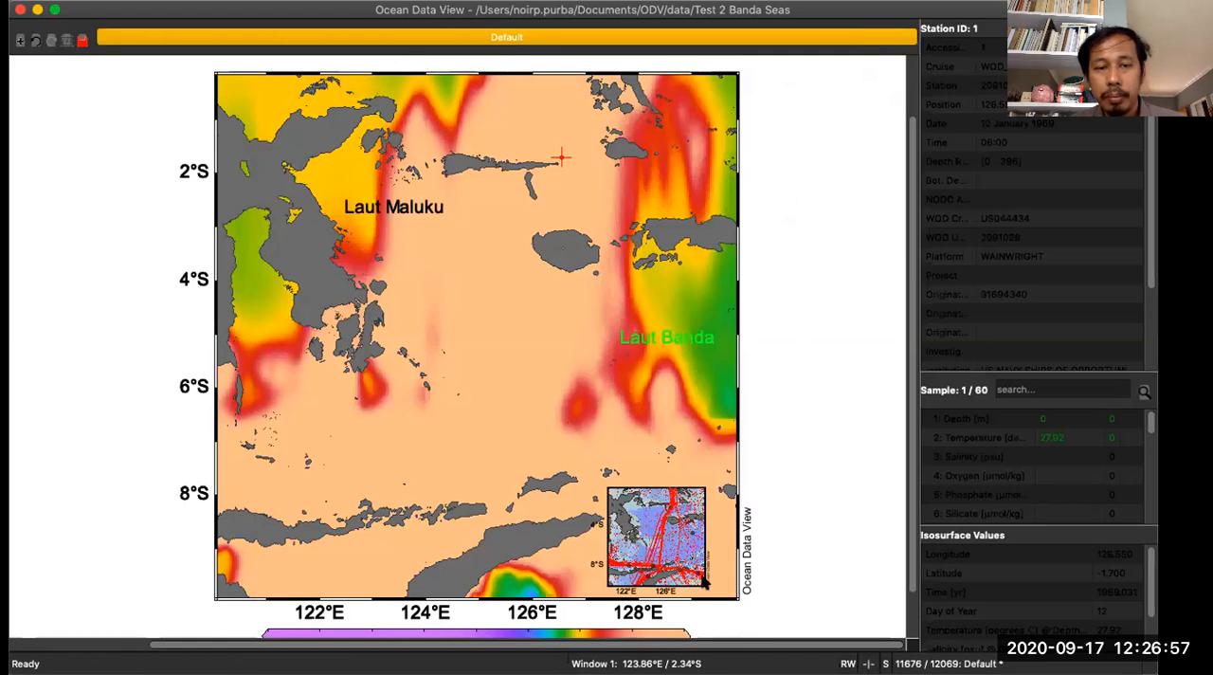
pyautogui.scroll(-3, 656, 411)
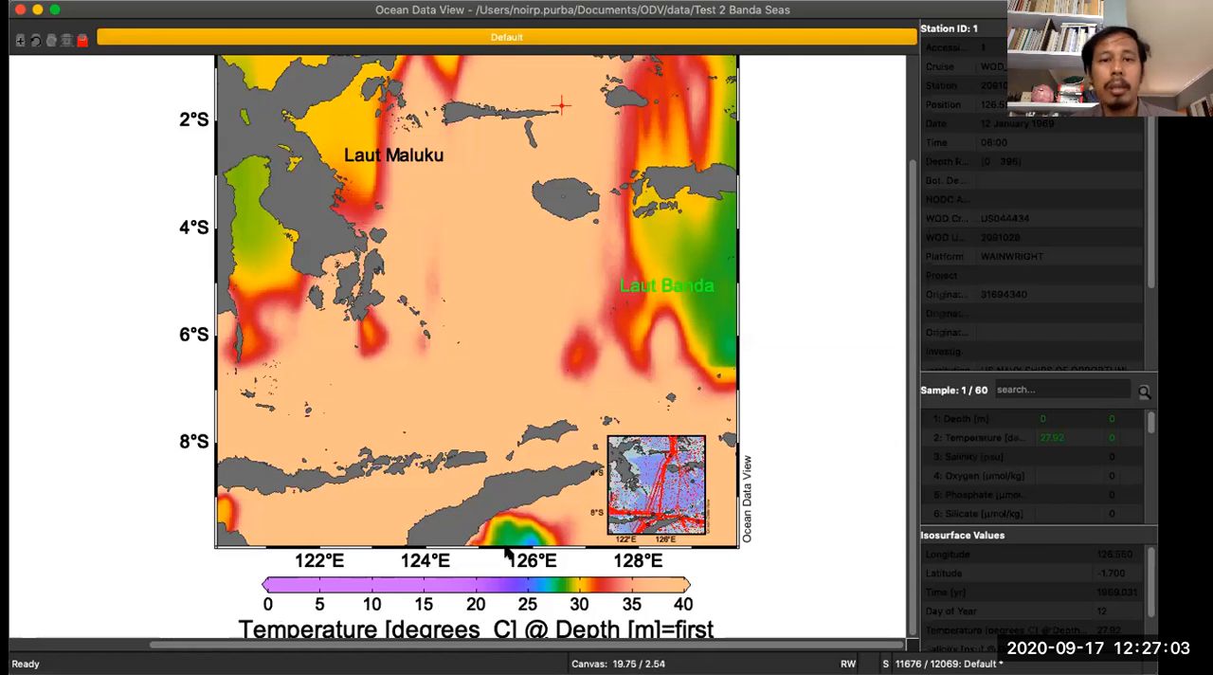
# - Define temperature contours from 0 to 40 at an increment of 2.5, and set the new-contour line width to medium
pyautogui.scroll(3, 465, 244)
pyautogui.rightClick(465, 244)
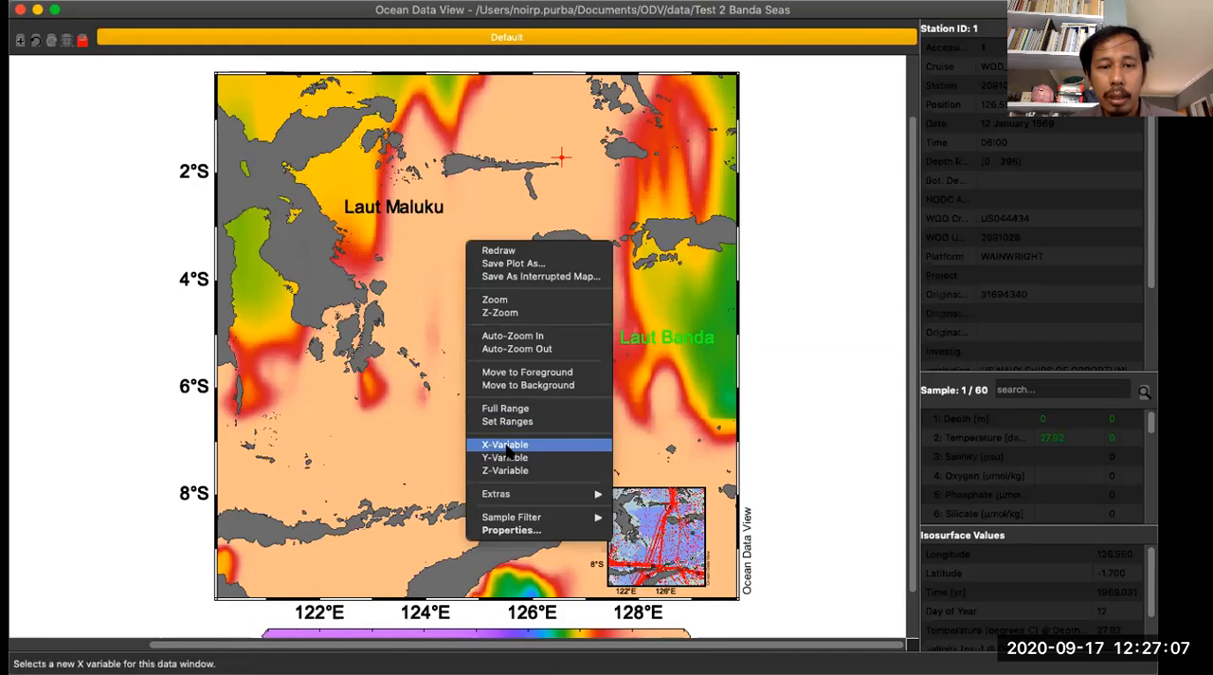
pyautogui.click(511, 530)
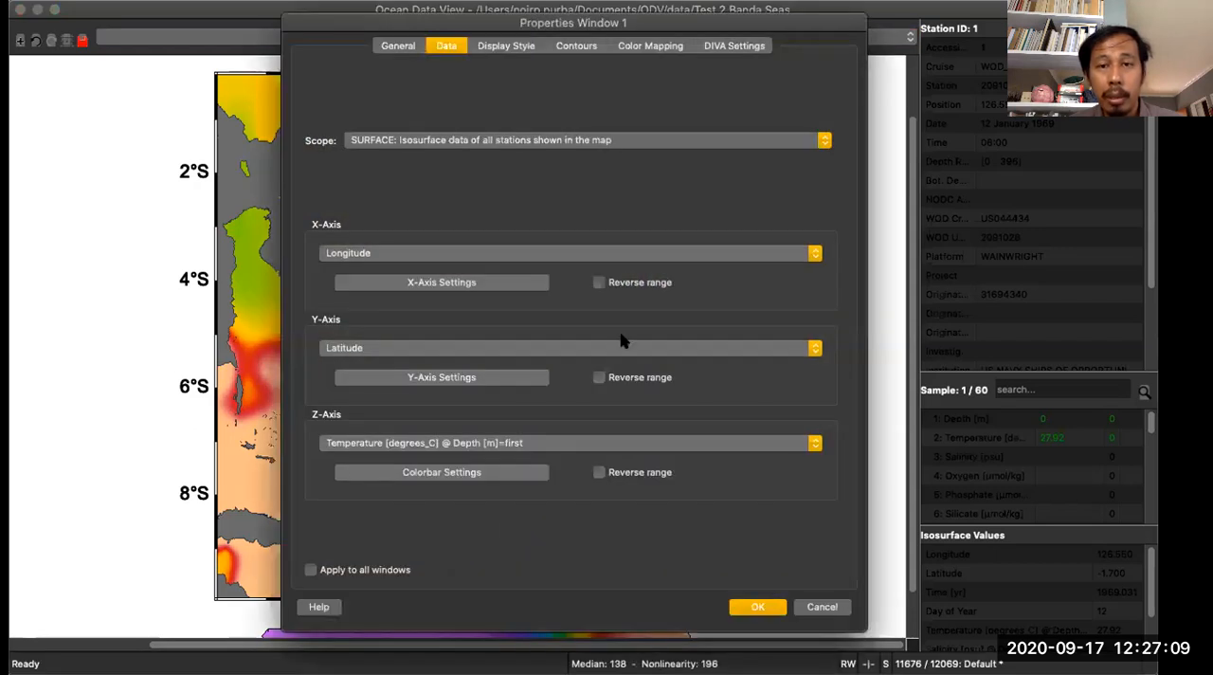
pyautogui.moveTo(678, 26); pyautogui.dragTo(693, 112)
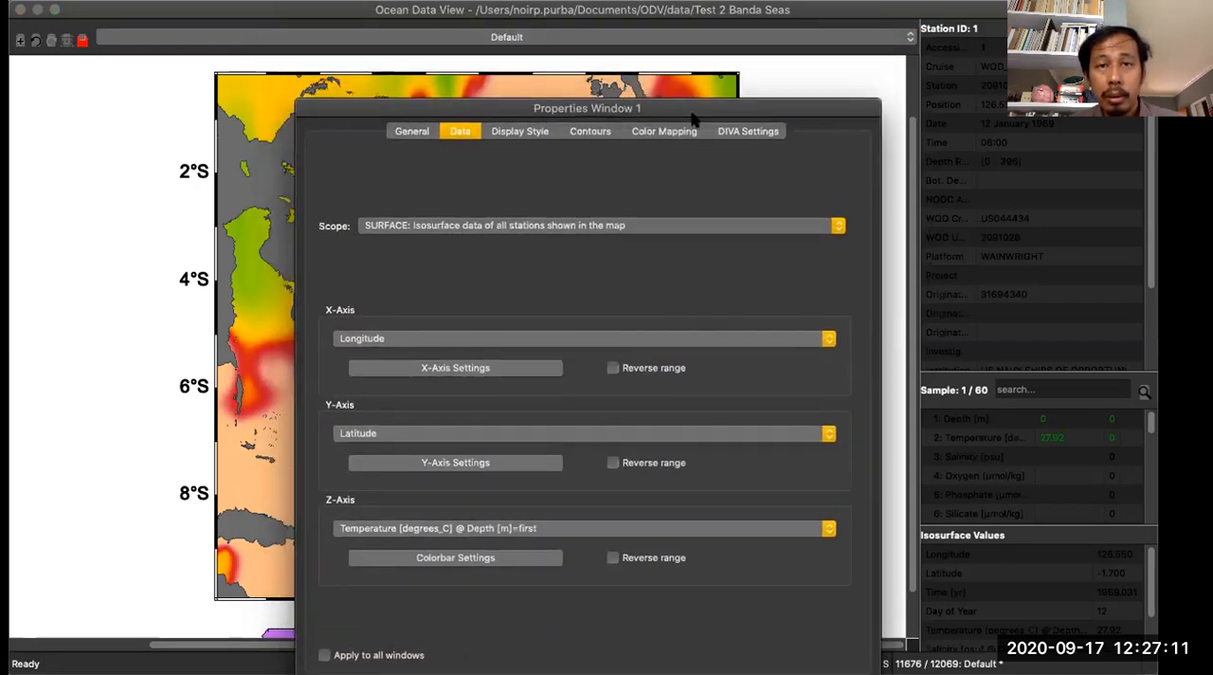
pyautogui.click(590, 133)
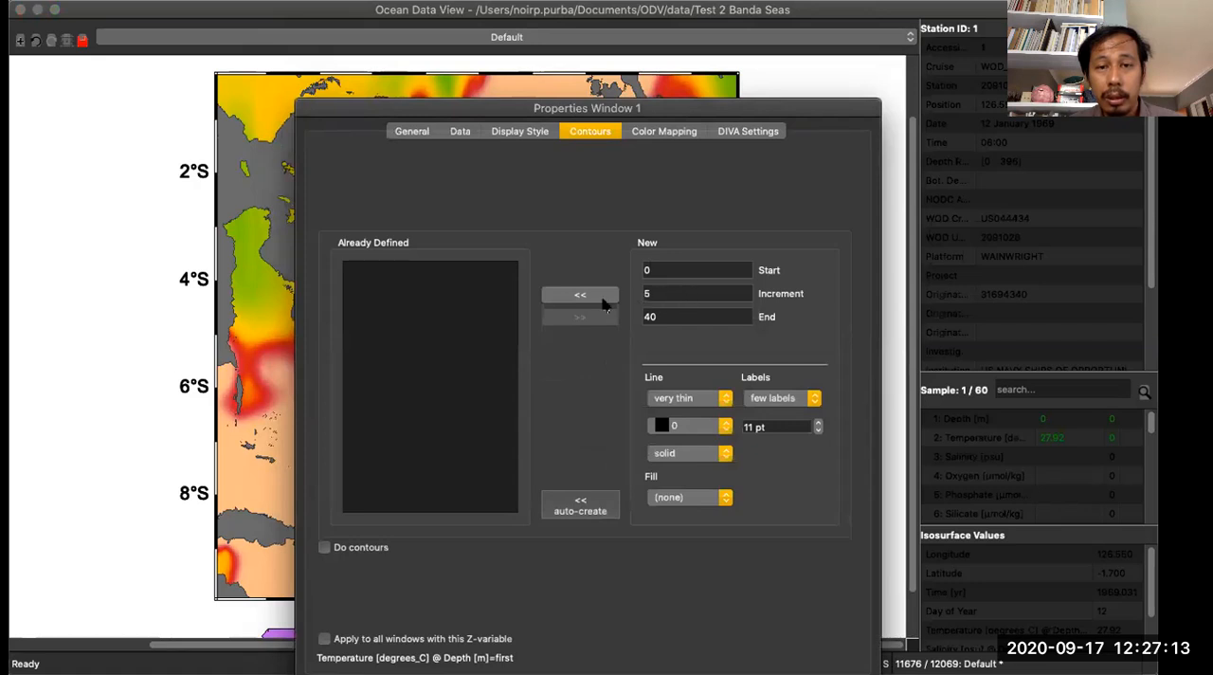
pyautogui.moveTo(651, 293); pyautogui.dragTo(623, 293)
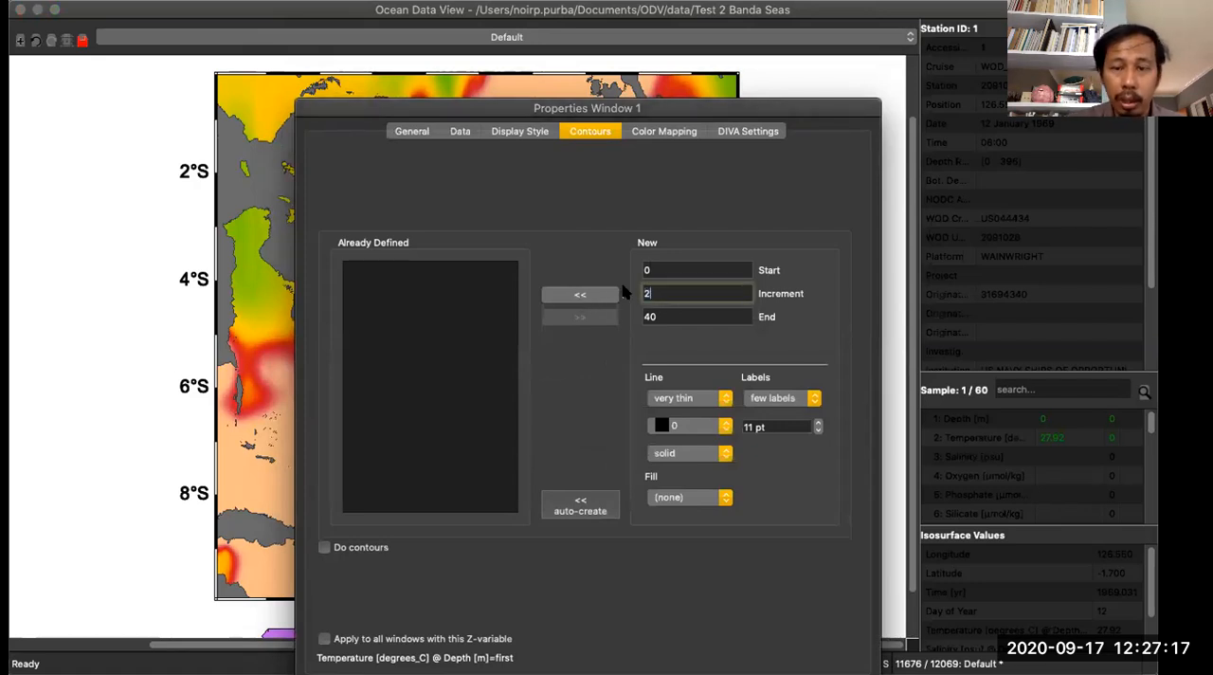
pyautogui.write('2.5')
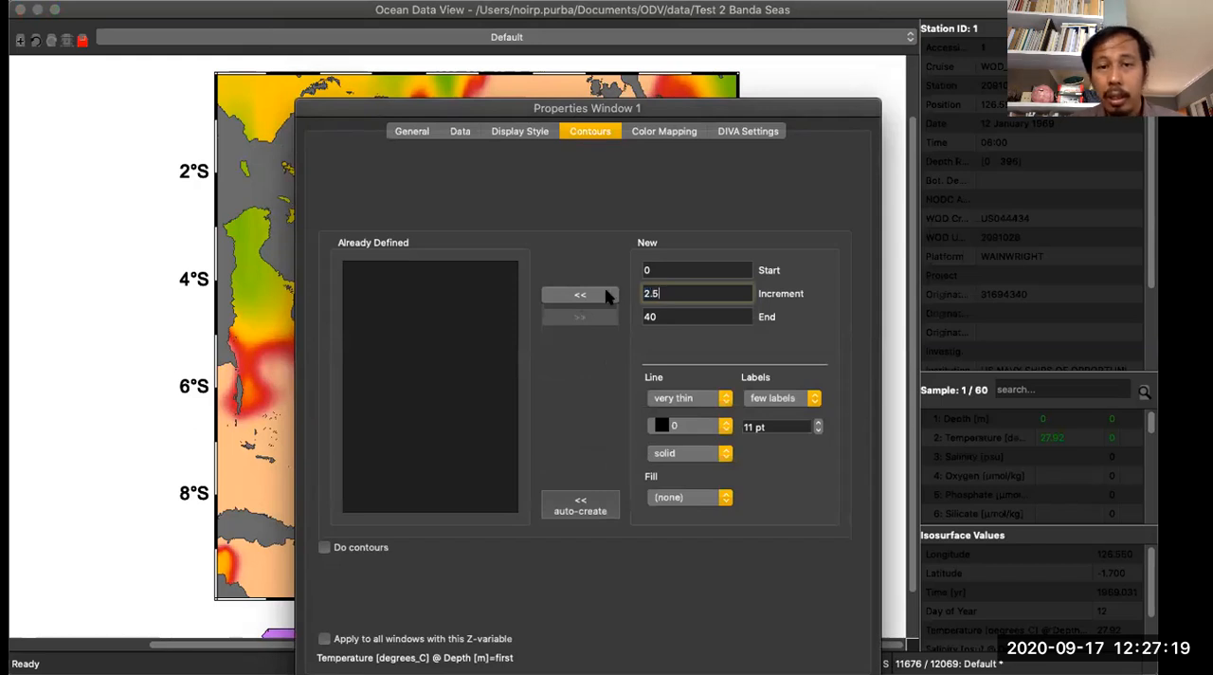
pyautogui.click(606, 295)
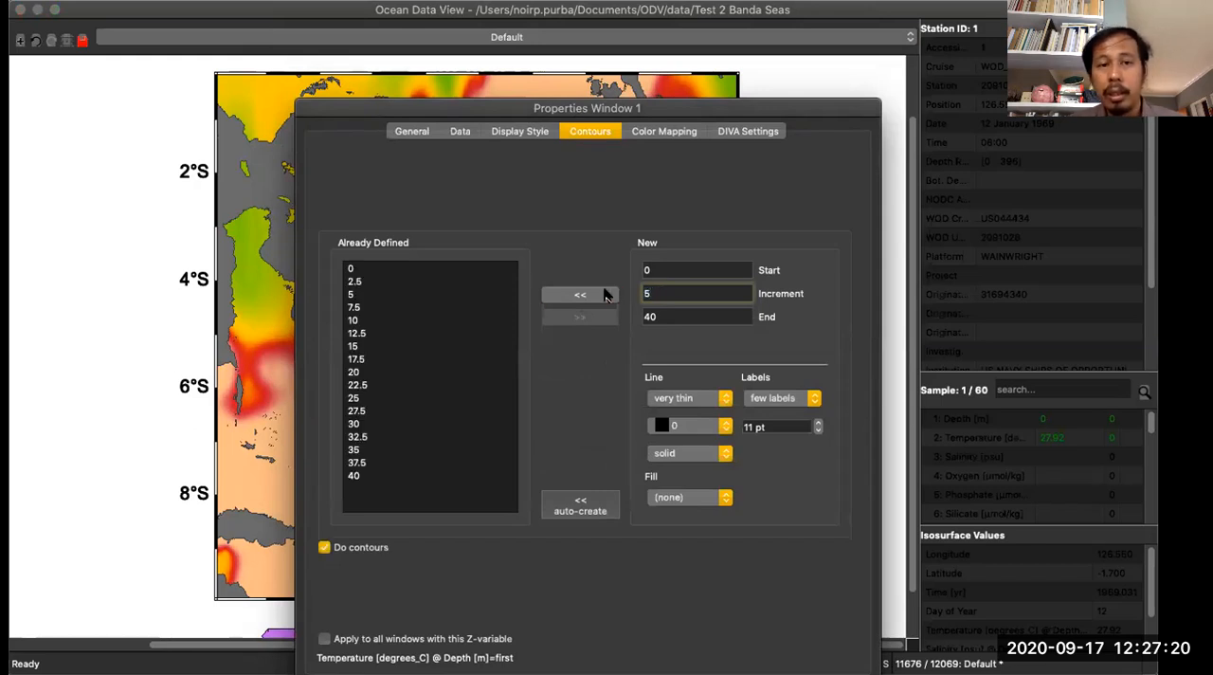
pyautogui.click(725, 398)
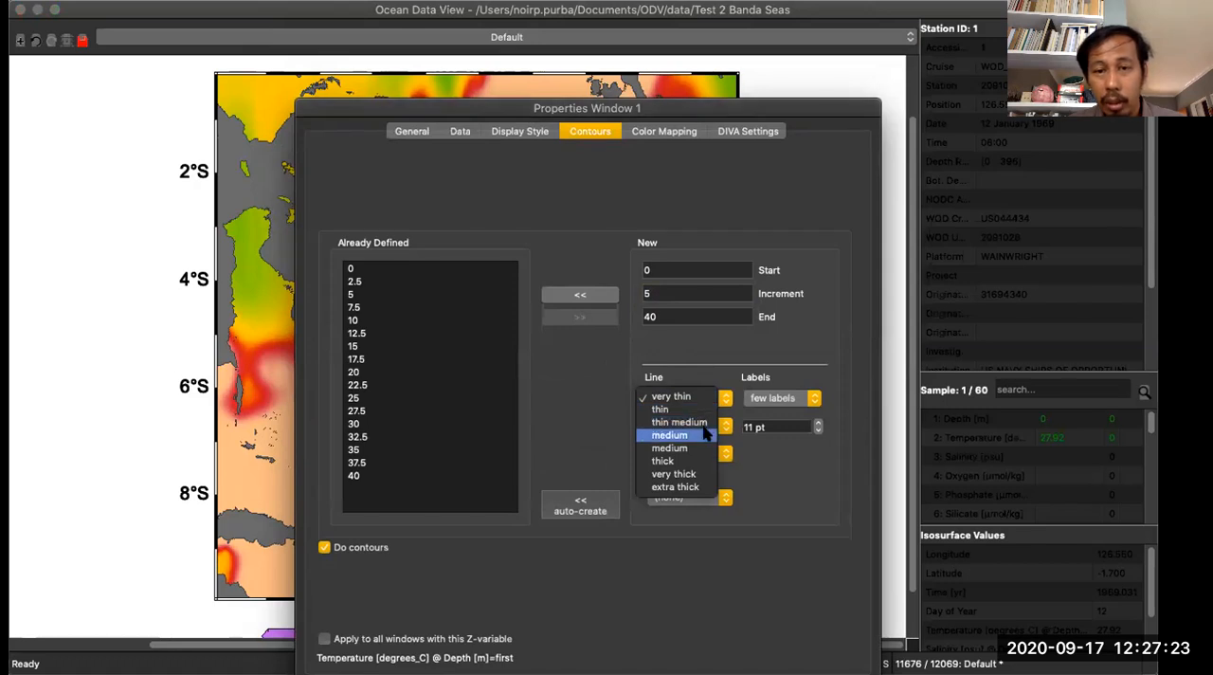
pyautogui.click(706, 434)
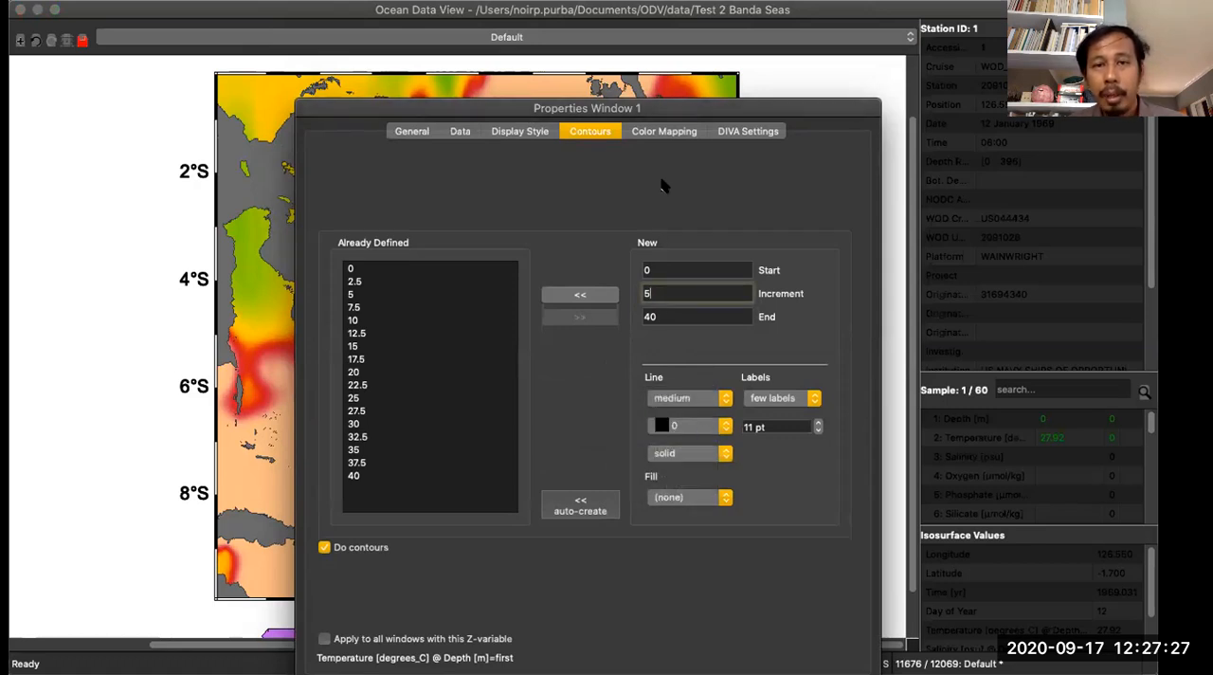
# - Auto-adjust the temperature map's color mapping and apply the window properties
pyautogui.click(664, 133)
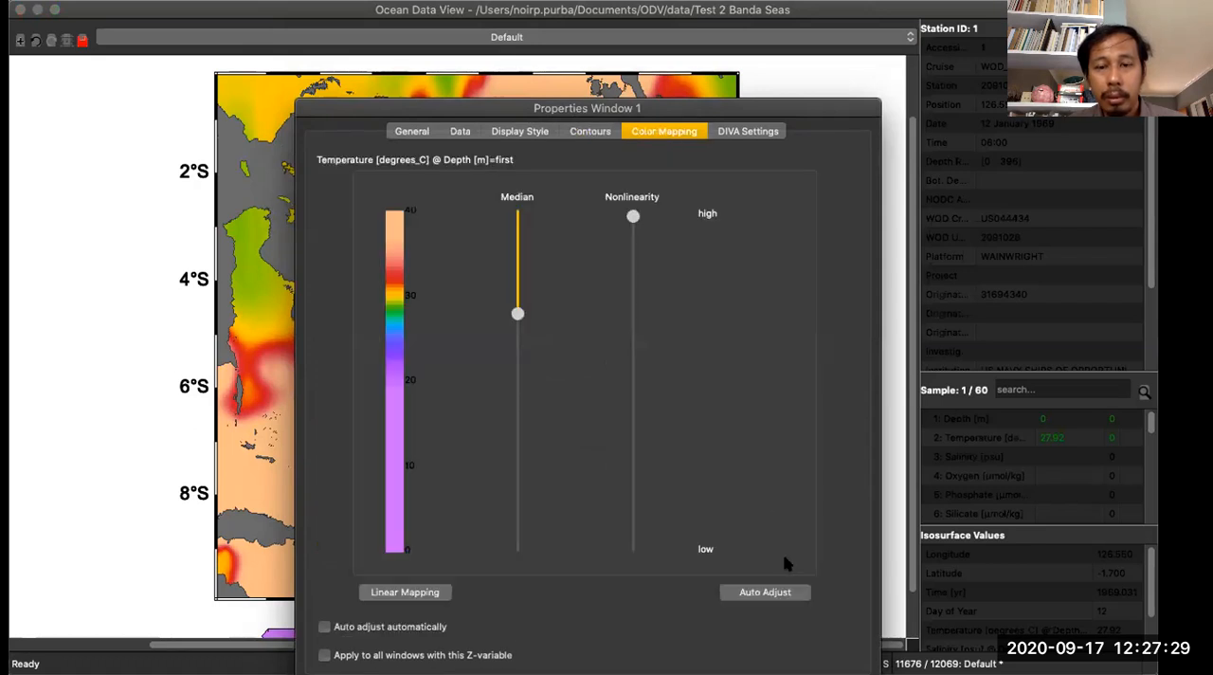
pyautogui.click(780, 593)
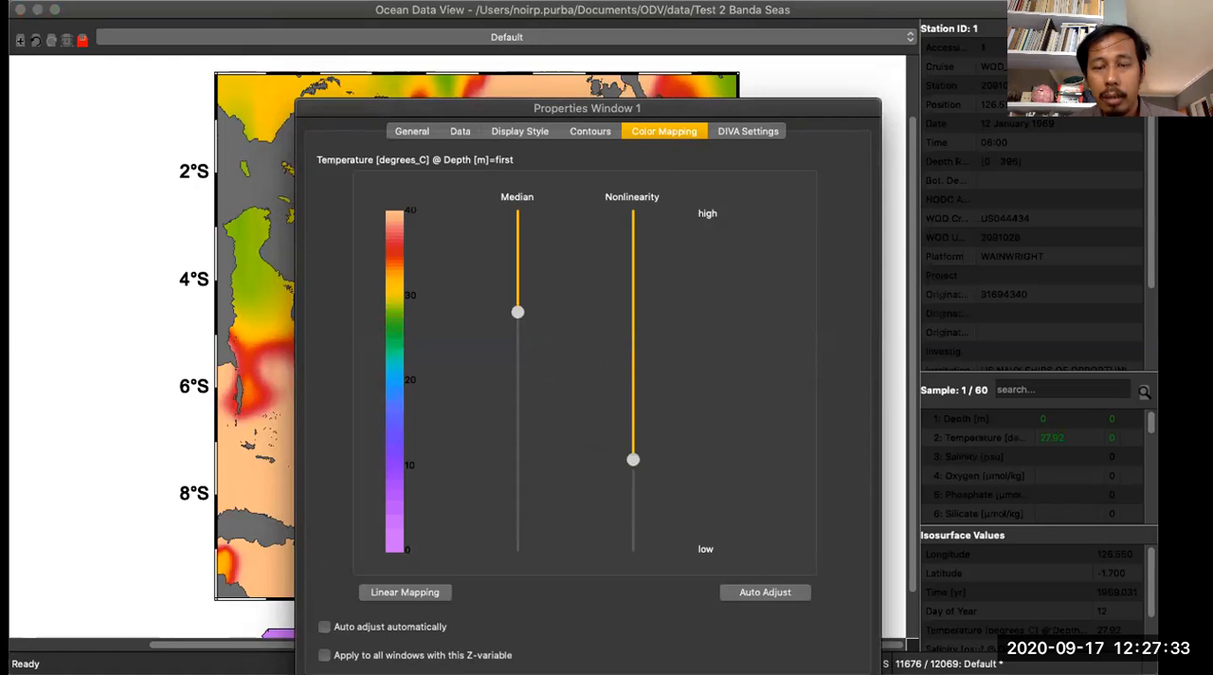
pyautogui.click(417, 133)
pyautogui.click(460, 132)
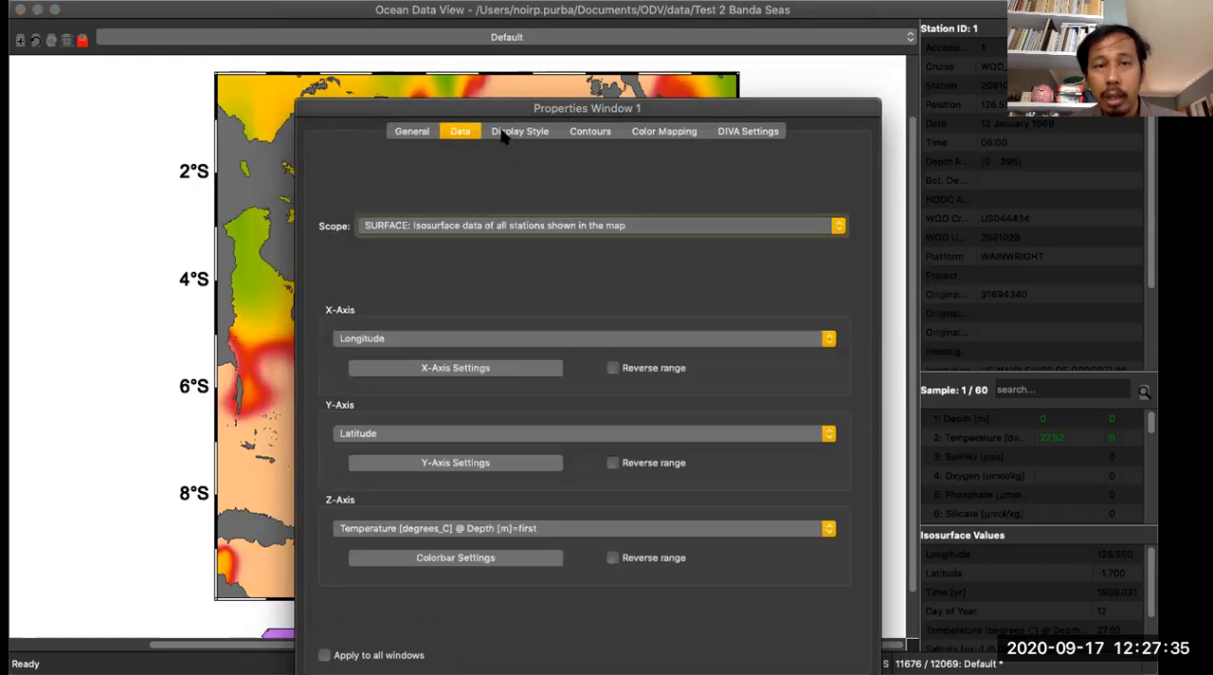
pyautogui.click(512, 133)
pyautogui.click(604, 135)
pyautogui.click(664, 132)
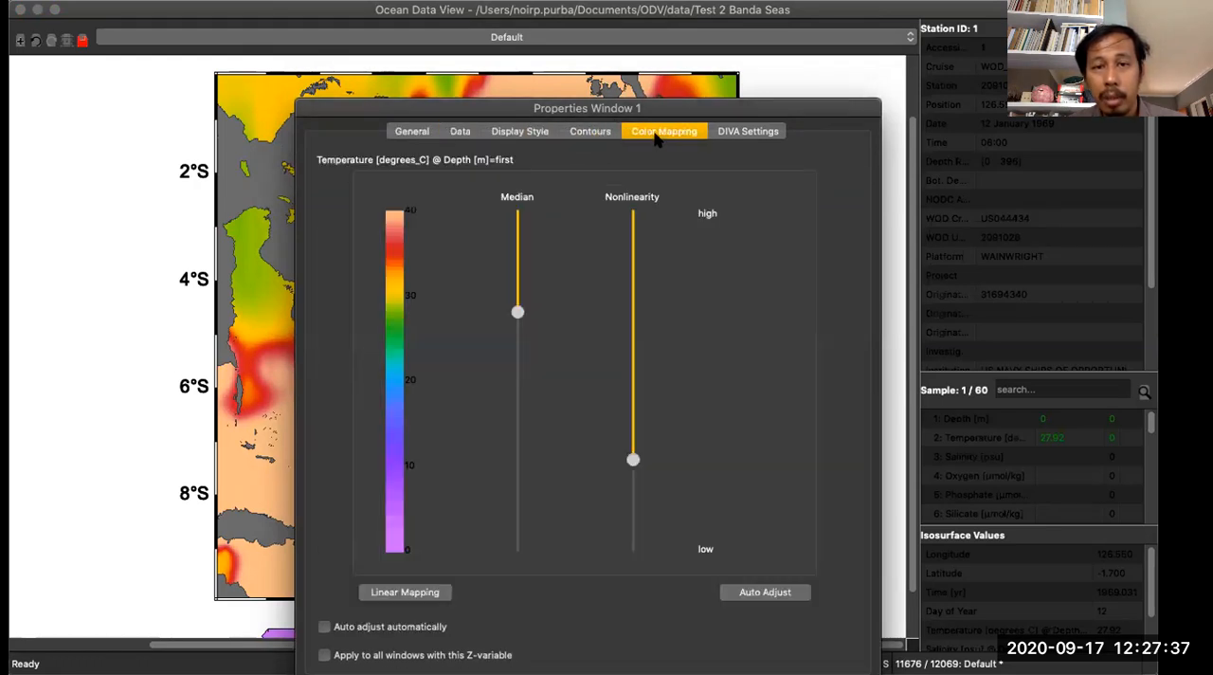
pyautogui.click(759, 671)
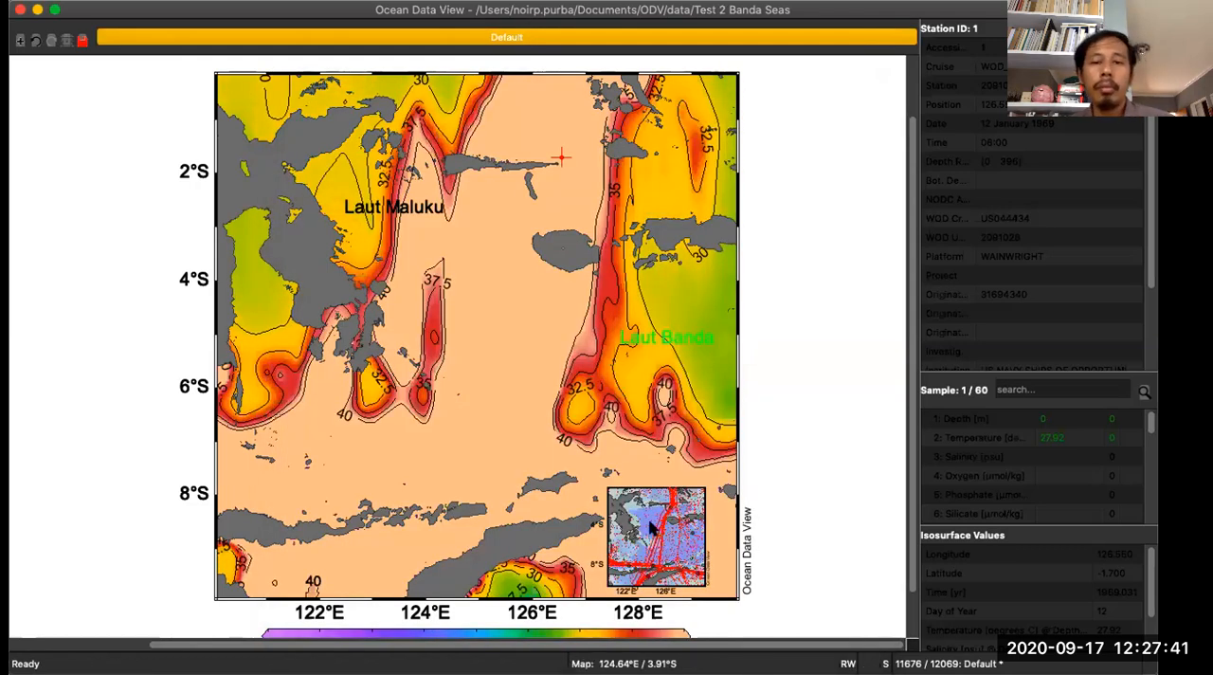
pyautogui.scroll(-2, 606, 482)
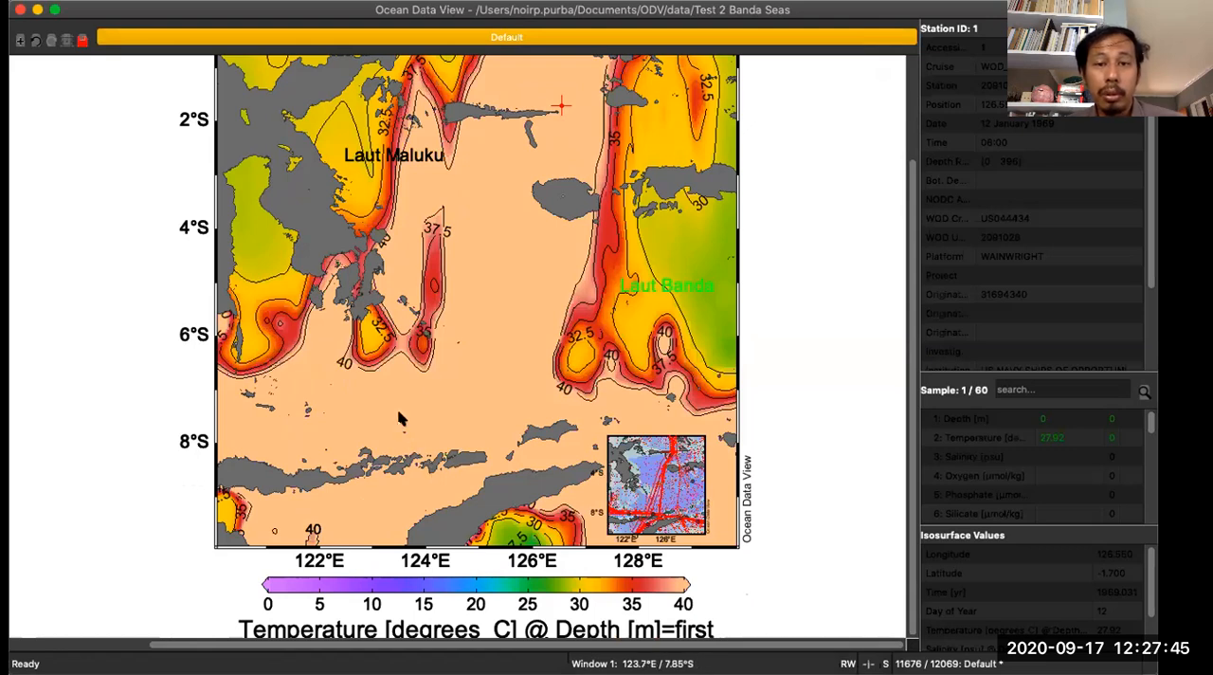
pyautogui.scroll(4, 500, 363)
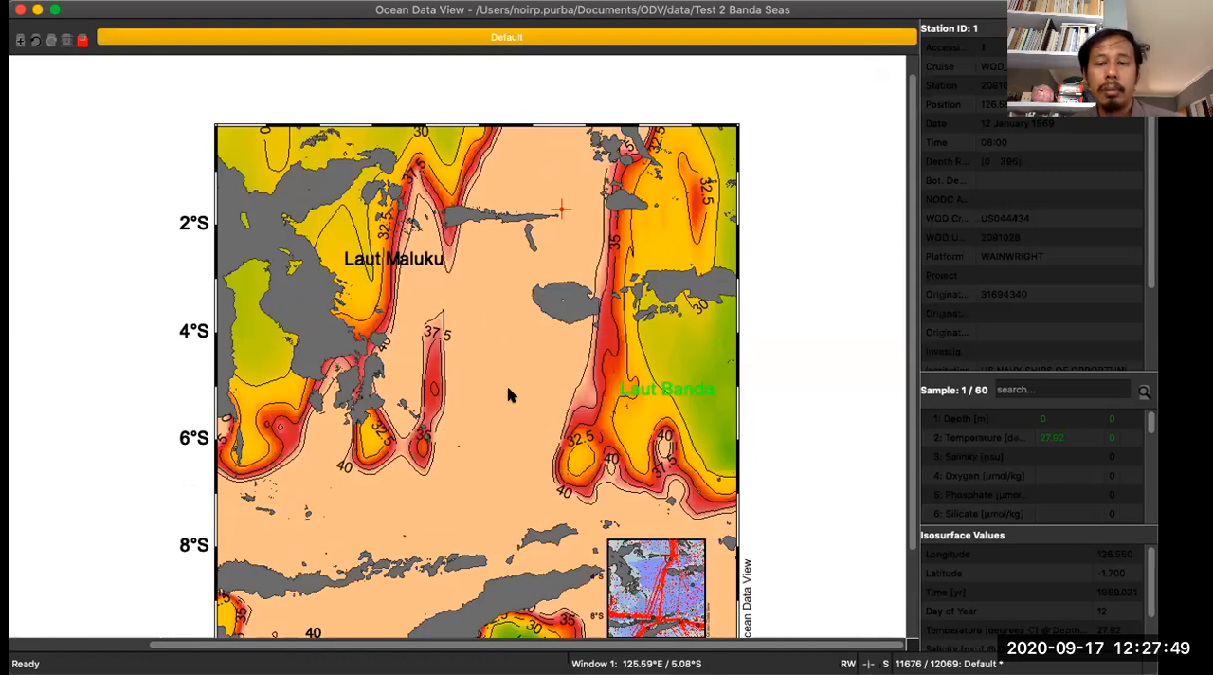
pyautogui.scroll(-4, 509, 396)
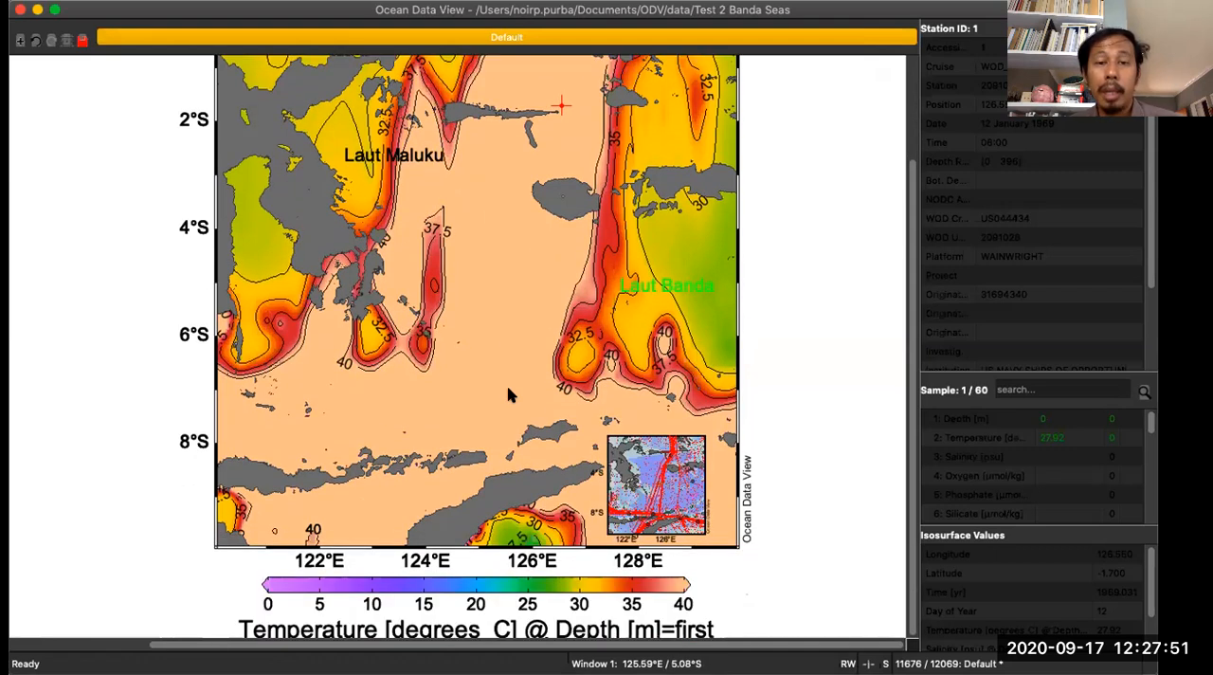
pyautogui.scroll(4, 509, 396)
pyautogui.scroll(-2, 509, 395)
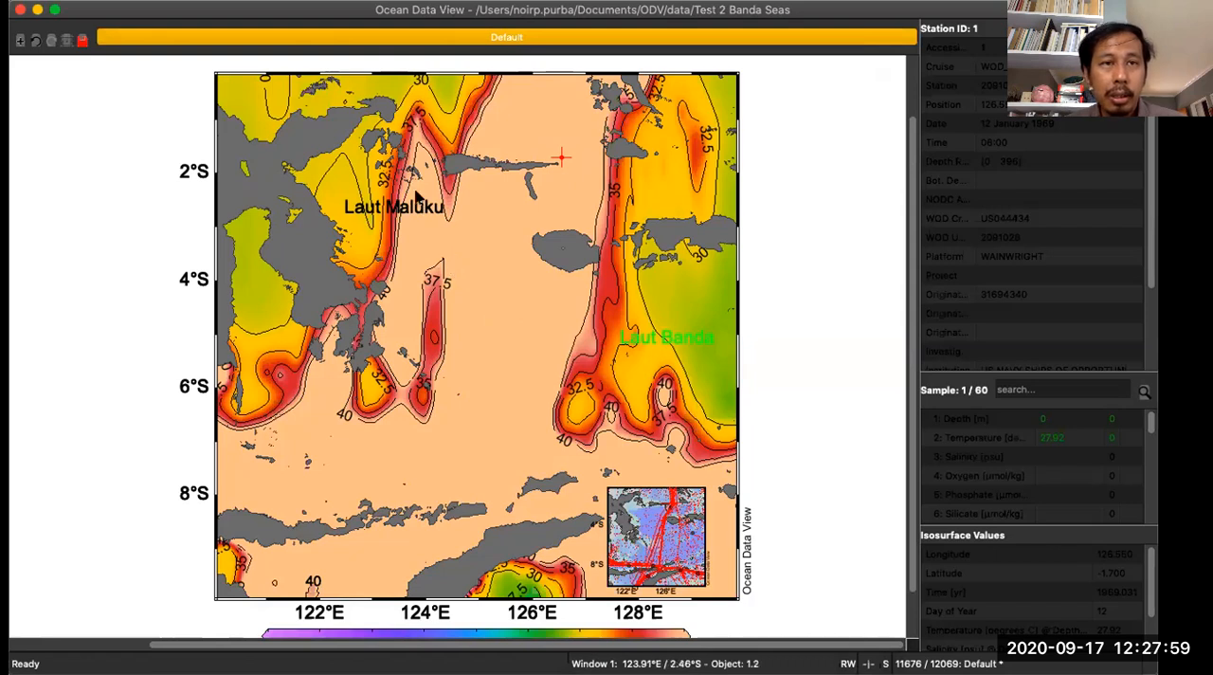
pyautogui.rightClick(472, 237)
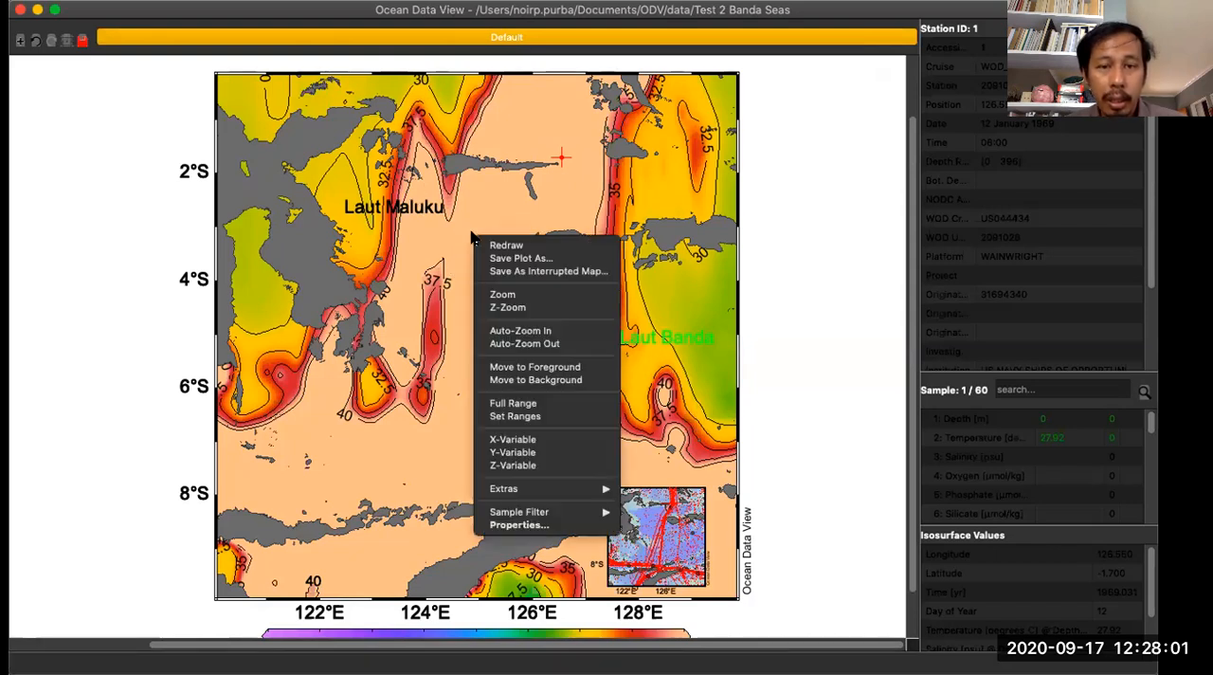
pyautogui.moveTo(556, 489)
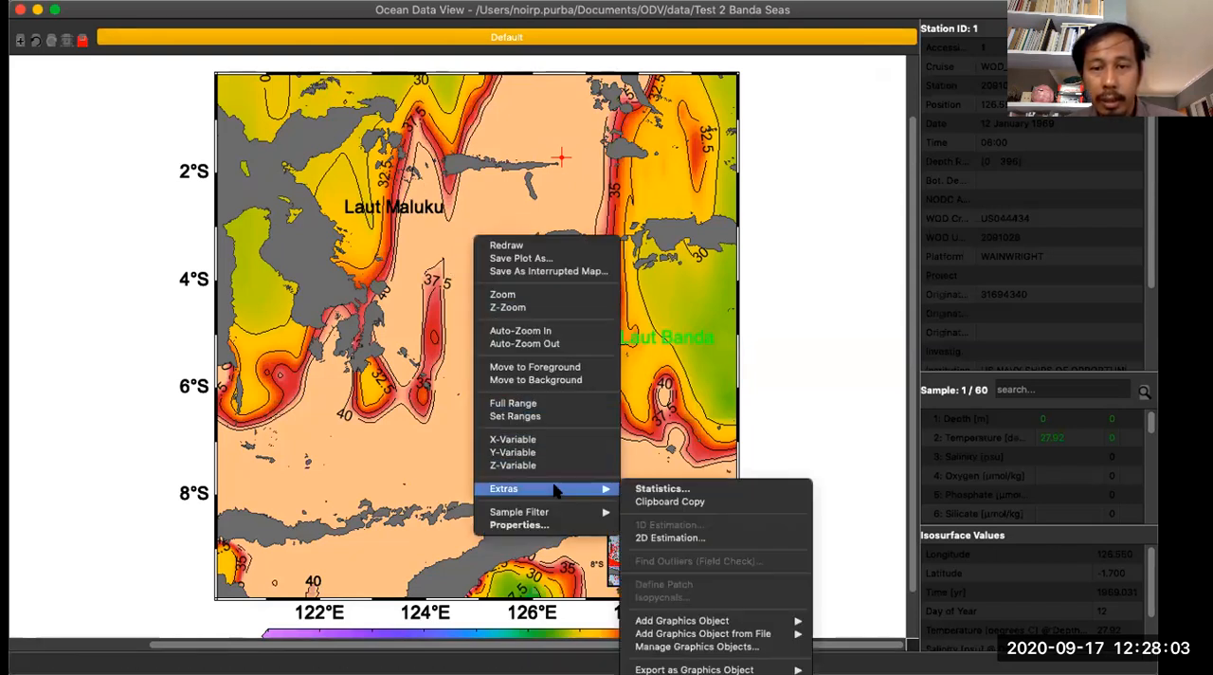
pyautogui.click(411, 379)
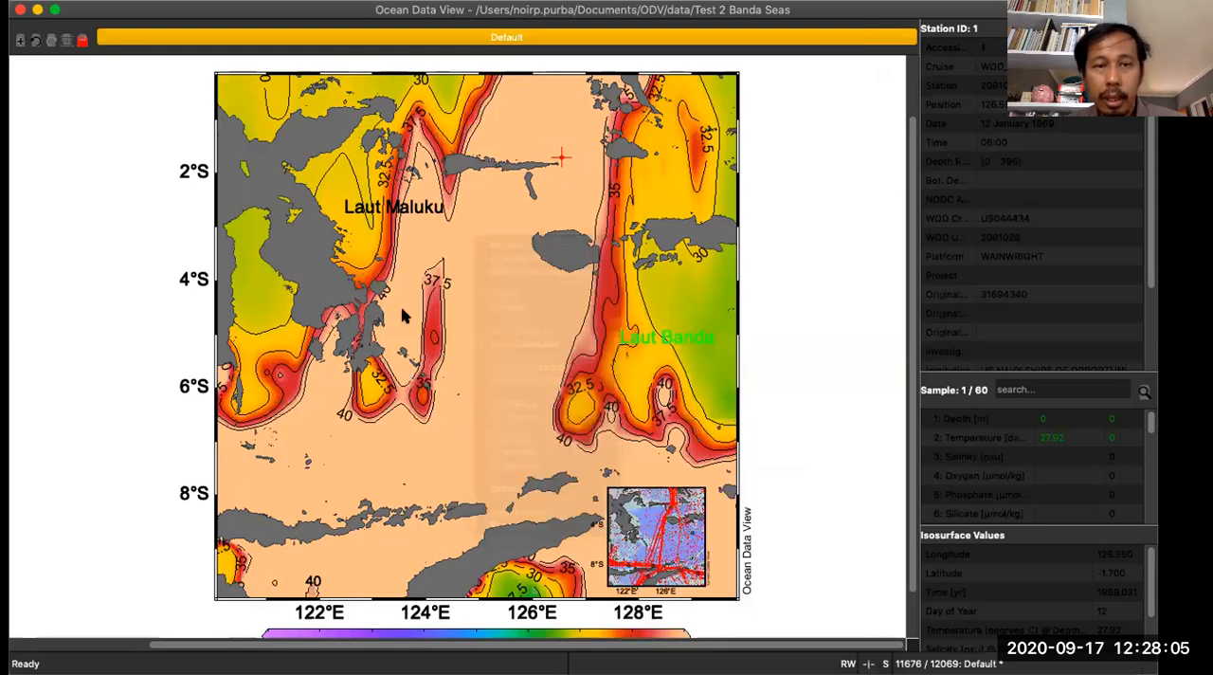
# - Examine the temperature map's statistics and its Z histogram, and close both windows
pyautogui.rightClick(457, 245)
pyautogui.moveTo(568, 493)
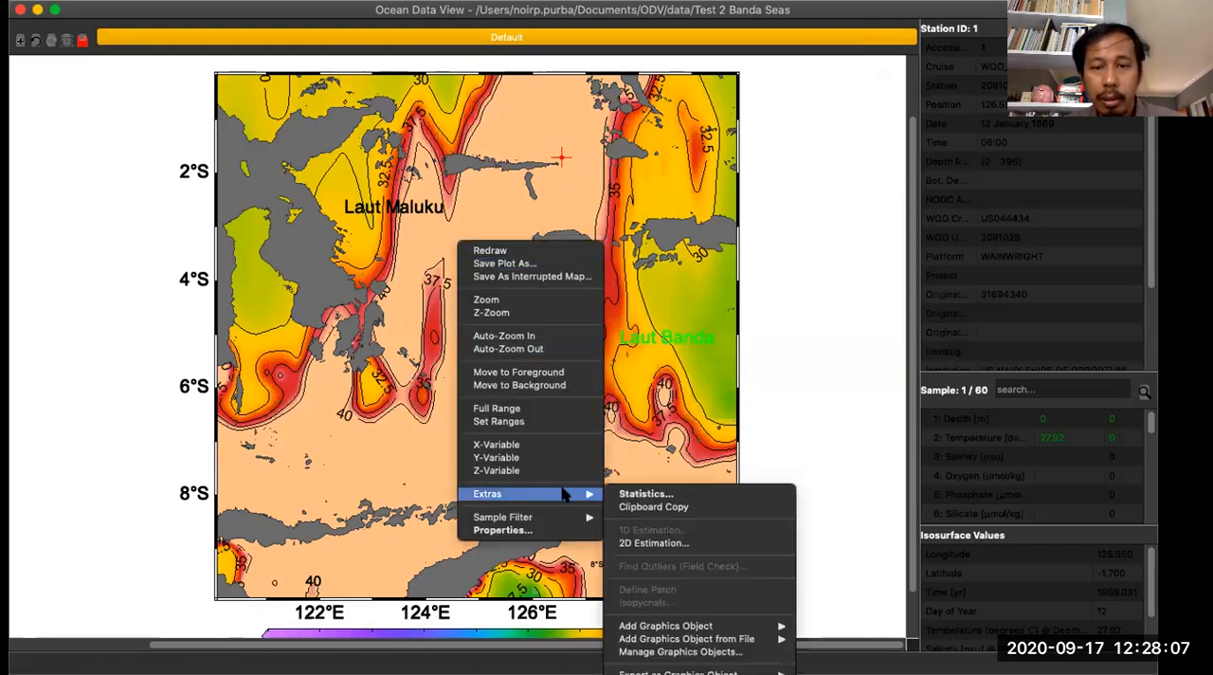
pyautogui.click(633, 493)
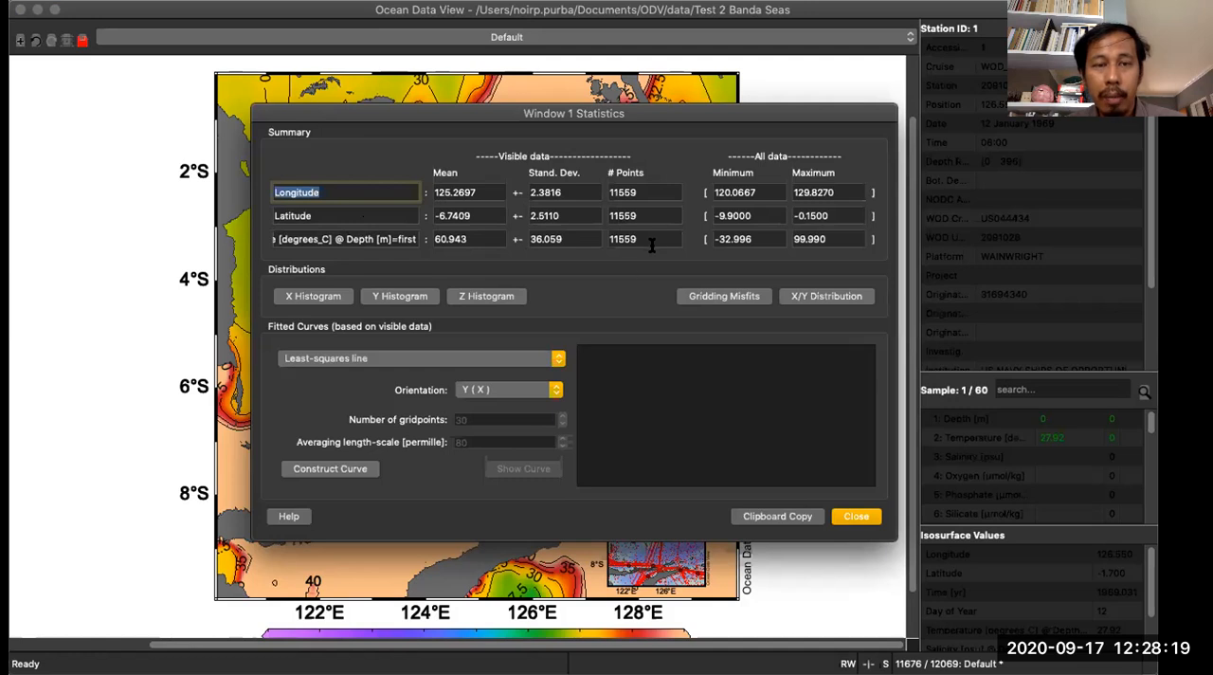
pyautogui.click(493, 295)
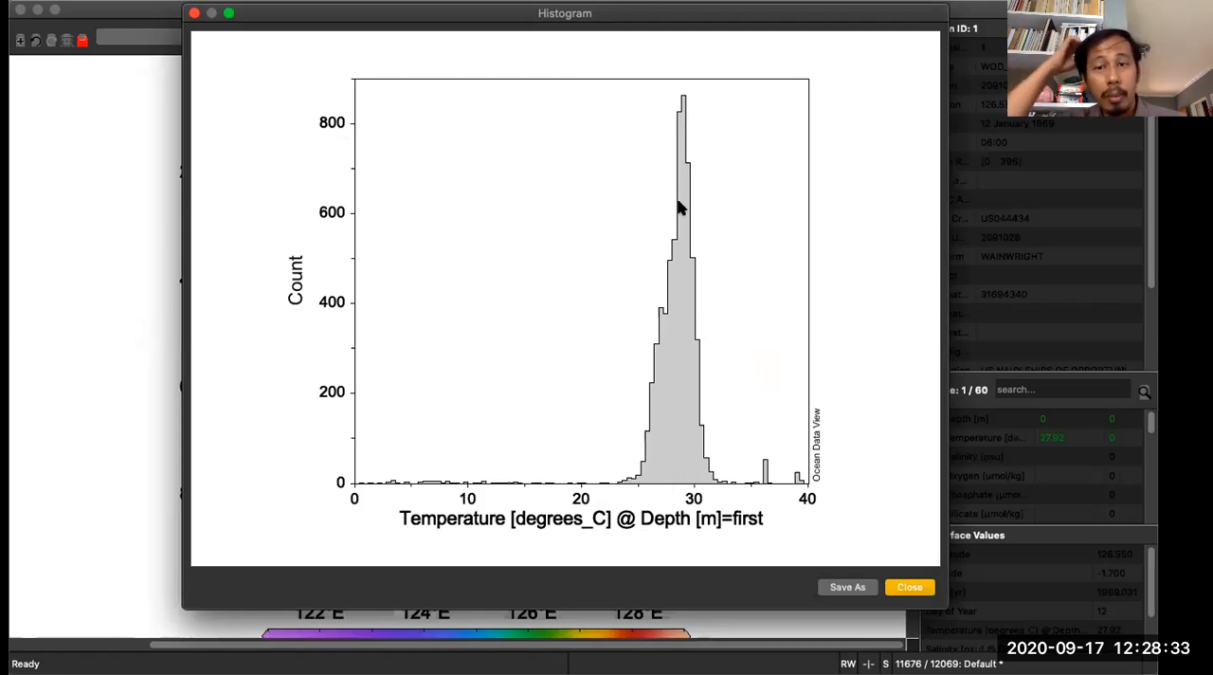
pyautogui.click(909, 587)
pyautogui.click(390, 238)
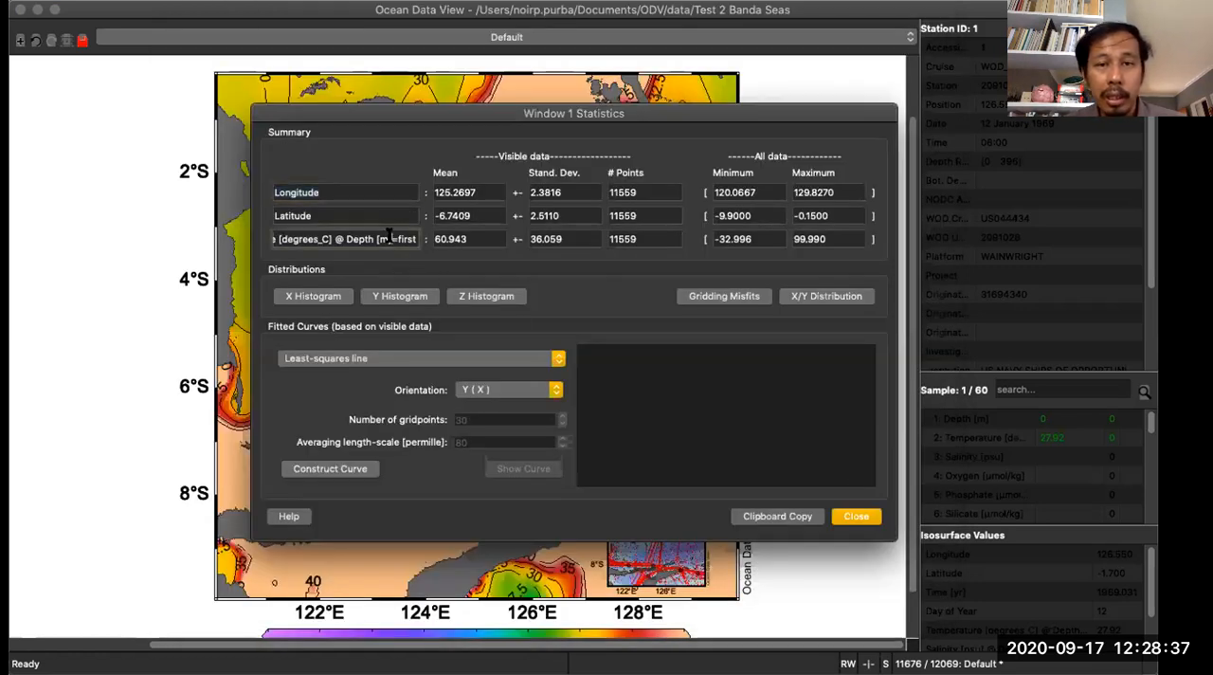
pyautogui.click(851, 520)
# - Change the map's Z-axis variable to Salinity [psu] @ Depth [m]=first
pyautogui.rightClick(473, 239)
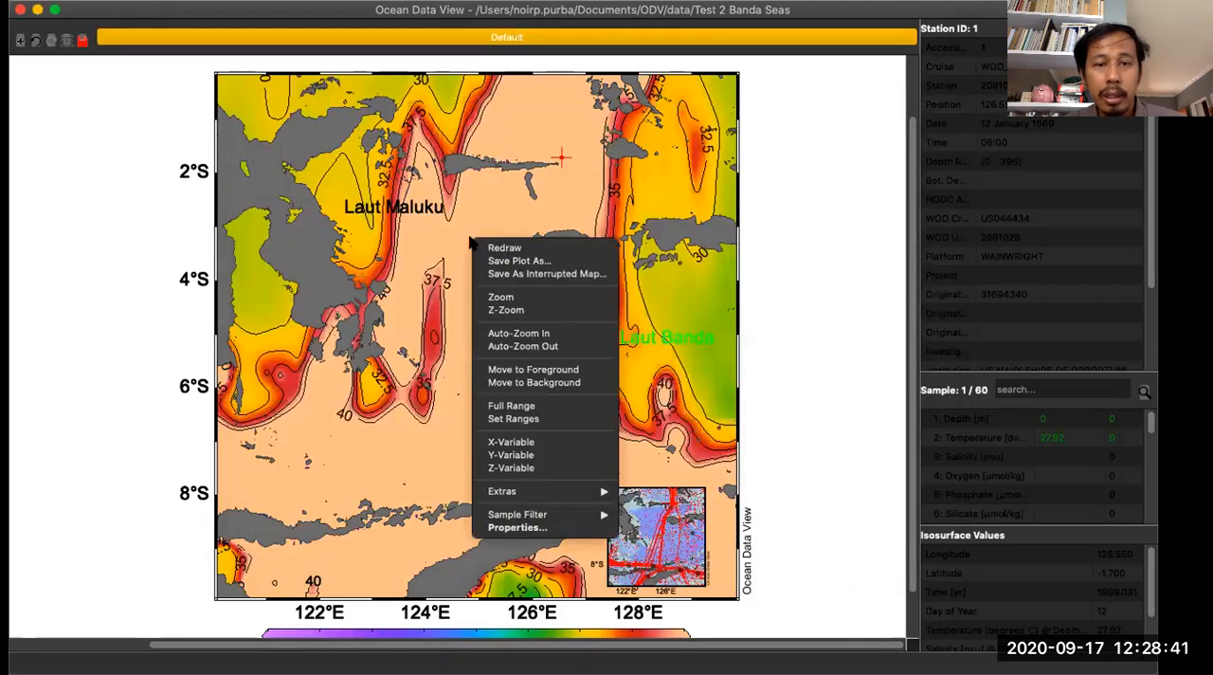
pyautogui.click(555, 467)
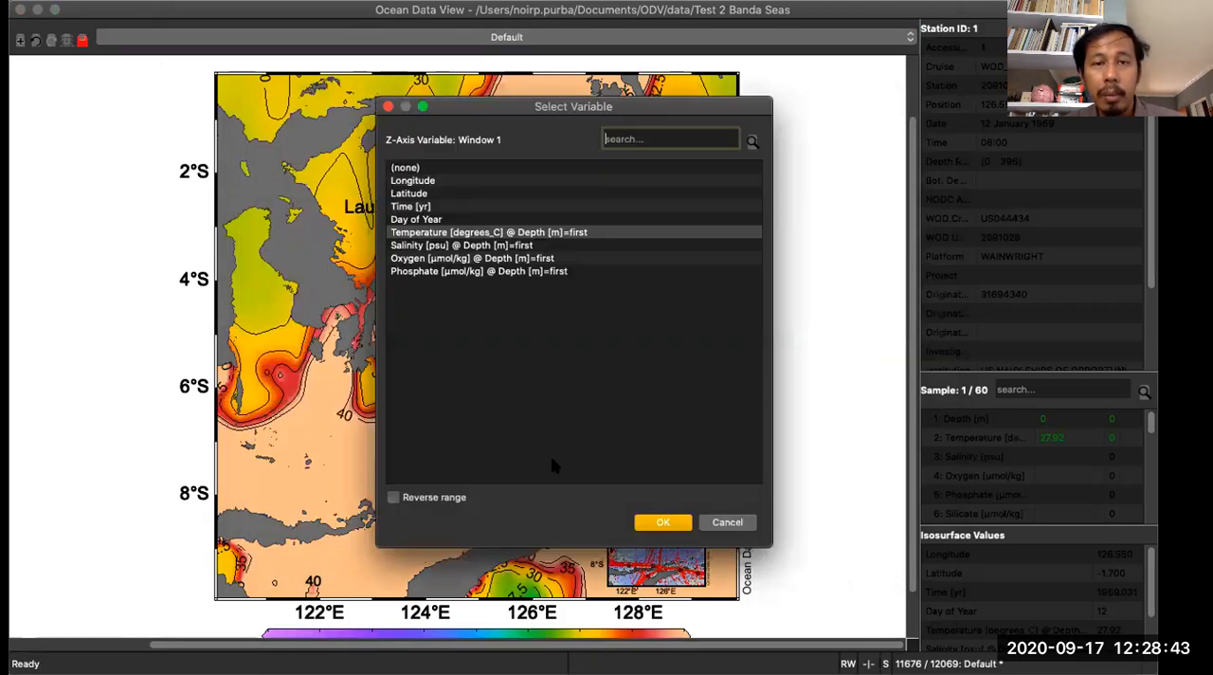
pyautogui.click(447, 244)
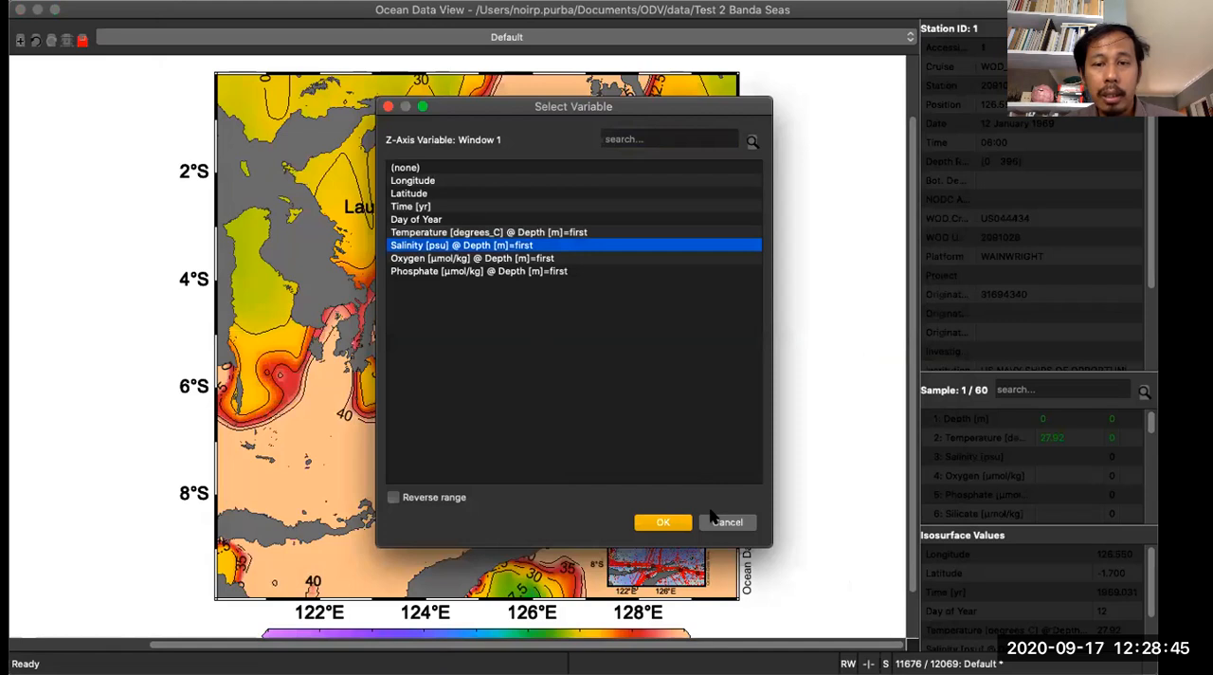
pyautogui.click(660, 521)
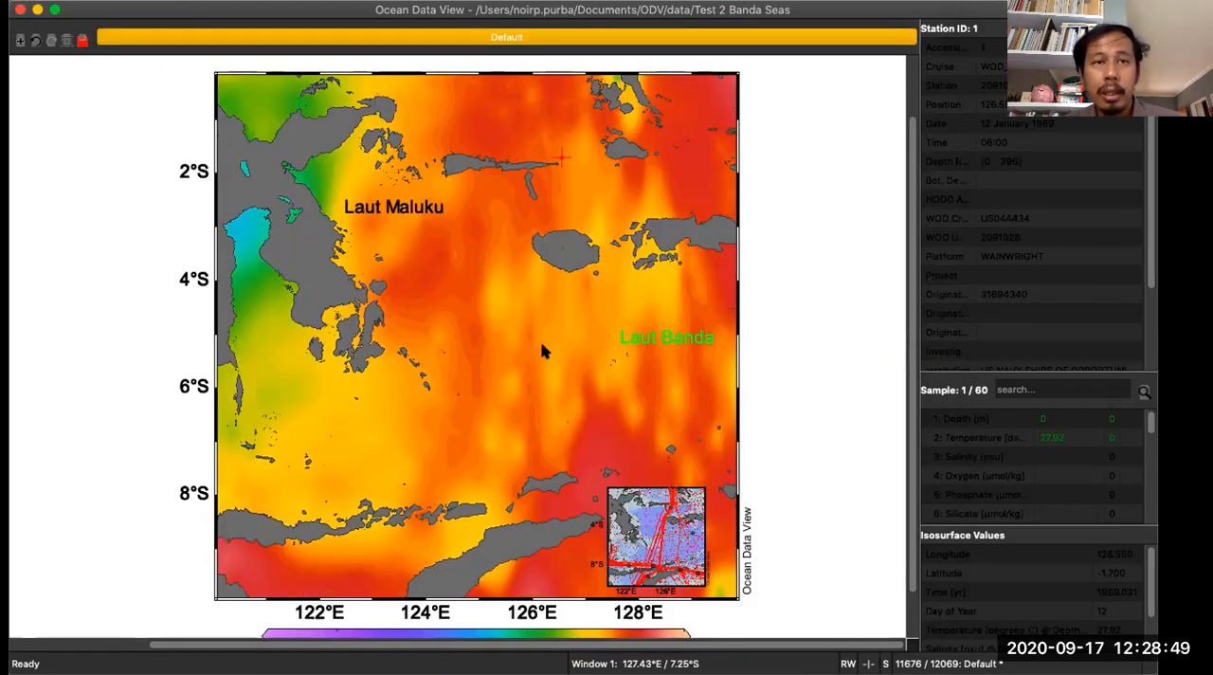
# - Fill in an outlier range check for salinity values outside 5 to 40 at depths from 0 to 6000 m, and cancel it
pyautogui.click(303, 0)
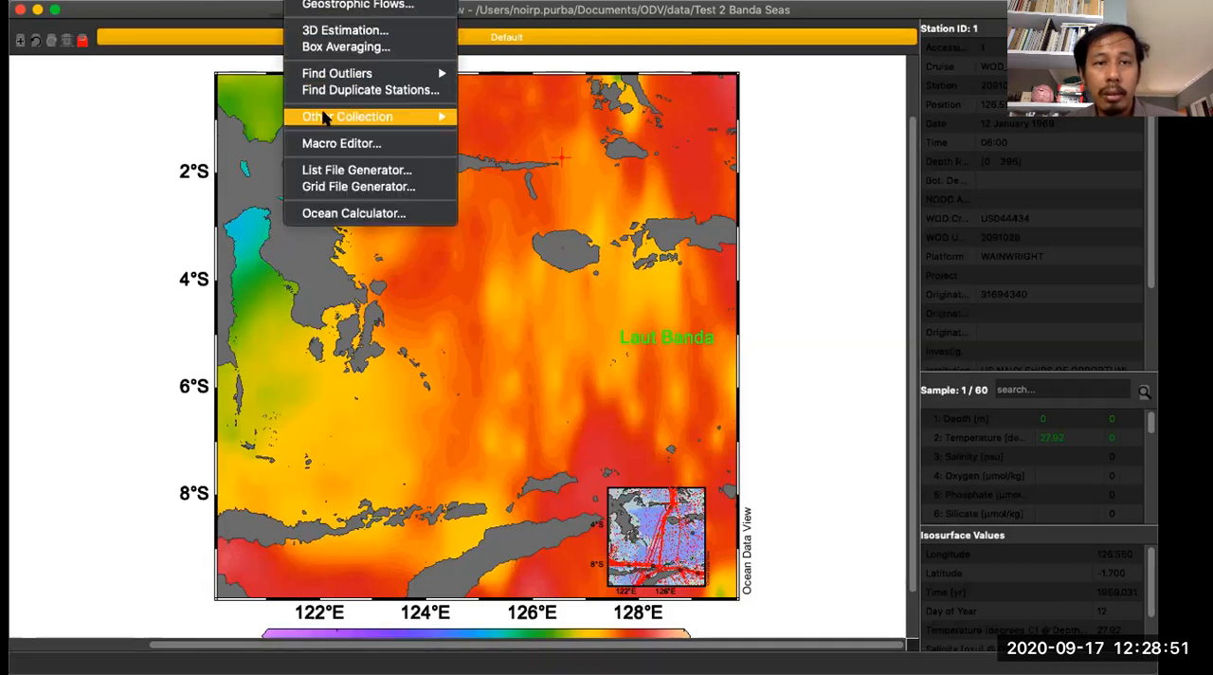
pyautogui.moveTo(336, 75)
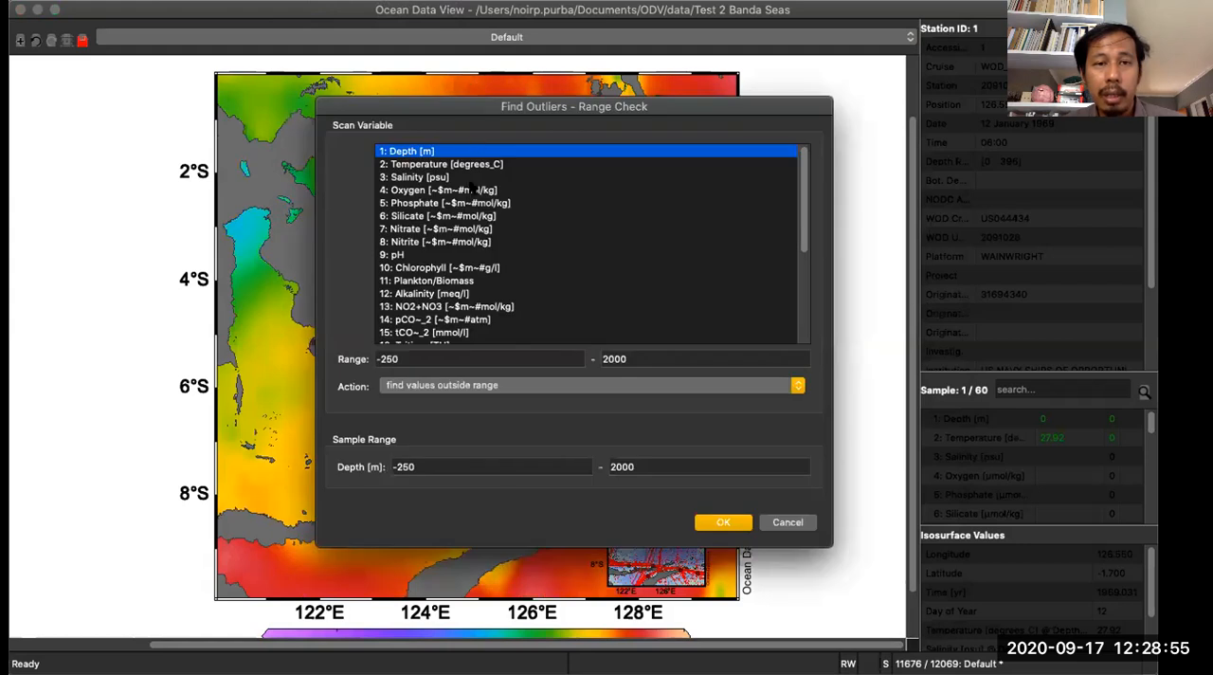
pyautogui.click(432, 177)
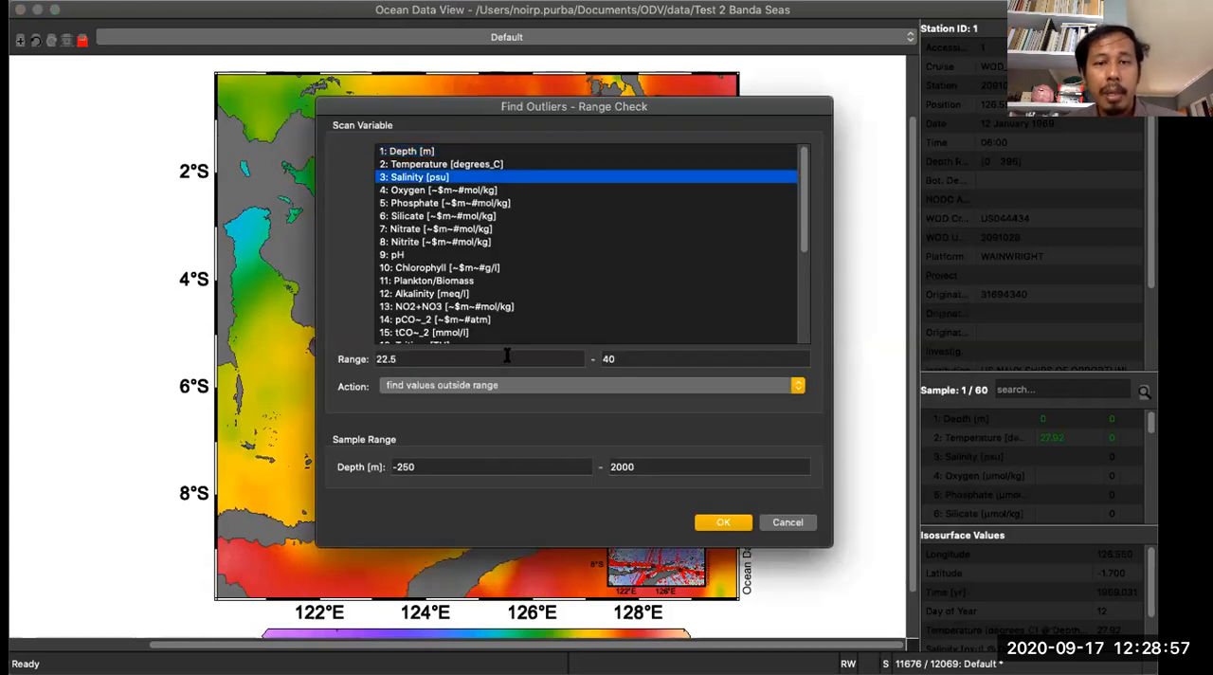
pyautogui.moveTo(435, 358); pyautogui.dragTo(342, 351)
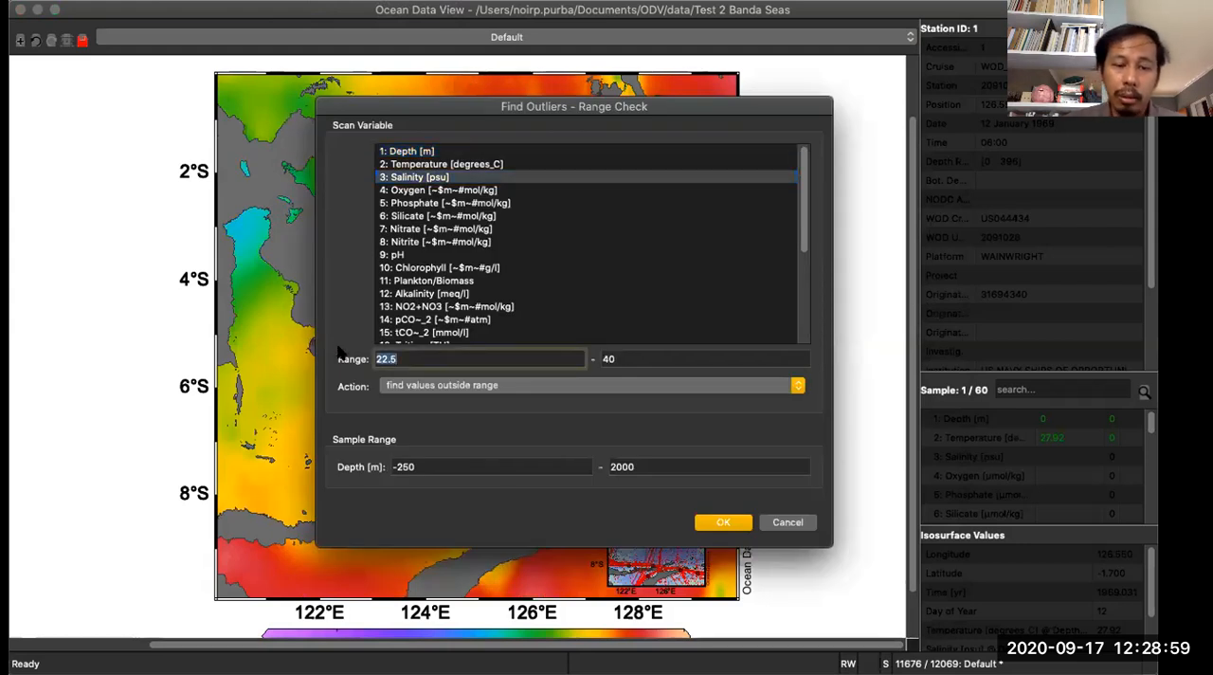
pyautogui.write('5')
pyautogui.press('Tab')
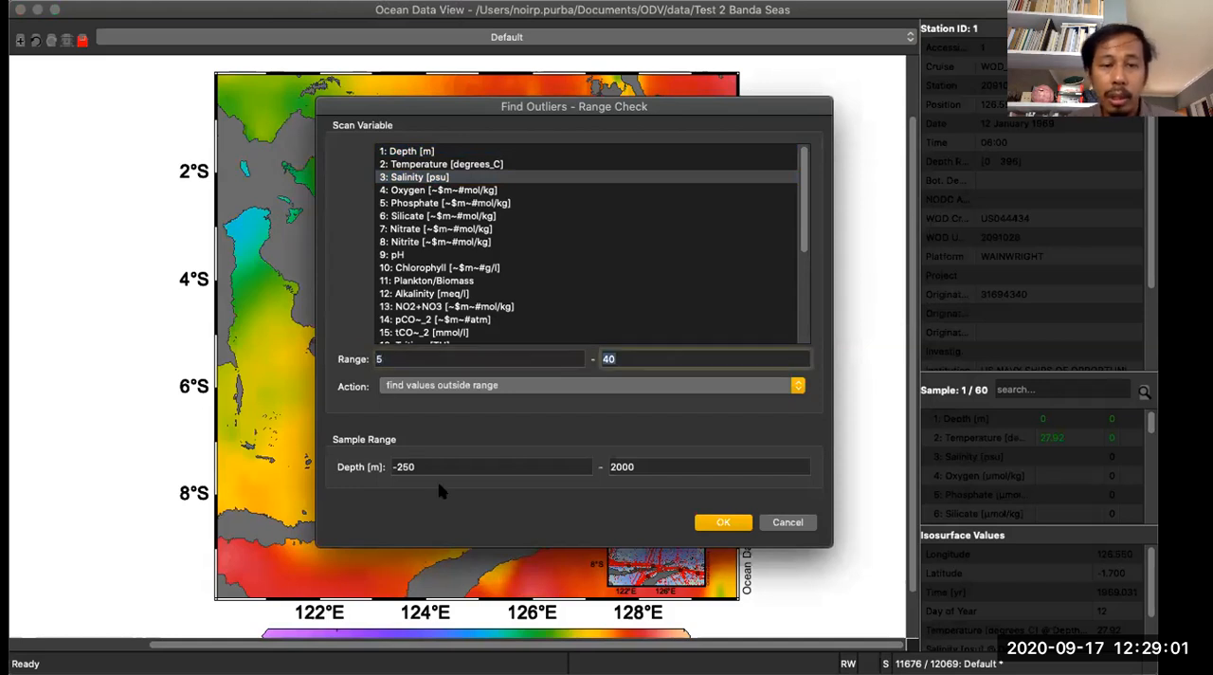
pyautogui.moveTo(439, 467); pyautogui.dragTo(289, 439)
pyautogui.write('0')
pyautogui.press('Tab')
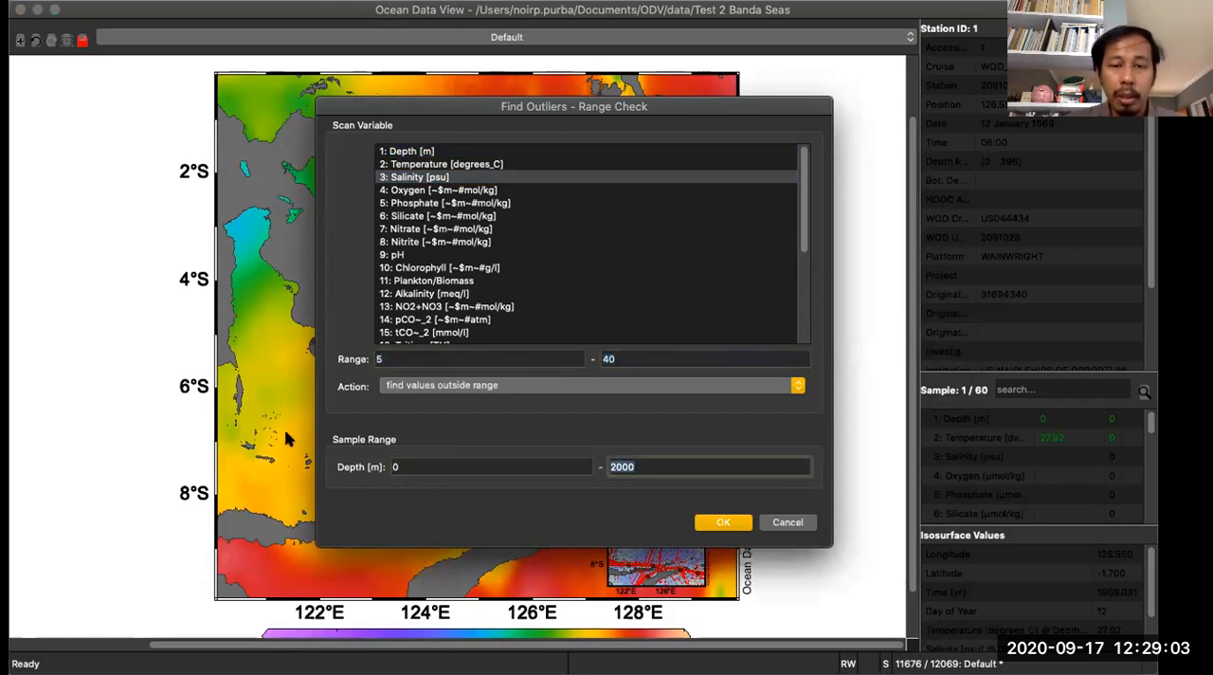
pyautogui.write('6000')
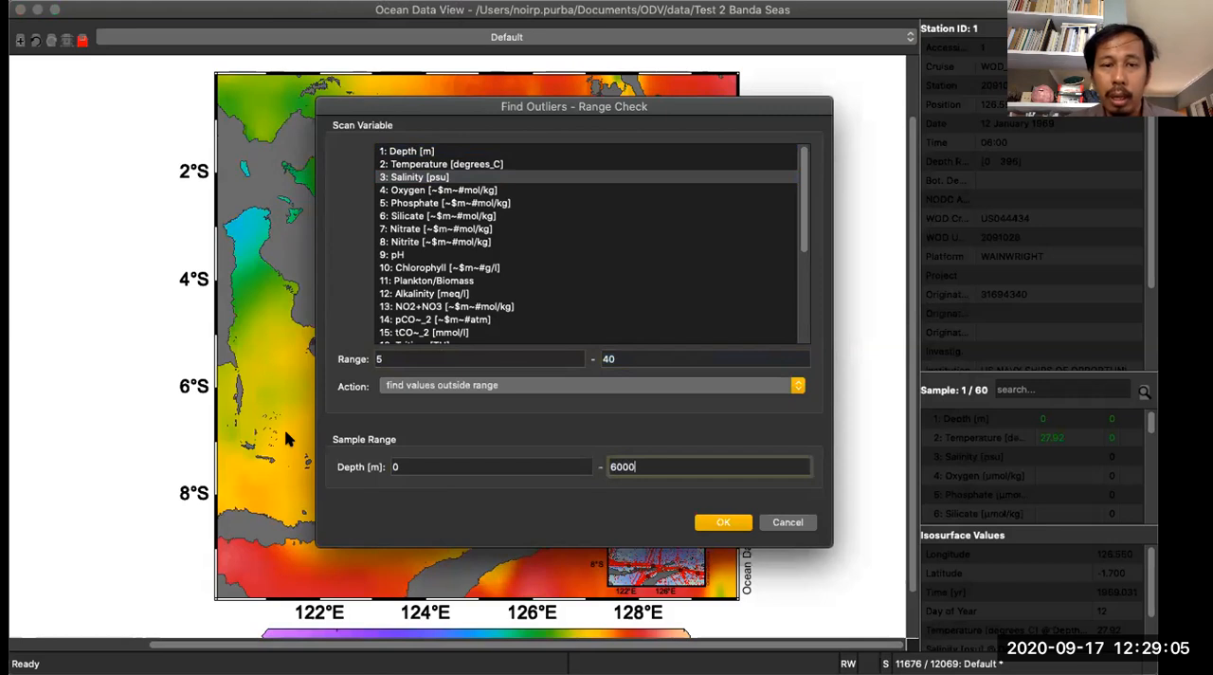
pyautogui.click(804, 524)
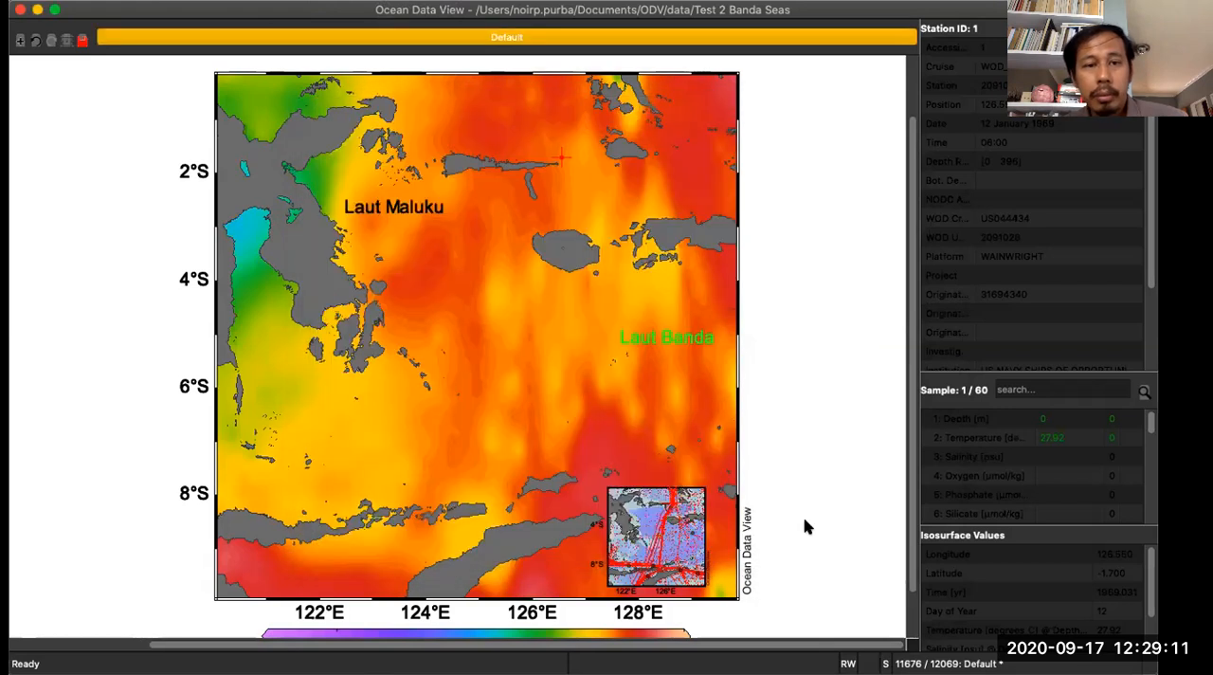
# - Define salinity contours on the map from 29 to 35 at an increment of 0.5, and apply the window properties
pyautogui.rightClick(458, 268)
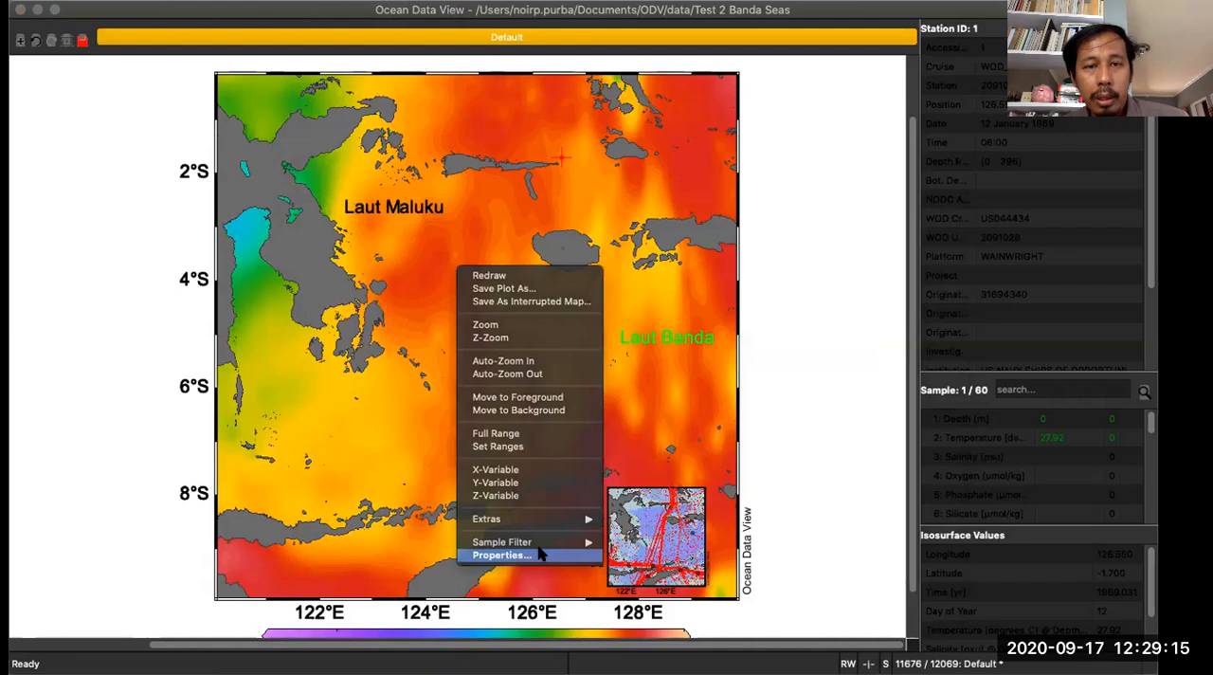
pyautogui.click(540, 553)
pyautogui.click(577, 47)
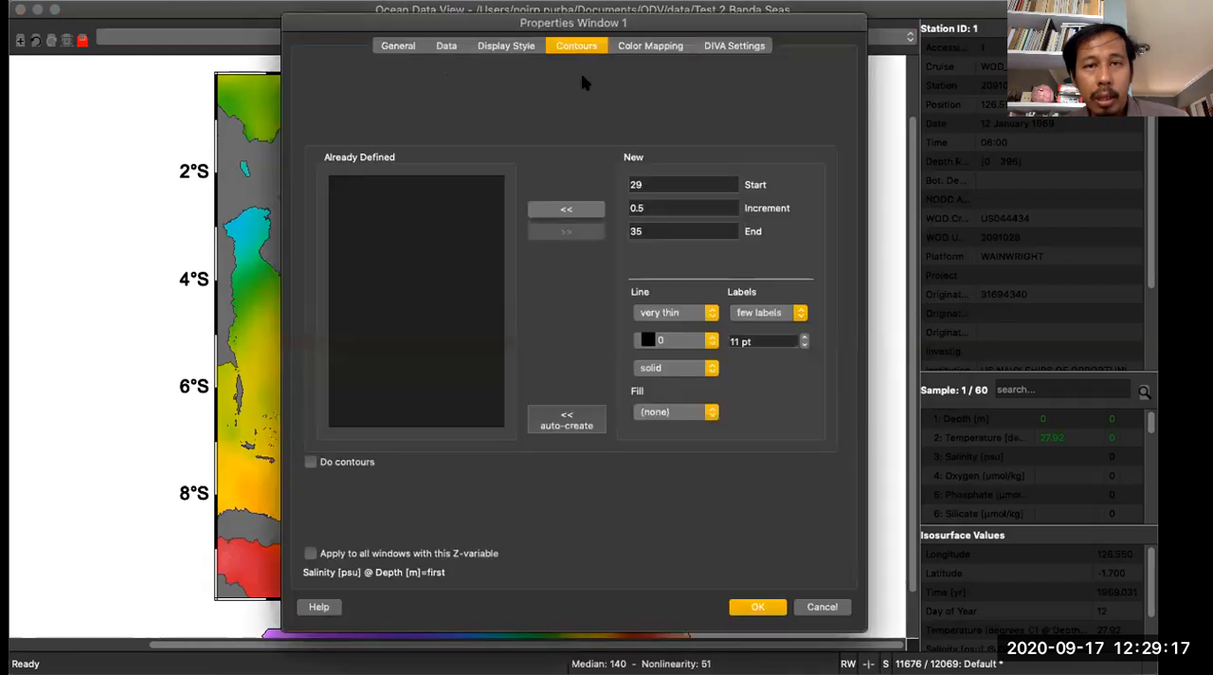
pyautogui.click(582, 212)
pyautogui.click(779, 610)
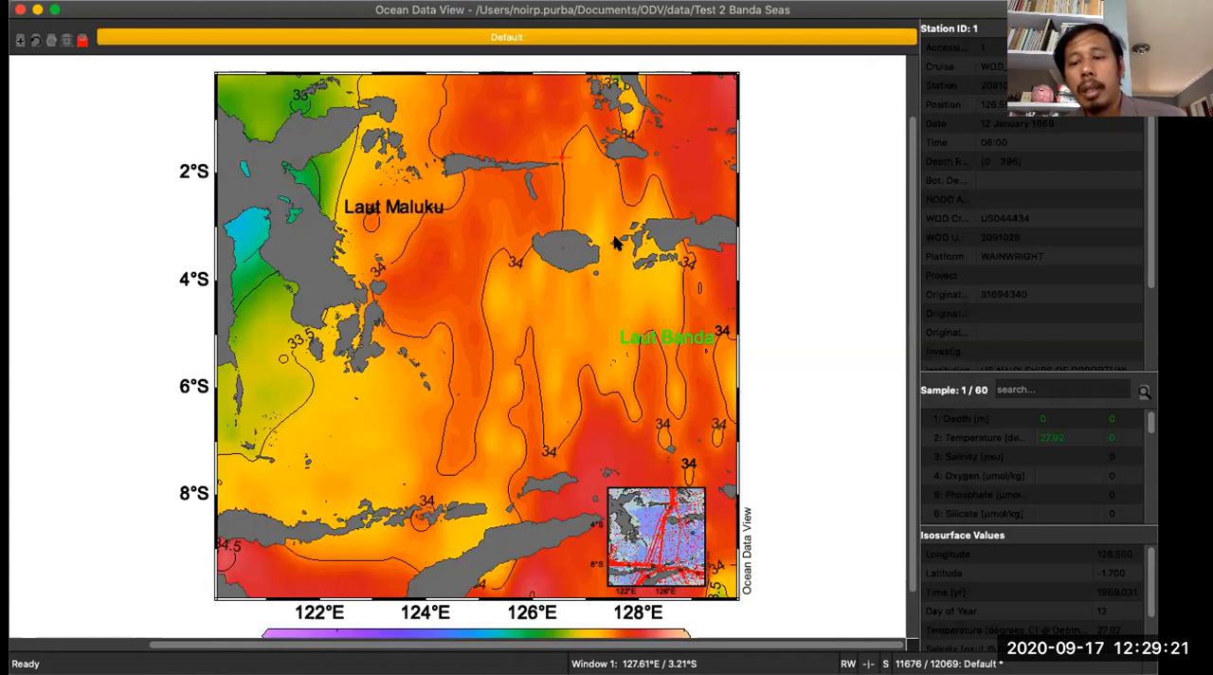
pyautogui.scroll(-2, 550, 429)
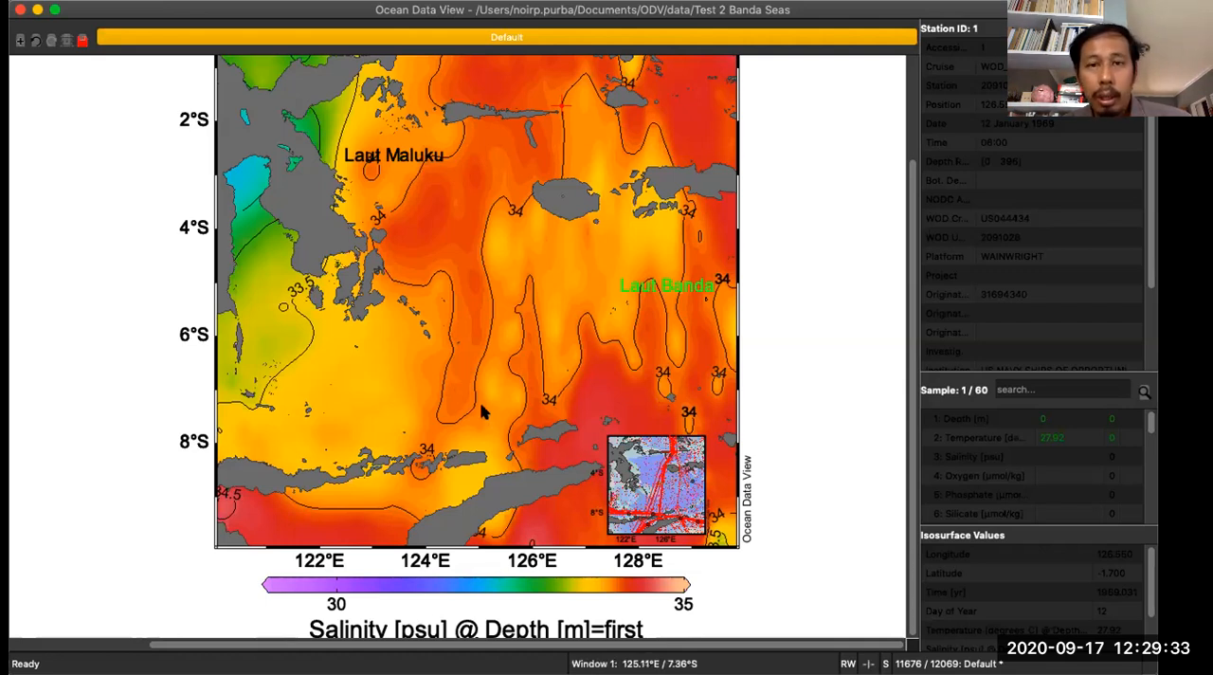
pyautogui.scroll(3, 484, 409)
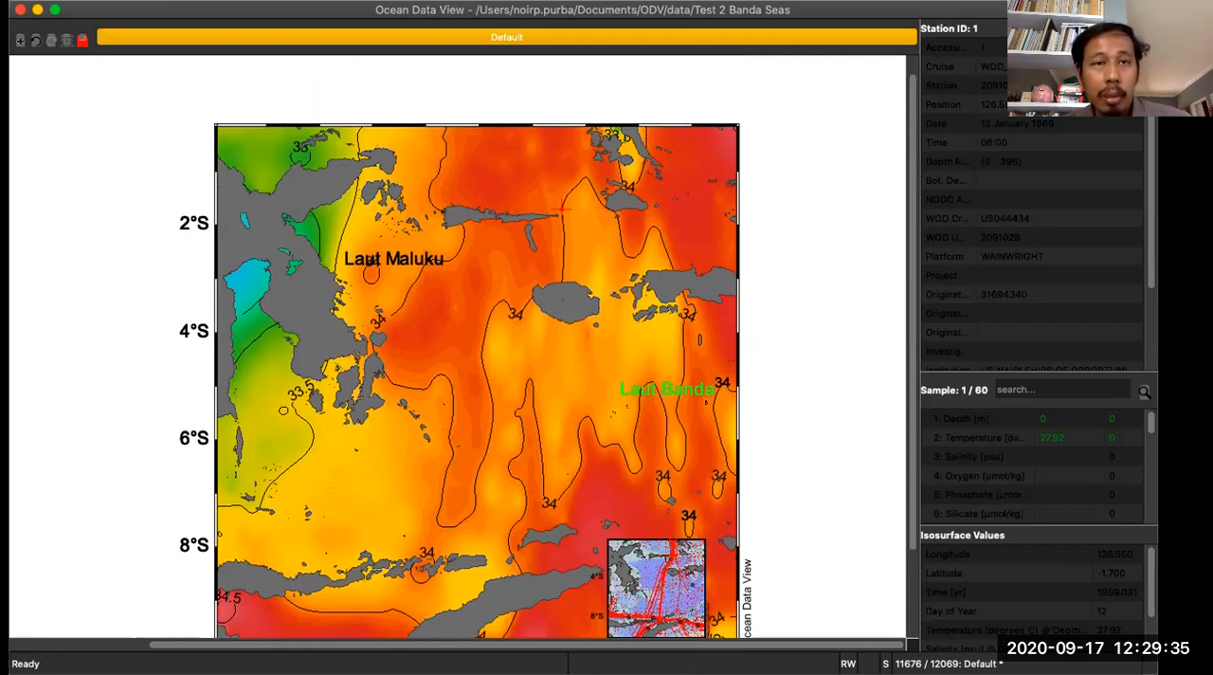
pyautogui.click(350, 1)
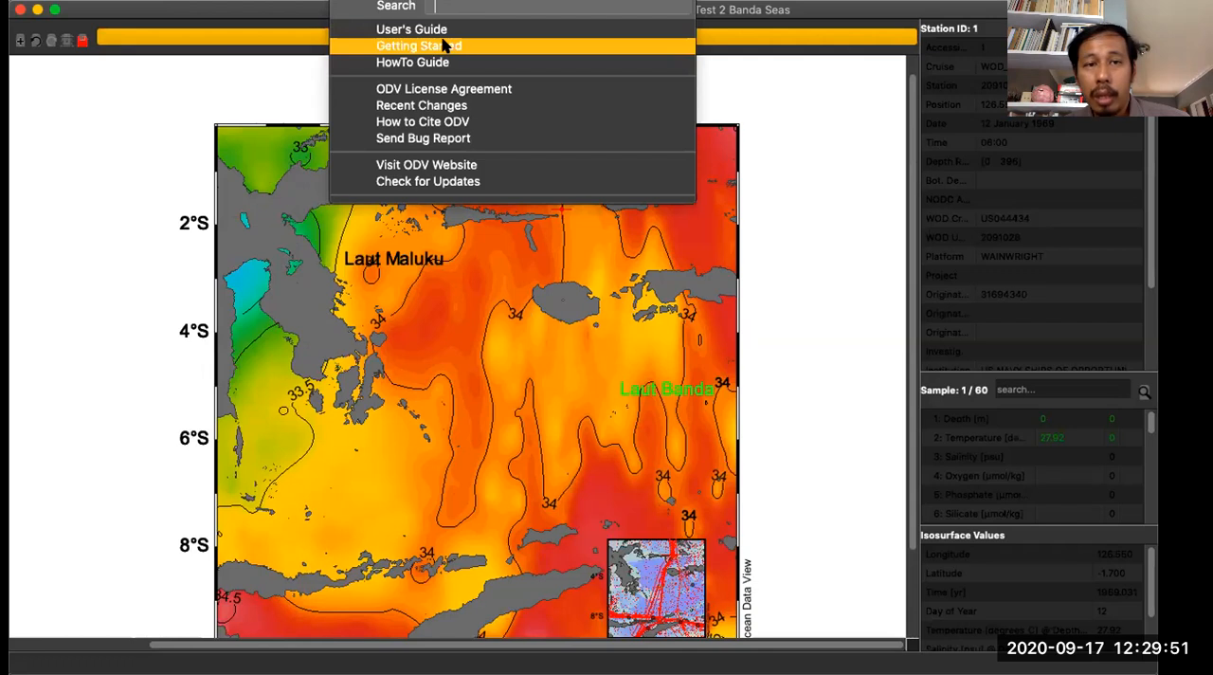
pyautogui.click(252, 222)
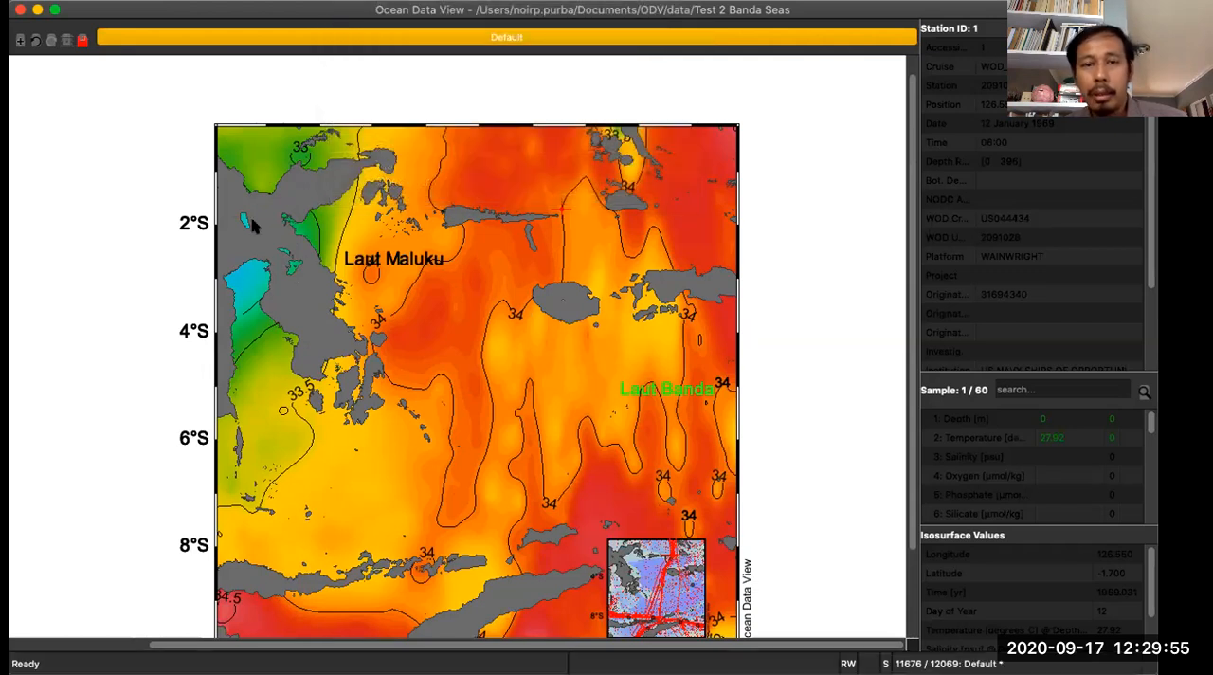
pyautogui.scroll(-3, 252, 222)
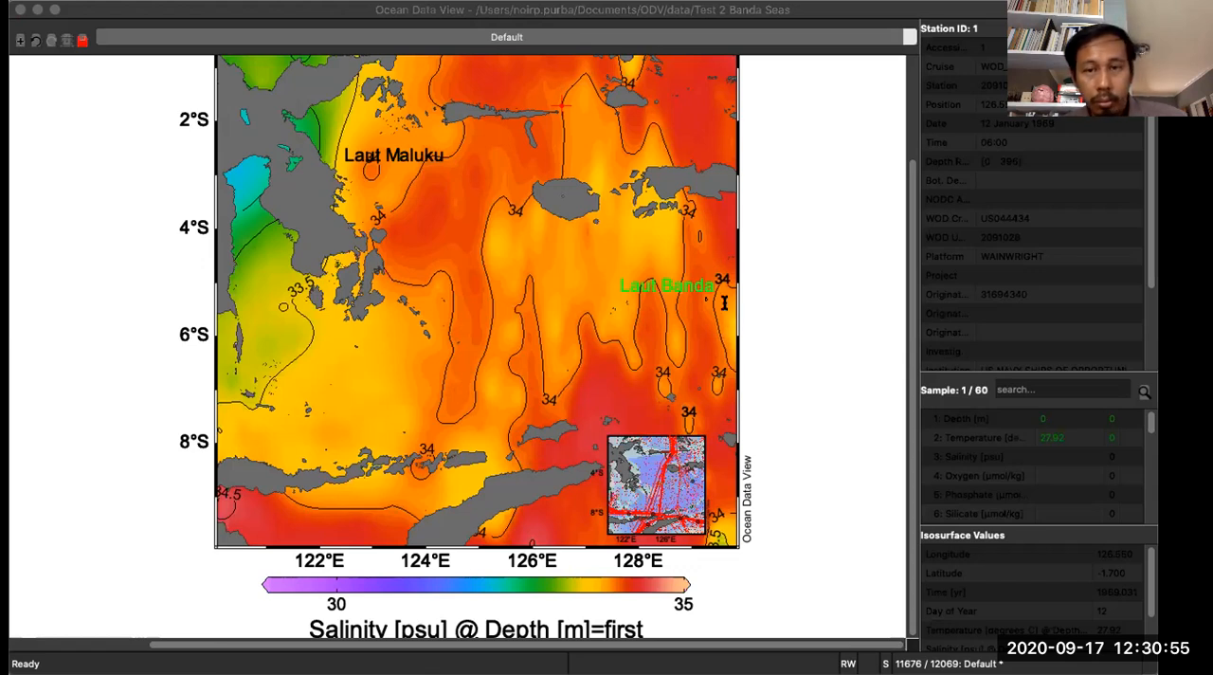
pyautogui.click(136, 551)
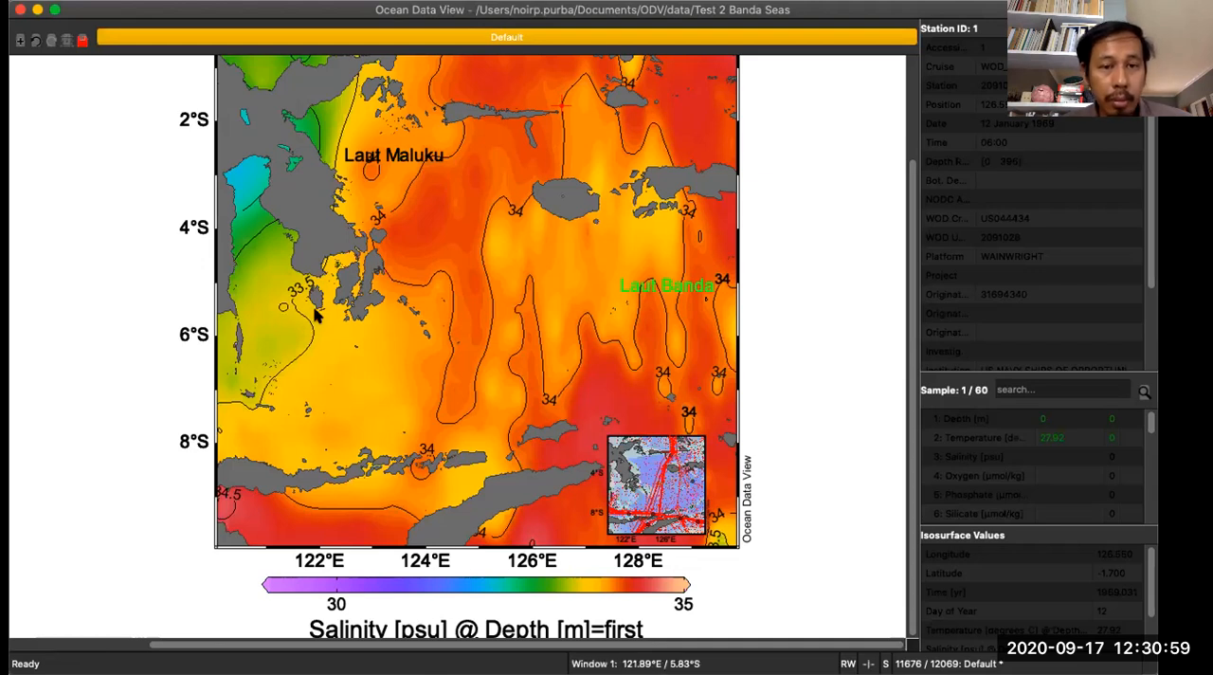
pyautogui.rightClick(313, 248)
pyautogui.moveTo(391, 499)
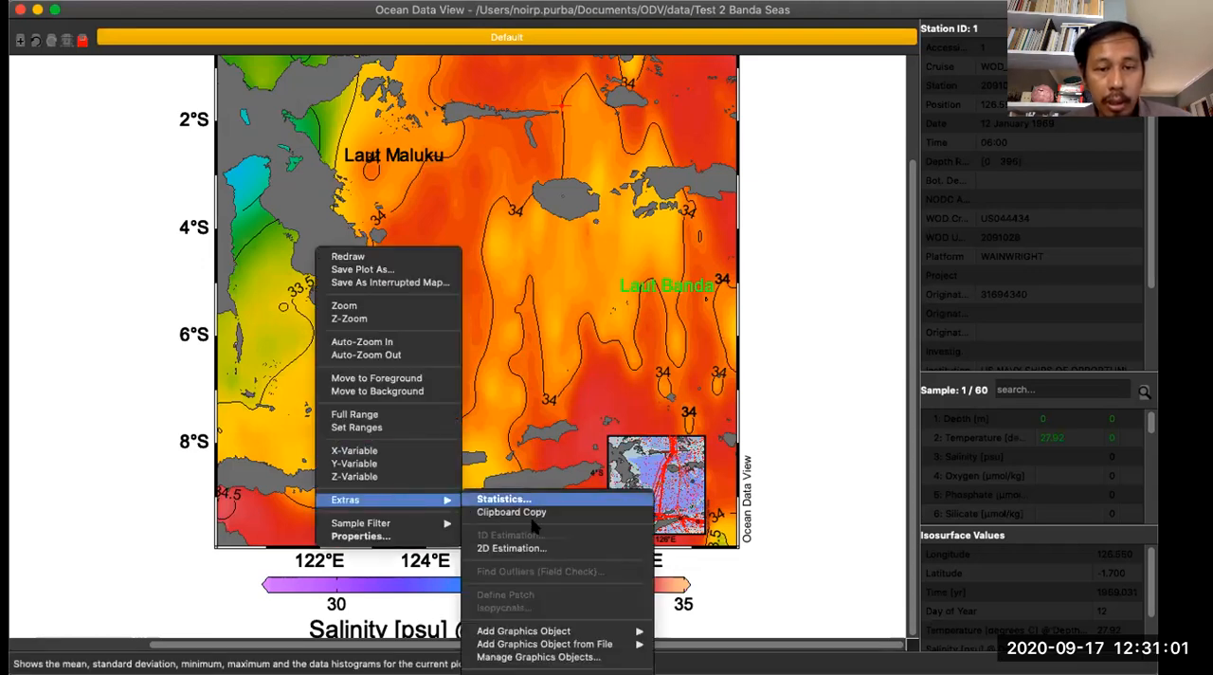
pyautogui.moveTo(561, 631)
pyautogui.click(692, 613)
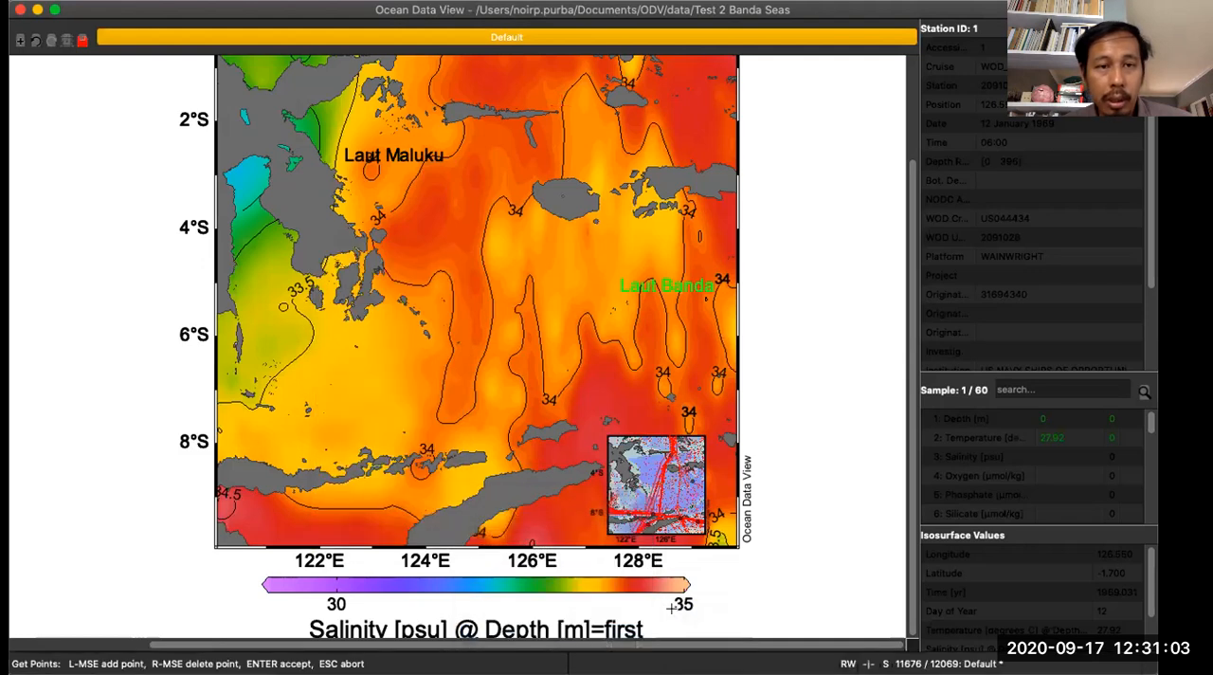
pyautogui.click(341, 276)
pyautogui.write('http://www.marinedataliteracy.org')
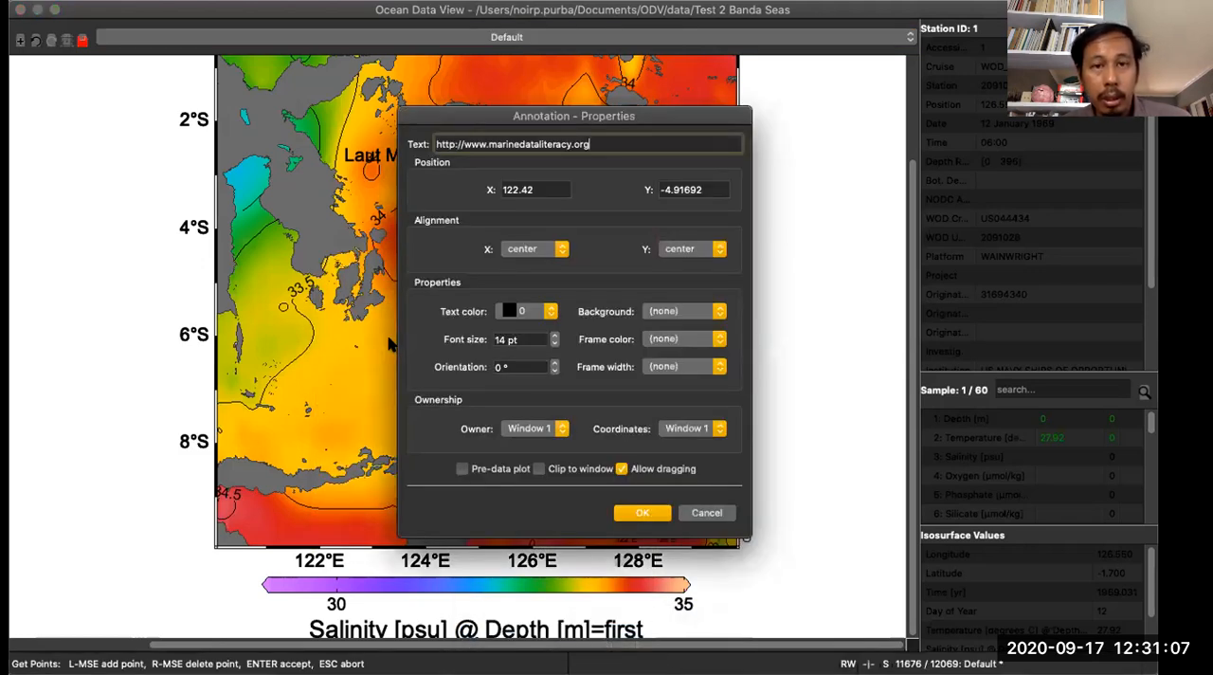
# - Set the annotation's font size to 26 pt, accept it, and move the text to span the map at about 6°S
pyautogui.click(555, 336)
pyautogui.click(555, 335)
pyautogui.click(555, 336)
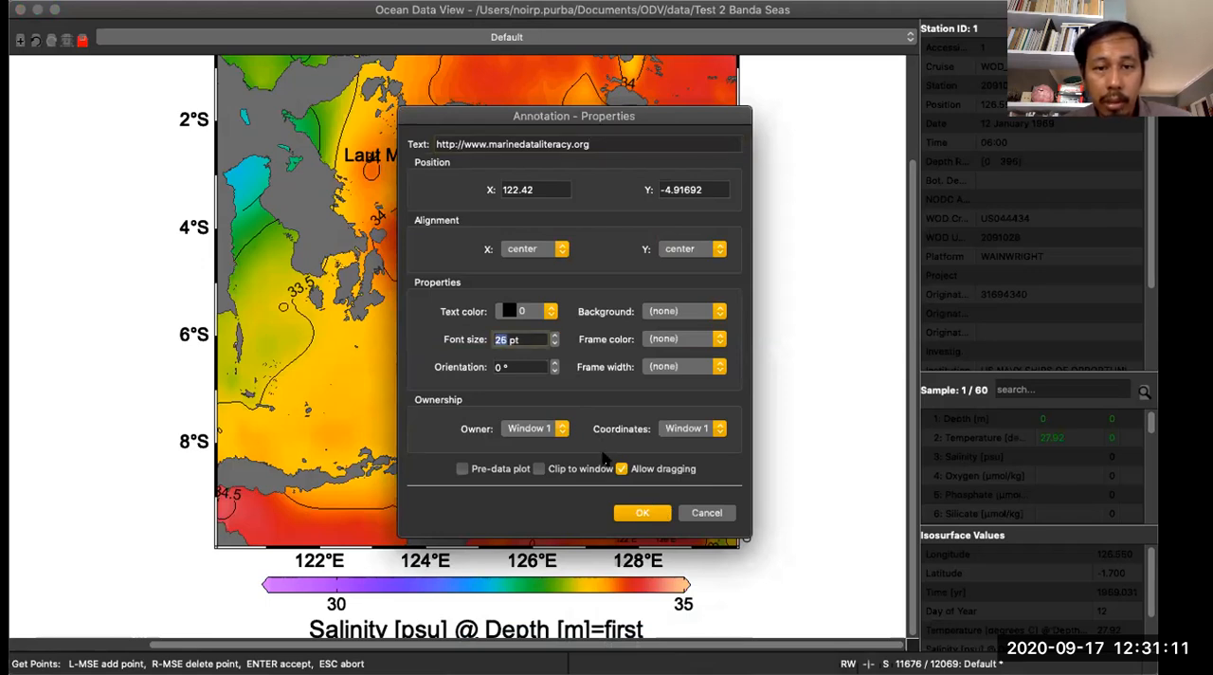
pyautogui.click(642, 512)
pyautogui.moveTo(487, 277)
pyautogui.mouseDown()
pyautogui.moveTo(618, 220)
pyautogui.moveTo(573, 419)
pyautogui.moveTo(564, 349)
pyautogui.mouseUp()
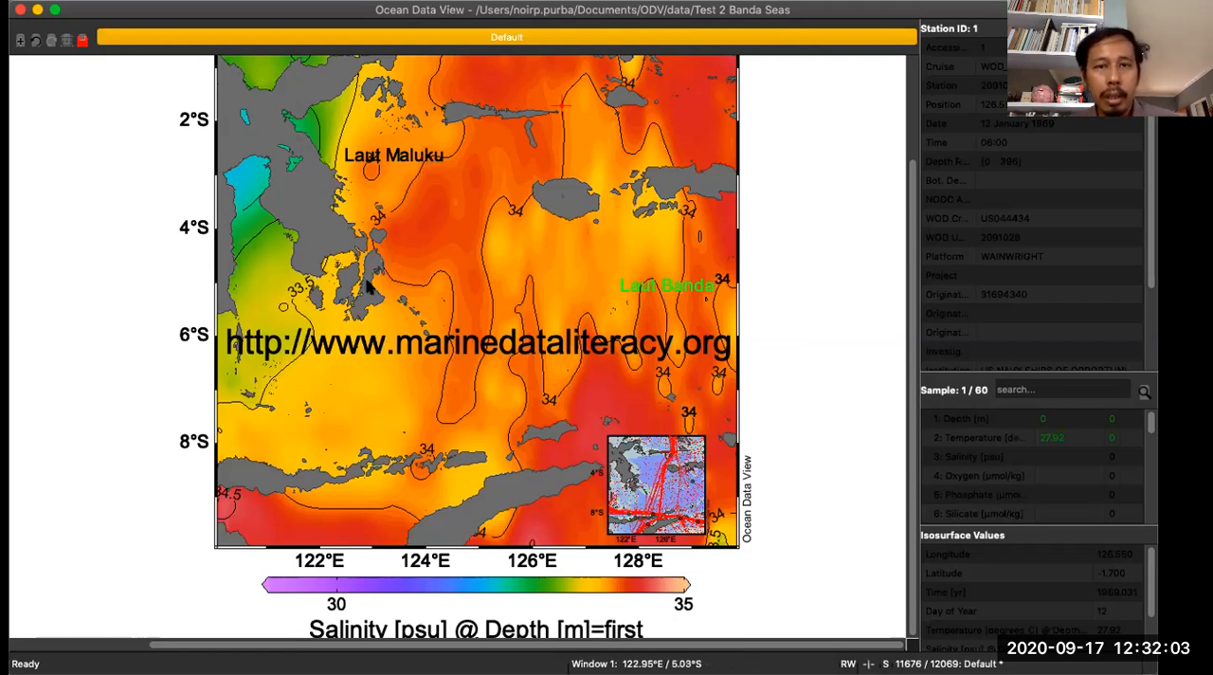
pyautogui.scroll(3, 369, 287)
pyautogui.scroll(-3, 368, 286)
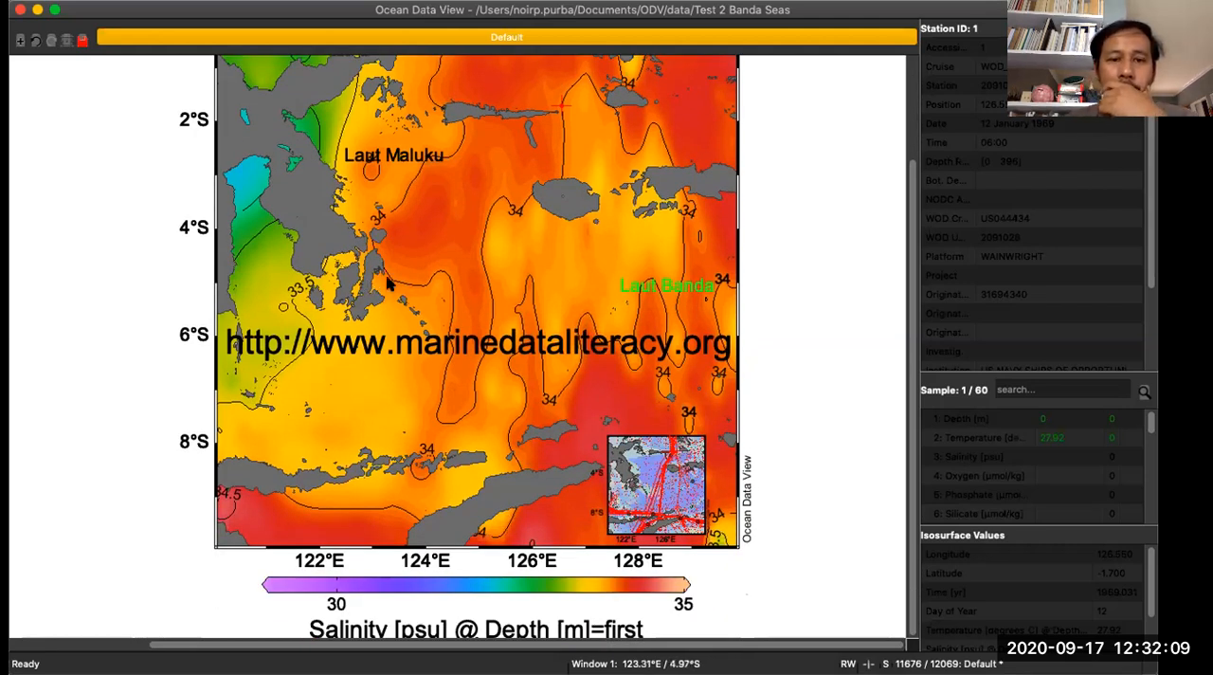
pyautogui.scroll(2, 387, 283)
pyautogui.scroll(-2, 387, 283)
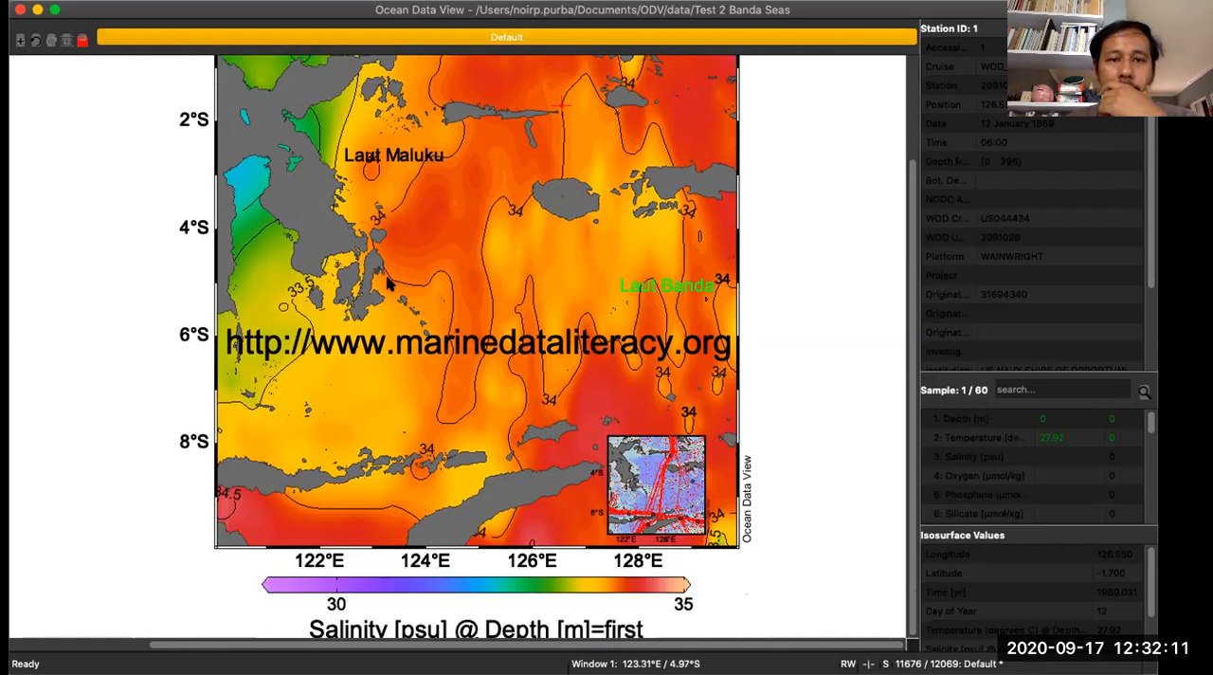
pyautogui.rightClick(396, 214)
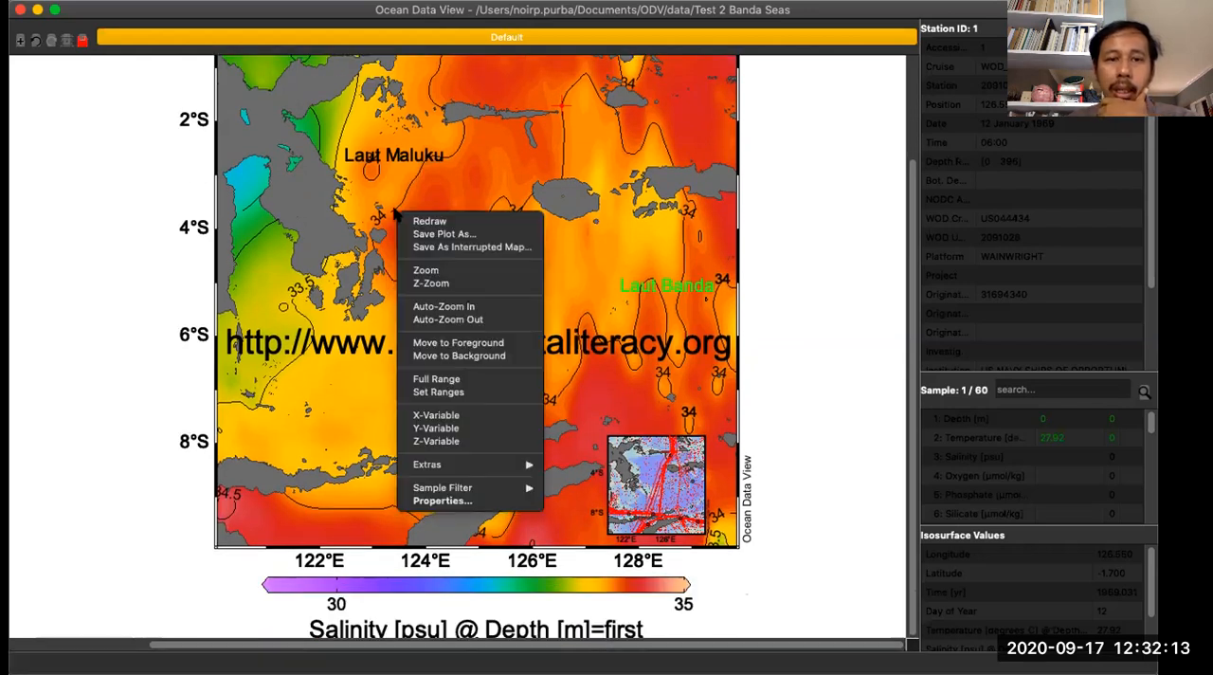
pyautogui.click(272, 229)
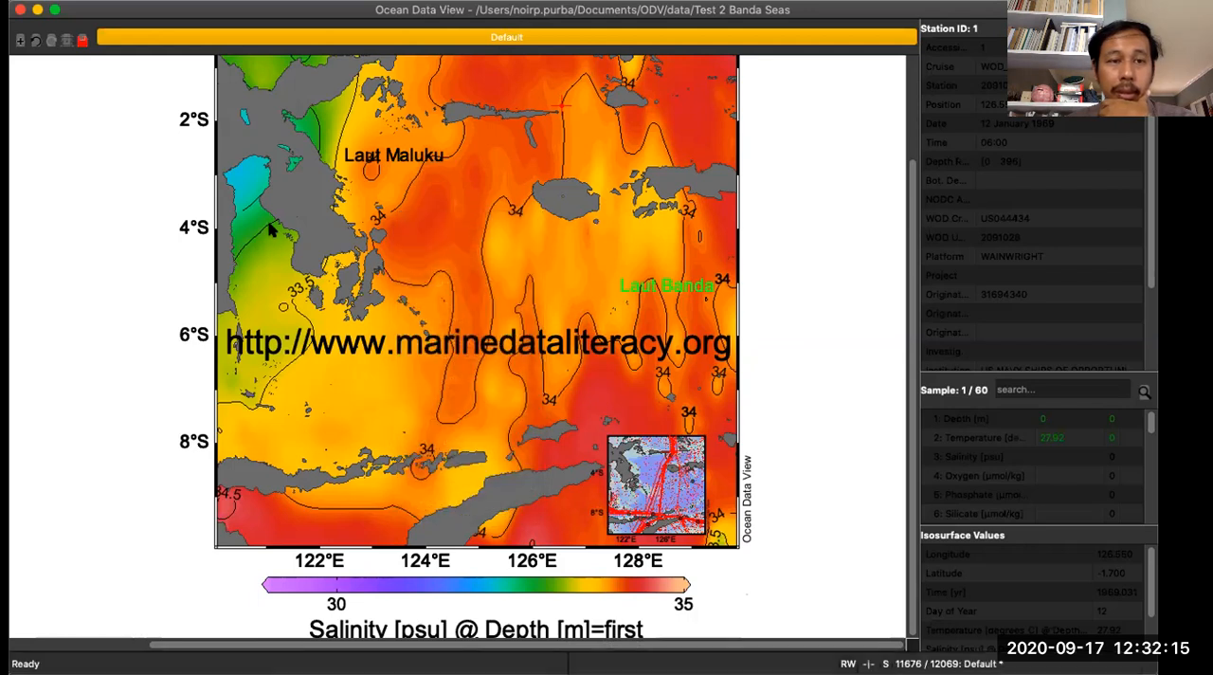
pyautogui.rightClick(272, 230)
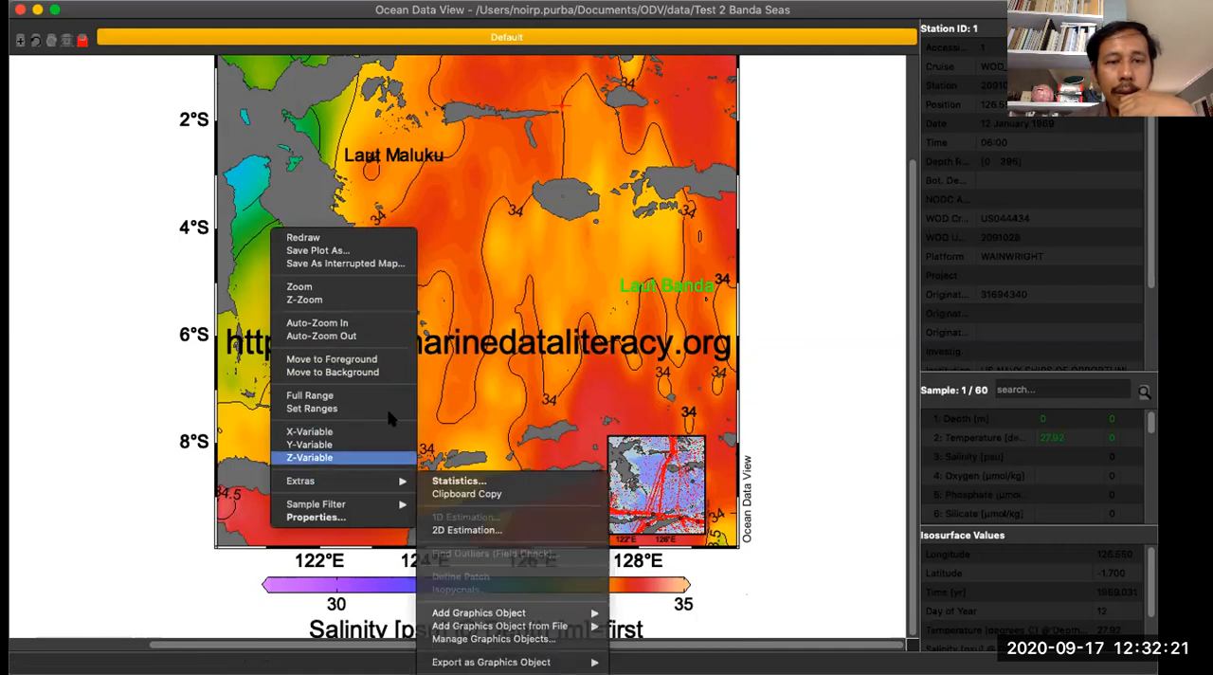
# - Apply the 1 SCATTER Window layout template to replace the full salinity map with a scatter plot
pyautogui.click(76, 211)
pyautogui.rightClick(59, 157)
pyautogui.moveTo(159, 326)
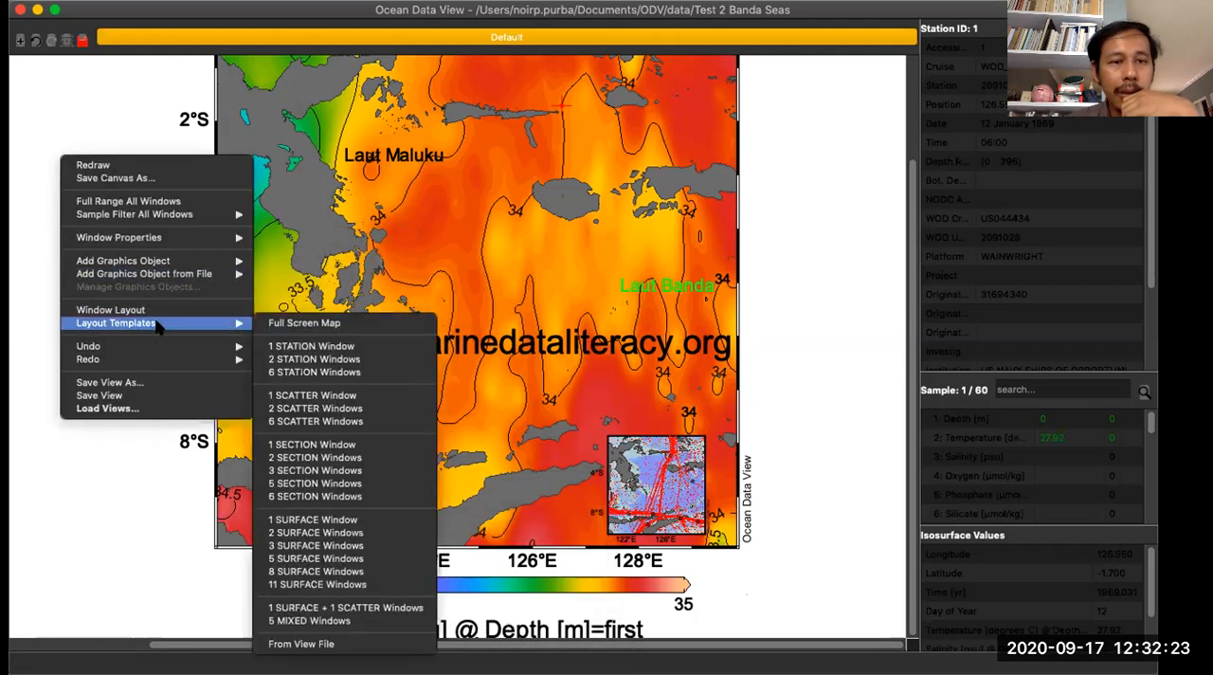
pyautogui.click(300, 398)
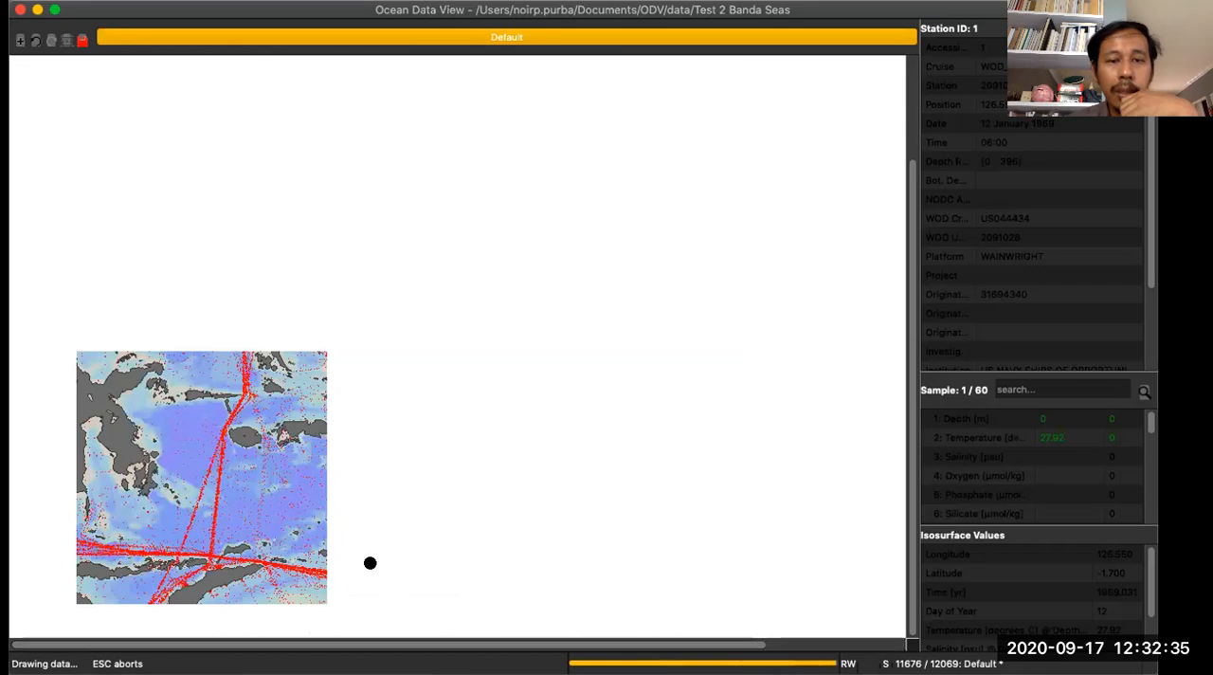
pyautogui.moveTo(526, 645); pyautogui.dragTo(621, 646)
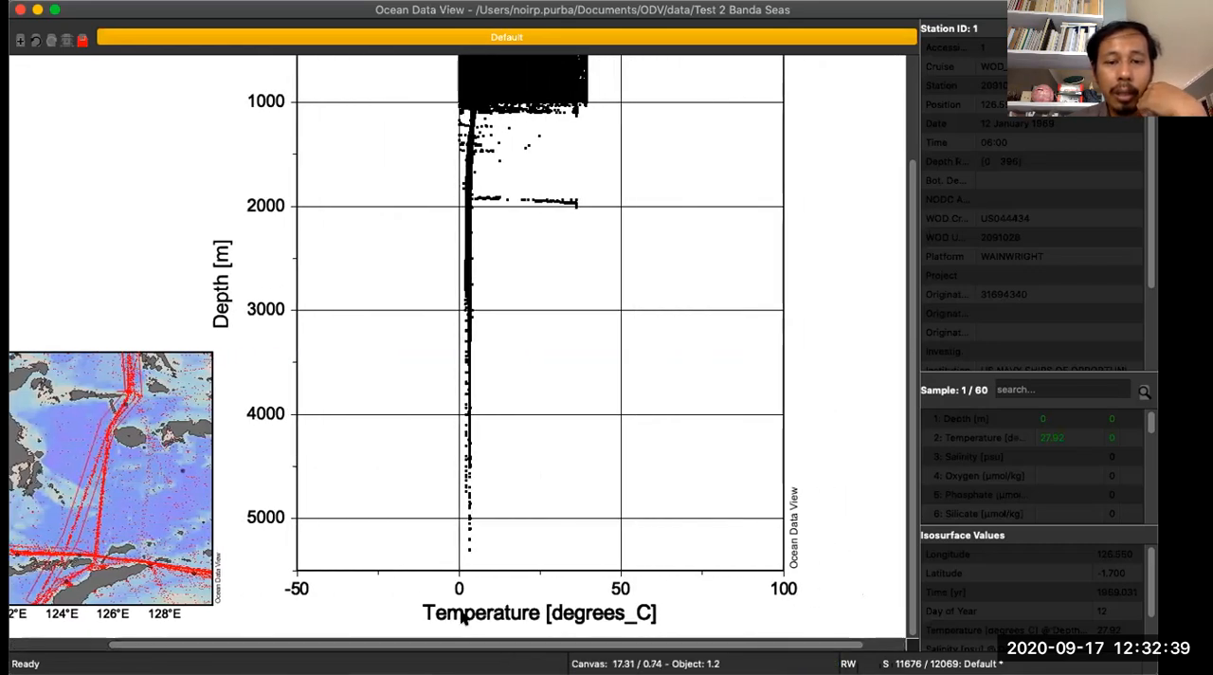
pyautogui.rightClick(535, 344)
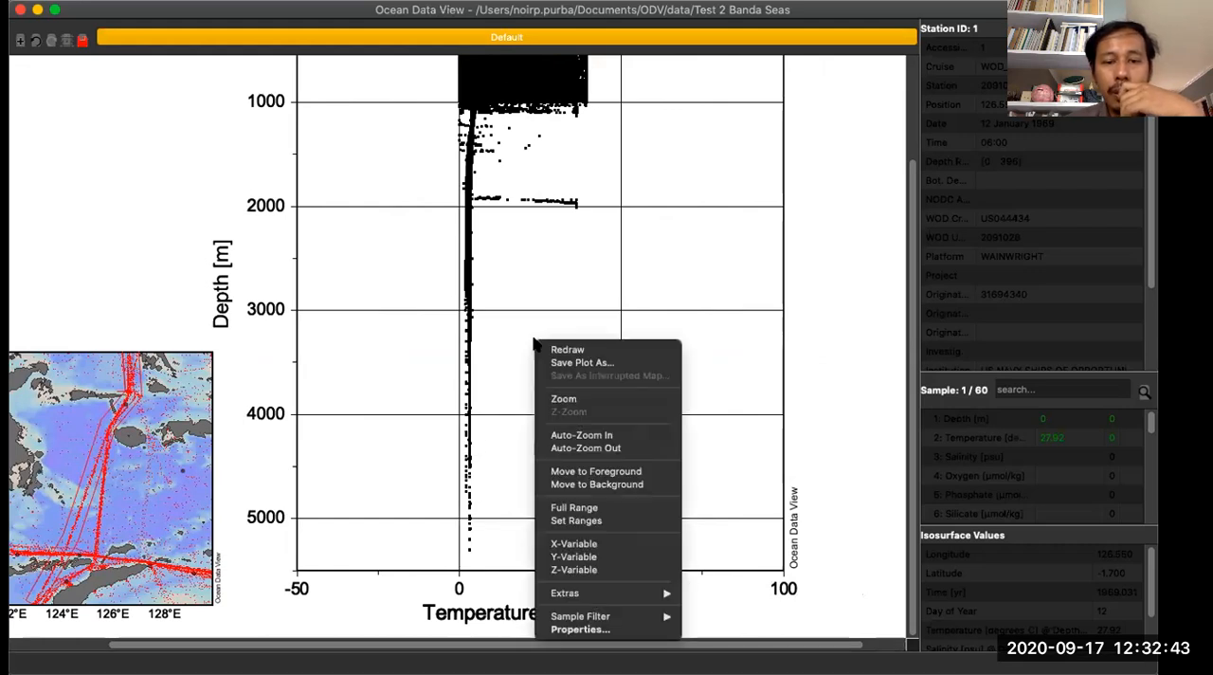
pyautogui.moveTo(617, 593)
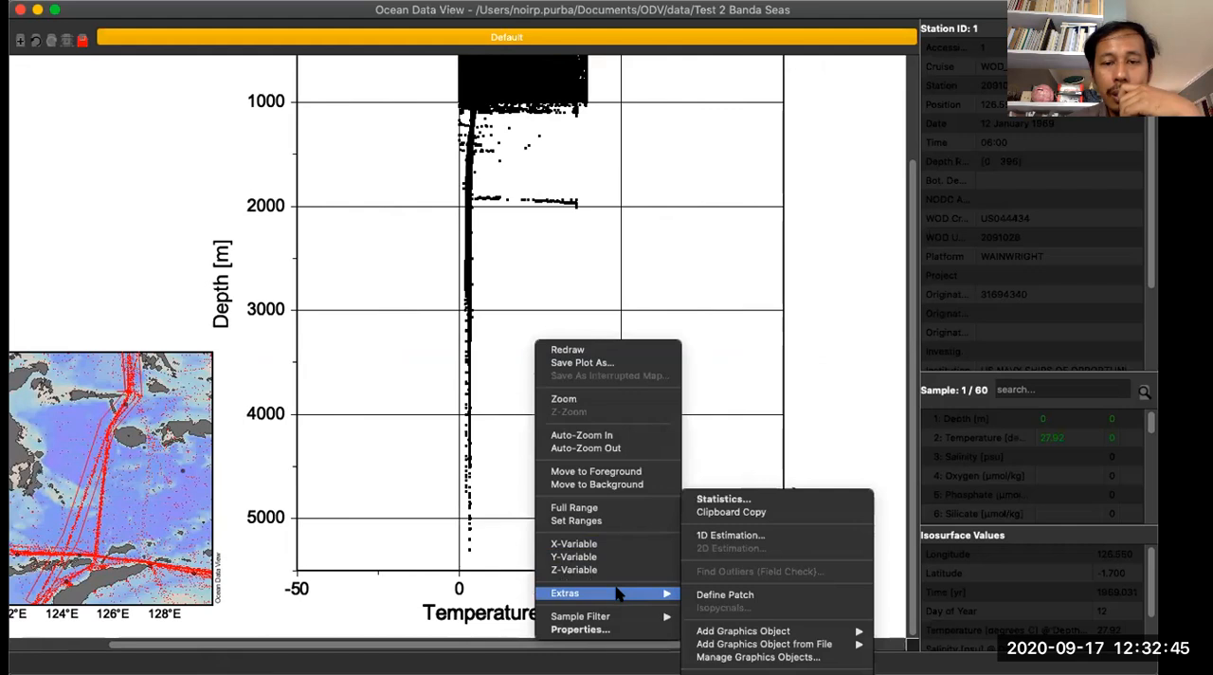
pyautogui.click(194, 218)
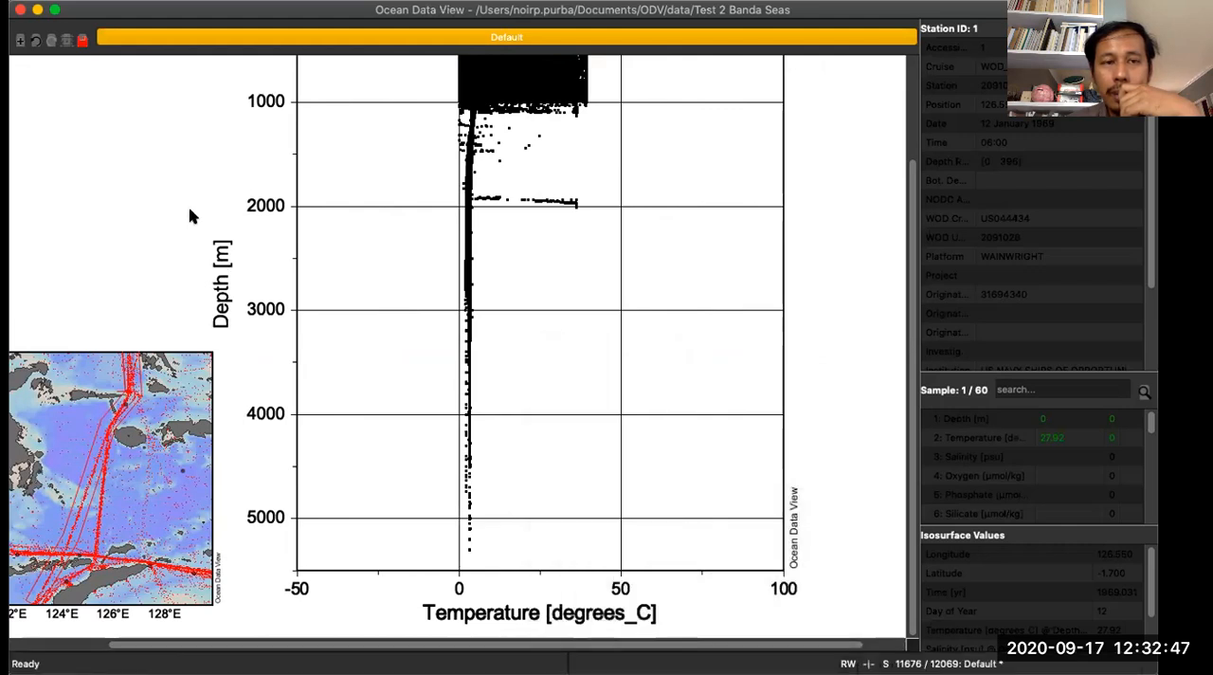
# - Review the variables available for the scatter plot's X axis, and cancel without changing the selection
pyautogui.rightClick(391, 231)
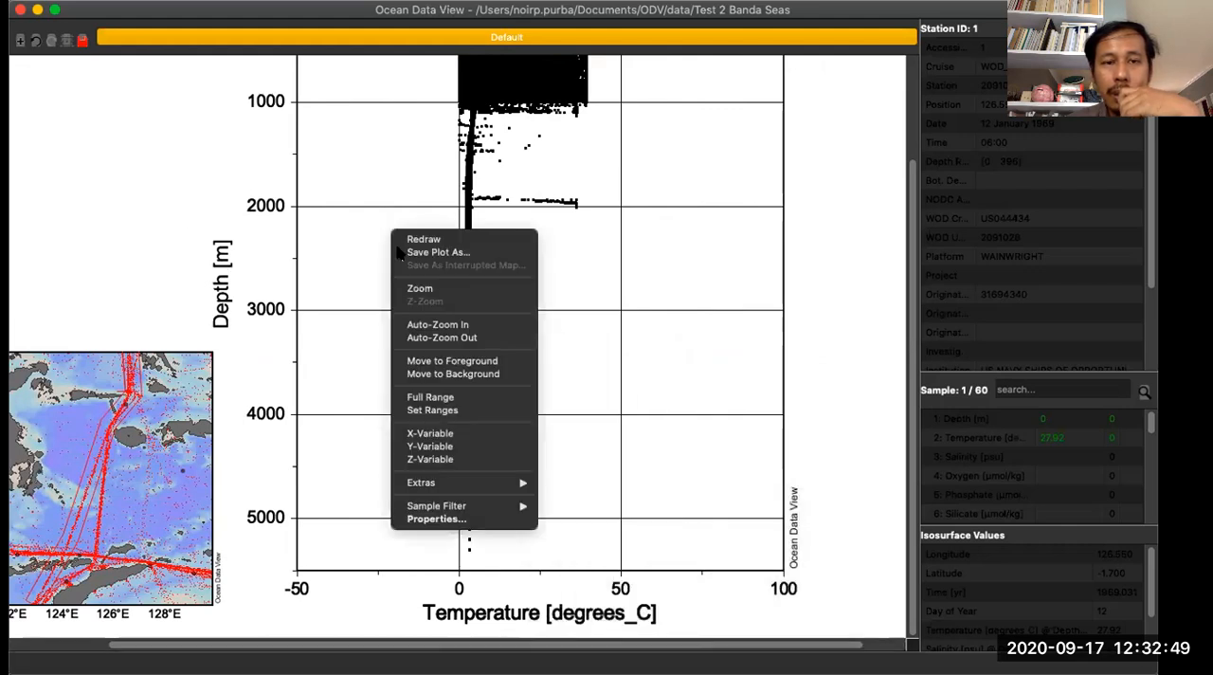
pyautogui.click(431, 433)
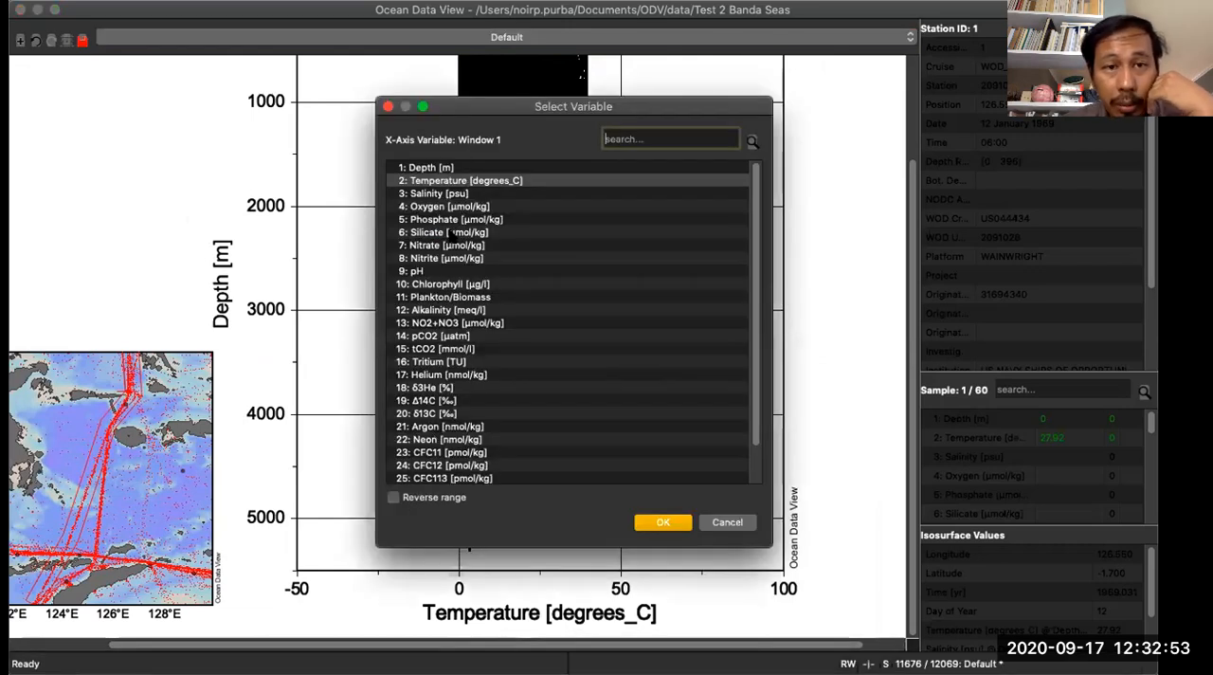
pyautogui.scroll(-1, 453, 232)
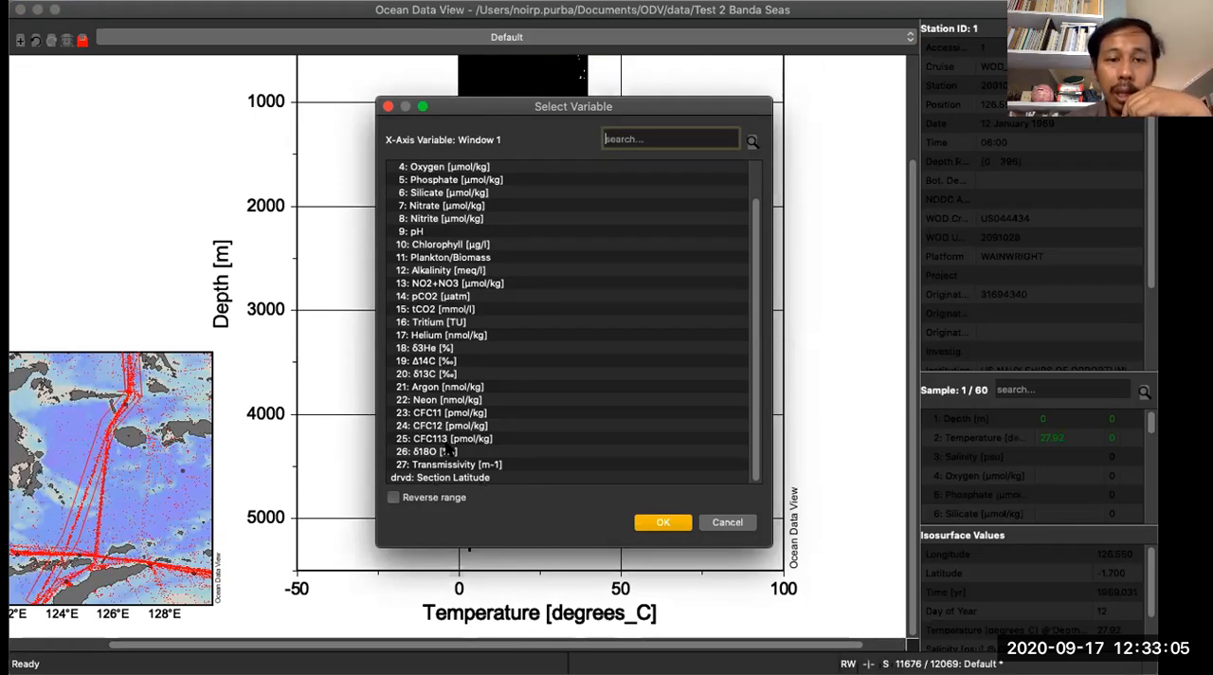
pyautogui.scroll(3, 448, 398)
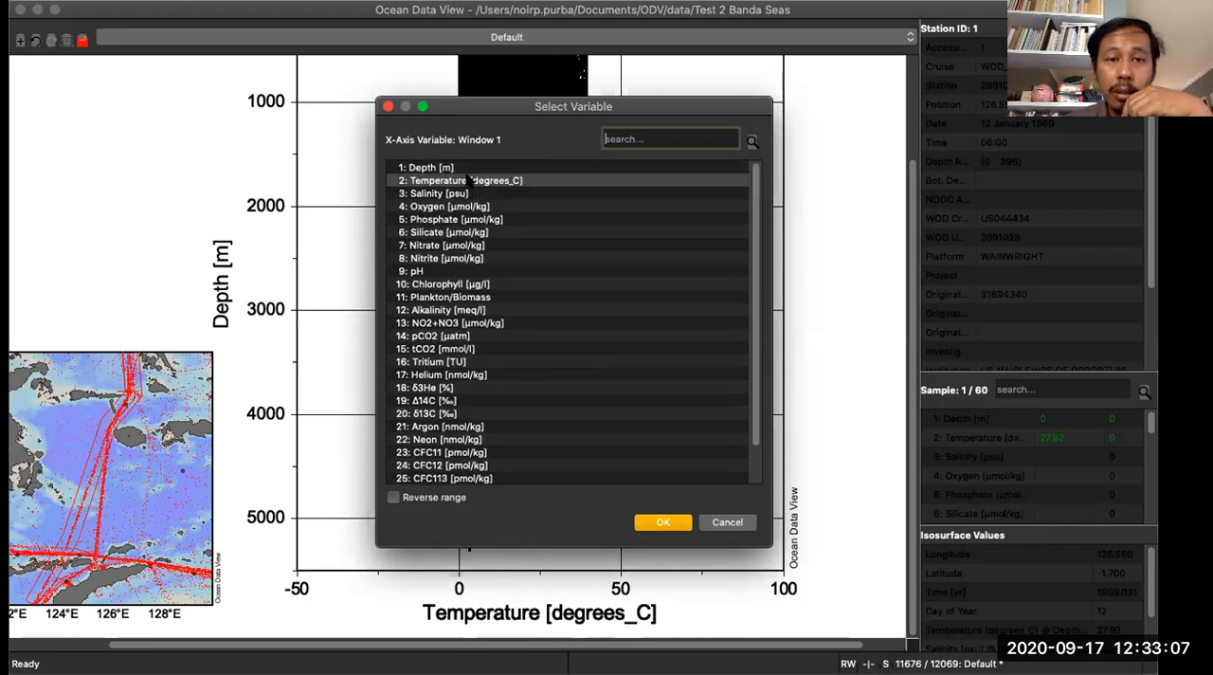
pyautogui.click(727, 521)
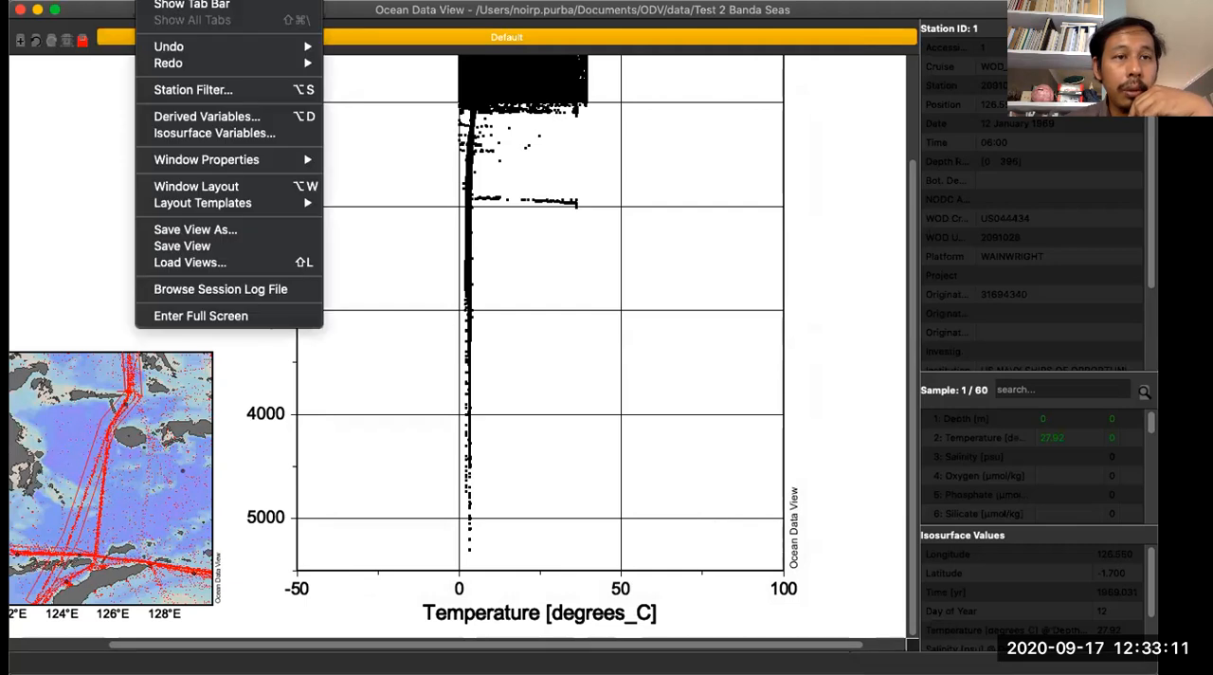
pyautogui.click(180, 117)
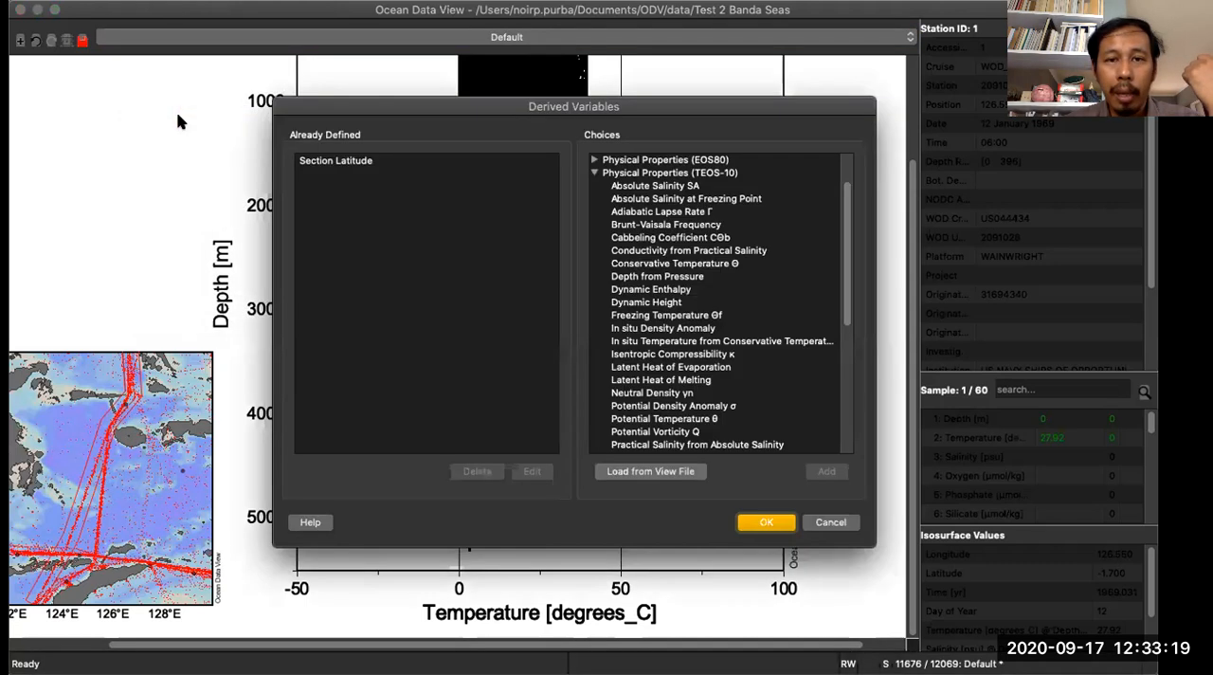
pyautogui.click(594, 174)
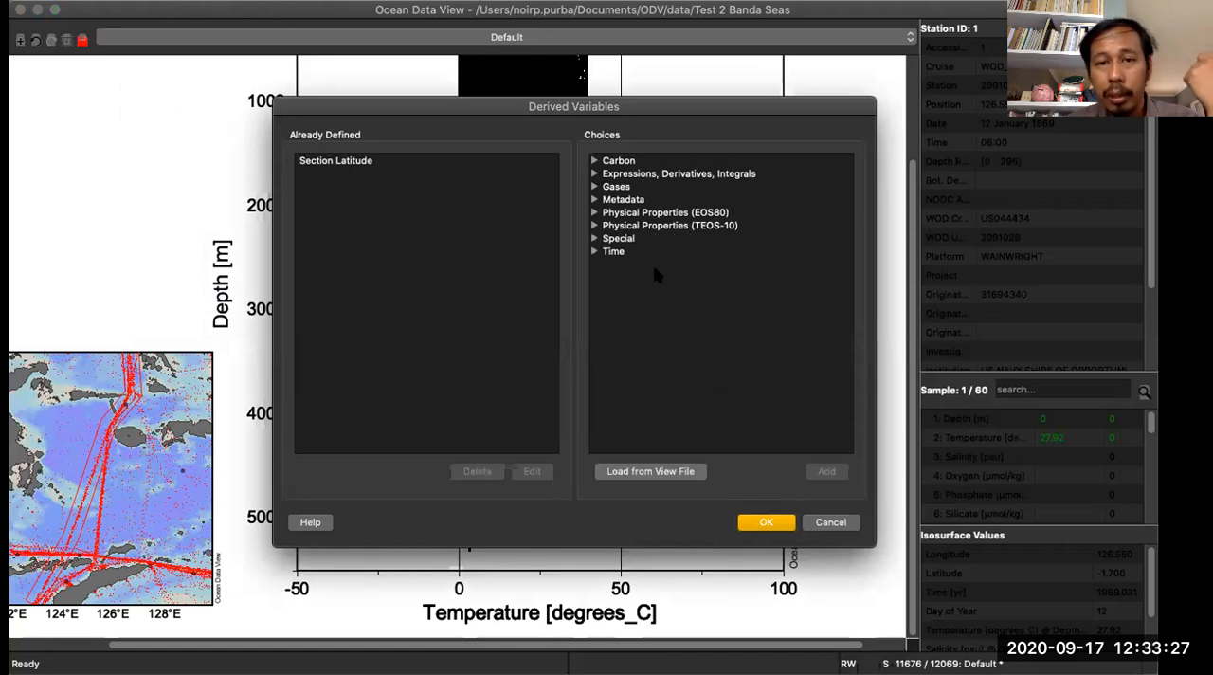
pyautogui.click(594, 252)
pyautogui.click(821, 523)
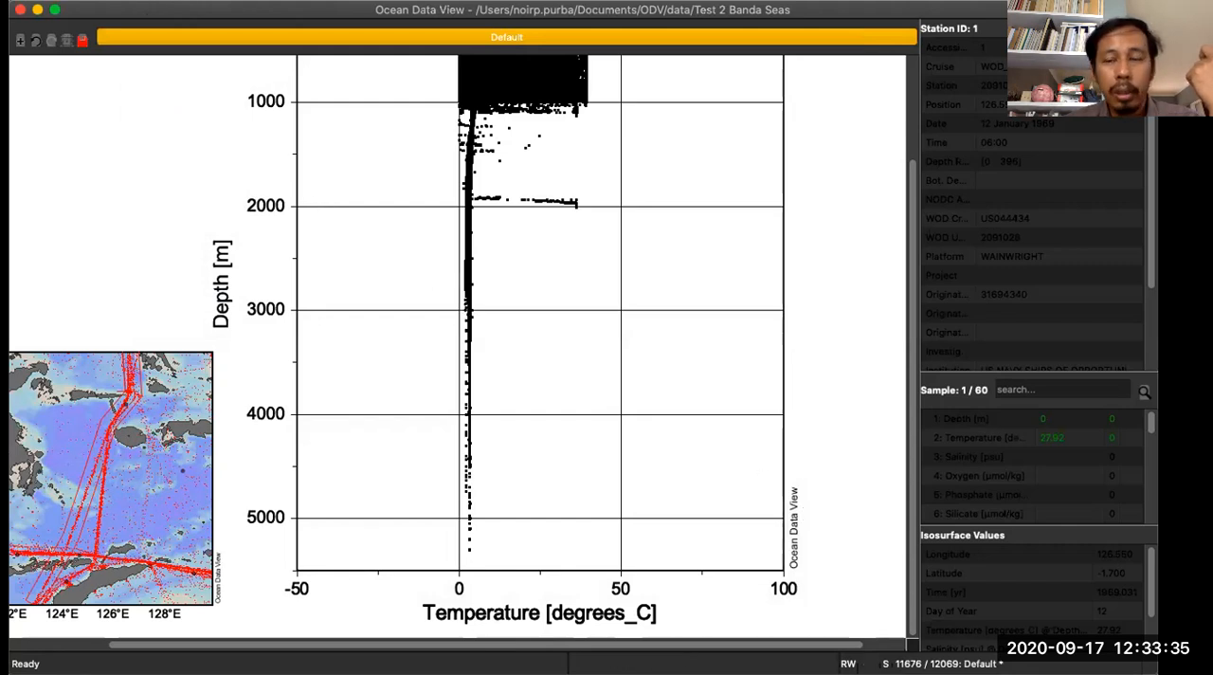
# - Add the derived variable Year (station date) from the Time group
pyautogui.click(151, 0)
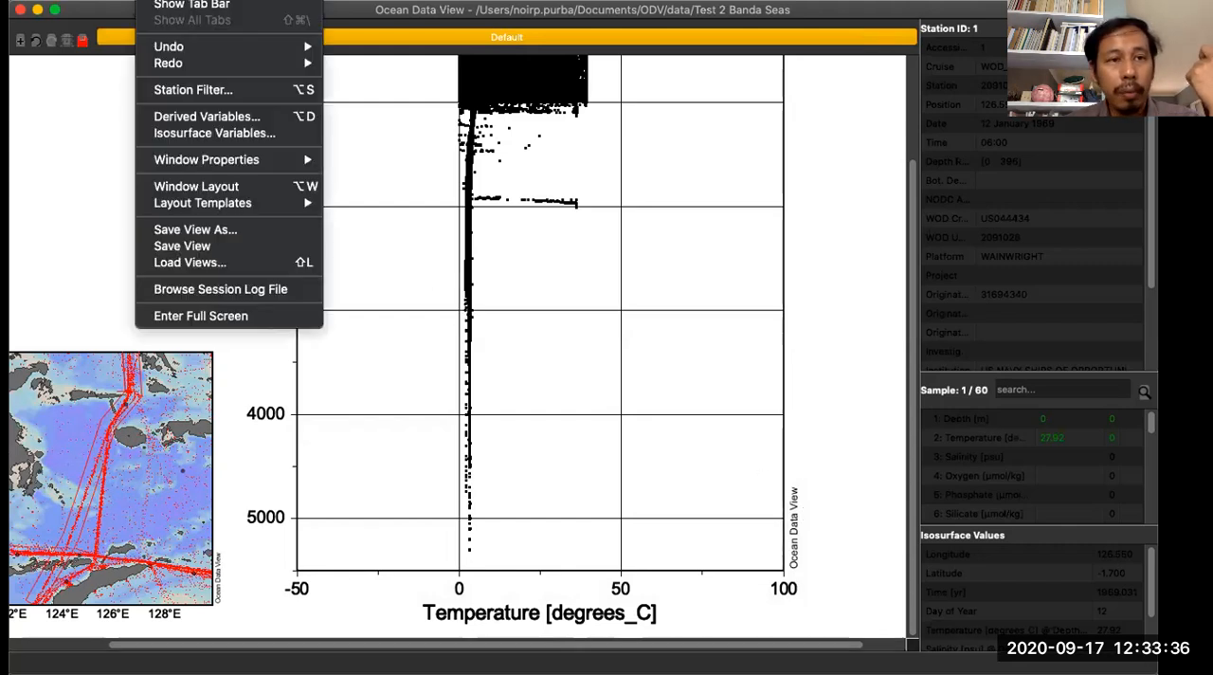
pyautogui.click(172, 116)
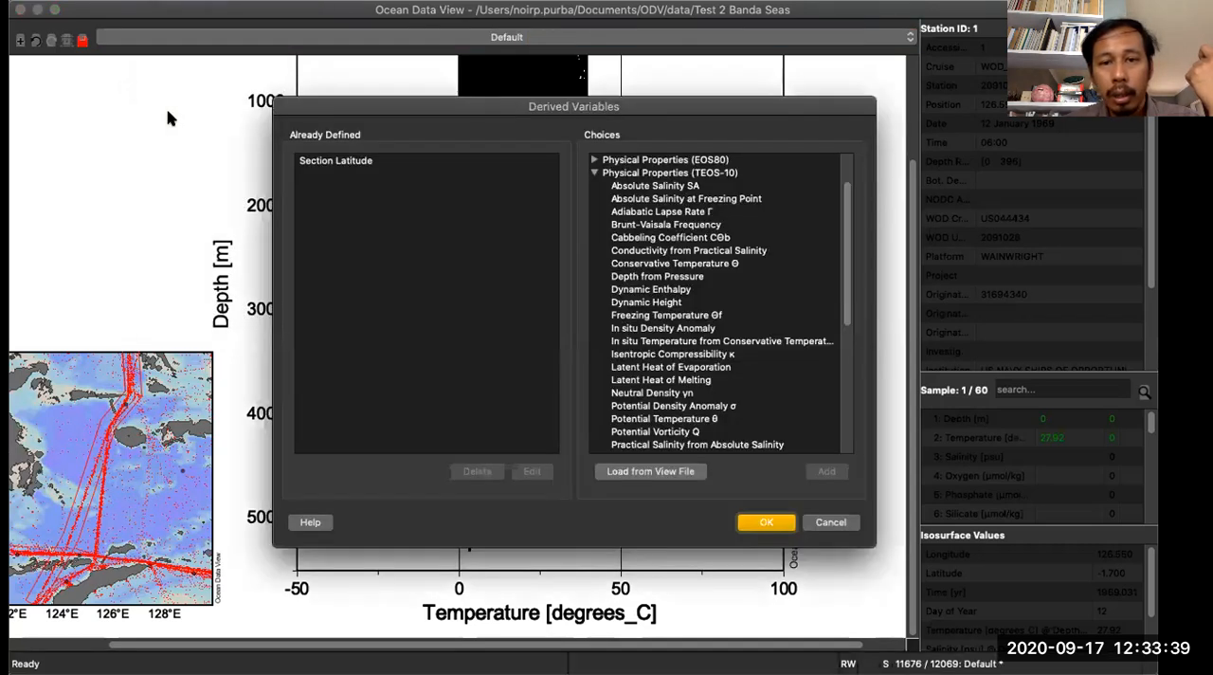
pyautogui.click(595, 175)
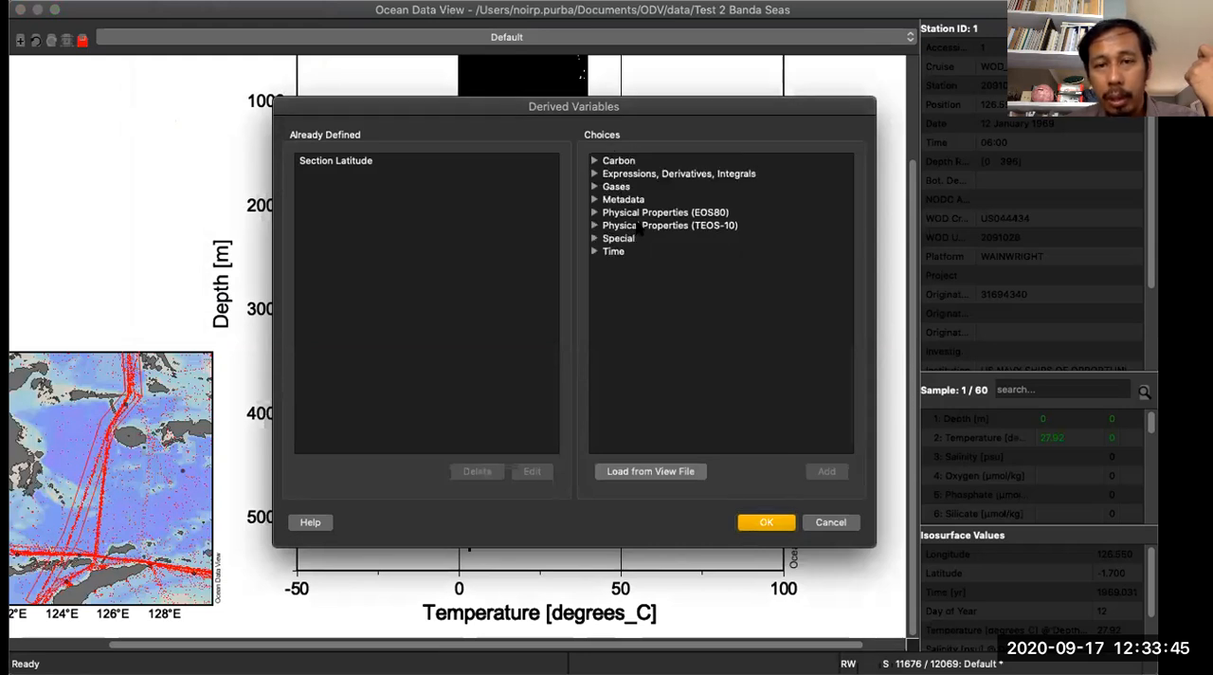
pyautogui.click(595, 252)
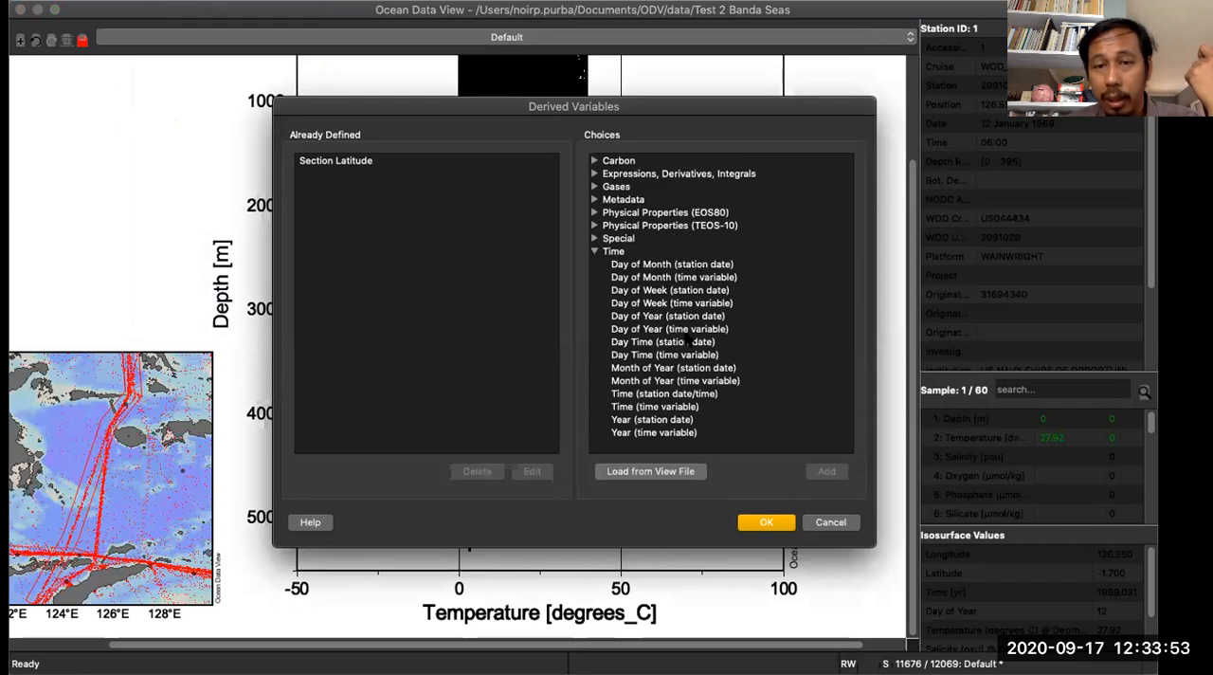
pyautogui.click(648, 420)
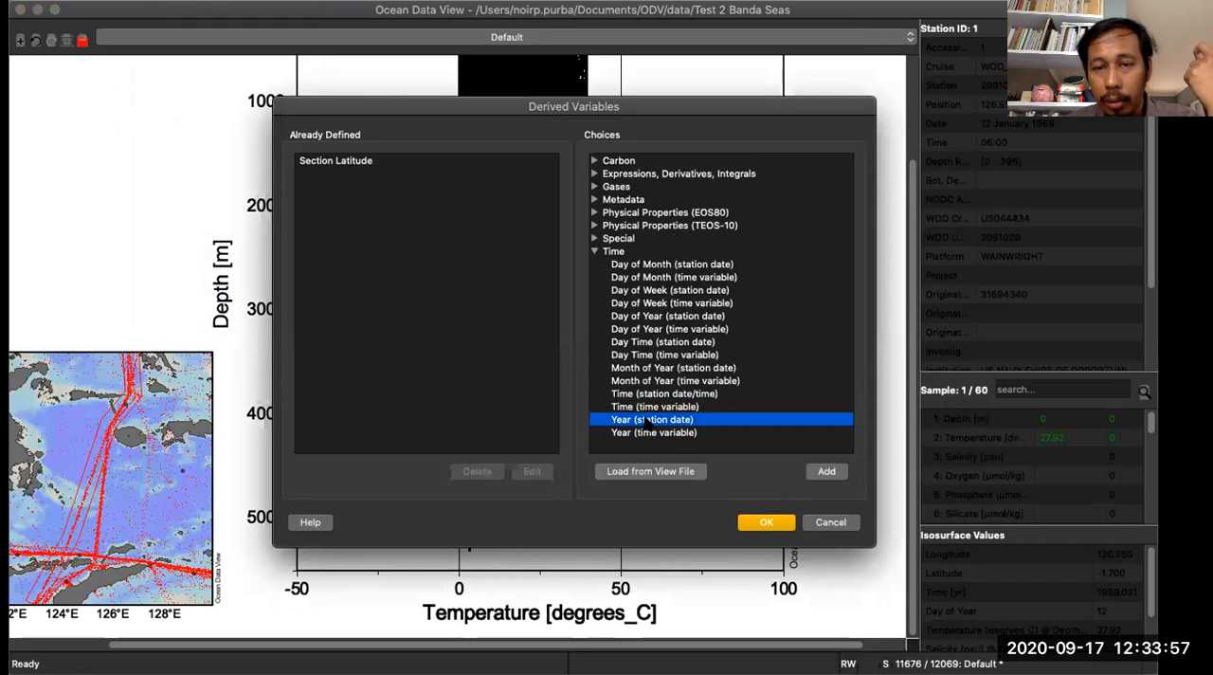
pyautogui.click(823, 471)
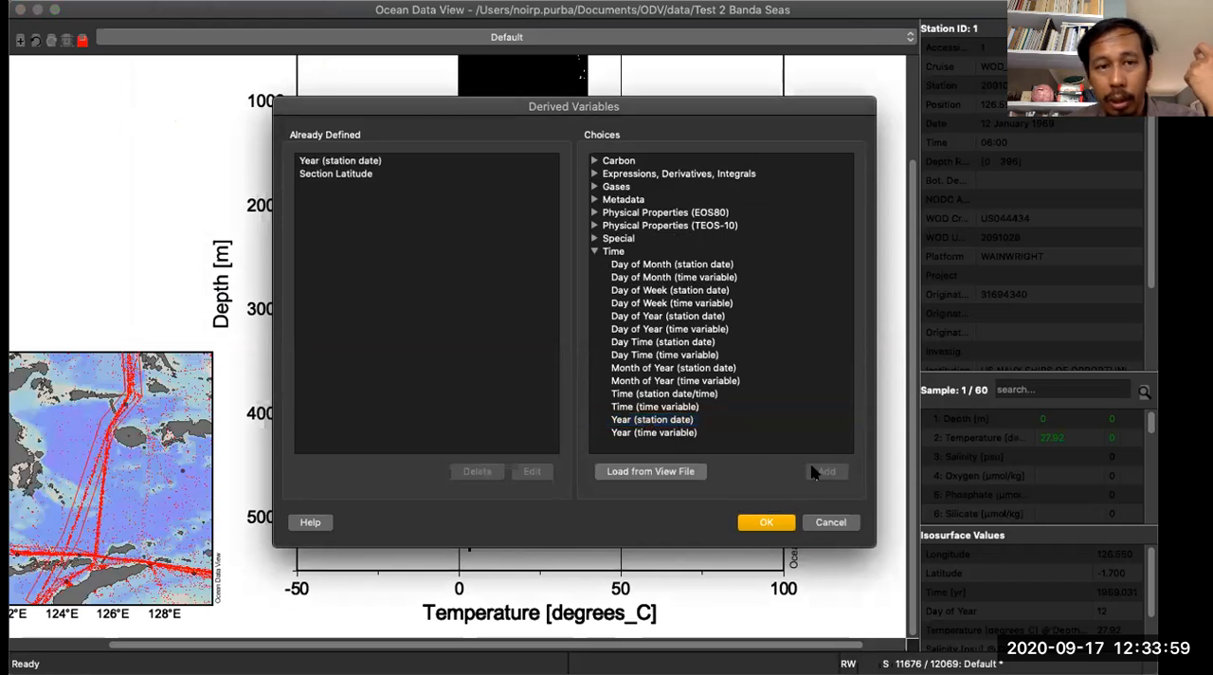
# - Add the derived variable Year (time variable) based on Temperature with the conversion yyyy-mm-ddThh:mm:ss to Day of Year, and accept the derived variables
pyautogui.click(678, 436)
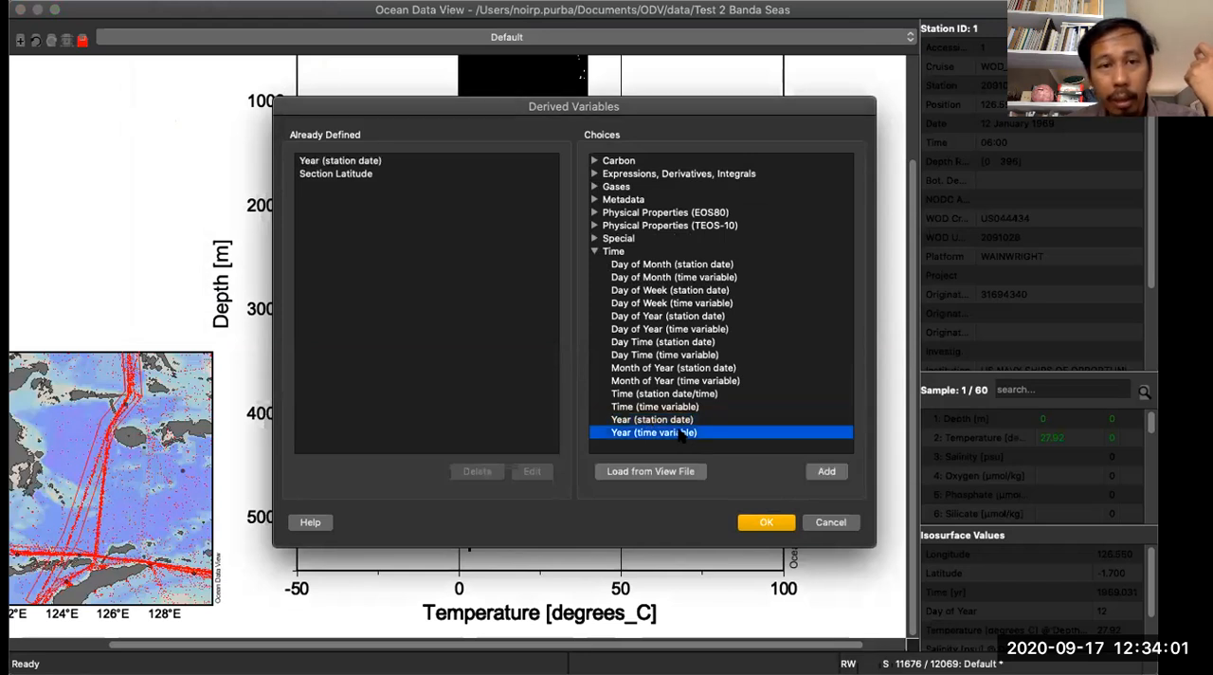
pyautogui.click(827, 472)
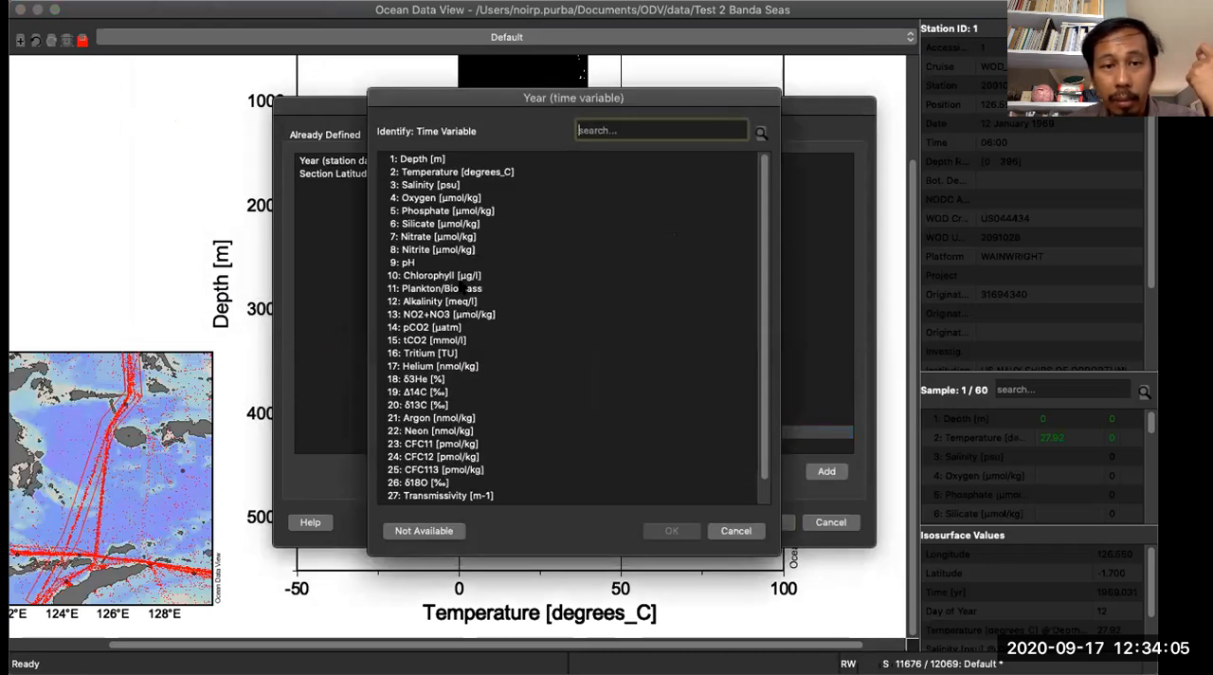
pyautogui.scroll(-2, 443, 295)
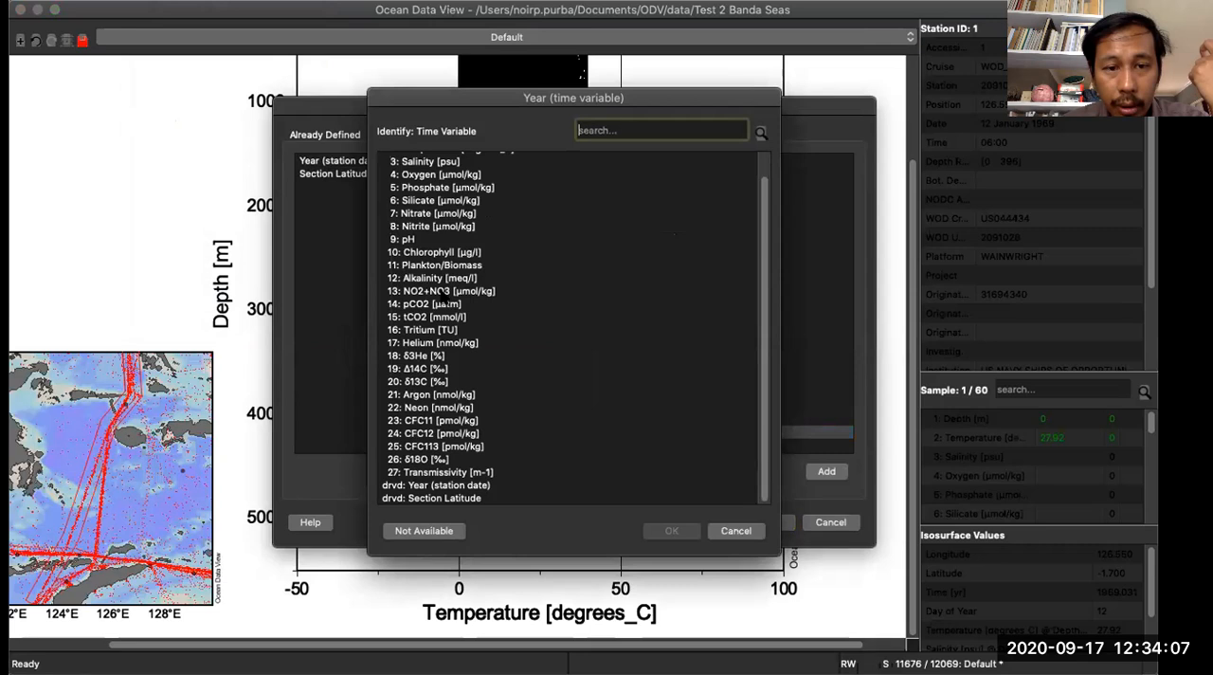
pyautogui.scroll(2, 442, 295)
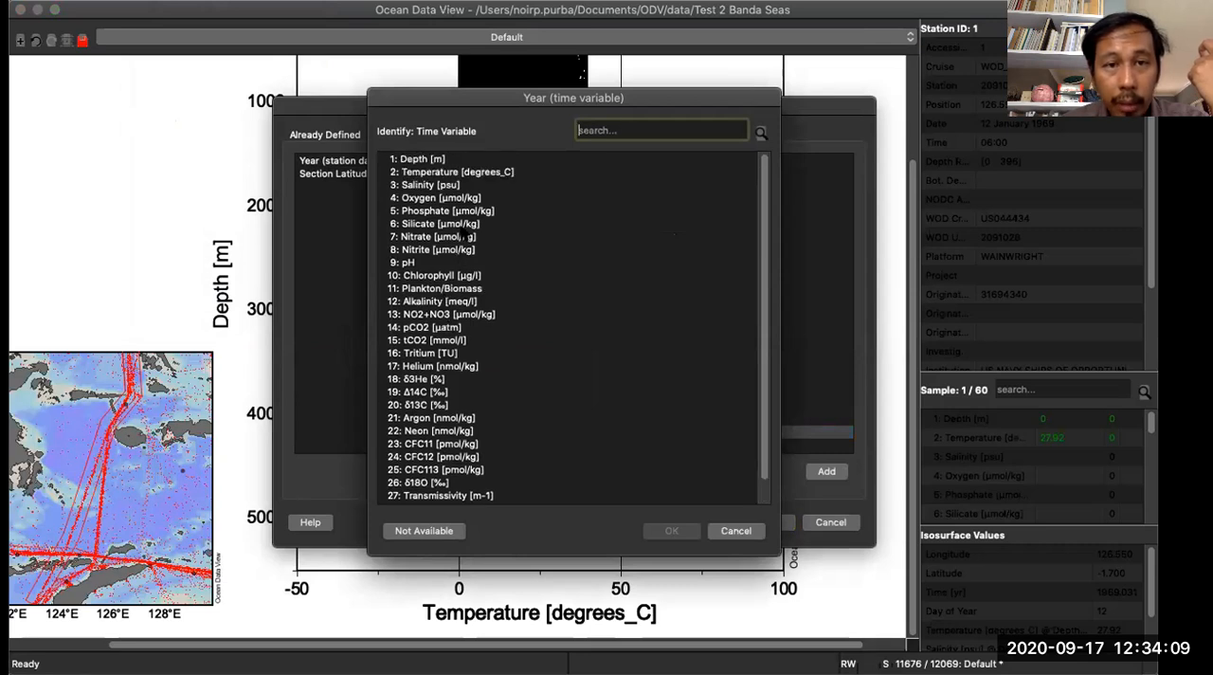
pyautogui.click(474, 173)
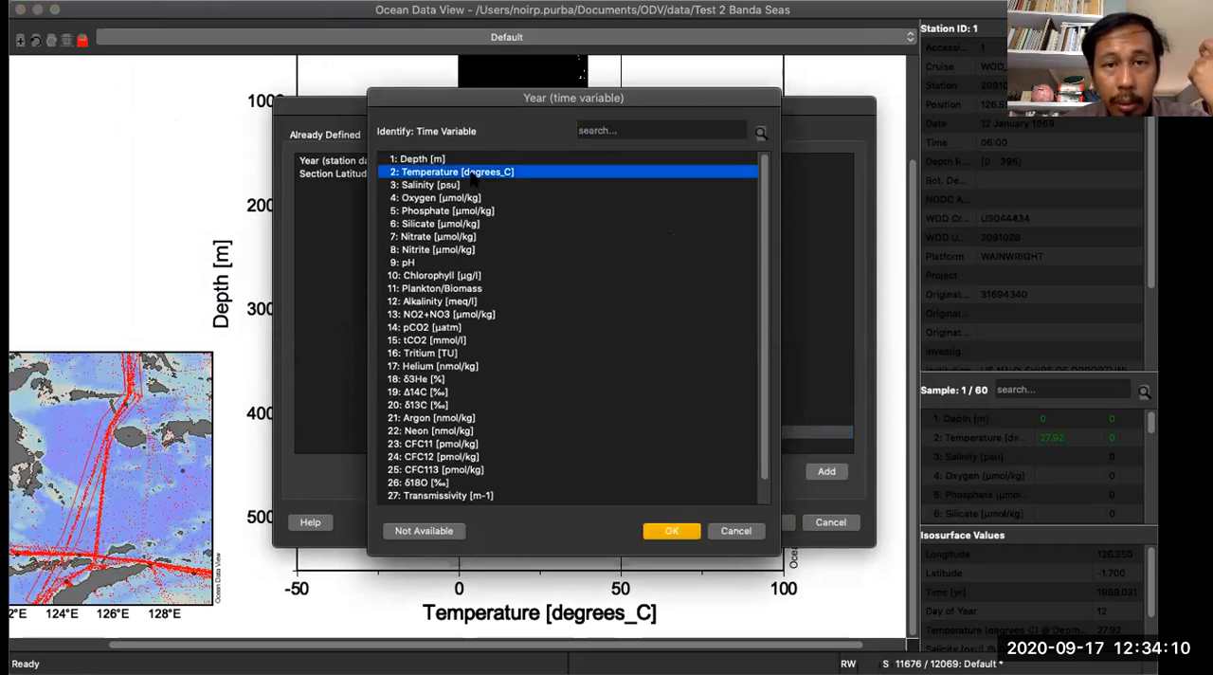
pyautogui.click(687, 531)
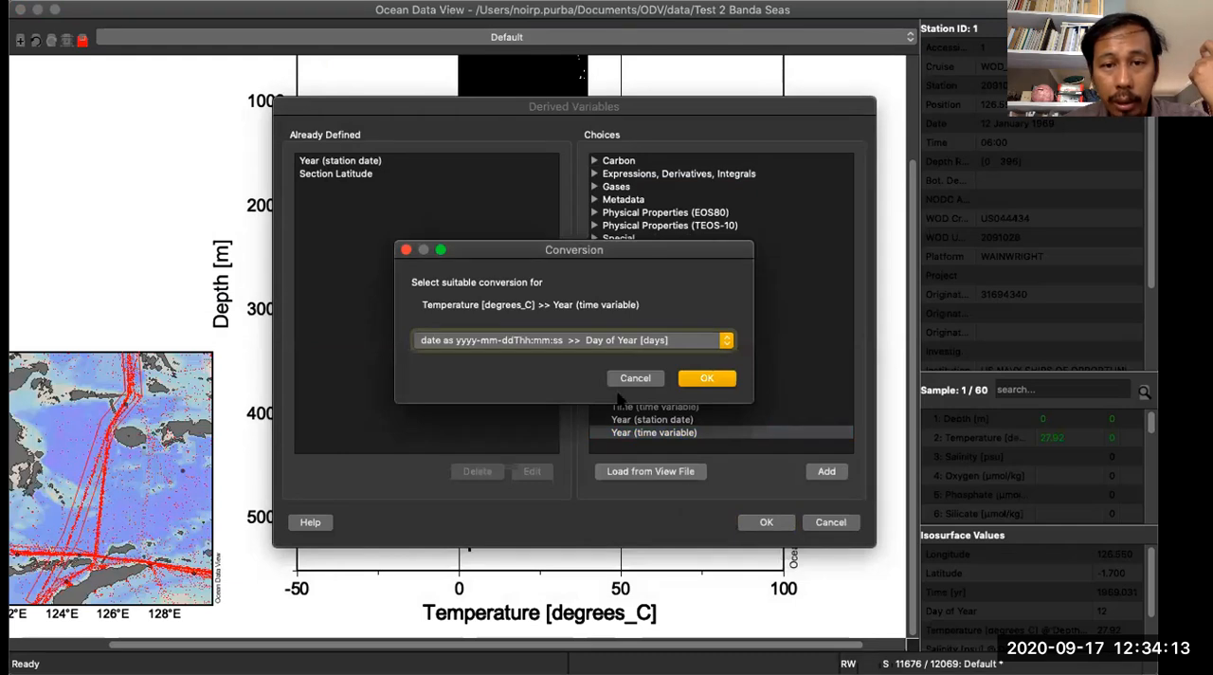
pyautogui.click(436, 343)
pyautogui.click(436, 346)
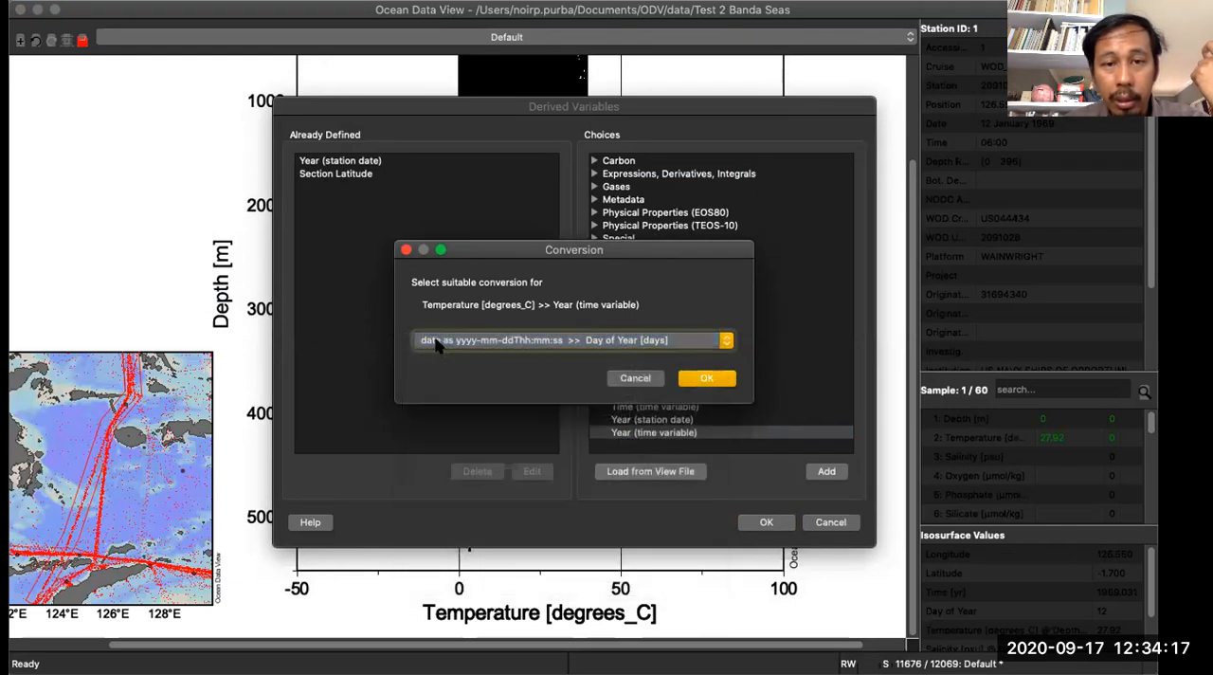
pyautogui.click(715, 379)
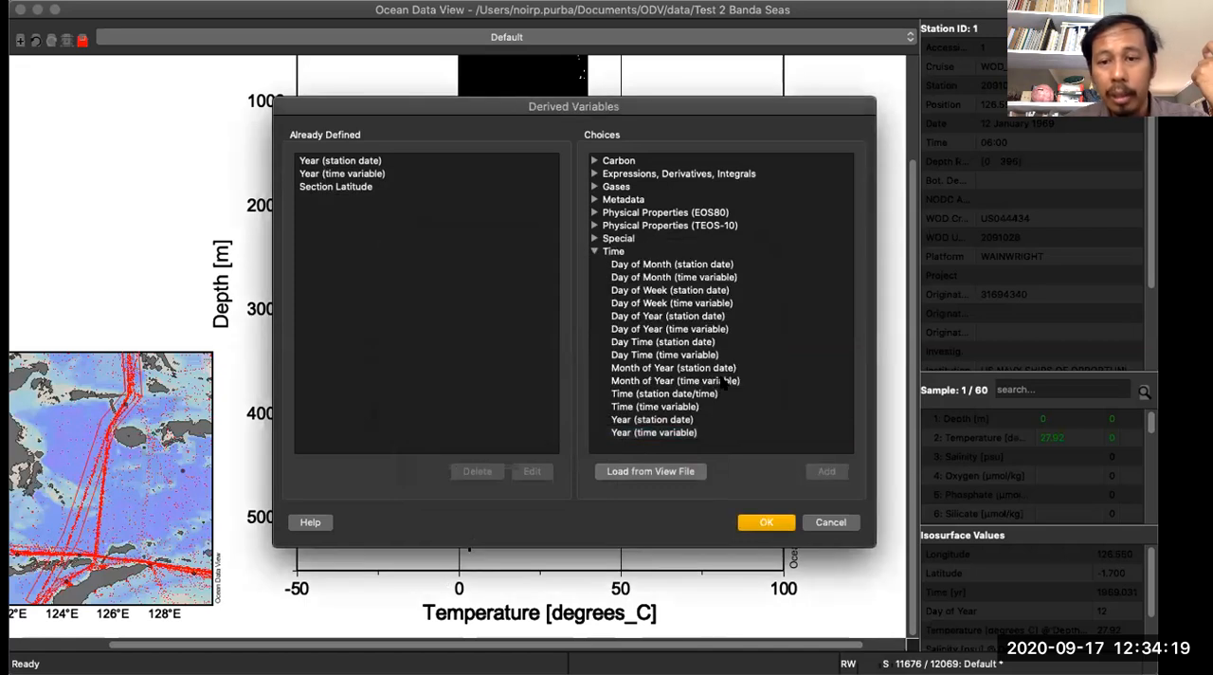
pyautogui.click(768, 524)
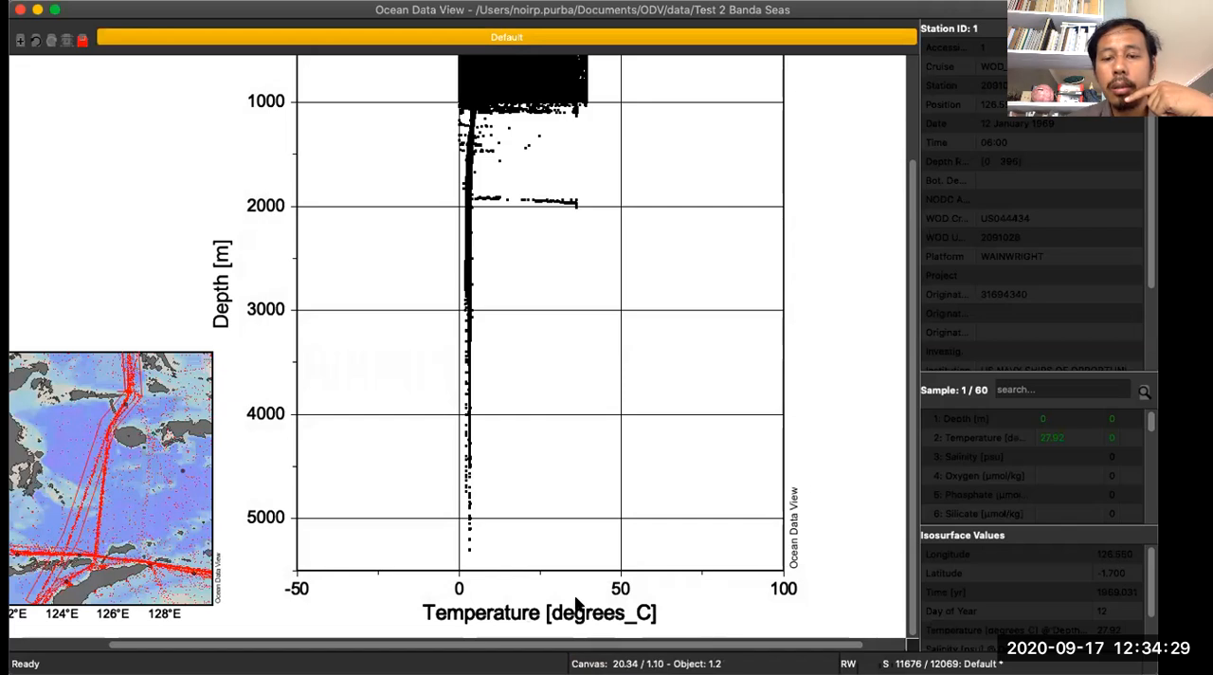
# - Check the scatter plot's X-axis variable list for the derived year variables, and cancel the selection
pyautogui.rightClick(563, 245)
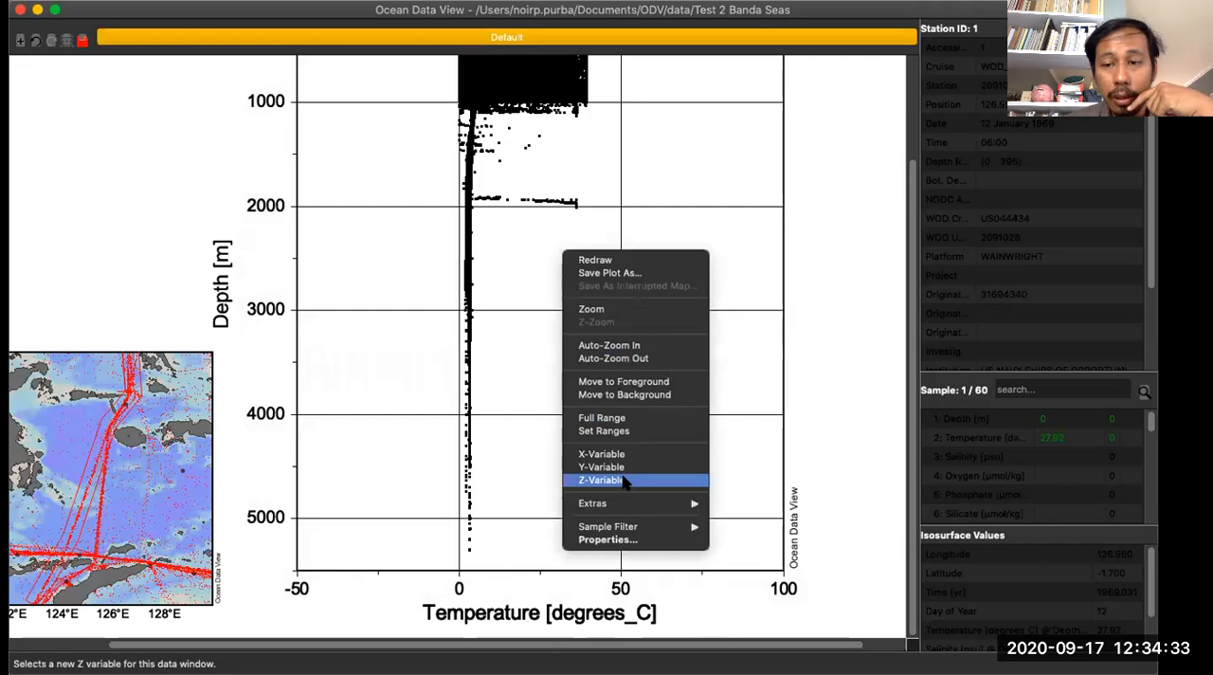
pyautogui.click(601, 454)
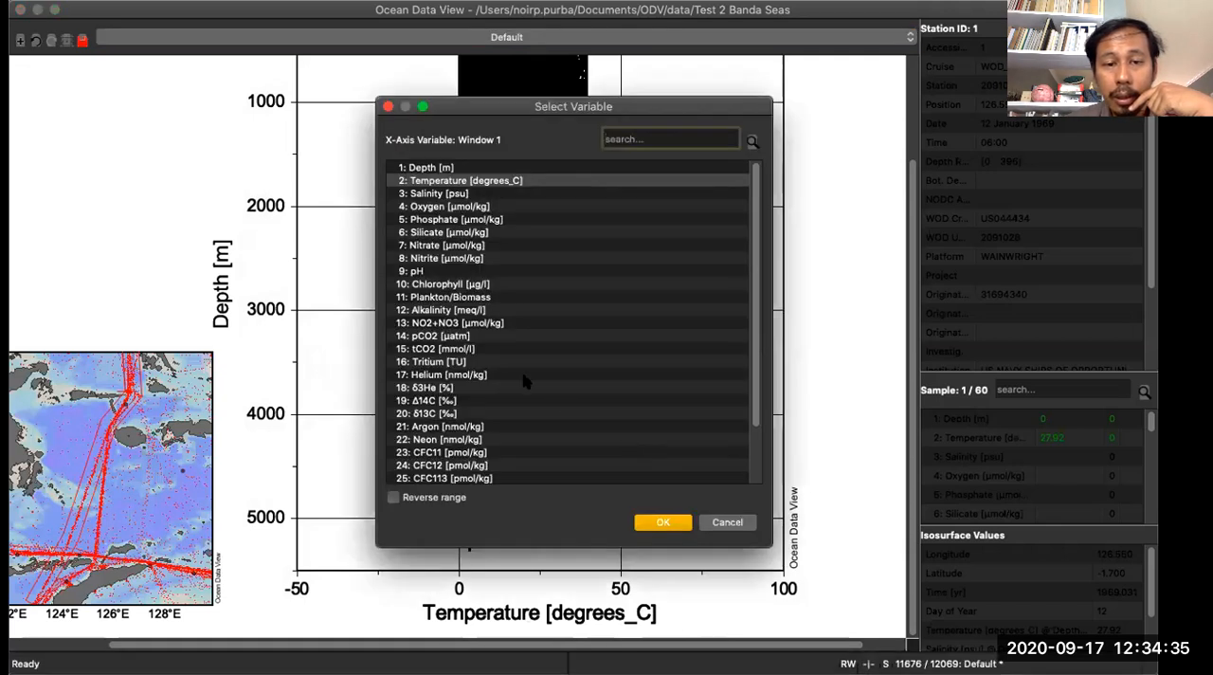
pyautogui.scroll(-1, 517, 374)
pyautogui.scroll(-1, 512, 372)
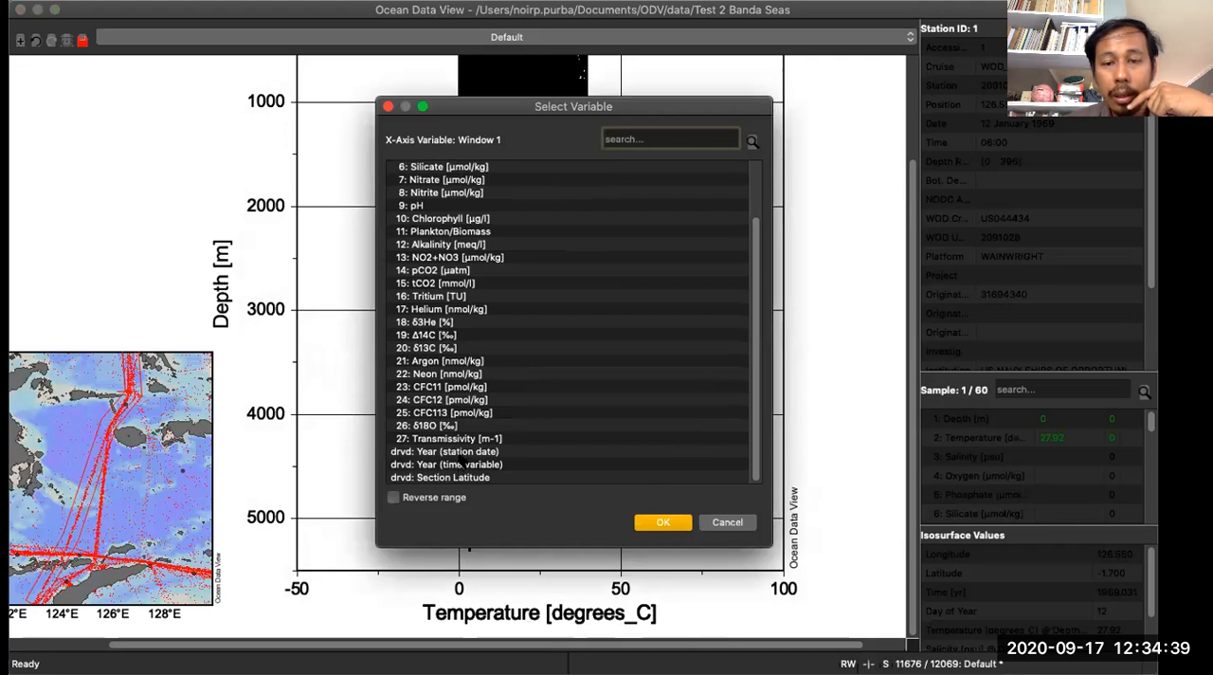
pyautogui.scroll(3, 473, 322)
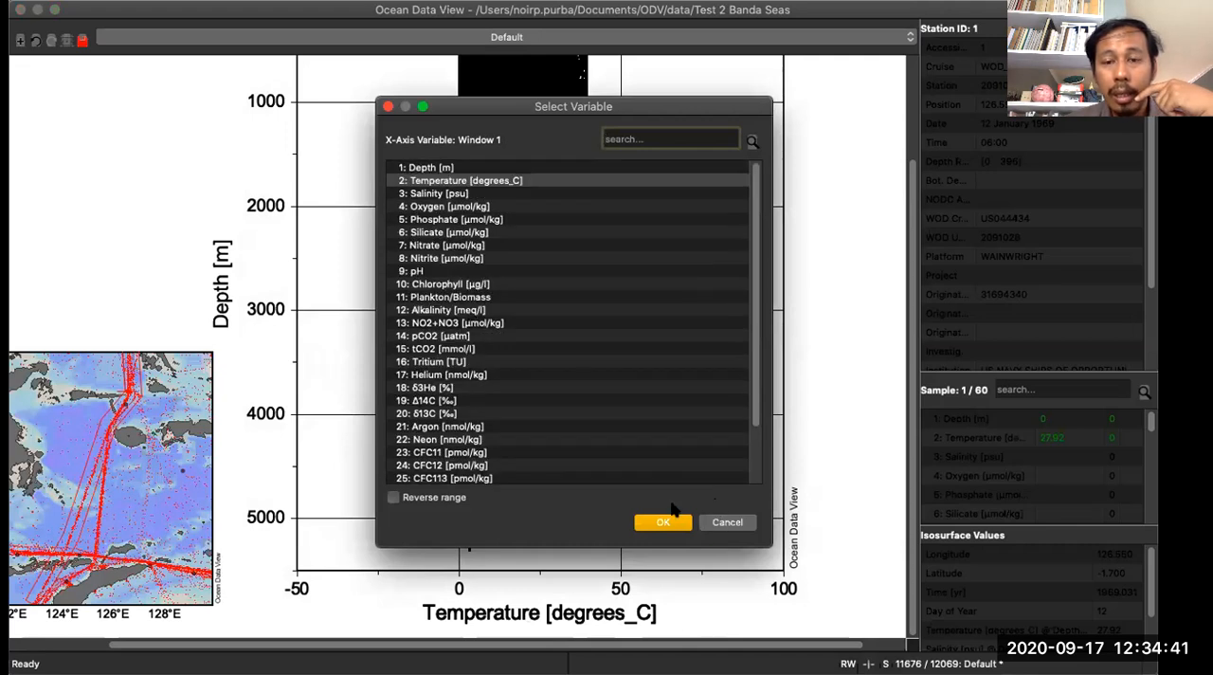
pyautogui.click(728, 524)
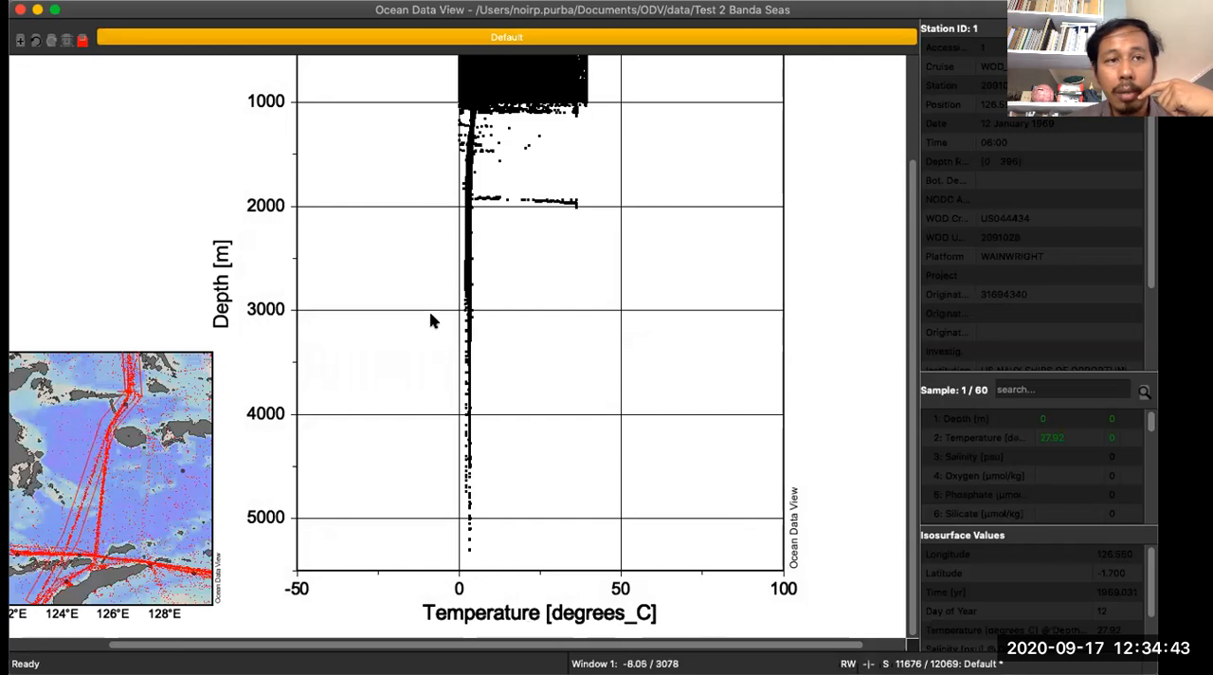
# - Review the available derived variables in the Physical Properties (EOS80) and Gases groups, and cancel without adding any
pyautogui.click(157, 1)
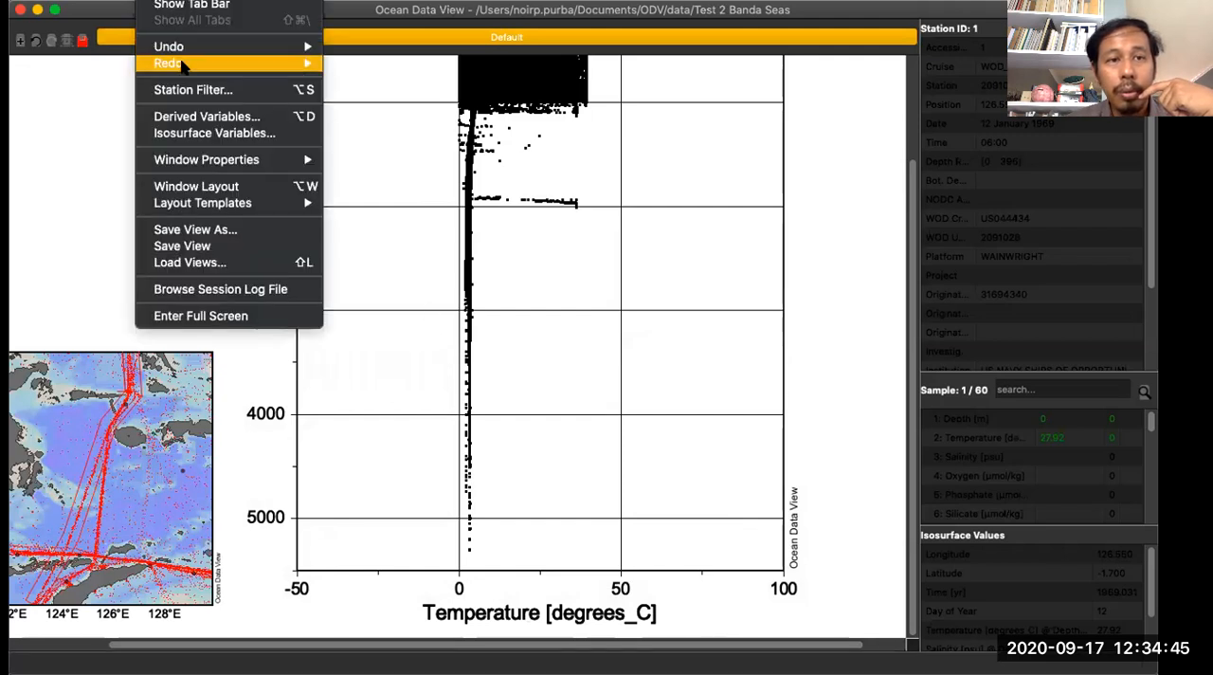
pyautogui.click(186, 114)
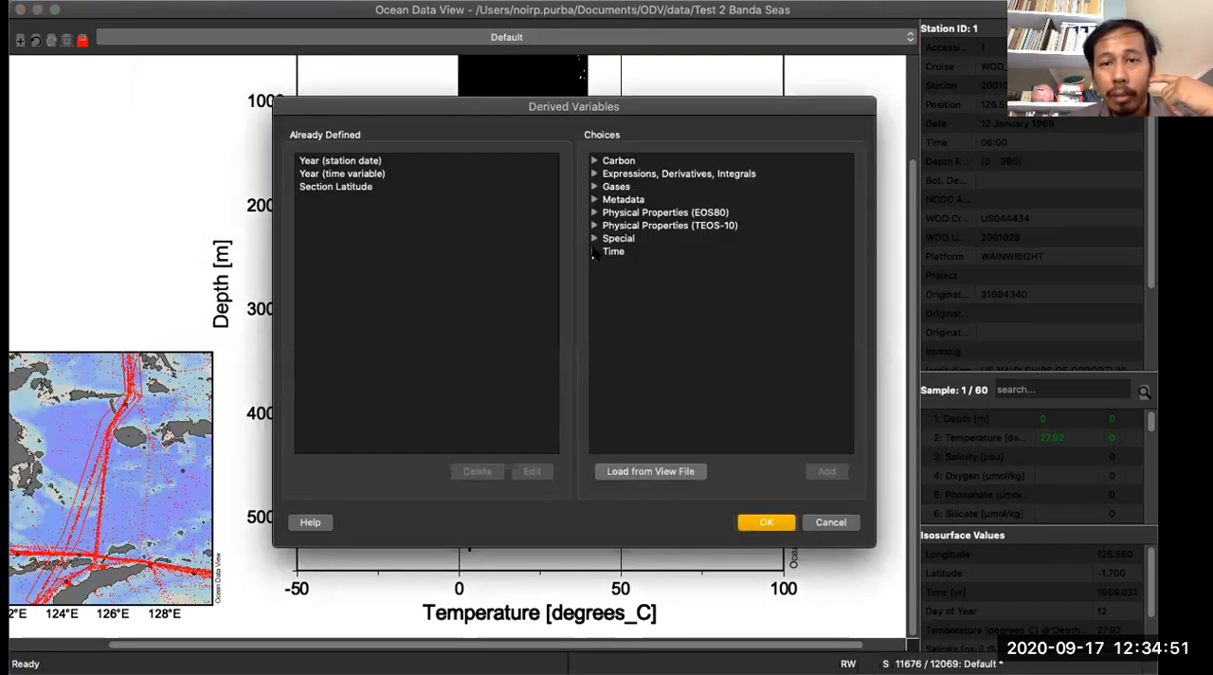
pyautogui.click(594, 212)
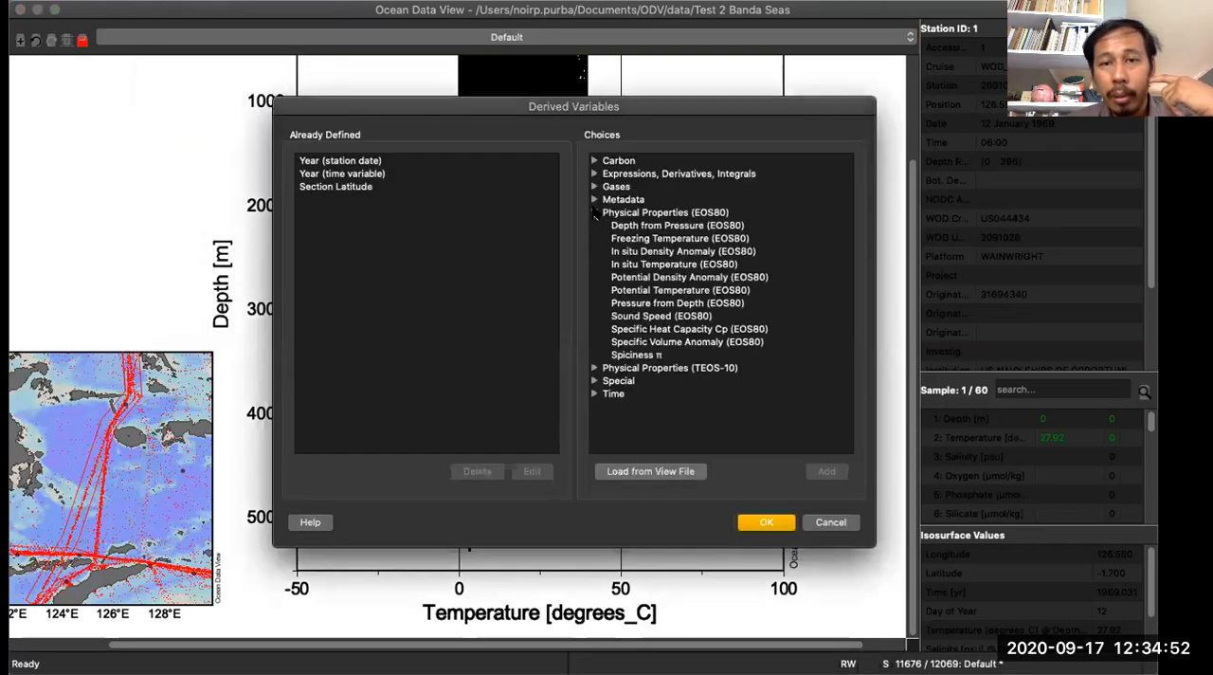
pyautogui.click(642, 291)
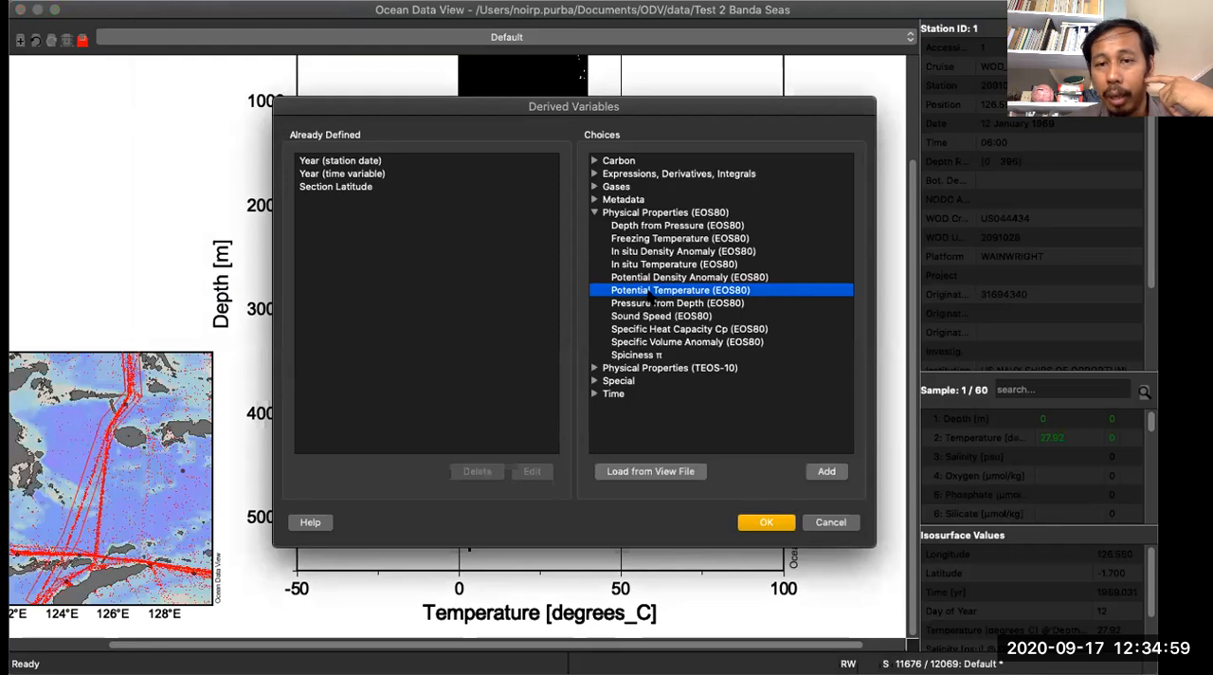
pyautogui.click(594, 212)
pyautogui.click(595, 187)
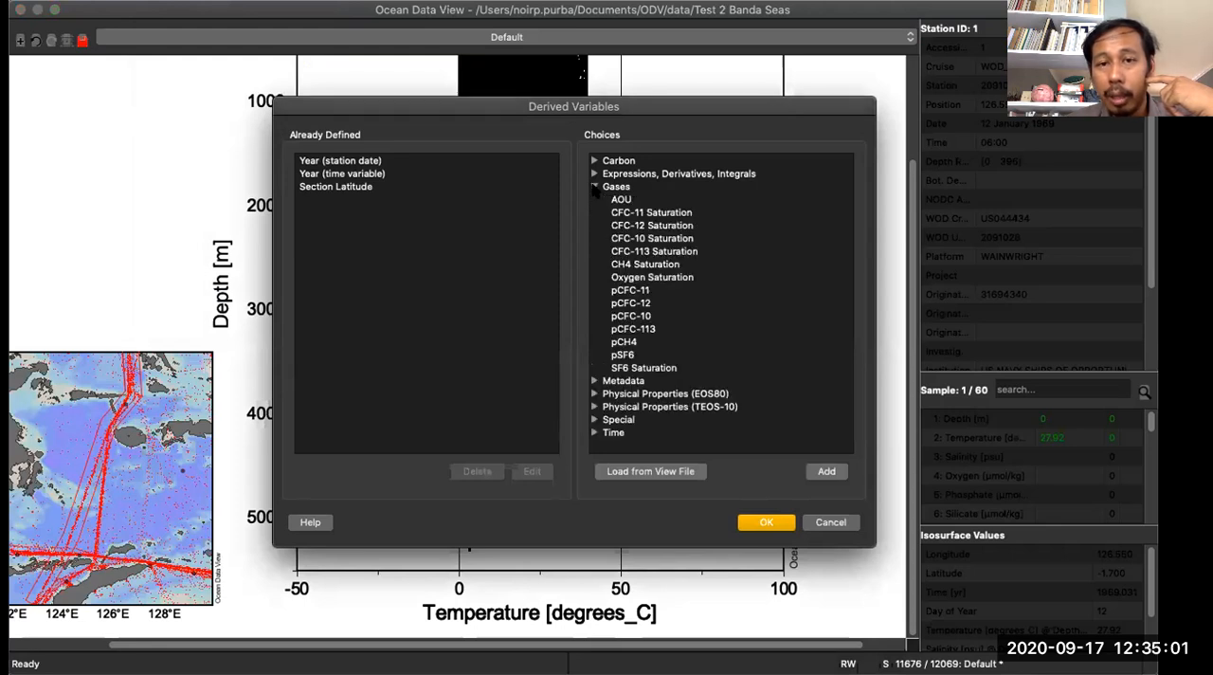
pyautogui.click(603, 189)
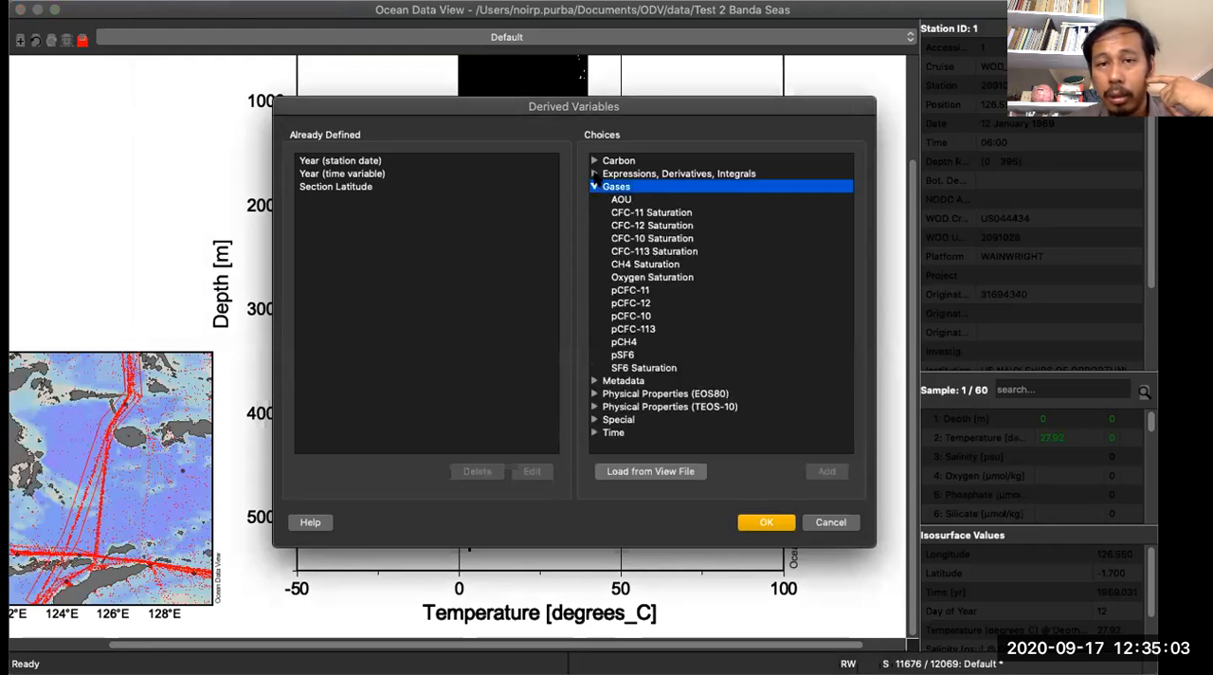
pyautogui.click(594, 186)
pyautogui.click(607, 160)
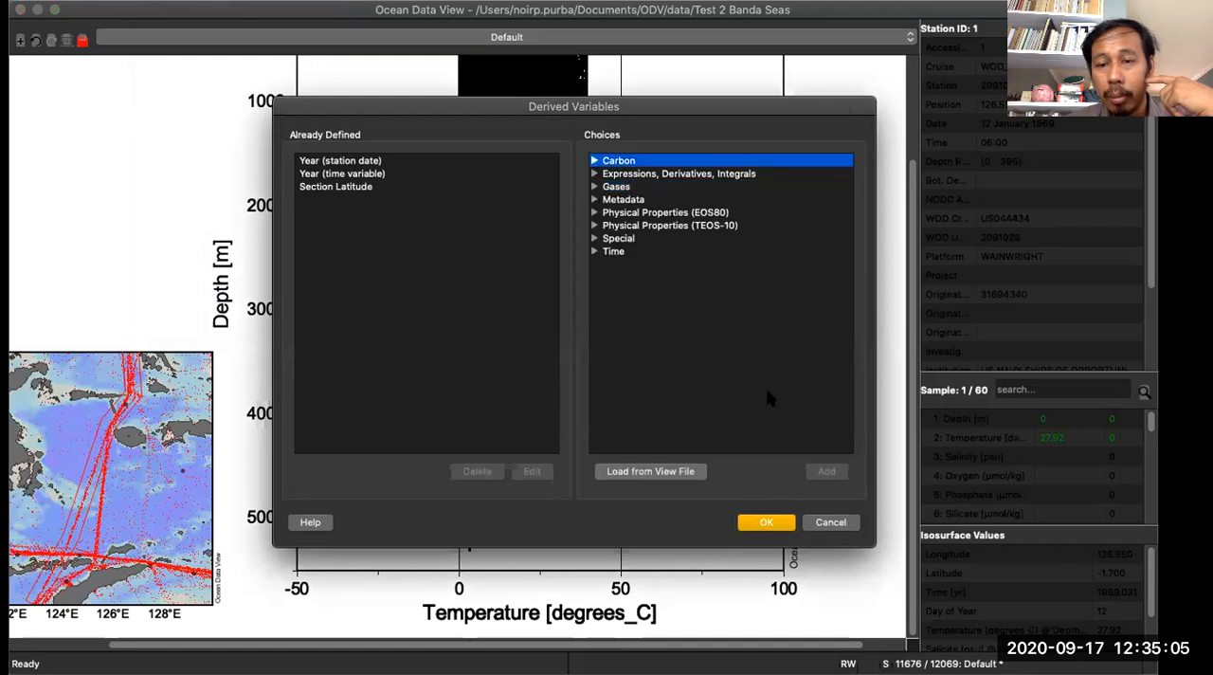
pyautogui.click(831, 524)
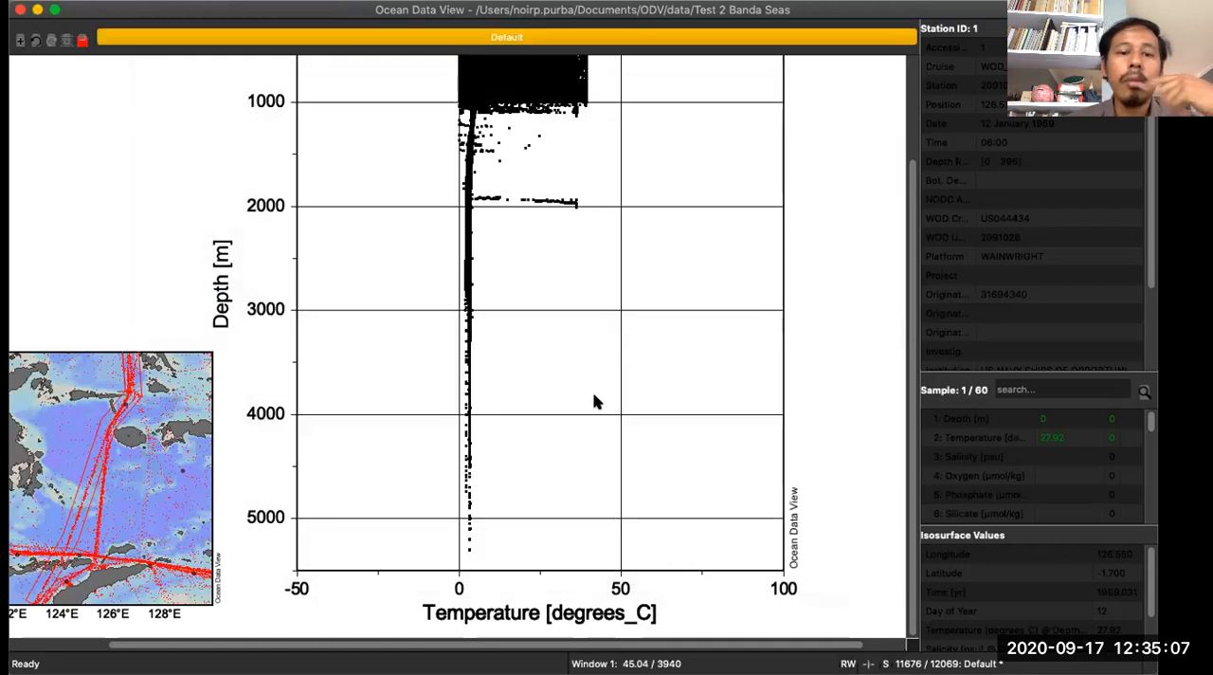
# - Set the scatter plot's X-axis variable to the derived Year (station date)
pyautogui.rightClick(528, 246)
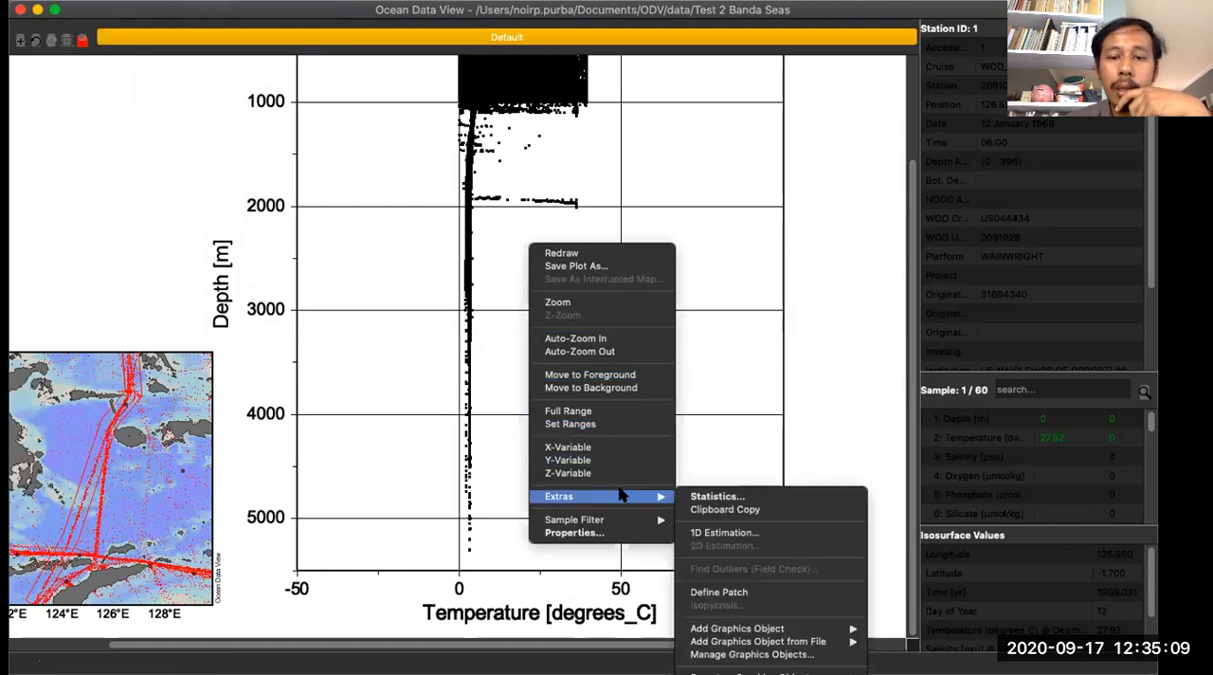
pyautogui.click(624, 450)
pyautogui.scroll(-3, 436, 375)
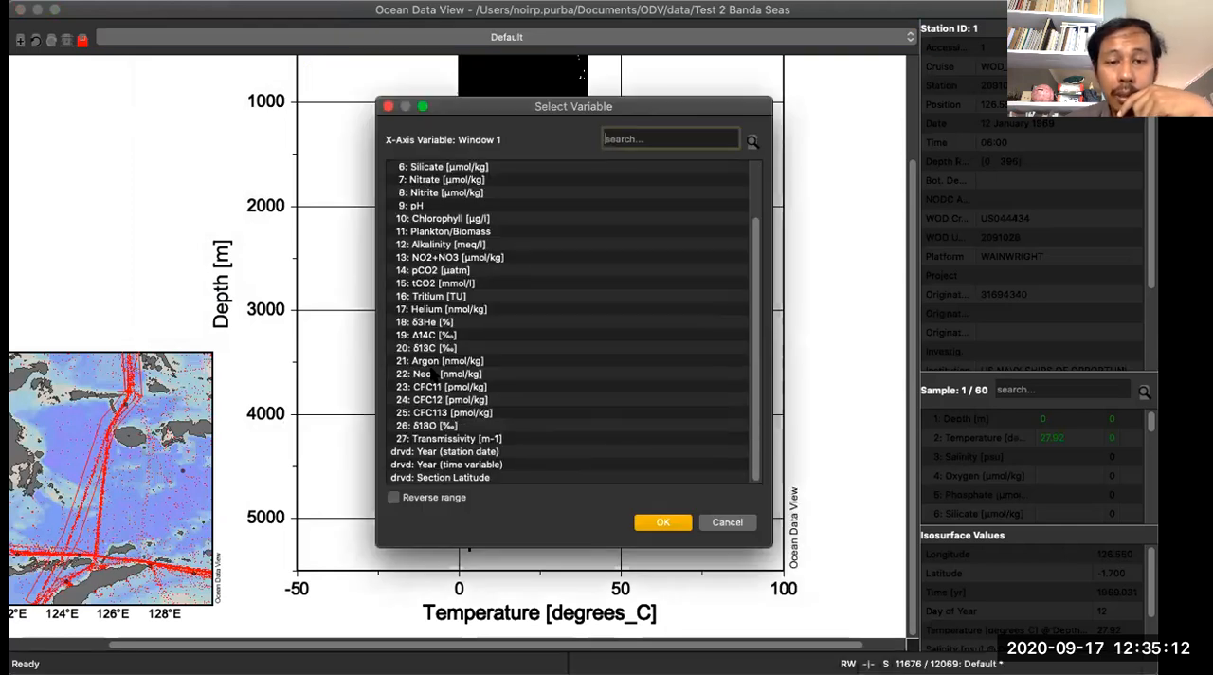
pyautogui.click(461, 454)
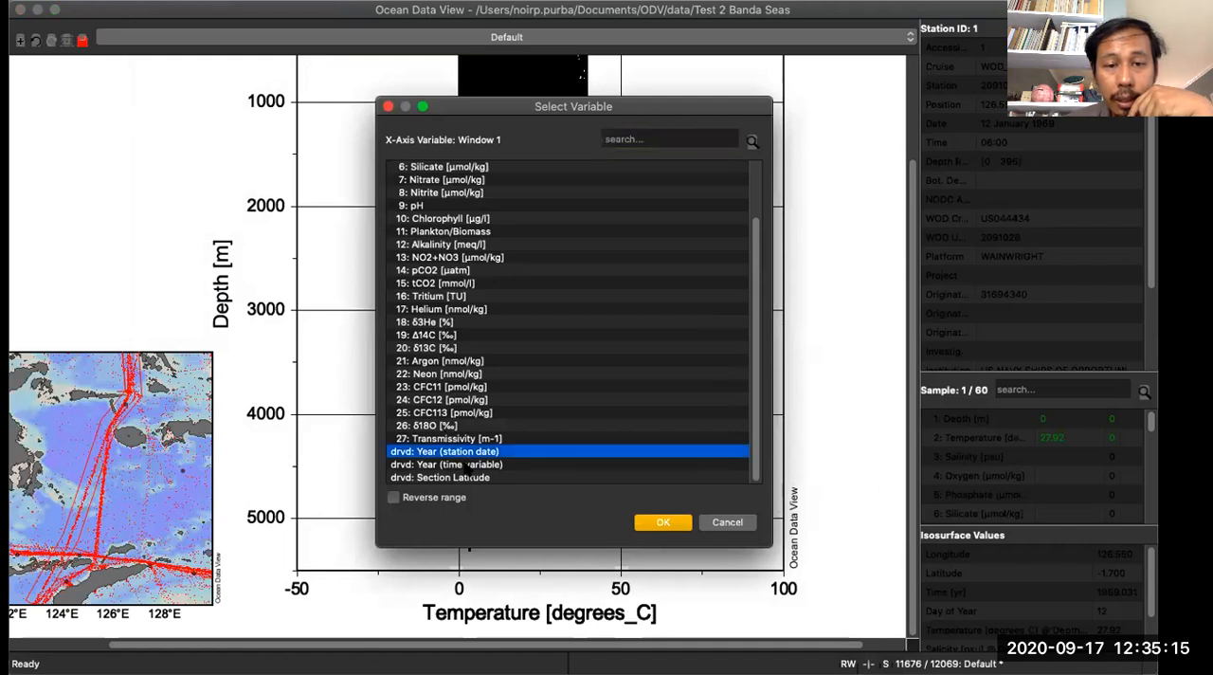
pyautogui.click(652, 524)
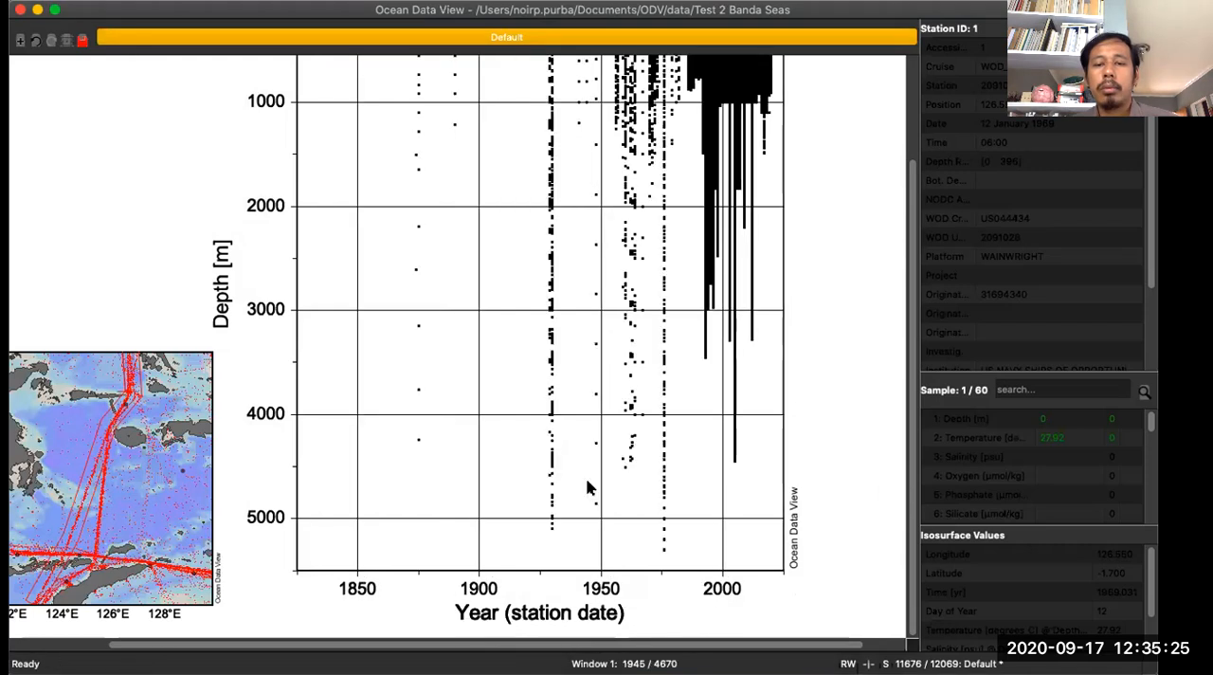
# - Set the scatter plot's Z-axis variable to Temperature [degrees_C]
pyautogui.scroll(3, 587, 488)
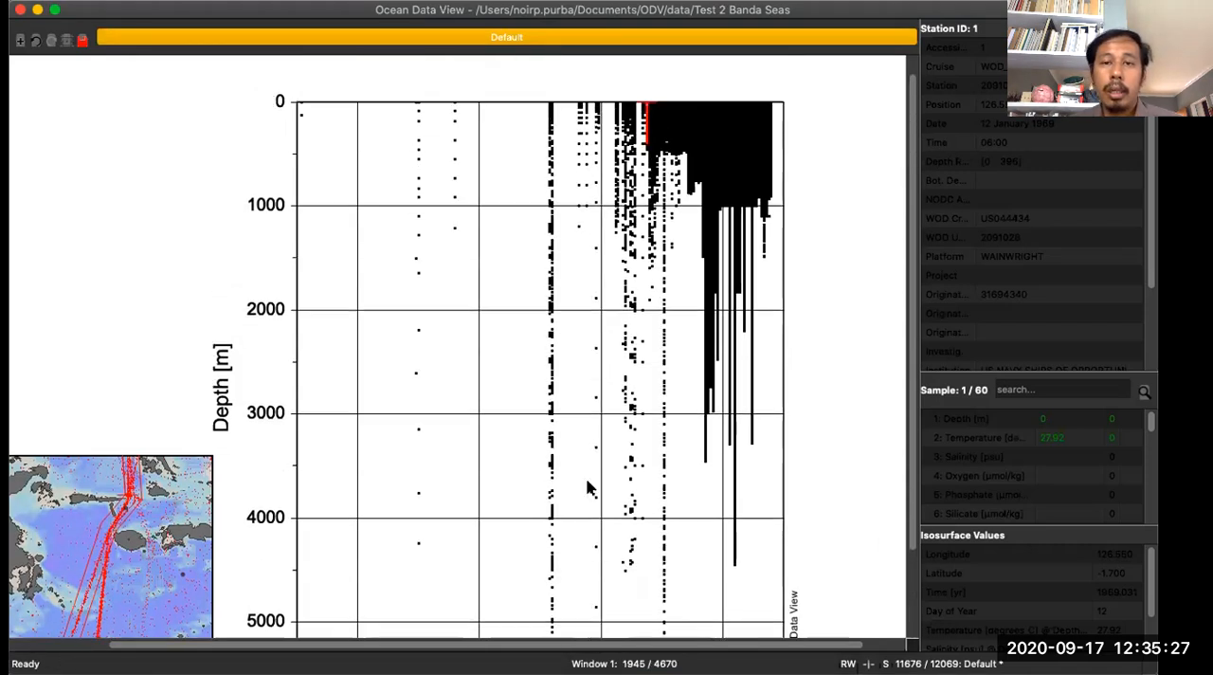
pyautogui.scroll(-3, 587, 488)
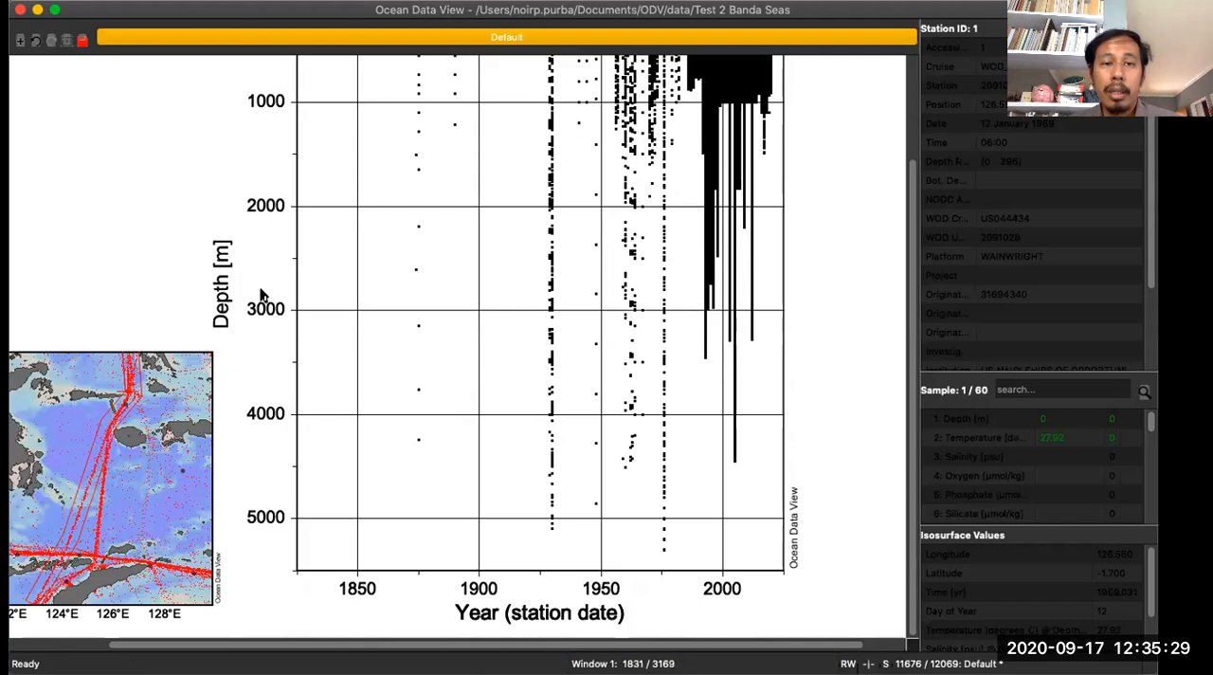
pyautogui.scroll(2, 384, 320)
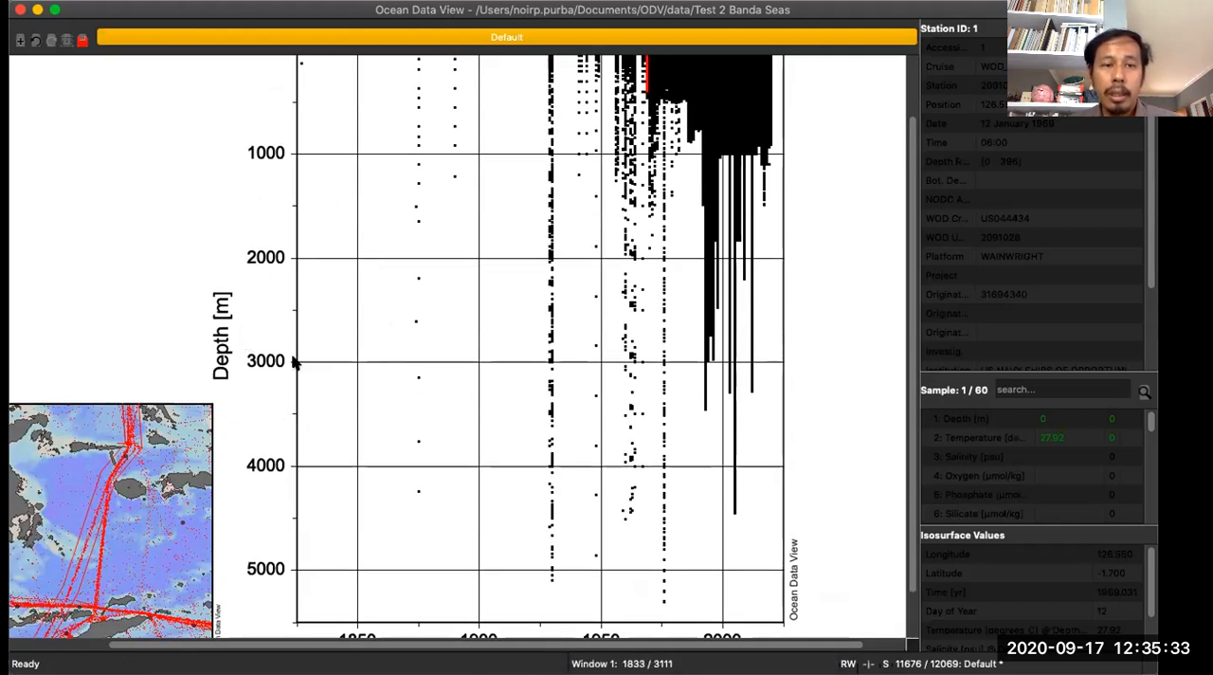
pyautogui.scroll(3, 489, 325)
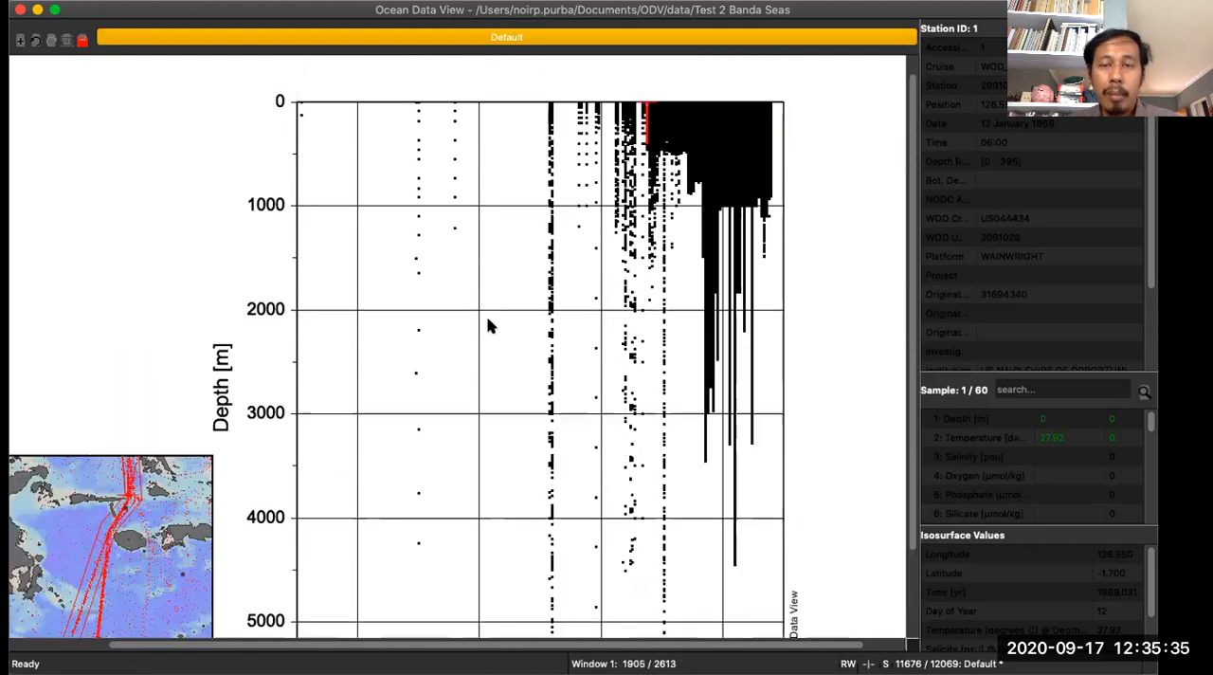
pyautogui.rightClick(501, 149)
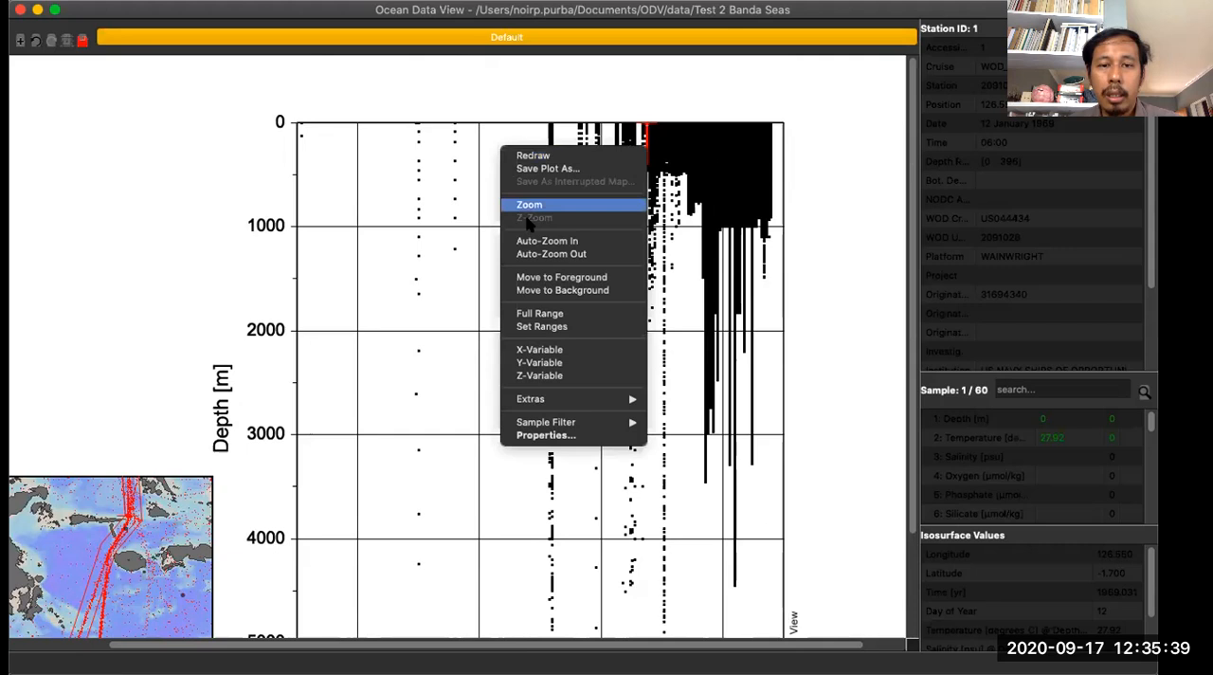
pyautogui.click(548, 376)
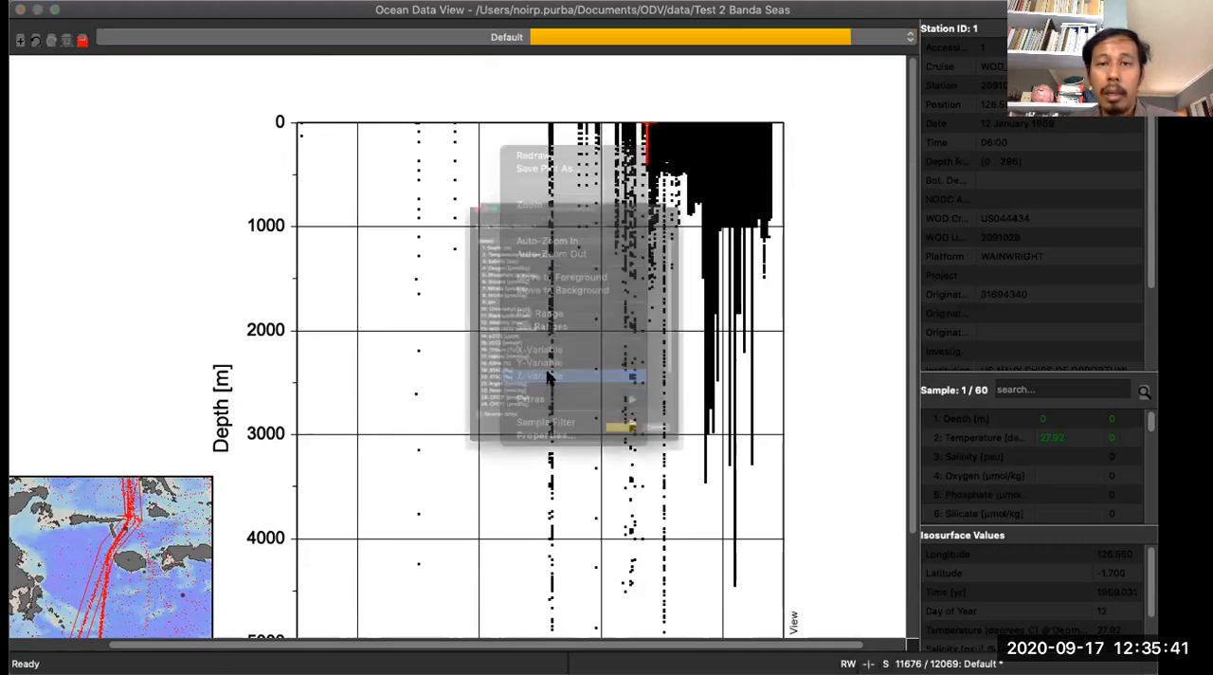
pyautogui.click(490, 194)
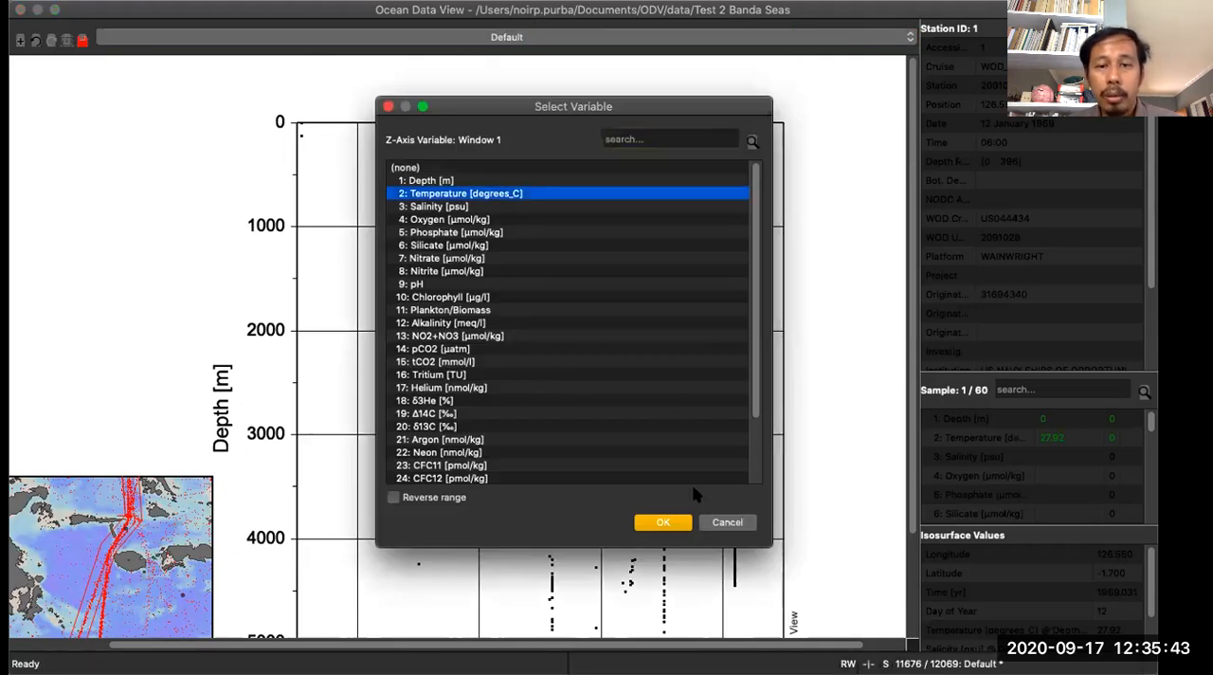
pyautogui.click(666, 522)
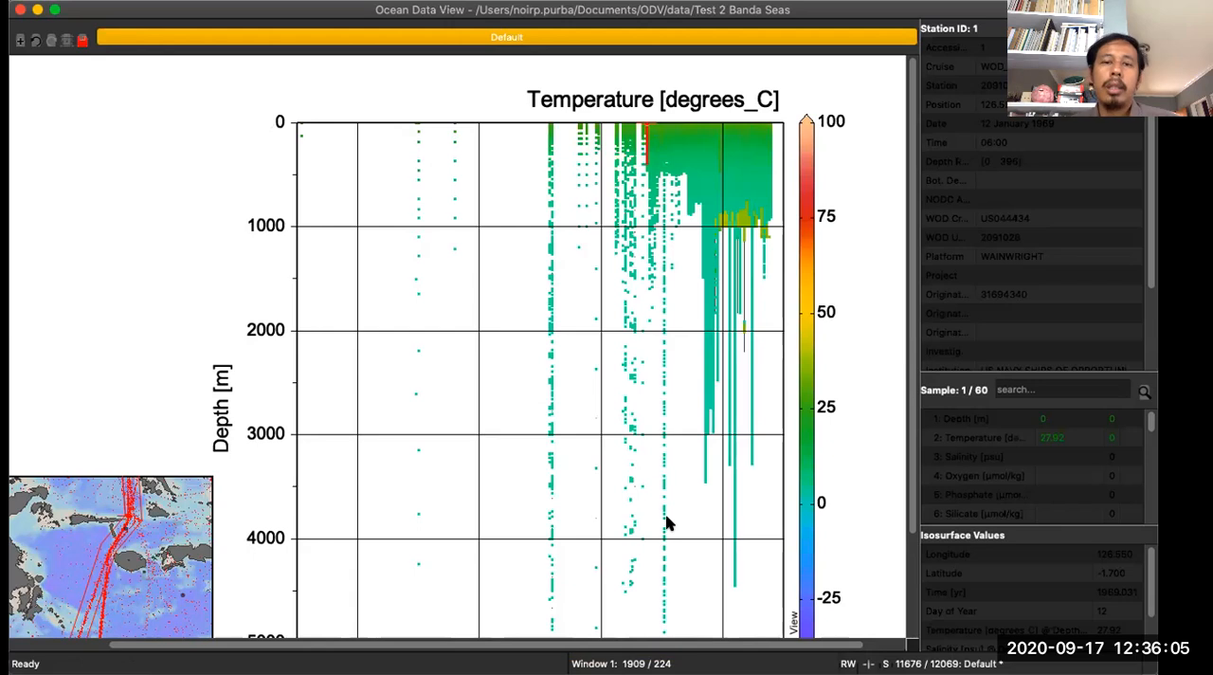
# - Examine the temperature-coloured depth-versus-year plot across its full depth range, year axis and colour scale
pyautogui.scroll(-3, 638, 507)
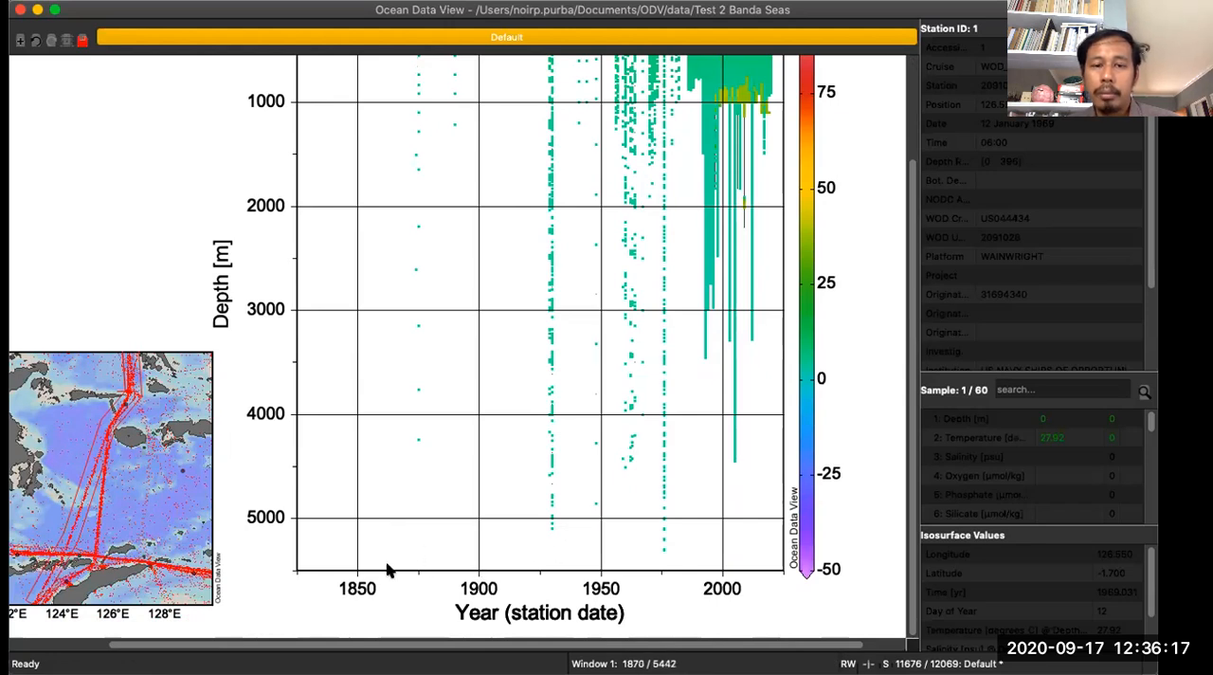
pyautogui.scroll(2, 376, 568)
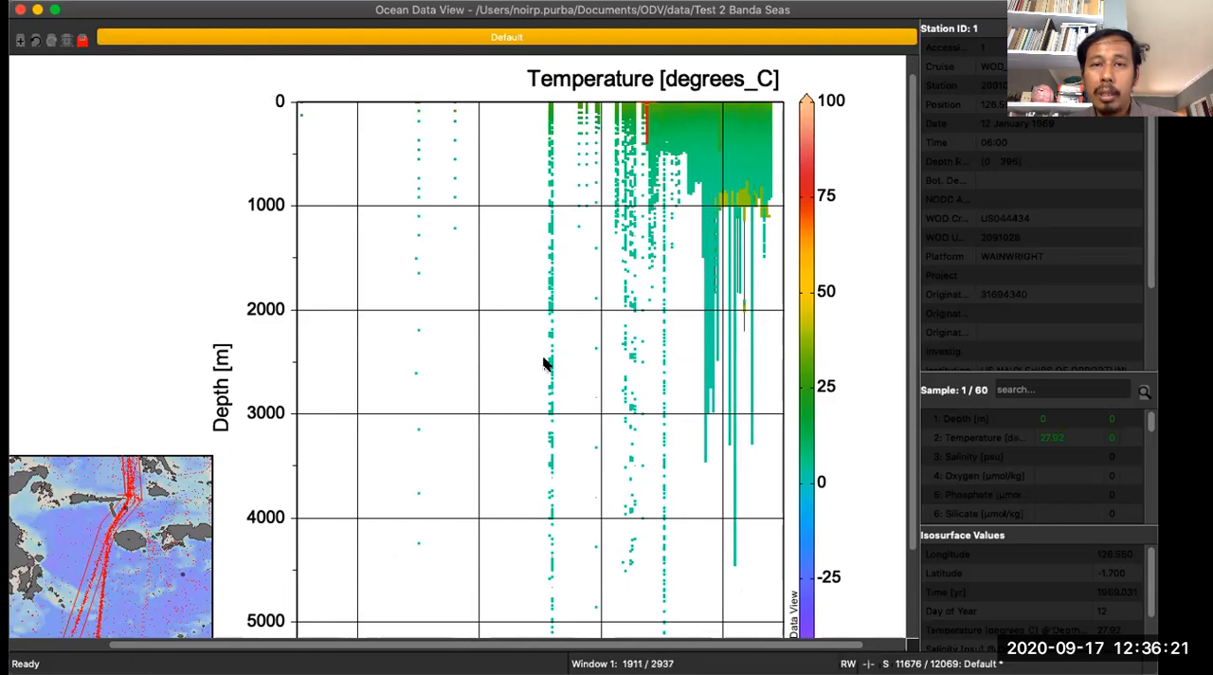
pyautogui.scroll(-2, 651, 346)
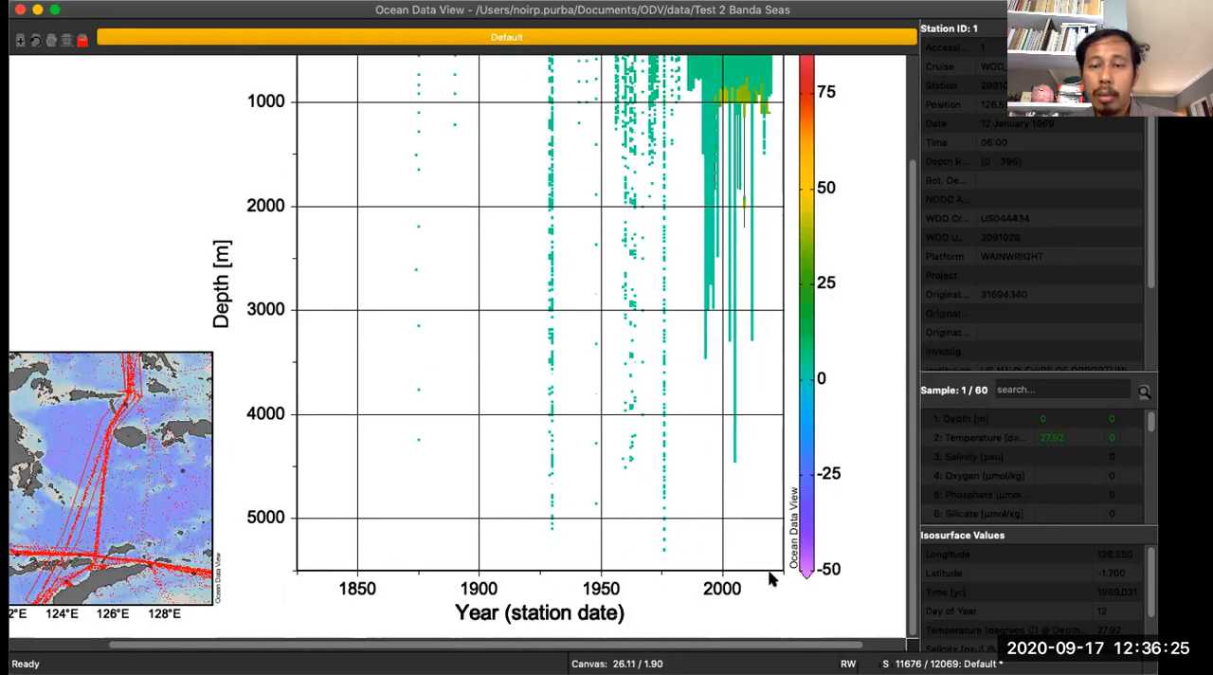
pyautogui.scroll(2, 758, 356)
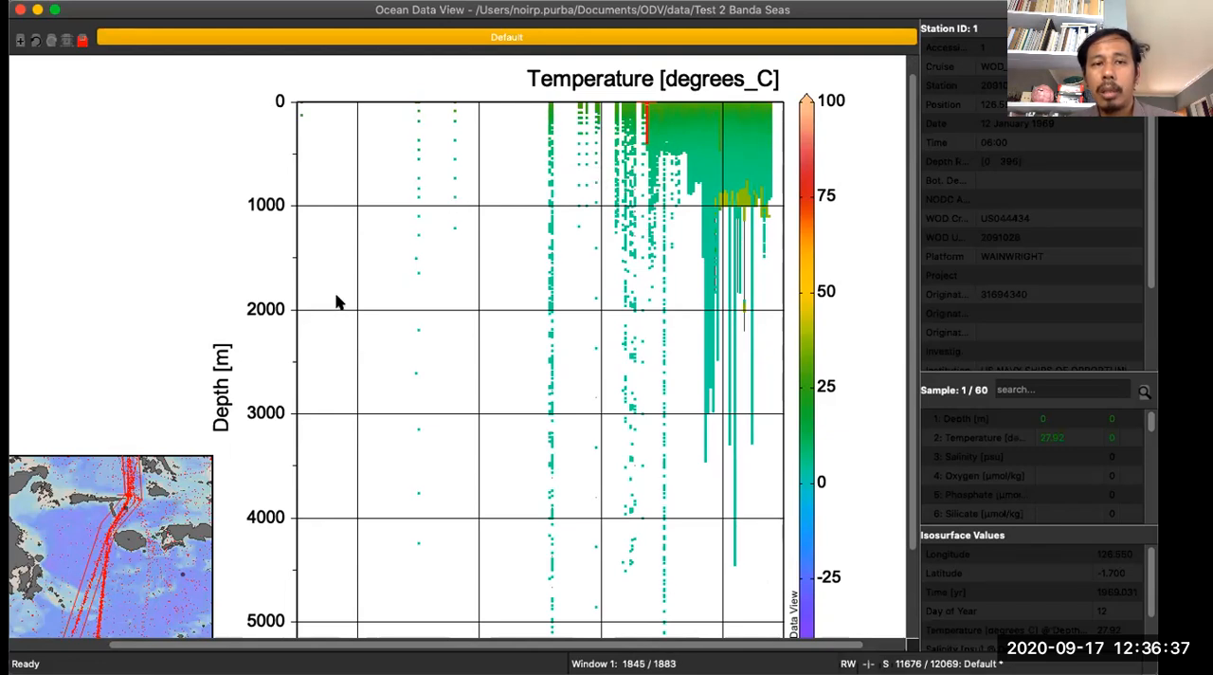
pyautogui.scroll(-3, 332, 316)
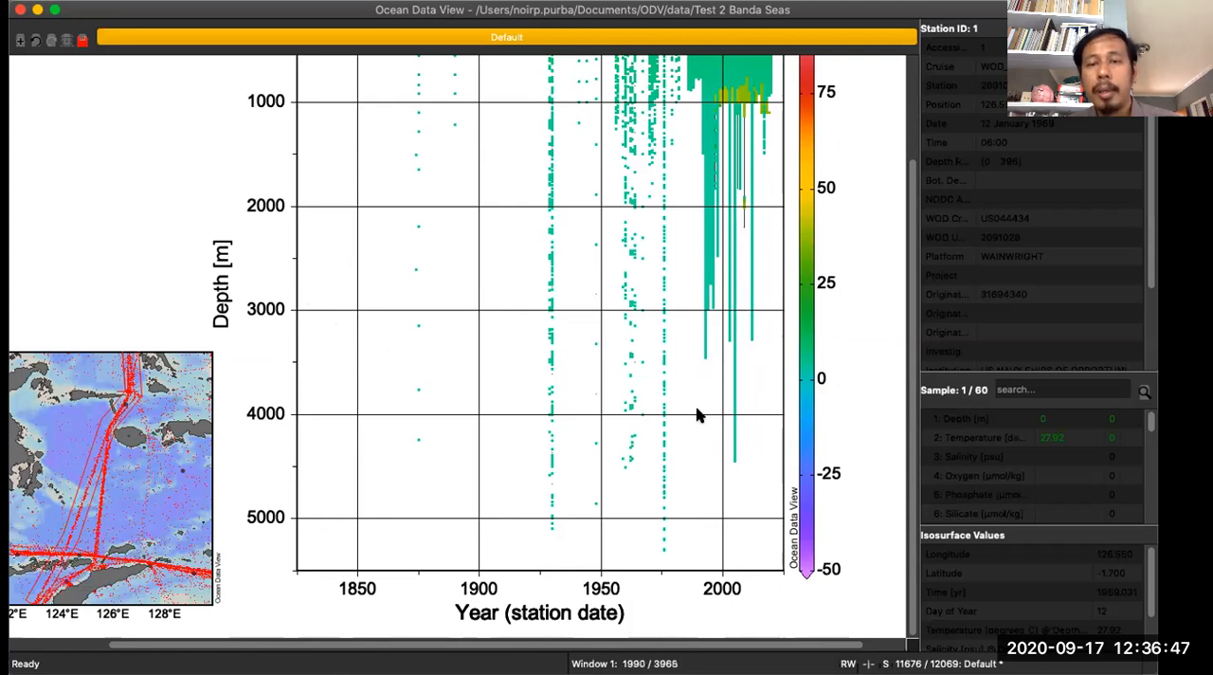
pyautogui.scroll(3, 697, 415)
pyautogui.scroll(1, 697, 415)
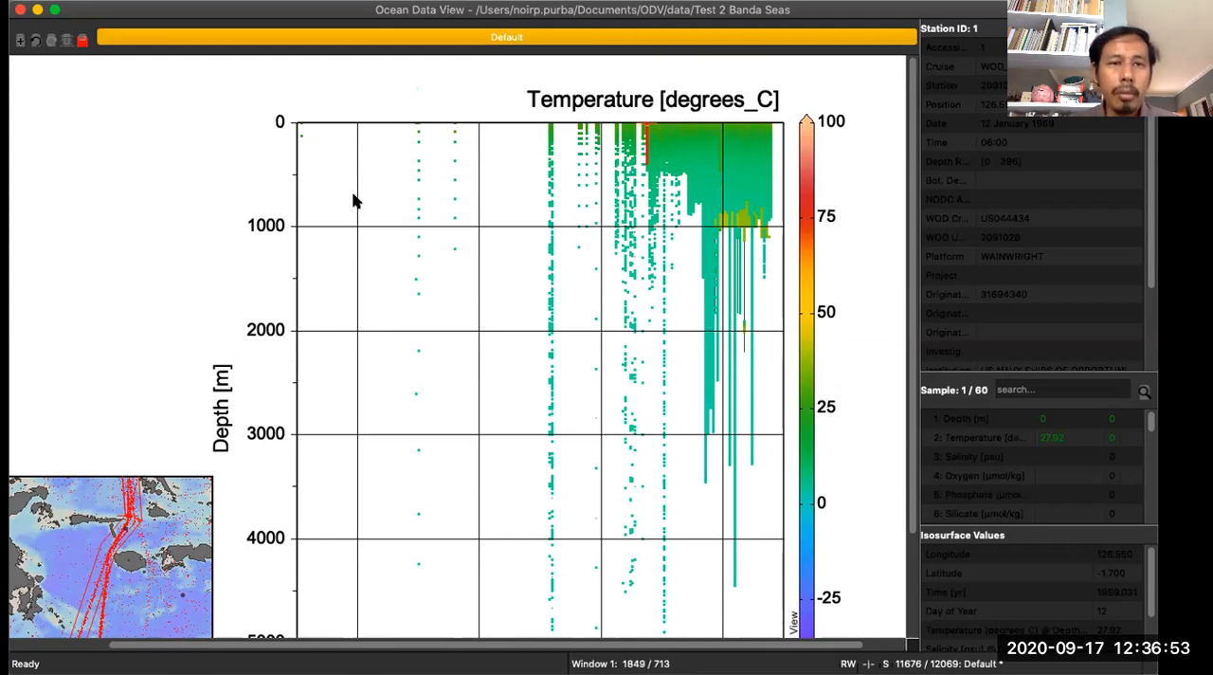
# - Export a Metadata Time of Year animation of the plot, starting Jan 01 with 30.3333-day steps and fixed-width intervals, as Default_Animation.gif
pyautogui.click(300, 1)
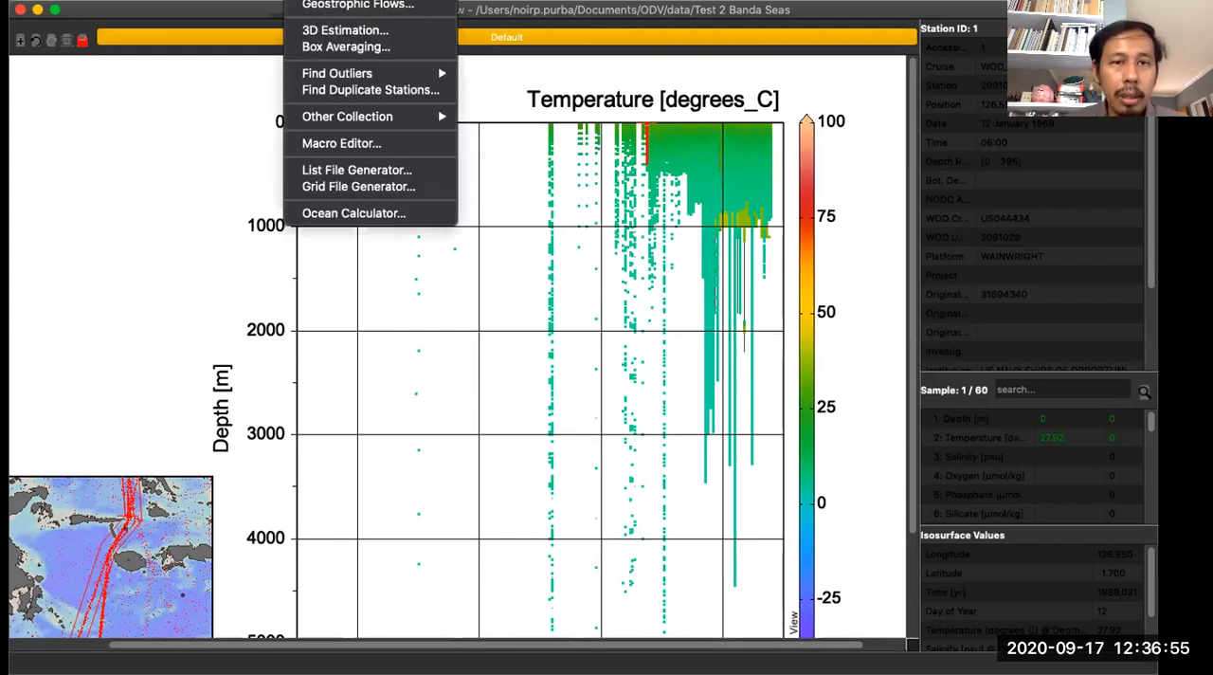
pyautogui.click(332, 183)
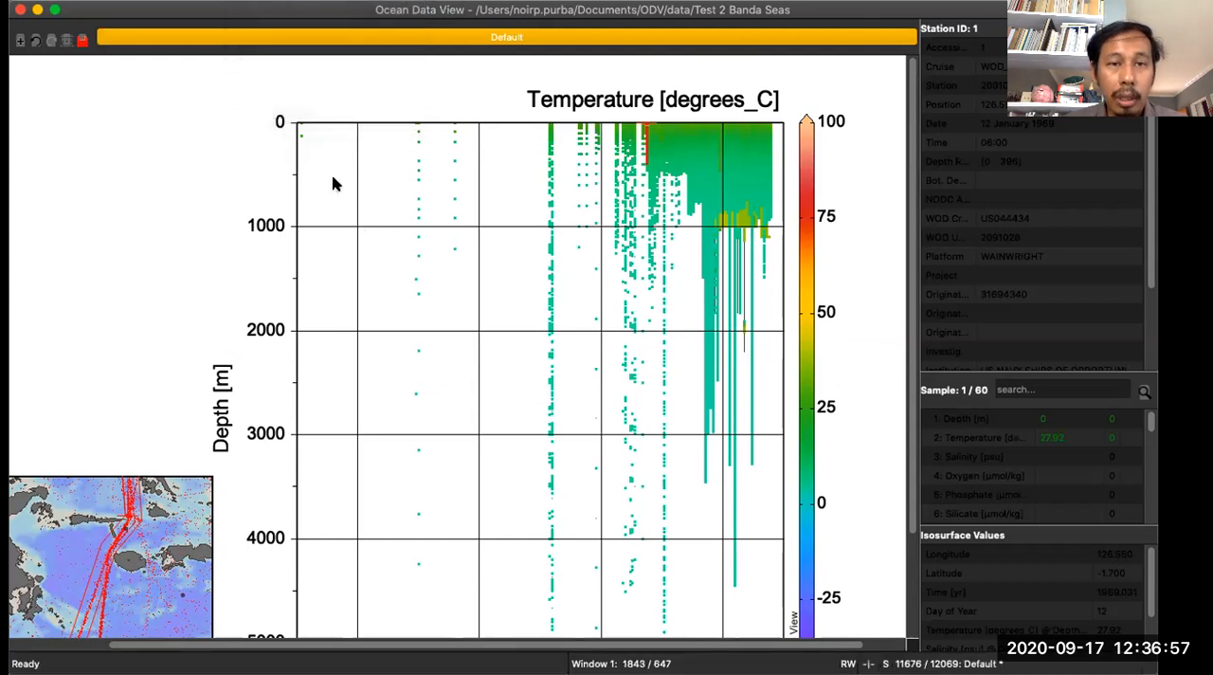
pyautogui.rightClick(333, 183)
pyautogui.moveTo(465, 434)
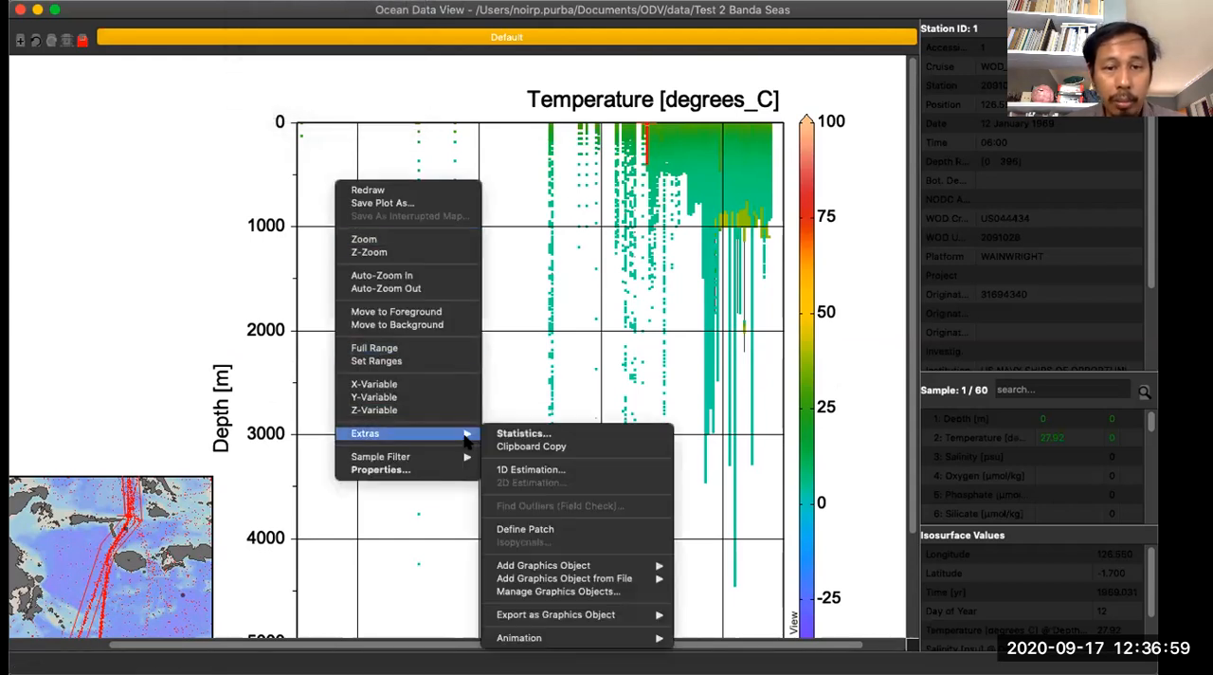
pyautogui.moveTo(644, 641)
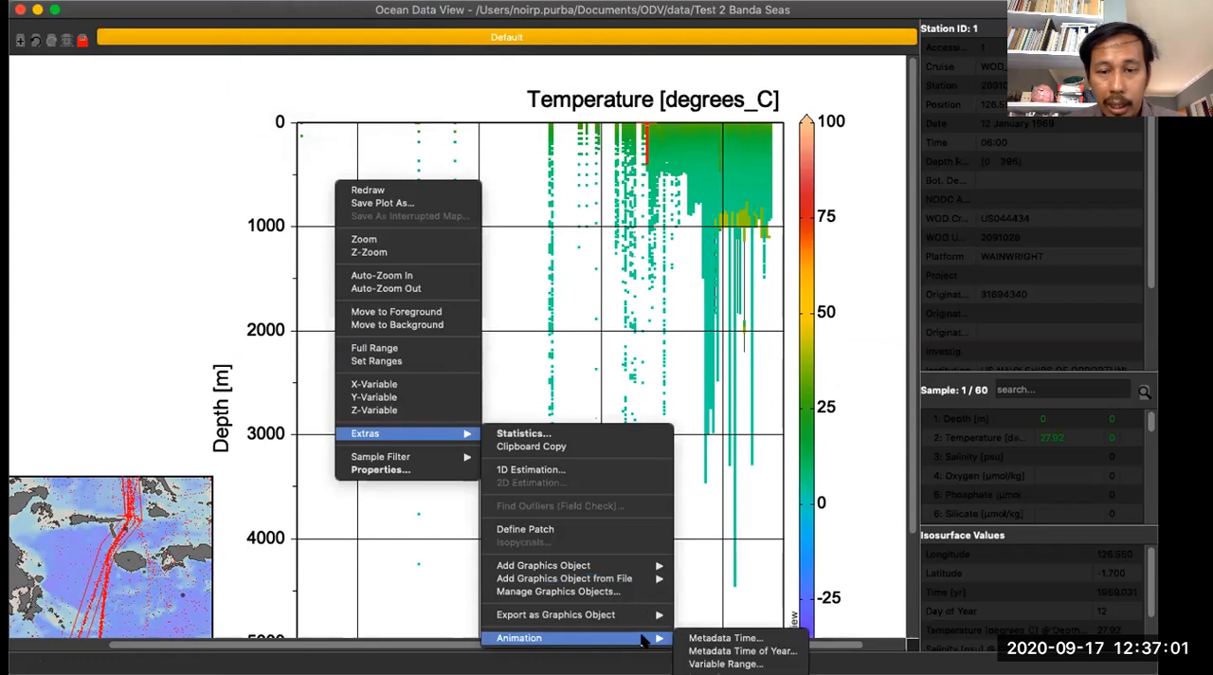
pyautogui.click(698, 650)
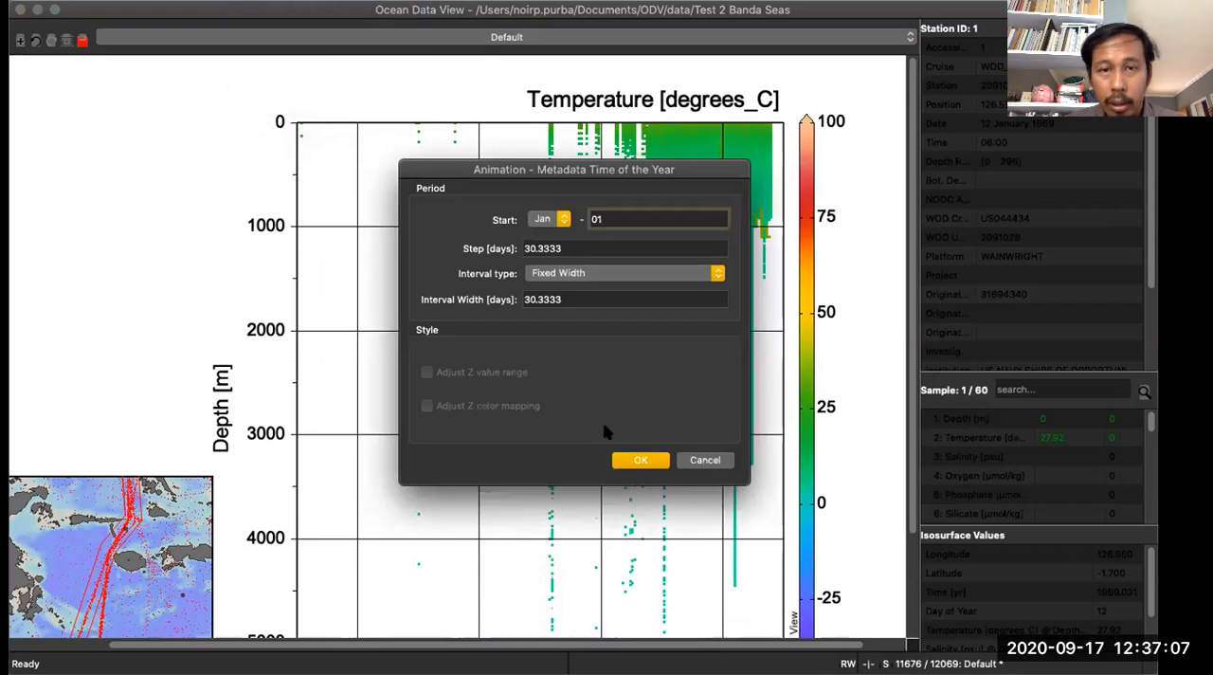
pyautogui.click(640, 461)
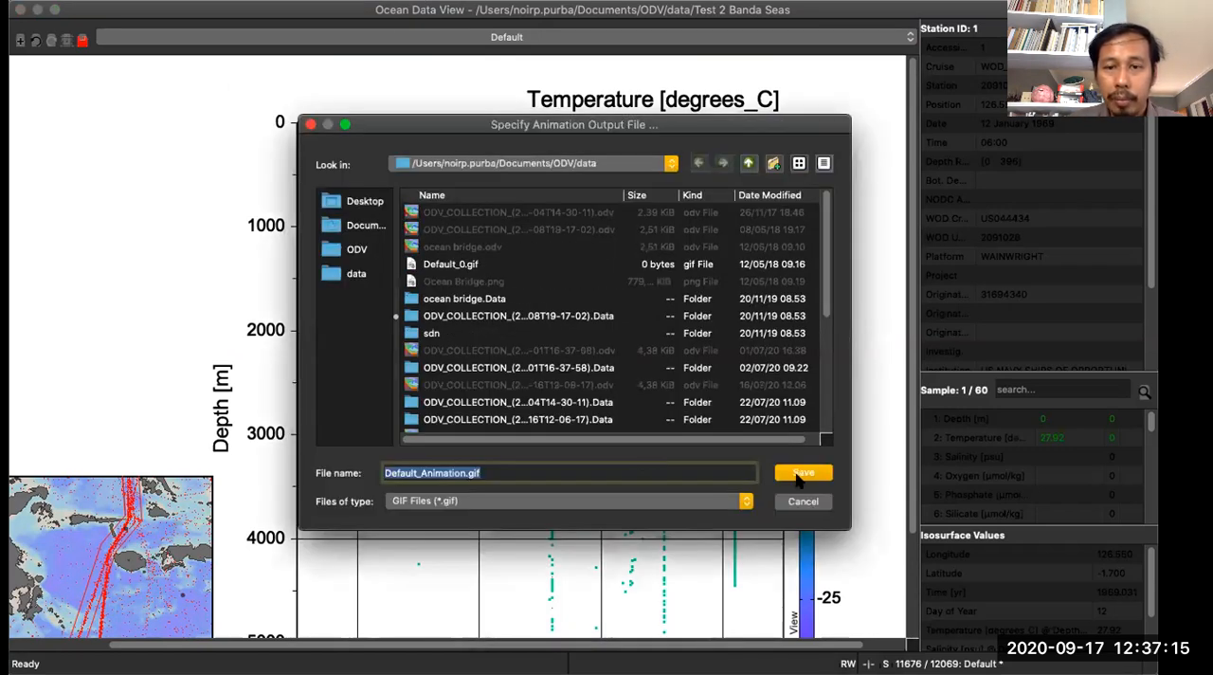
pyautogui.click(801, 473)
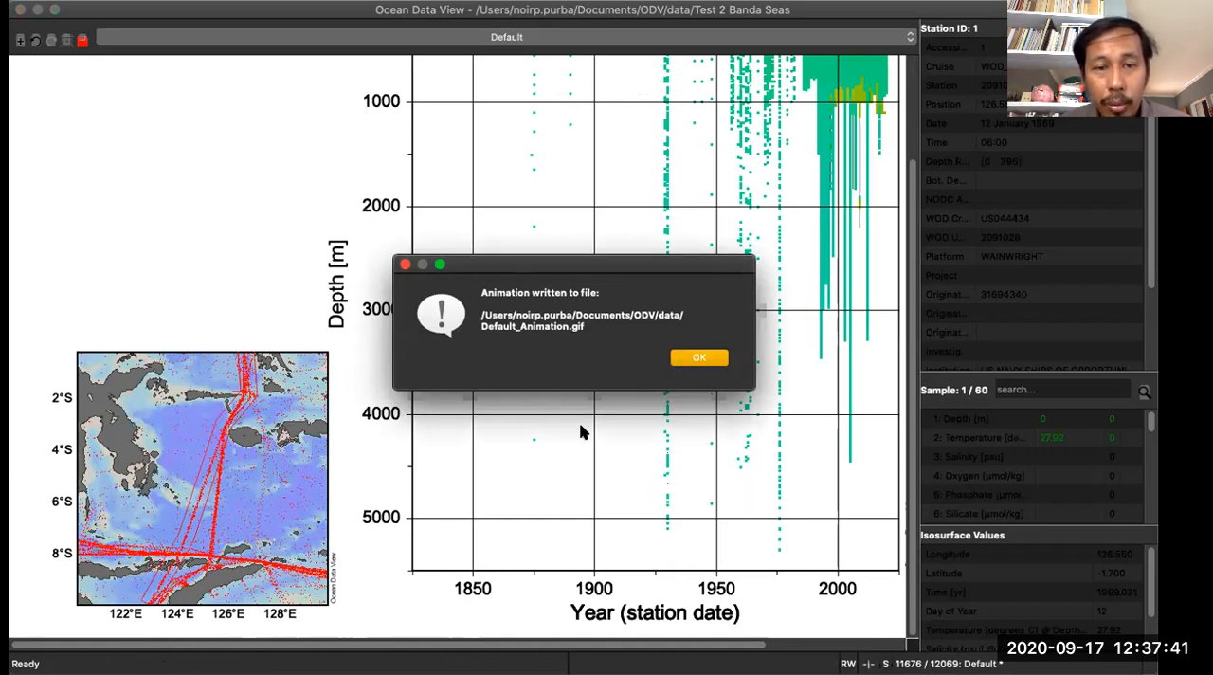
pyautogui.press('super+Tab')
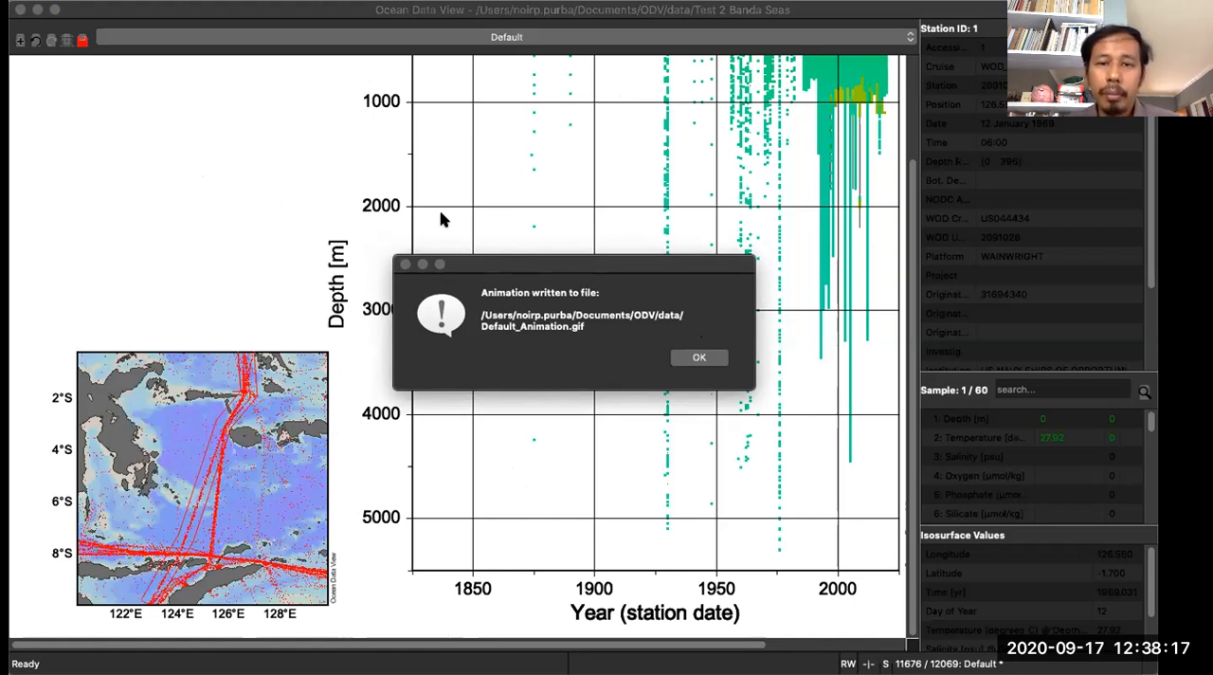
pyautogui.click(695, 358)
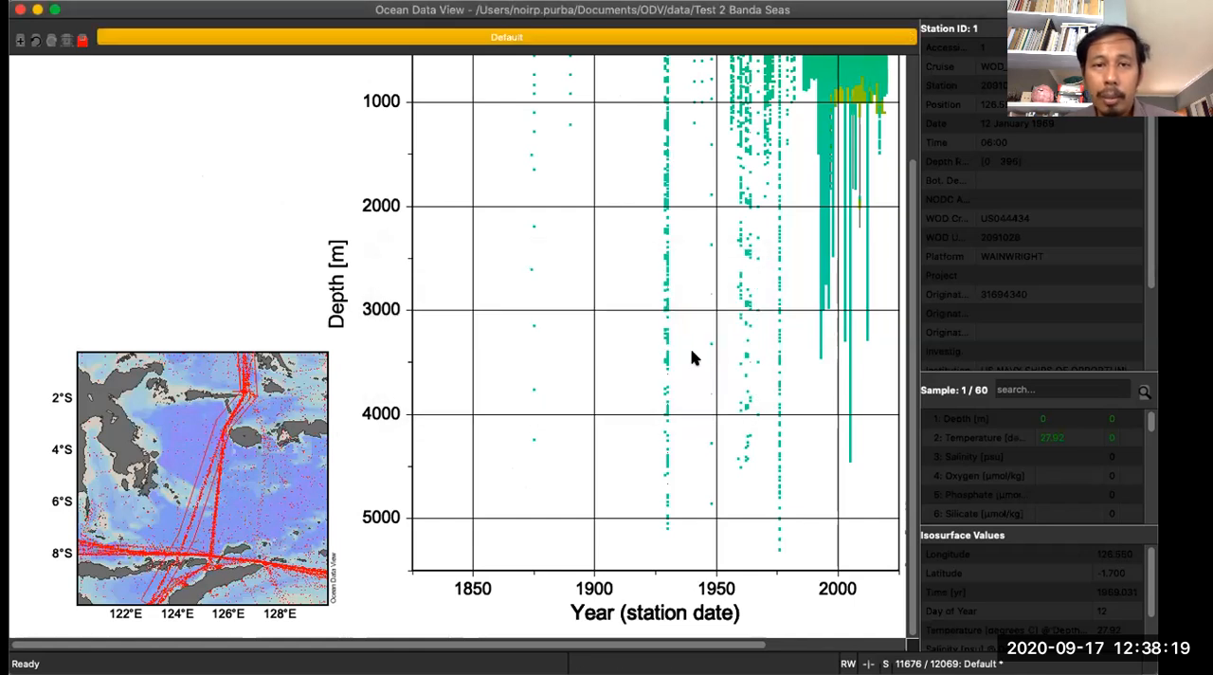
pyautogui.rightClick(488, 177)
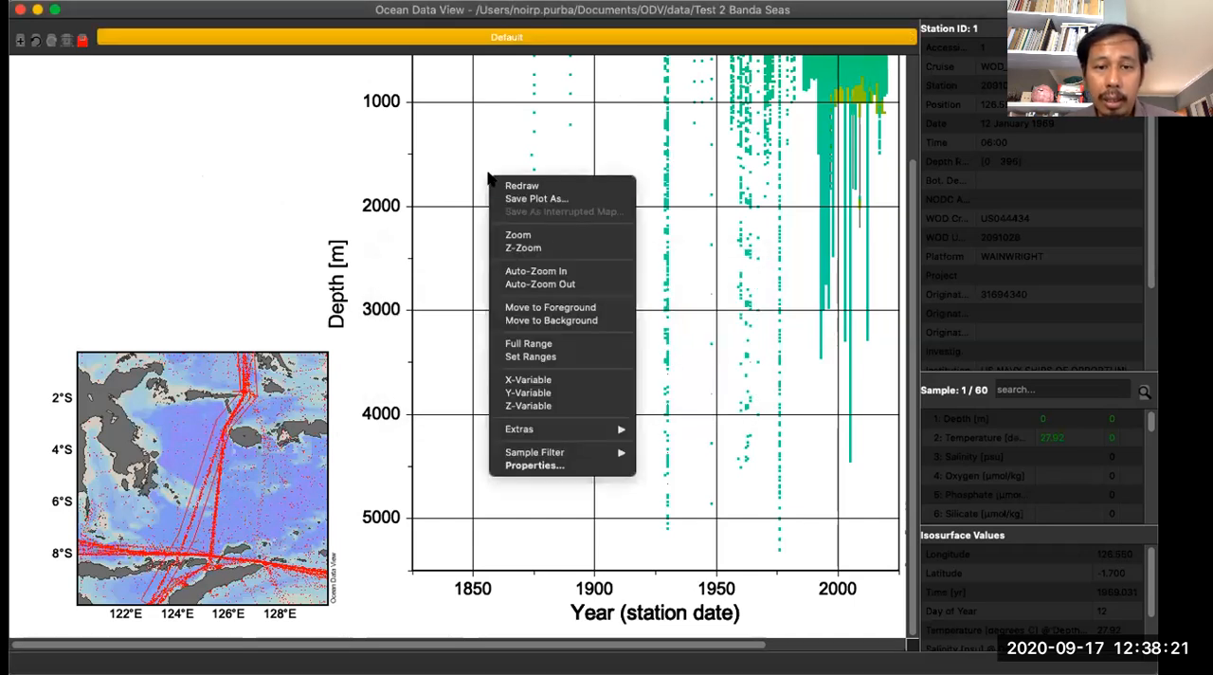
pyautogui.moveTo(614, 430)
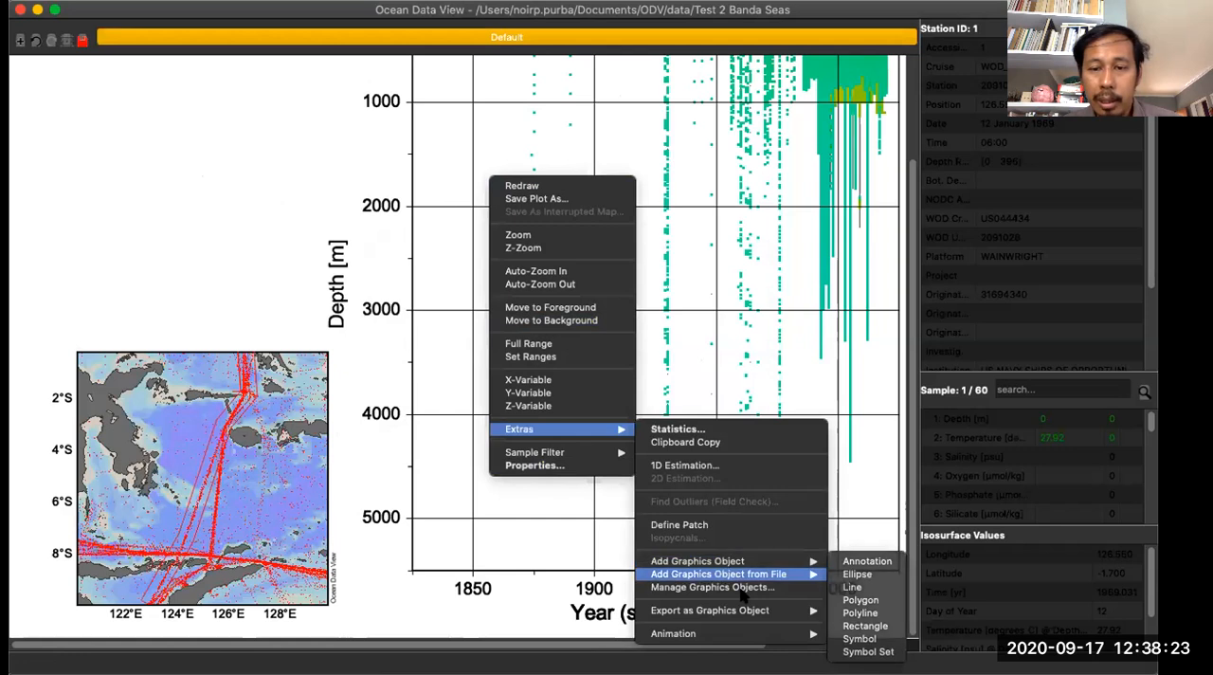
pyautogui.moveTo(744, 634)
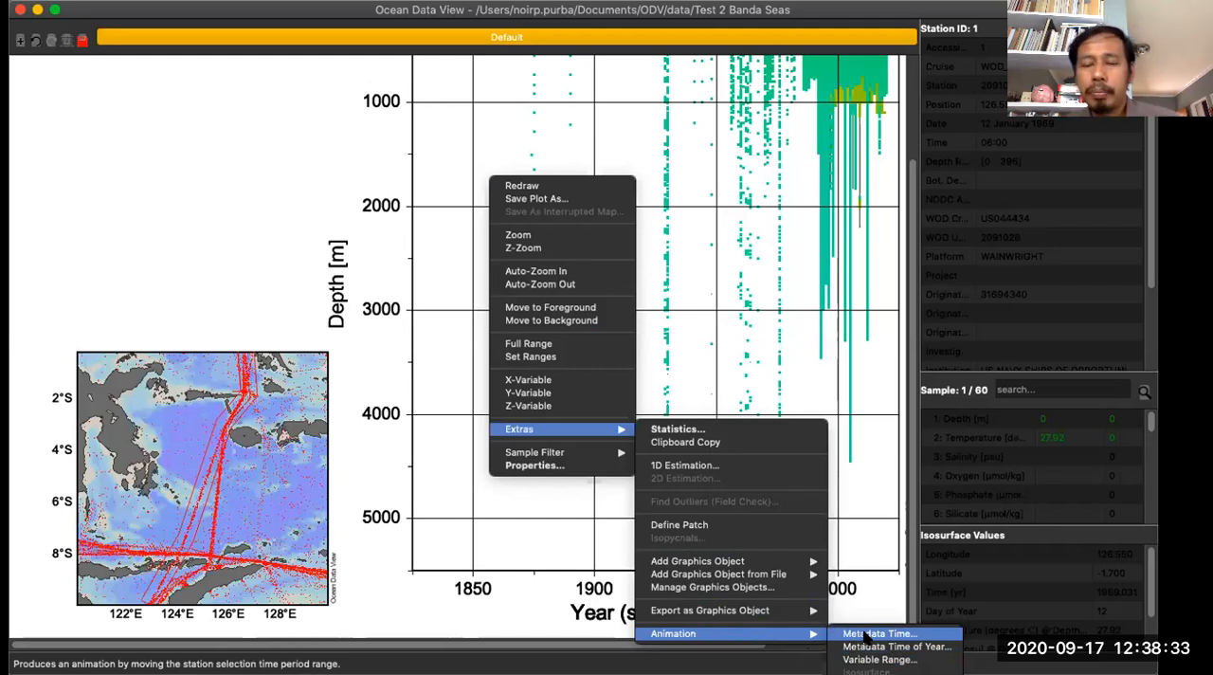
pyautogui.click(780, 325)
# - Set the scatter plot's Z-axis variable to Salinity [psu]
pyautogui.moveTo(759, 646); pyautogui.dragTo(857, 654)
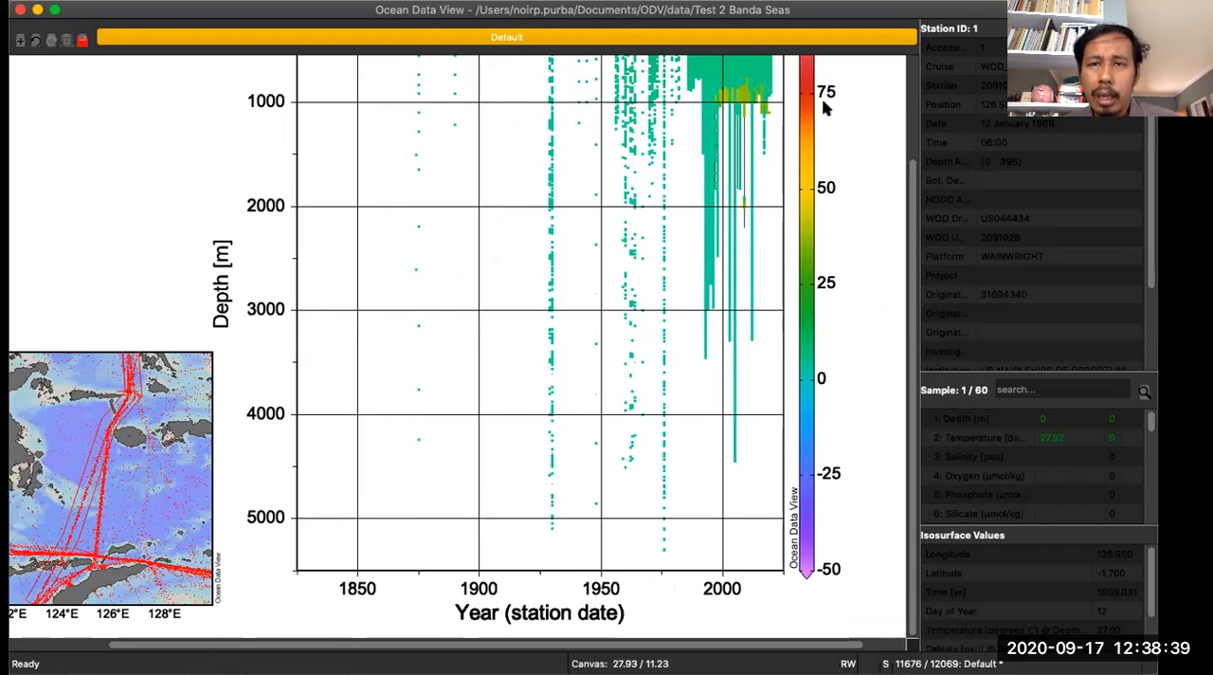
pyautogui.scroll(2, 819, 142)
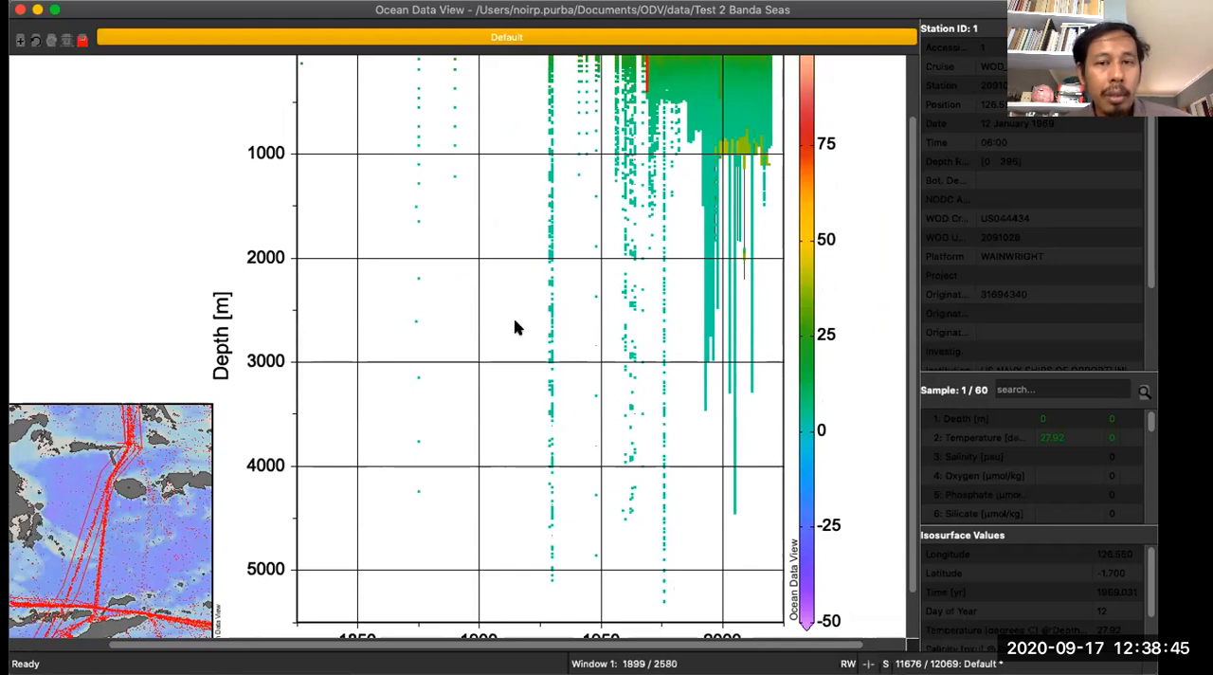
pyautogui.scroll(-2, 525, 341)
pyautogui.scroll(4, 528, 341)
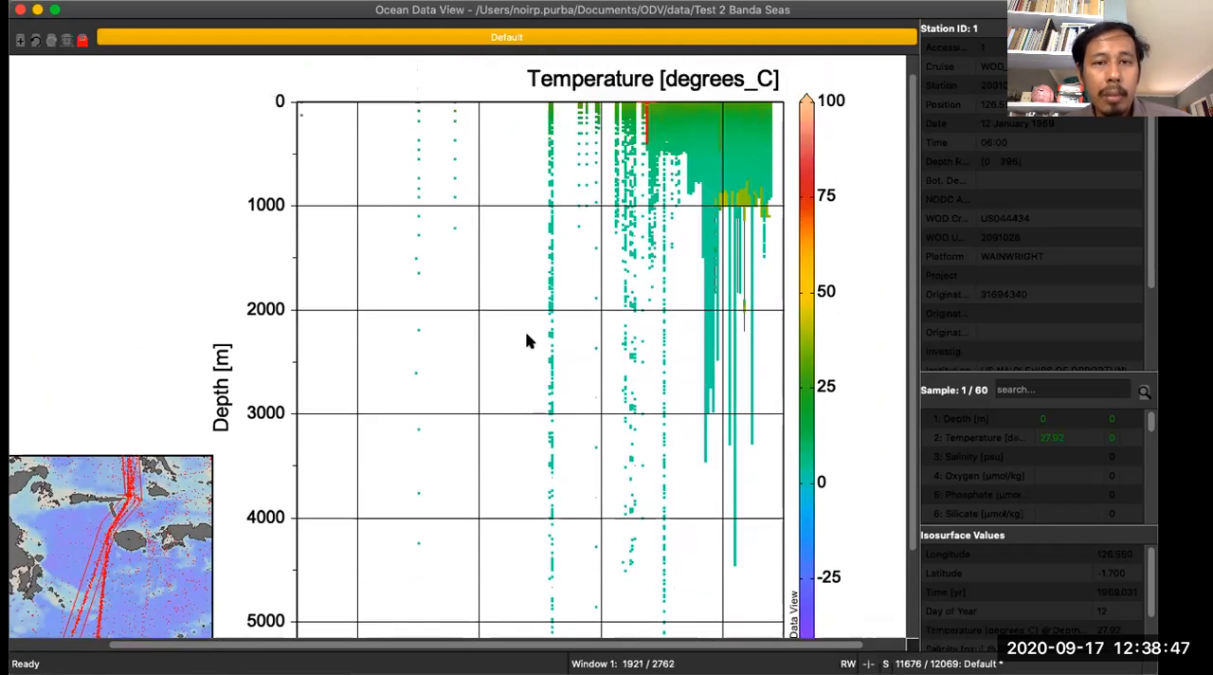
pyautogui.rightClick(502, 171)
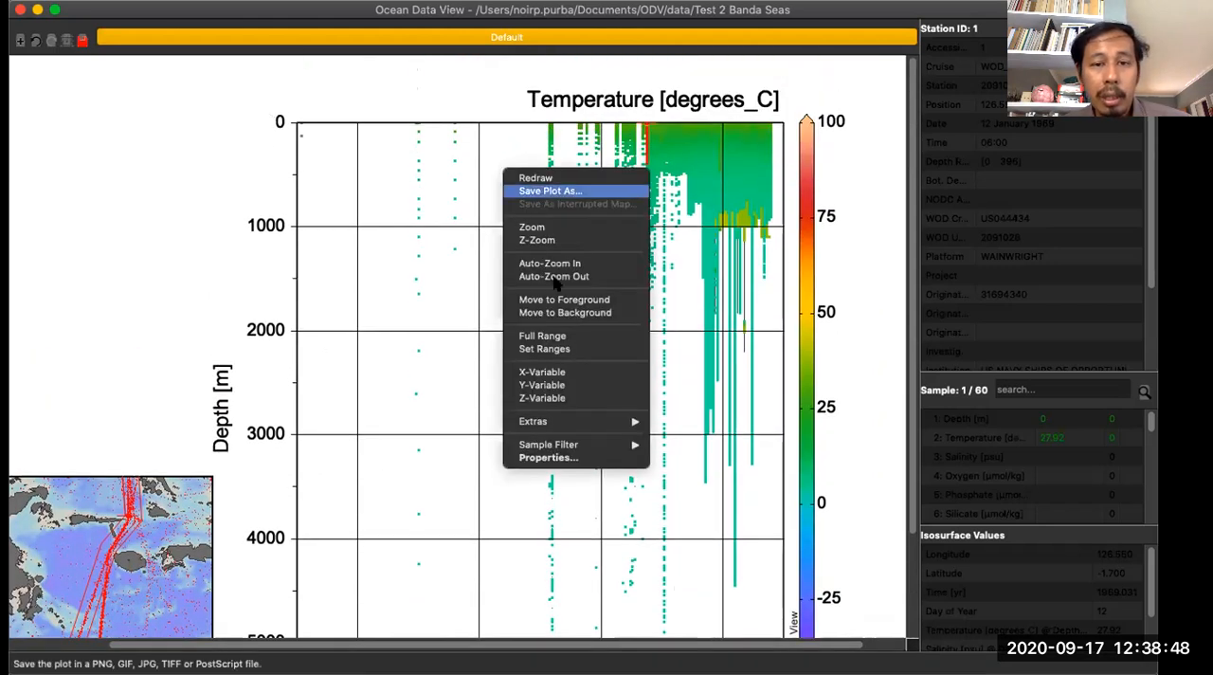
pyautogui.click(581, 398)
pyautogui.click(426, 201)
pyautogui.click(646, 529)
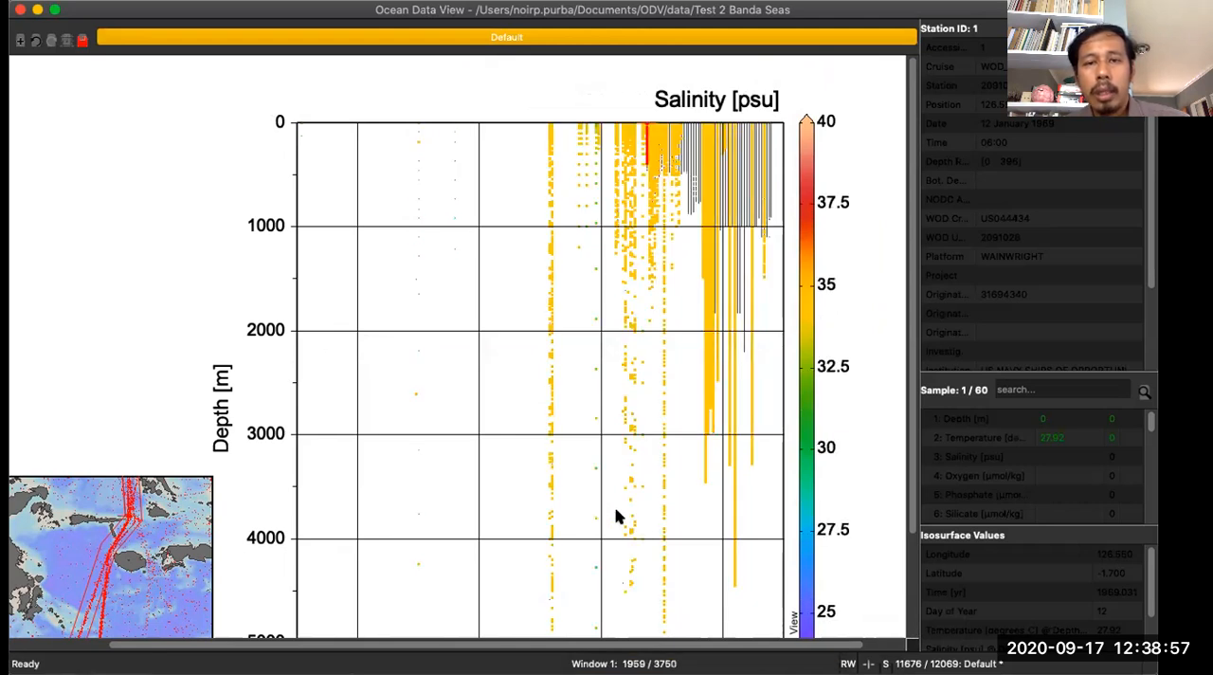
# - Turn off the drawing of data marks in the salinity plot's display style properties
pyautogui.scroll(-2, 508, 368)
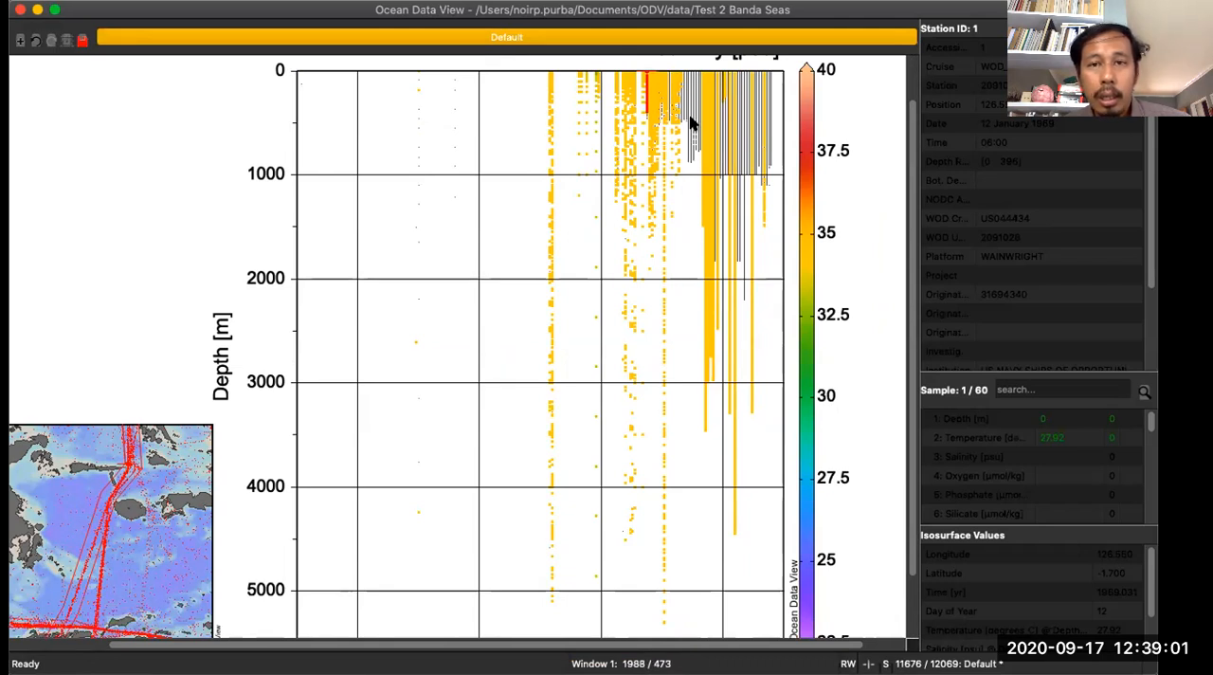
pyautogui.rightClick(441, 194)
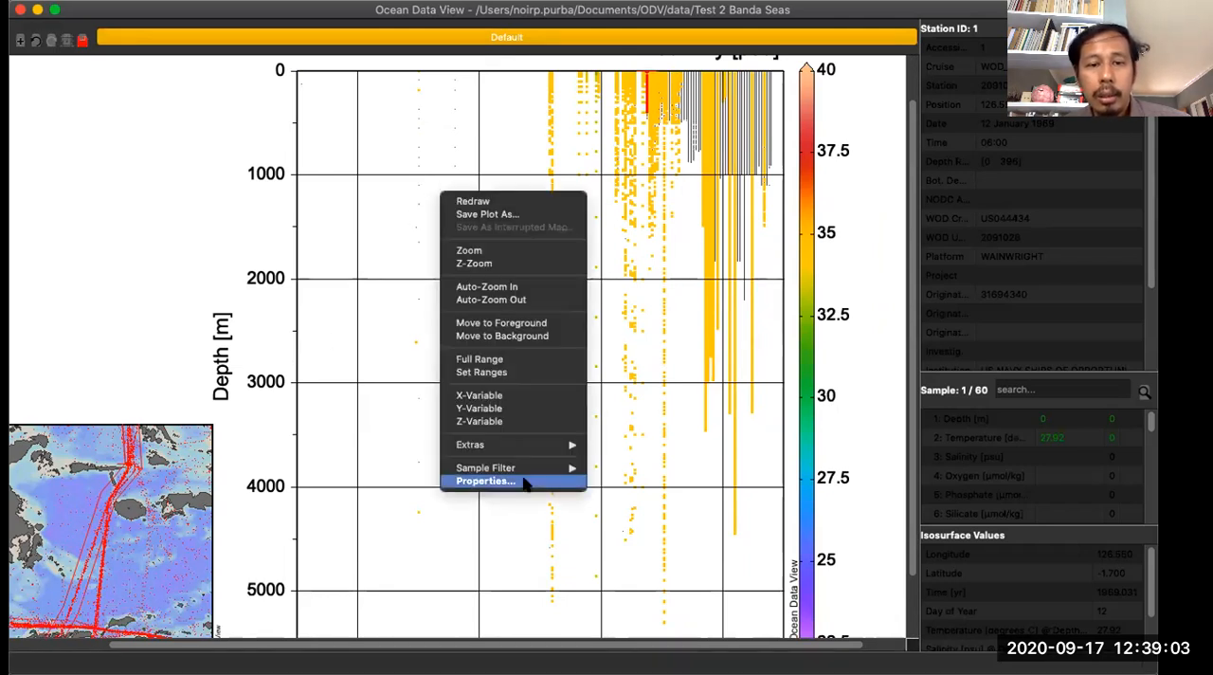
pyautogui.click(525, 483)
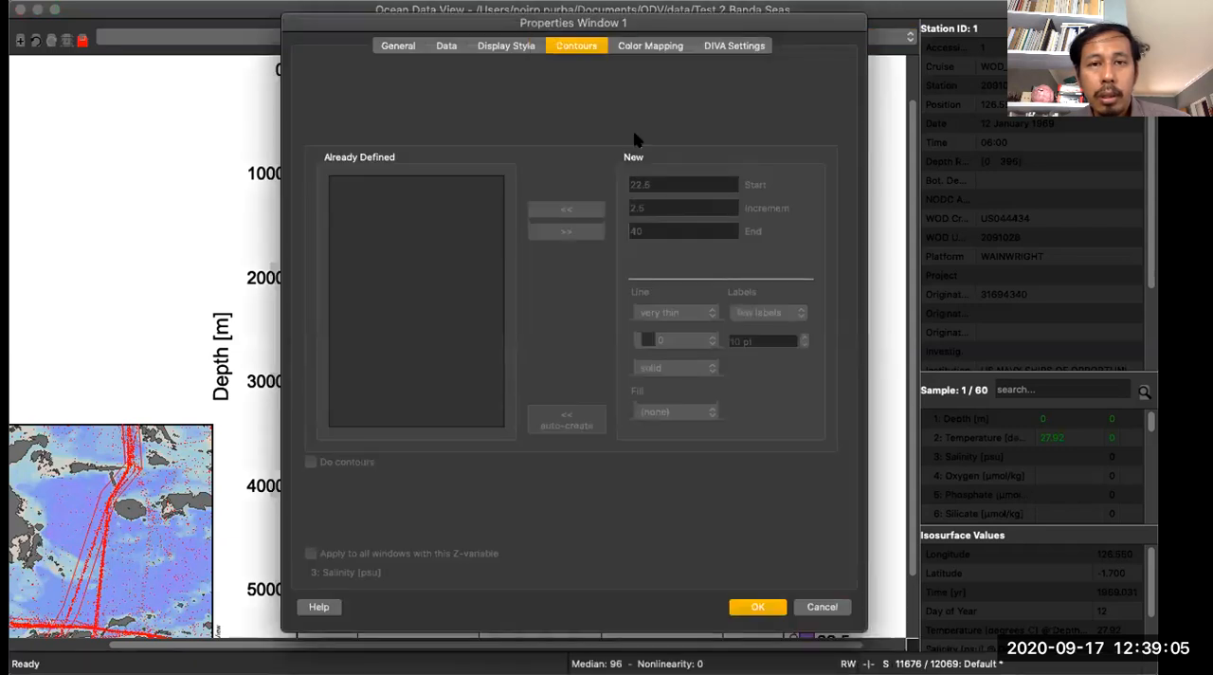
pyautogui.click(651, 47)
pyautogui.moveTo(662, 30); pyautogui.dragTo(686, 109)
pyautogui.click(528, 131)
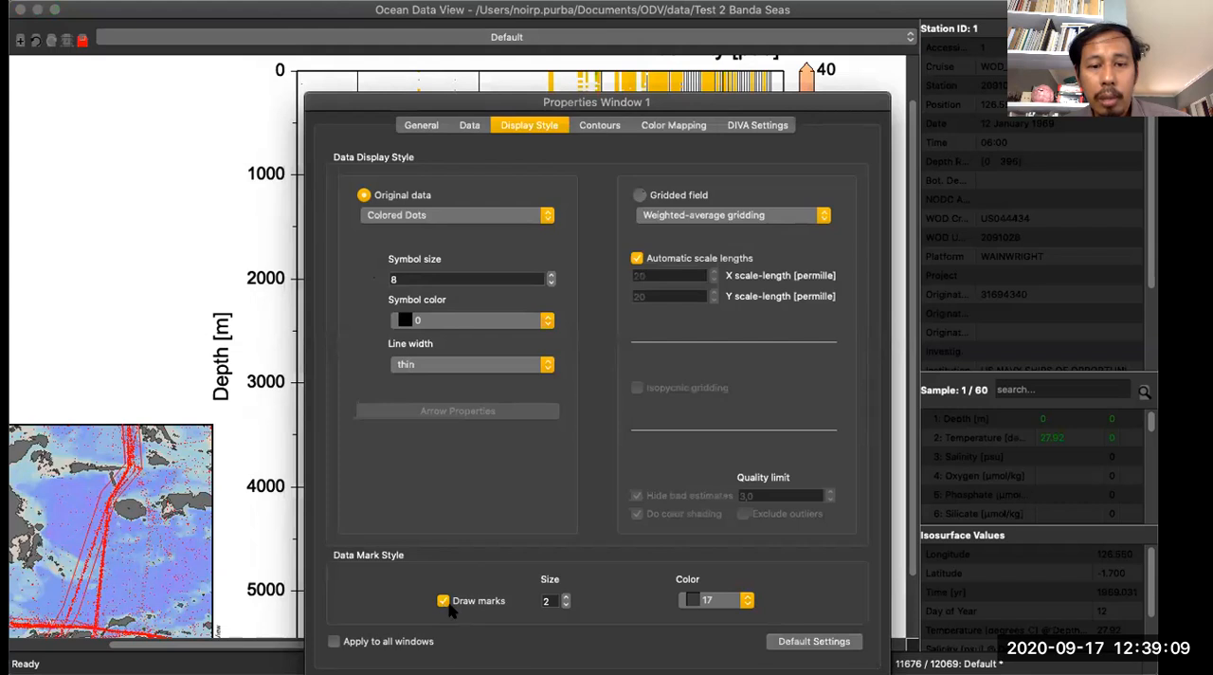
pyautogui.click(443, 601)
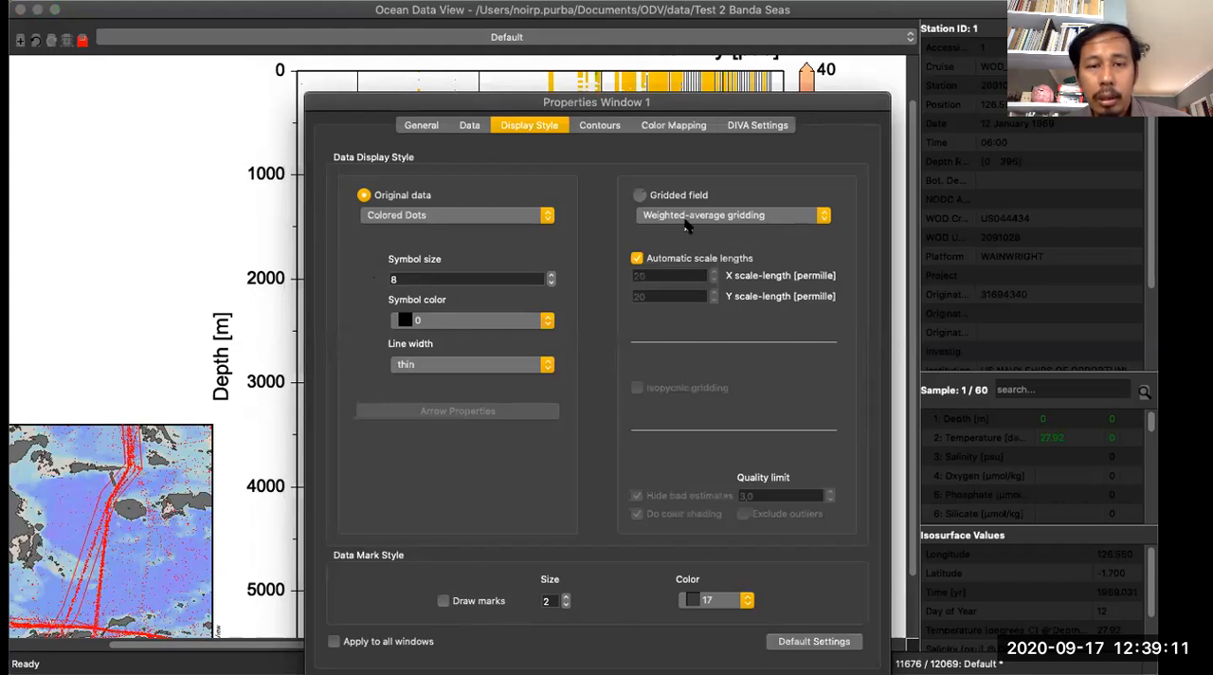
# - Auto-adjust the colour mapping for Salinity [psu] and apply the plot's property changes
pyautogui.click(678, 130)
pyautogui.click(741, 586)
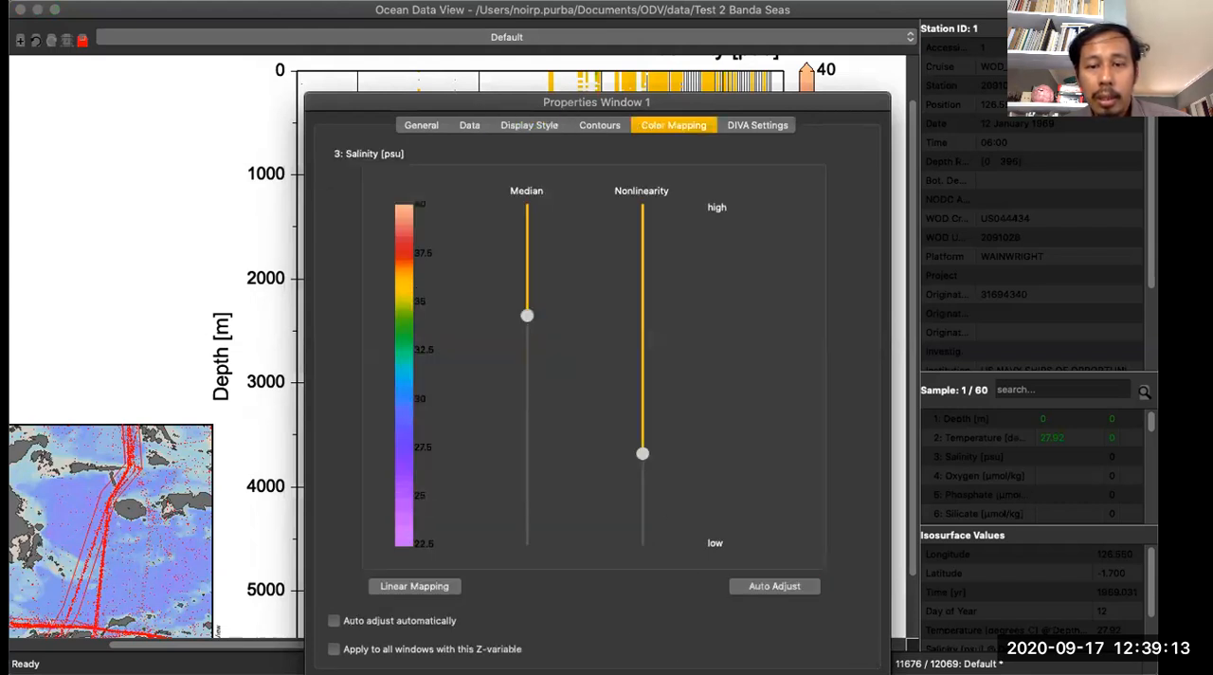
pyautogui.press('Return')
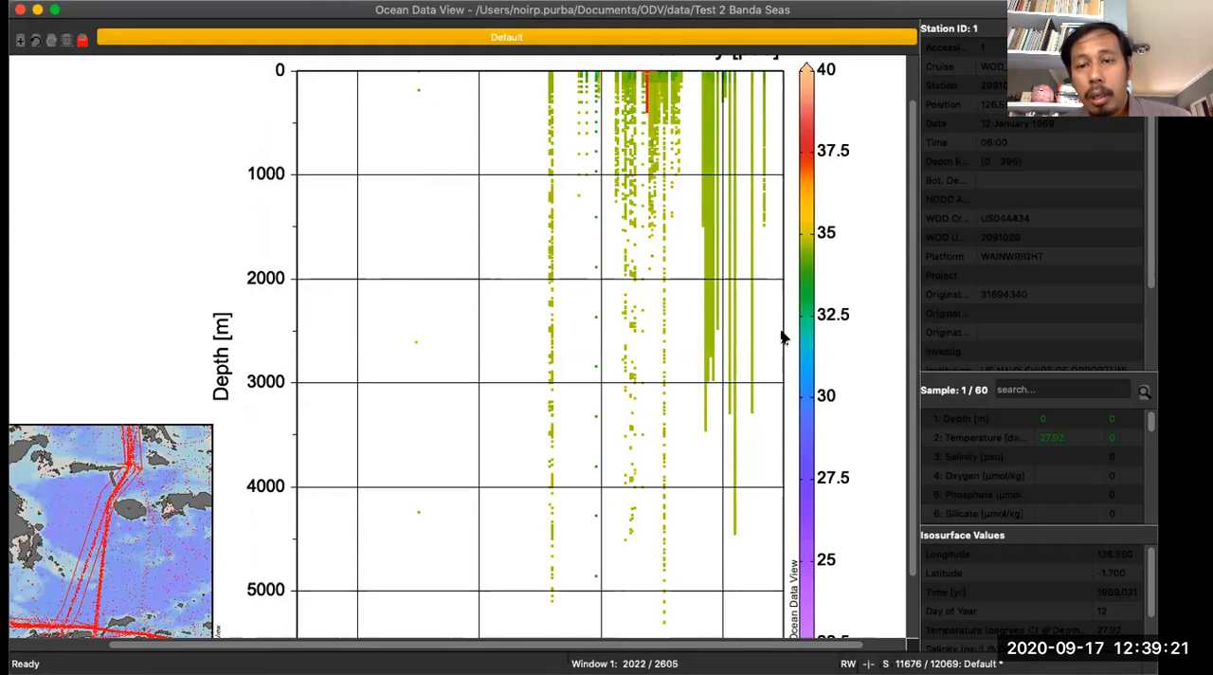
# - Examine the salinity-coloured depth-versus-year plot over its full depth range, year axis and colour scale
pyautogui.scroll(-3, 639, 401)
pyautogui.scroll(5, 640, 401)
pyautogui.scroll(-3, 639, 401)
pyautogui.scroll(3, 639, 401)
pyautogui.scroll(-3, 639, 401)
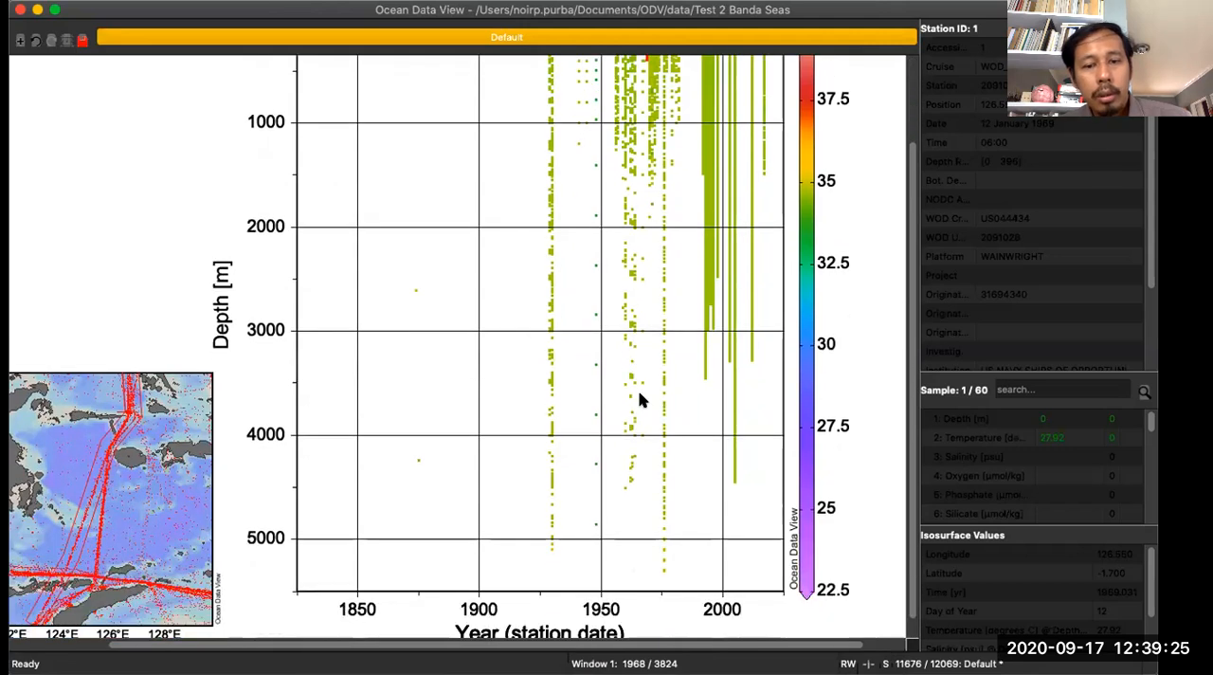
pyautogui.scroll(3, 639, 401)
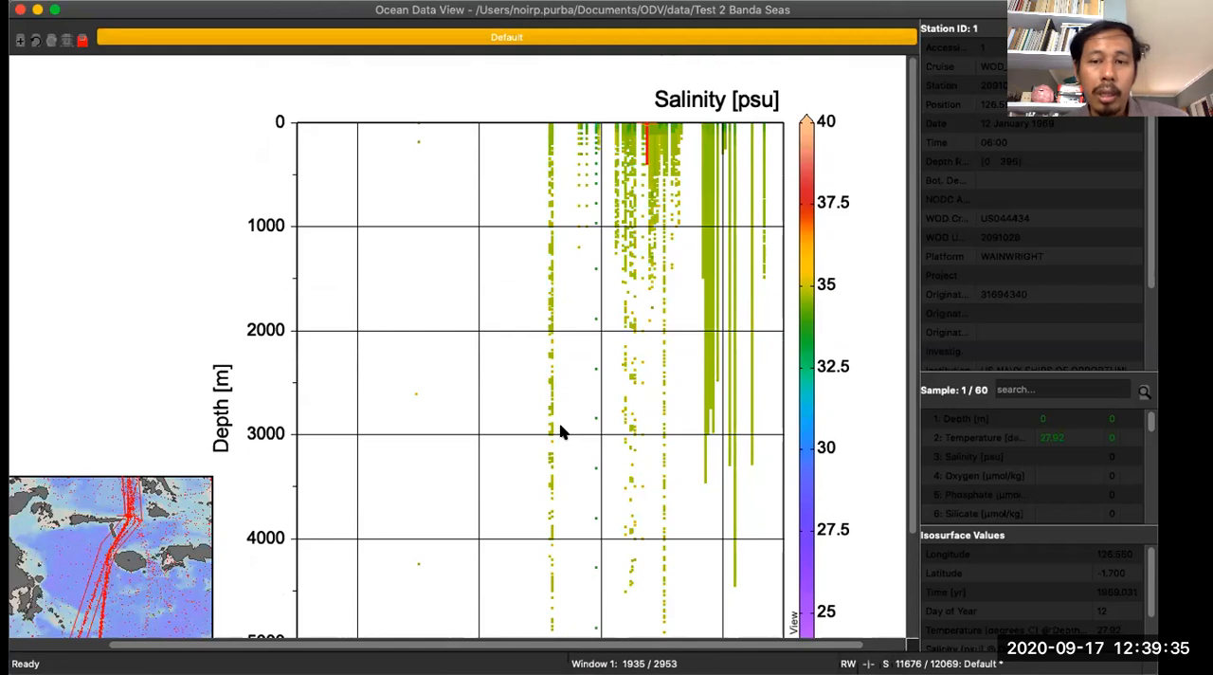
pyautogui.rightClick(385, 244)
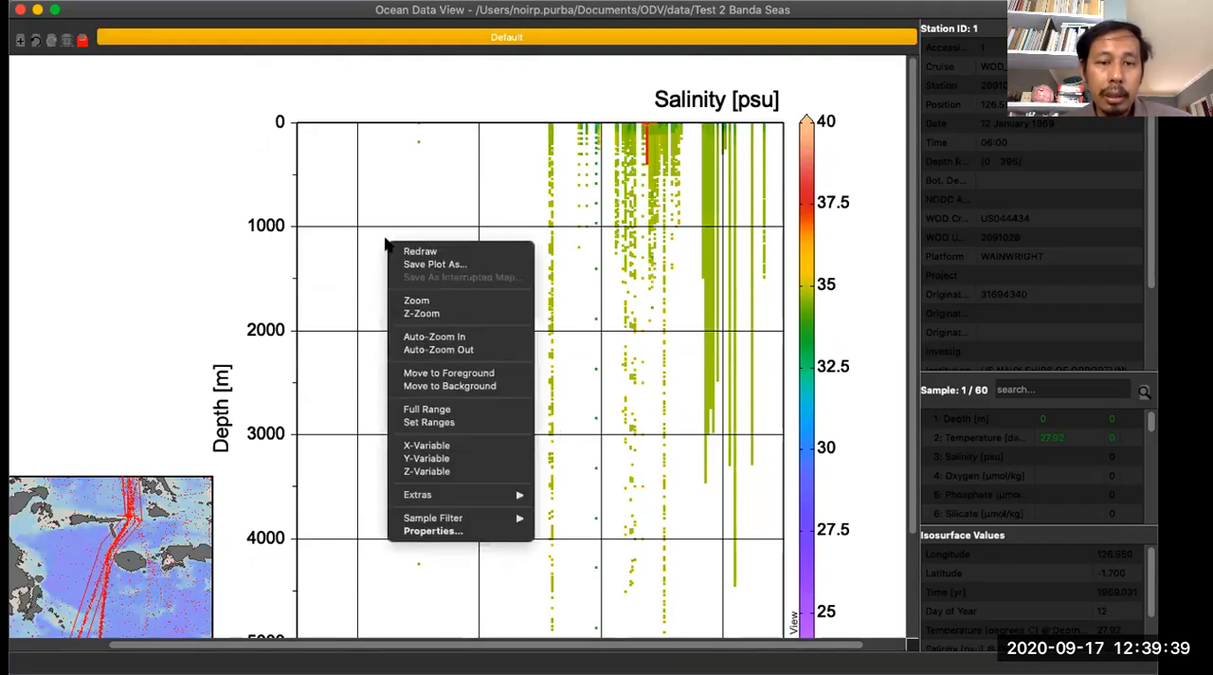
pyautogui.rightClick(127, 191)
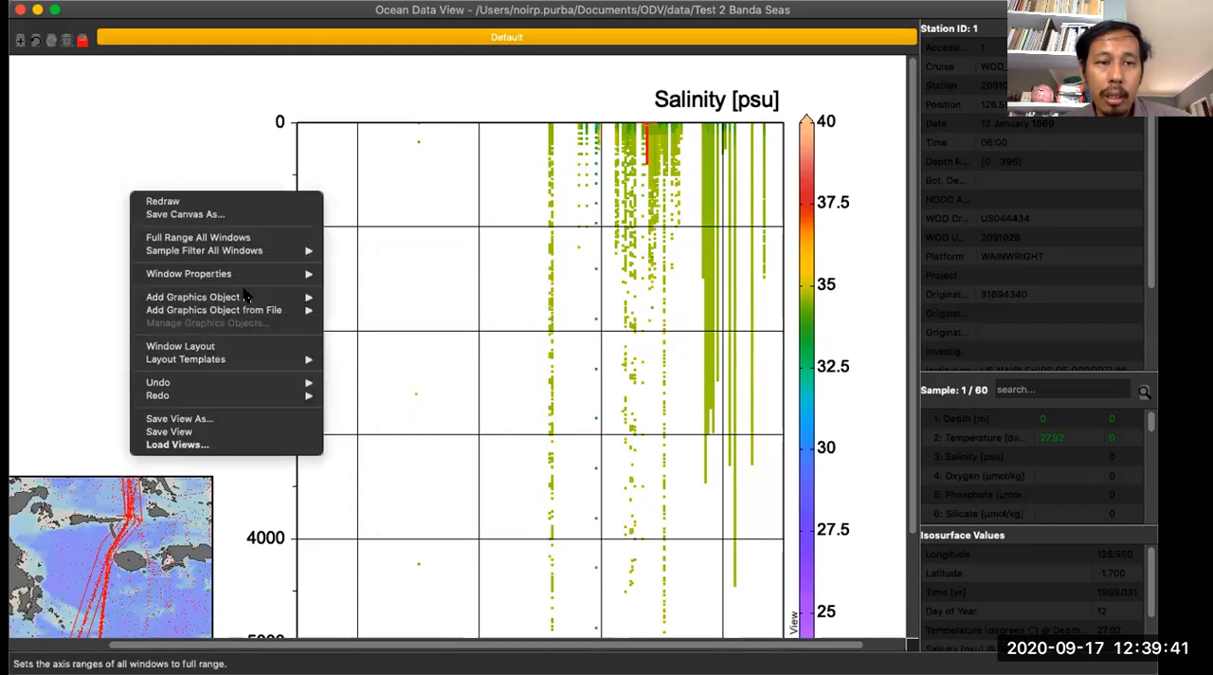
pyautogui.moveTo(258, 359)
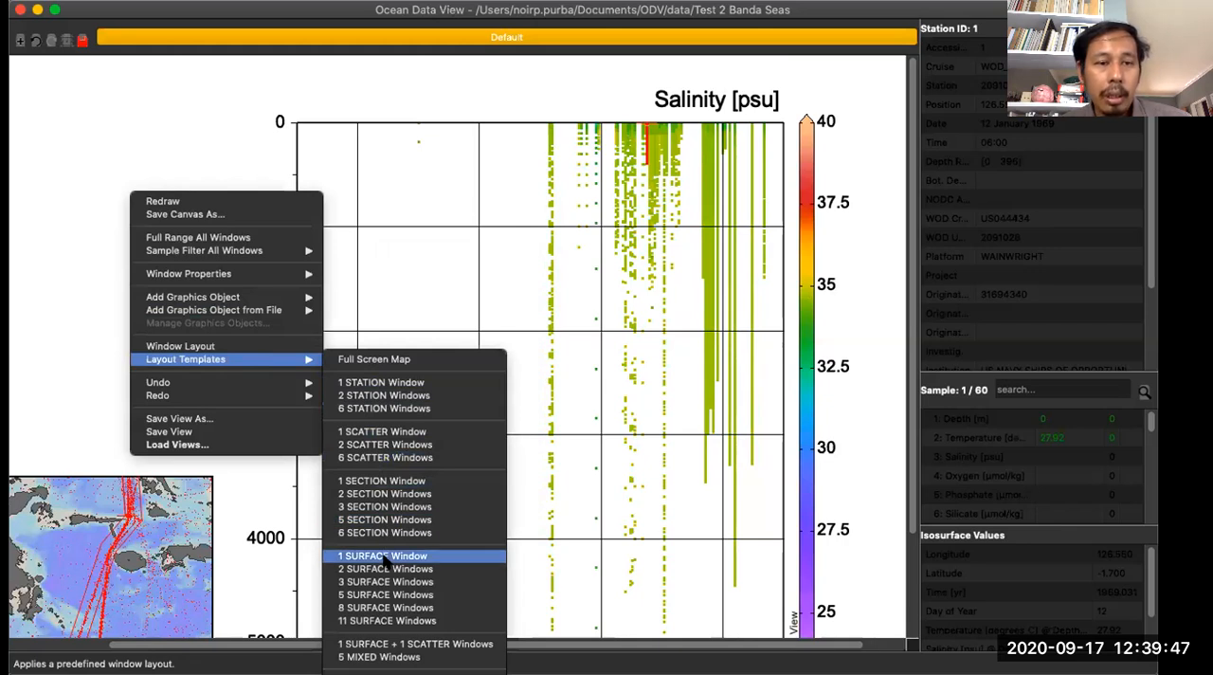
pyautogui.click(451, 199)
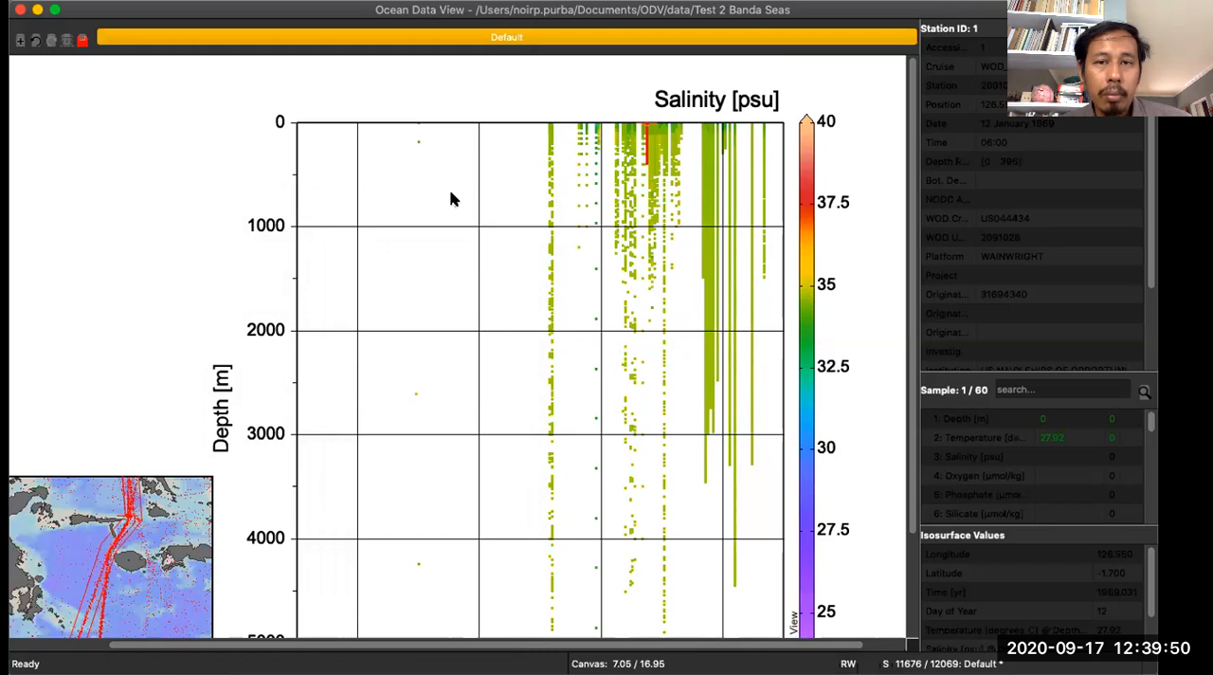
pyautogui.rightClick(389, 169)
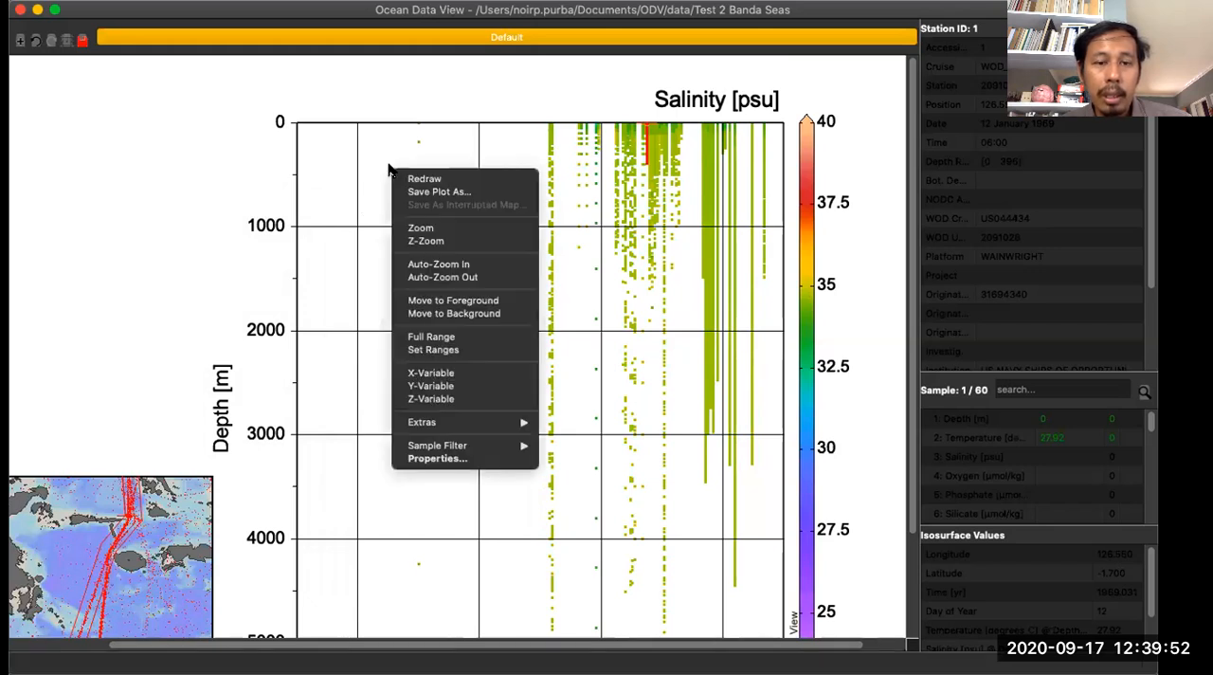
pyautogui.click(452, 460)
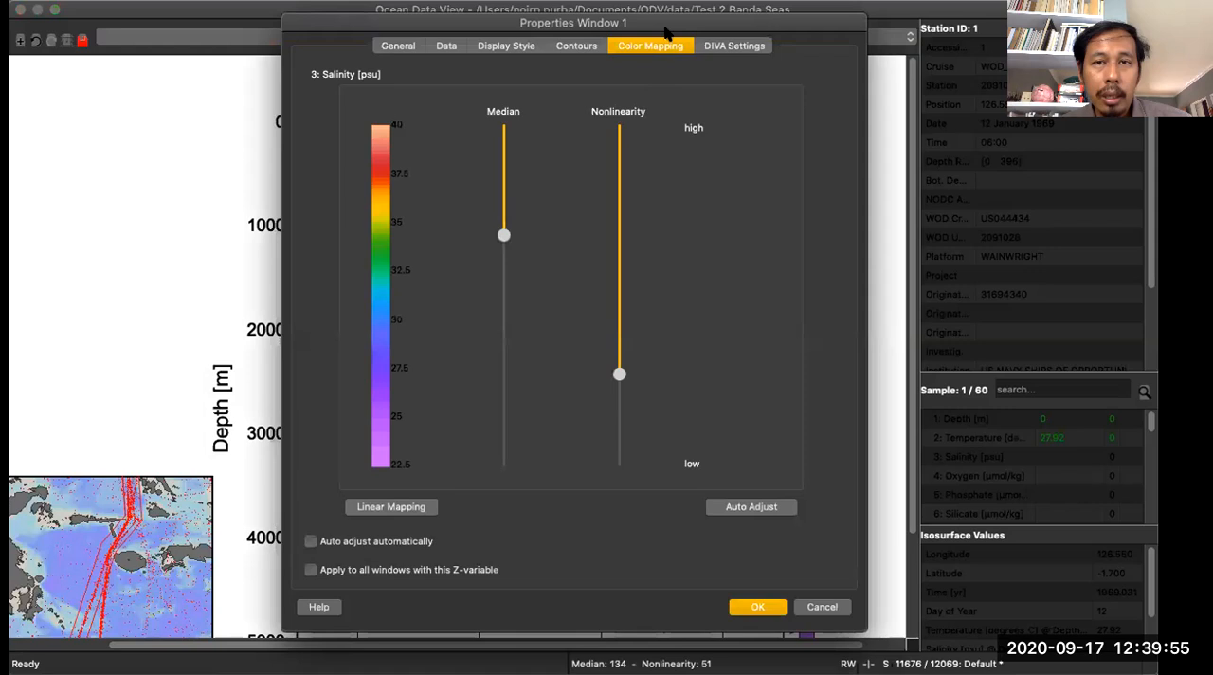
pyautogui.moveTo(643, 166); pyautogui.dragTo(642, 169)
pyautogui.click(376, 187)
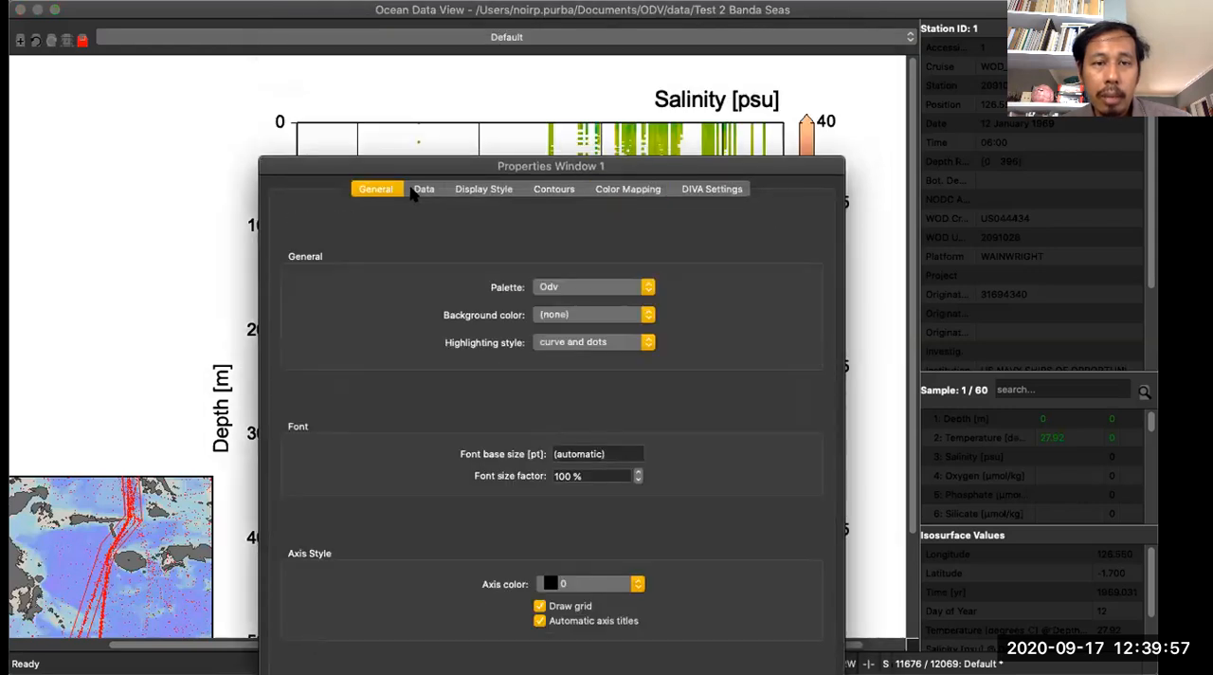
pyautogui.click(423, 188)
pyautogui.click(471, 191)
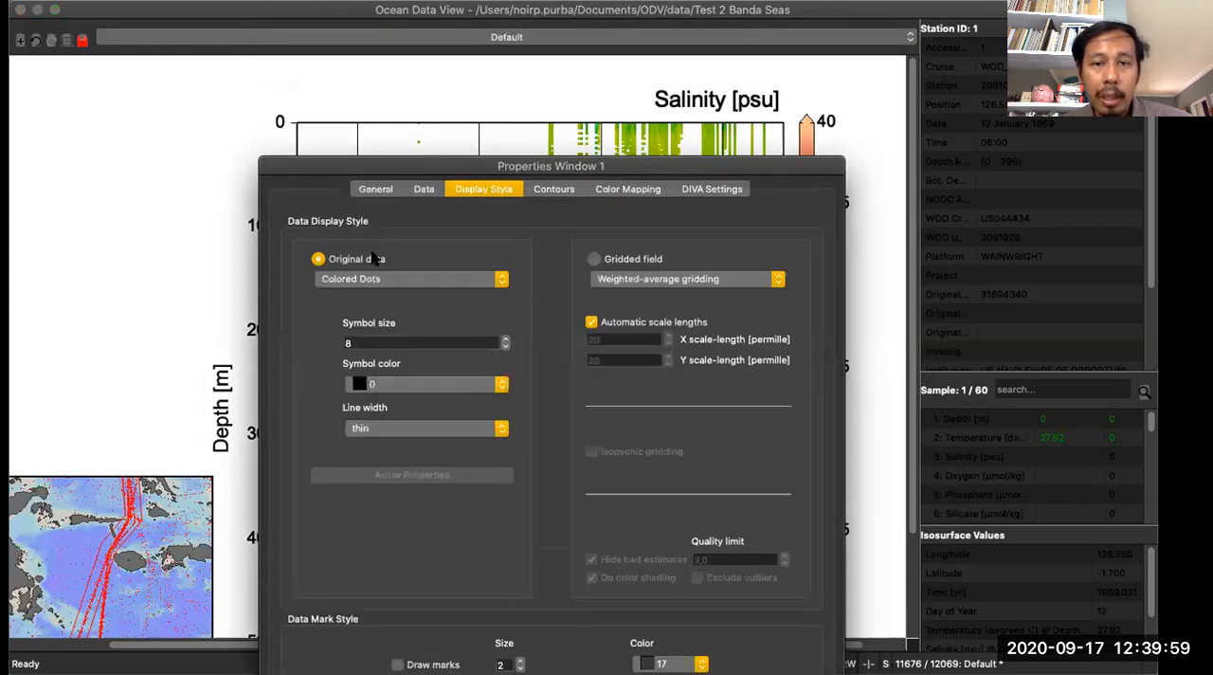
pyautogui.click(606, 258)
pyautogui.click(357, 263)
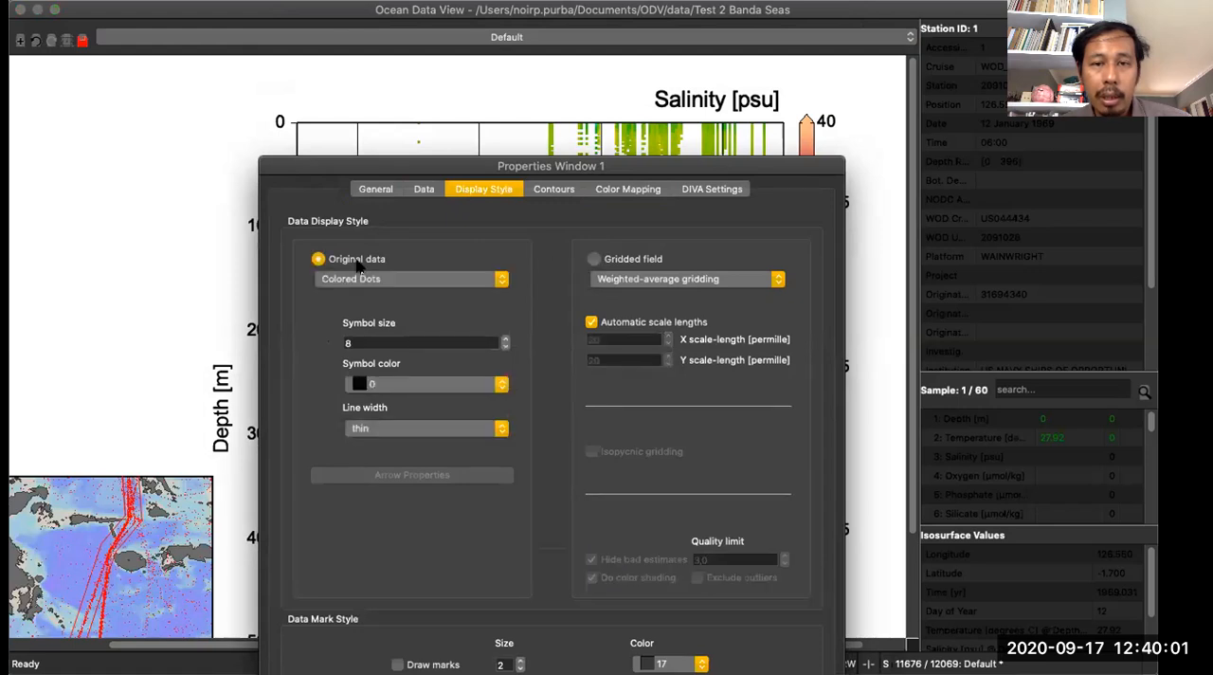
pyautogui.click(641, 261)
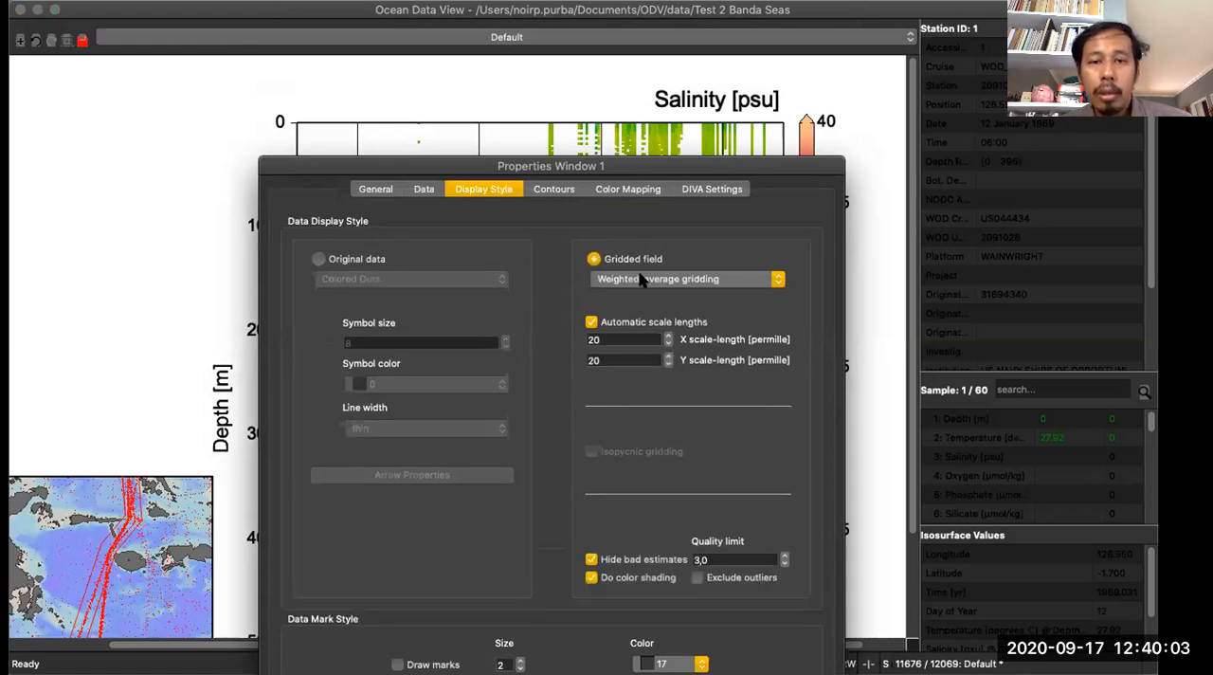
pyautogui.click(643, 278)
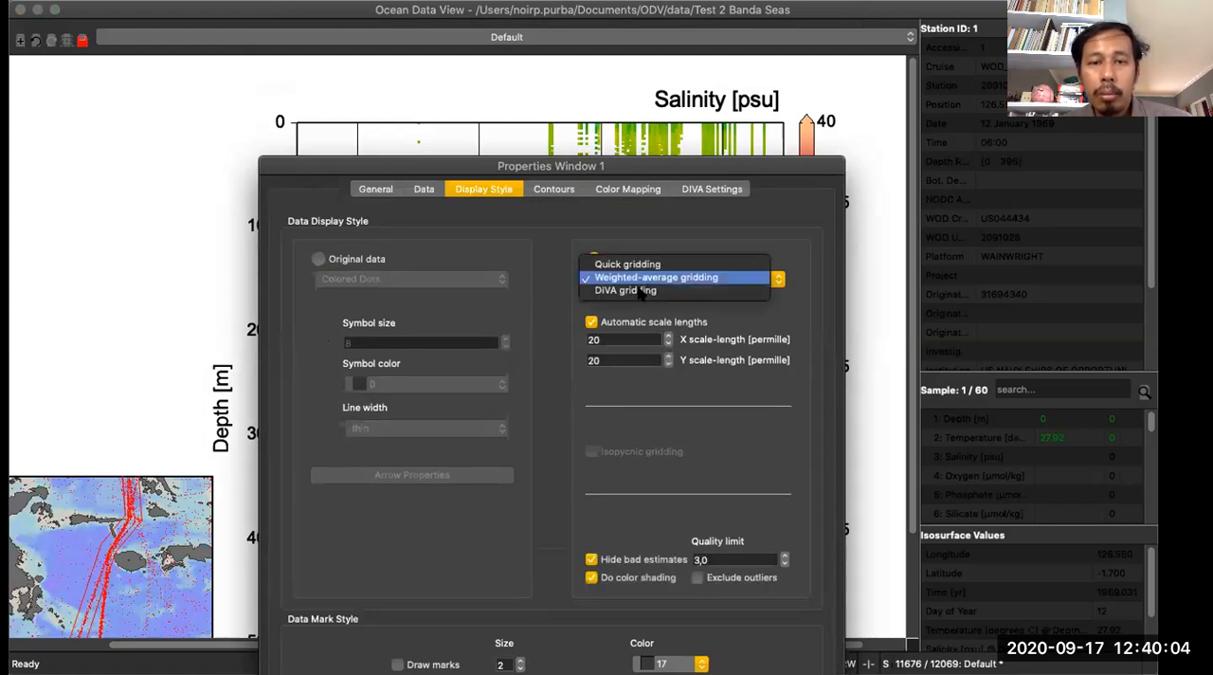
pyautogui.click(639, 234)
pyautogui.click(550, 191)
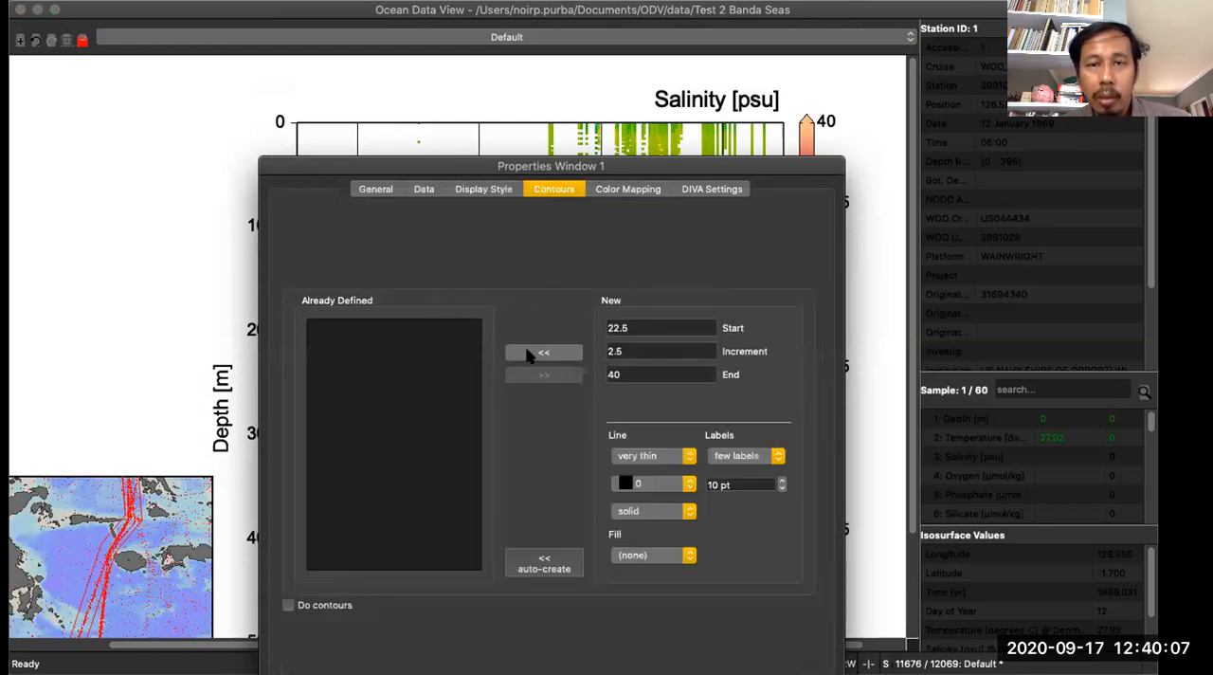
pyautogui.click(638, 190)
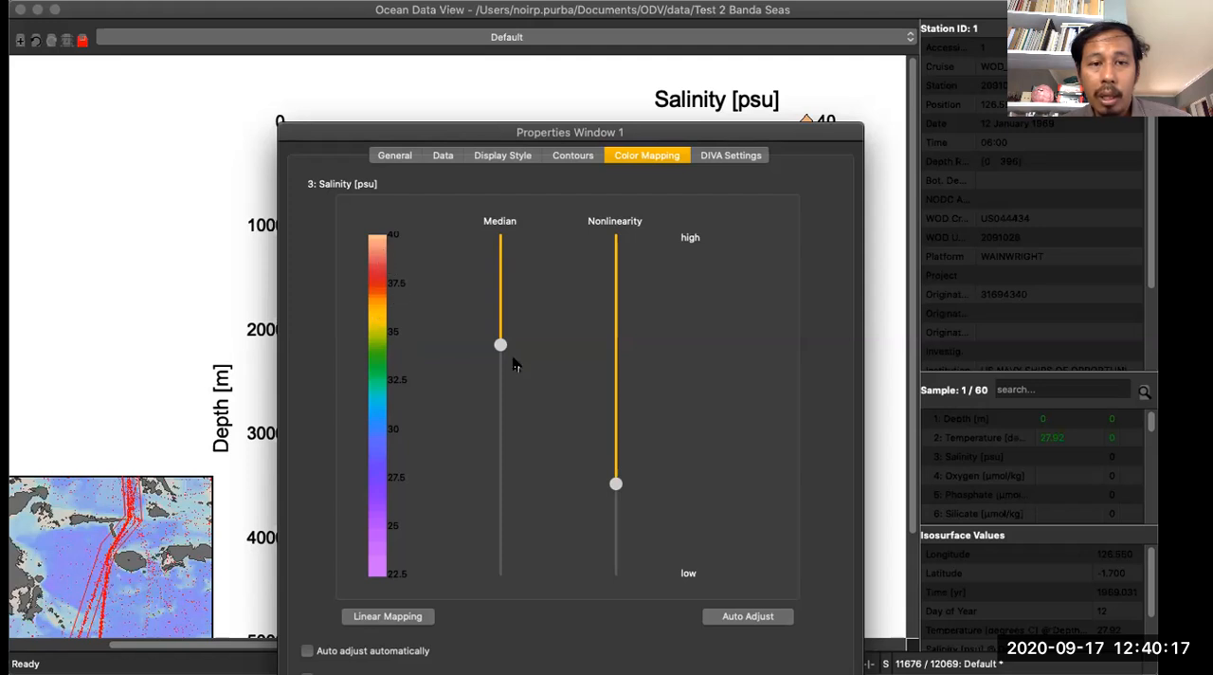
pyautogui.moveTo(500, 343); pyautogui.dragTo(499, 398)
pyautogui.moveTo(709, 128); pyautogui.dragTo(743, 63)
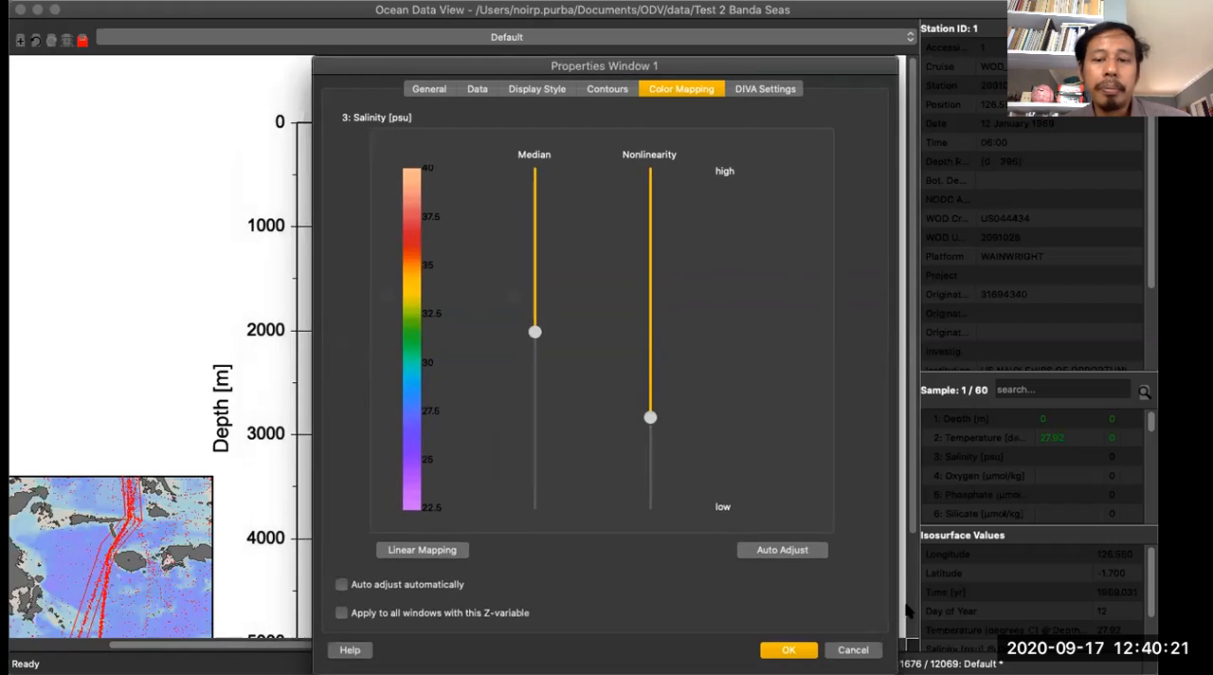
pyautogui.click(861, 650)
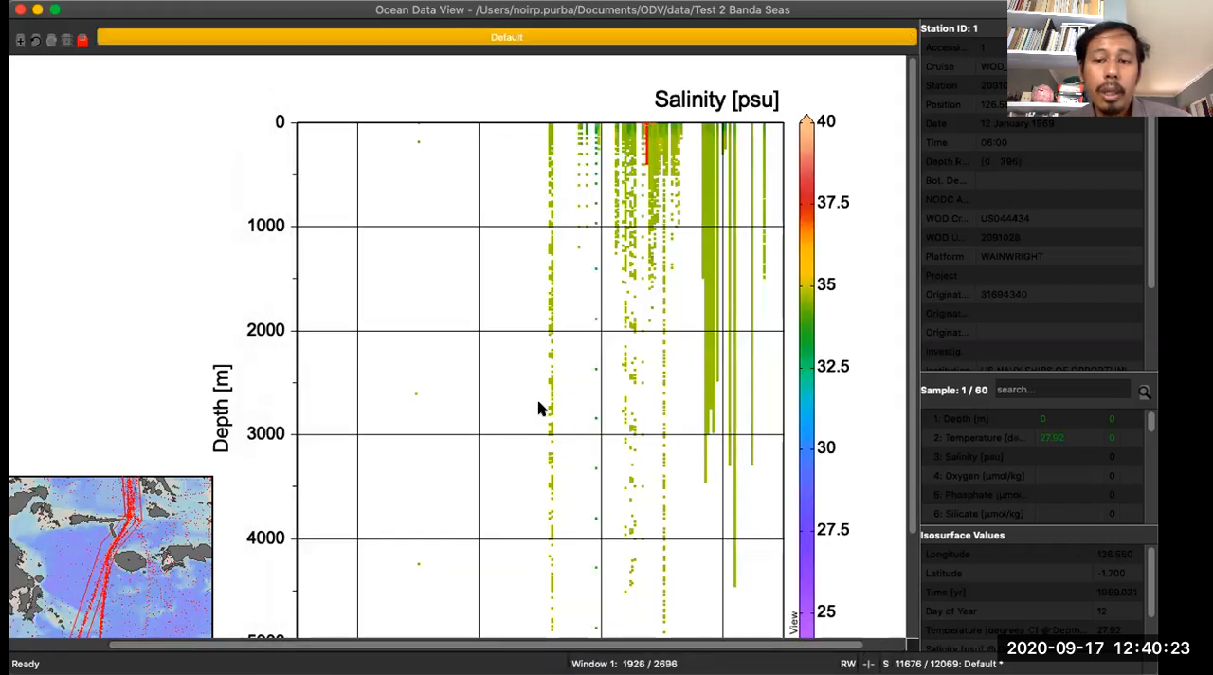
# - Display the statistics summary for the salinity scatter plot's year, depth and salinity variables
pyautogui.rightClick(392, 153)
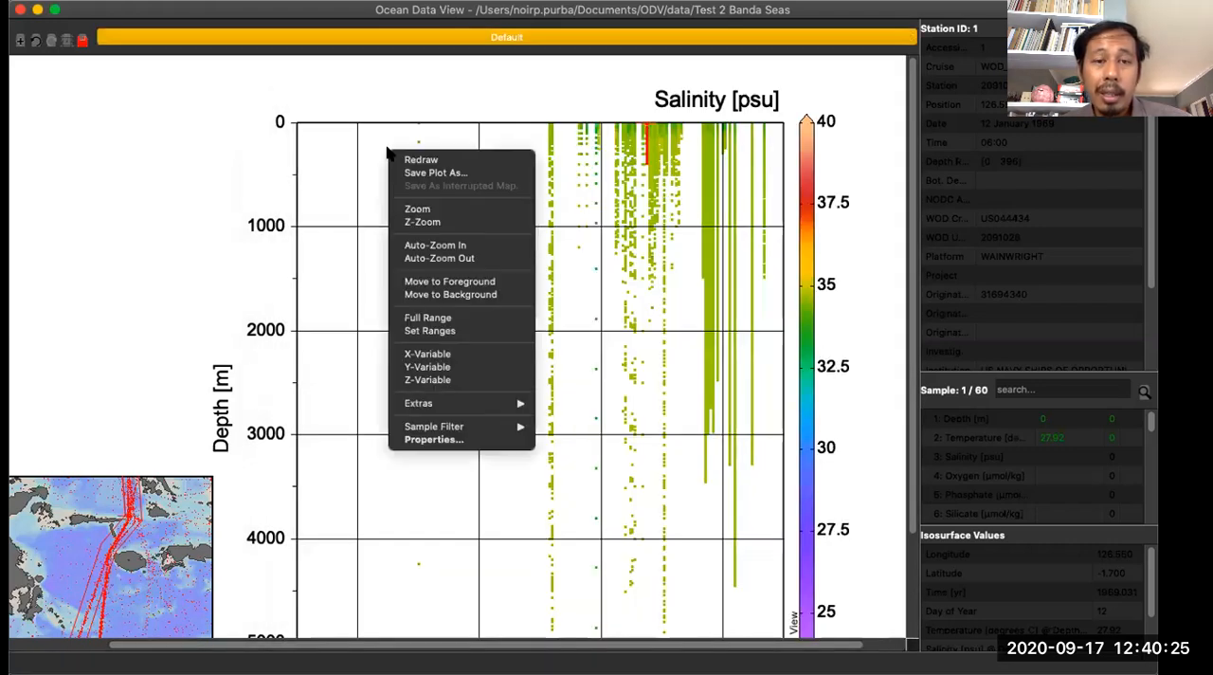
pyautogui.moveTo(488, 404)
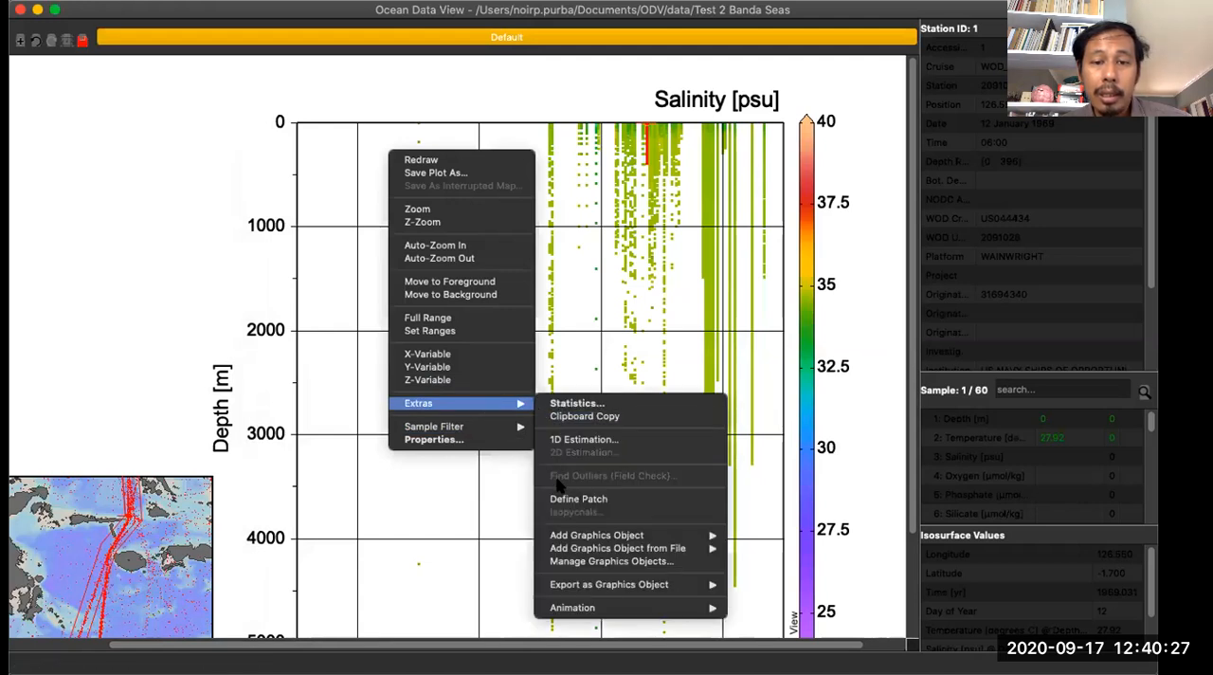
pyautogui.click(580, 404)
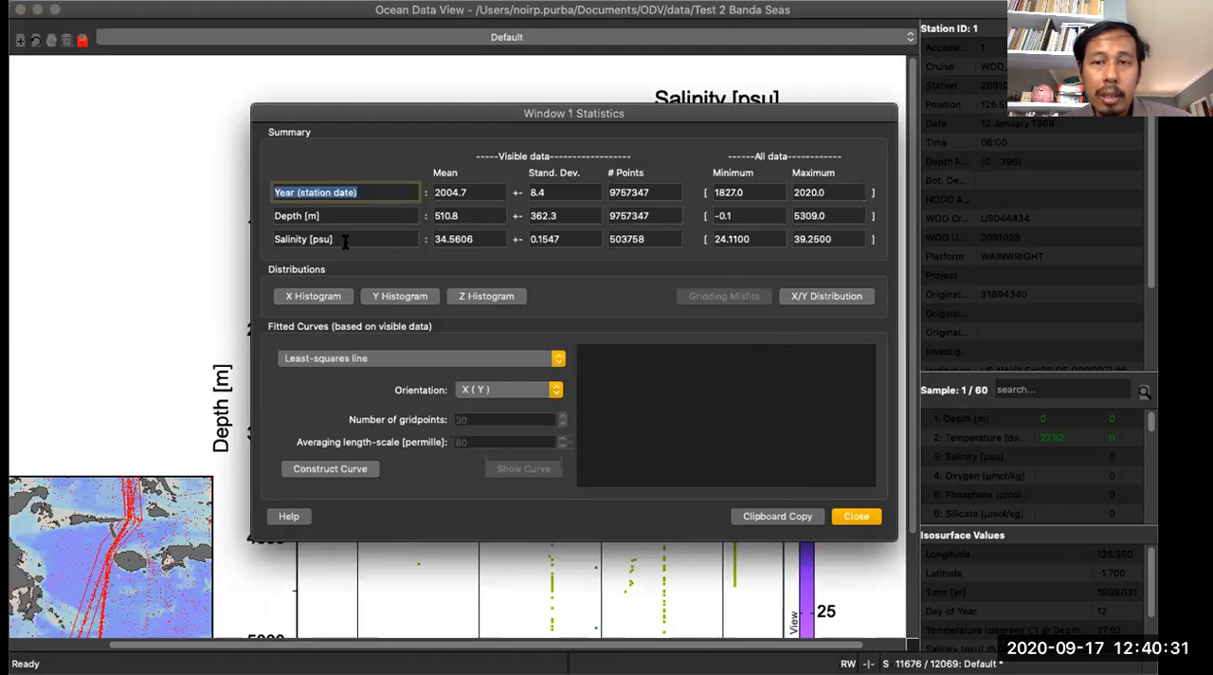
# - View the X/Y distribution of depth against year and the Z histogram of salinity, closing each plot after inspection
pyautogui.click(824, 297)
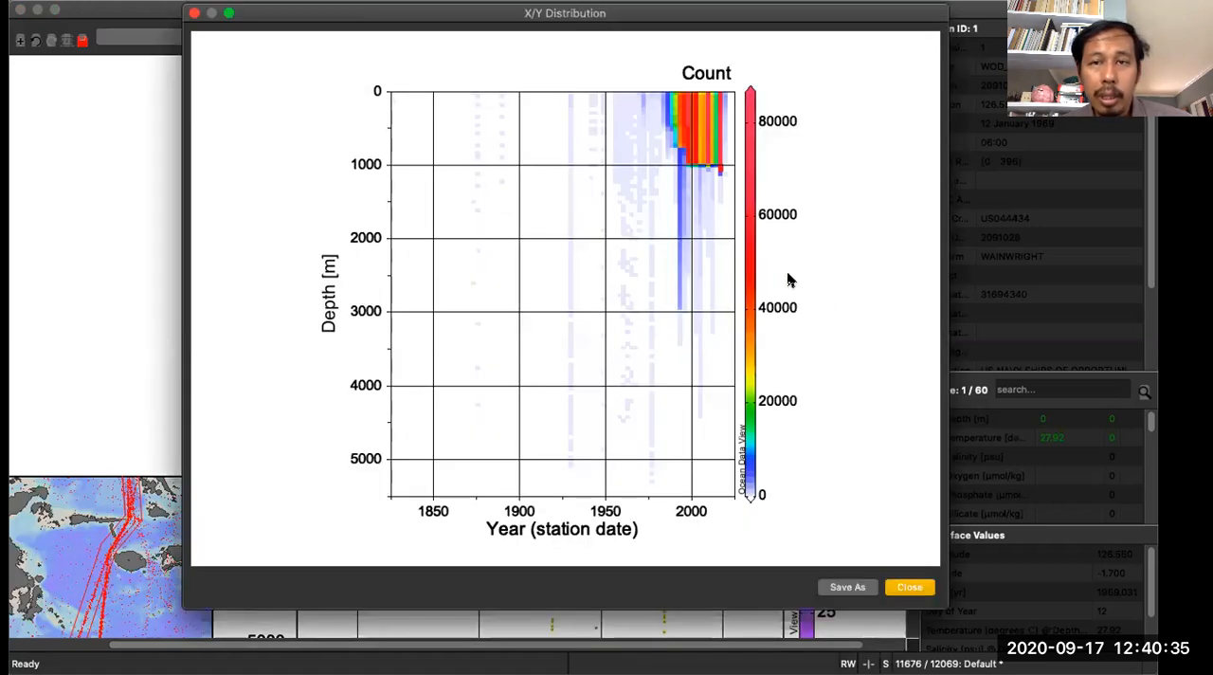
pyautogui.moveTo(729, 9); pyautogui.dragTo(709, 127)
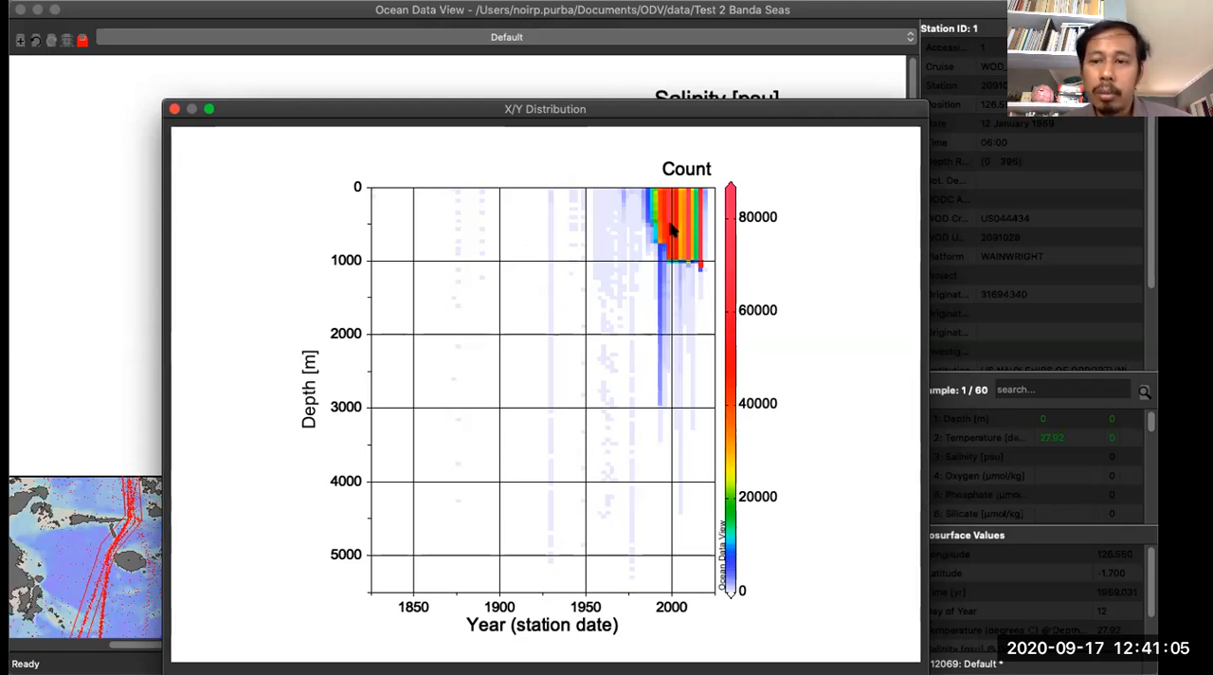
pyautogui.click(882, 673)
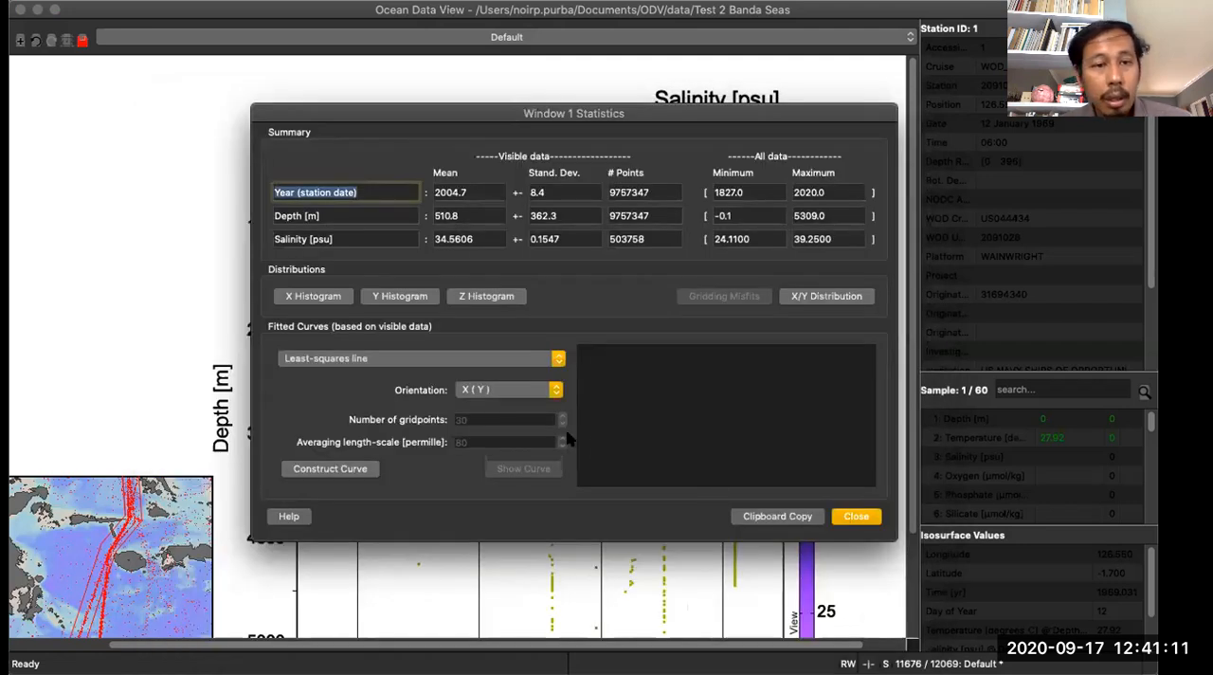
pyautogui.click(466, 297)
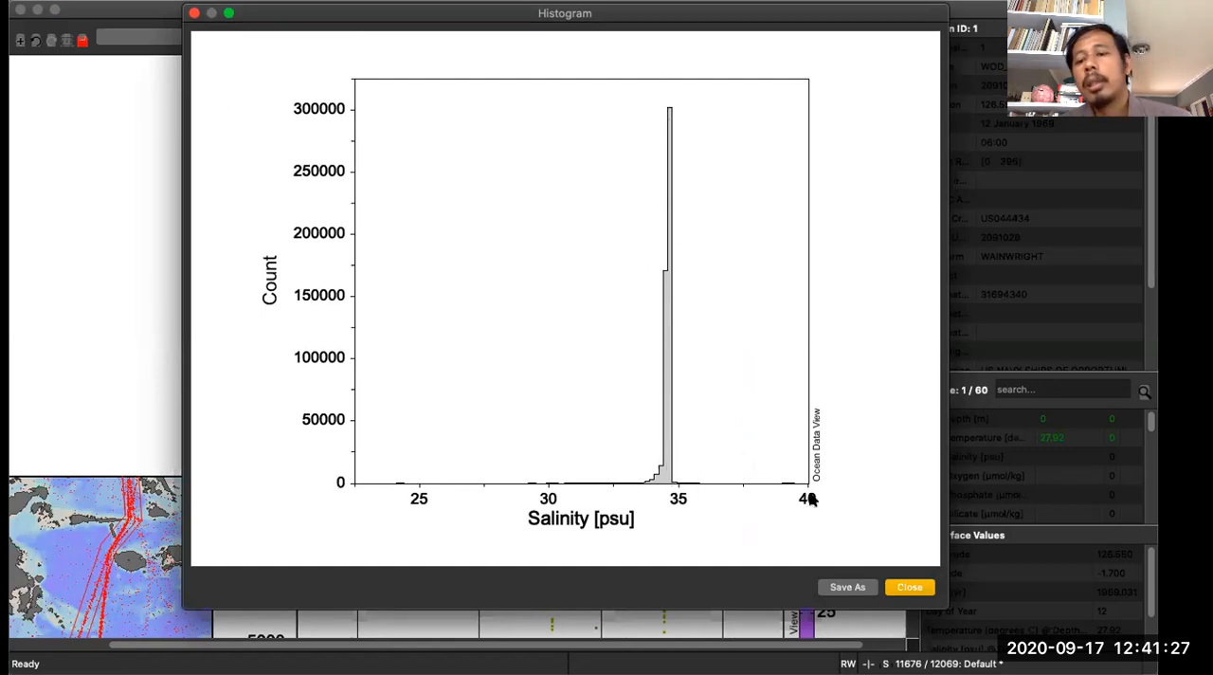
pyautogui.click(902, 587)
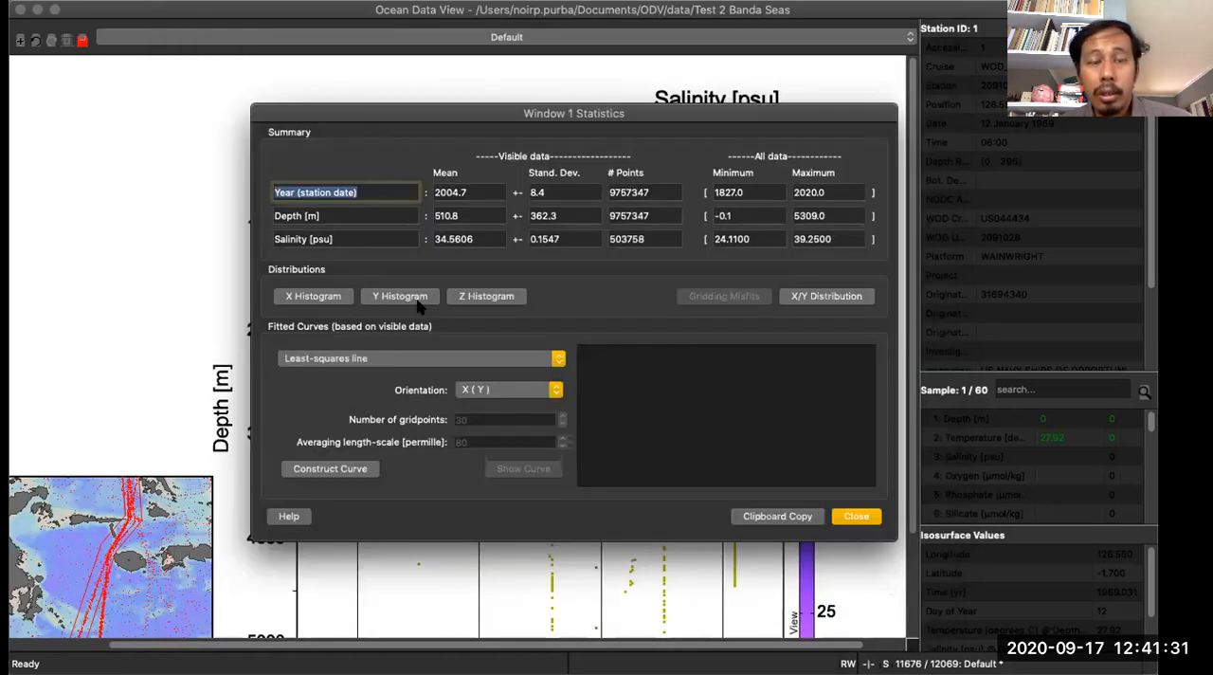
# - Construct a least-squares line with X(Y) orientation, review its coefficients and the other curve types, and close the statistics
pyautogui.click(359, 477)
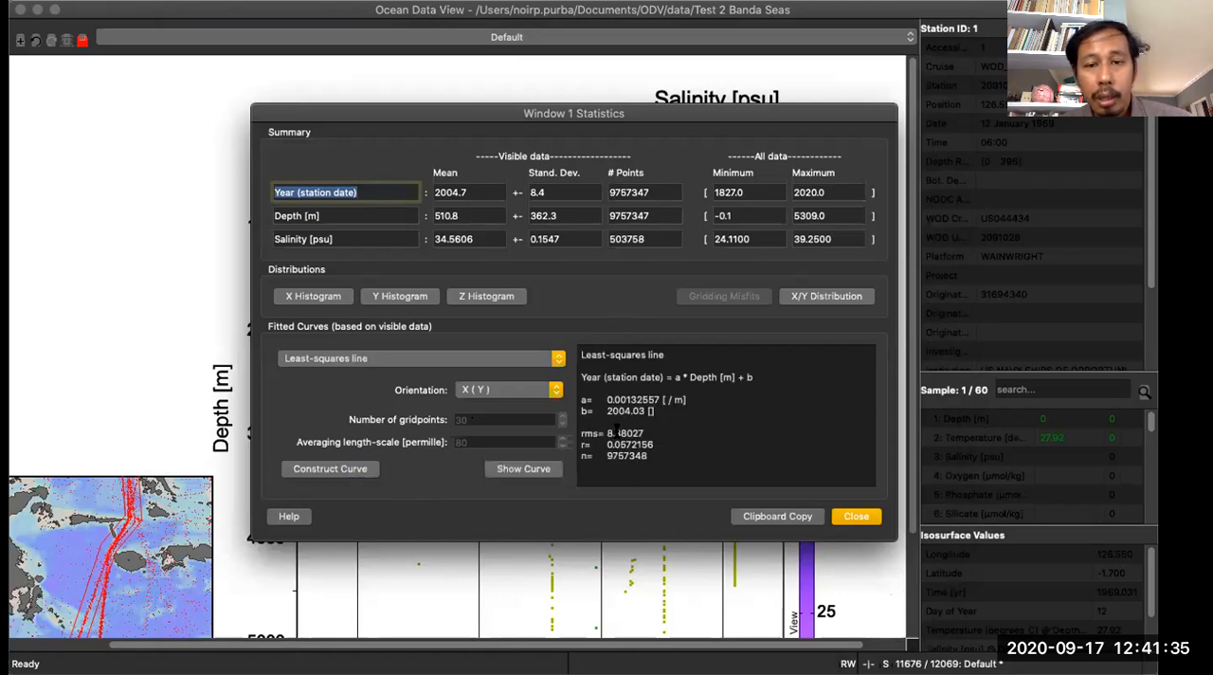
pyautogui.click(592, 403)
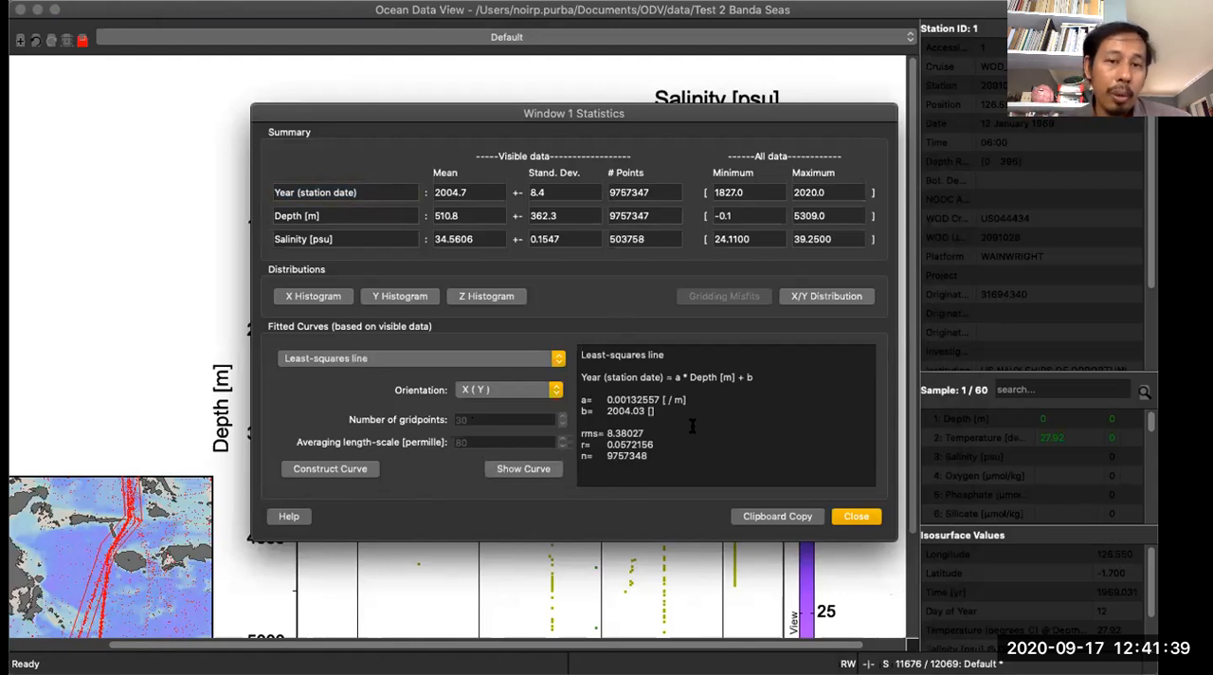
pyautogui.click(558, 359)
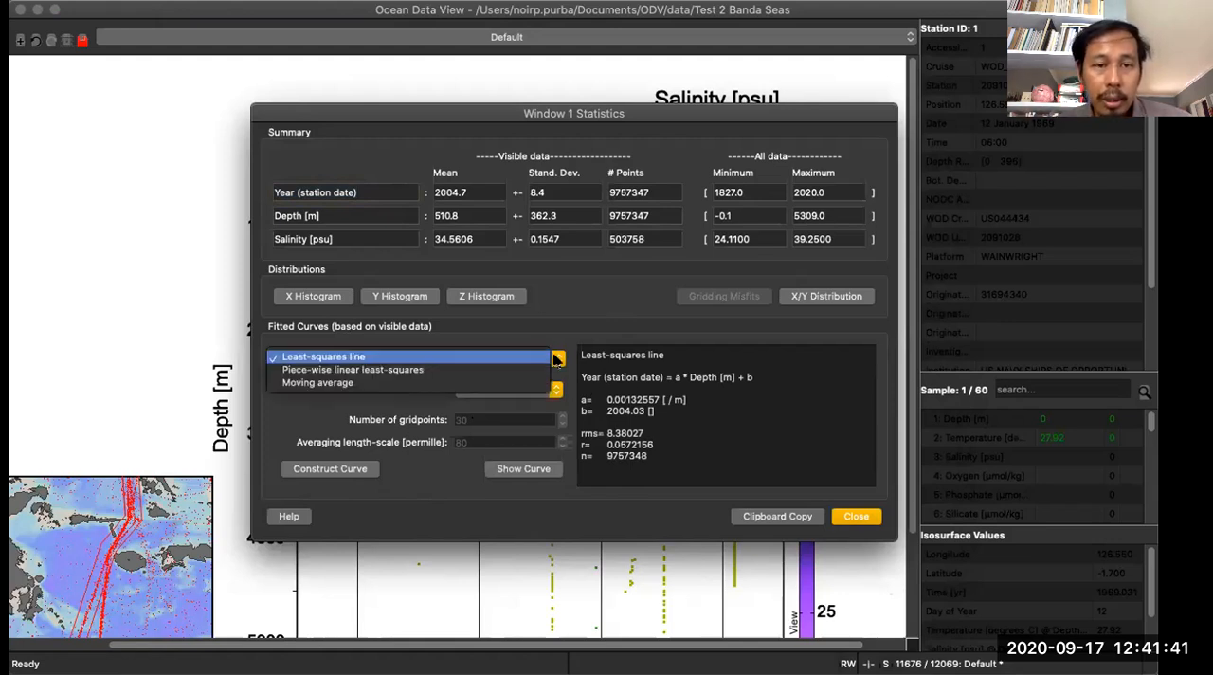
pyautogui.click(739, 407)
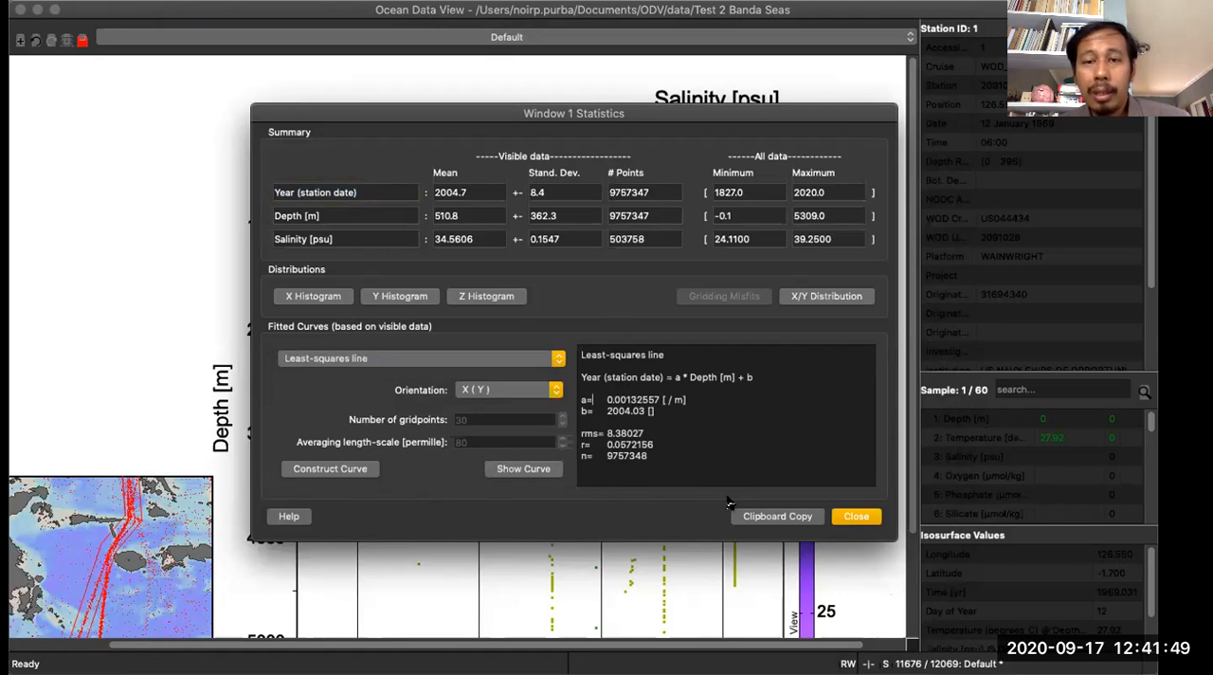
pyautogui.click(858, 516)
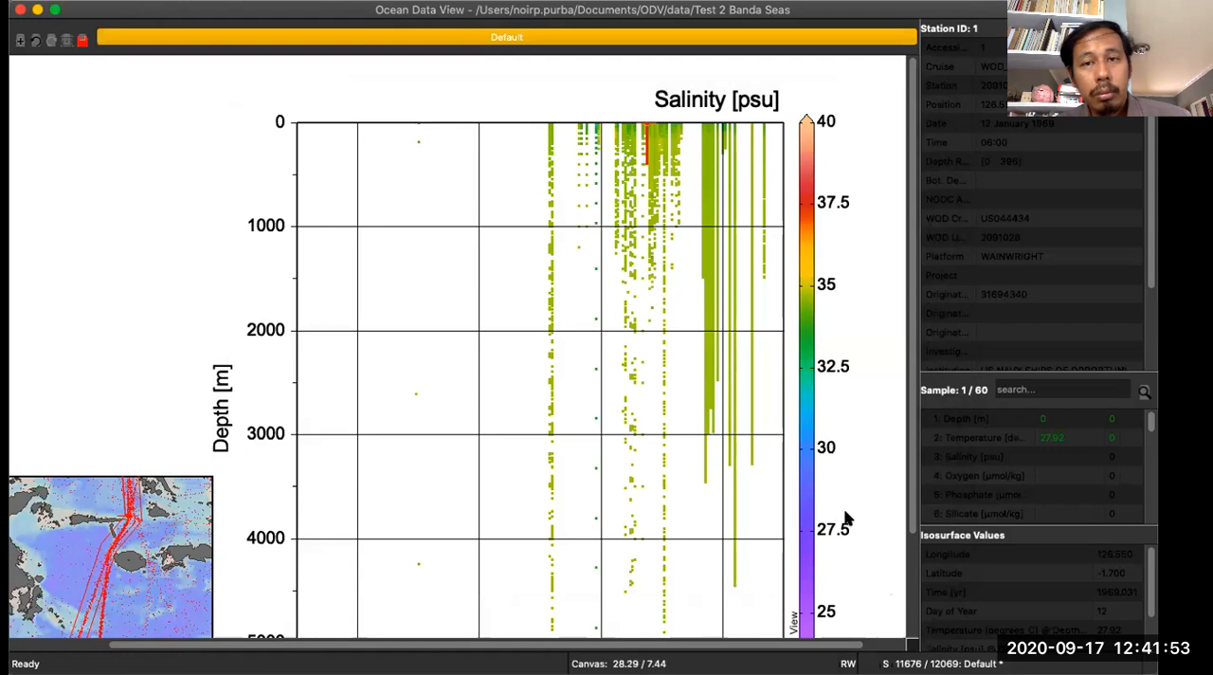
# - Bring up the export to a spreadsheet file, review the proposed name data_from_Test 2 Banda Seas.txt, and cancel without saving
pyautogui.scroll(-3, 408, 341)
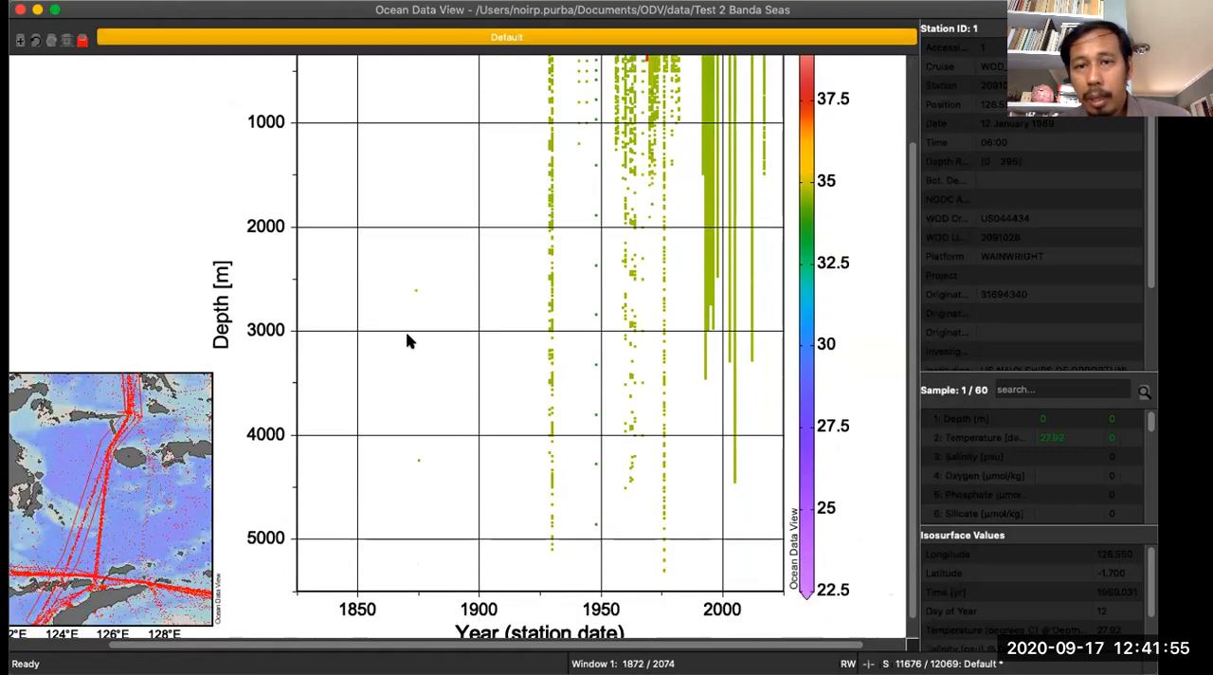
pyautogui.scroll(1, 407, 341)
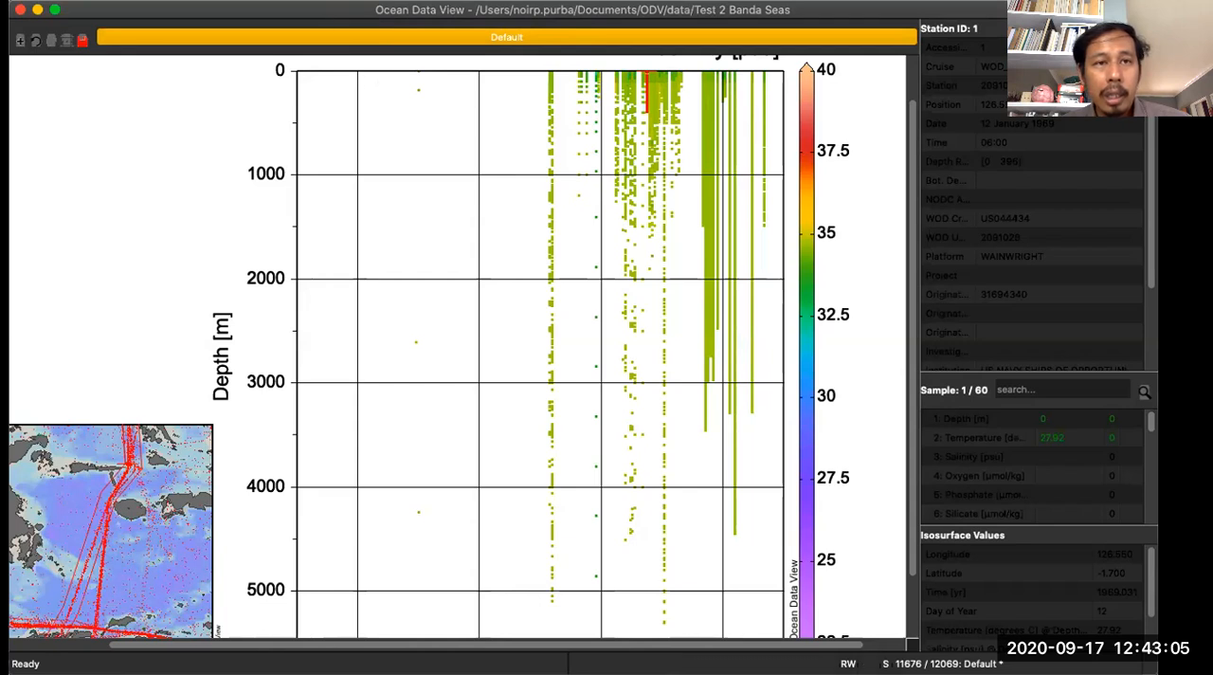
pyautogui.click(258, 1)
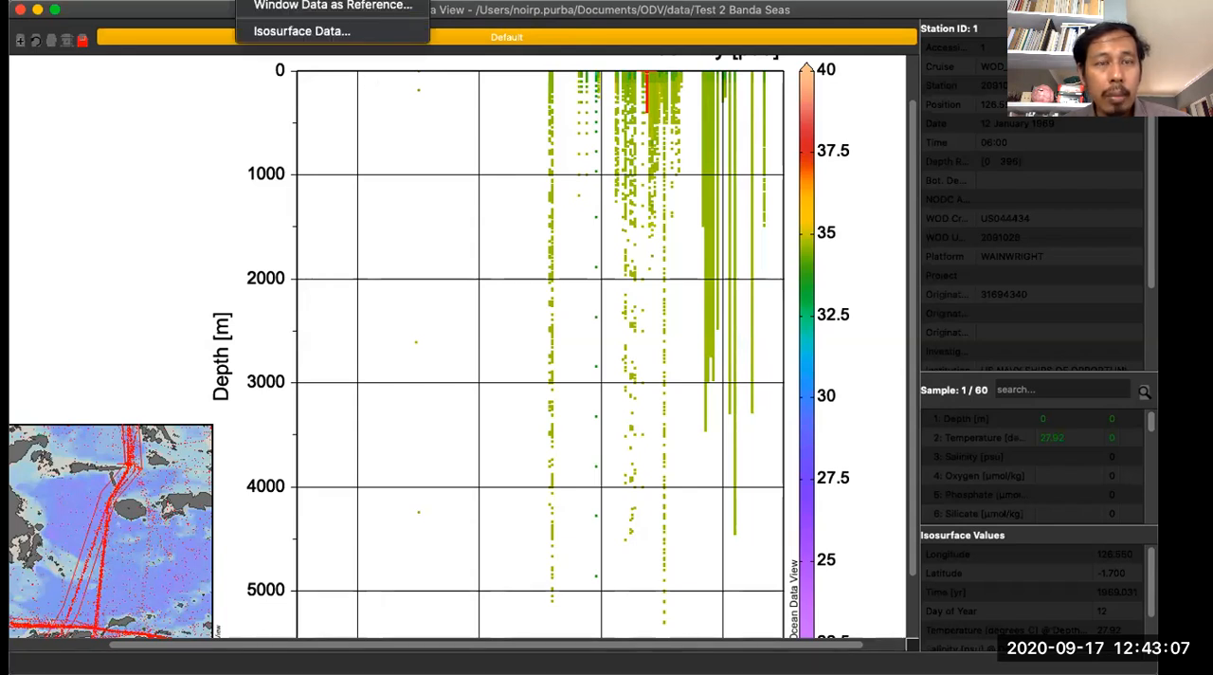
pyautogui.moveTo(304, 1)
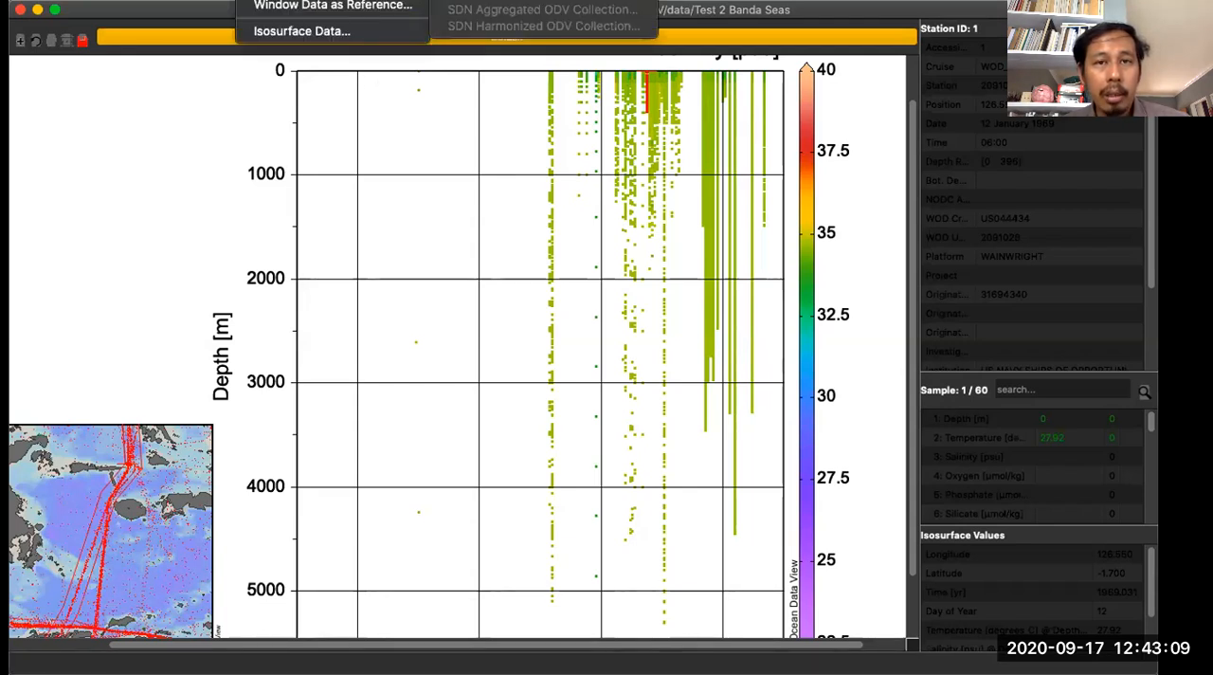
pyautogui.click(436, 158)
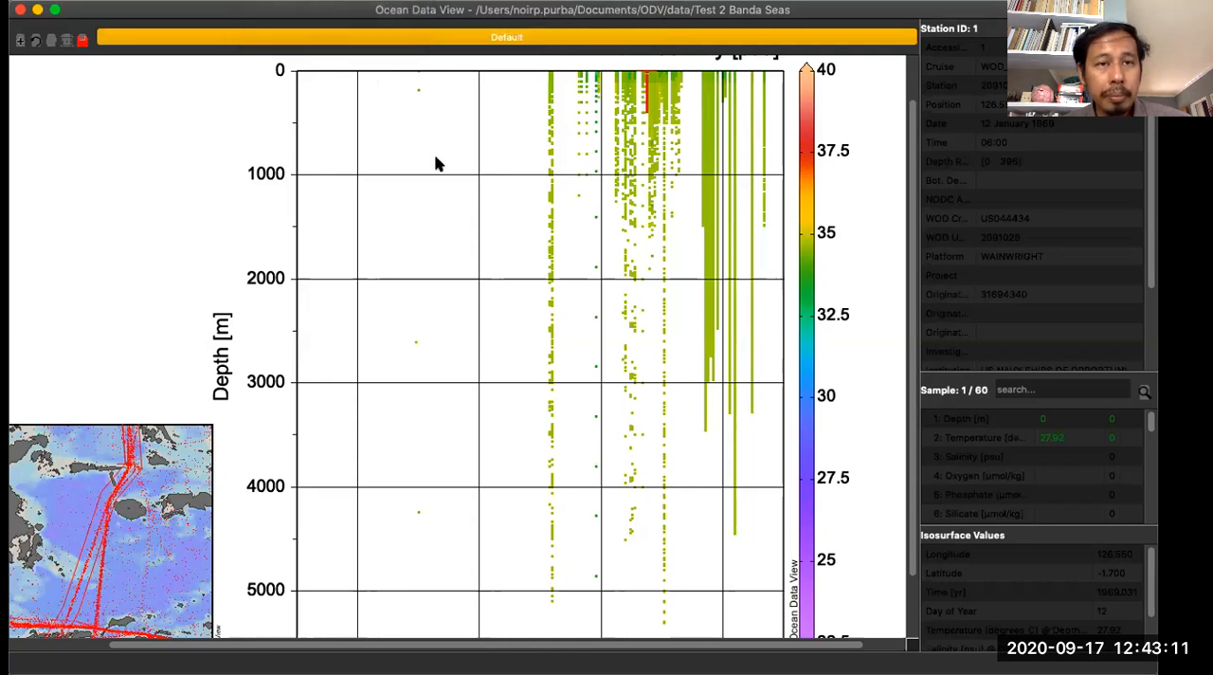
pyautogui.click(254, 1)
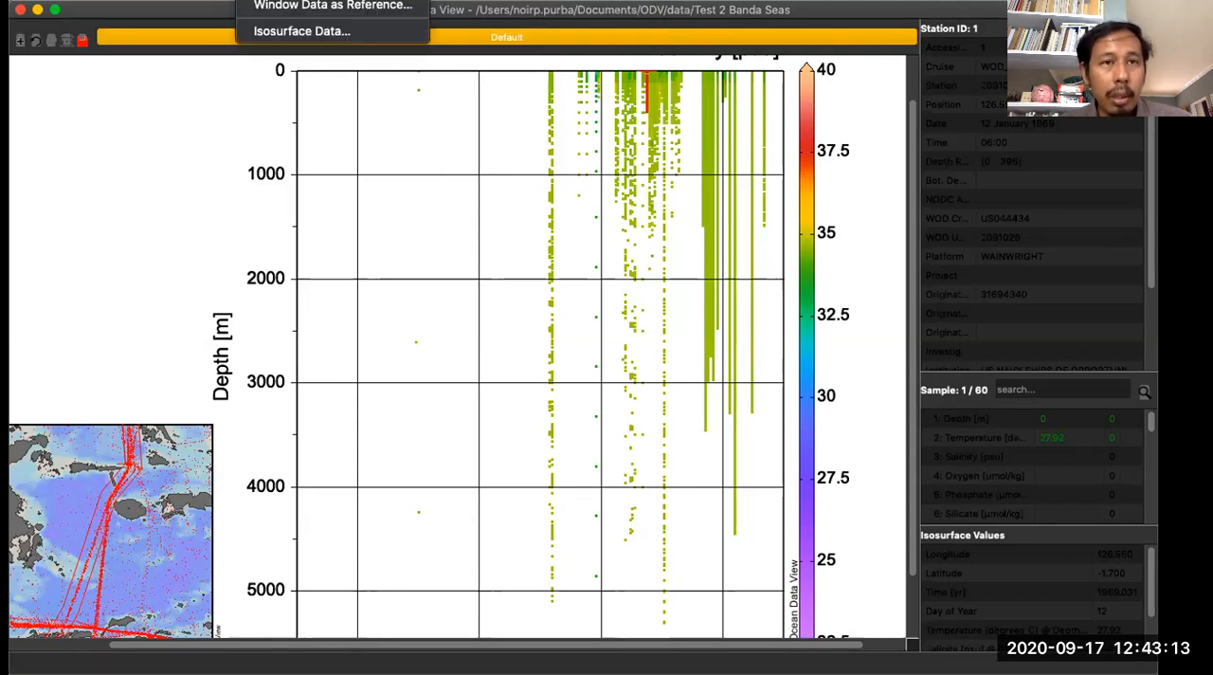
pyautogui.moveTo(313, 1)
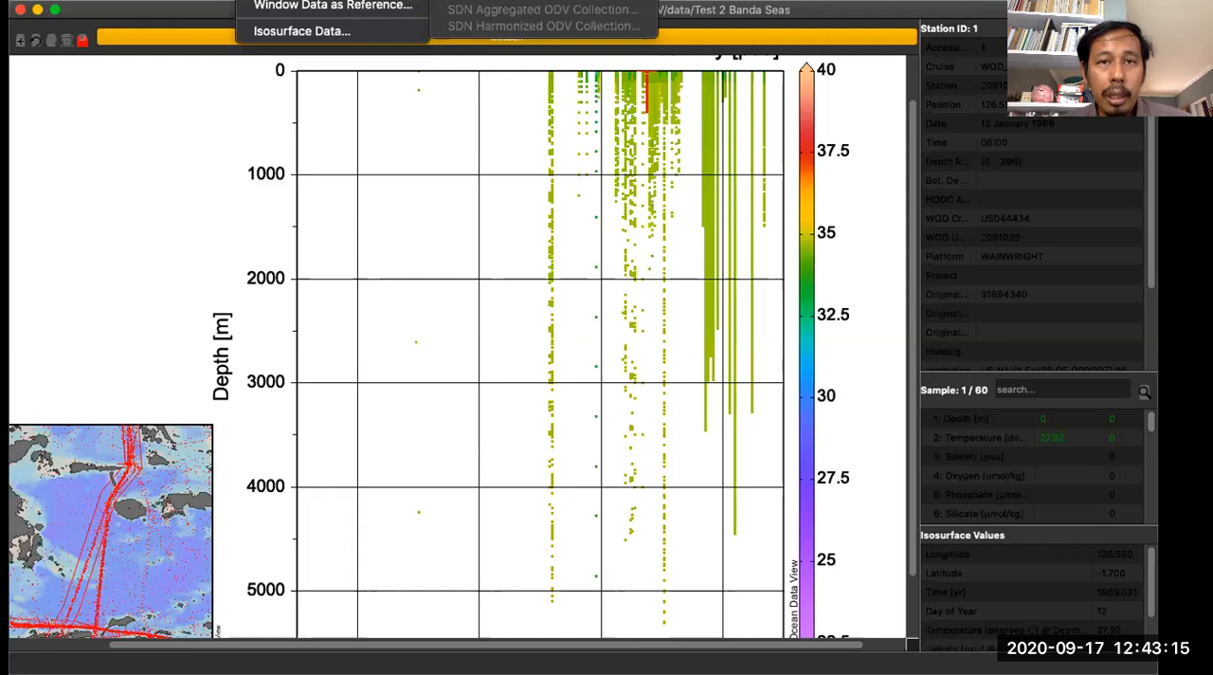
pyautogui.click(521, 1)
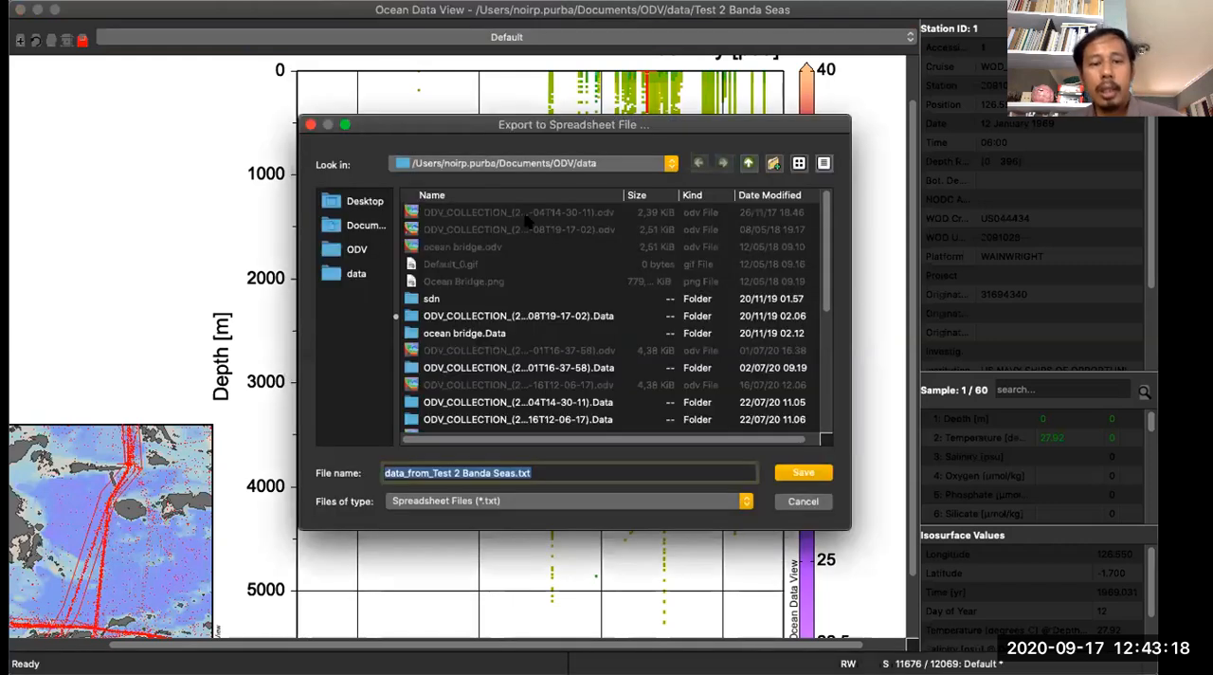
pyautogui.click(542, 508)
pyautogui.click(597, 455)
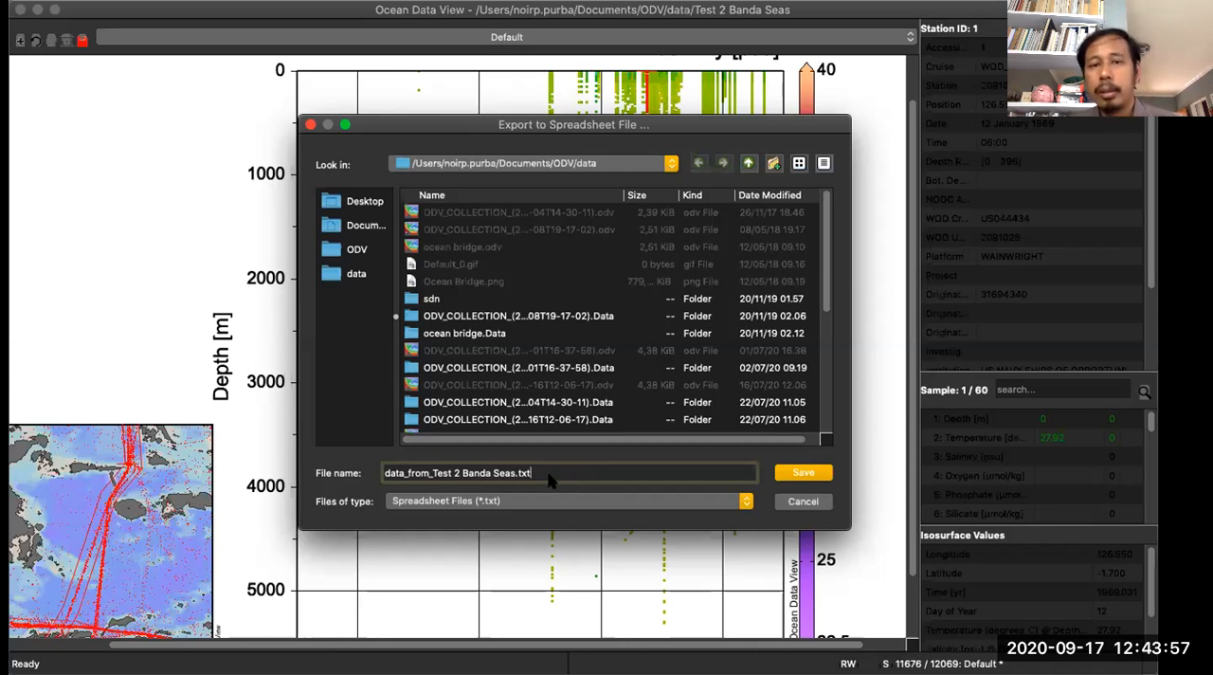
pyautogui.click(803, 501)
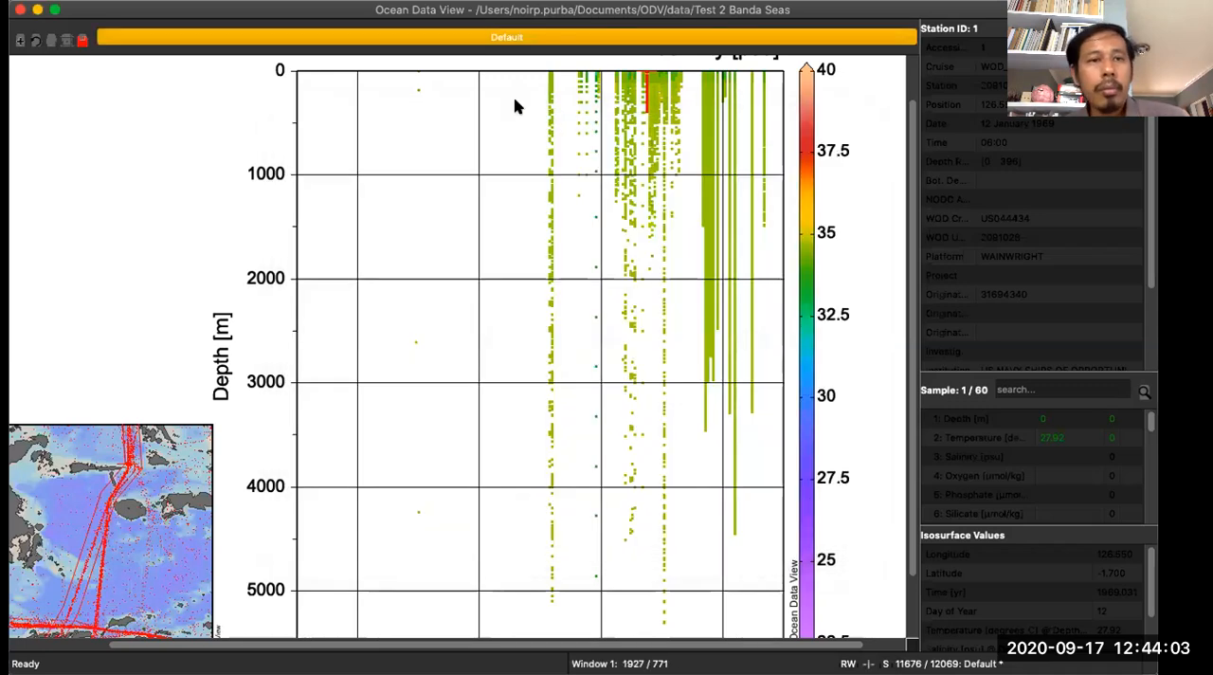